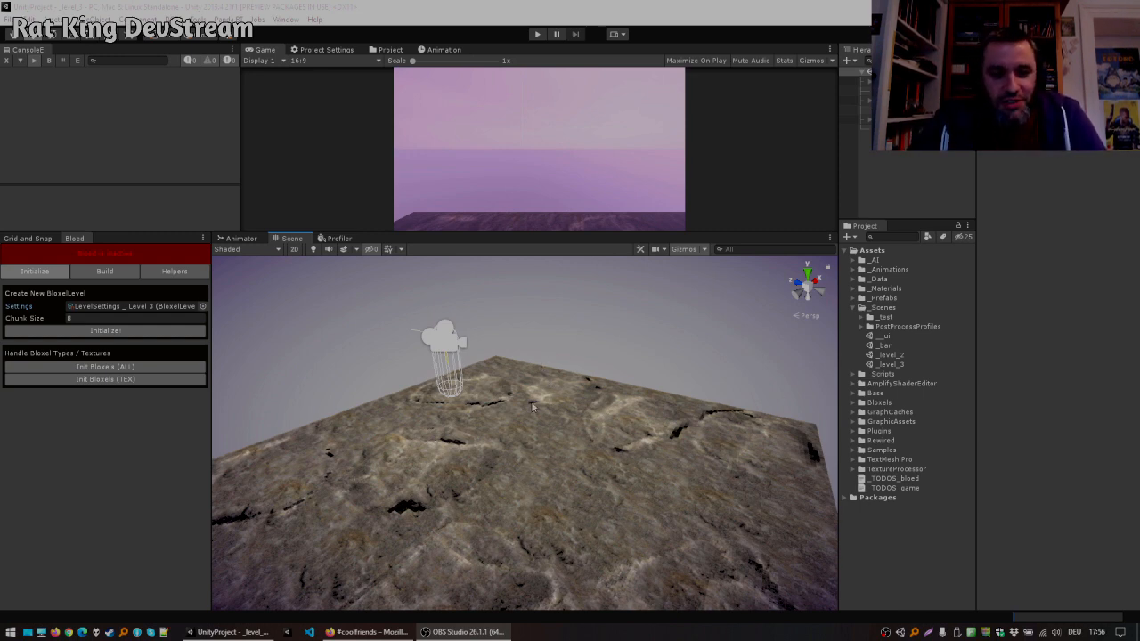
Step: Examine the textured ground plane from several angles in the Scene view
{"action": "middle_click_drag", "start_coordinate": [552, 359], "coordinate": [611, 407]}
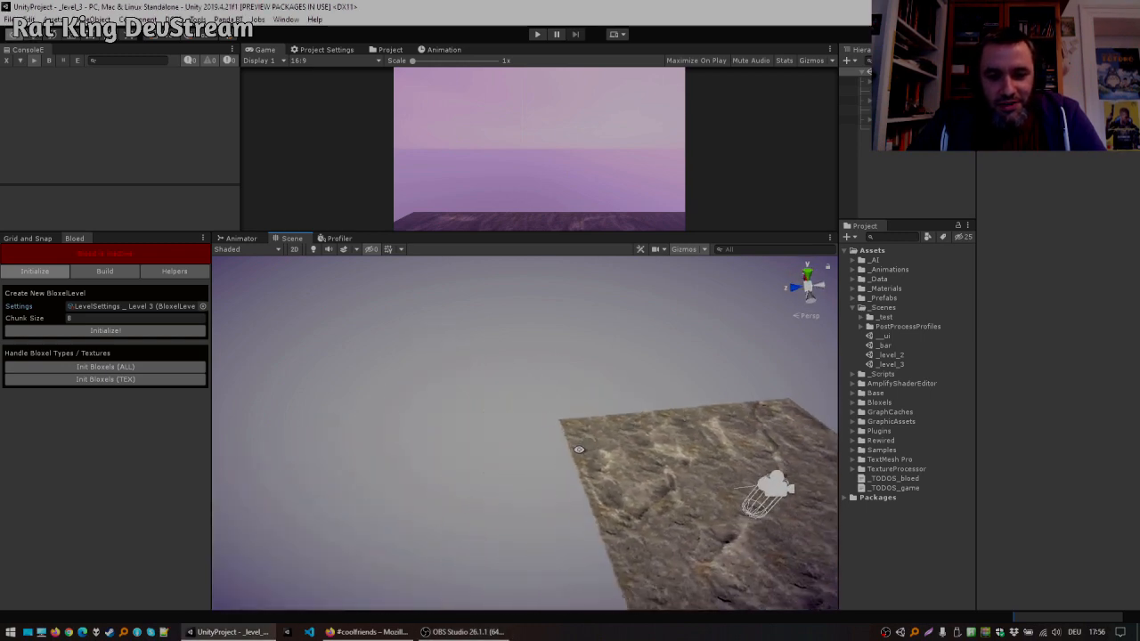
{"action": "left_click_drag", "start_coordinate": [611, 408], "coordinate": [739, 377], "text": "alt"}
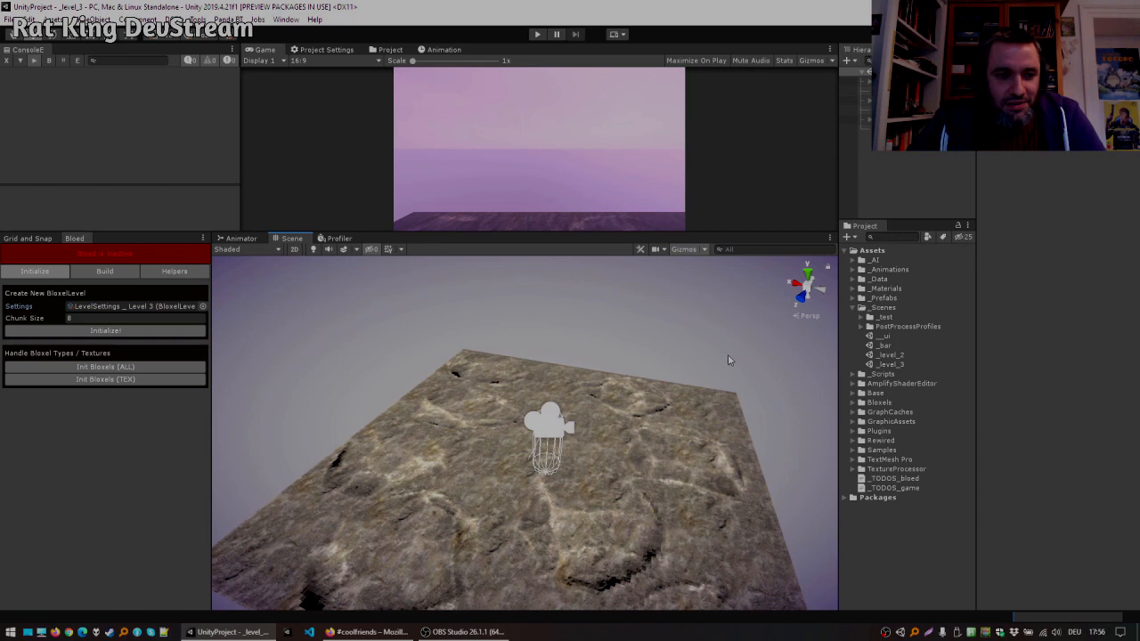
{"action": "left_click_drag", "start_coordinate": [710, 364], "coordinate": [503, 414], "text": "alt"}
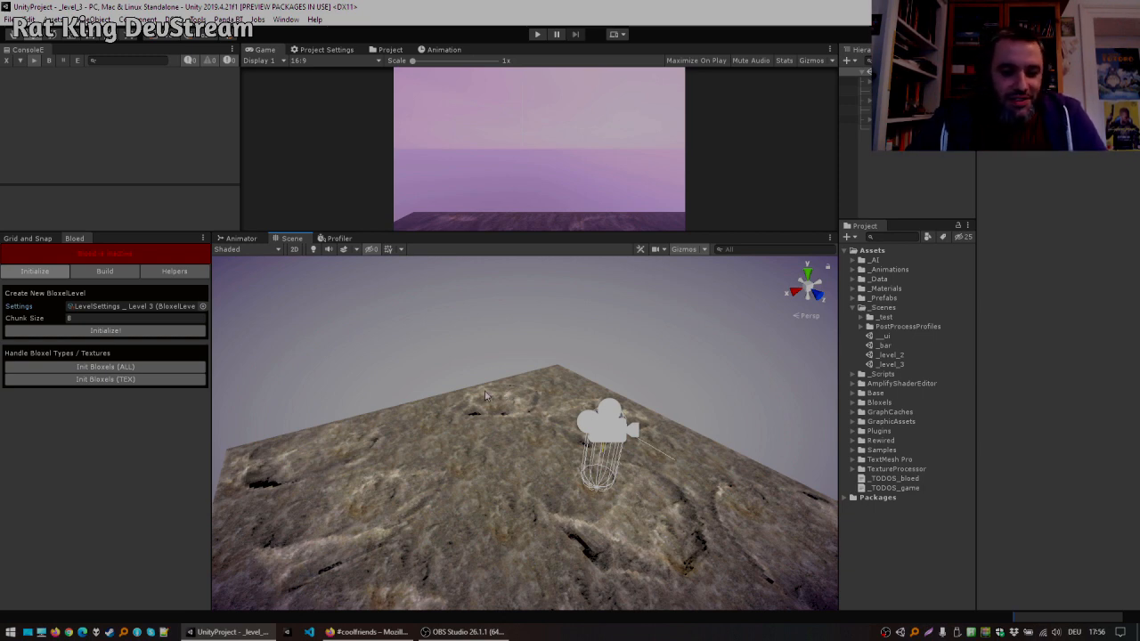
{"action": "right_click_drag", "start_coordinate": [397, 404], "coordinate": [409, 383]}
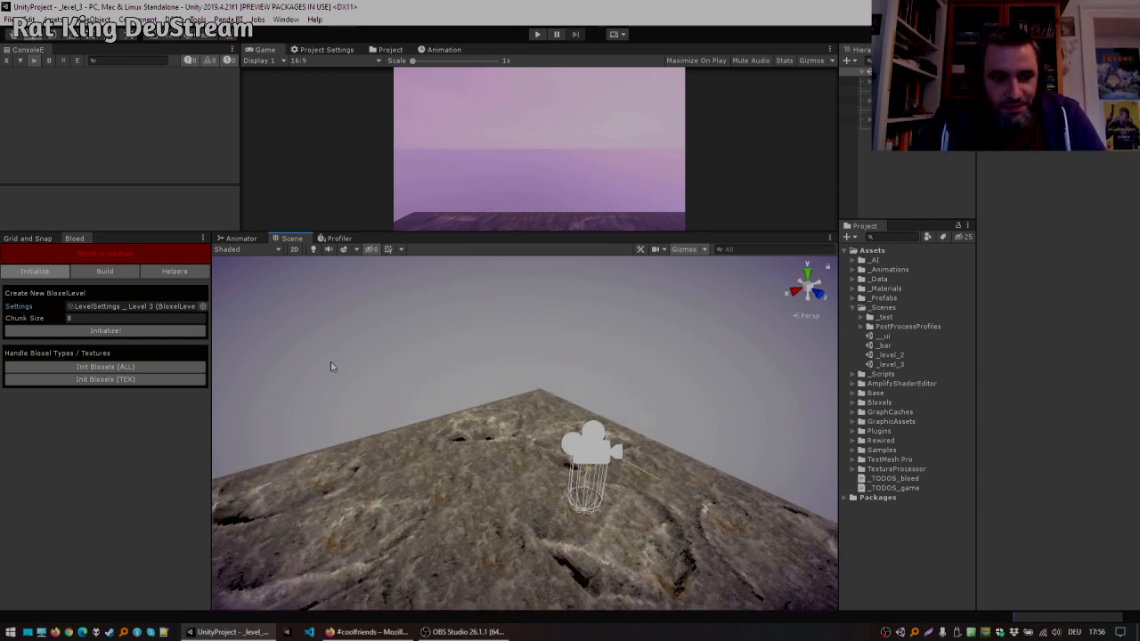
{"action": "right_click_drag", "start_coordinate": [449, 322], "coordinate": [503, 332]}
{"action": "key", "text": "s"}
{"action": "key", "text": "w"}
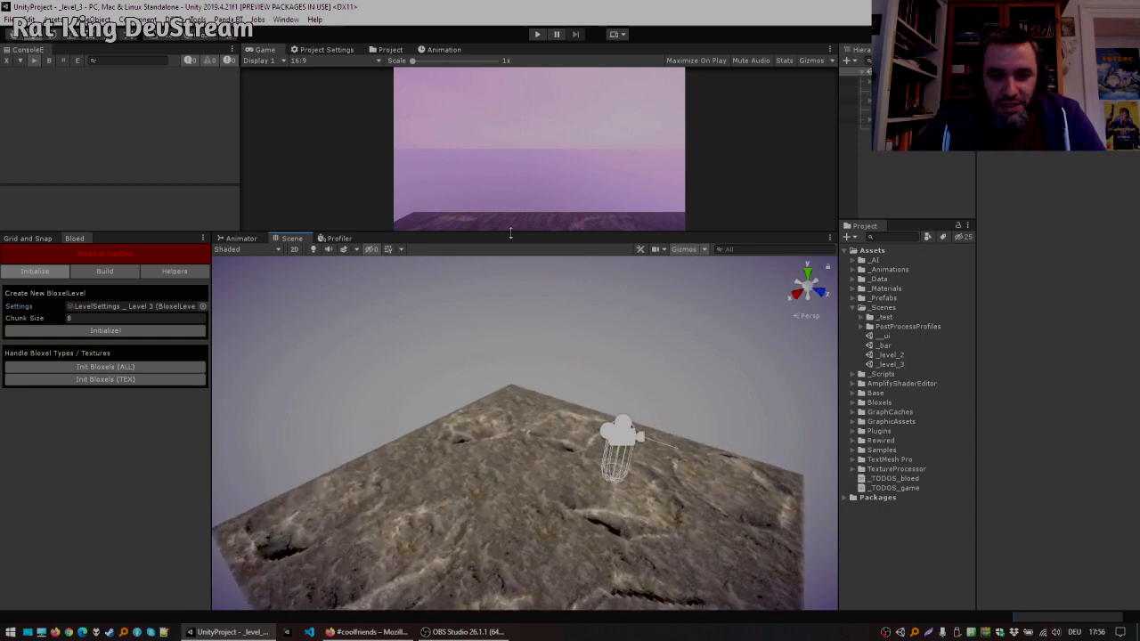
Step: Enlarge the Game view panel by moving its divider with the Scene view downward
{"action": "left_click_drag", "start_coordinate": [510, 233], "coordinate": [510, 240]}
{"action": "right_click_drag", "start_coordinate": [529, 318], "coordinate": [534, 305]}
{"action": "left_click_drag", "start_coordinate": [532, 241], "coordinate": [534, 330]}
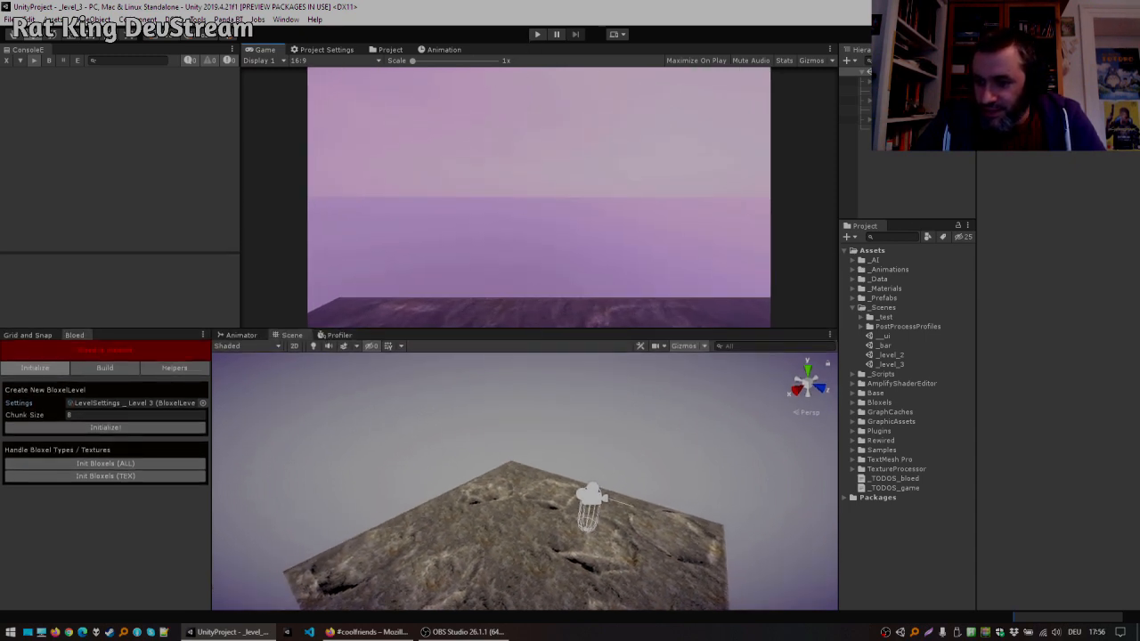
{"action": "right_click_drag", "start_coordinate": [552, 466], "coordinate": [621, 448]}
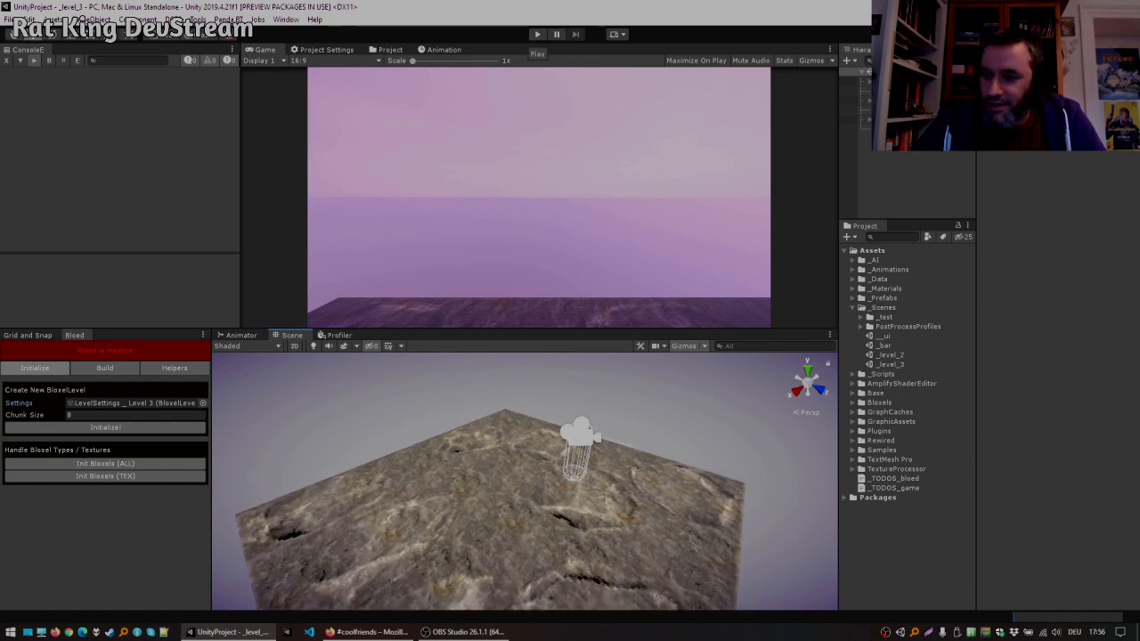
Step: Run the game briefly in Play mode and stop it again
{"action": "left_click", "coordinate": [537, 37]}
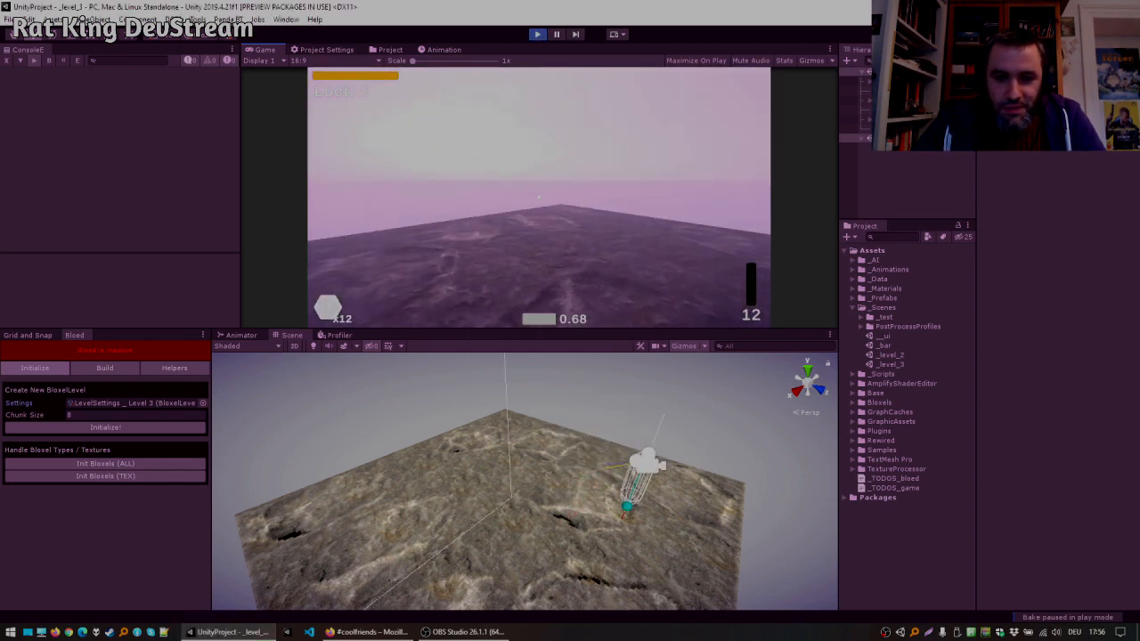
{"action": "key", "text": "Escape"}
{"action": "left_click", "coordinate": [536, 39]}
Step: Select the textured ground plane in the scene and delete it
{"action": "left_click", "coordinate": [438, 482]}
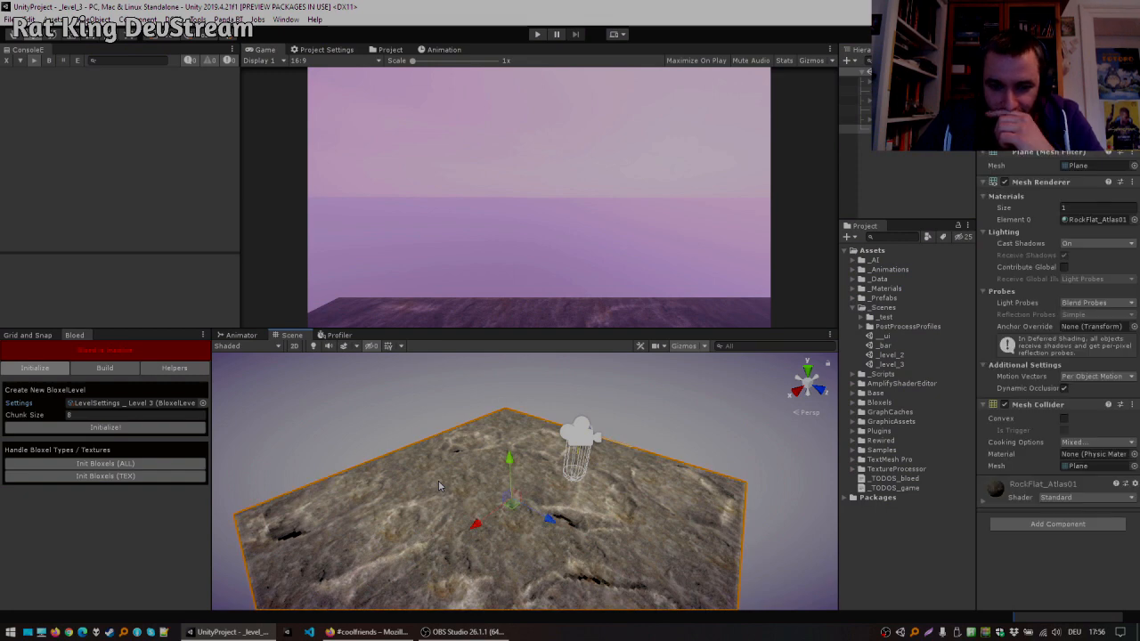
{"action": "key", "text": "Delete"}
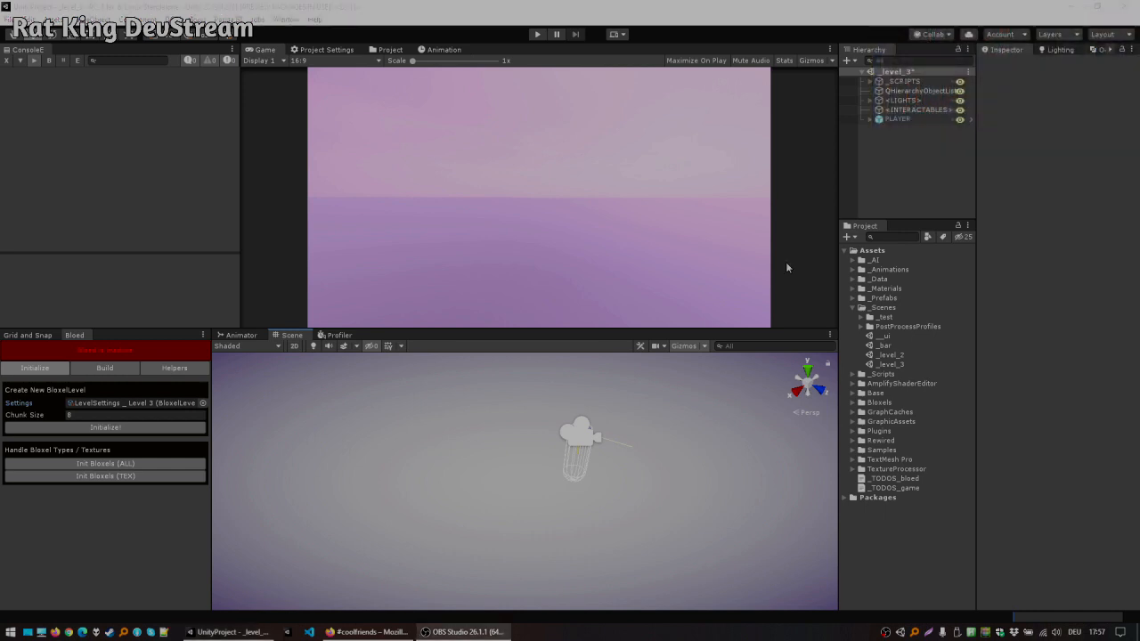
Step: Set the new Bloxel level's settings to LevelSettings AIR and initialize the level
{"action": "right_click_drag", "start_coordinate": [405, 421], "coordinate": [419, 450]}
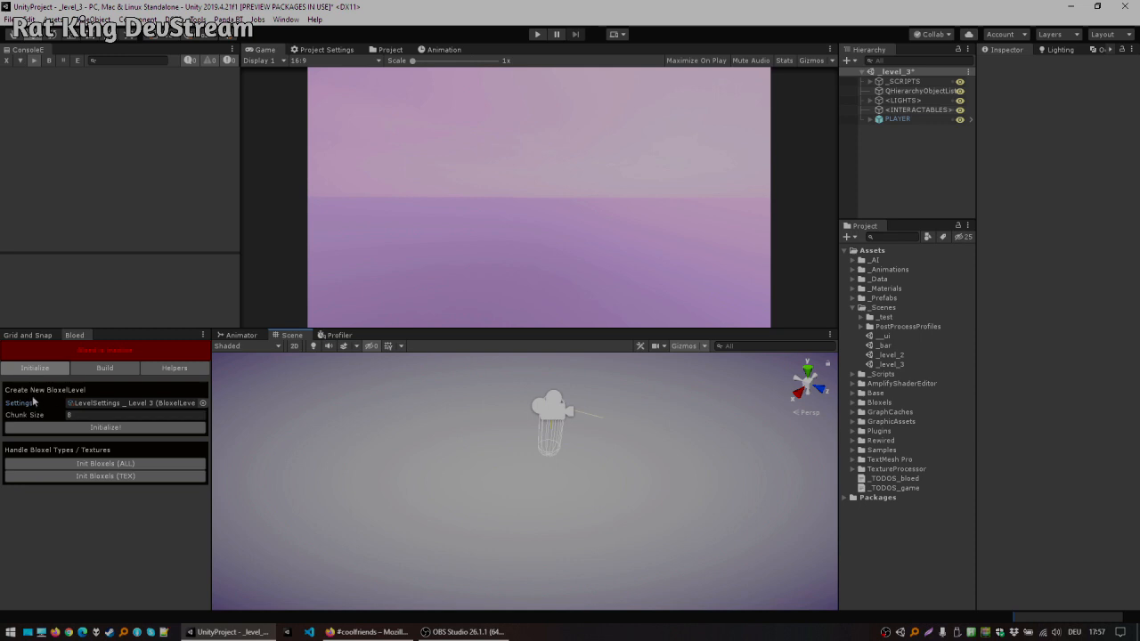
{"action": "left_click", "coordinate": [124, 402]}
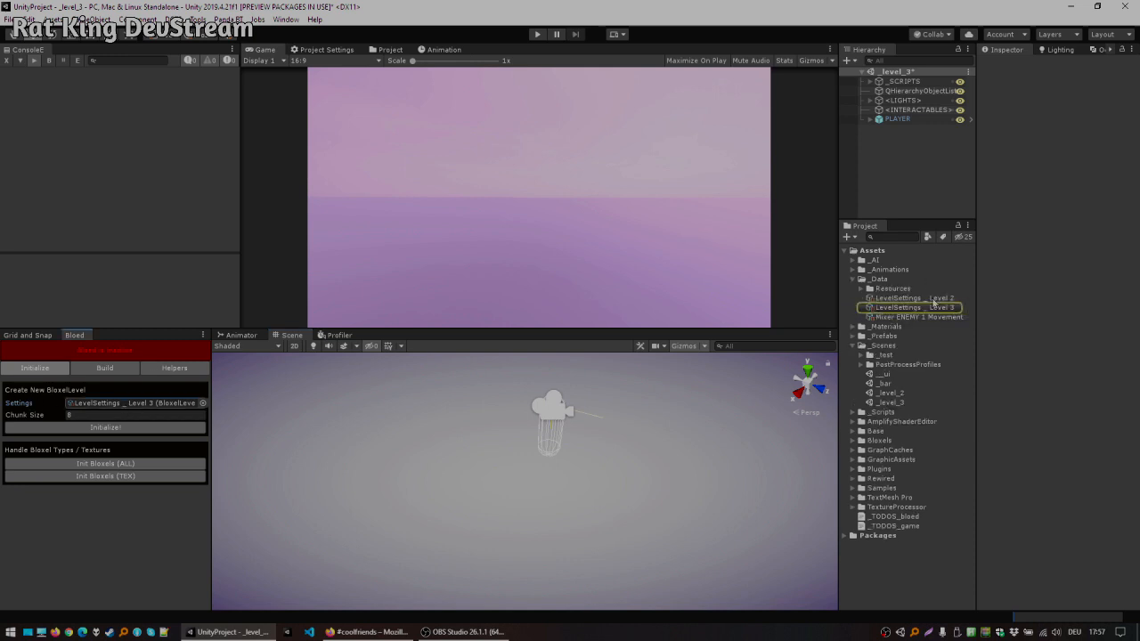
{"action": "left_click", "coordinate": [908, 308]}
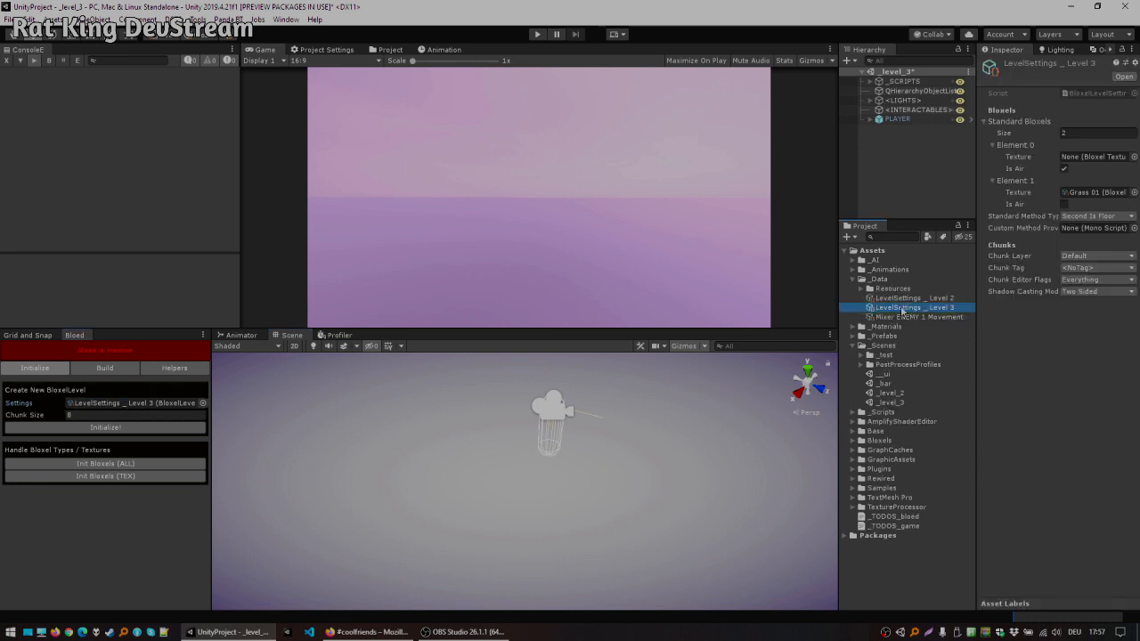
{"action": "left_click", "coordinate": [203, 403]}
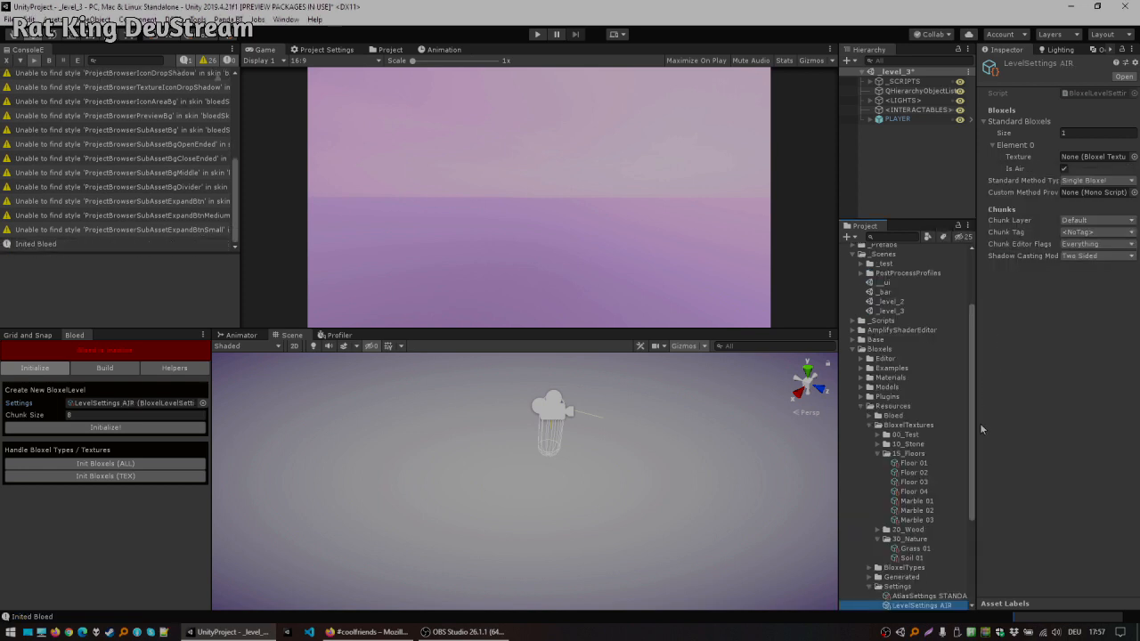
{"action": "scroll", "coordinate": [891, 448], "scroll_direction": "down", "scroll_amount": 3}
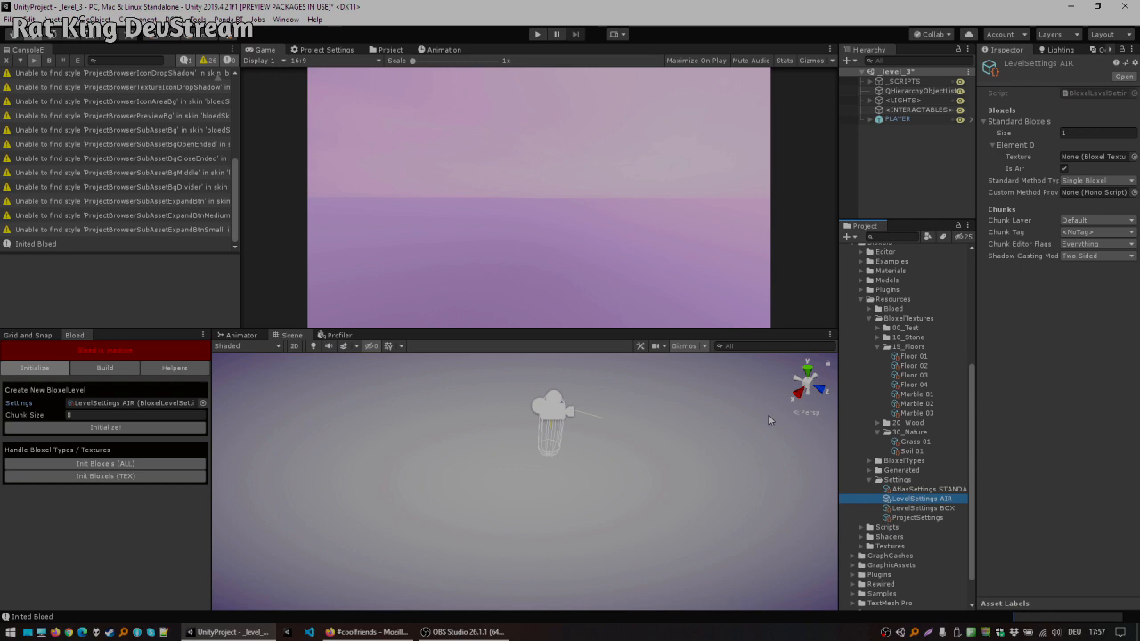
{"action": "left_click", "coordinate": [121, 428]}
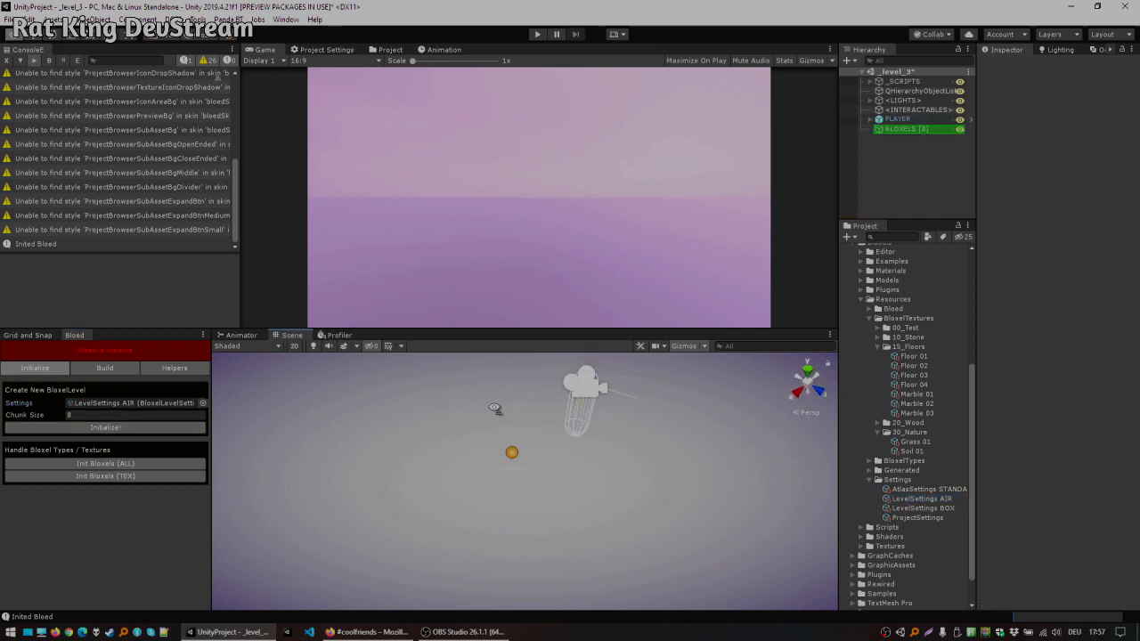
Step: Switch the Bloed editor to Build mode and enable the Y grid
{"action": "left_click", "coordinate": [106, 370]}
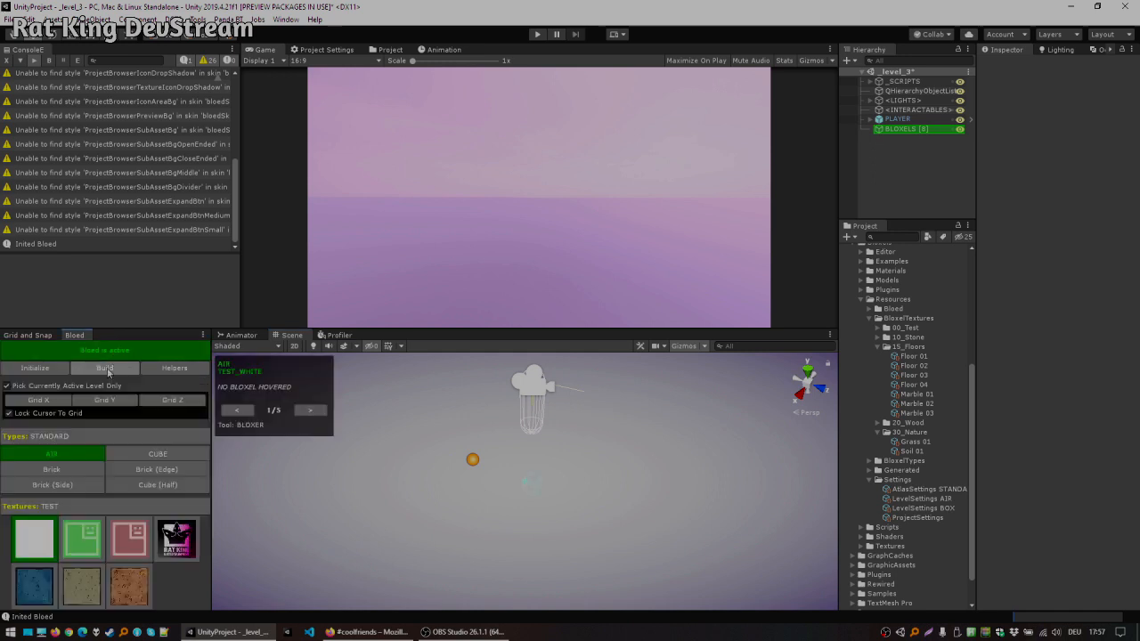
{"action": "left_click", "coordinate": [104, 400]}
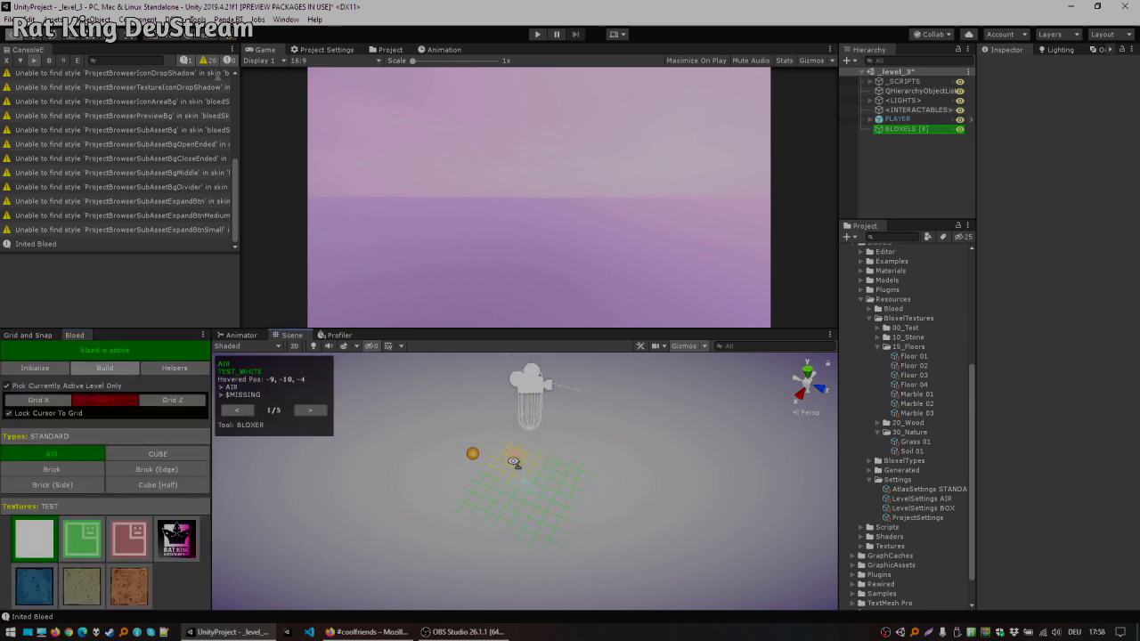
{"action": "scroll", "coordinate": [514, 463], "scroll_direction": "up", "scroll_amount": 5}
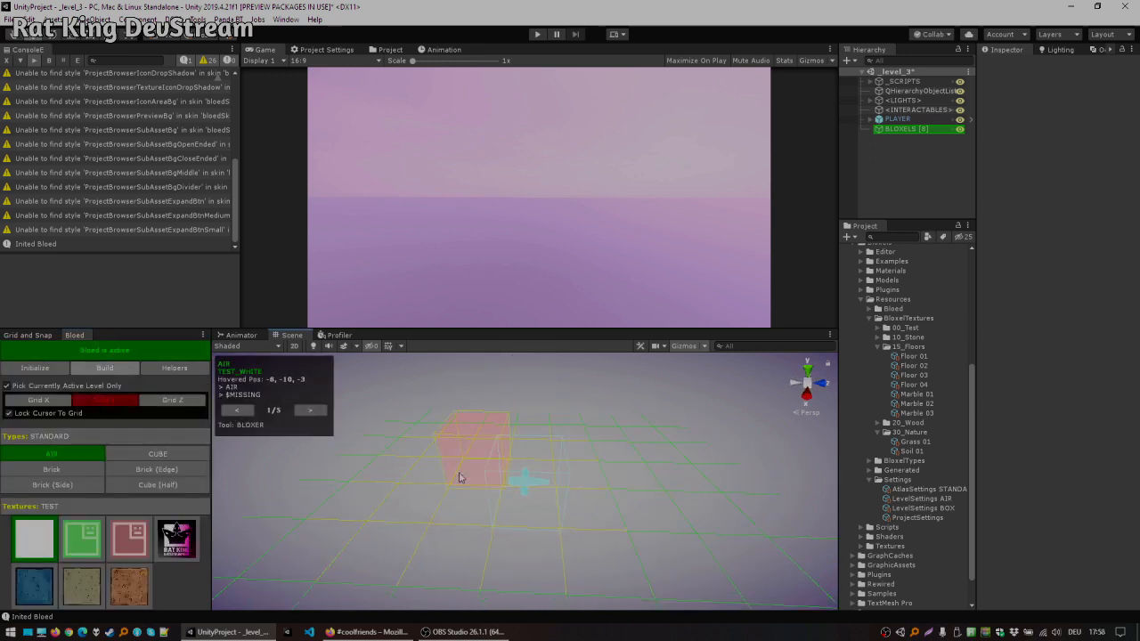
Step: Select the Cube bloxel type and paint a cluster of cubes onto the grid
{"action": "left_click", "coordinate": [77, 470]}
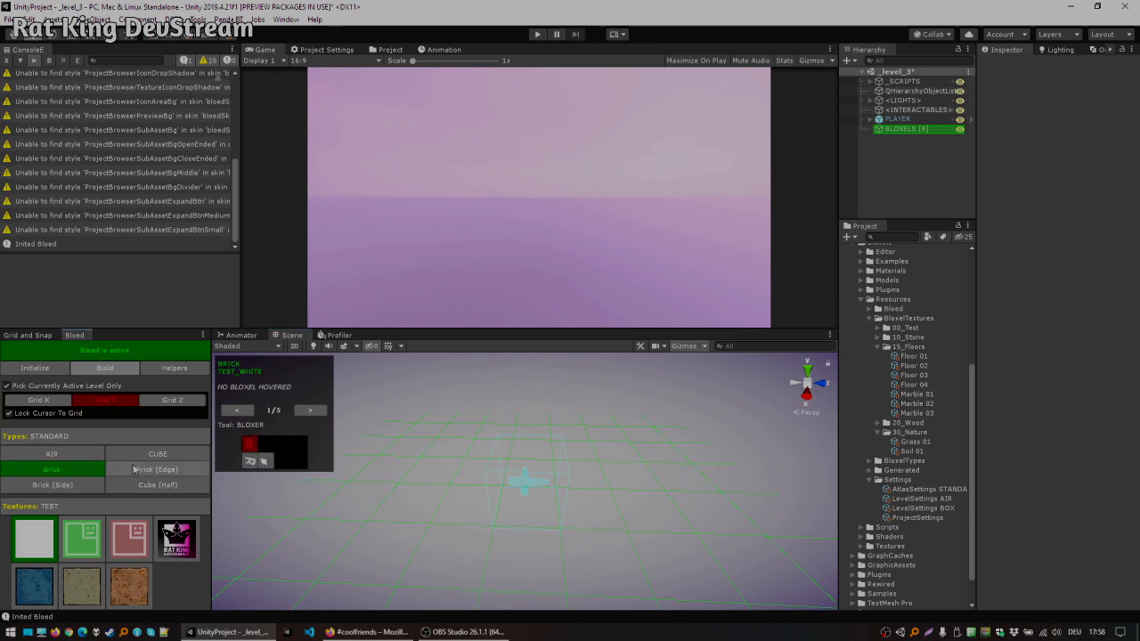
{"action": "left_click", "coordinate": [158, 454]}
{"action": "mouse_move", "coordinate": [548, 496]}
{"action": "left_mouse_down"}
{"action": "mouse_move", "coordinate": [650, 509]}
{"action": "mouse_move", "coordinate": [570, 541]}
{"action": "mouse_move", "coordinate": [488, 474]}
{"action": "mouse_move", "coordinate": [582, 469]}
{"action": "mouse_move", "coordinate": [518, 463]}
{"action": "mouse_move", "coordinate": [591, 509]}
{"action": "mouse_move", "coordinate": [501, 515]}
{"action": "mouse_move", "coordinate": [579, 484]}
{"action": "mouse_move", "coordinate": [424, 508]}
{"action": "mouse_move", "coordinate": [432, 485]}
{"action": "left_mouse_up"}
{"action": "mouse_move", "coordinate": [432, 486]}
{"action": "left_mouse_down"}
{"action": "mouse_move", "coordinate": [481, 481]}
{"action": "mouse_move", "coordinate": [400, 493]}
{"action": "left_mouse_up"}
Step: Deactivate the Bloed editor and toggle Scene view lighting to inspect the placed cubes
{"action": "left_click", "coordinate": [87, 355]}
{"action": "right_click_drag", "start_coordinate": [499, 426], "coordinate": [286, 406]}
{"action": "key", "text": "w"}
{"action": "key", "text": "d"}
{"action": "key", "text": "w"}
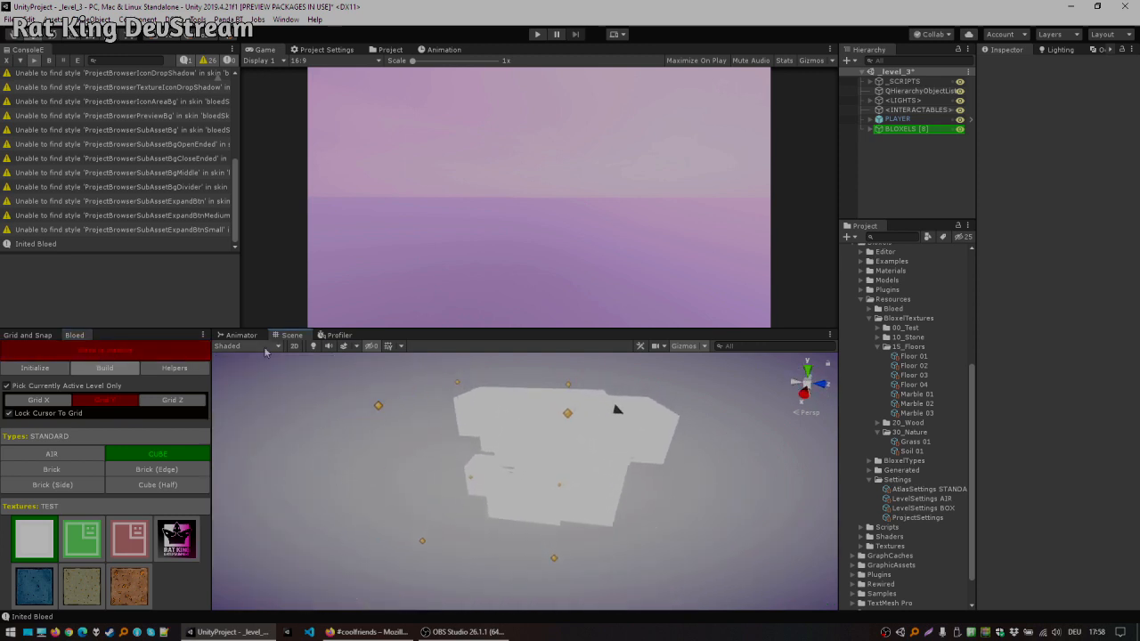
{"action": "left_click", "coordinate": [312, 346]}
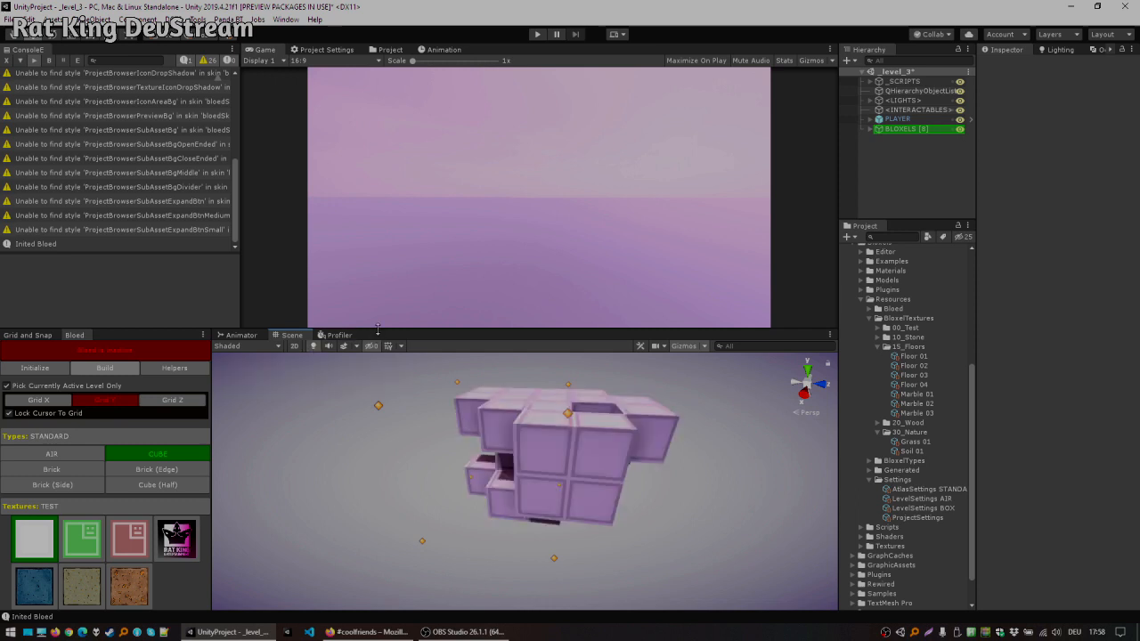
Step: Shrink the Game view panel to give the Scene view more room
{"action": "left_click_drag", "start_coordinate": [377, 330], "coordinate": [378, 245]}
{"action": "key", "text": "a"}
{"action": "right_click_drag", "start_coordinate": [485, 356], "coordinate": [630, 361]}
{"action": "key", "text": "s"}
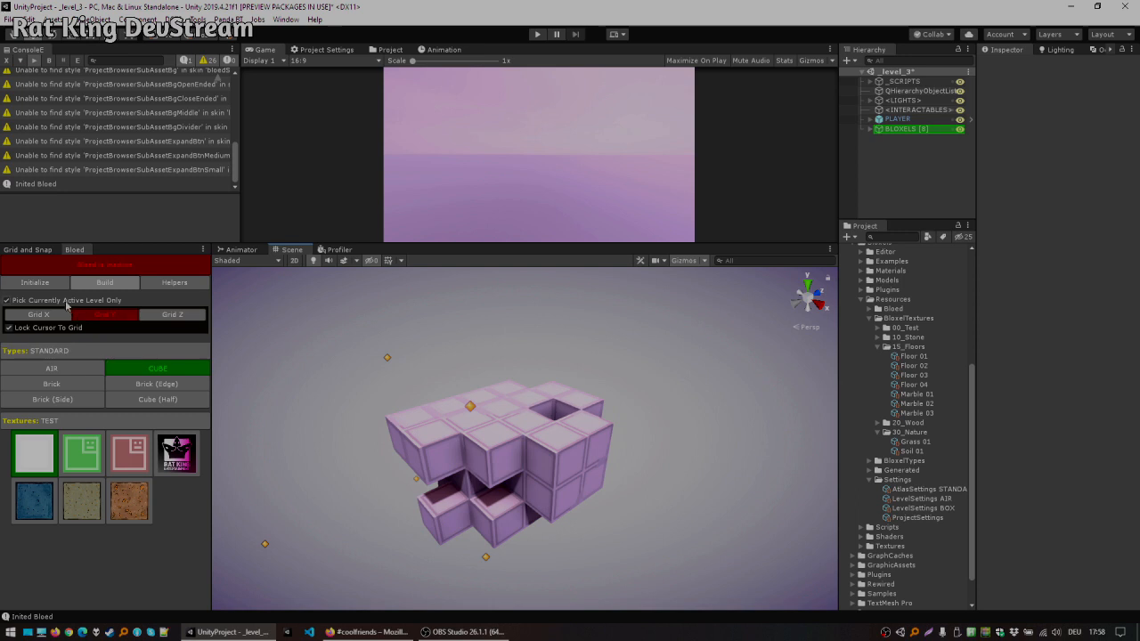
Step: Select the BLOXELS object in the Hierarchy and delete it
{"action": "left_click", "coordinate": [896, 129]}
{"action": "key", "text": "Delete"}
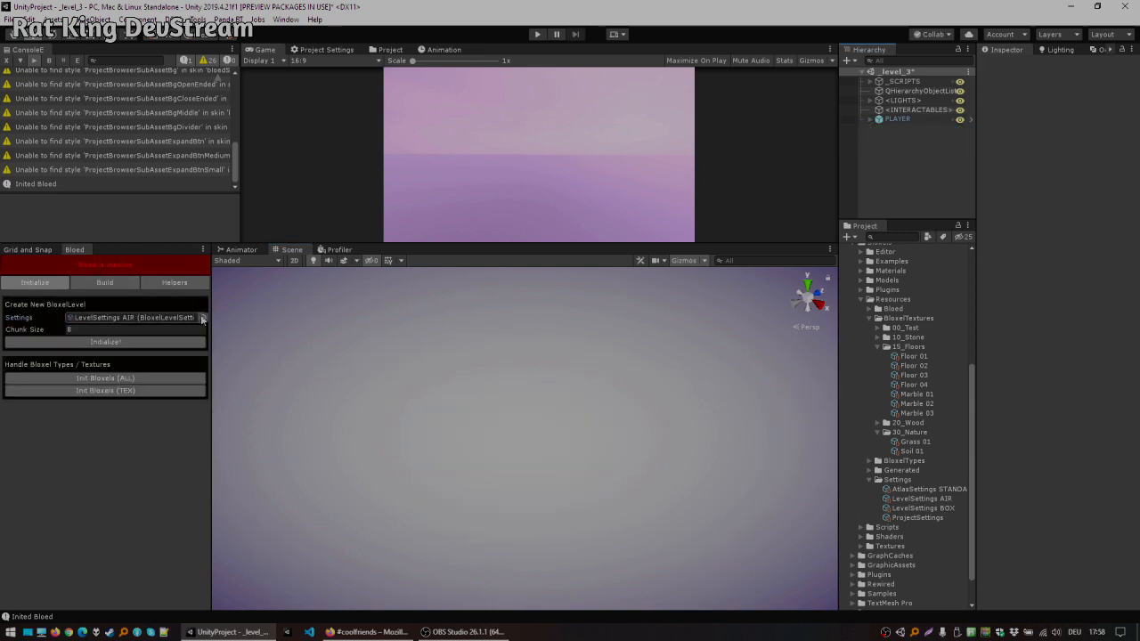
Step: Set the level settings to LevelSettings BOX and initialize a new Bloxel level
{"action": "left_click", "coordinate": [192, 318]}
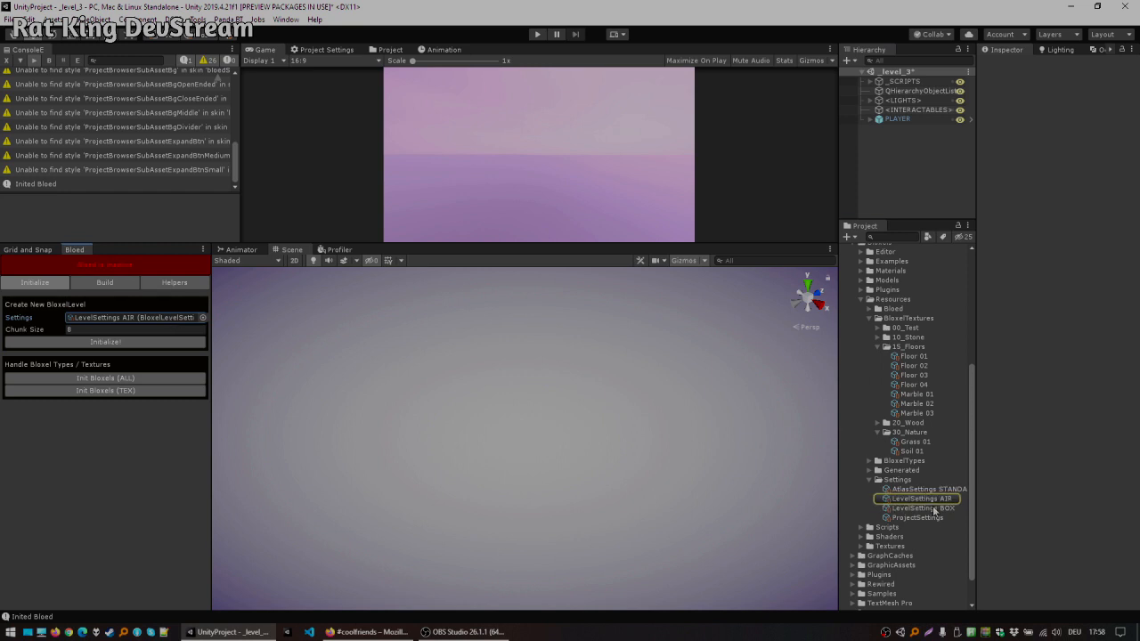
{"action": "left_click_drag", "start_coordinate": [215, 346], "coordinate": [135, 321]}
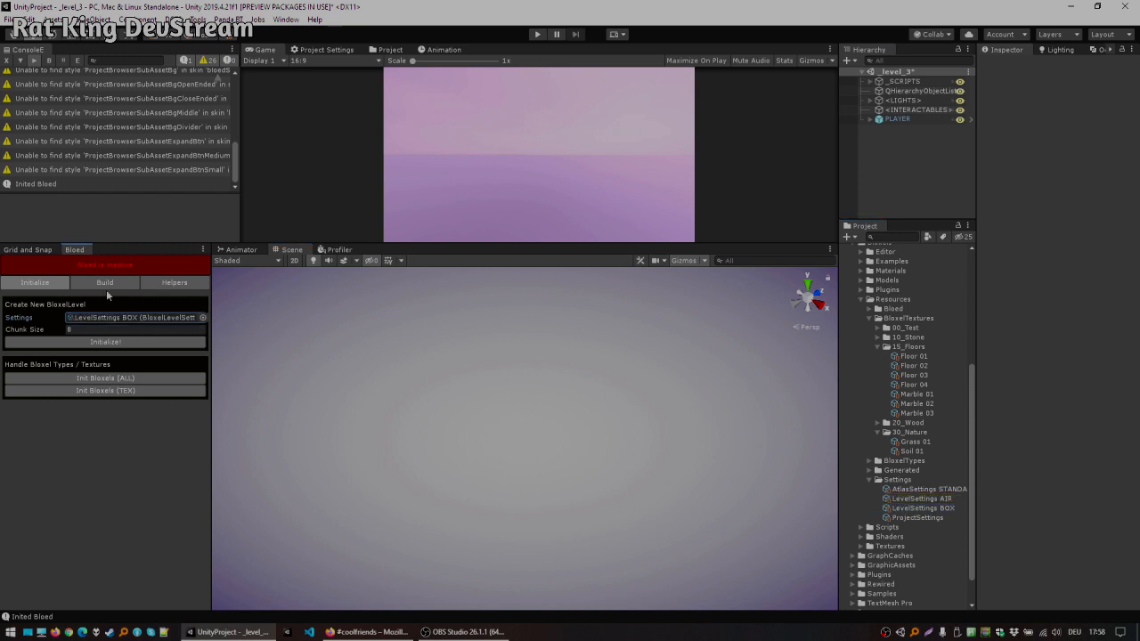
{"action": "left_click", "coordinate": [116, 342]}
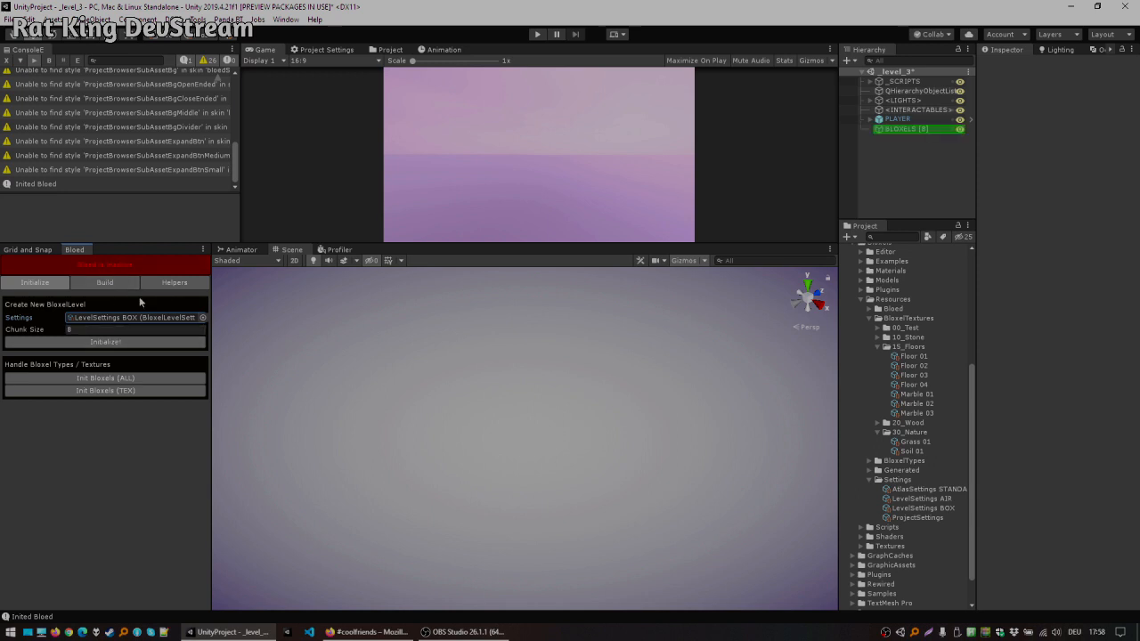
Step: Initialize a second Bloxel level and delete the duplicate BLOXELS object
{"action": "left_click", "coordinate": [105, 342]}
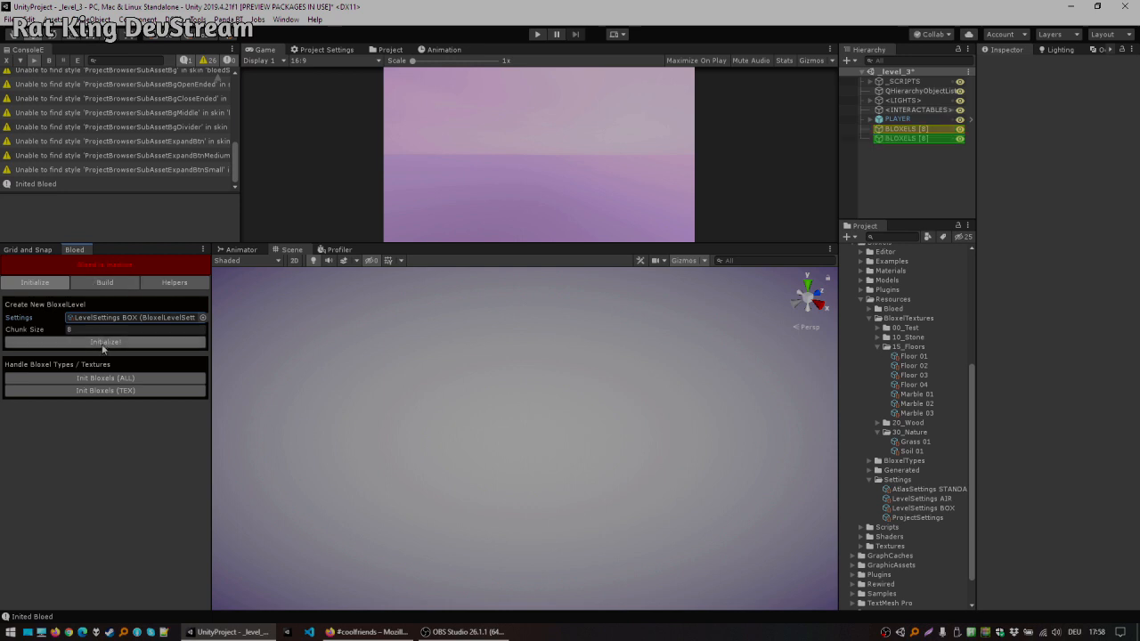
{"action": "left_click", "coordinate": [105, 282]}
{"action": "left_click", "coordinate": [921, 139]}
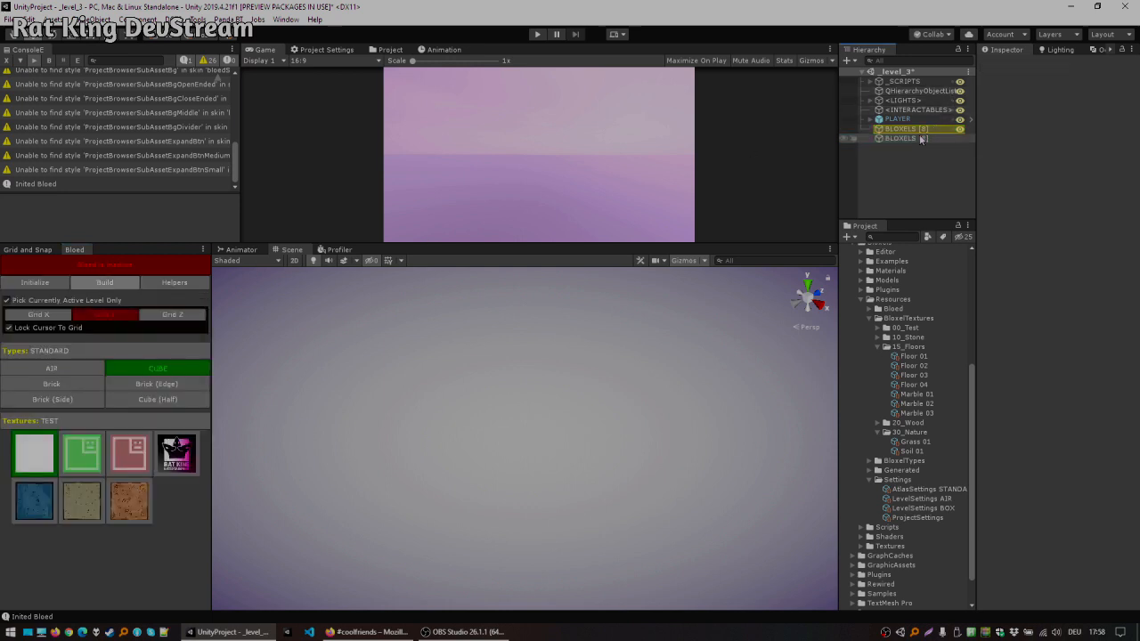
{"action": "key", "text": "Delete"}
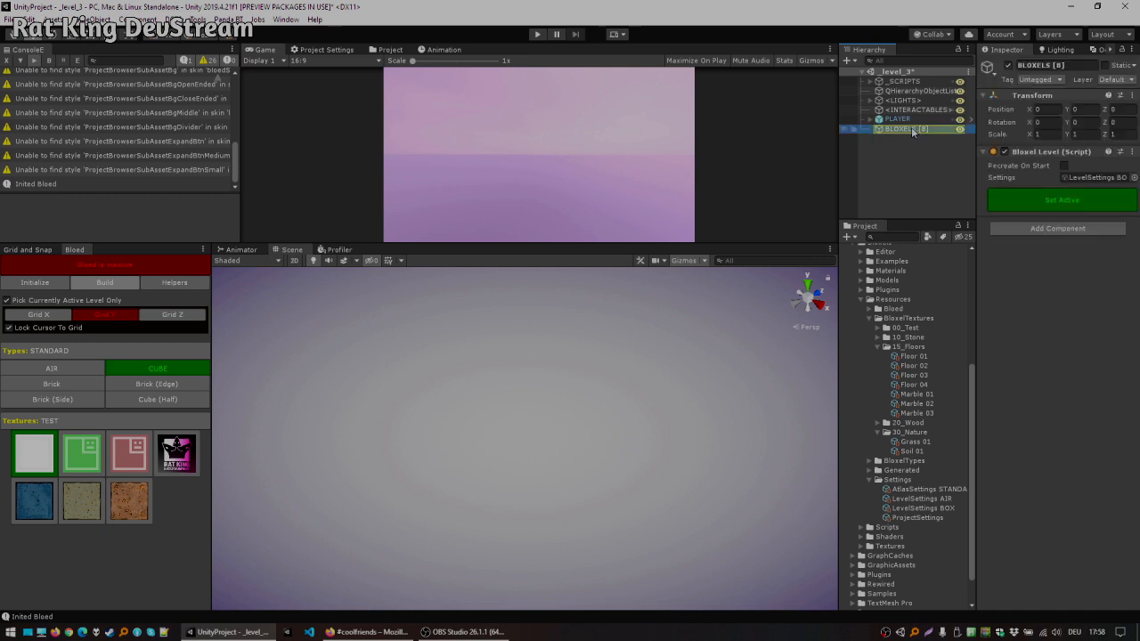
Step: Activate the BOX level and the Bloed editor with the AIR bloxel type selected
{"action": "left_click", "coordinate": [1046, 192]}
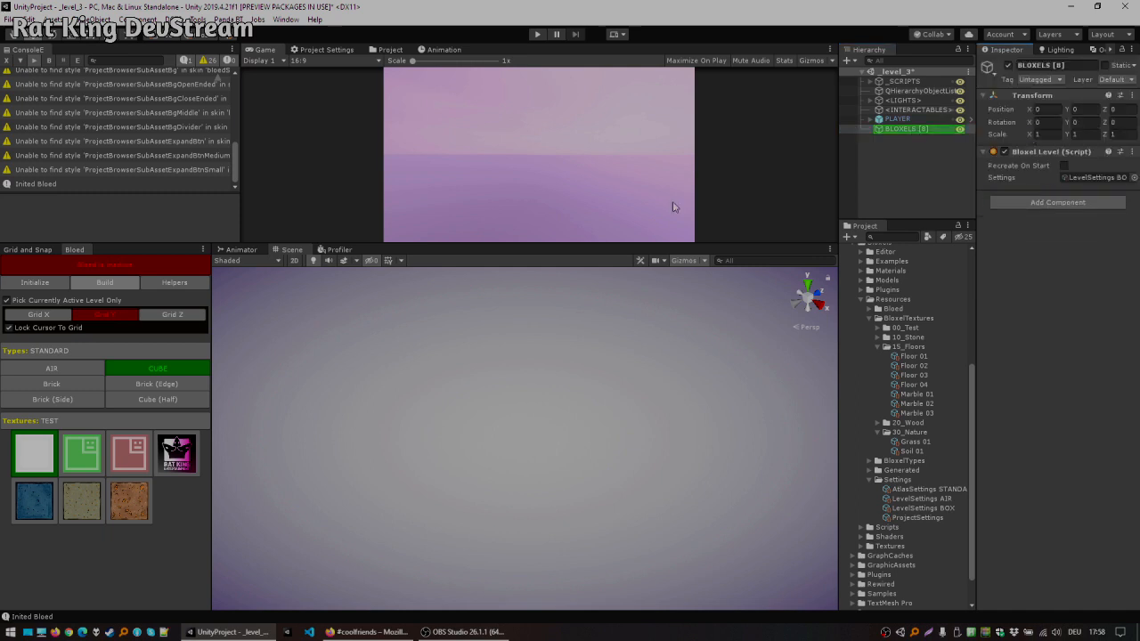
{"action": "left_click", "coordinate": [32, 372]}
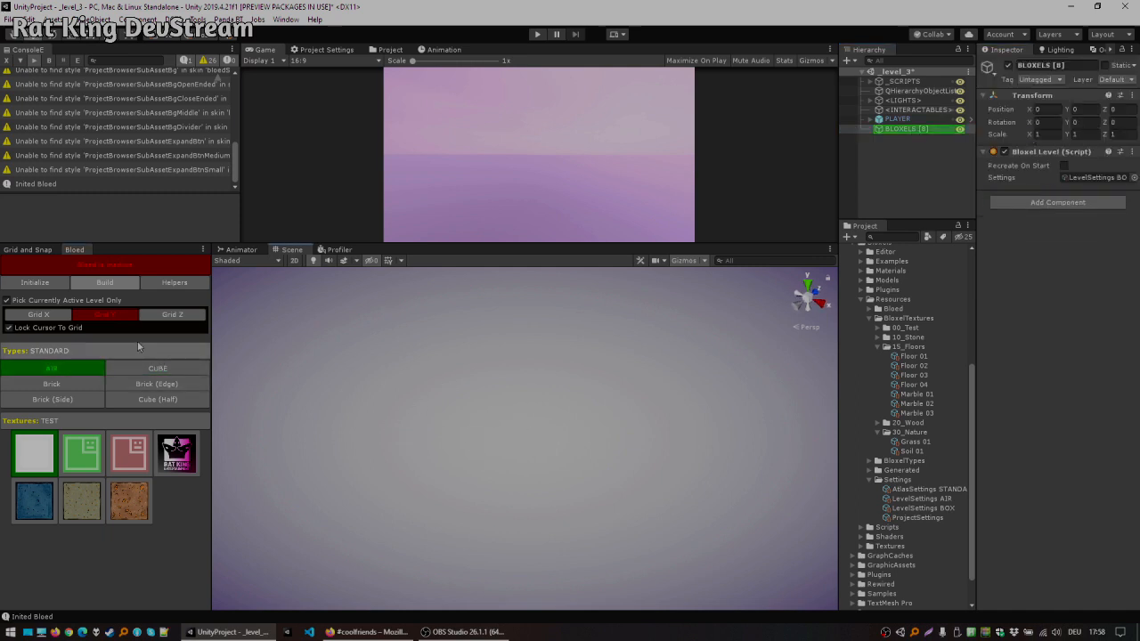
{"action": "left_click", "coordinate": [102, 264]}
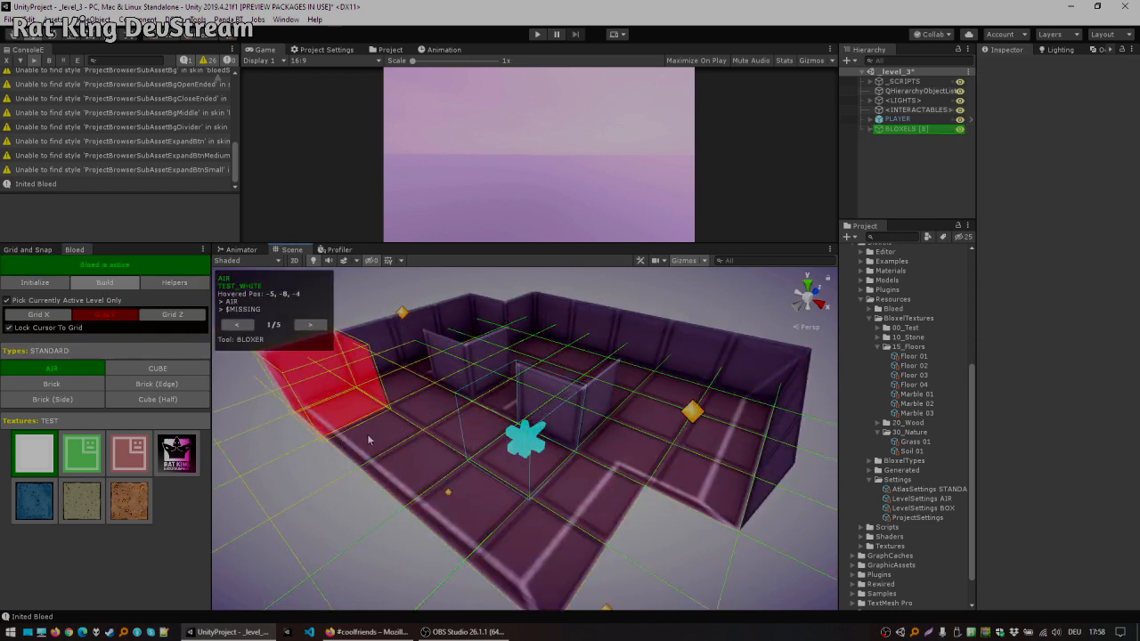
Step: Inspect the generated box level from several angles and toggle the Scene view lighting
{"action": "left_click_drag", "start_coordinate": [579, 420], "coordinate": [545, 454], "text": "alt"}
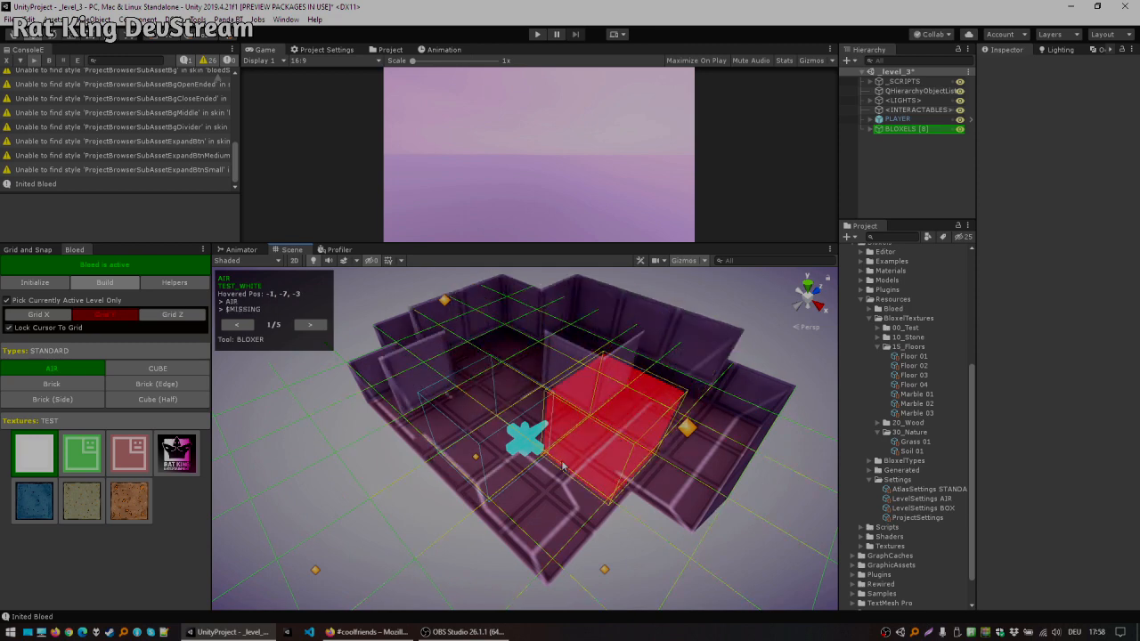
{"action": "left_click_drag", "start_coordinate": [556, 365], "coordinate": [490, 422], "text": "alt"}
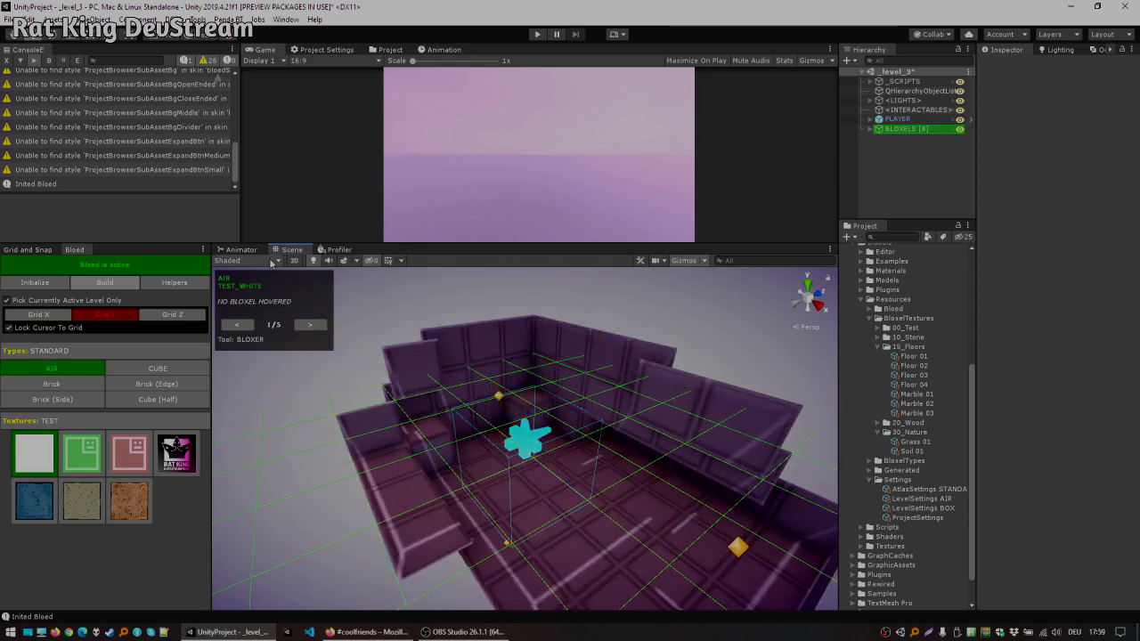
{"action": "left_click", "coordinate": [316, 262]}
{"action": "left_click_drag", "start_coordinate": [534, 357], "coordinate": [674, 382], "text": "alt"}
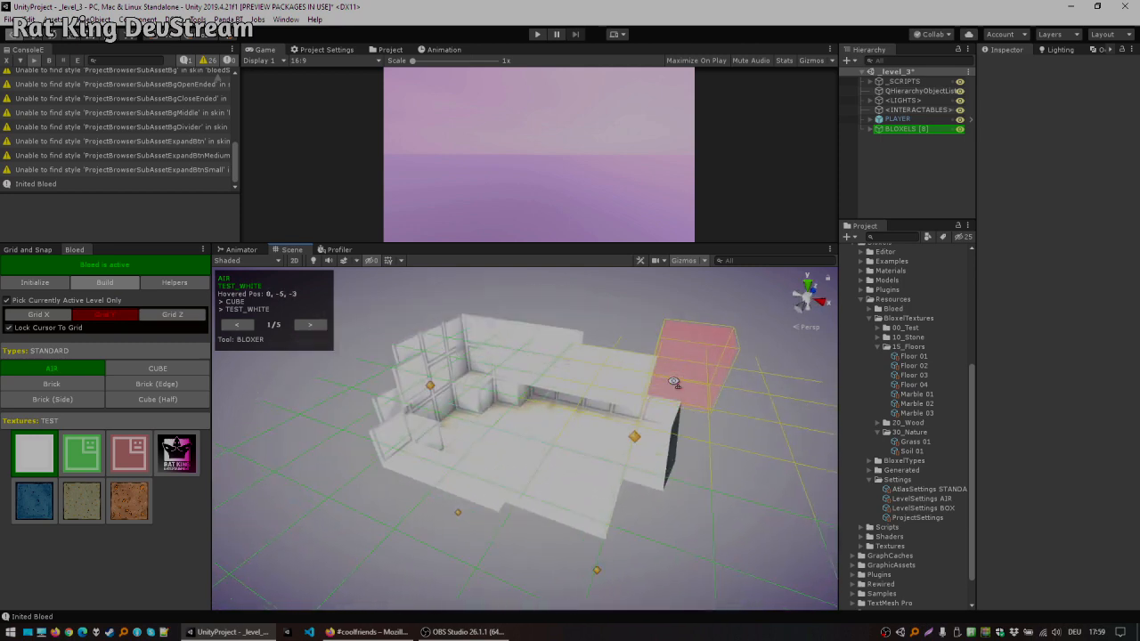
Step: Delete the BOX level's BLOXELS object from the scene hierarchy
{"action": "right_click_drag", "start_coordinate": [674, 382], "coordinate": [619, 380]}
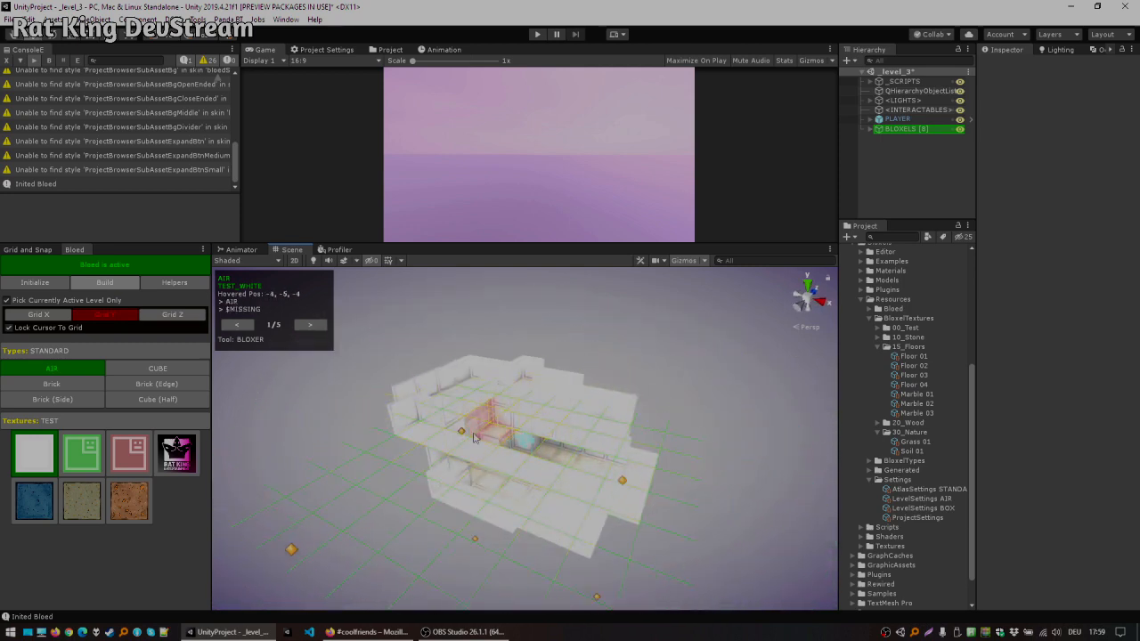
{"action": "key", "text": "w"}
{"action": "right_click_drag", "start_coordinate": [566, 477], "coordinate": [498, 394]}
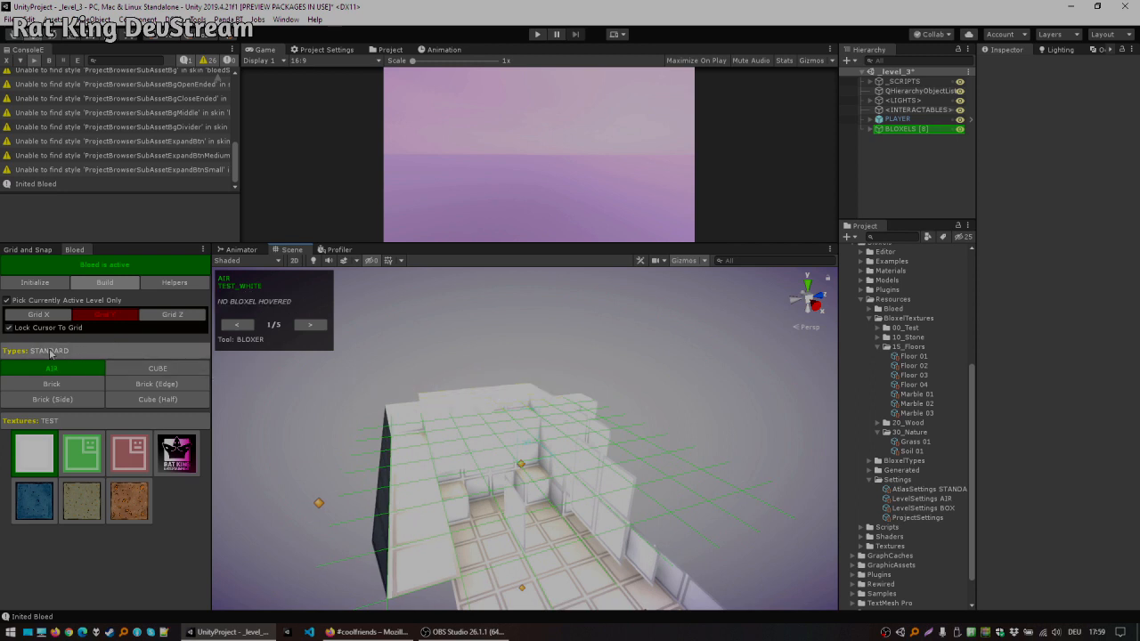
{"action": "right_click_drag", "start_coordinate": [525, 418], "coordinate": [544, 392]}
{"action": "key", "text": "q"}
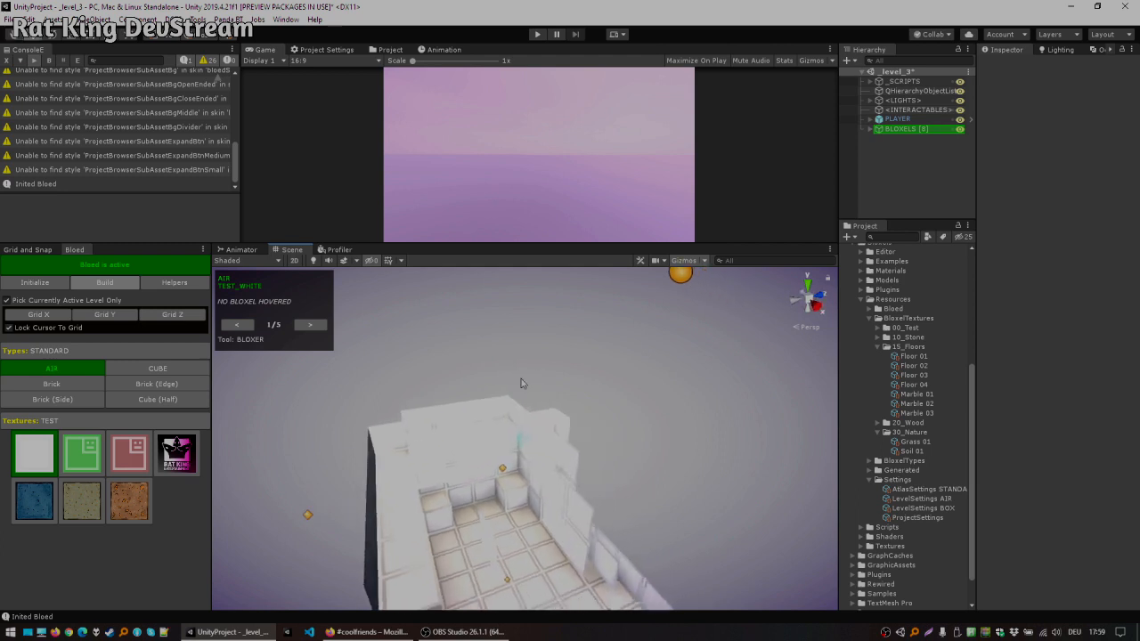
{"action": "scroll", "coordinate": [528, 398], "scroll_direction": "down", "scroll_amount": 3}
{"action": "left_click_drag", "start_coordinate": [472, 456], "coordinate": [605, 454], "text": "alt"}
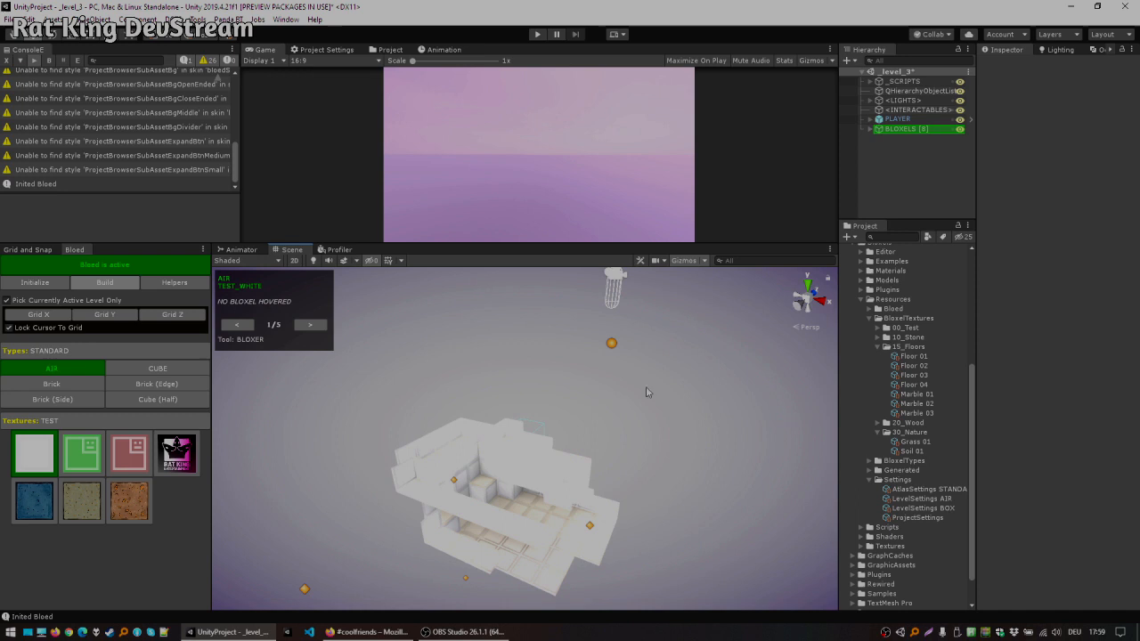
{"action": "scroll", "coordinate": [899, 401], "scroll_direction": "up", "scroll_amount": 5}
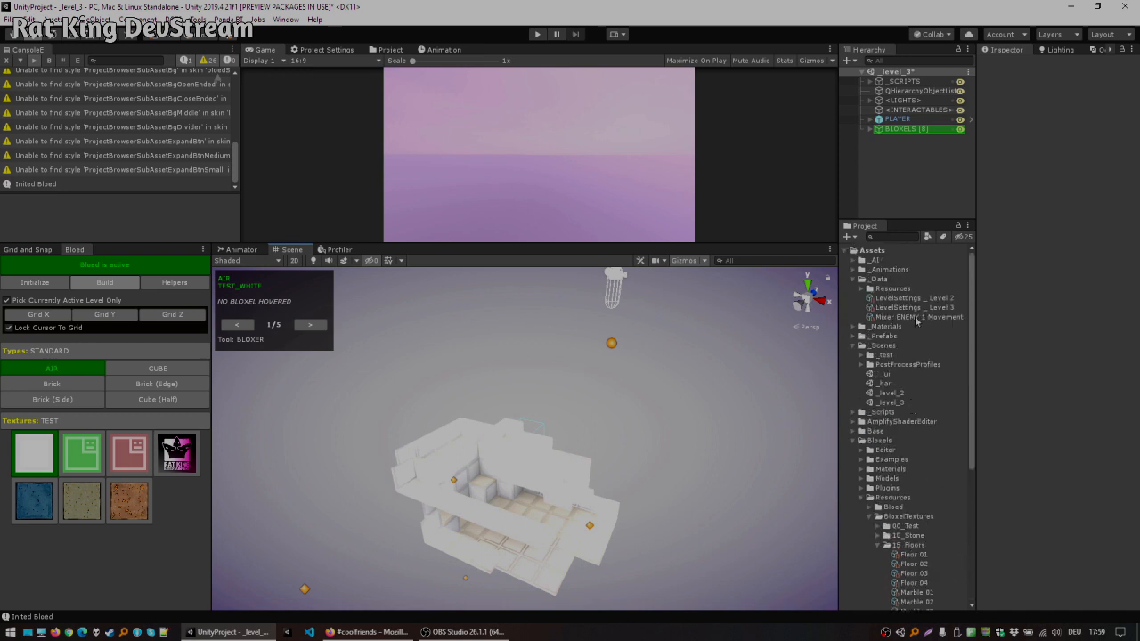
{"action": "left_click", "coordinate": [918, 131]}
{"action": "key", "text": "Delete"}
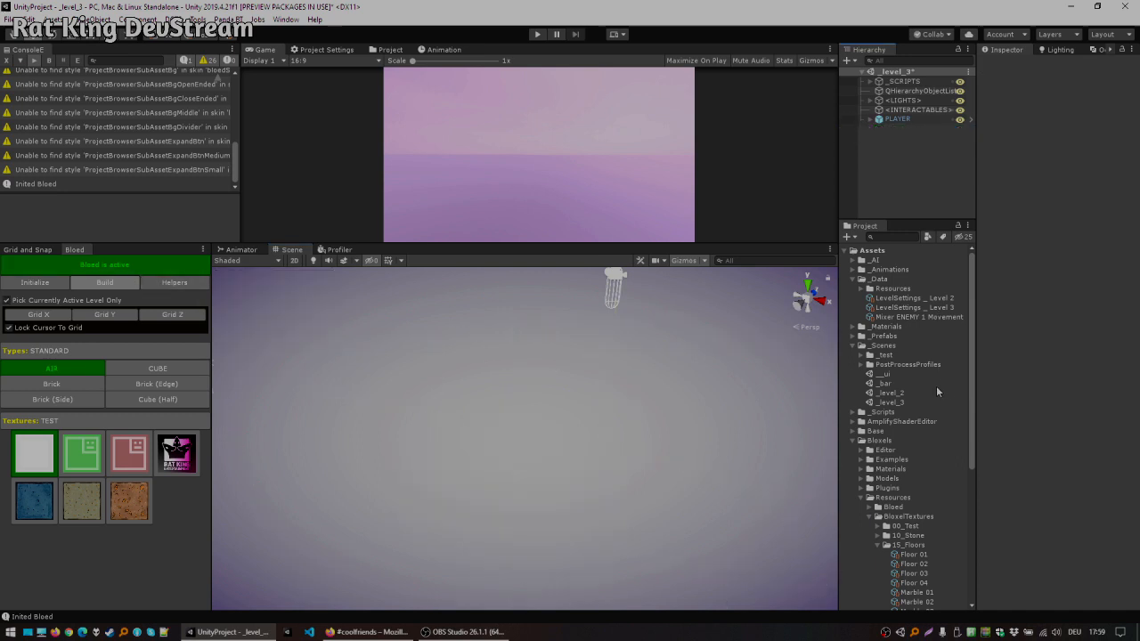
Step: Set the level settings to LevelSettings _ Level 3 and initialize a new Bloxel level
{"action": "scroll", "coordinate": [934, 378], "scroll_direction": "down", "scroll_amount": 2}
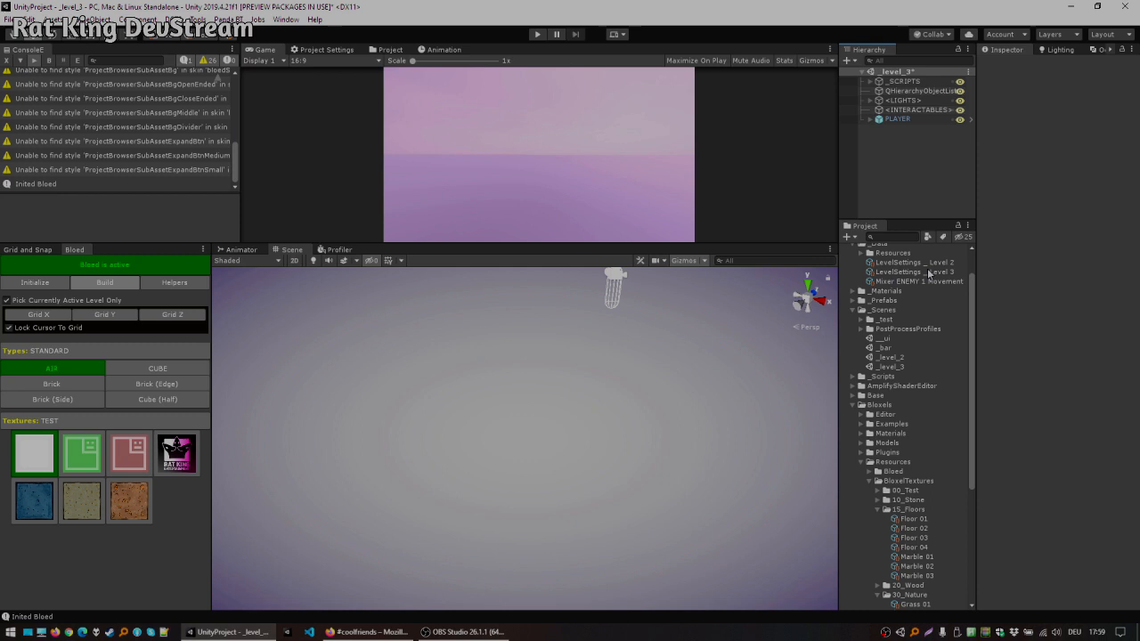
{"action": "left_click", "coordinate": [45, 282]}
{"action": "left_click", "coordinate": [54, 269]}
{"action": "left_click", "coordinate": [114, 318]}
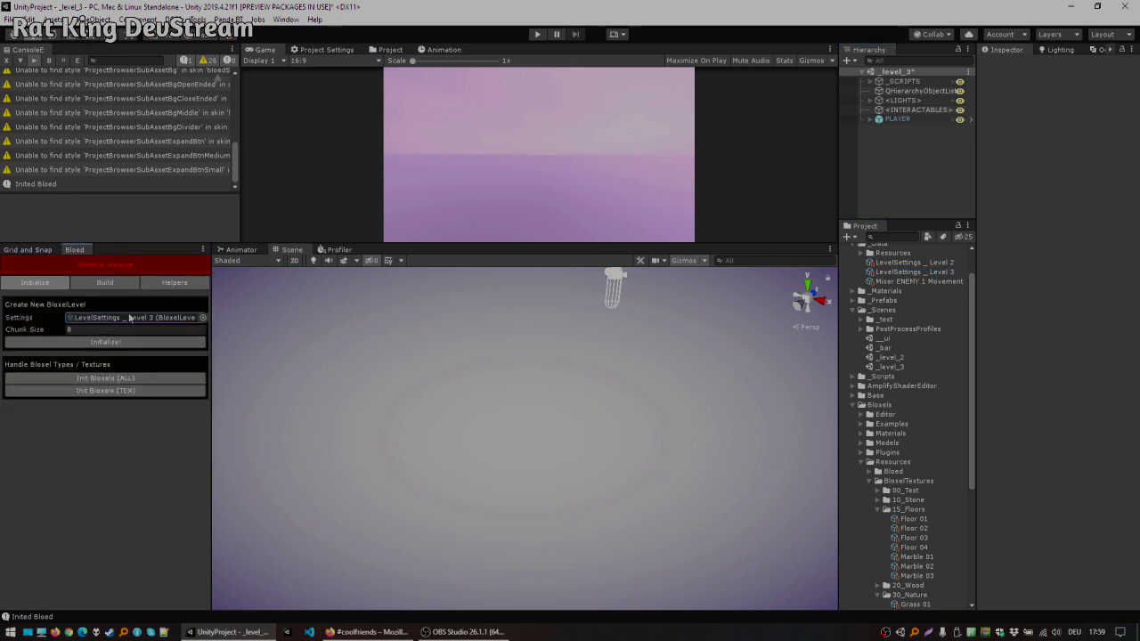
{"action": "left_click", "coordinate": [918, 272]}
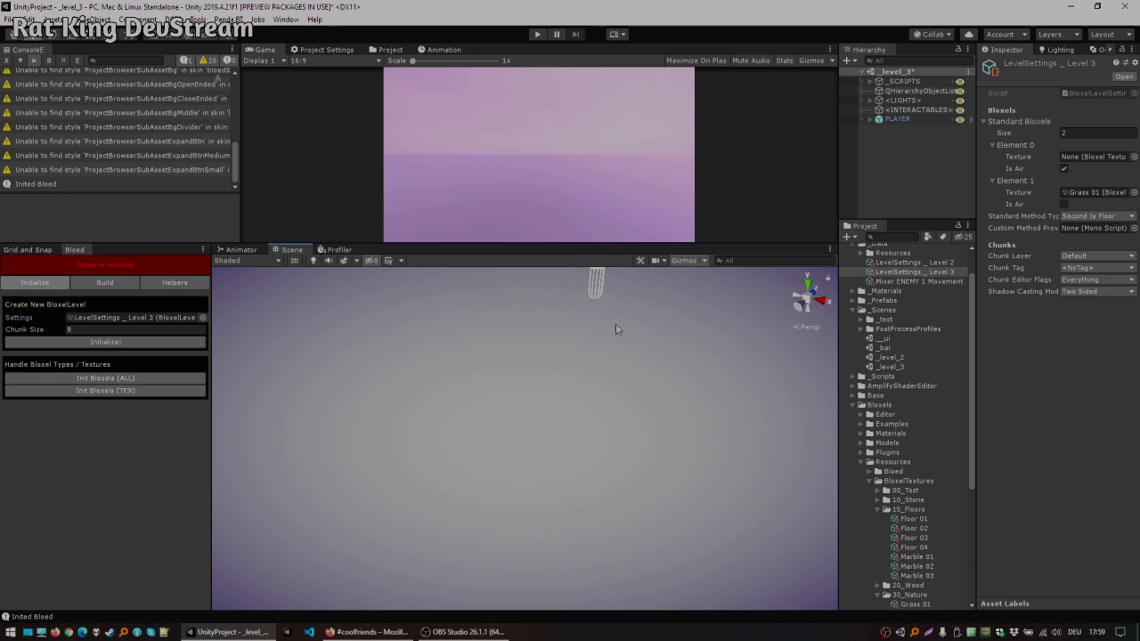
{"action": "left_click", "coordinate": [132, 264]}
{"action": "left_click", "coordinate": [109, 342]}
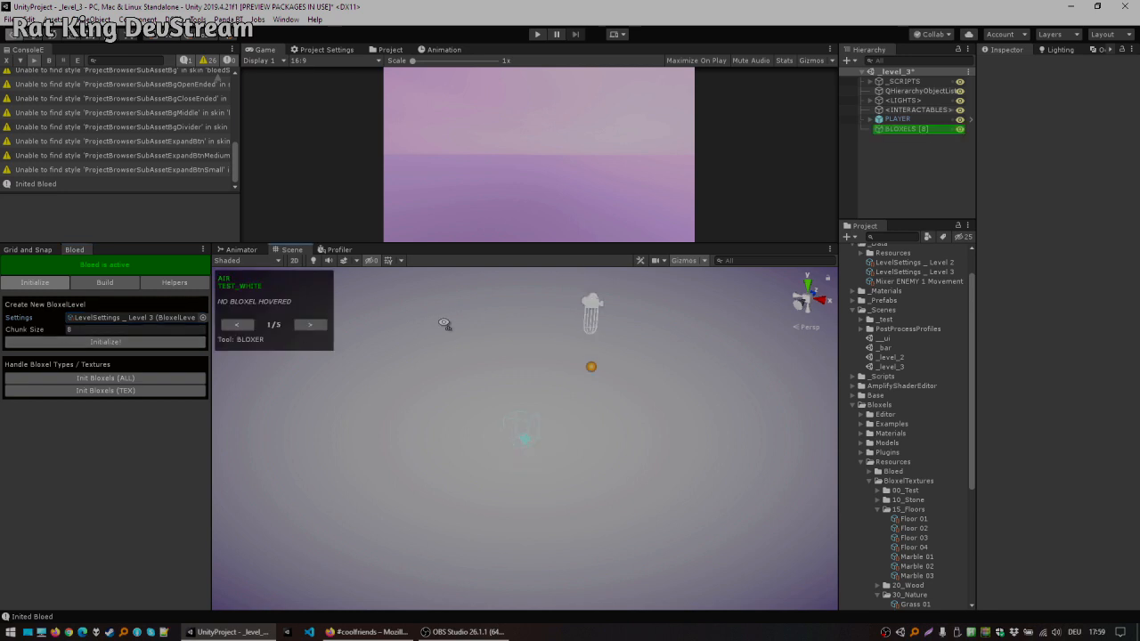
Step: Open the build tools and carve air holes and add white cube bloxels on the grass level floor
{"action": "left_click_drag", "start_coordinate": [458, 384], "coordinate": [497, 383], "text": "alt"}
{"action": "key", "text": "alt+f"}
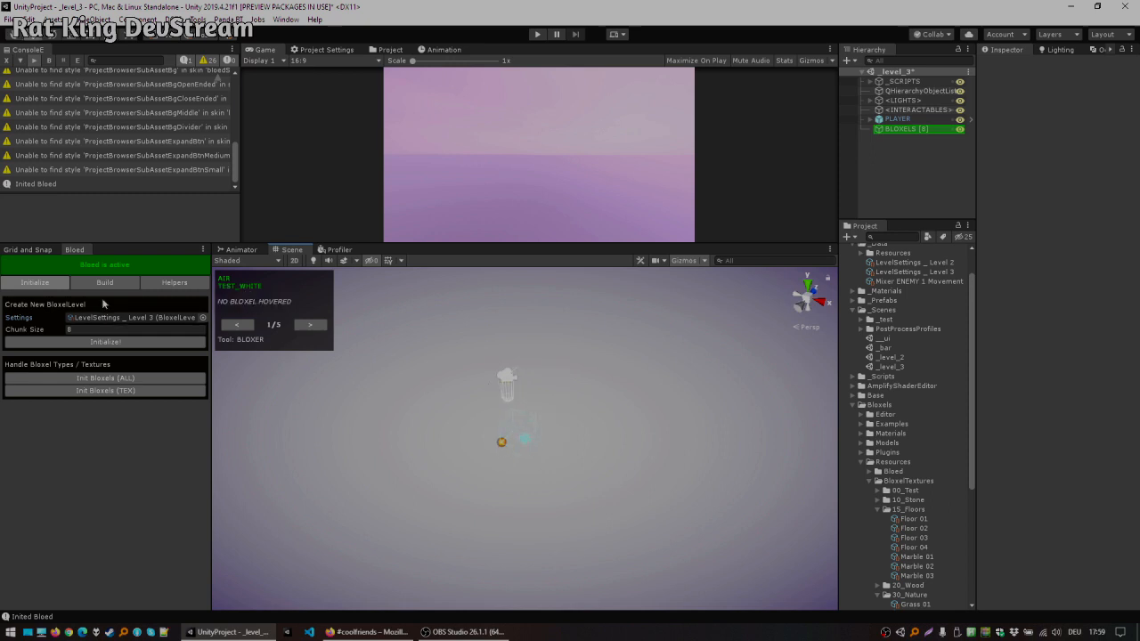
{"action": "left_click", "coordinate": [103, 284]}
{"action": "left_click_drag", "start_coordinate": [512, 415], "coordinate": [406, 410], "text": "alt"}
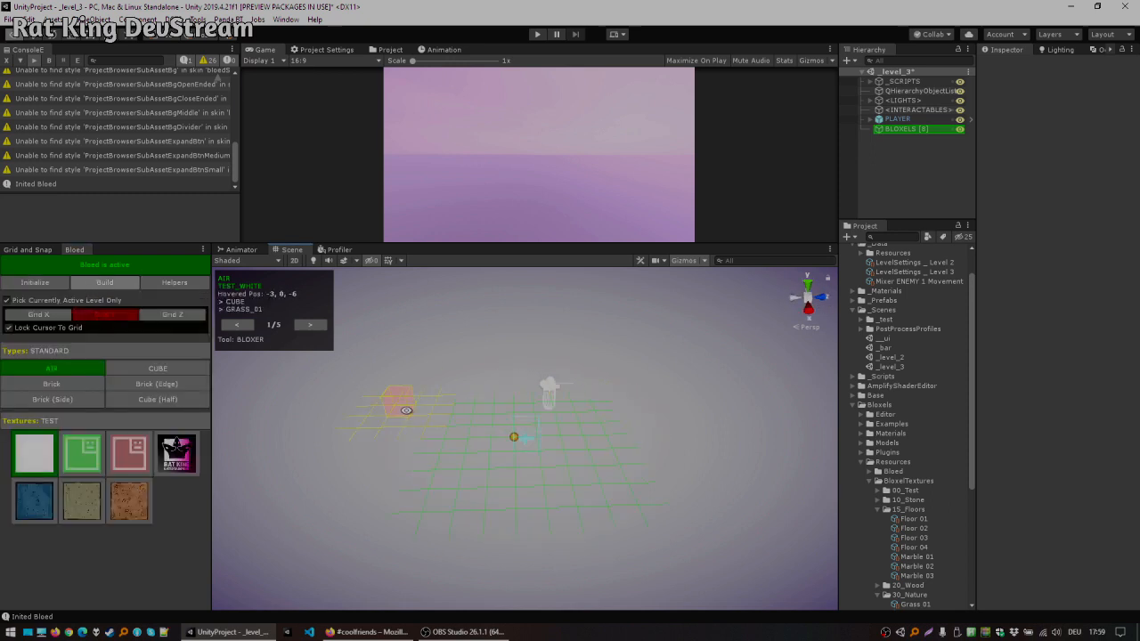
{"action": "scroll", "coordinate": [530, 440], "scroll_direction": "down", "scroll_amount": 1, "text": "ctrl"}
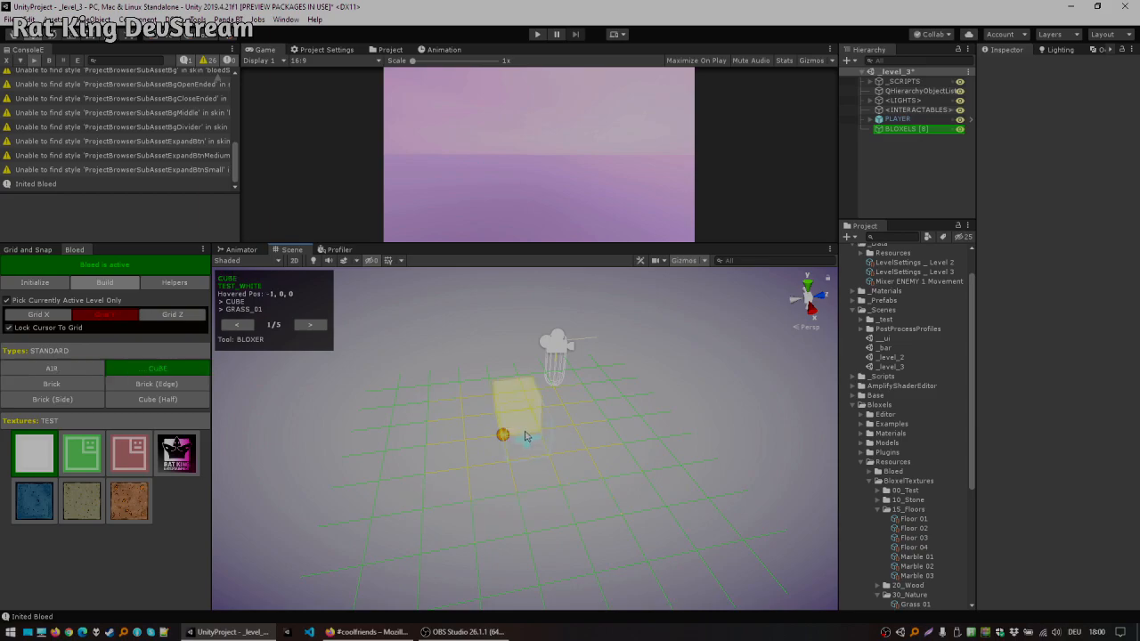
{"action": "left_click", "coordinate": [512, 447]}
{"action": "left_click_drag", "start_coordinate": [567, 415], "coordinate": [622, 390], "text": "alt"}
{"action": "scroll", "coordinate": [539, 397], "scroll_direction": "down", "scroll_amount": 4}
{"action": "scroll", "coordinate": [618, 403], "scroll_direction": "up", "scroll_amount": 4}
{"action": "scroll", "coordinate": [620, 405], "scroll_direction": "up", "scroll_amount": 2}
{"action": "key", "text": "a"}
{"action": "left_click", "coordinate": [516, 427]}
{"action": "left_click", "coordinate": [547, 460]}
{"action": "mouse_move", "coordinate": [503, 474]}
{"action": "left_mouse_down"}
{"action": "mouse_move", "coordinate": [556, 400]}
{"action": "mouse_move", "coordinate": [476, 418]}
{"action": "mouse_move", "coordinate": [591, 471]}
{"action": "mouse_move", "coordinate": [595, 401]}
{"action": "left_mouse_up"}
{"action": "left_click_drag", "start_coordinate": [483, 412], "coordinate": [321, 454], "text": "alt"}
Step: Select the CUBE type and stack more white cube bloxels beside the pit in the grass floor
{"action": "left_click", "coordinate": [152, 371]}
{"action": "left_click_drag", "start_coordinate": [554, 396], "coordinate": [793, 382], "text": "alt"}
{"action": "scroll", "coordinate": [514, 465], "scroll_direction": "down", "scroll_amount": 3}
{"action": "left_click", "coordinate": [431, 500]}
{"action": "left_click", "coordinate": [444, 524]}
{"action": "left_click_drag", "start_coordinate": [427, 526], "coordinate": [531, 527], "text": "alt"}
{"action": "left_click", "coordinate": [529, 535]}
{"action": "key", "text": "x"}
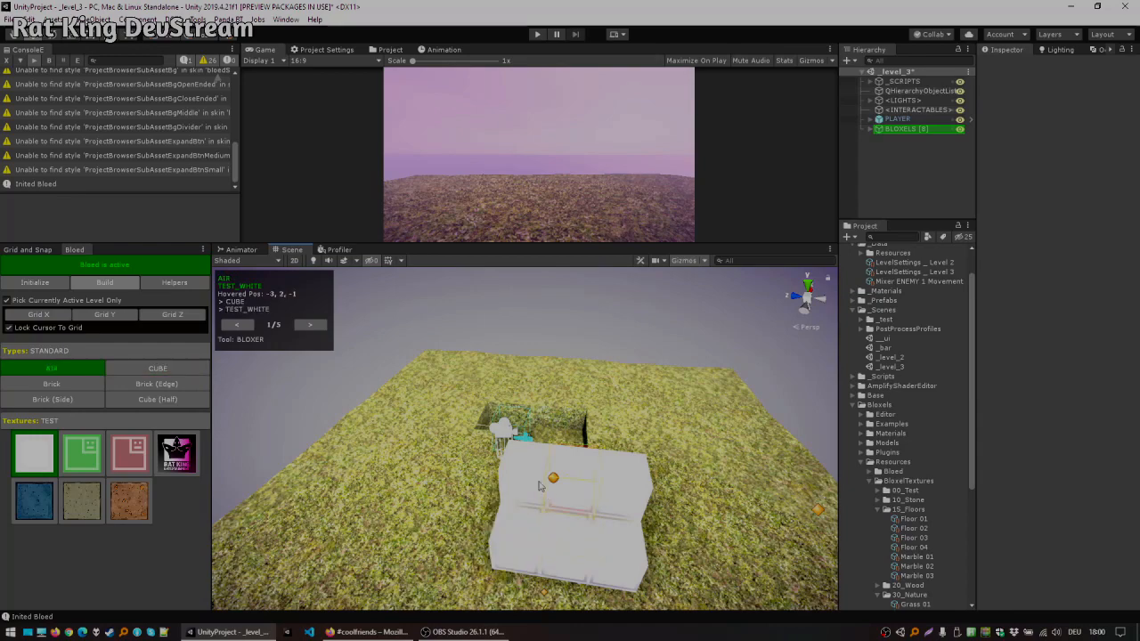
Step: Remove the white cube bloxels by replacing them with air
{"action": "left_click", "coordinate": [610, 509]}
{"action": "left_click", "coordinate": [613, 508]}
{"action": "left_click", "coordinate": [572, 501]}
{"action": "left_click", "coordinate": [521, 539]}
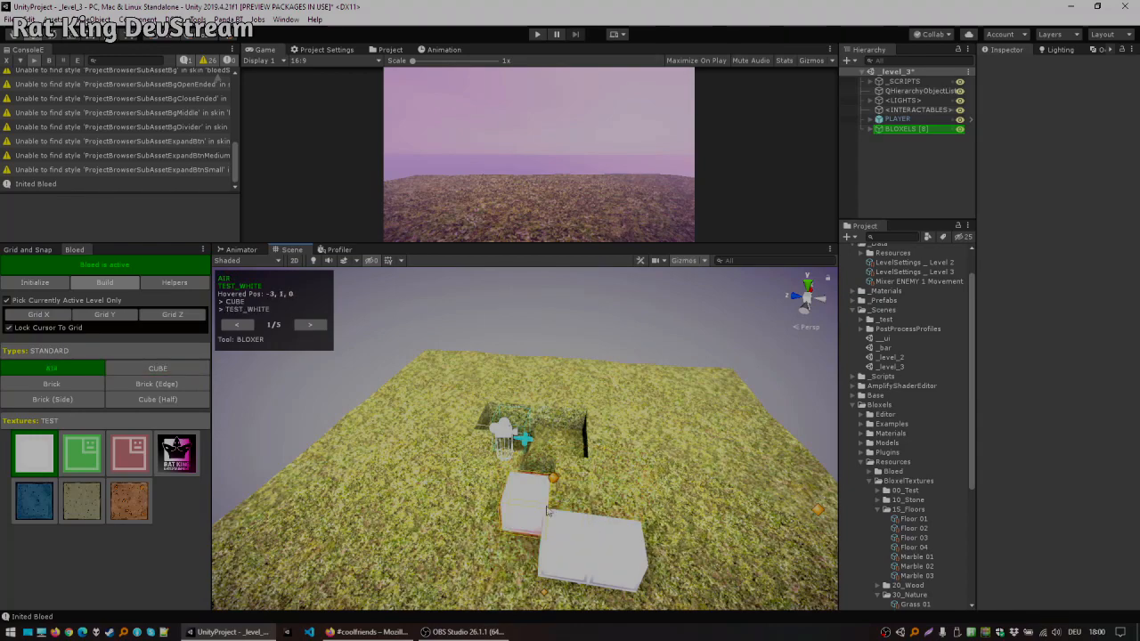
{"action": "left_click", "coordinate": [530, 515]}
{"action": "left_click", "coordinate": [567, 538]}
{"action": "left_click", "coordinate": [567, 538]}
{"action": "left_click_drag", "start_coordinate": [568, 538], "coordinate": [455, 512], "text": "alt"}
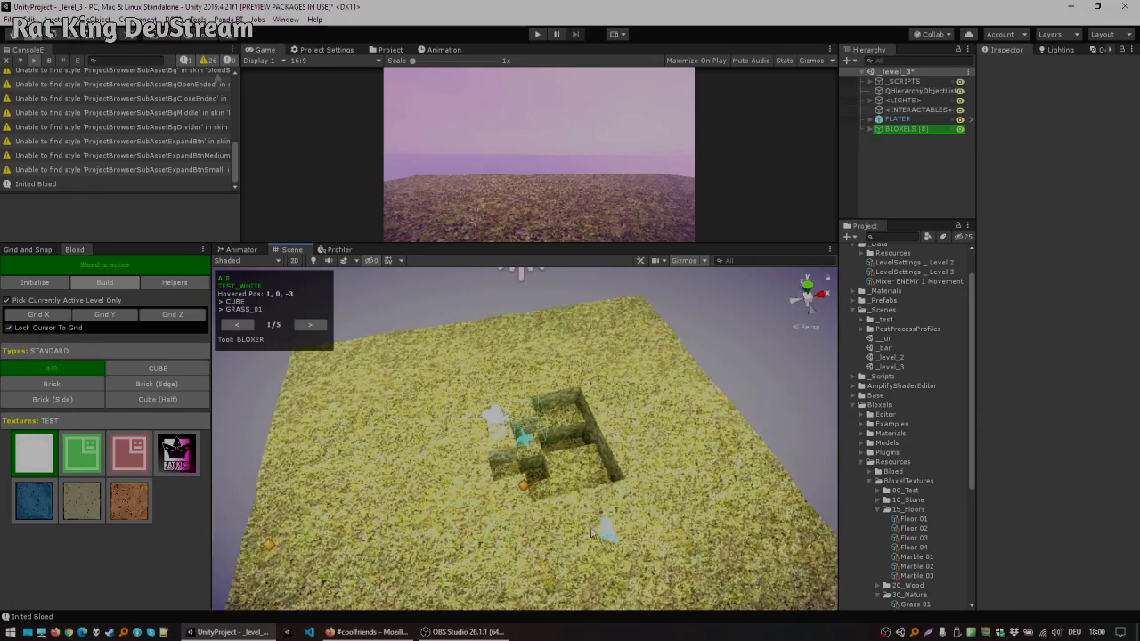
Step: Switch to the cube type and fill the pit's cells back in with grass cube bloxels
{"action": "key", "text": "c"}
{"action": "left_click", "coordinate": [572, 422]}
{"action": "left_click", "coordinate": [551, 423]}
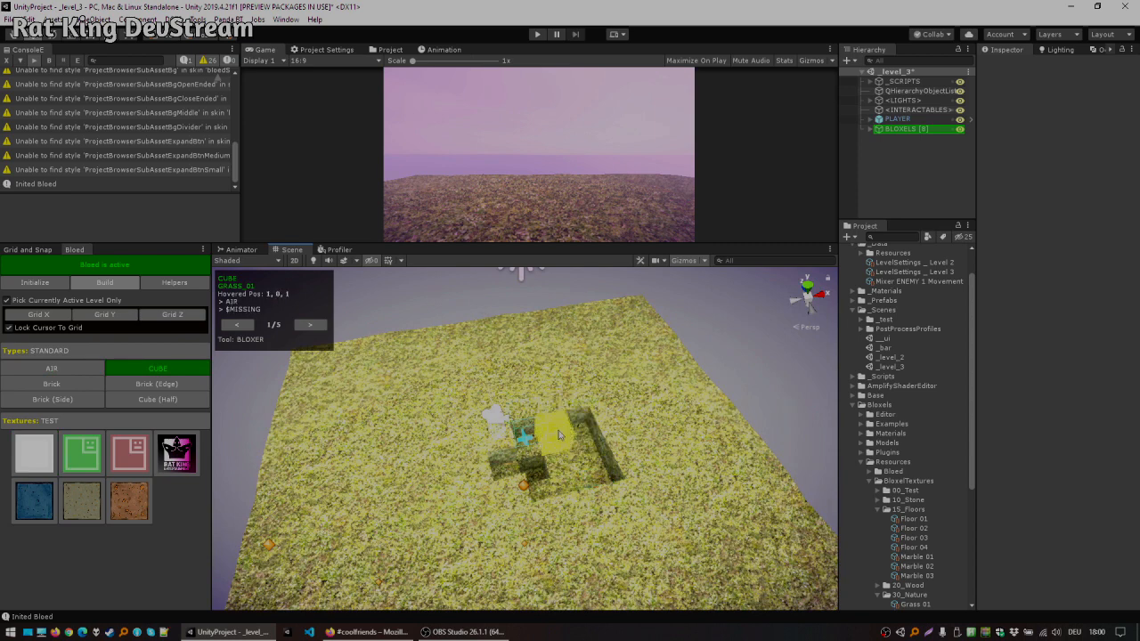
{"action": "left_click", "coordinate": [530, 448]}
{"action": "left_click", "coordinate": [580, 445]}
{"action": "left_click", "coordinate": [582, 474]}
{"action": "left_click", "coordinate": [565, 447]}
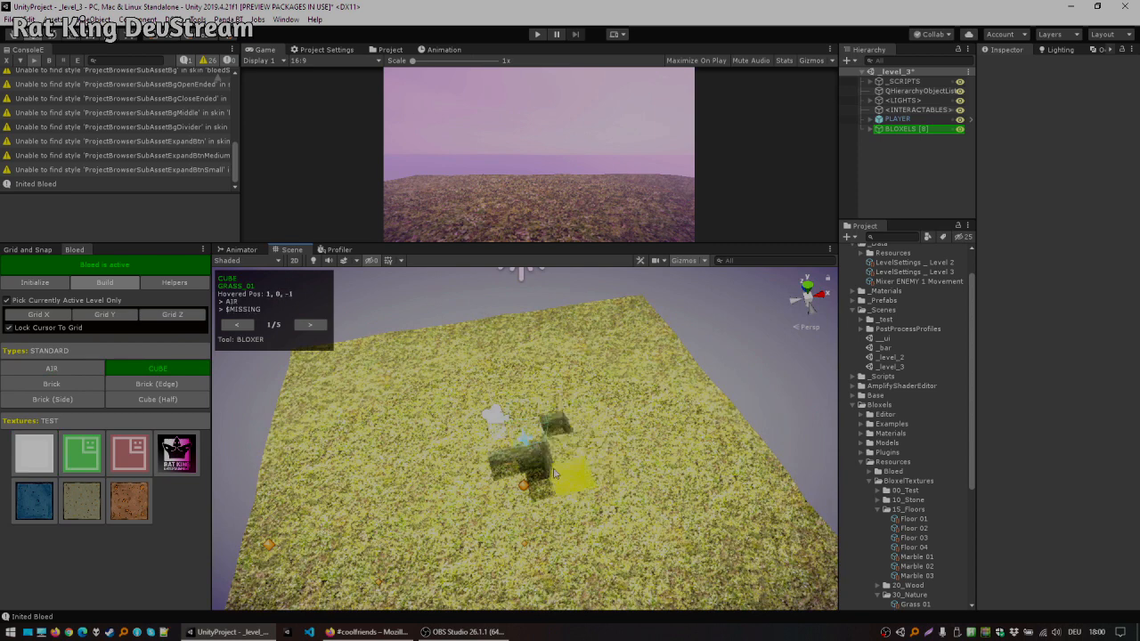
Step: Alternate between air and cube to carve and refill the remaining pit cells until the floor is level
{"action": "left_click", "coordinate": [516, 490]}
{"action": "key", "text": "a"}
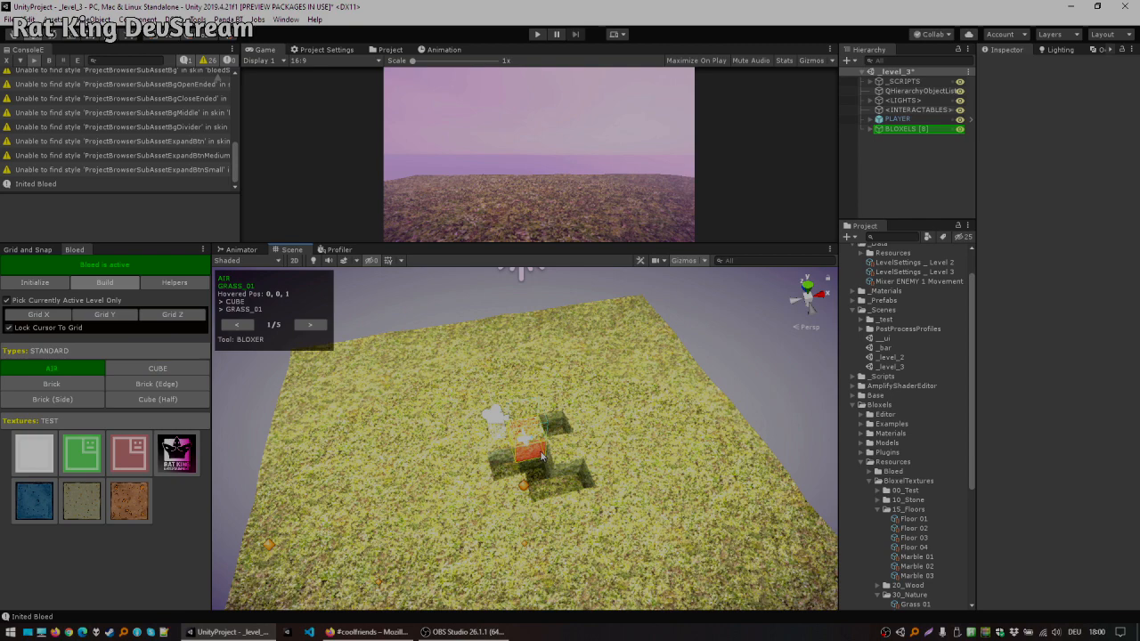
{"action": "left_click", "coordinate": [540, 456]}
{"action": "key", "text": "c"}
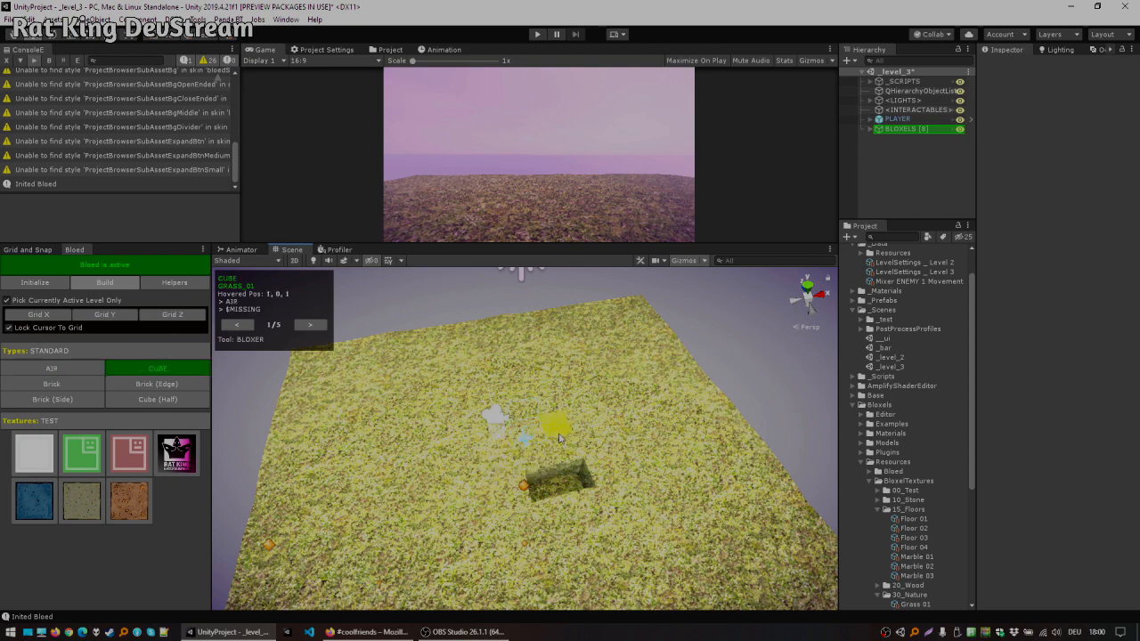
{"action": "left_click", "coordinate": [550, 488]}
{"action": "scroll", "coordinate": [661, 436], "scroll_direction": "up", "scroll_amount": 3}
{"action": "left_click_drag", "start_coordinate": [666, 465], "coordinate": [486, 489], "text": "alt"}
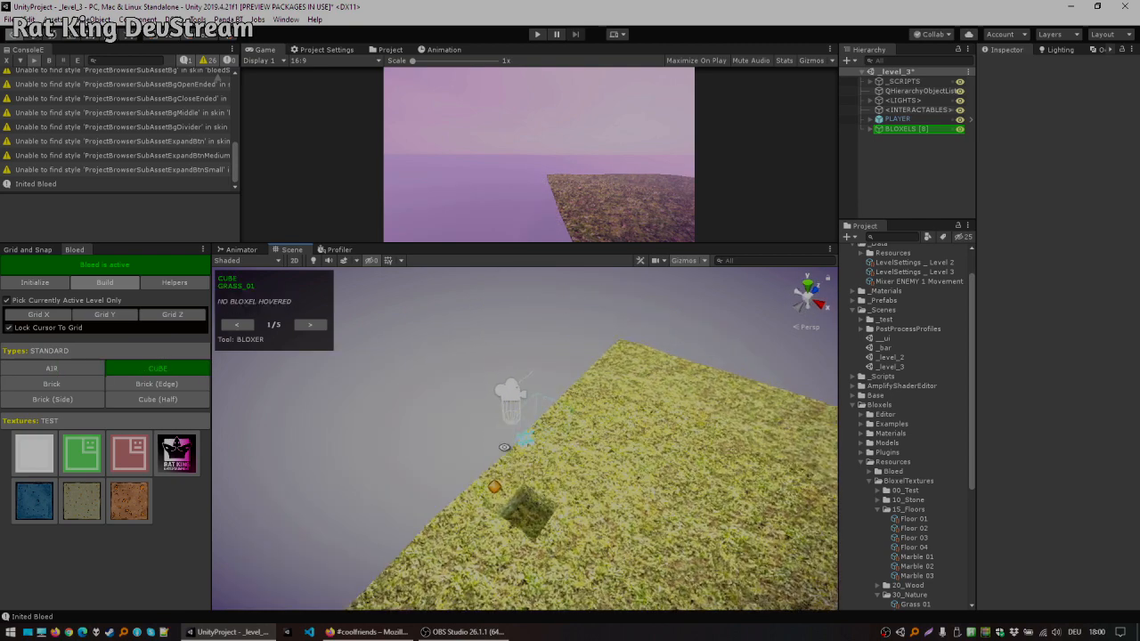
{"action": "left_click", "coordinate": [479, 496]}
{"action": "key", "text": "a"}
{"action": "key", "text": "c"}
{"action": "left_click", "coordinate": [541, 504]}
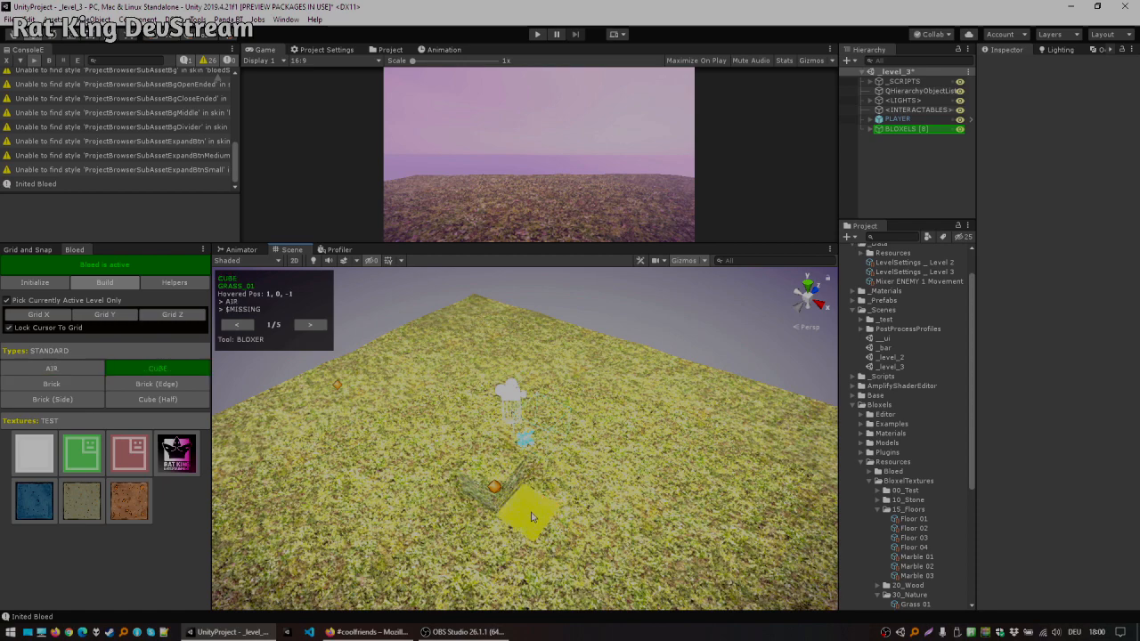
Step: Enlarge the Scene view and place cube bloxels on top of the grass floor
{"action": "middle_click_drag", "start_coordinate": [659, 417], "coordinate": [679, 398]}
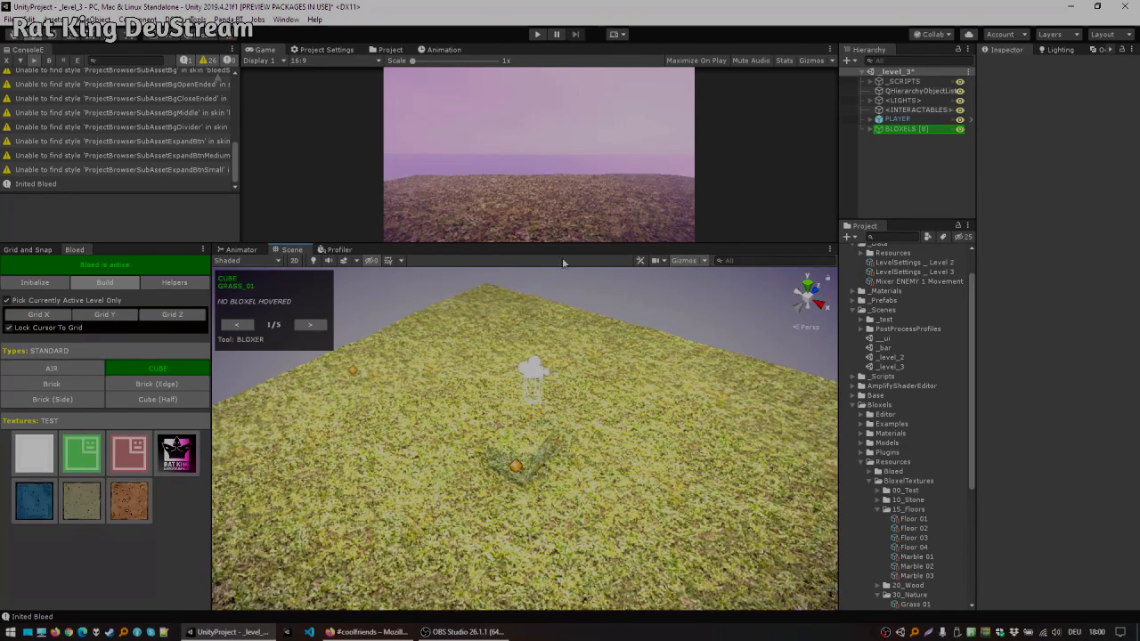
{"action": "left_click_drag", "start_coordinate": [555, 243], "coordinate": [555, 216]}
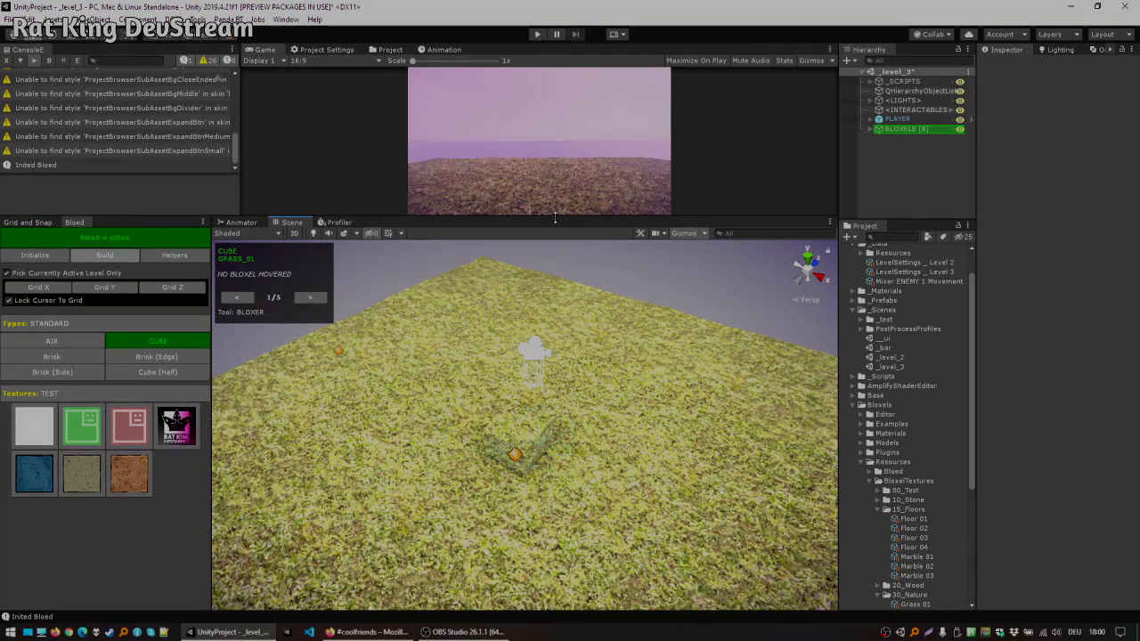
{"action": "middle_click_drag", "start_coordinate": [614, 378], "coordinate": [639, 362]}
{"action": "left_click_drag", "start_coordinate": [548, 406], "coordinate": [579, 417], "text": "alt"}
{"action": "left_click_drag", "start_coordinate": [652, 416], "coordinate": [517, 420], "text": "alt"}
{"action": "scroll", "coordinate": [554, 367], "scroll_direction": "up", "scroll_amount": 6}
{"action": "scroll", "coordinate": [538, 392], "scroll_direction": "down", "scroll_amount": 4}
{"action": "scroll", "coordinate": [540, 395], "scroll_direction": "down", "scroll_amount": 2}
{"action": "left_click_drag", "start_coordinate": [424, 408], "coordinate": [510, 382], "text": "alt"}
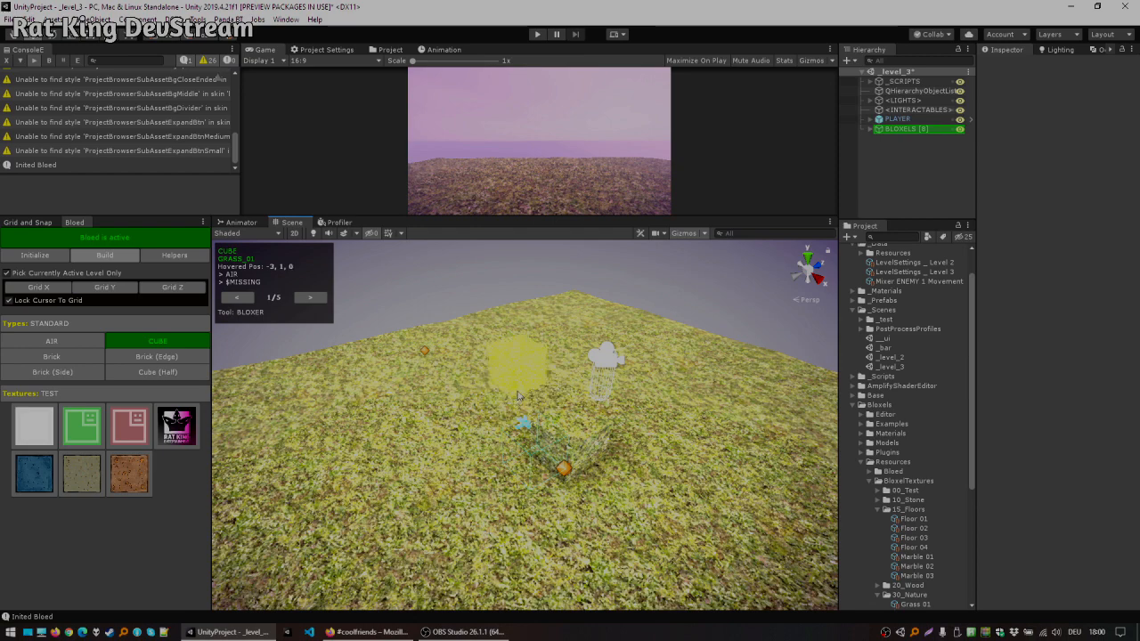
{"action": "middle_click_drag", "start_coordinate": [519, 395], "coordinate": [452, 416]}
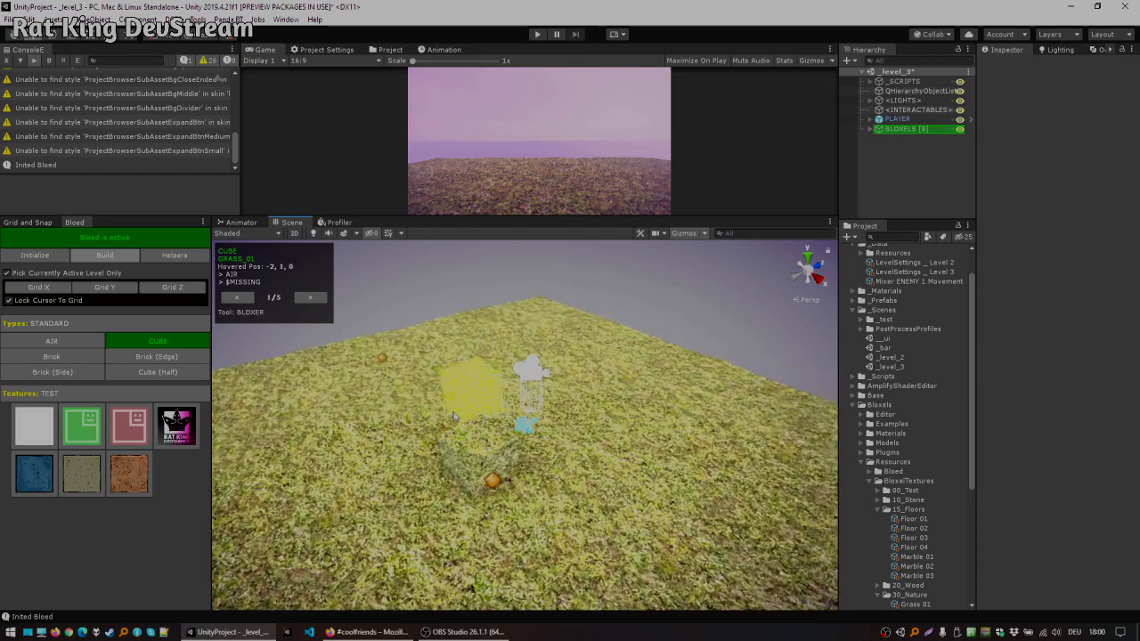
{"action": "left_click_drag", "start_coordinate": [423, 421], "coordinate": [717, 452], "text": "alt"}
{"action": "middle_click_drag", "start_coordinate": [717, 451], "coordinate": [679, 384]}
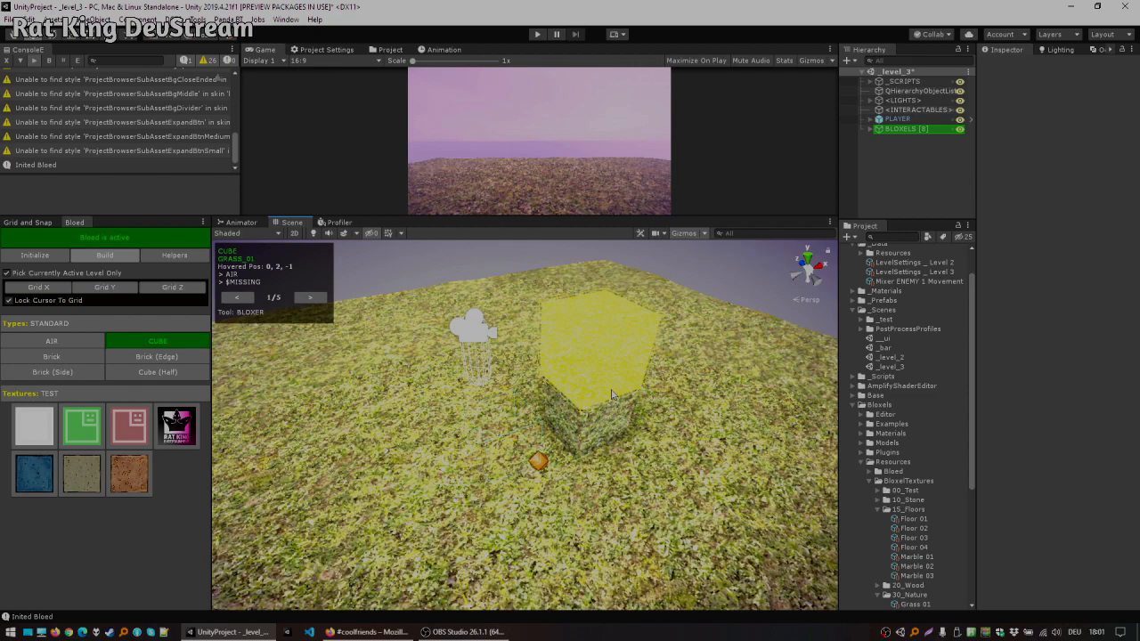
{"action": "scroll", "coordinate": [601, 369], "scroll_direction": "up", "scroll_amount": 3}
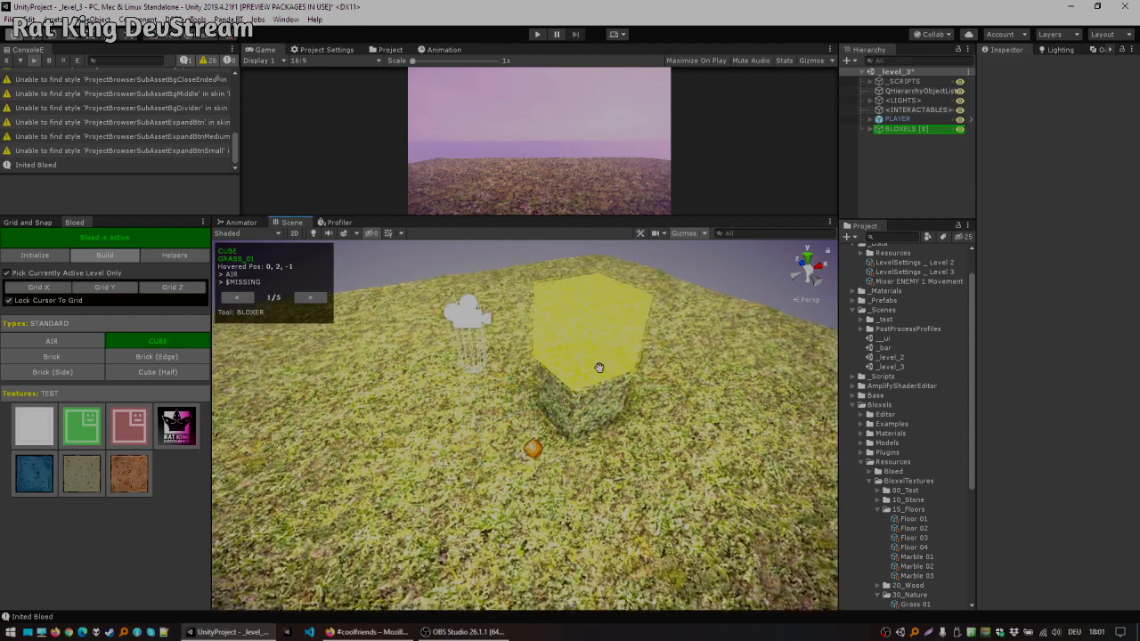
{"action": "scroll", "coordinate": [601, 399], "scroll_direction": "down", "scroll_amount": 6}
{"action": "left_click_drag", "start_coordinate": [438, 431], "coordinate": [710, 471], "text": "alt"}
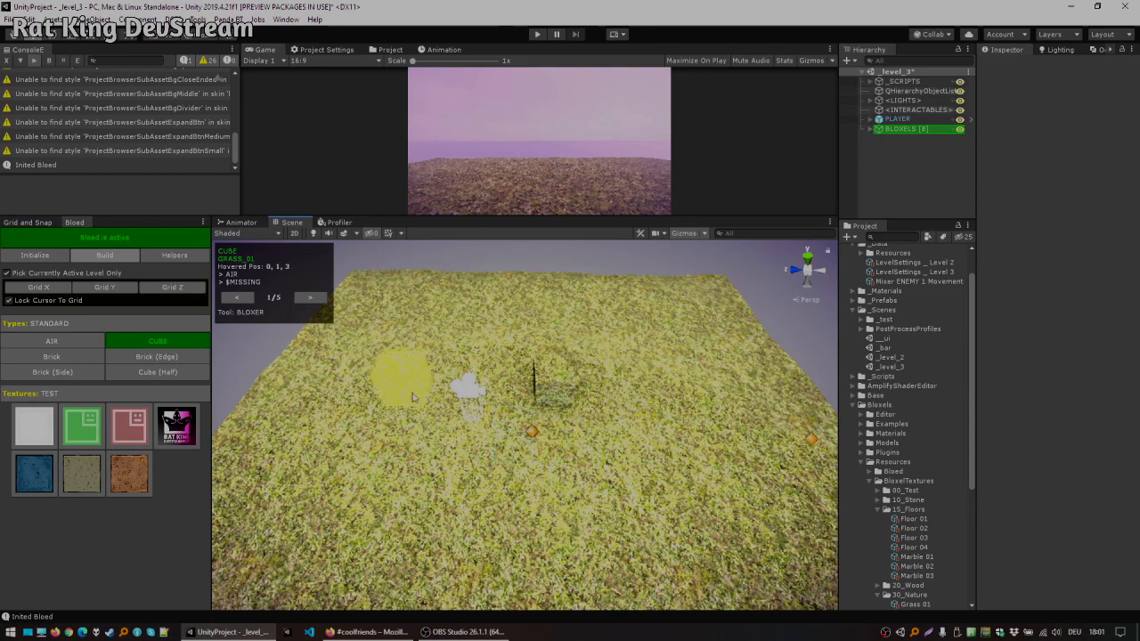
Step: Place several more cube bloxels scattered across the grass floor
{"action": "middle_click_drag", "start_coordinate": [388, 369], "coordinate": [400, 414]}
{"action": "left_click_drag", "start_coordinate": [400, 414], "coordinate": [582, 387], "text": "alt"}
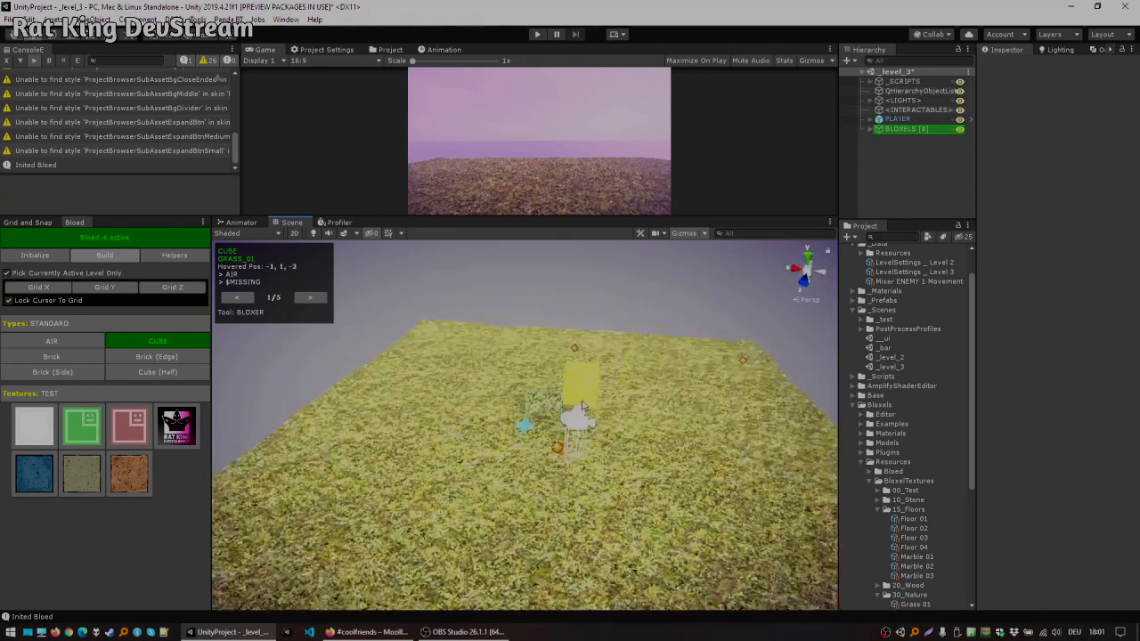
{"action": "middle_click_drag", "start_coordinate": [582, 387], "coordinate": [622, 478]}
{"action": "left_click_drag", "start_coordinate": [517, 456], "coordinate": [690, 470], "text": "alt"}
{"action": "middle_click_drag", "start_coordinate": [476, 433], "coordinate": [654, 442]}
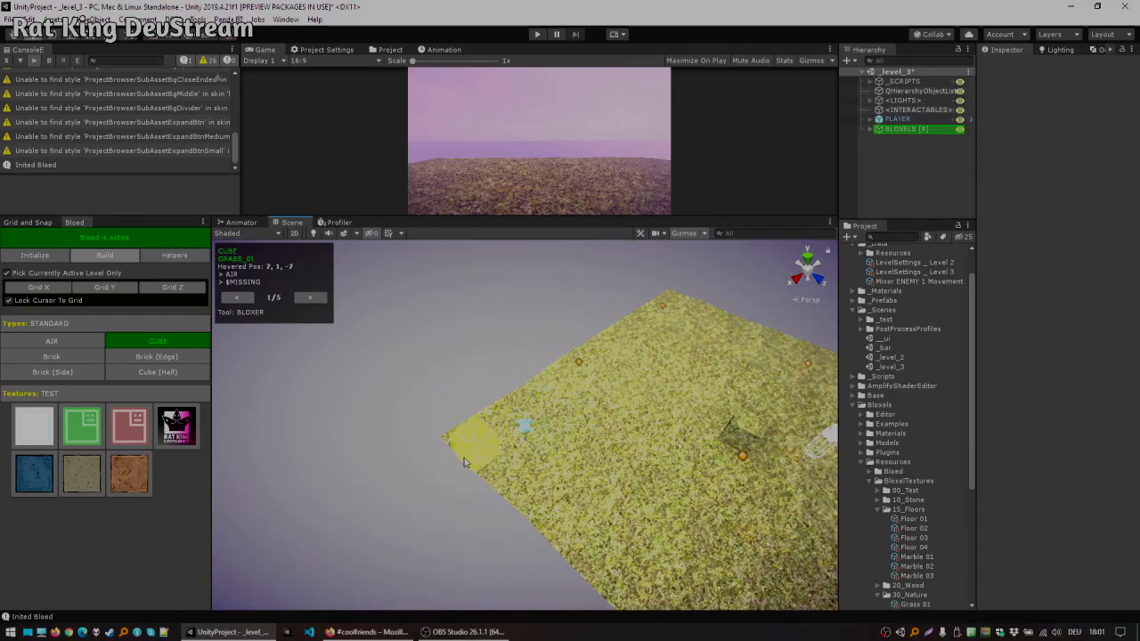
{"action": "left_click", "coordinate": [462, 448]}
{"action": "left_click_drag", "start_coordinate": [461, 448], "coordinate": [663, 433], "text": "alt"}
{"action": "left_click_drag", "start_coordinate": [653, 472], "coordinate": [400, 424], "text": "alt"}
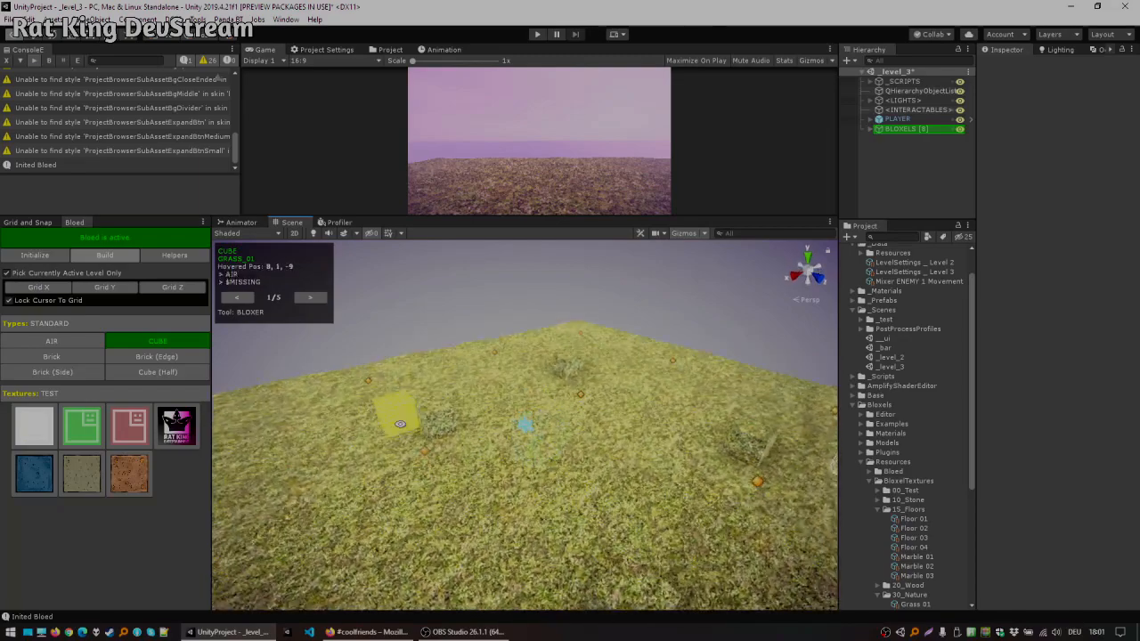
{"action": "left_click_drag", "start_coordinate": [589, 403], "coordinate": [387, 436], "text": "alt"}
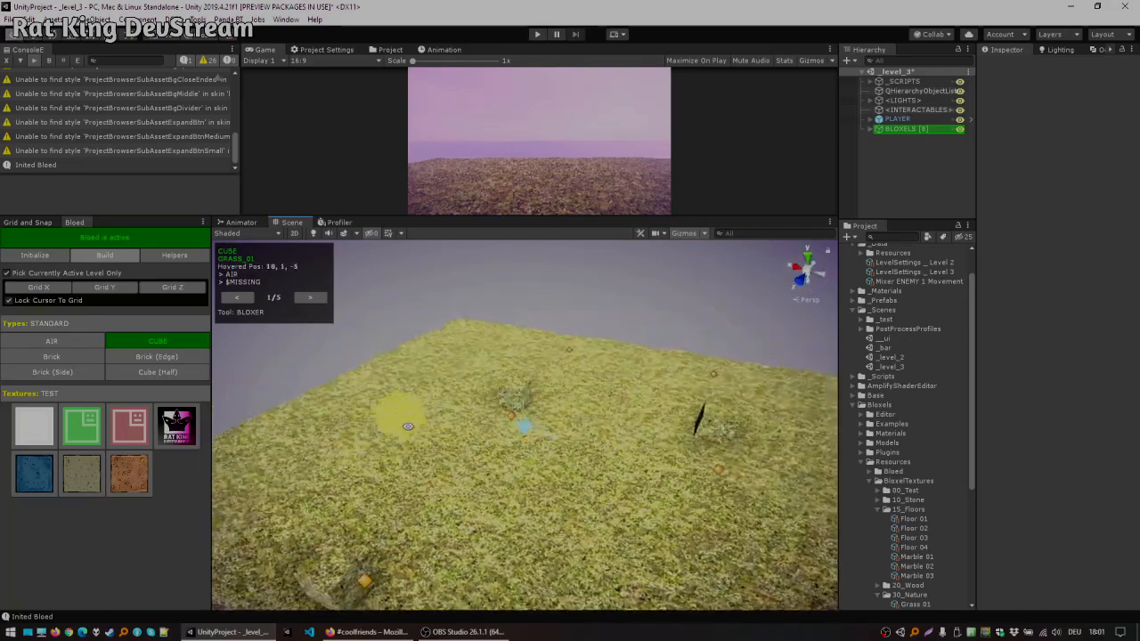
Step: Toggle the Scene view lighting and return to the Bloed Initialize panel
{"action": "middle_click_drag", "start_coordinate": [511, 421], "coordinate": [528, 401]}
{"action": "left_click_drag", "start_coordinate": [528, 401], "coordinate": [461, 406], "text": "alt"}
{"action": "scroll", "coordinate": [461, 406], "scroll_direction": "up", "scroll_amount": 2}
{"action": "left_click", "coordinate": [314, 235]}
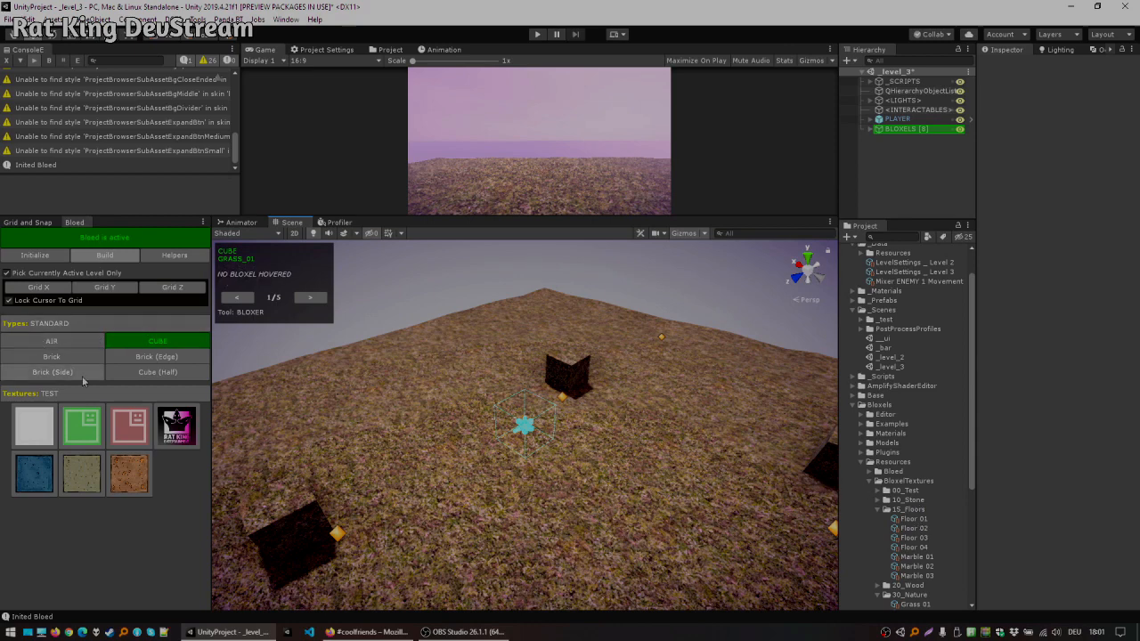
{"action": "left_click", "coordinate": [35, 254]}
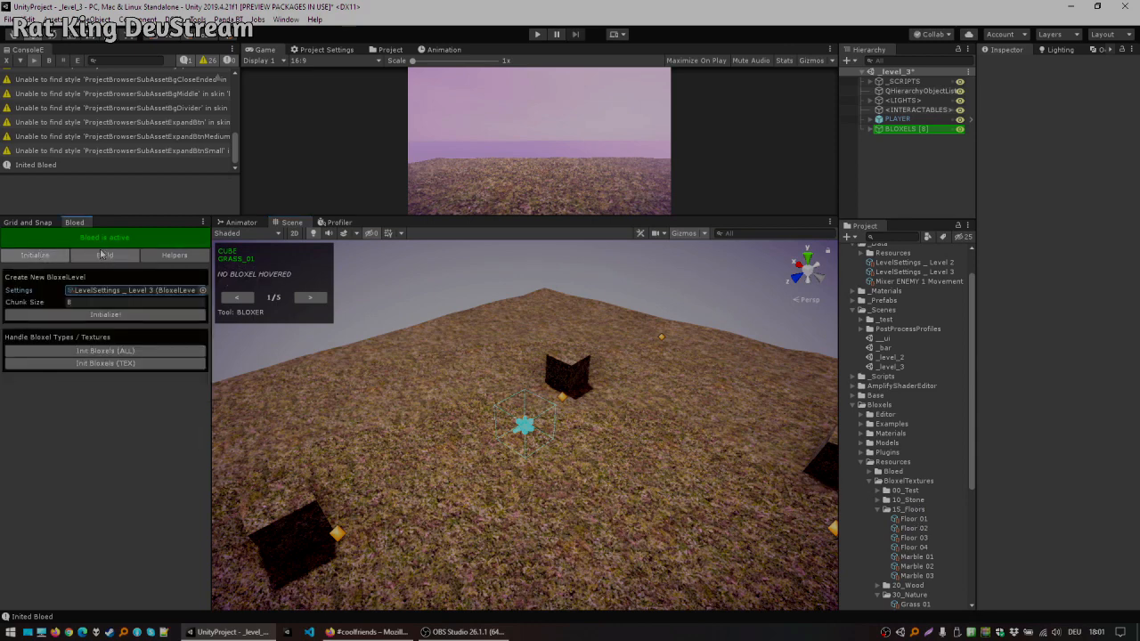
Step: Enable the Y grid plane in the Build tools and paint cube bloxels across the raised grid
{"action": "left_click", "coordinate": [103, 255]}
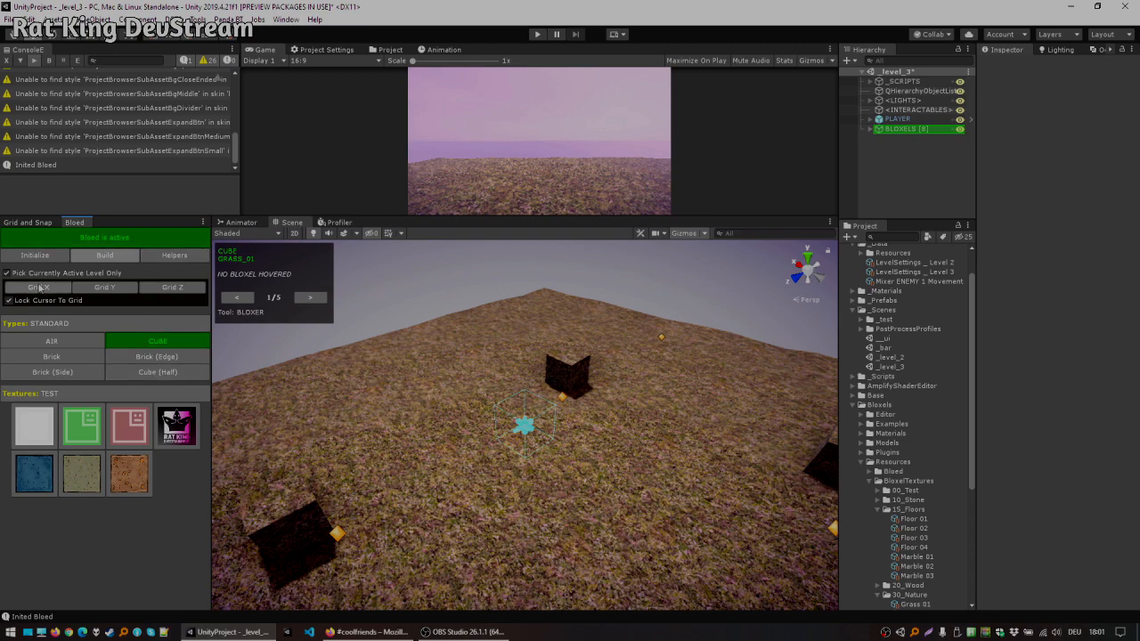
{"action": "left_click", "coordinate": [92, 288]}
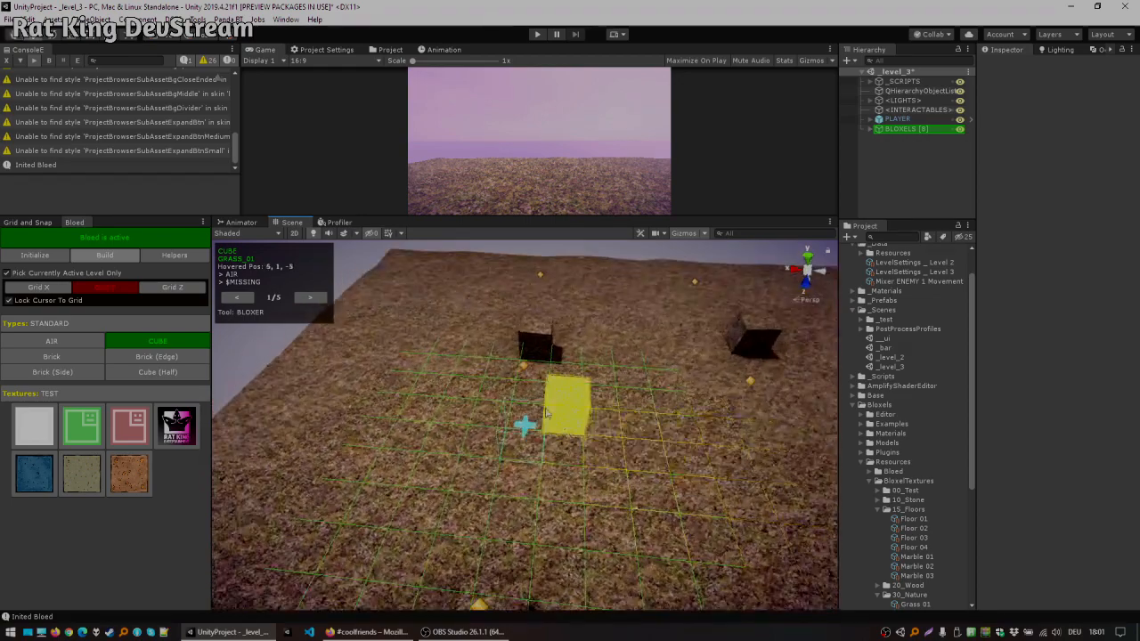
{"action": "scroll", "coordinate": [458, 392], "scroll_direction": "down", "scroll_amount": 3}
{"action": "left_click_drag", "start_coordinate": [410, 458], "coordinate": [528, 451], "text": "alt"}
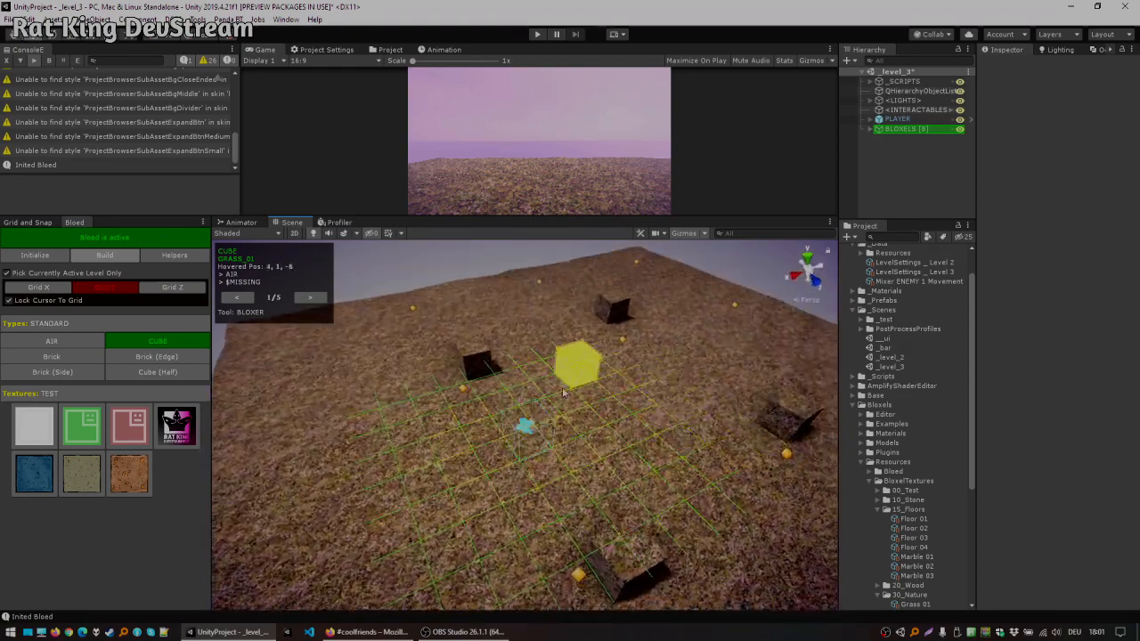
{"action": "mouse_move", "coordinate": [577, 387]}
{"action": "left_mouse_down"}
{"action": "mouse_move", "coordinate": [446, 452]}
{"action": "mouse_move", "coordinate": [659, 389]}
{"action": "mouse_move", "coordinate": [559, 429]}
{"action": "left_mouse_up"}
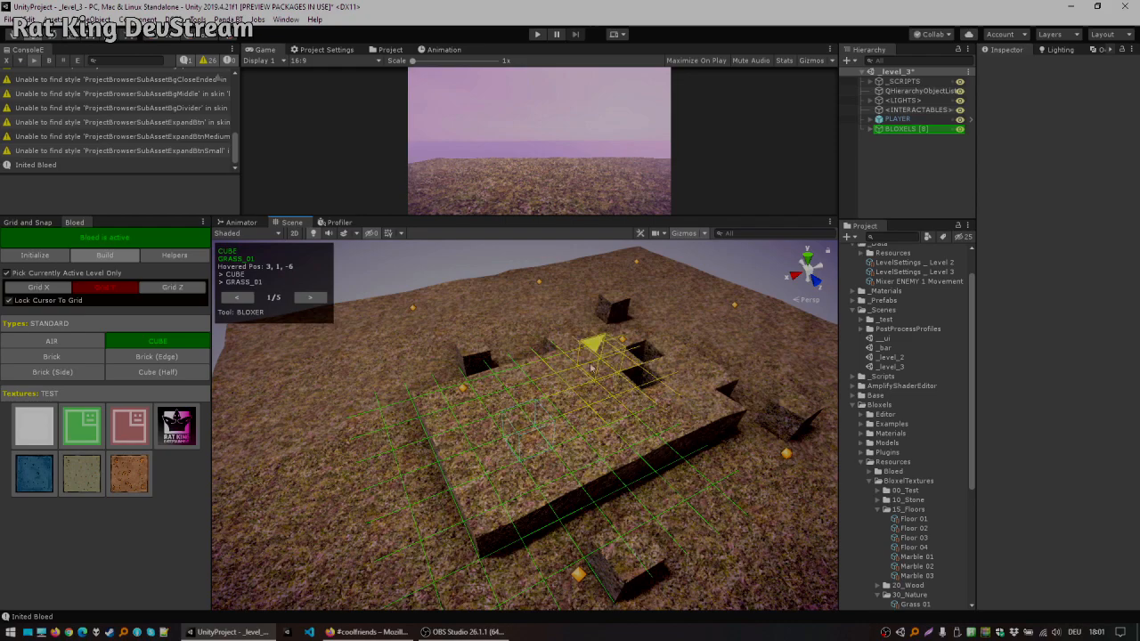
{"action": "mouse_move", "coordinate": [321, 449]}
{"action": "left_mouse_down", "text": "alt"}
{"action": "mouse_move", "coordinate": [621, 313]}
{"action": "mouse_move", "coordinate": [552, 411]}
{"action": "left_mouse_up", "text": "alt"}
{"action": "left_click_drag", "start_coordinate": [552, 412], "coordinate": [388, 415]}
{"action": "left_click_drag", "start_coordinate": [389, 415], "coordinate": [588, 420], "text": "alt"}
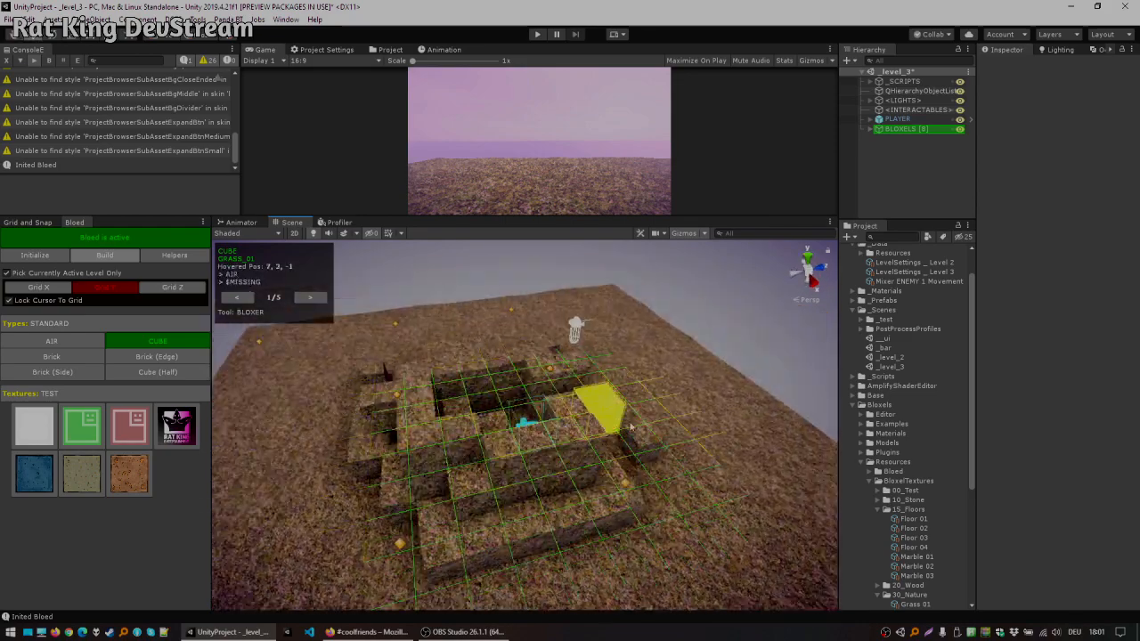
{"action": "scroll", "coordinate": [739, 370], "scroll_direction": "down", "scroll_amount": 1}
Step: Undo all the painted grid bloxels
{"action": "key", "text": "ctrl+z"}
{"action": "key", "text": "ctrl+z"}
{"action": "key", "text": "ctrl+z"}
{"action": "key", "text": "ctrl+z"}
{"action": "key", "text": "ctrl+z"}
{"action": "key", "text": "ctrl+z"}
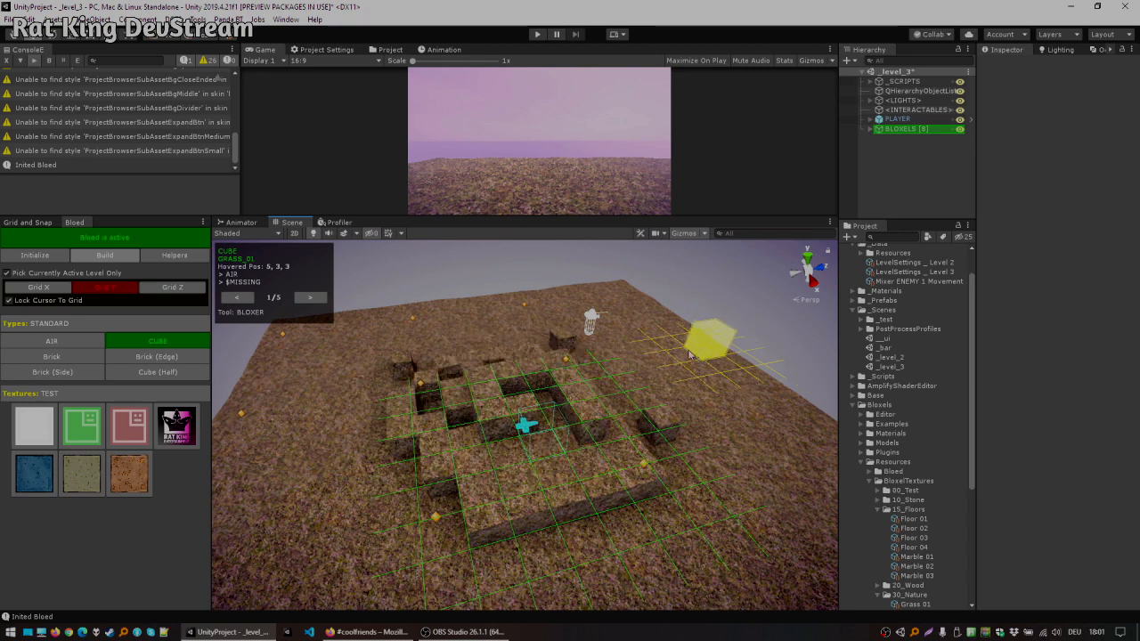
{"action": "key", "text": "ctrl+z"}
{"action": "key", "text": "ctrl+z"}
{"action": "key", "text": "ctrl+z"}
{"action": "key", "text": "ctrl+z"}
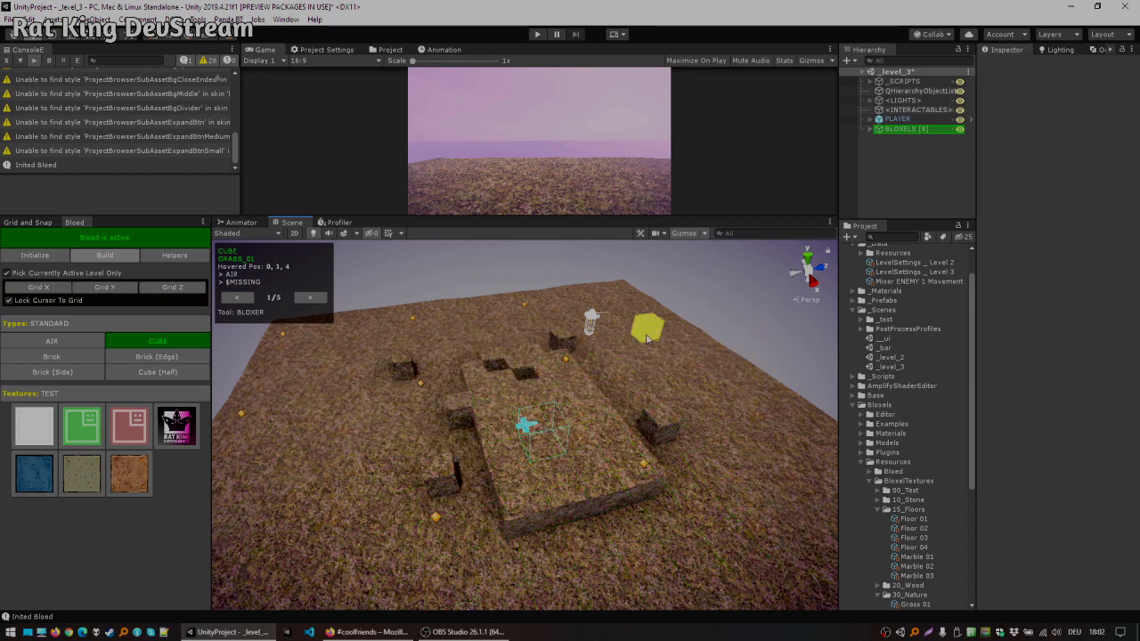
{"action": "key", "text": "ctrl+z"}
{"action": "key", "text": "ctrl+z"}
{"action": "key", "text": "ctrl+z"}
{"action": "key", "text": "ctrl+z"}
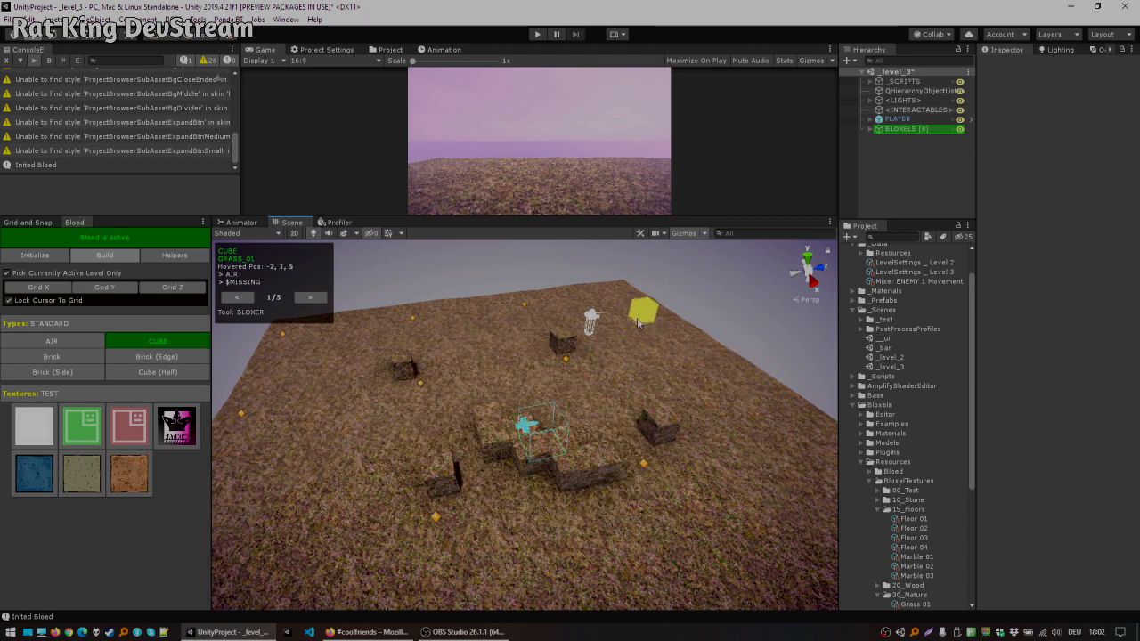
Step: Stack several cube bloxels next to an existing cube on the grass floor
{"action": "middle_click_drag", "start_coordinate": [566, 355], "coordinate": [595, 357]}
{"action": "left_click_drag", "start_coordinate": [695, 370], "coordinate": [535, 327], "text": "alt"}
{"action": "left_click_drag", "start_coordinate": [641, 358], "coordinate": [584, 402], "text": "alt"}
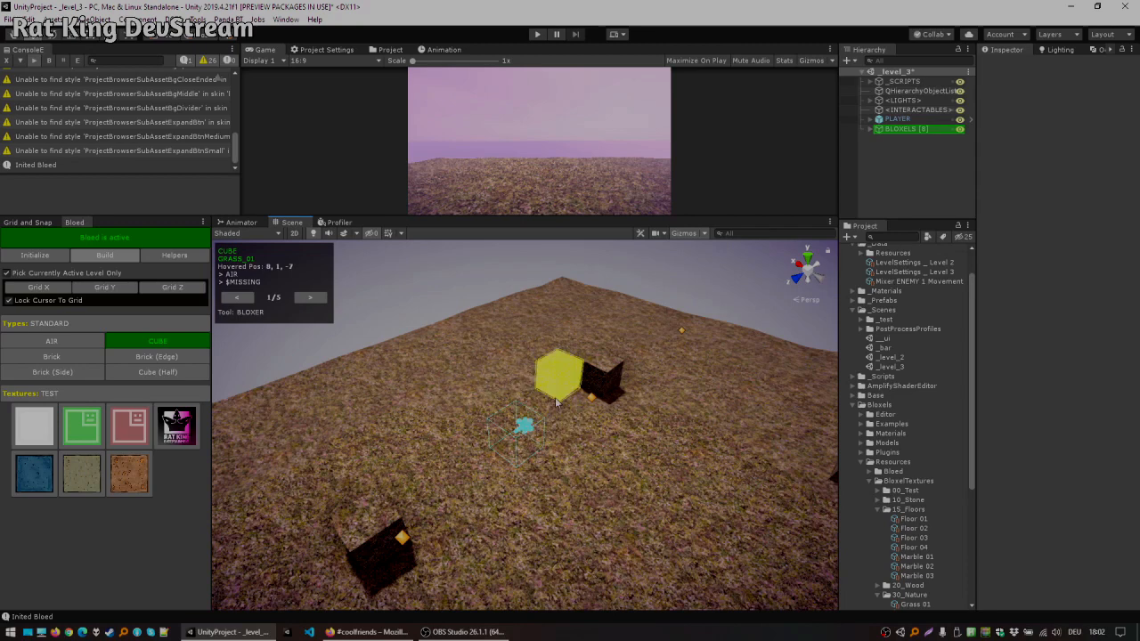
{"action": "left_click", "coordinate": [584, 403]}
{"action": "left_click", "coordinate": [570, 405]}
{"action": "left_click", "coordinate": [585, 372]}
{"action": "left_click", "coordinate": [568, 380]}
{"action": "left_click", "coordinate": [553, 417]}
{"action": "left_click", "coordinate": [554, 392]}
Step: Switch to air and remove the stacked cubes, then switch back to cube
{"action": "key", "text": "x"}
{"action": "left_click", "coordinate": [581, 376]}
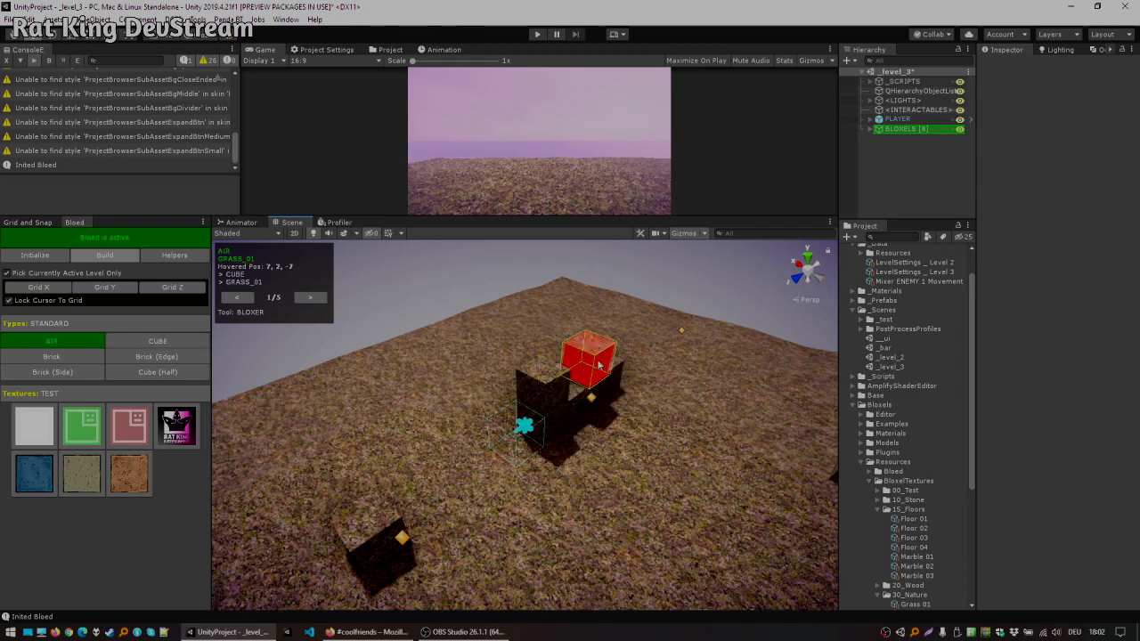
{"action": "left_click", "coordinate": [591, 370]}
{"action": "left_click", "coordinate": [556, 385]}
{"action": "left_click", "coordinate": [556, 411]}
{"action": "left_click", "coordinate": [581, 390]}
{"action": "left_click_drag", "start_coordinate": [590, 384], "coordinate": [472, 365], "text": "alt"}
{"action": "key", "text": "x"}
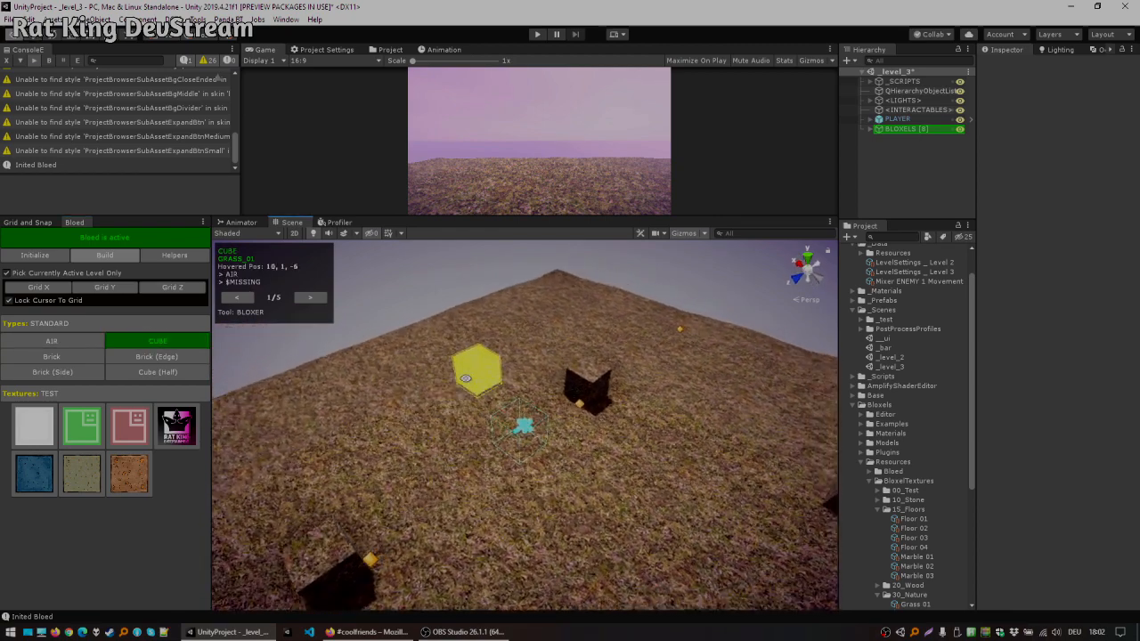
Step: Switch the texture set to FLOORS and pick the dark checkered floor texture
{"action": "left_click", "coordinate": [110, 398]}
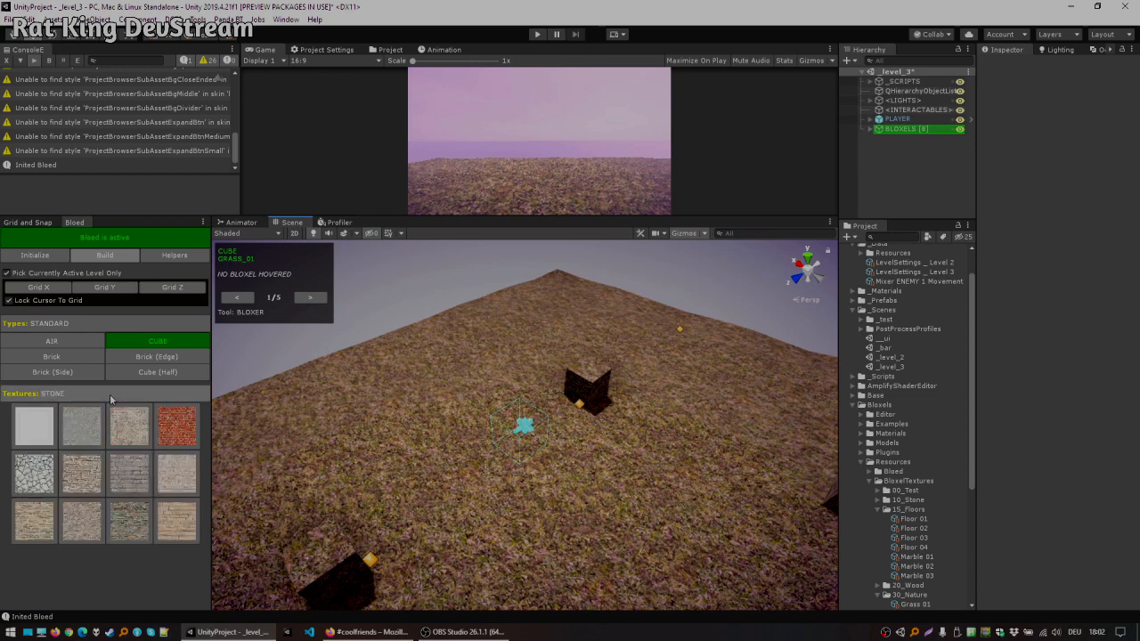
{"action": "left_click", "coordinate": [120, 392]}
{"action": "left_click", "coordinate": [75, 400]}
{"action": "left_click", "coordinate": [84, 397]}
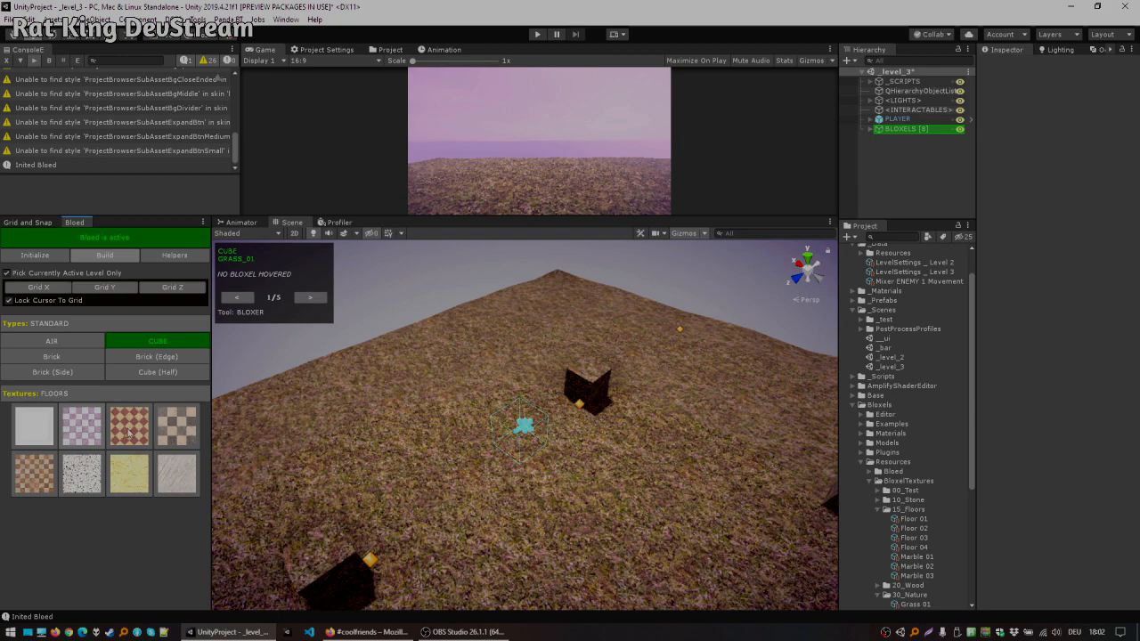
{"action": "left_click", "coordinate": [177, 433]}
Step: Paint a short row of checkered floor cubes on the grass
{"action": "scroll", "coordinate": [536, 392], "scroll_direction": "down", "scroll_amount": 8}
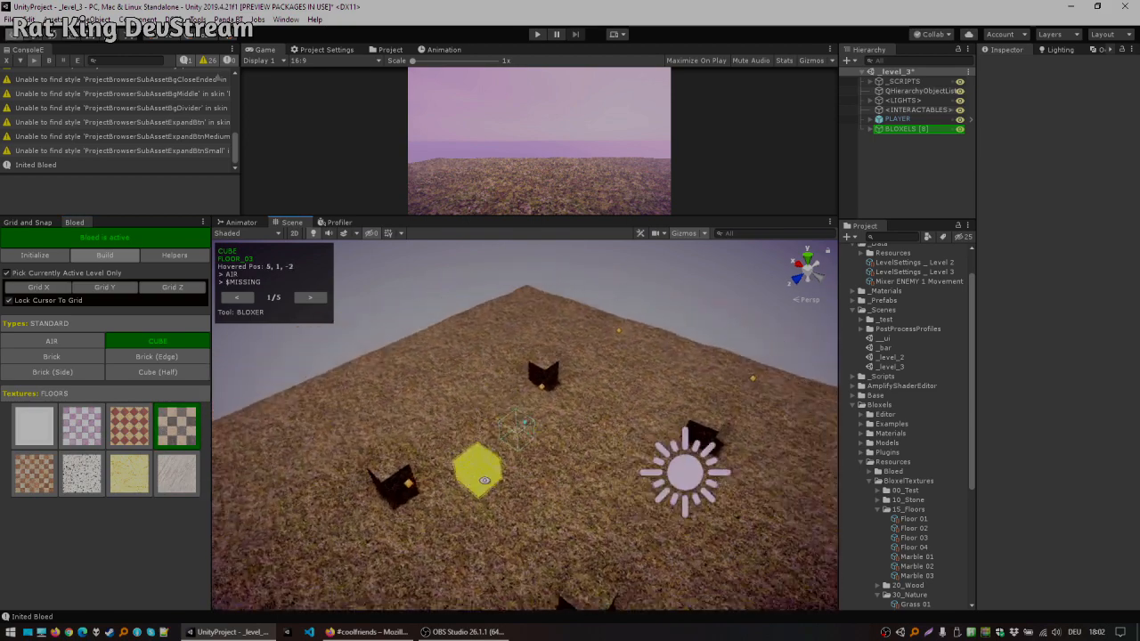
{"action": "left_click_drag", "start_coordinate": [474, 467], "coordinate": [607, 454], "text": "alt"}
{"action": "middle_click_drag", "start_coordinate": [607, 455], "coordinate": [607, 432]}
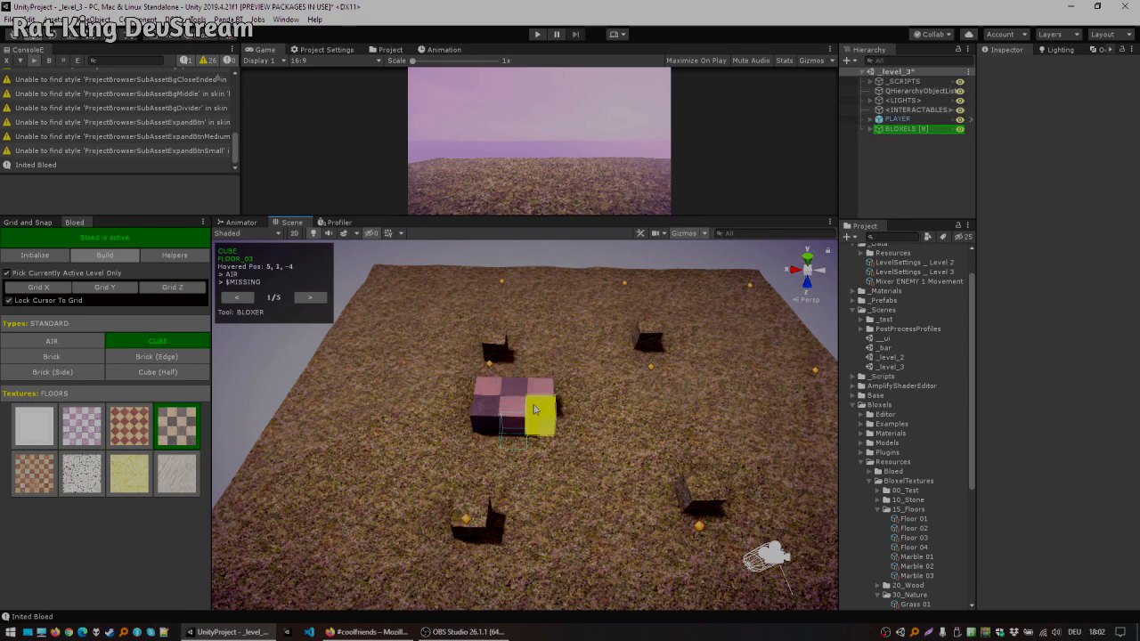
{"action": "scroll", "coordinate": [625, 432], "scroll_direction": "up", "scroll_amount": 4}
{"action": "left_click_drag", "start_coordinate": [656, 433], "coordinate": [570, 409], "text": "alt"}
Step: Undo the checkered cube placements
{"action": "key", "text": "ctrl+z"}
{"action": "key", "text": "ctrl+z"}
{"action": "key", "text": "ctrl+z"}
{"action": "key", "text": "ctrl+z"}
{"action": "key", "text": "ctrl+z"}
{"action": "key", "text": "ctrl+z"}
{"action": "key", "text": "ctrl+z"}
{"action": "key", "text": "ctrl+z"}
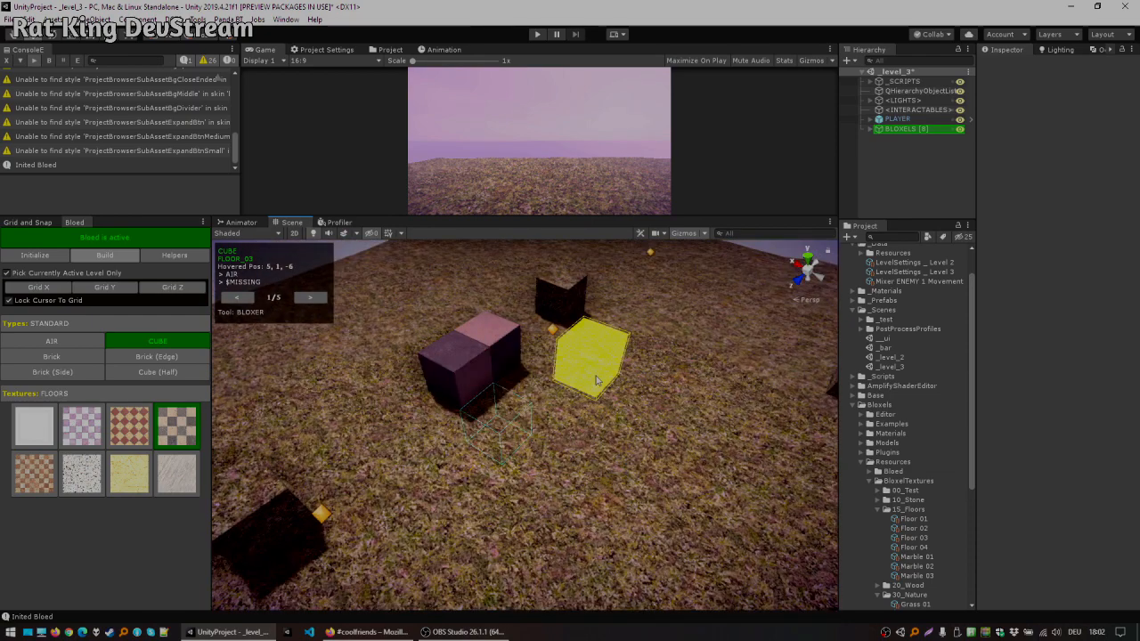
{"action": "left_click", "coordinate": [310, 297]}
{"action": "left_click", "coordinate": [310, 298]}
{"action": "left_click", "coordinate": [237, 298]}
{"action": "left_click", "coordinate": [237, 297]}
{"action": "left_click", "coordinate": [554, 360]}
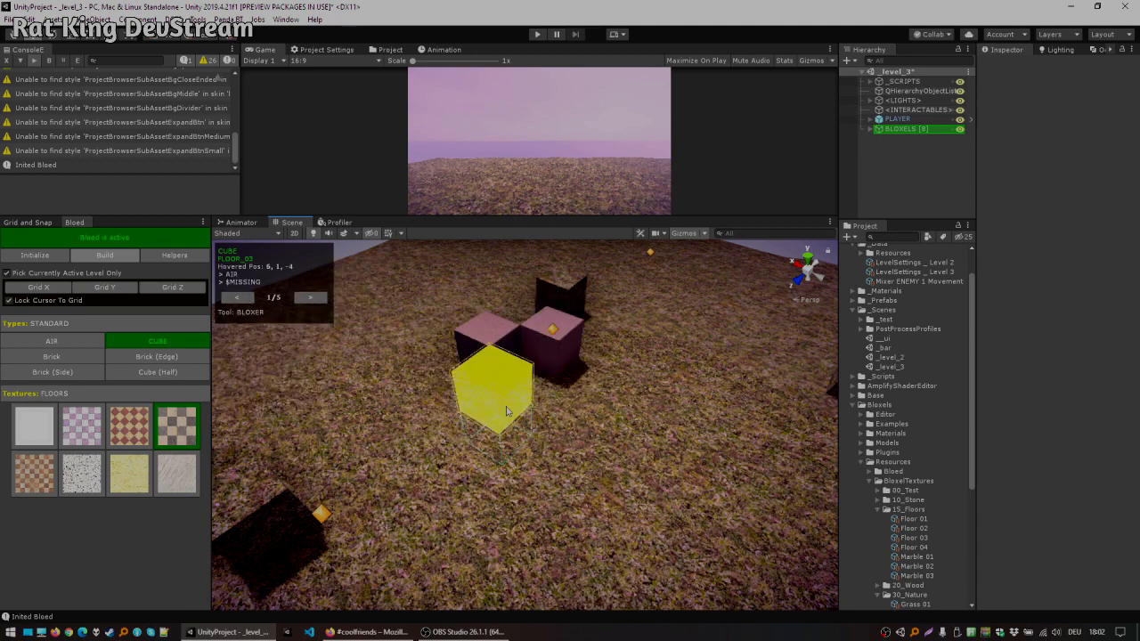
{"action": "left_click", "coordinate": [507, 404]}
{"action": "left_click", "coordinate": [590, 419]}
{"action": "key", "text": "ctrl+z"}
{"action": "key", "text": "ctrl+z"}
{"action": "key", "text": "ctrl+z"}
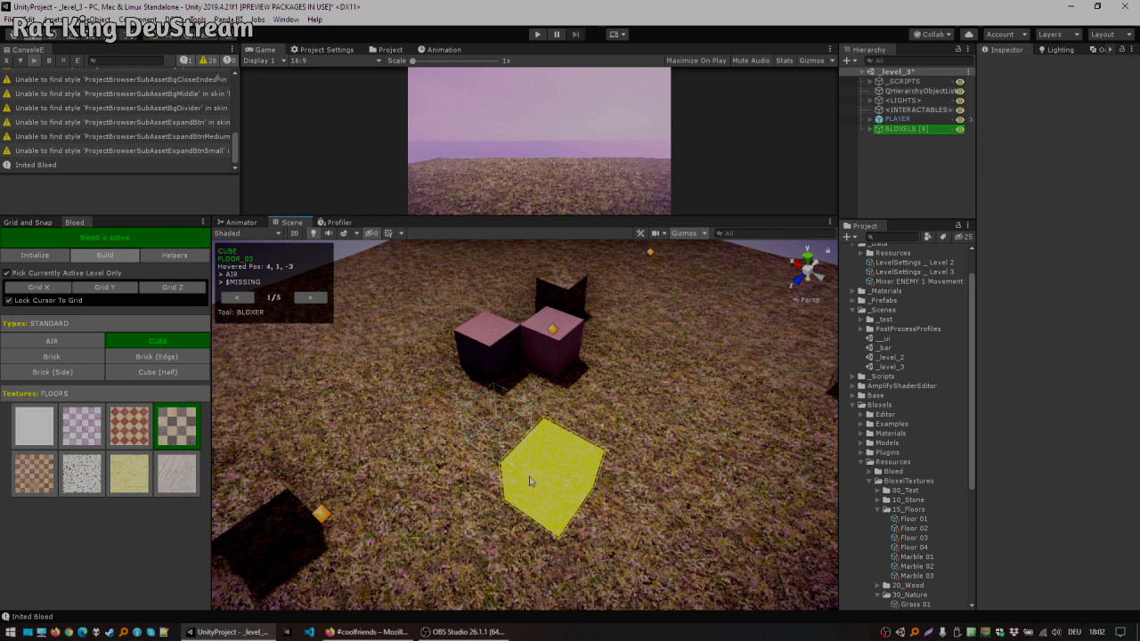
Step: Switch to the Cuboider tool and place 6 × 1 × 6 checkered floor blocks on the grass
{"action": "left_click", "coordinate": [310, 297]}
{"action": "left_click", "coordinate": [310, 298]}
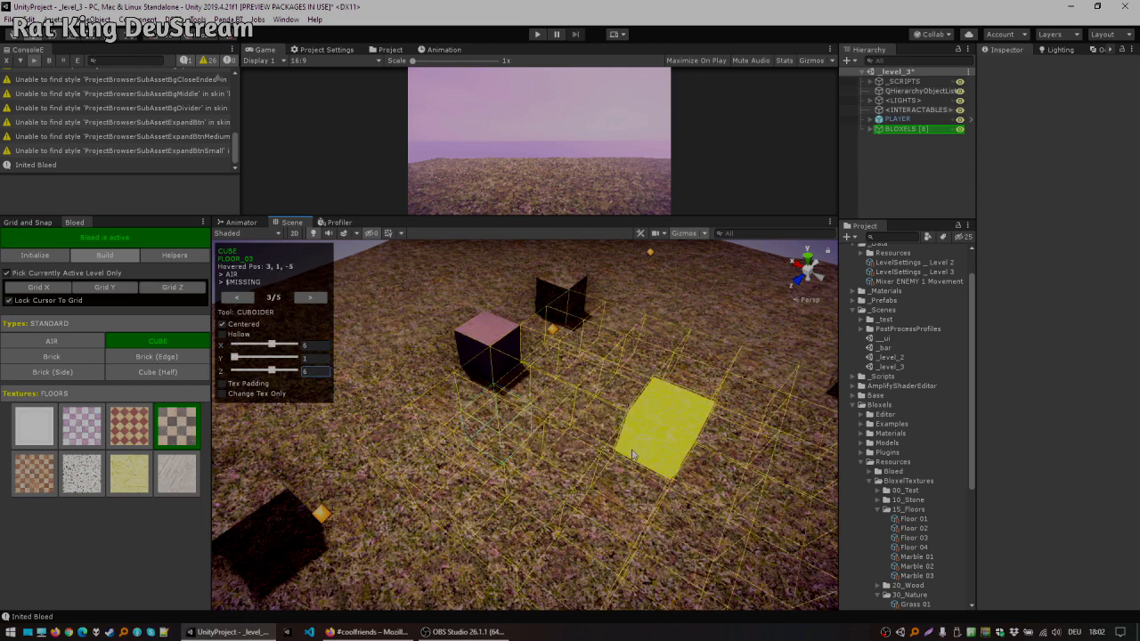
{"action": "scroll", "coordinate": [623, 423], "scroll_direction": "down", "scroll_amount": 5}
{"action": "left_click", "coordinate": [581, 398]}
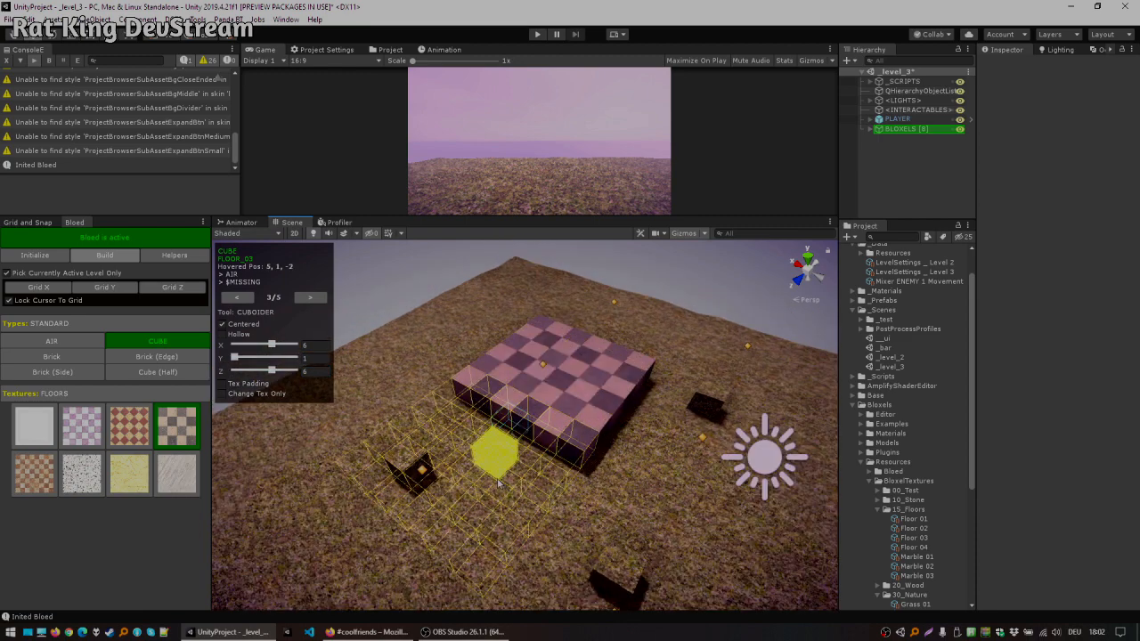
{"action": "left_click", "coordinate": [495, 456]}
Step: Place more checkered cuboids to extend the floor into a large square platform
{"action": "left_click_drag", "start_coordinate": [554, 525], "coordinate": [691, 479], "text": "alt"}
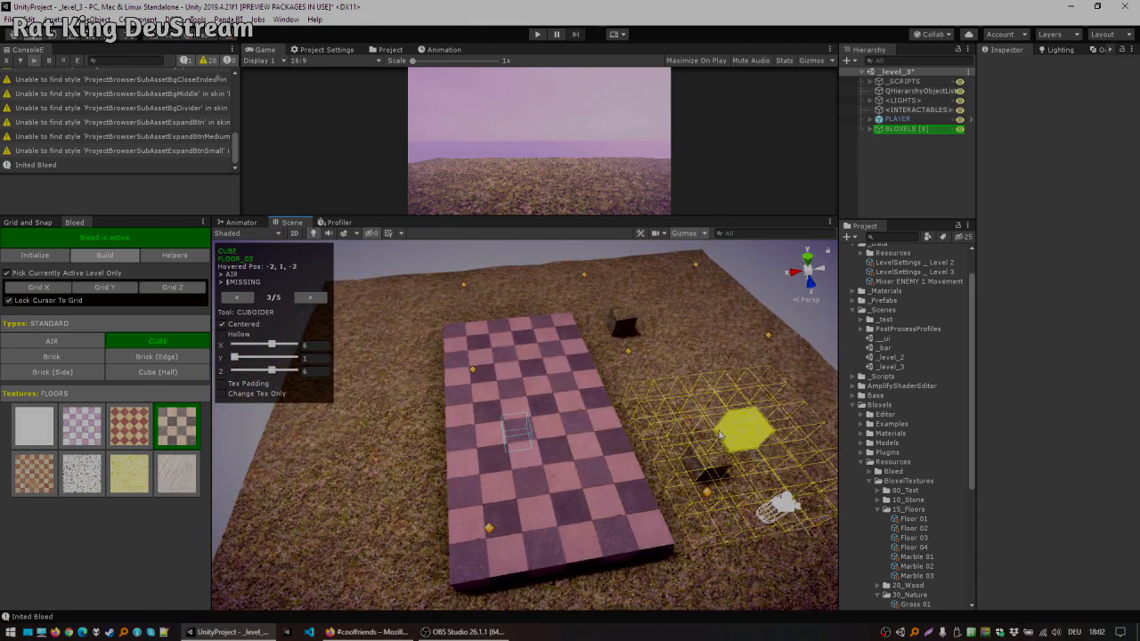
{"action": "left_click", "coordinate": [704, 439]}
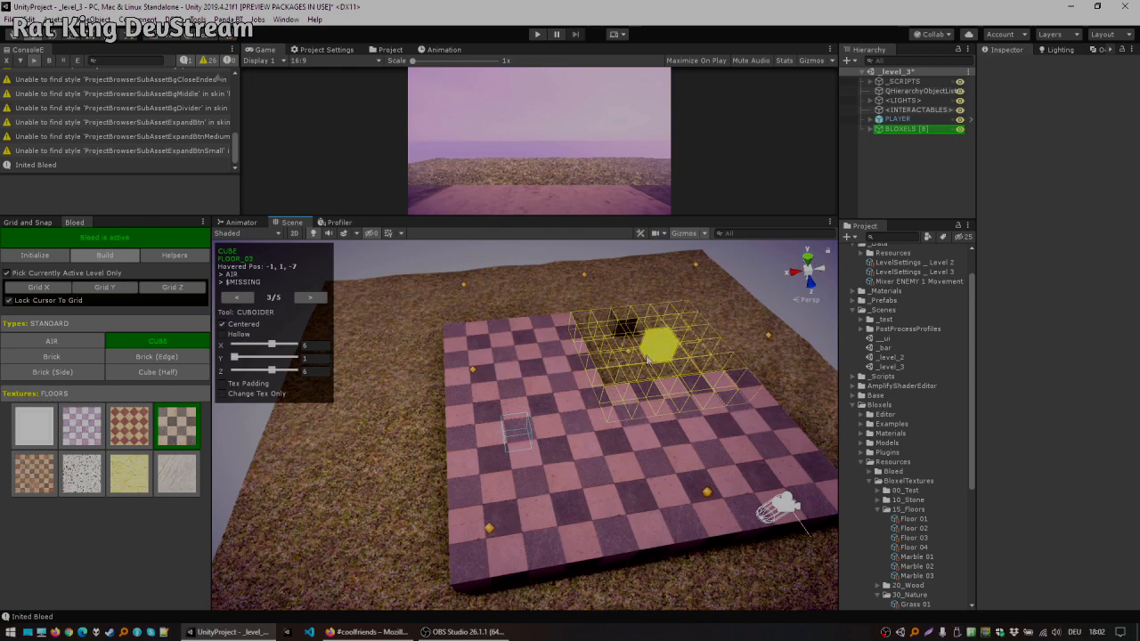
{"action": "left_click", "coordinate": [648, 357]}
{"action": "middle_click_drag", "start_coordinate": [689, 318], "coordinate": [532, 324]}
{"action": "scroll", "coordinate": [530, 399], "scroll_direction": "up", "scroll_amount": 2}
{"action": "left_click_drag", "start_coordinate": [508, 440], "coordinate": [670, 392], "text": "alt"}
{"action": "middle_click_drag", "start_coordinate": [549, 439], "coordinate": [626, 409]}
{"action": "scroll", "coordinate": [584, 446], "scroll_direction": "down", "scroll_amount": 2}
{"action": "scroll", "coordinate": [579, 468], "scroll_direction": "down", "scroll_amount": 2}
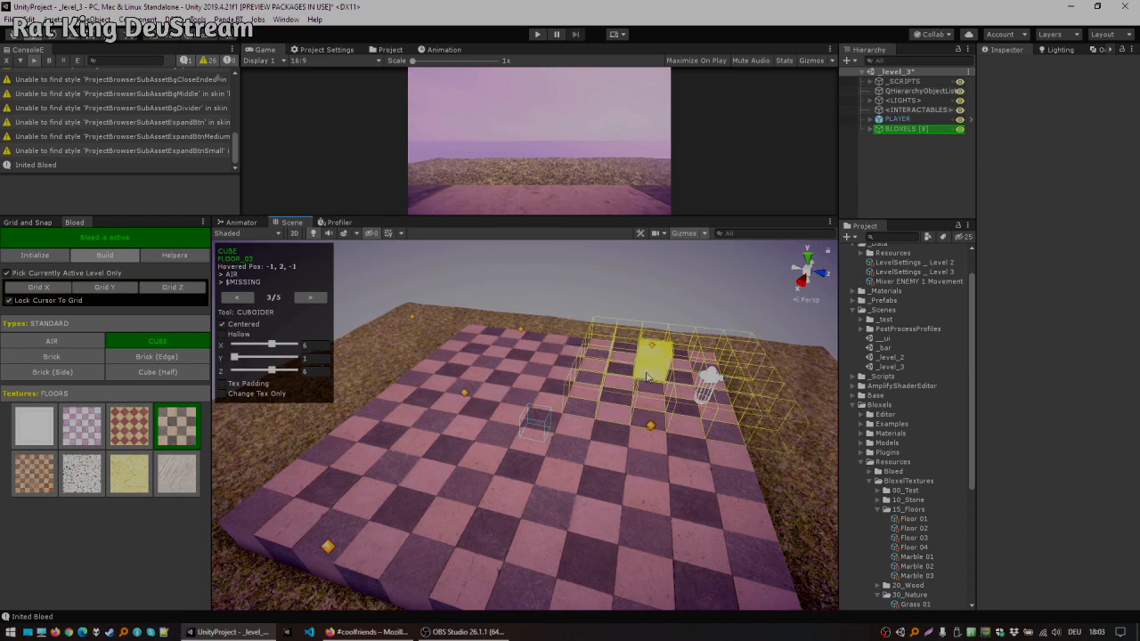
{"action": "scroll", "coordinate": [647, 377], "scroll_direction": "down", "scroll_amount": 2}
{"action": "left_click_drag", "start_coordinate": [527, 388], "coordinate": [483, 348], "text": "alt"}
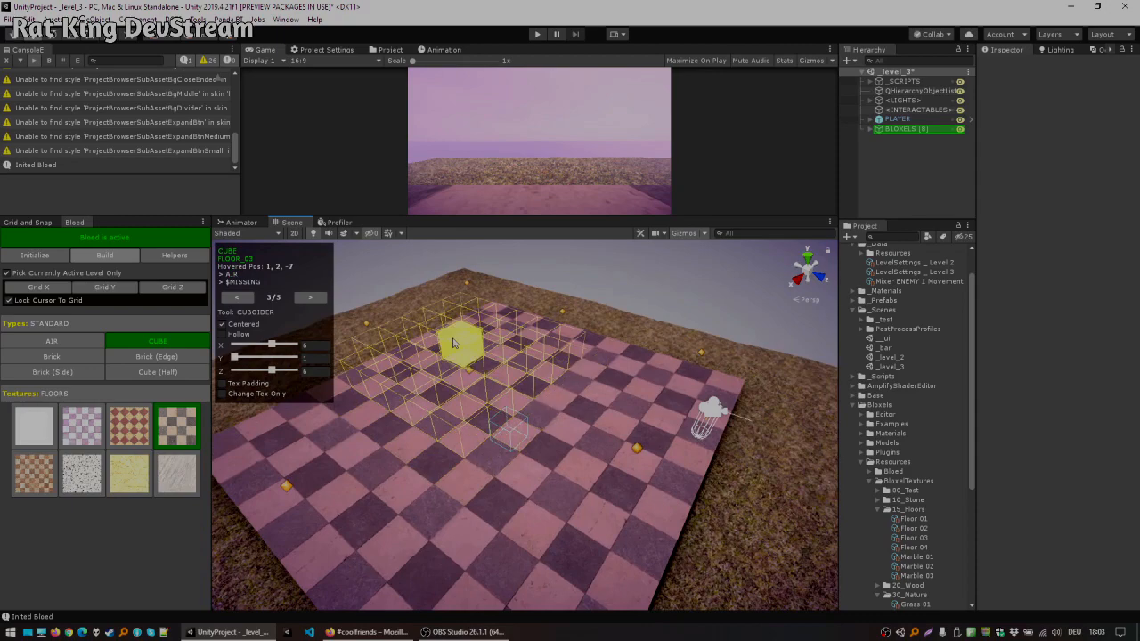
Step: Deactivate the Bloed editor and move the PLAYER object along Z to about 3.25
{"action": "left_click", "coordinate": [887, 122]}
{"action": "middle_click_drag", "start_coordinate": [651, 346], "coordinate": [529, 315]}
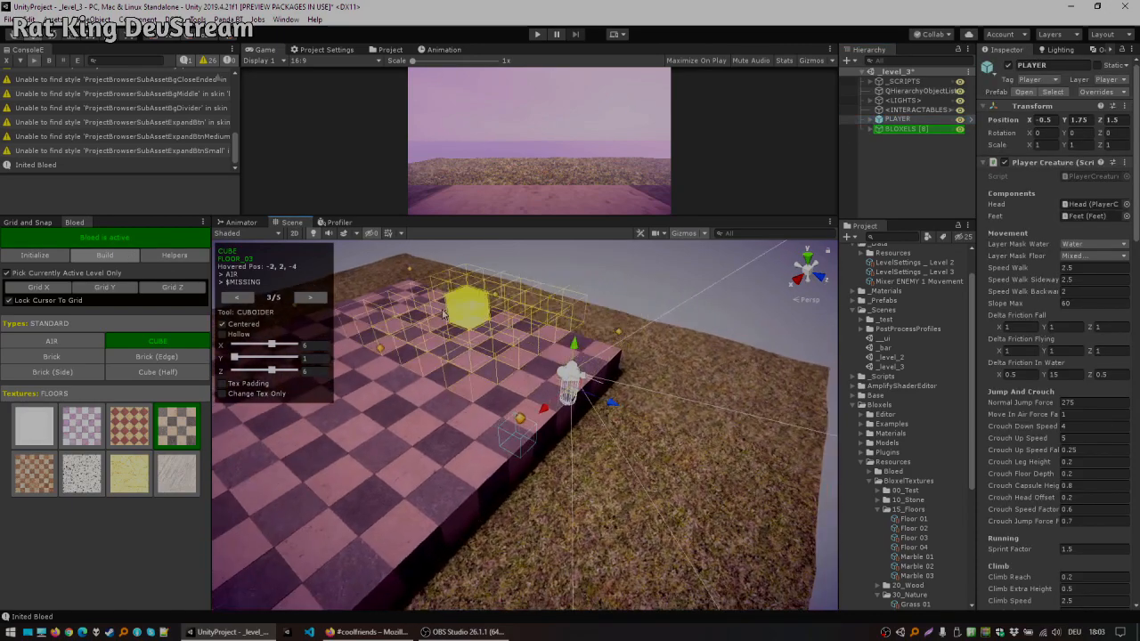
{"action": "left_click", "coordinate": [178, 243]}
{"action": "left_click", "coordinate": [906, 121]}
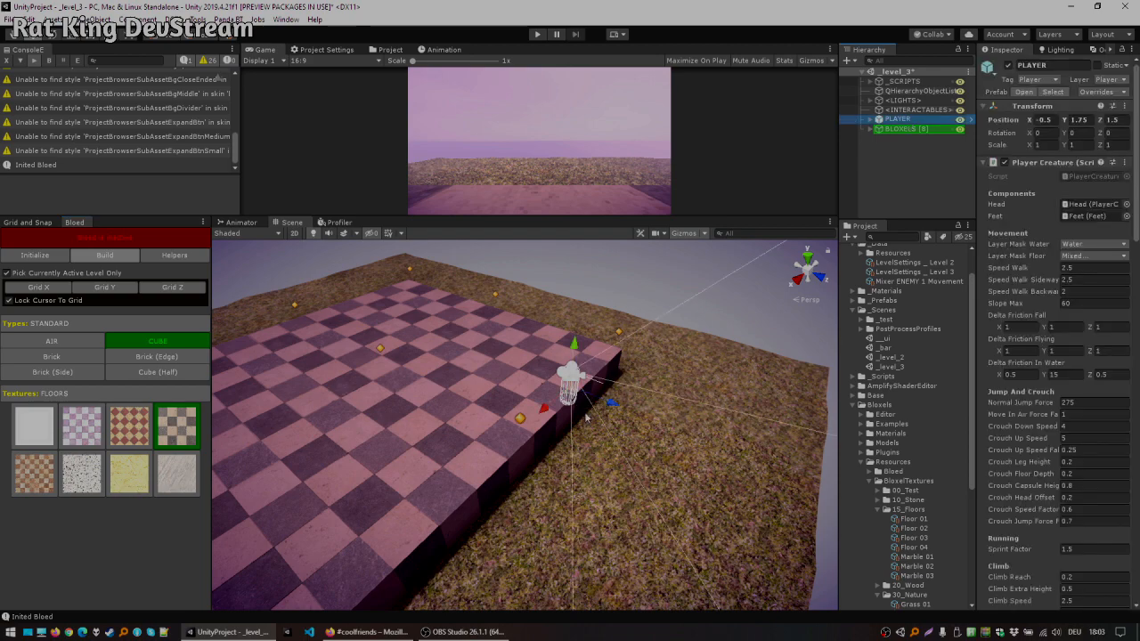
{"action": "left_click_drag", "start_coordinate": [605, 410], "coordinate": [658, 416]}
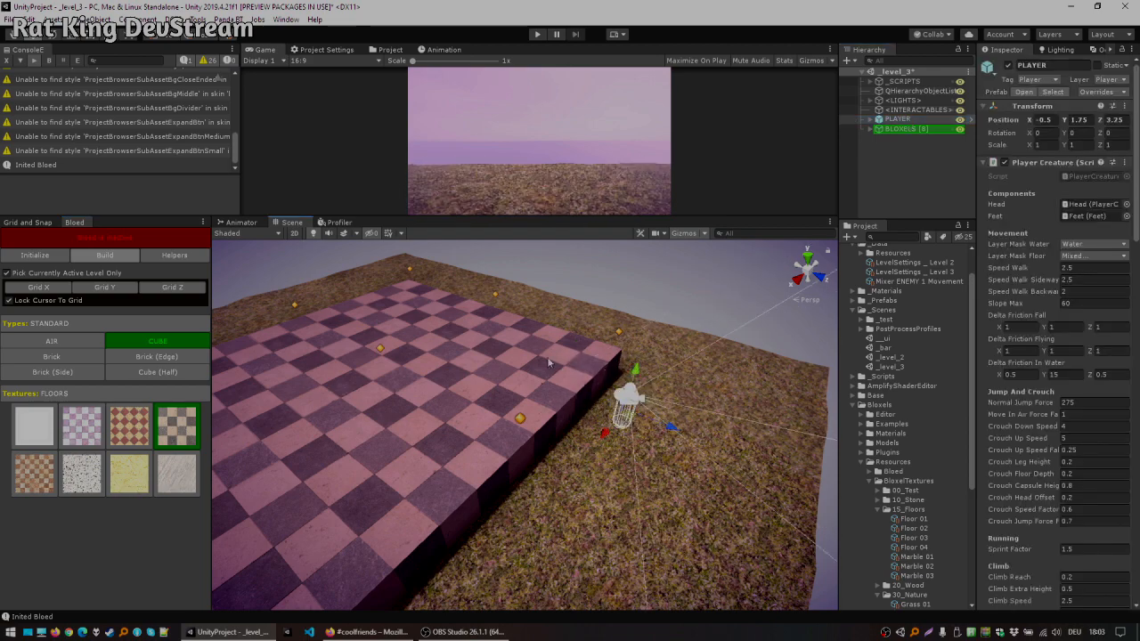
{"action": "left_click_drag", "start_coordinate": [549, 362], "coordinate": [382, 369], "text": "alt"}
{"action": "middle_click_drag", "start_coordinate": [383, 368], "coordinate": [483, 384]}
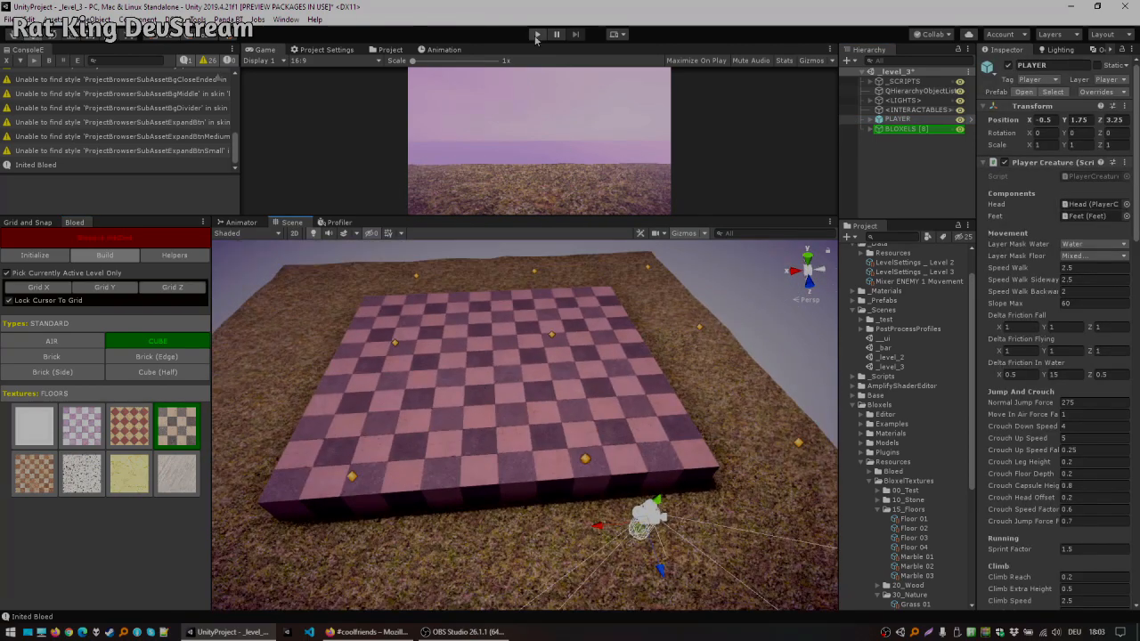
{"action": "left_click_drag", "start_coordinate": [486, 378], "coordinate": [545, 324], "text": "alt"}
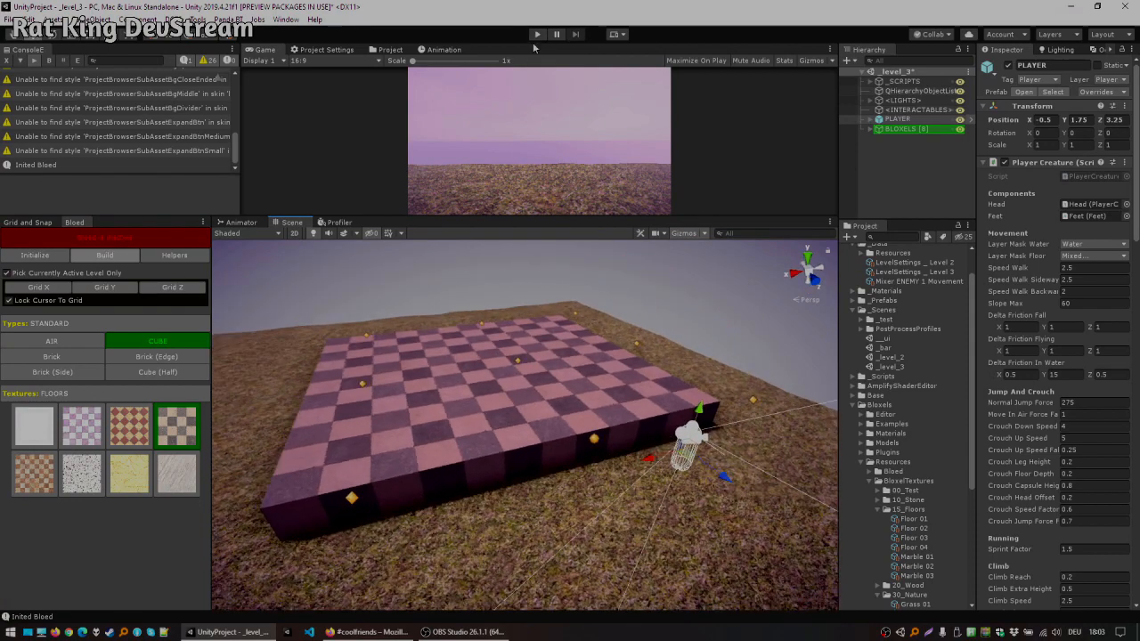
Step: Test the level in Play mode by walking and jumping across the checkered platform, then stop playing
{"action": "left_click", "coordinate": [537, 34]}
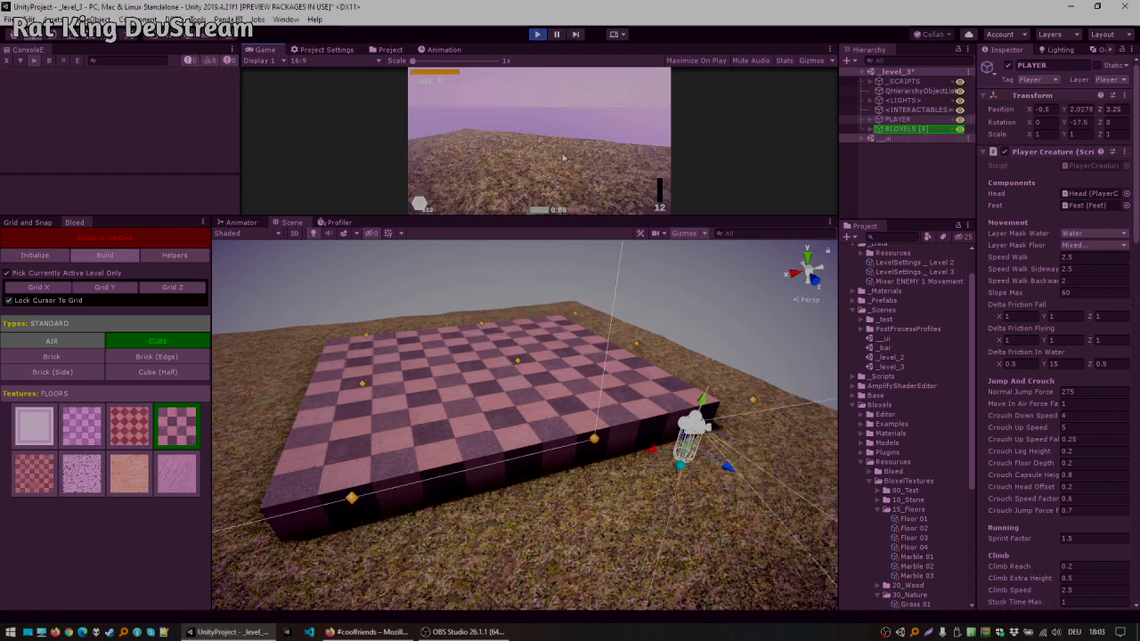
{"action": "left_click_drag", "start_coordinate": [529, 218], "coordinate": [528, 405]}
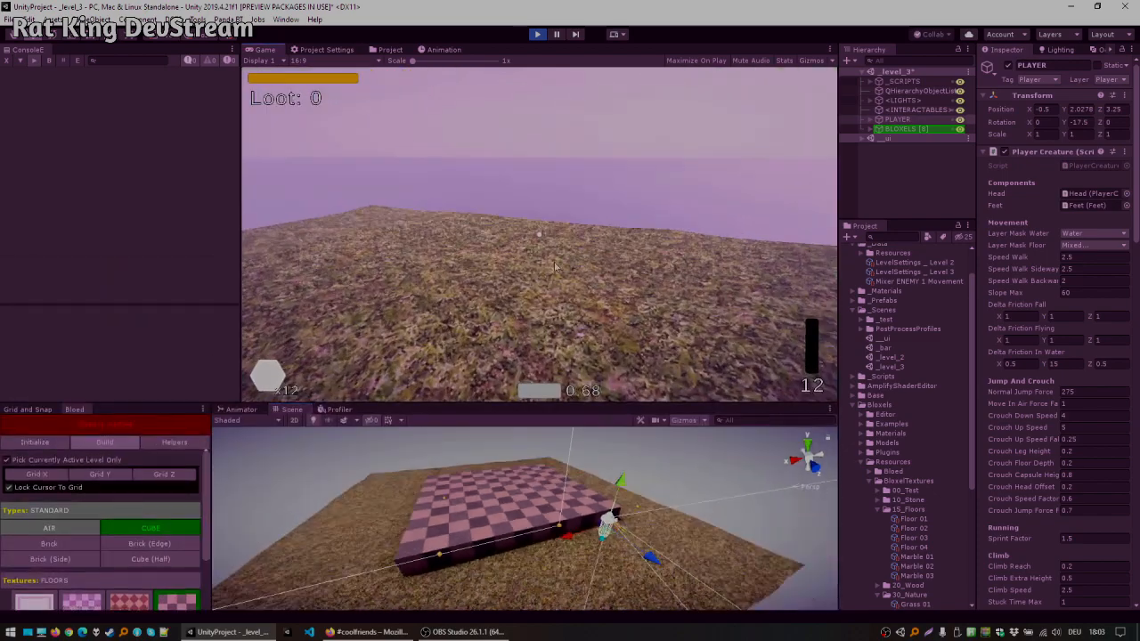
{"action": "key", "text": "w"}
{"action": "key", "text": "space"}
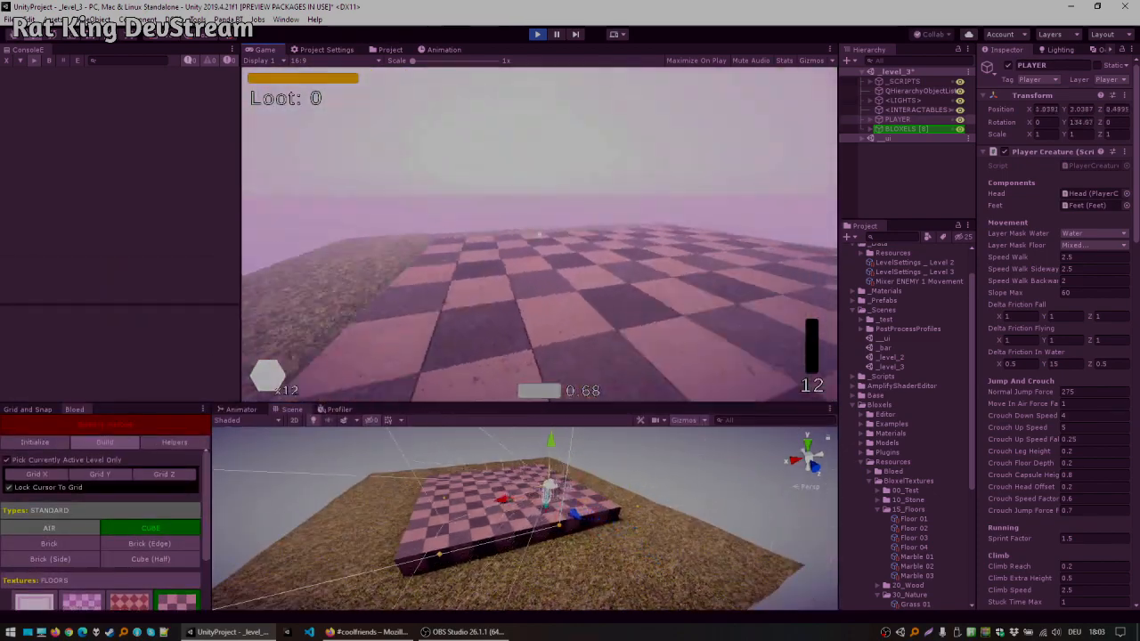
{"action": "key", "text": "w"}
{"action": "key", "text": "ctrl"}
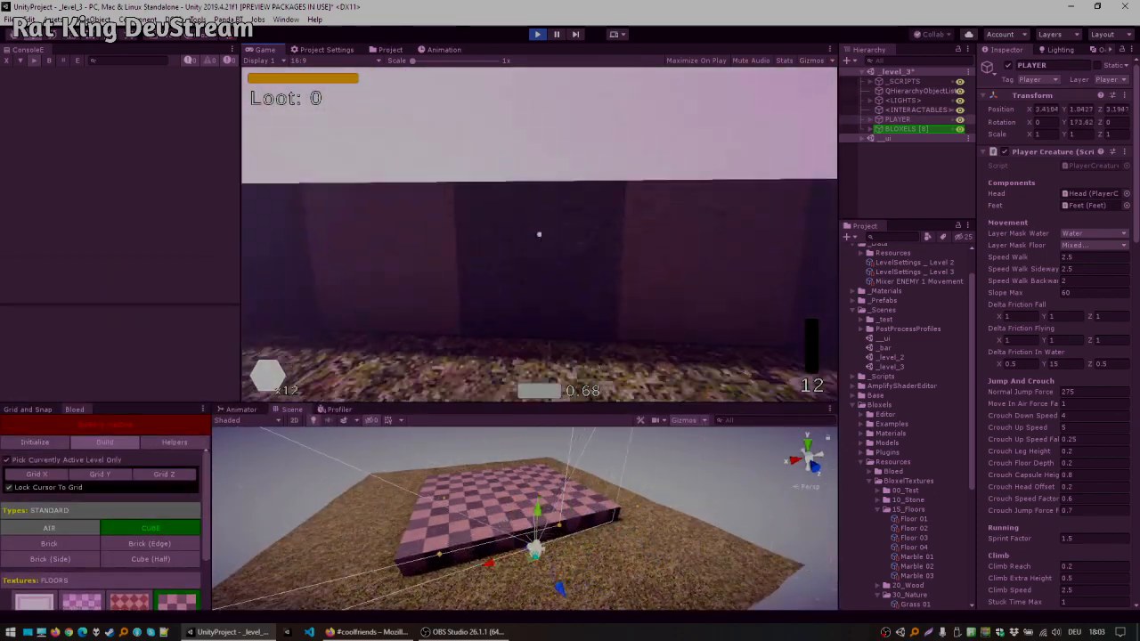
{"action": "key", "text": "space"}
{"action": "key", "text": "w"}
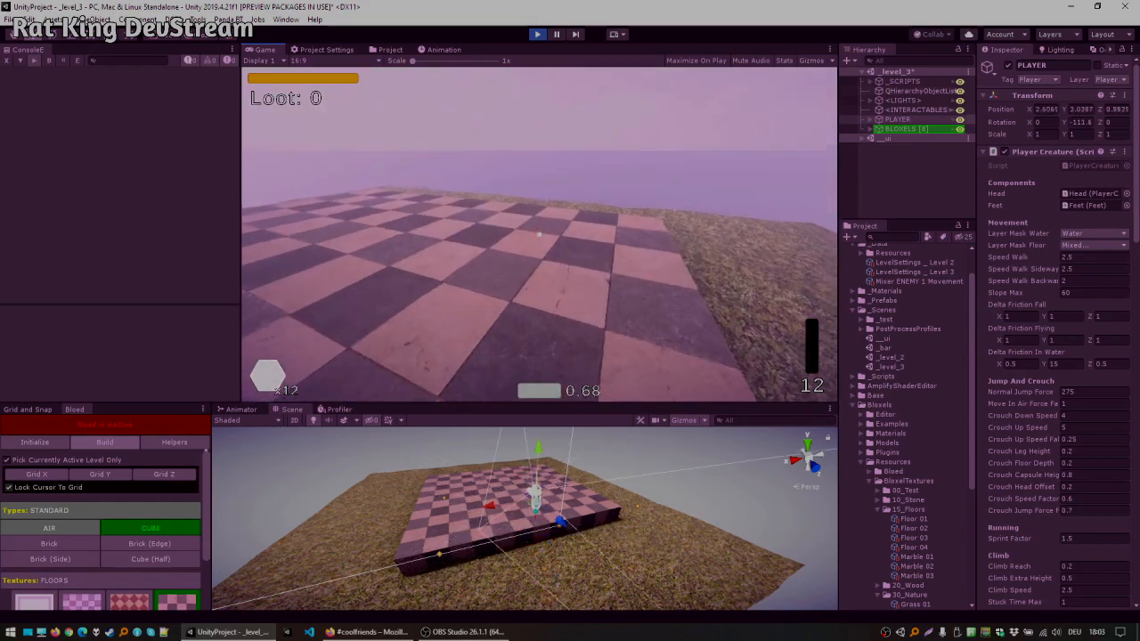
{"action": "key", "text": "w"}
{"action": "key", "text": "space"}
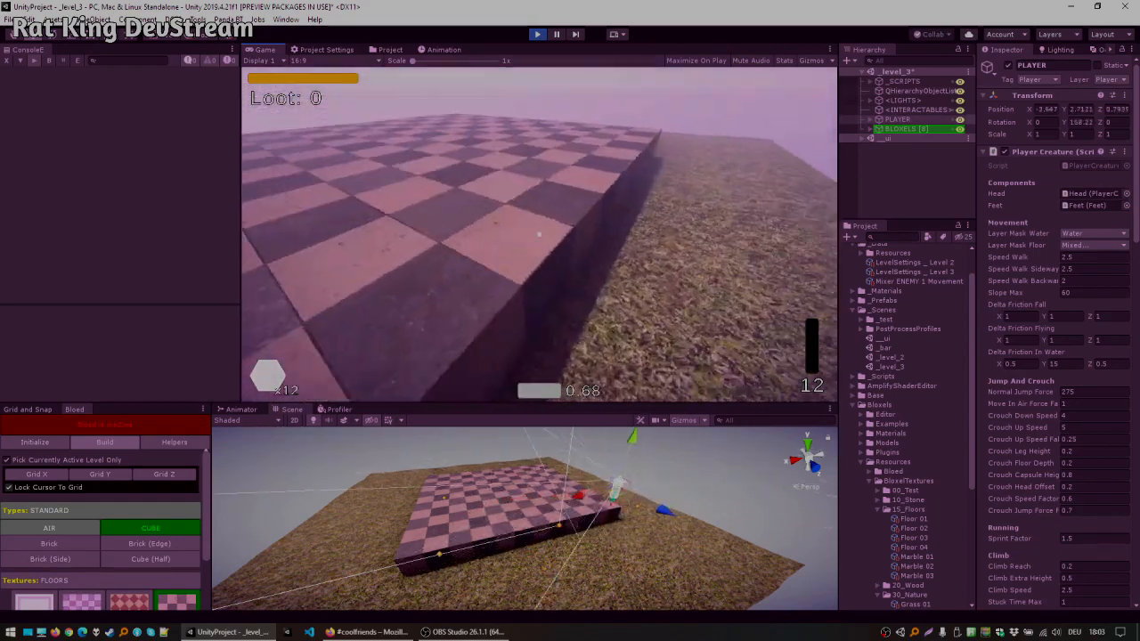
{"action": "left_click", "coordinate": [538, 36]}
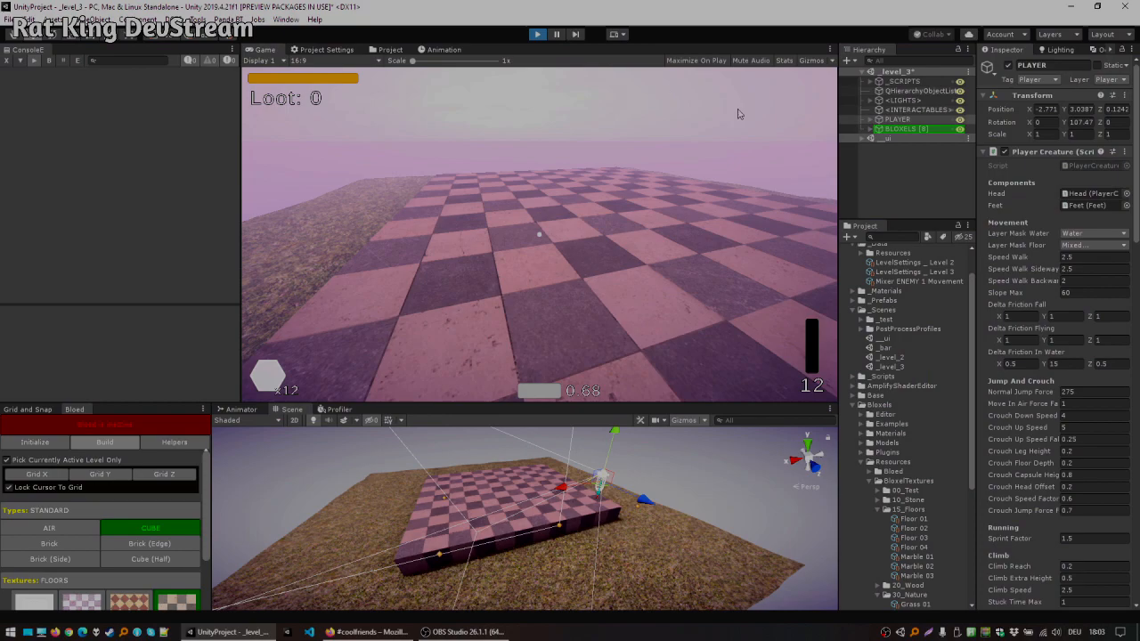
Step: Restore the larger Scene view layout and reactivate the Bloed editor
{"action": "left_click", "coordinate": [905, 130]}
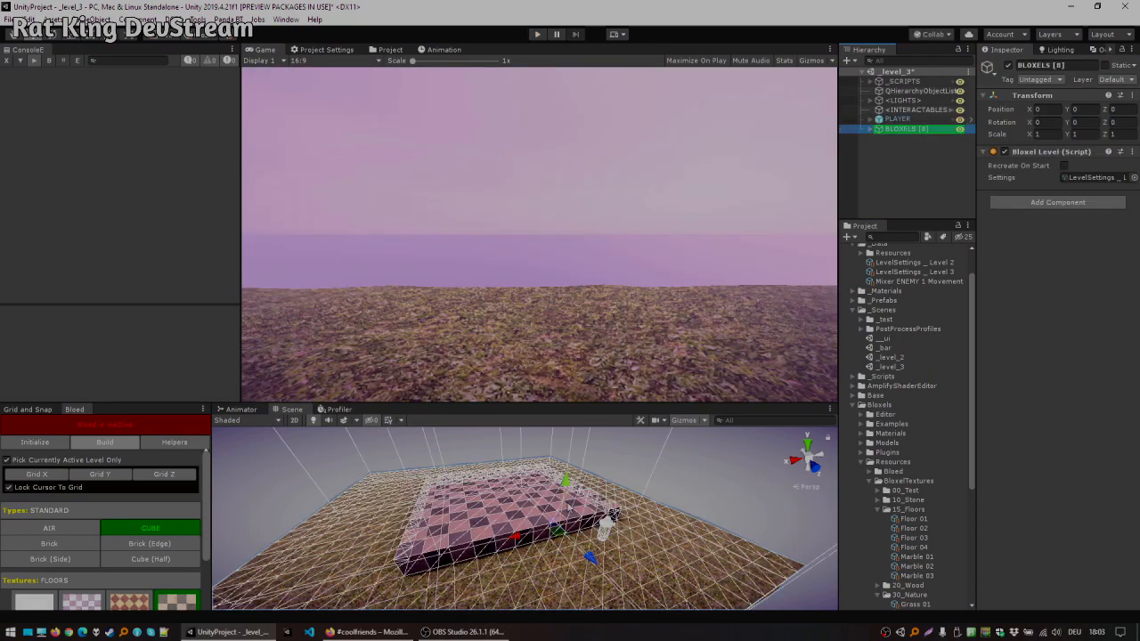
{"action": "left_click_drag", "start_coordinate": [559, 526], "coordinate": [592, 458]}
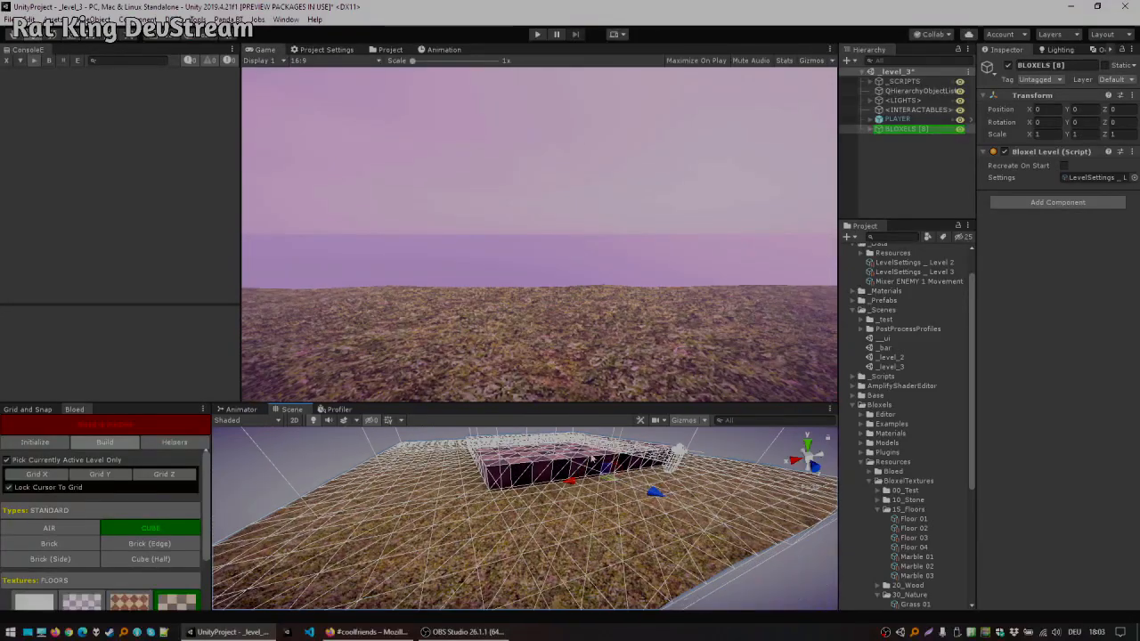
{"action": "left_click", "coordinate": [899, 136]}
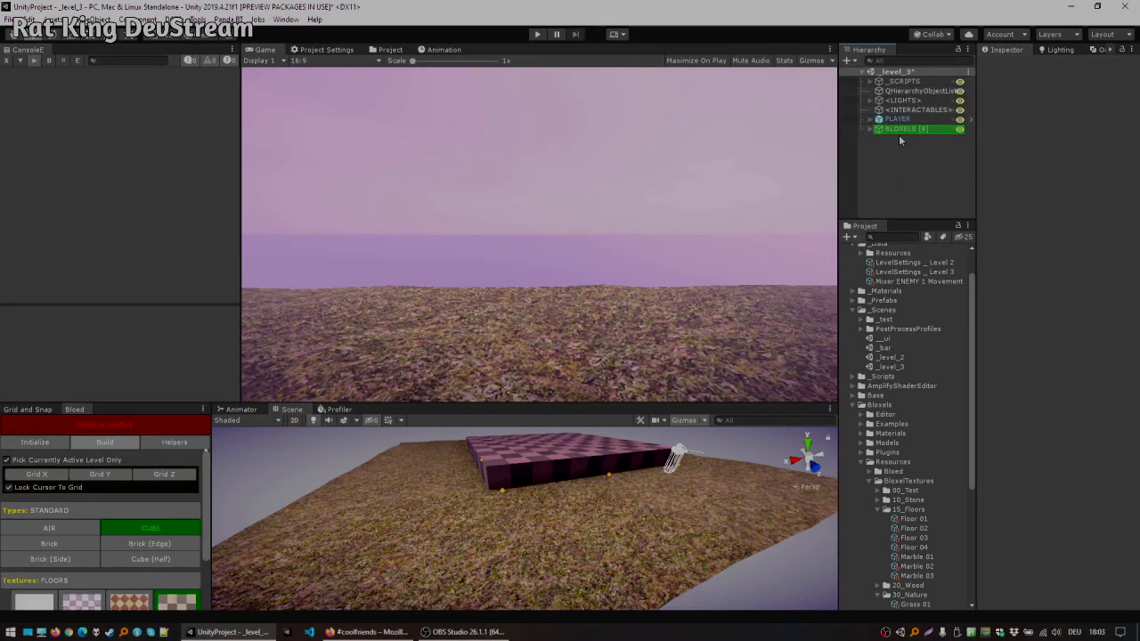
{"action": "left_click_drag", "start_coordinate": [565, 461], "coordinate": [540, 538], "text": "alt"}
{"action": "left_click_drag", "start_coordinate": [516, 403], "coordinate": [536, 174]}
{"action": "right_click_drag", "start_coordinate": [532, 298], "coordinate": [446, 326]}
{"action": "key", "text": "a"}
{"action": "key", "text": "s"}
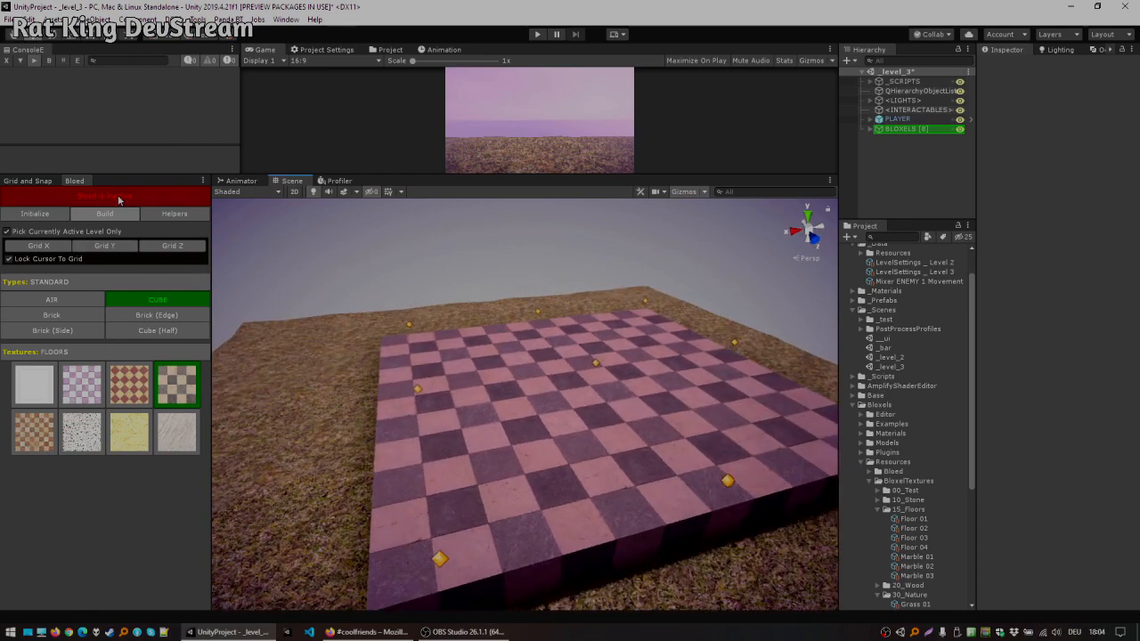
{"action": "right_click_drag", "start_coordinate": [525, 334], "coordinate": [638, 361]}
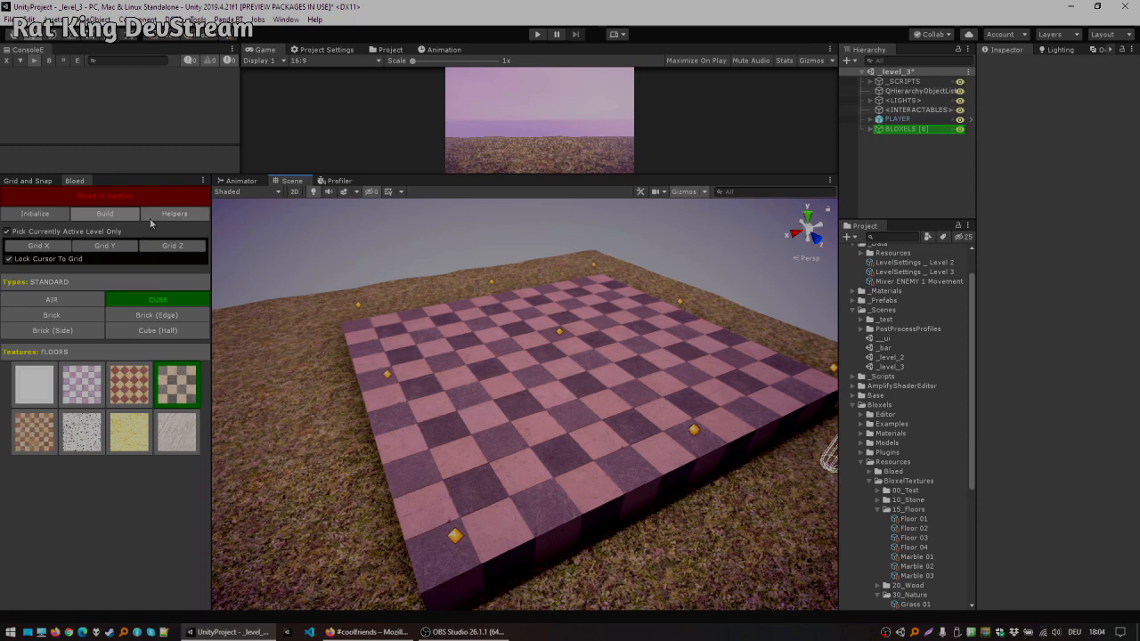
{"action": "left_click", "coordinate": [104, 197]}
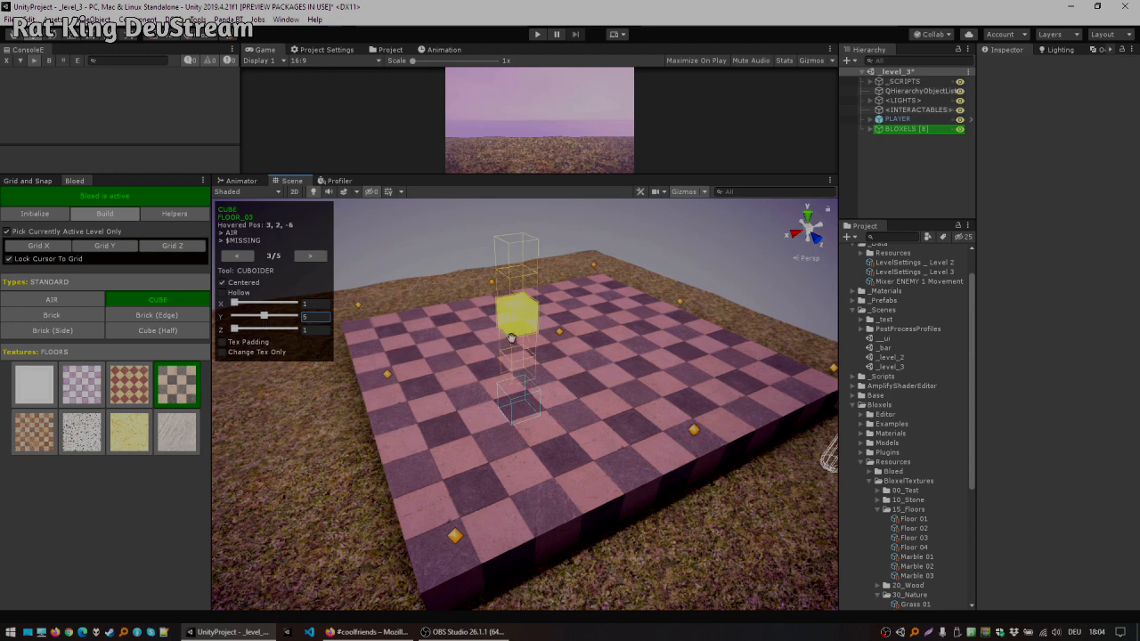
{"action": "middle_click_drag", "start_coordinate": [509, 338], "coordinate": [542, 366]}
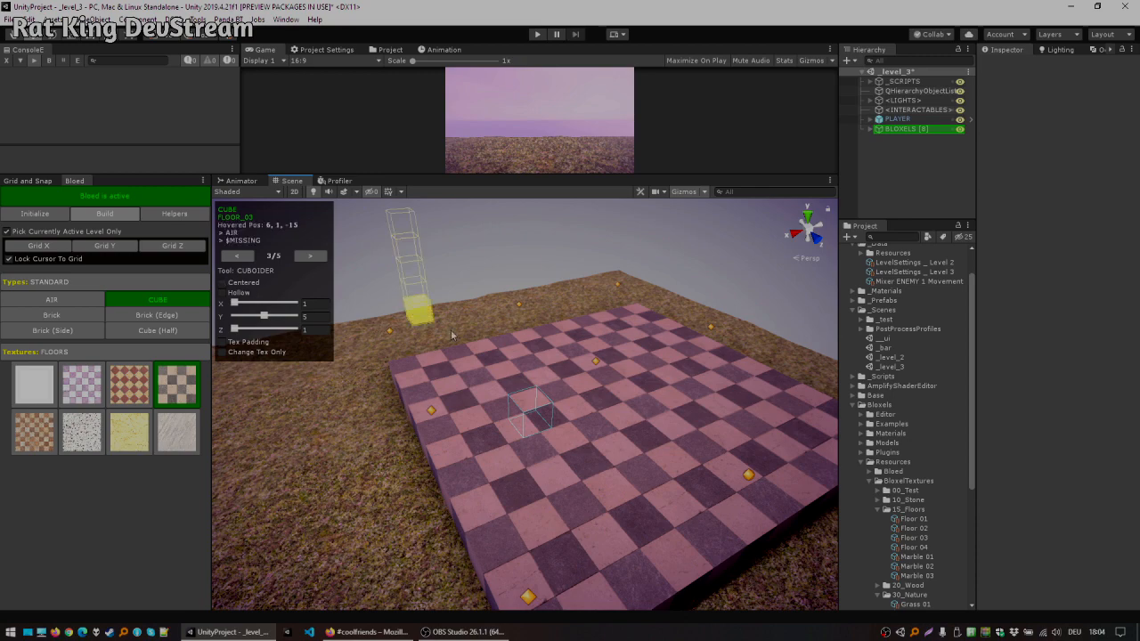
{"action": "left_click", "coordinate": [407, 364]}
{"action": "left_click_drag", "start_coordinate": [518, 342], "coordinate": [621, 360], "text": "alt"}
{"action": "middle_click_drag", "start_coordinate": [621, 360], "coordinate": [656, 357]}
{"action": "key", "text": "ctrl+z"}
Step: Switch the texture palette to the STONE category and select the grey stone brick texture
{"action": "scroll", "coordinate": [170, 344], "scroll_direction": "up", "scroll_amount": 1}
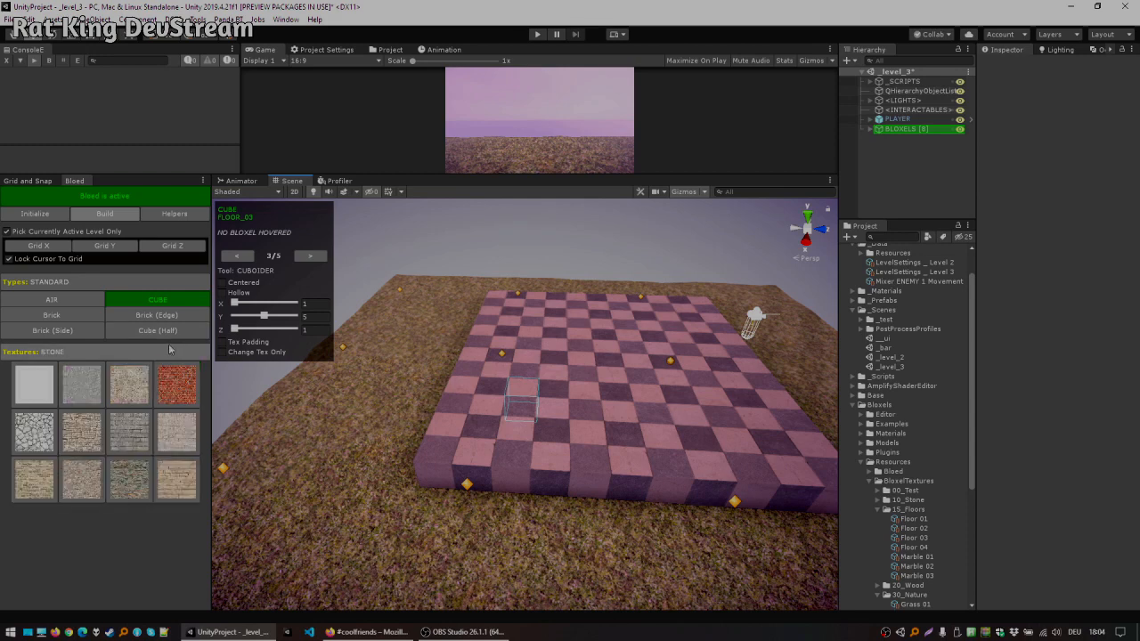
{"action": "scroll", "coordinate": [133, 424], "scroll_direction": "up", "scroll_amount": 5, "text": "ctrl"}
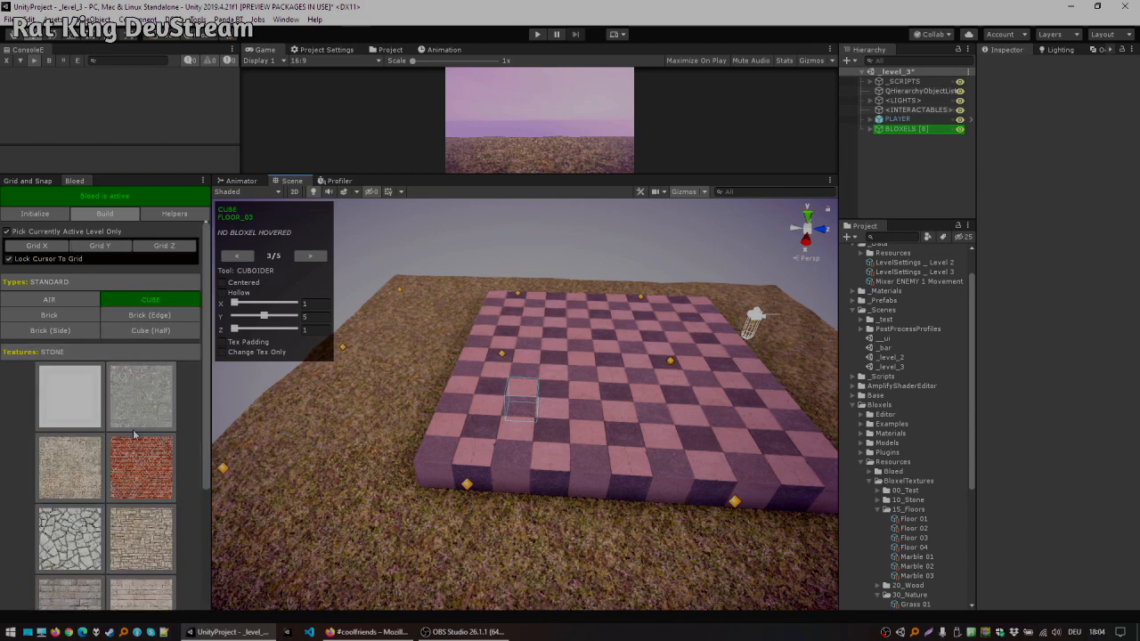
{"action": "scroll", "coordinate": [135, 427], "scroll_direction": "down", "scroll_amount": 5}
{"action": "scroll", "coordinate": [143, 463], "scroll_direction": "down", "scroll_amount": 1}
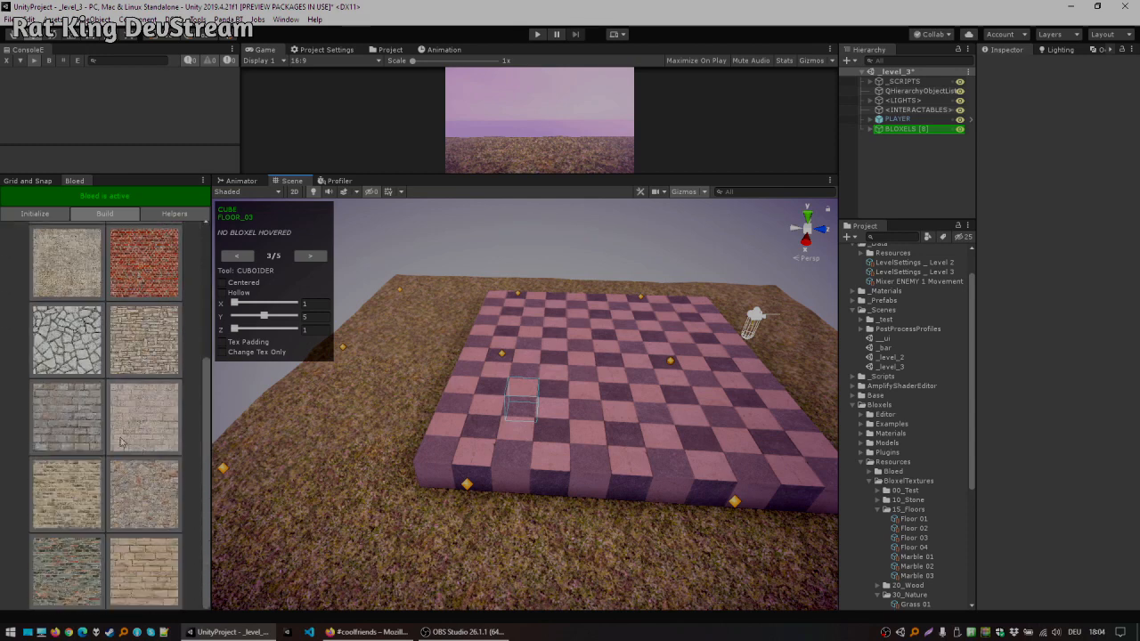
{"action": "left_click", "coordinate": [443, 443]}
{"action": "left_click_drag", "start_coordinate": [628, 376], "coordinate": [427, 358], "text": "alt"}
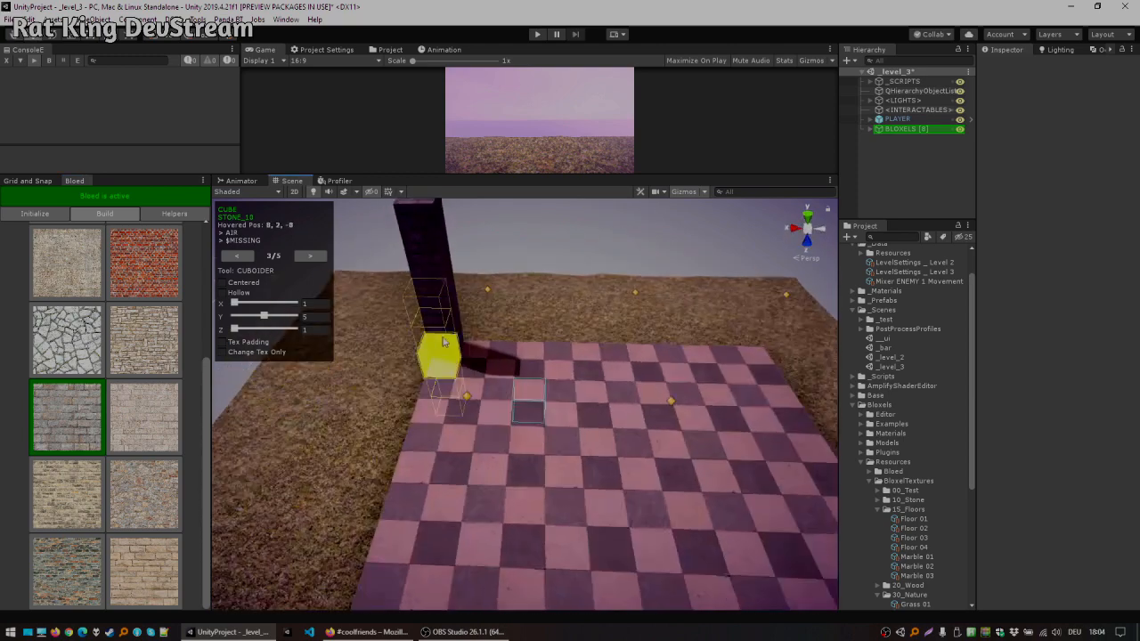
{"action": "left_click", "coordinate": [476, 351]}
{"action": "left_click", "coordinate": [505, 351]}
{"action": "middle_click_drag", "start_coordinate": [675, 343], "coordinate": [634, 419]}
{"action": "left_click", "coordinate": [531, 413]}
{"action": "left_click", "coordinate": [557, 423]}
{"action": "key", "text": "ctrl+z"}
{"action": "key", "text": "ctrl+z"}
{"action": "key", "text": "ctrl+z"}
{"action": "key", "text": "ctrl+z"}
{"action": "key", "text": "ctrl+z"}
{"action": "key", "text": "ctrl+z"}
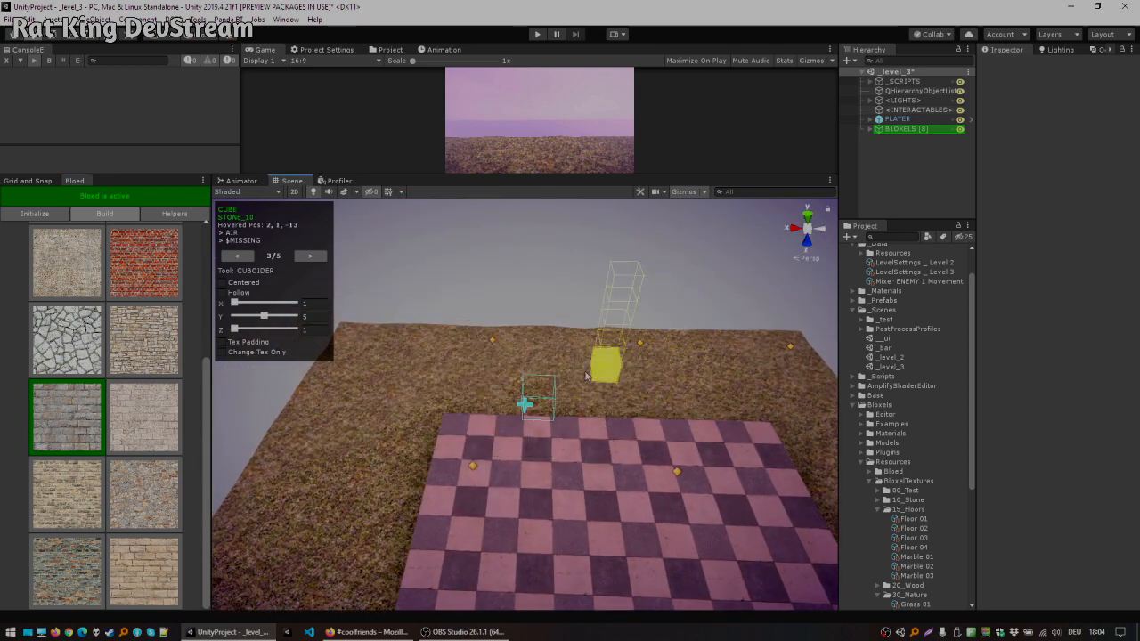
Step: Build 1 × 5 × 1 stone brick cuboid walls around all four sides of the checkered platform
{"action": "left_click", "coordinate": [315, 194]}
{"action": "left_click_drag", "start_coordinate": [472, 360], "coordinate": [552, 373], "text": "alt"}
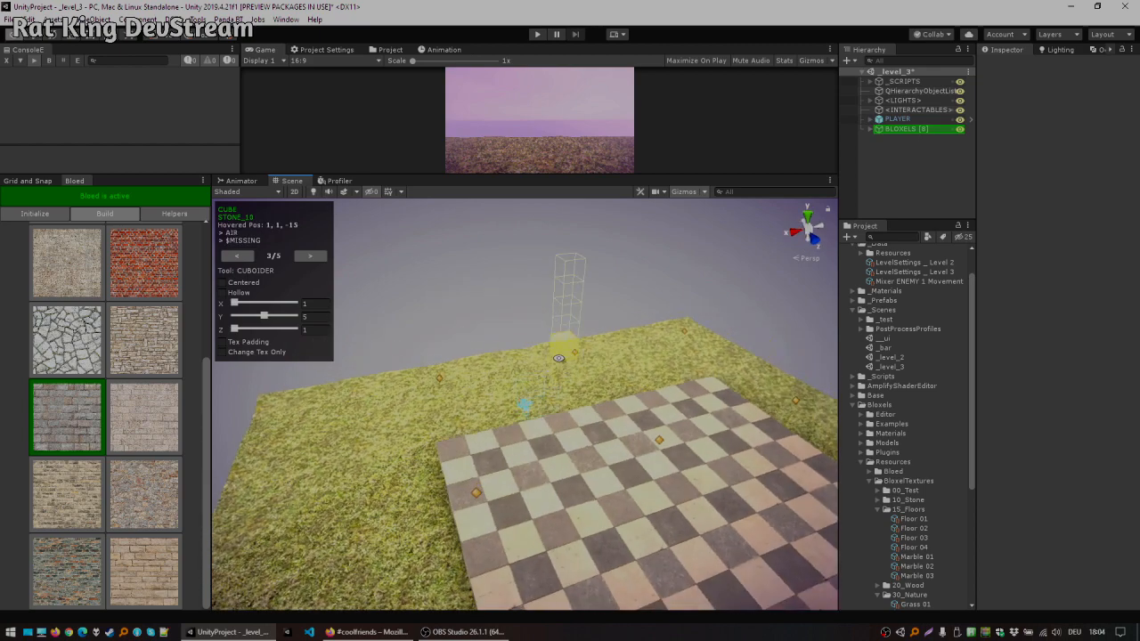
{"action": "middle_click_drag", "start_coordinate": [552, 372], "coordinate": [542, 381]}
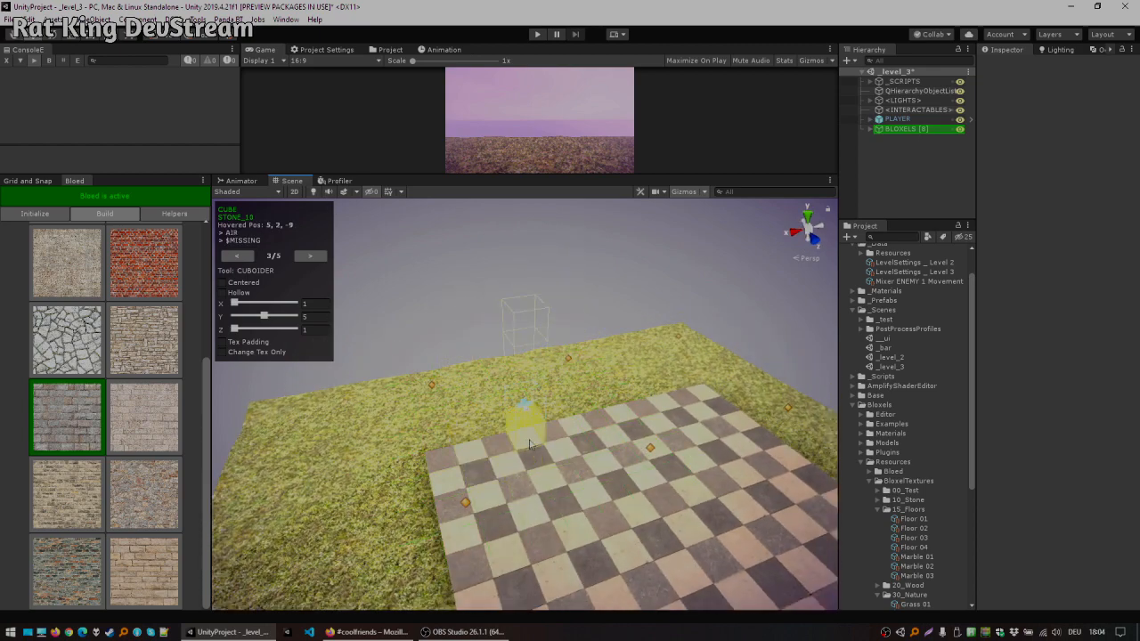
{"action": "left_click_drag", "start_coordinate": [478, 438], "coordinate": [533, 420], "text": "alt"}
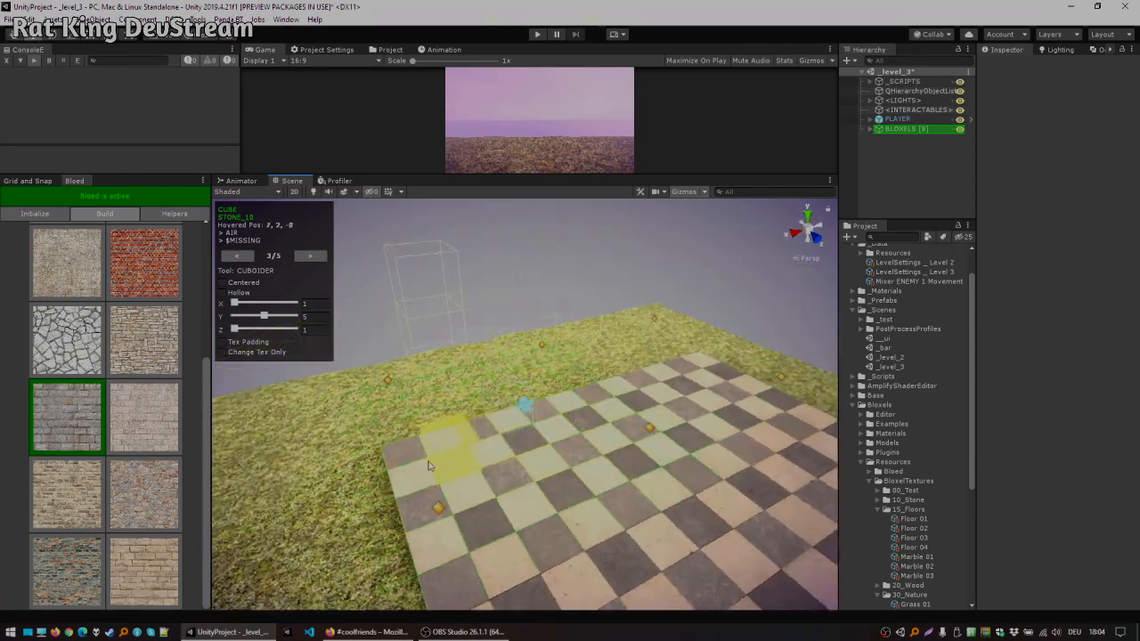
{"action": "scroll", "coordinate": [428, 454], "scroll_direction": "up", "scroll_amount": 1}
{"action": "middle_click_drag", "start_coordinate": [428, 454], "coordinate": [402, 471]}
{"action": "mouse_move", "coordinate": [346, 479]}
{"action": "left_mouse_down"}
{"action": "mouse_move", "coordinate": [608, 403]}
{"action": "mouse_move", "coordinate": [675, 371]}
{"action": "left_mouse_up"}
{"action": "mouse_move", "coordinate": [526, 337]}
{"action": "left_mouse_down", "text": "alt"}
{"action": "mouse_move", "coordinate": [663, 407]}
{"action": "mouse_move", "coordinate": [501, 329]}
{"action": "mouse_move", "coordinate": [485, 338]}
{"action": "mouse_move", "coordinate": [619, 401]}
{"action": "mouse_move", "coordinate": [696, 462]}
{"action": "left_mouse_up", "text": "alt"}
{"action": "middle_click_drag", "start_coordinate": [696, 462], "coordinate": [680, 356]}
{"action": "scroll", "coordinate": [680, 356], "scroll_direction": "down", "scroll_amount": 4}
{"action": "middle_click_drag", "start_coordinate": [623, 383], "coordinate": [641, 365]}
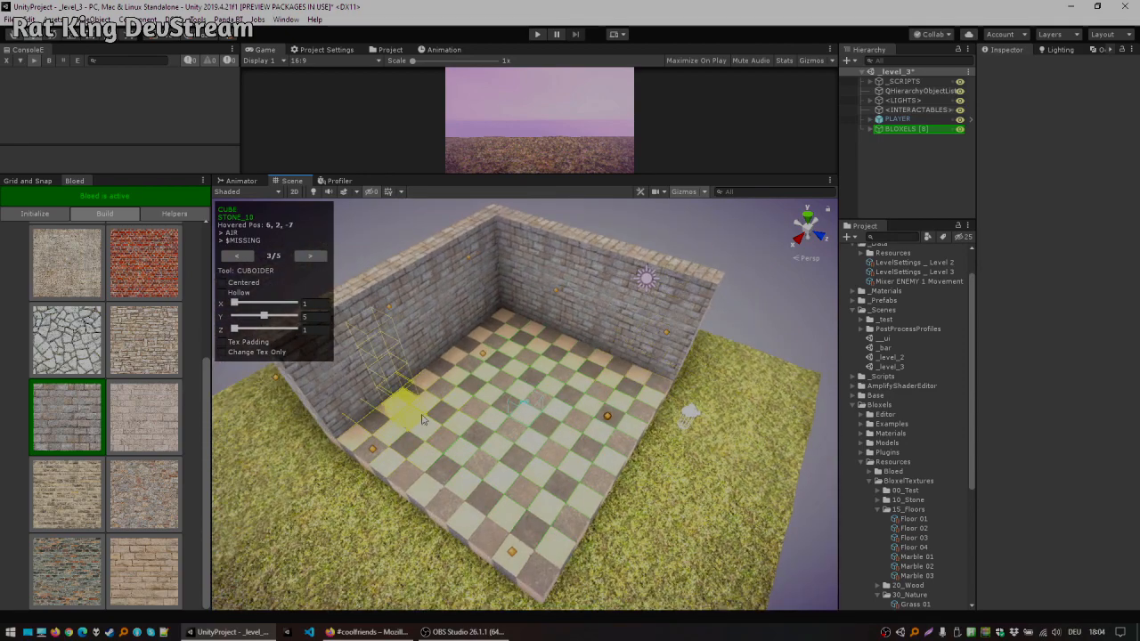
{"action": "left_click_drag", "start_coordinate": [363, 441], "coordinate": [534, 574]}
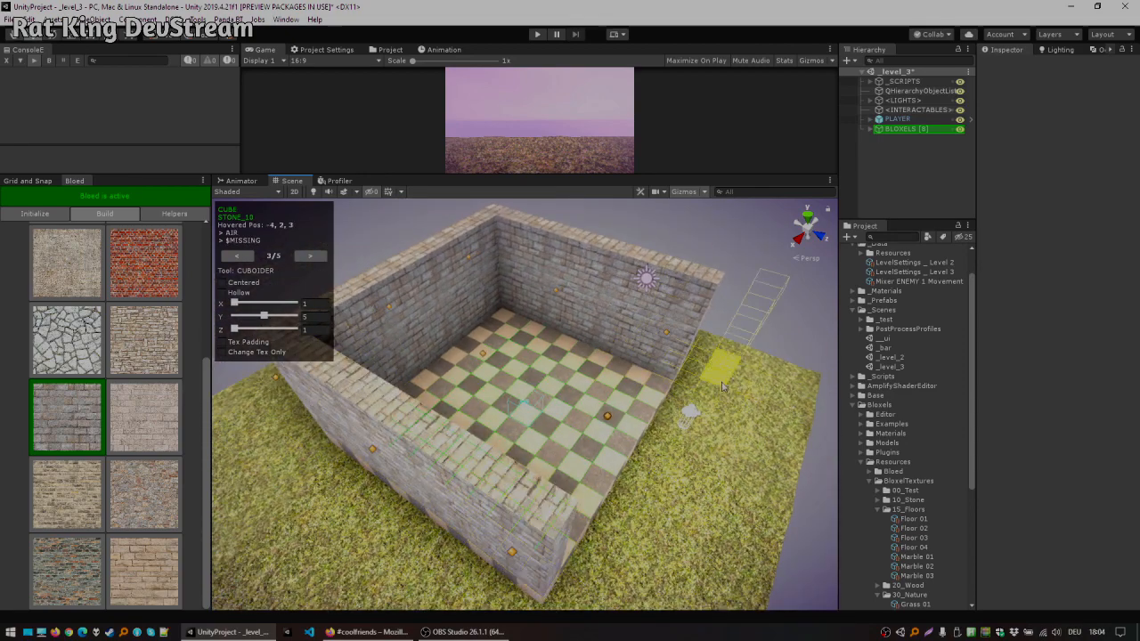
{"action": "left_click_drag", "start_coordinate": [659, 390], "coordinate": [561, 536]}
{"action": "mouse_move", "coordinate": [678, 453]}
{"action": "left_mouse_down", "text": "alt"}
{"action": "mouse_move", "coordinate": [657, 355]}
{"action": "mouse_move", "coordinate": [505, 328]}
{"action": "mouse_move", "coordinate": [521, 361]}
{"action": "mouse_move", "coordinate": [463, 307]}
{"action": "mouse_move", "coordinate": [561, 354]}
{"action": "left_mouse_up", "text": "alt"}
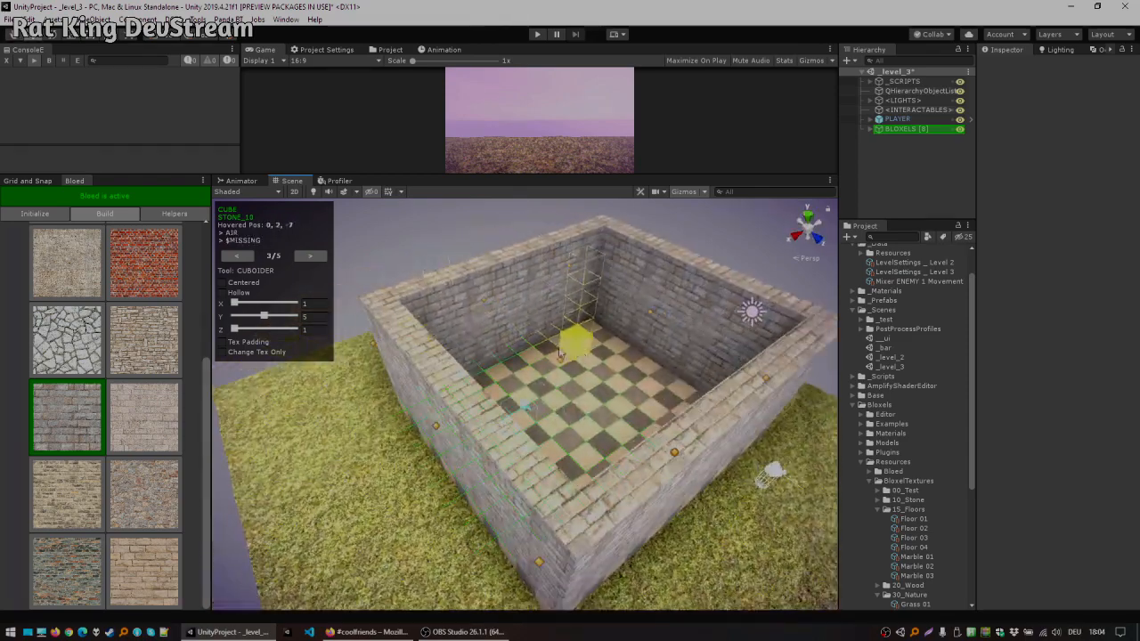
Step: Switch to the Copy & Paster tool, select the wall ring as source and paste copies on top to raise the walls
{"action": "left_click", "coordinate": [323, 257]}
{"action": "left_click", "coordinate": [323, 256]}
{"action": "left_click_drag", "start_coordinate": [616, 292], "coordinate": [584, 316], "text": "alt"}
{"action": "left_click", "coordinate": [241, 260]}
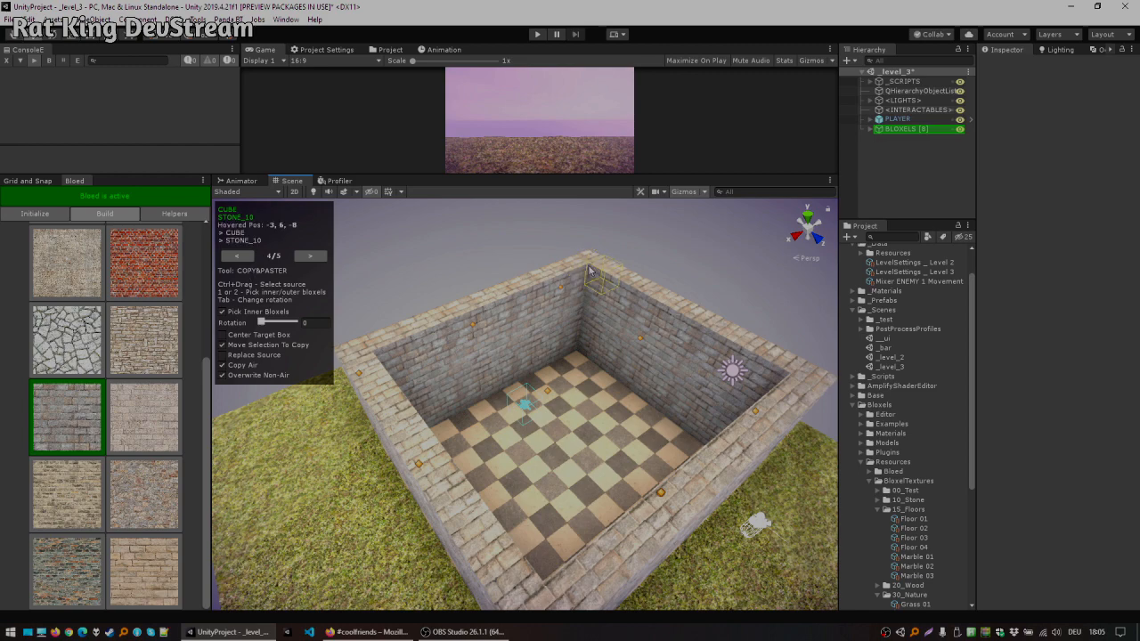
{"action": "left_click_drag", "start_coordinate": [587, 264], "coordinate": [531, 497], "text": "alt"}
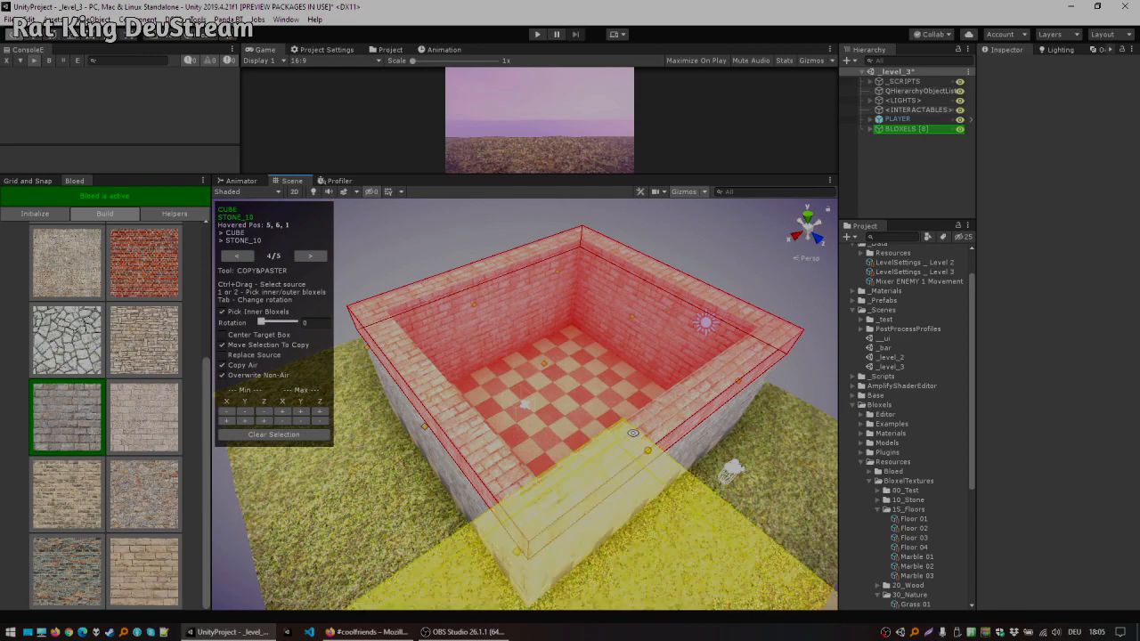
{"action": "left_click_drag", "start_coordinate": [578, 365], "coordinate": [585, 394], "text": "alt"}
{"action": "left_click_drag", "start_coordinate": [485, 370], "coordinate": [659, 334], "text": "alt"}
{"action": "left_click_drag", "start_coordinate": [429, 337], "coordinate": [479, 342], "text": "alt"}
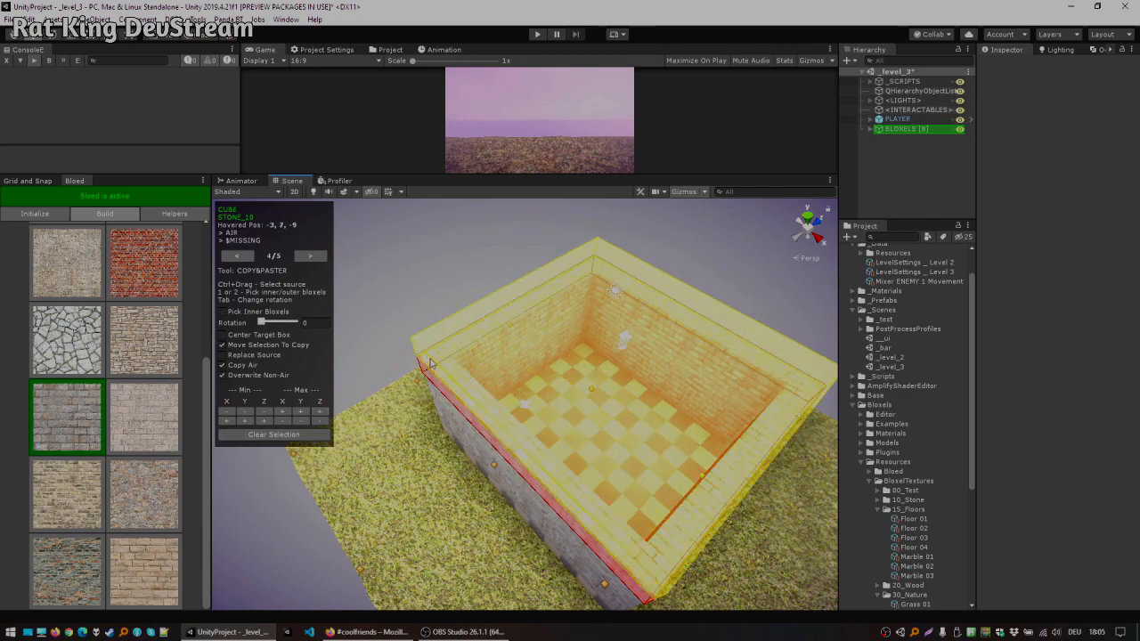
{"action": "left_click", "coordinate": [432, 363]}
{"action": "left_click", "coordinate": [442, 347]}
{"action": "left_click", "coordinate": [440, 326]}
{"action": "left_click", "coordinate": [439, 300]}
{"action": "left_click_drag", "start_coordinate": [526, 352], "coordinate": [530, 327], "text": "alt"}
{"action": "key", "text": "ctrl+z"}
{"action": "key", "text": "ctrl+z"}
{"action": "key", "text": "ctrl+z"}
Step: Reselect the top course of the walls as copy source and paste it upward to heighten the walls further
{"action": "left_click_drag", "start_coordinate": [618, 284], "coordinate": [430, 275], "text": "alt"}
{"action": "middle_click_drag", "start_coordinate": [569, 305], "coordinate": [534, 287]}
{"action": "scroll", "coordinate": [648, 325], "scroll_direction": "down", "scroll_amount": 3}
{"action": "mouse_move", "coordinate": [647, 325]}
{"action": "left_mouse_down", "text": "alt"}
{"action": "mouse_move", "coordinate": [586, 292]}
{"action": "mouse_move", "coordinate": [647, 353]}
{"action": "mouse_move", "coordinate": [649, 322]}
{"action": "left_mouse_up", "text": "alt"}
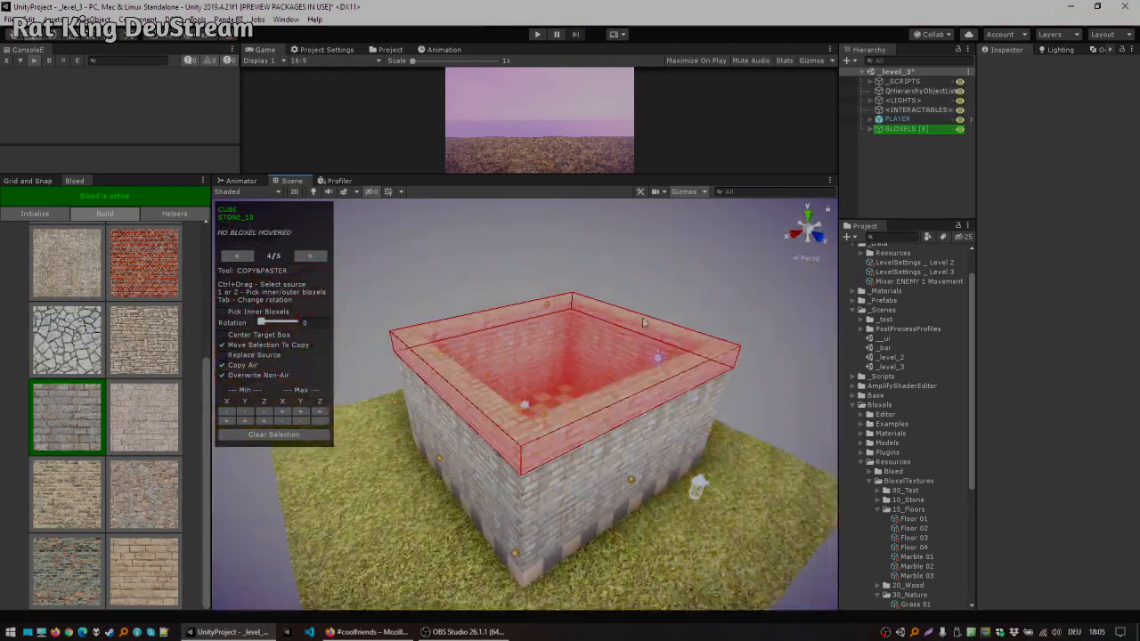
{"action": "left_click", "coordinate": [378, 476]}
{"action": "middle_click_drag", "start_coordinate": [378, 454], "coordinate": [559, 338]}
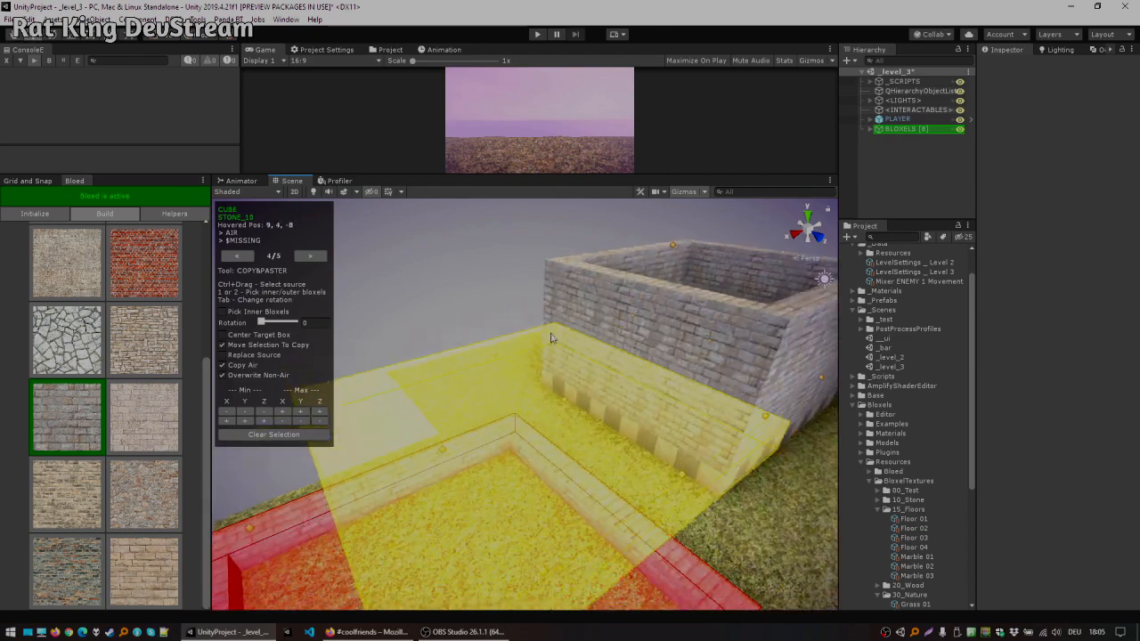
{"action": "scroll", "coordinate": [559, 338], "scroll_direction": "down", "scroll_amount": 3}
{"action": "left_click", "coordinate": [456, 387]}
{"action": "left_click_drag", "start_coordinate": [481, 383], "coordinate": [648, 343], "text": "alt"}
{"action": "key", "text": "ctrl+z"}
{"action": "key", "text": "ctrl+z"}
{"action": "middle_click_drag", "start_coordinate": [628, 310], "coordinate": [552, 379]}
{"action": "scroll", "coordinate": [570, 367], "scroll_direction": "up", "scroll_amount": 5}
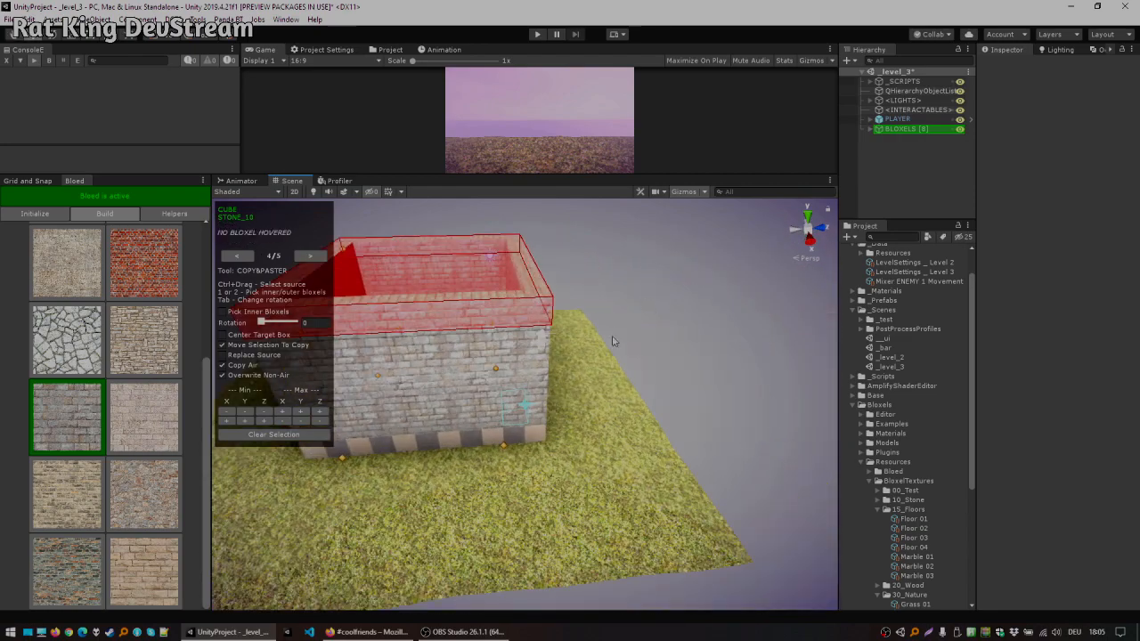
{"action": "left_click_drag", "start_coordinate": [668, 366], "coordinate": [408, 357], "text": "alt"}
{"action": "middle_click_drag", "start_coordinate": [595, 312], "coordinate": [426, 338]}
{"action": "left_click_drag", "start_coordinate": [427, 337], "coordinate": [575, 407], "text": "alt"}
{"action": "middle_click_drag", "start_coordinate": [575, 407], "coordinate": [681, 329]}
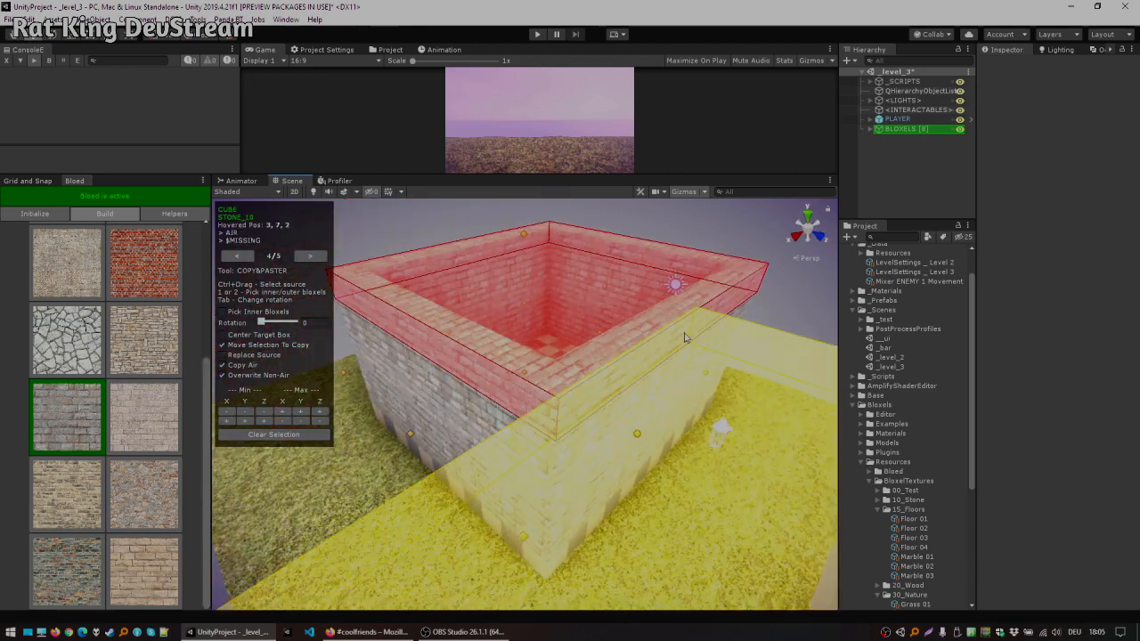
{"action": "left_click", "coordinate": [309, 257]}
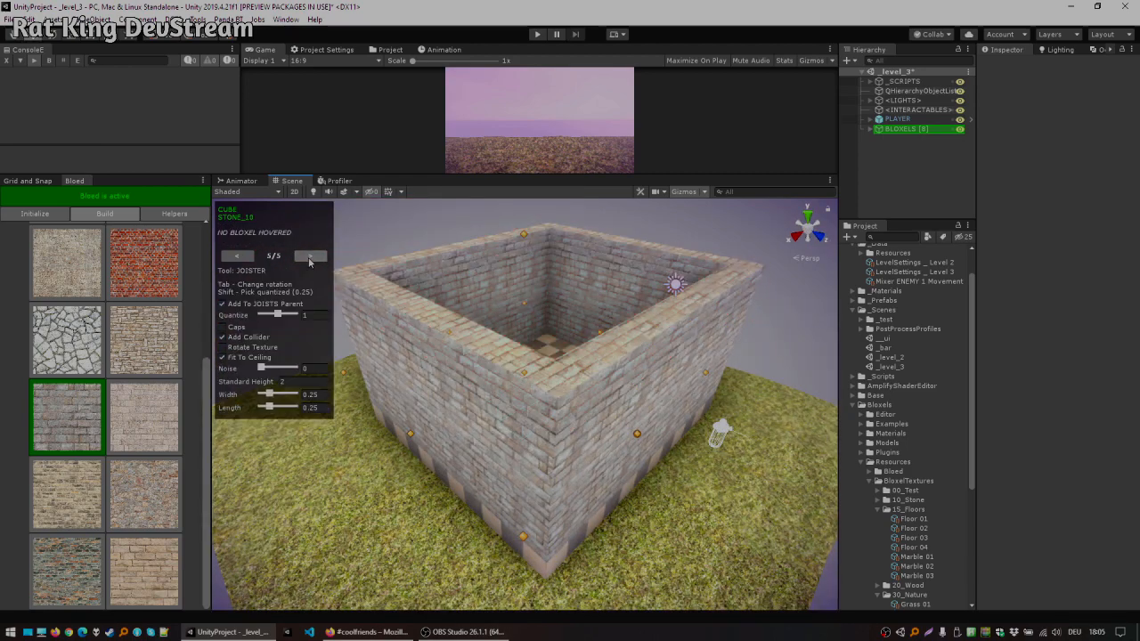
{"action": "left_click_drag", "start_coordinate": [509, 265], "coordinate": [506, 308], "text": "alt"}
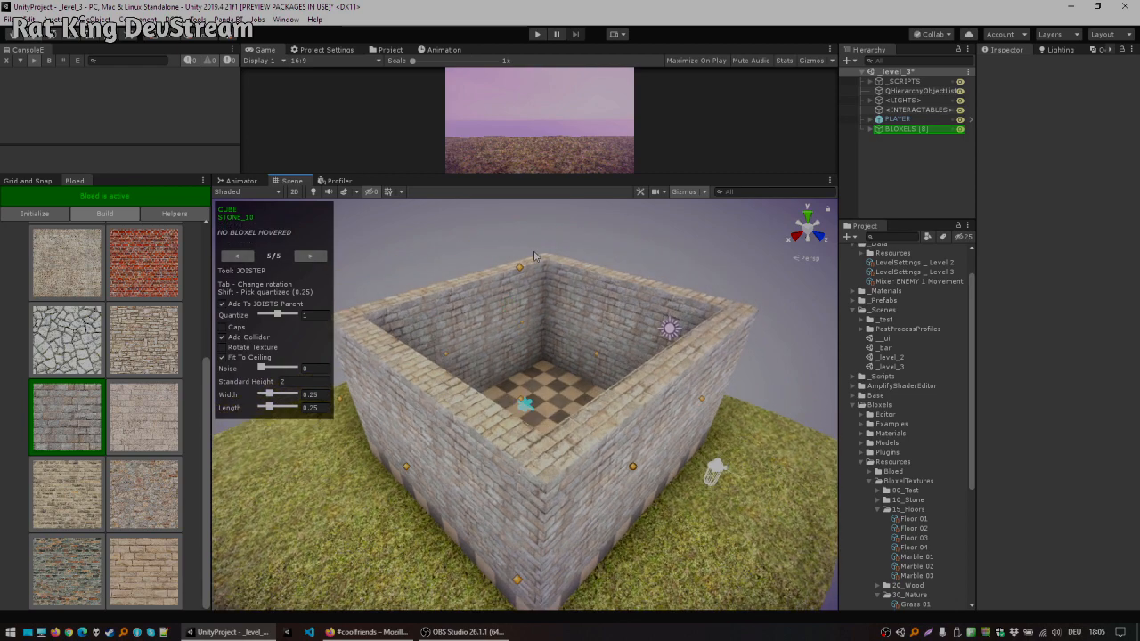
{"action": "left_click", "coordinate": [237, 256]}
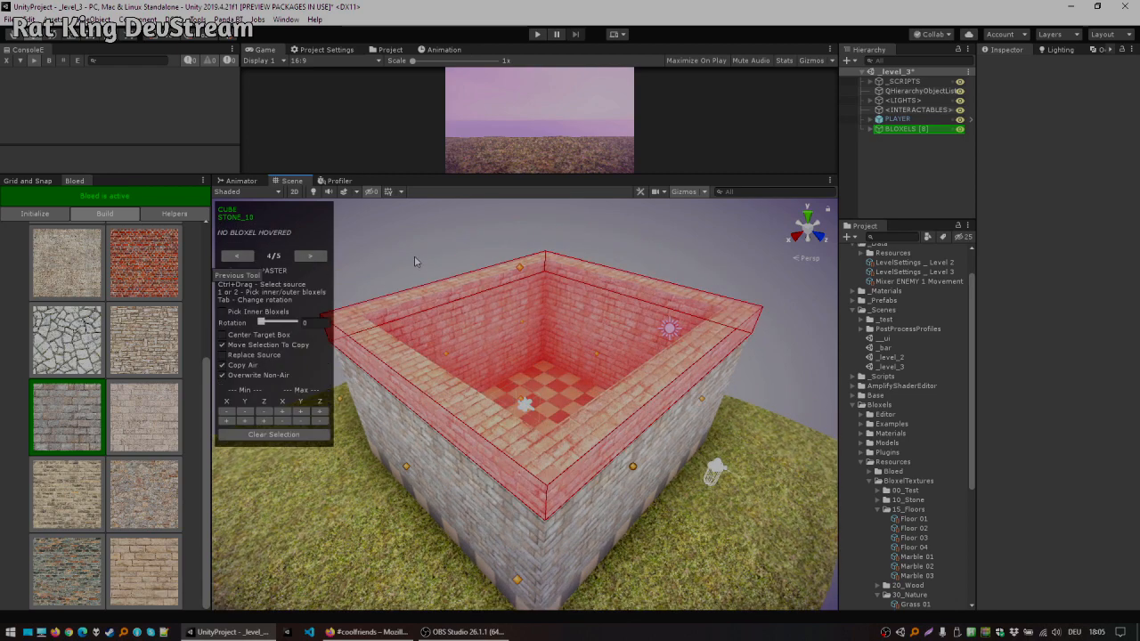
Step: Switch to the Cuboider tool, set a centered 9 × 1 × 9 cuboid and apply it across the top of the walls
{"action": "left_click", "coordinate": [237, 256]}
{"action": "left_click", "coordinate": [237, 256]}
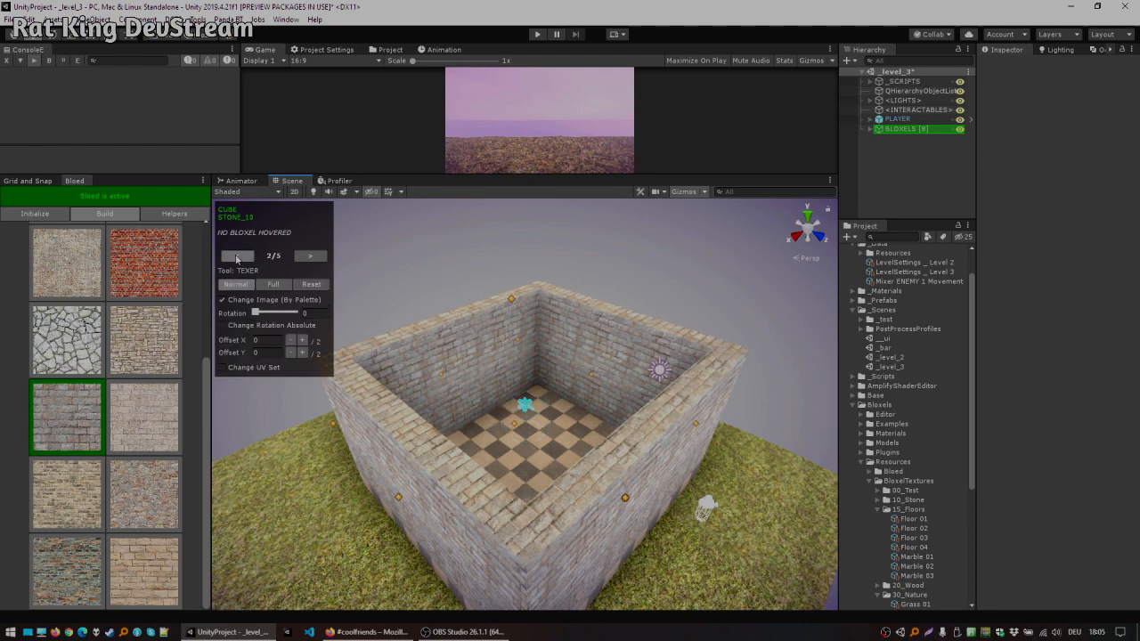
{"action": "left_click", "coordinate": [237, 257]}
{"action": "middle_click_drag", "start_coordinate": [520, 293], "coordinate": [494, 314]}
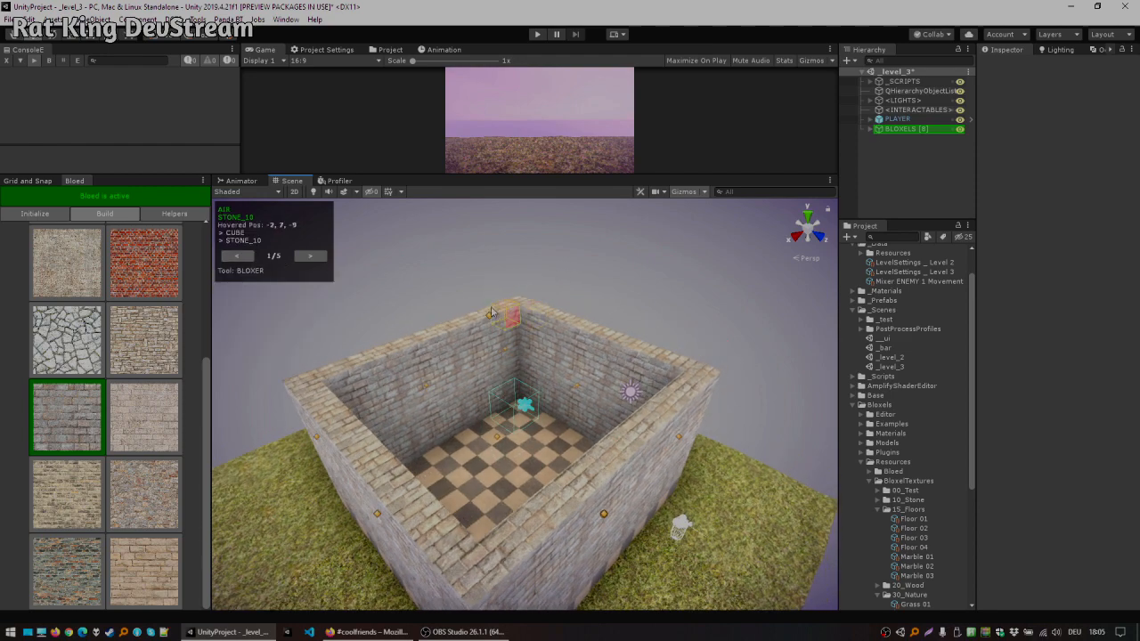
{"action": "left_click", "coordinate": [307, 256]}
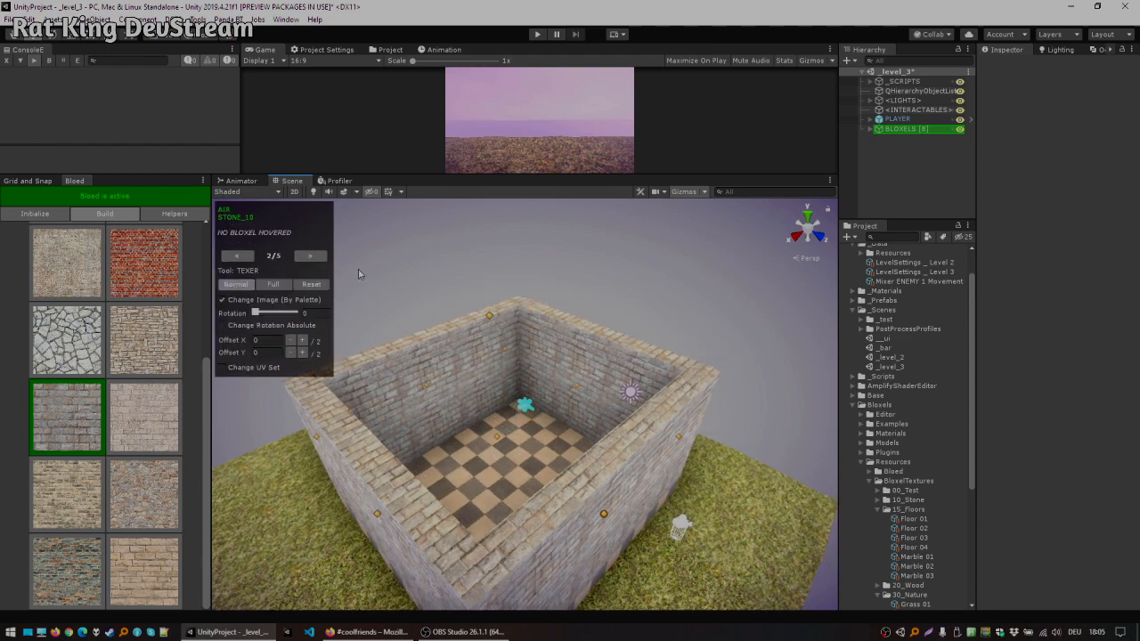
{"action": "scroll", "coordinate": [322, 268], "scroll_direction": "up", "scroll_amount": 5}
{"action": "left_click", "coordinate": [312, 256]}
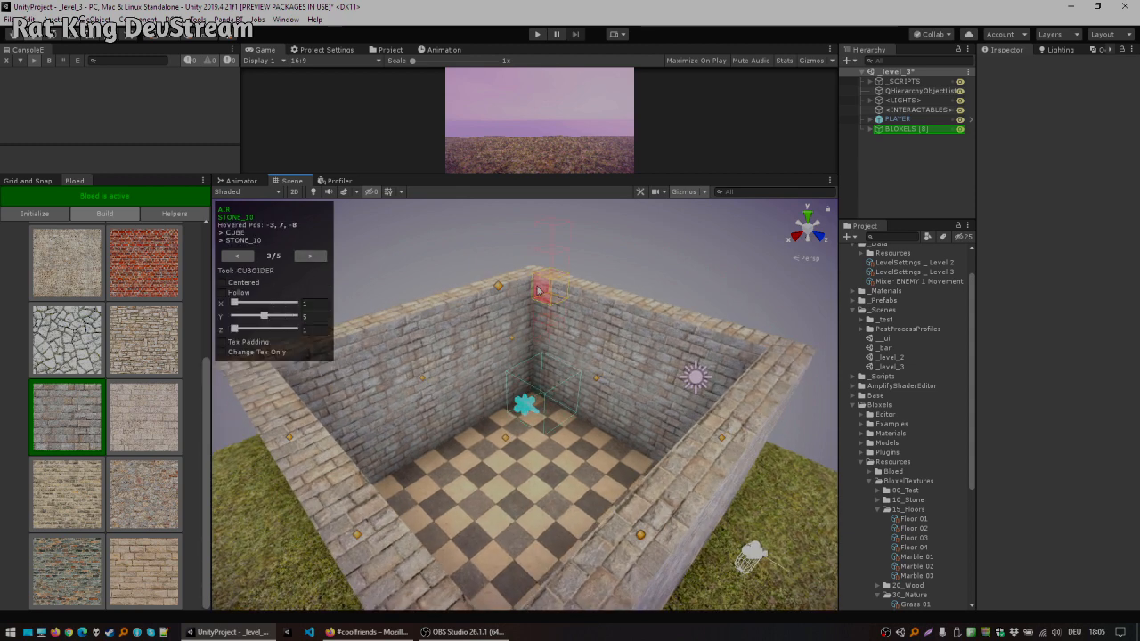
{"action": "left_click_drag", "start_coordinate": [277, 331], "coordinate": [294, 330]}
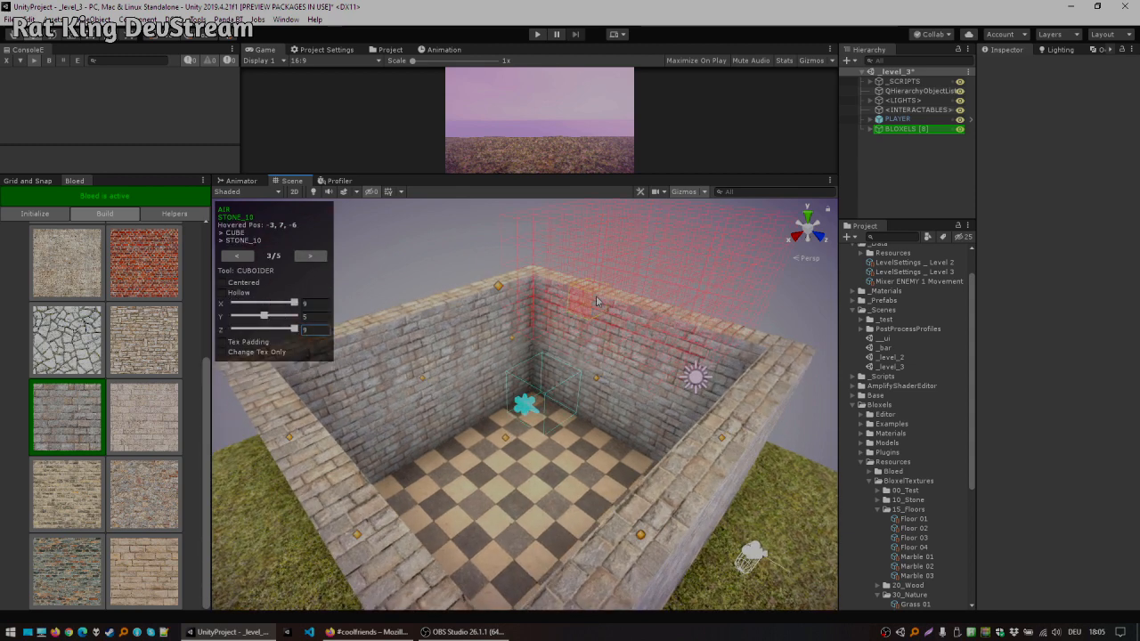
{"action": "left_click", "coordinate": [537, 283]}
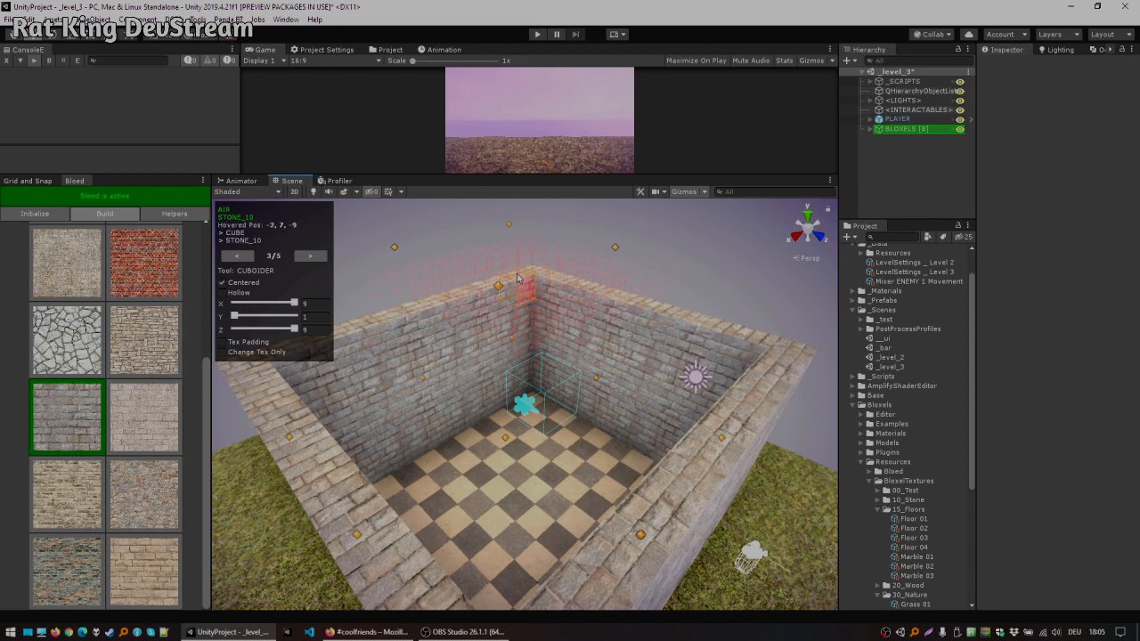
{"action": "scroll", "coordinate": [509, 279], "scroll_direction": "down", "scroll_amount": 3}
{"action": "scroll", "coordinate": [503, 375], "scroll_direction": "down", "scroll_amount": 2}
{"action": "left_click", "coordinate": [487, 416]}
{"action": "left_click", "coordinate": [721, 356]}
{"action": "left_click_drag", "start_coordinate": [645, 277], "coordinate": [566, 210], "text": "alt"}
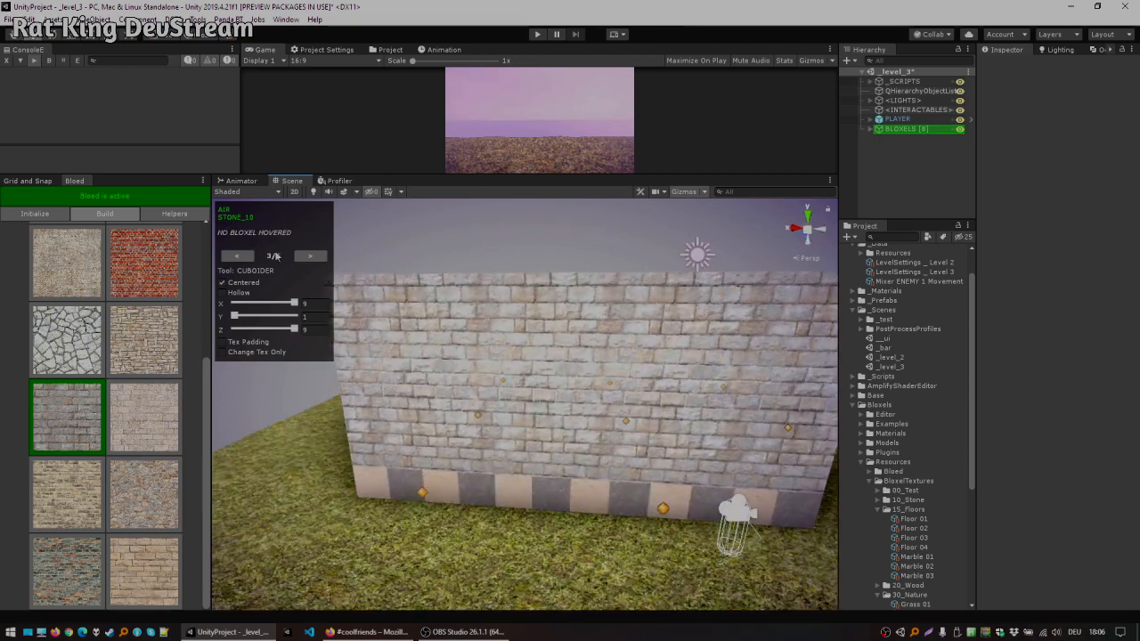
Step: Switch to the Bloxer, try carving an opening into the front wall and undo the last three edits
{"action": "left_click", "coordinate": [237, 256]}
{"action": "left_click", "coordinate": [237, 255]}
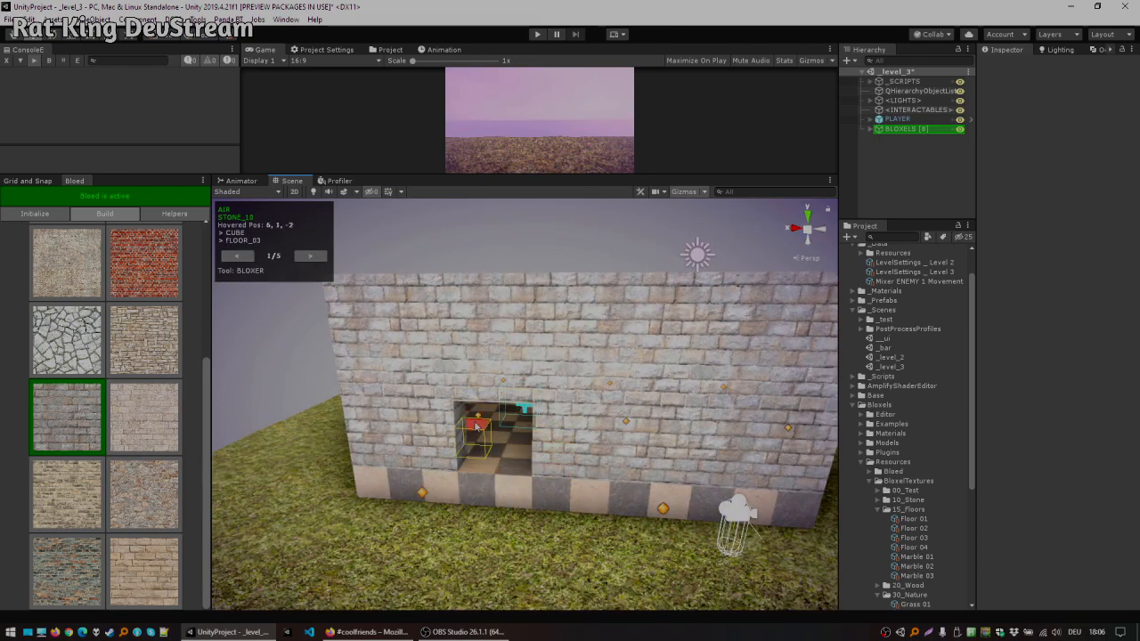
{"action": "left_click", "coordinate": [512, 394]}
{"action": "left_click_drag", "start_coordinate": [670, 396], "coordinate": [588, 405], "text": "alt"}
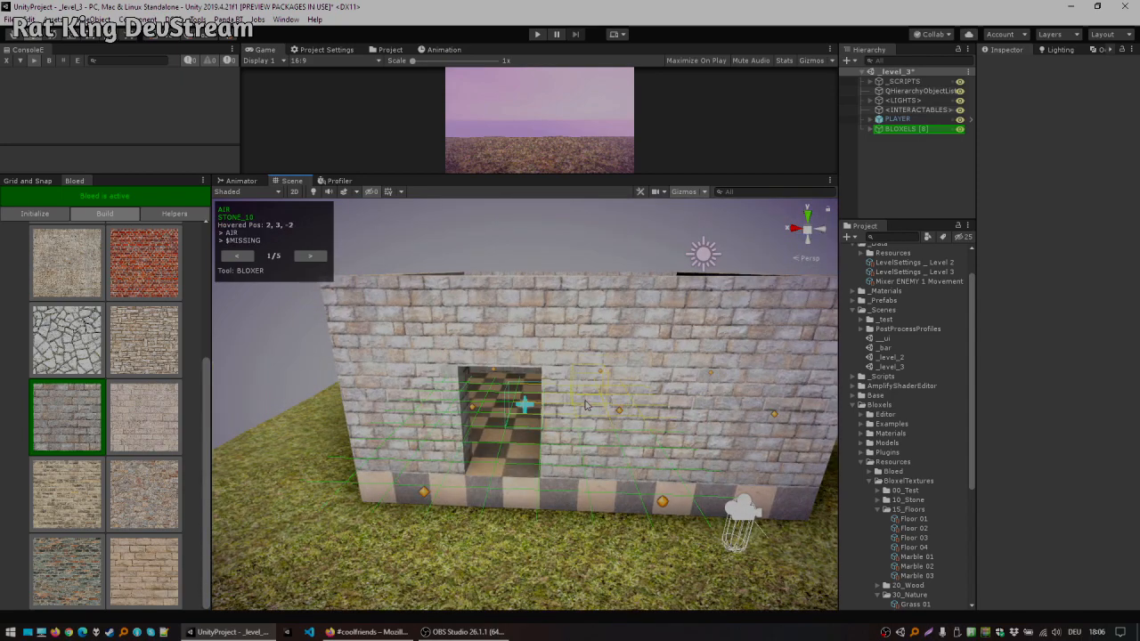
{"action": "key", "text": "ctrl+z"}
{"action": "key", "text": "ctrl+z"}
{"action": "key", "text": "ctrl+z"}
Step: Carve a doorway through a corner of the walls by removing stone blocks down to the floor
{"action": "left_click_drag", "start_coordinate": [575, 390], "coordinate": [653, 376], "text": "alt"}
{"action": "left_click_drag", "start_coordinate": [426, 396], "coordinate": [502, 438], "text": "alt"}
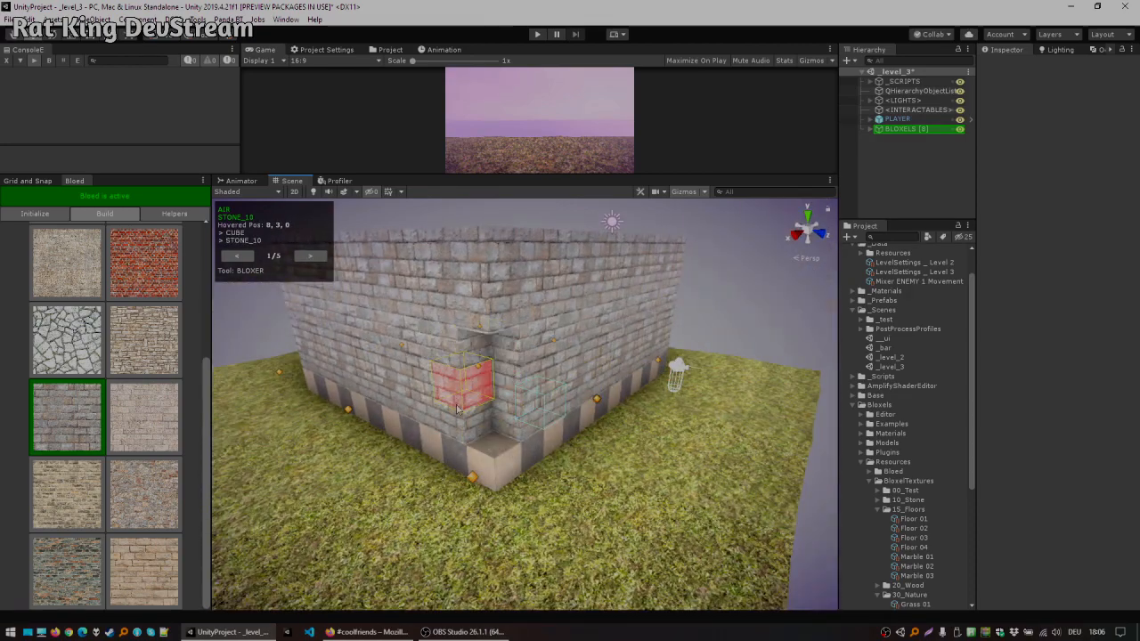
{"action": "left_click", "coordinate": [462, 401]}
{"action": "left_click", "coordinate": [469, 355]}
{"action": "left_click", "coordinate": [529, 402]}
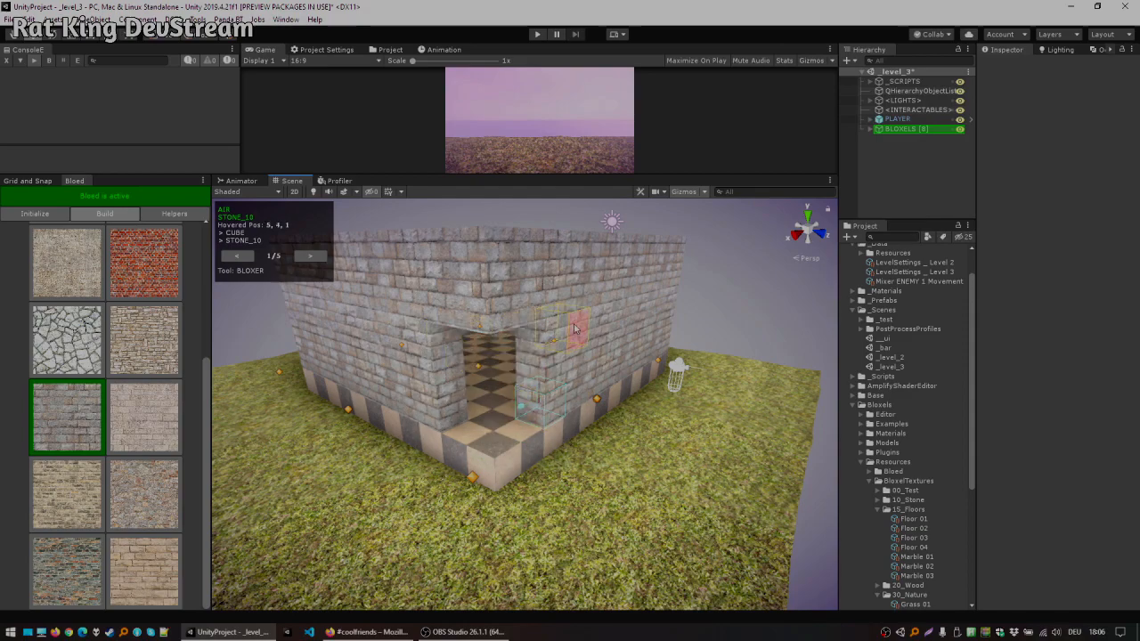
{"action": "left_click_drag", "start_coordinate": [487, 328], "coordinate": [623, 349], "text": "alt"}
{"action": "scroll", "coordinate": [584, 358], "scroll_direction": "up", "scroll_amount": 2}
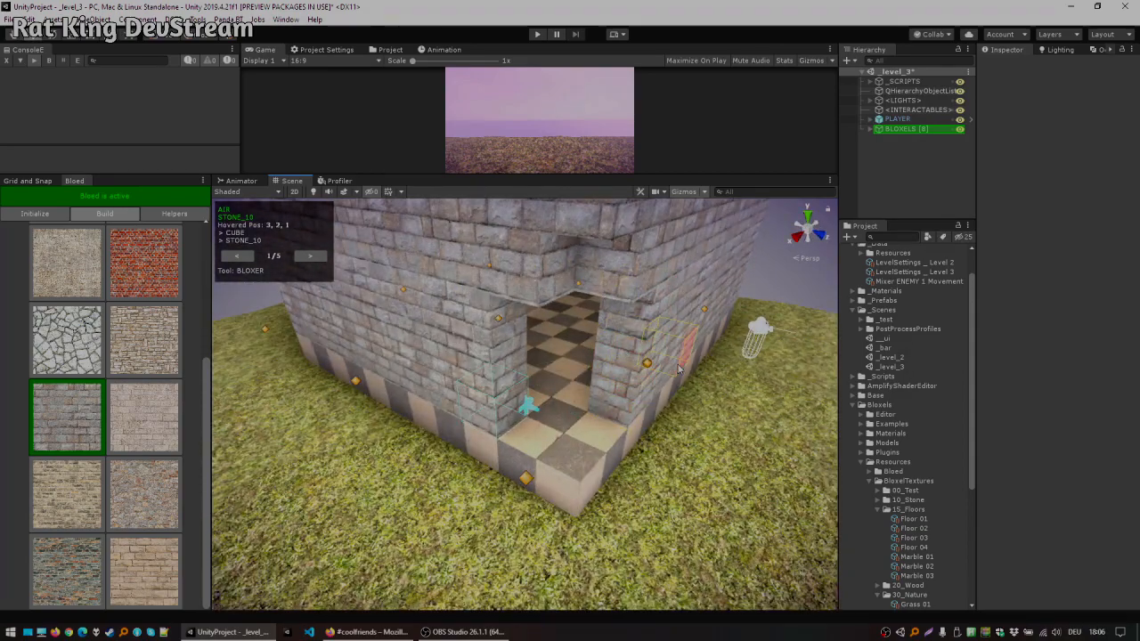
{"action": "left_click", "coordinate": [627, 372]}
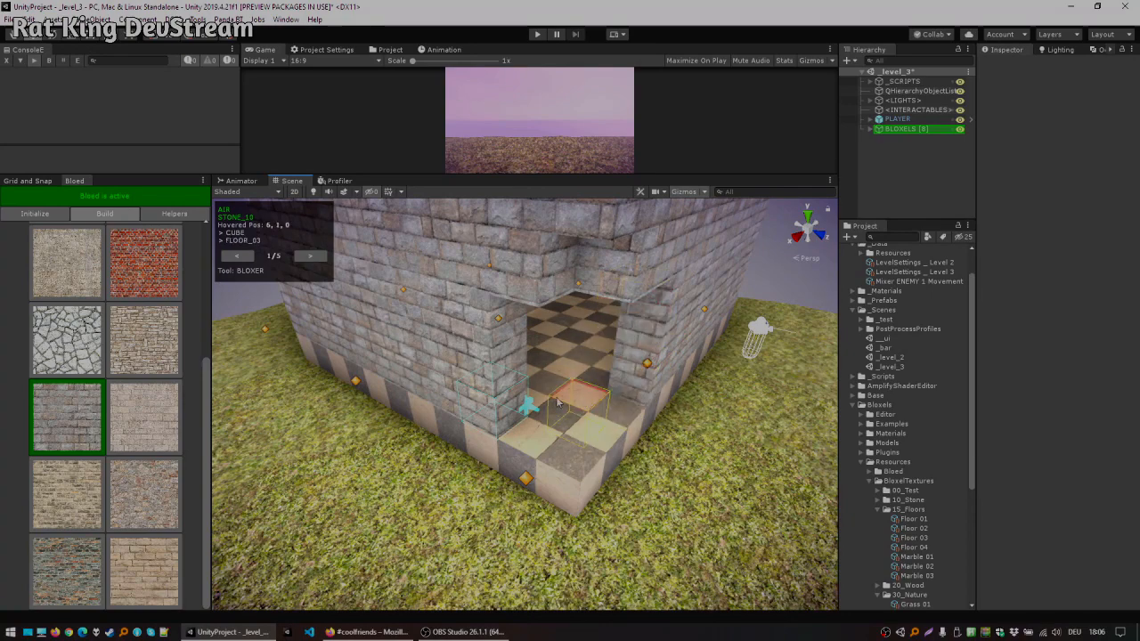
{"action": "left_click", "coordinate": [494, 361]}
{"action": "left_click_drag", "start_coordinate": [645, 400], "coordinate": [531, 348], "text": "alt"}
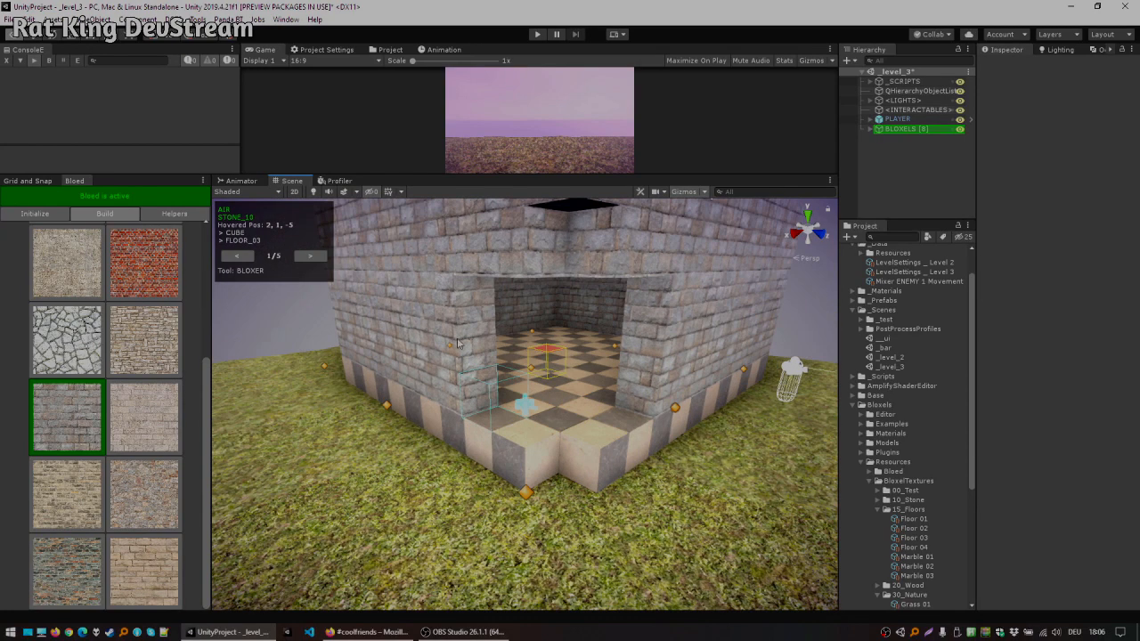
Step: Switch the bloxel types to SLOPES and select the Corner type
{"action": "scroll", "coordinate": [76, 267], "scroll_direction": "up", "scroll_amount": 5}
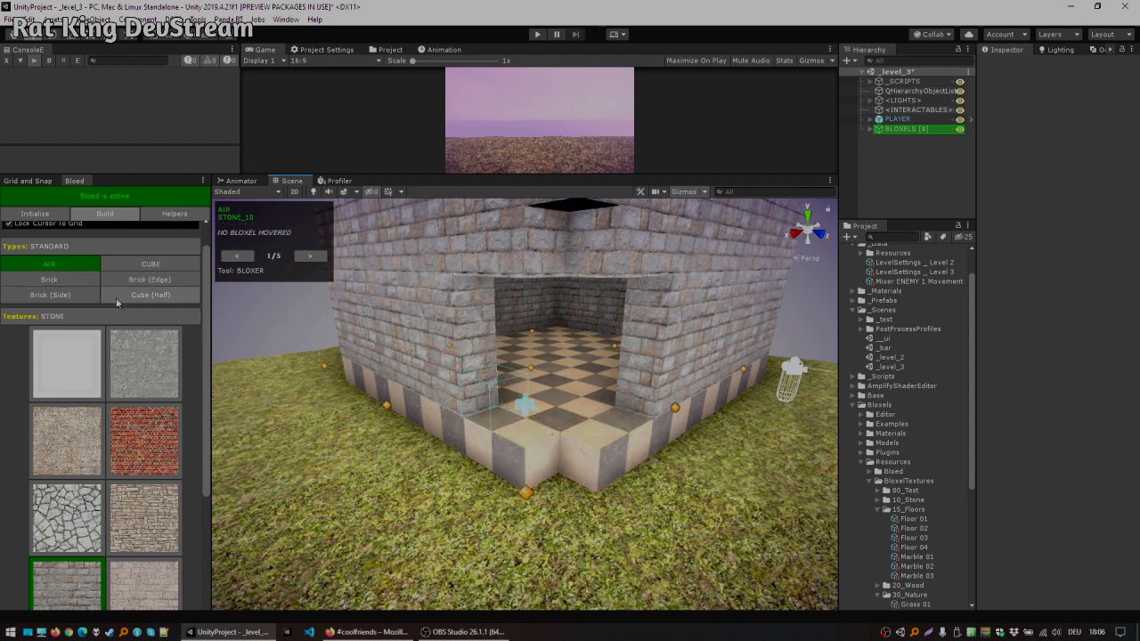
{"action": "left_click", "coordinate": [97, 246]}
{"action": "left_click", "coordinate": [70, 278]}
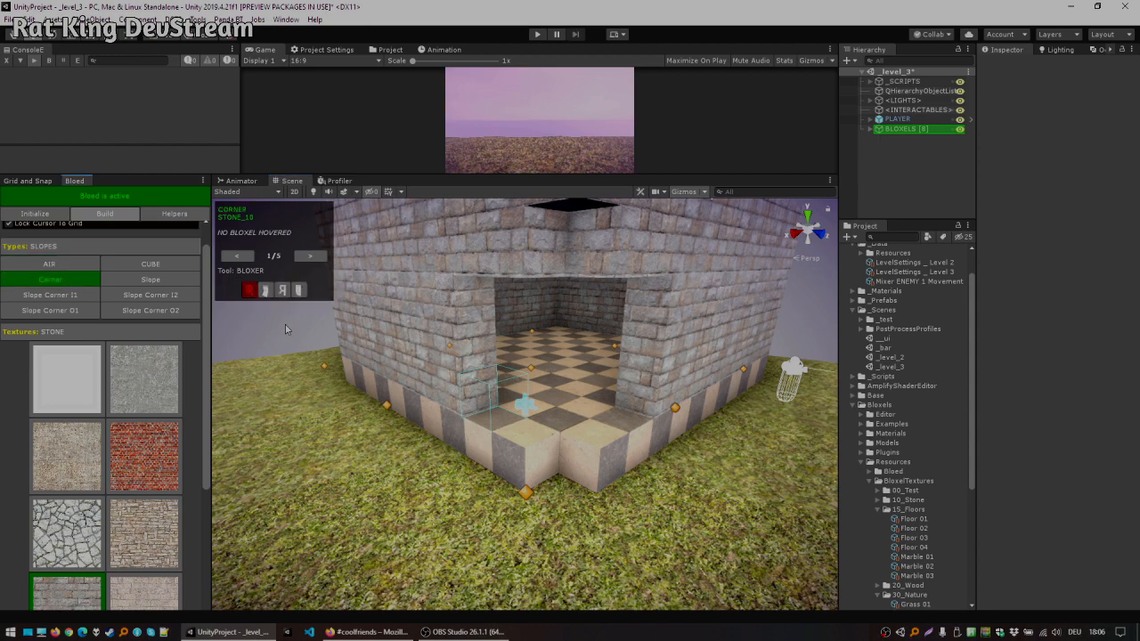
Step: Place Corner slope pieces along the right edge of the corner doorway
{"action": "left_click", "coordinate": [552, 459]}
{"action": "scroll", "coordinate": [595, 405], "scroll_direction": "up", "scroll_amount": 3}
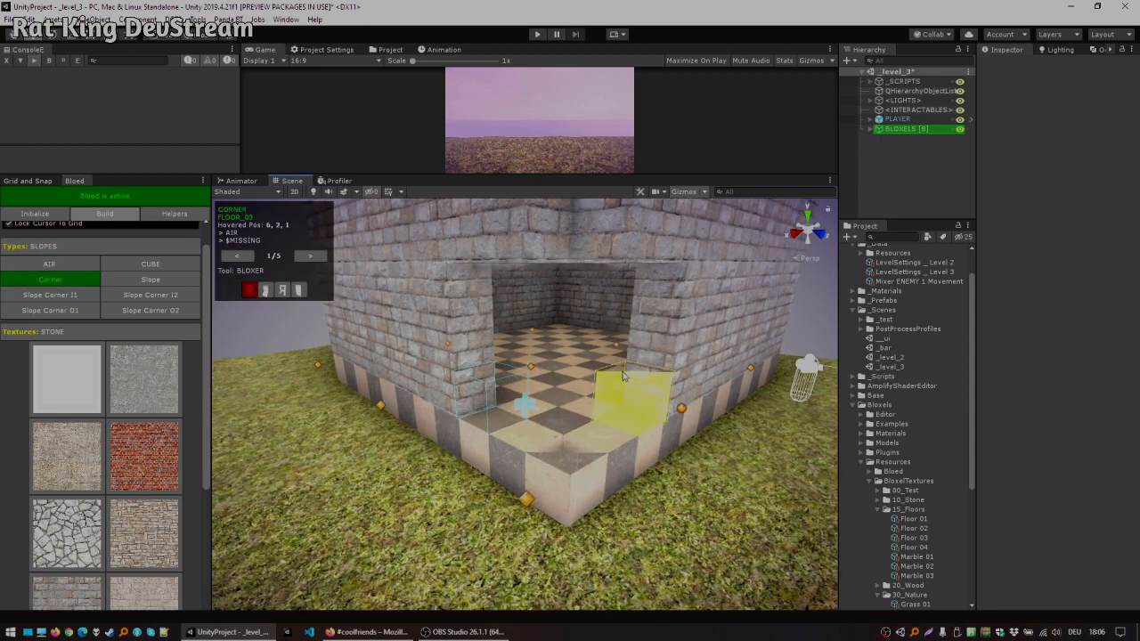
{"action": "left_click_drag", "start_coordinate": [637, 364], "coordinate": [538, 376], "text": "alt"}
{"action": "scroll", "coordinate": [538, 358], "scroll_direction": "up", "scroll_amount": 2}
{"action": "scroll", "coordinate": [538, 376], "scroll_direction": "down", "scroll_amount": 2}
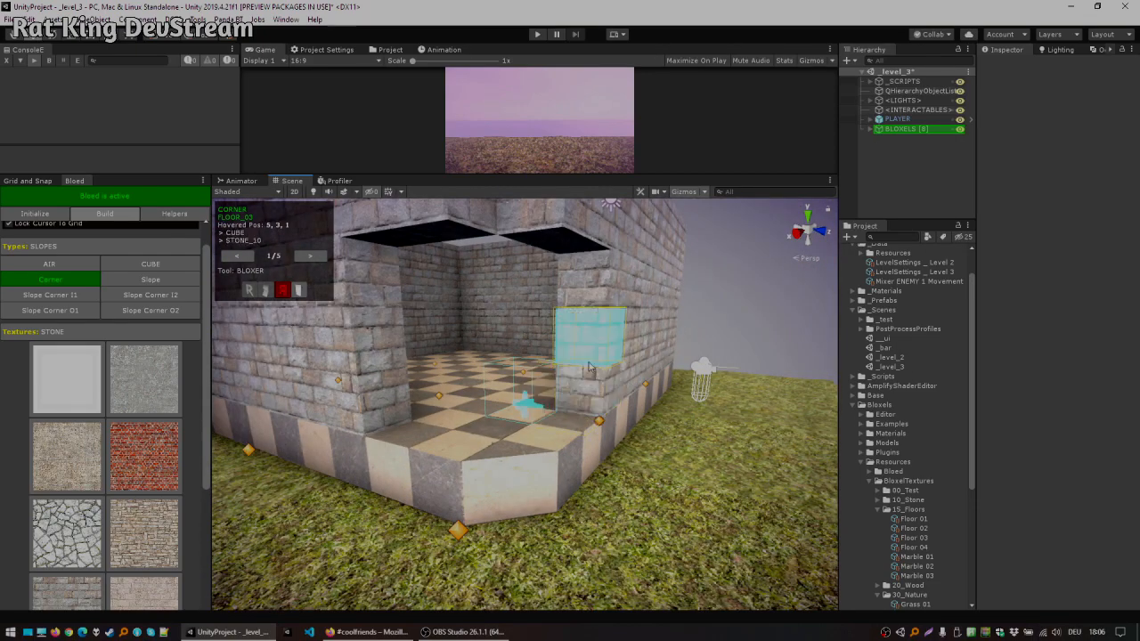
{"action": "left_click_drag", "start_coordinate": [659, 334], "coordinate": [524, 402], "text": "alt"}
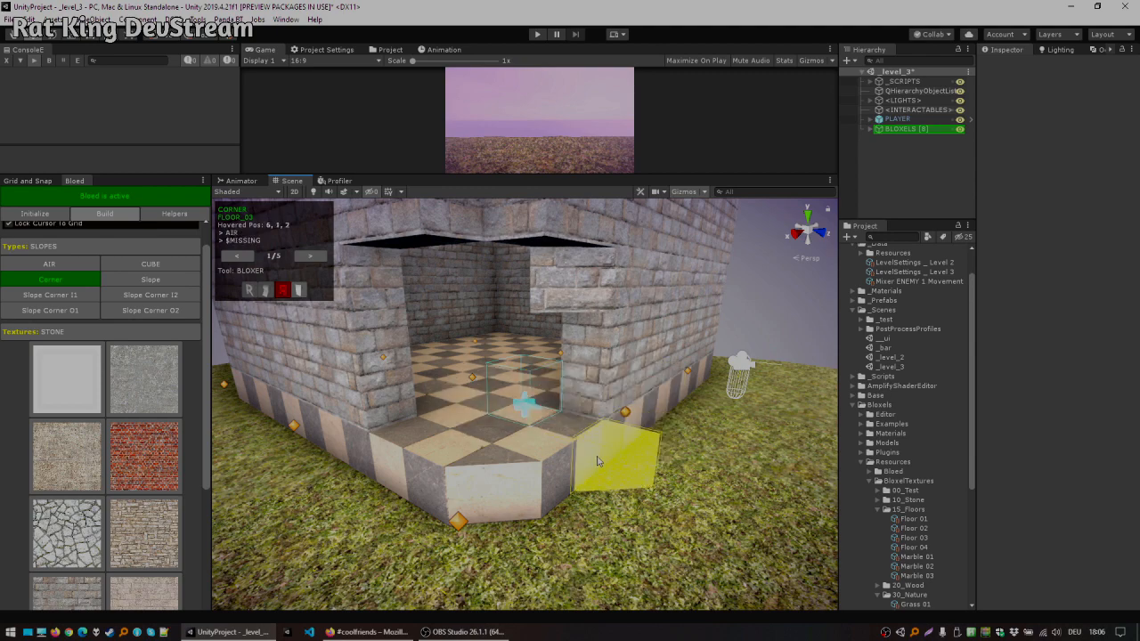
{"action": "left_click_drag", "start_coordinate": [615, 464], "coordinate": [576, 430], "text": "alt"}
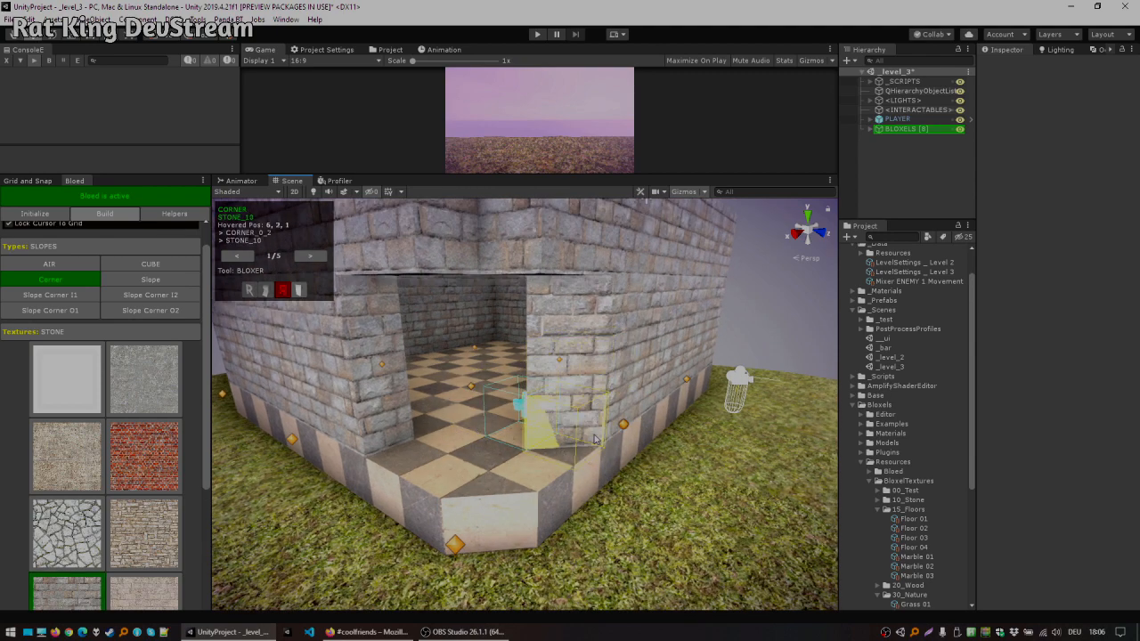
Step: Place Corner slope pieces down the left edge of the doorway
{"action": "left_click", "coordinate": [369, 325]}
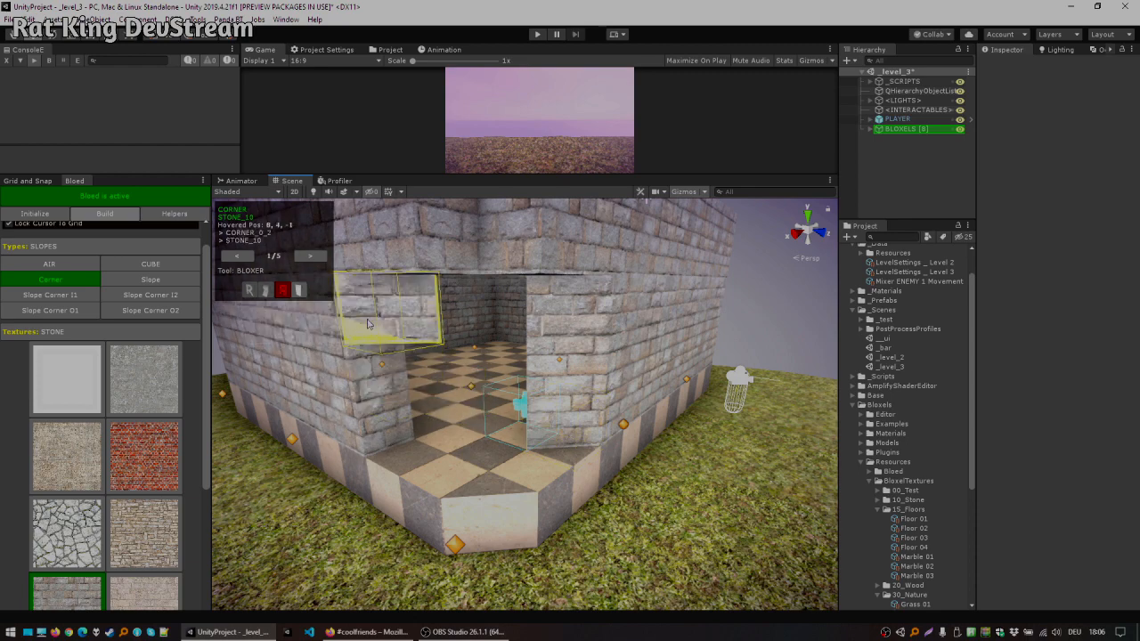
{"action": "left_click", "coordinate": [379, 376]}
{"action": "left_click", "coordinate": [386, 428]}
{"action": "middle_click_drag", "start_coordinate": [529, 379], "coordinate": [526, 451]}
{"action": "left_click", "coordinate": [457, 415]}
{"action": "left_click_drag", "start_coordinate": [472, 415], "coordinate": [626, 384], "text": "alt"}
{"action": "middle_click_drag", "start_coordinate": [626, 384], "coordinate": [632, 395]}
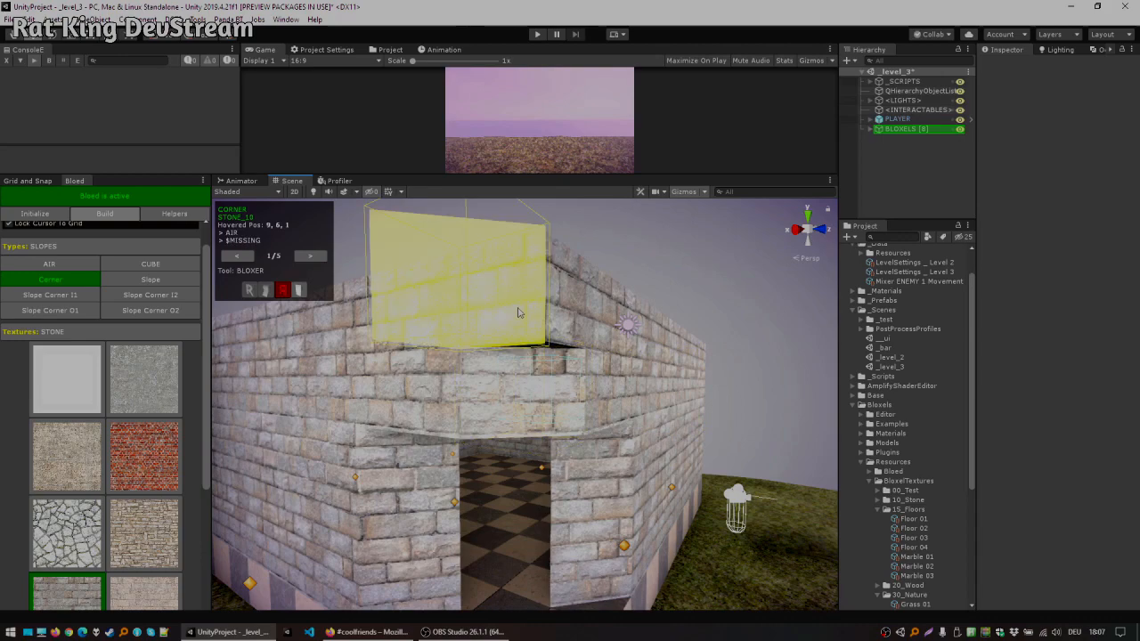
Step: Switch to AIR and remove the stone block columns on both sides of the front doorway to widen it
{"action": "left_click", "coordinate": [530, 316], "text": "shift"}
{"action": "left_click_drag", "start_coordinate": [715, 467], "coordinate": [383, 355], "text": "alt"}
{"action": "scroll", "coordinate": [738, 395], "scroll_direction": "down", "scroll_amount": 3}
{"action": "left_click", "coordinate": [314, 192]}
{"action": "left_click", "coordinate": [315, 194]}
{"action": "scroll", "coordinate": [588, 360], "scroll_direction": "up", "scroll_amount": 3}
{"action": "key", "text": "x"}
{"action": "left_click", "coordinate": [559, 356]}
{"action": "left_click", "coordinate": [559, 426]}
{"action": "left_click", "coordinate": [548, 481]}
{"action": "left_click", "coordinate": [365, 356]}
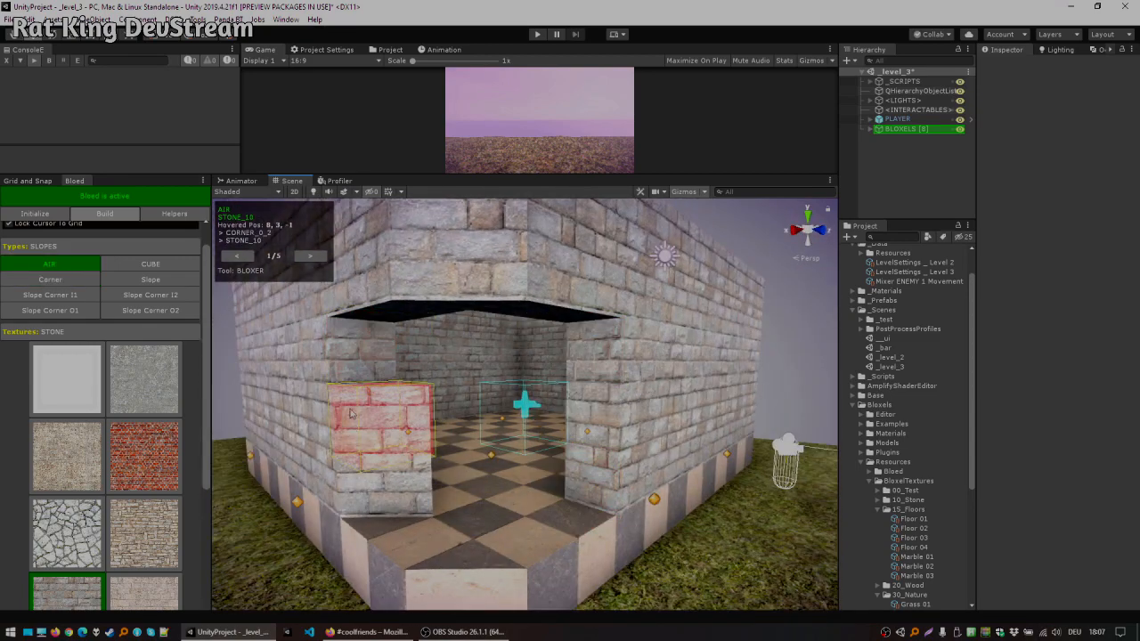
{"action": "left_click", "coordinate": [350, 414]}
{"action": "left_click", "coordinate": [365, 479]}
Step: Remove further block columns on both sides of the opening to widen the doorway from inside
{"action": "left_click_drag", "start_coordinate": [550, 360], "coordinate": [580, 358], "text": "alt"}
{"action": "scroll", "coordinate": [490, 358], "scroll_direction": "up", "scroll_amount": 2}
{"action": "left_click", "coordinate": [392, 308]}
{"action": "left_click", "coordinate": [390, 392]}
{"action": "left_click", "coordinate": [397, 472]}
{"action": "left_click", "coordinate": [767, 325]}
{"action": "left_click", "coordinate": [753, 392]}
{"action": "left_click", "coordinate": [750, 464]}
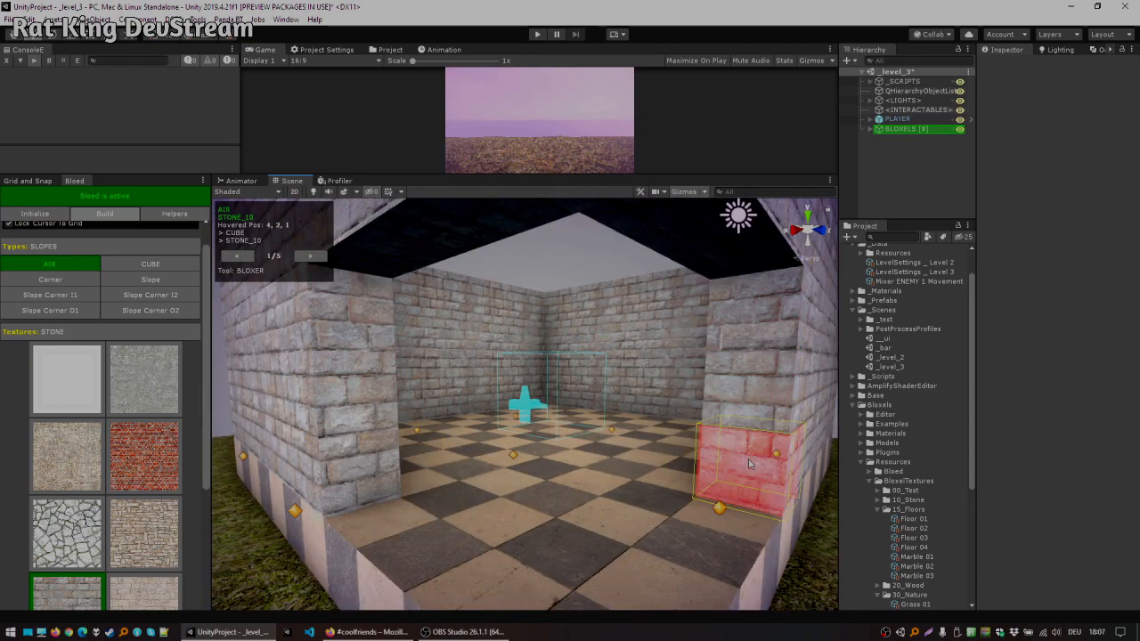
{"action": "scroll", "coordinate": [750, 464], "scroll_direction": "down", "scroll_amount": 3}
{"action": "left_click_drag", "start_coordinate": [688, 349], "coordinate": [680, 371], "text": "alt"}
Step: Switch back to the Corner slope and place corner pieces down both edges of the widened doorway
{"action": "key", "text": "x"}
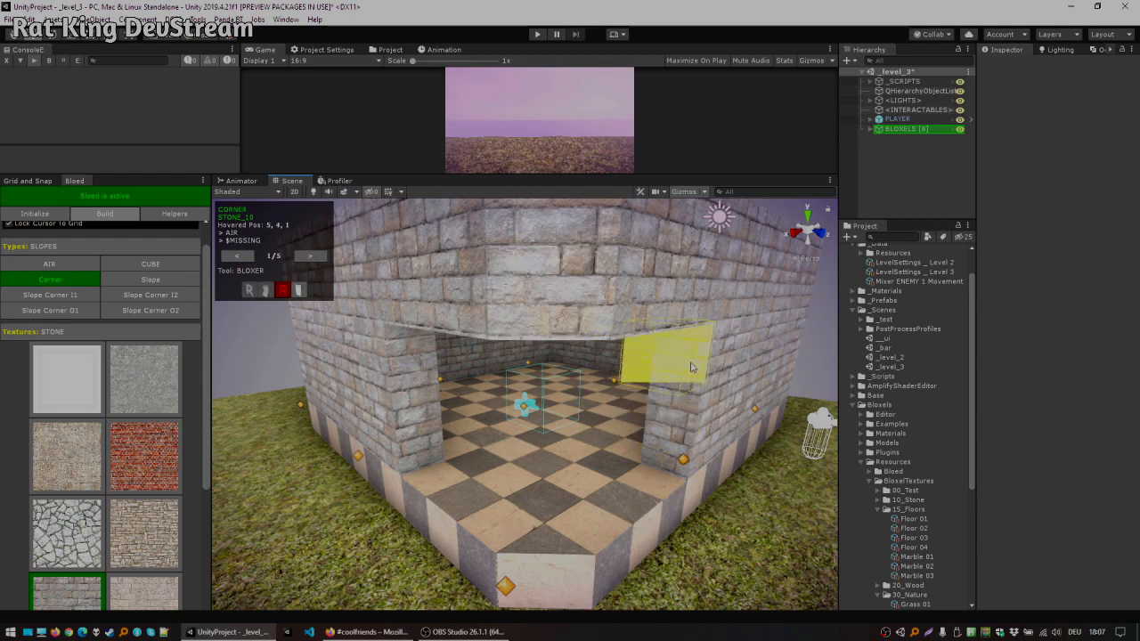
{"action": "left_click", "coordinate": [692, 367]}
{"action": "left_click", "coordinate": [679, 407]}
{"action": "left_click", "coordinate": [668, 453]}
{"action": "left_click", "coordinate": [429, 361]}
{"action": "left_click", "coordinate": [431, 403]}
{"action": "left_click", "coordinate": [432, 440]}
Step: Place Corner slope pieces along the inner edges of the doorway from inside the room
{"action": "left_click_drag", "start_coordinate": [679, 362], "coordinate": [191, 486], "text": "alt"}
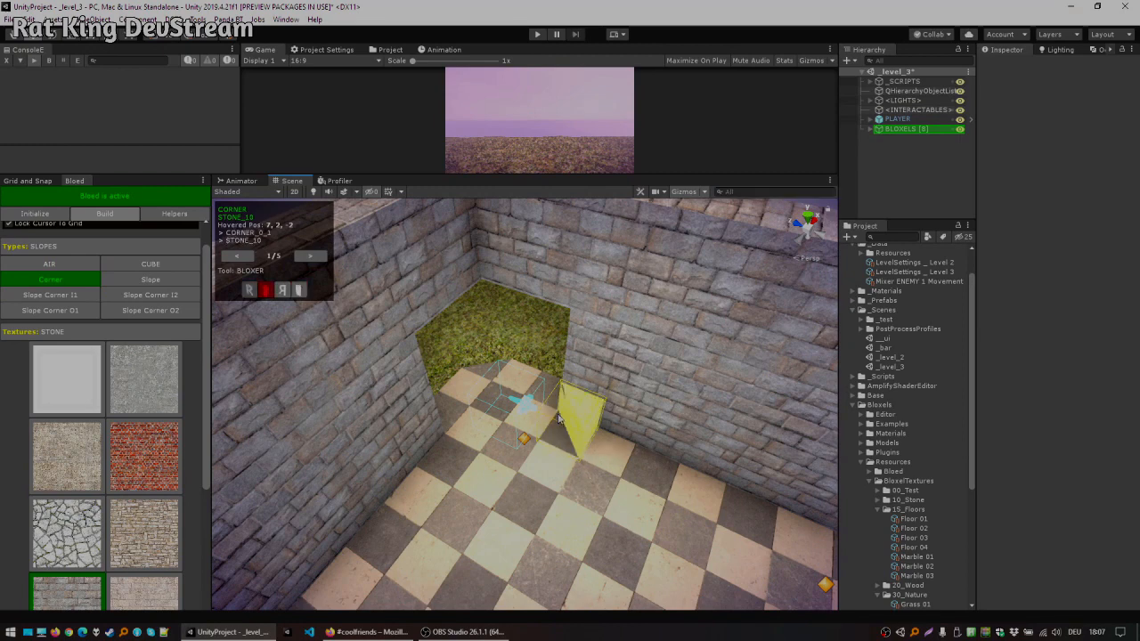
{"action": "left_click", "coordinate": [583, 370]}
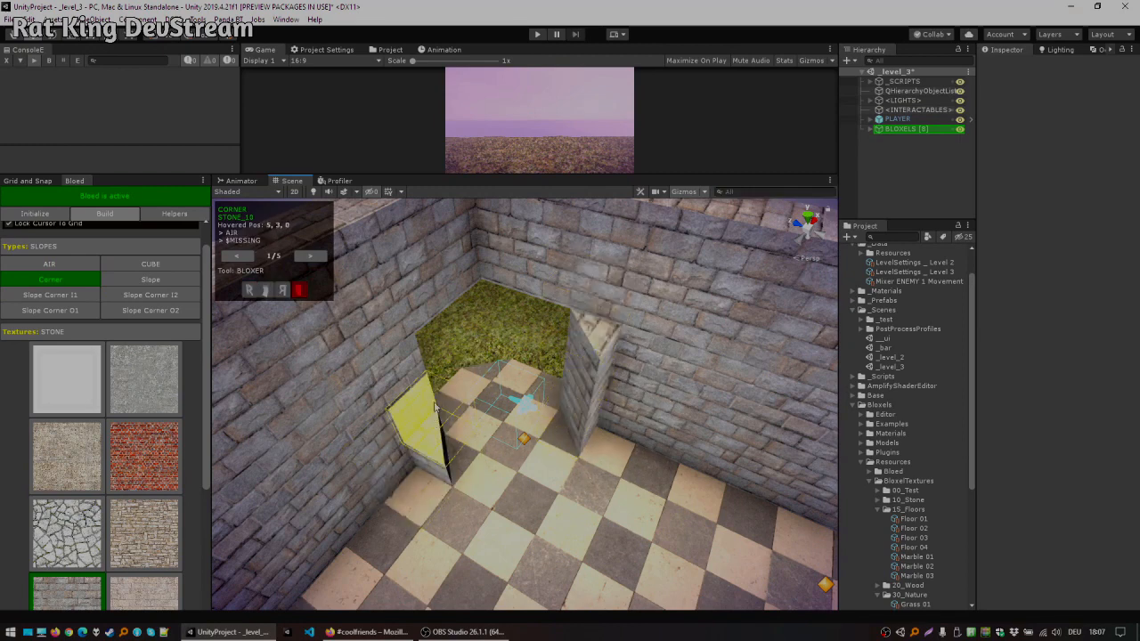
{"action": "left_click", "coordinate": [434, 406]}
{"action": "left_click", "coordinate": [407, 486]}
{"action": "left_click", "coordinate": [397, 443]}
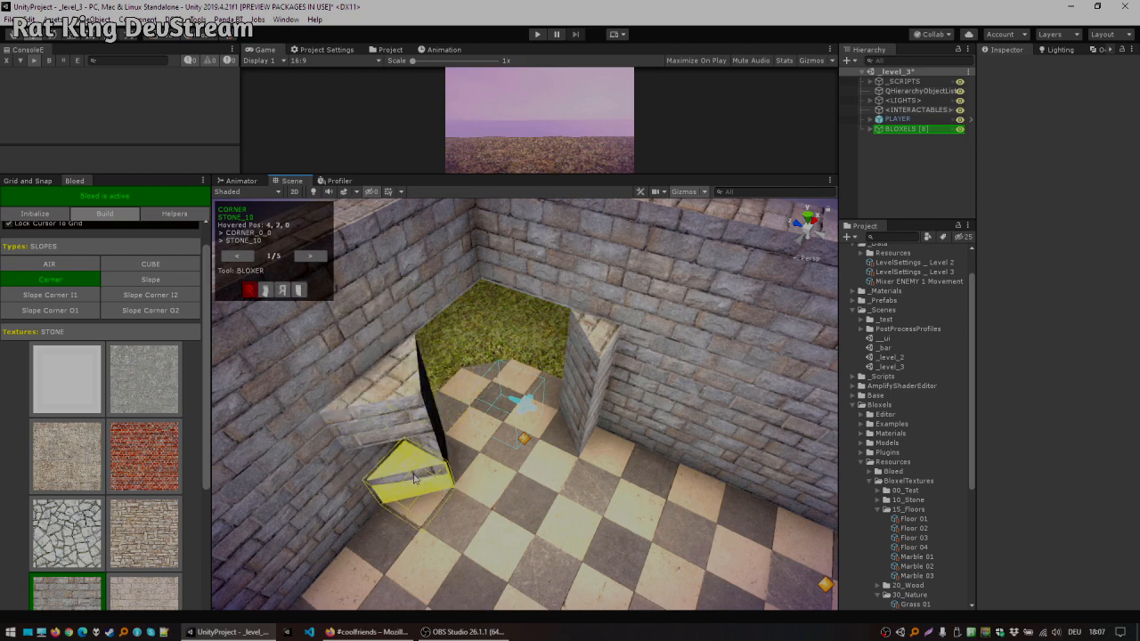
{"action": "left_click", "coordinate": [637, 378]}
{"action": "left_click_drag", "start_coordinate": [545, 419], "coordinate": [610, 366], "text": "alt"}
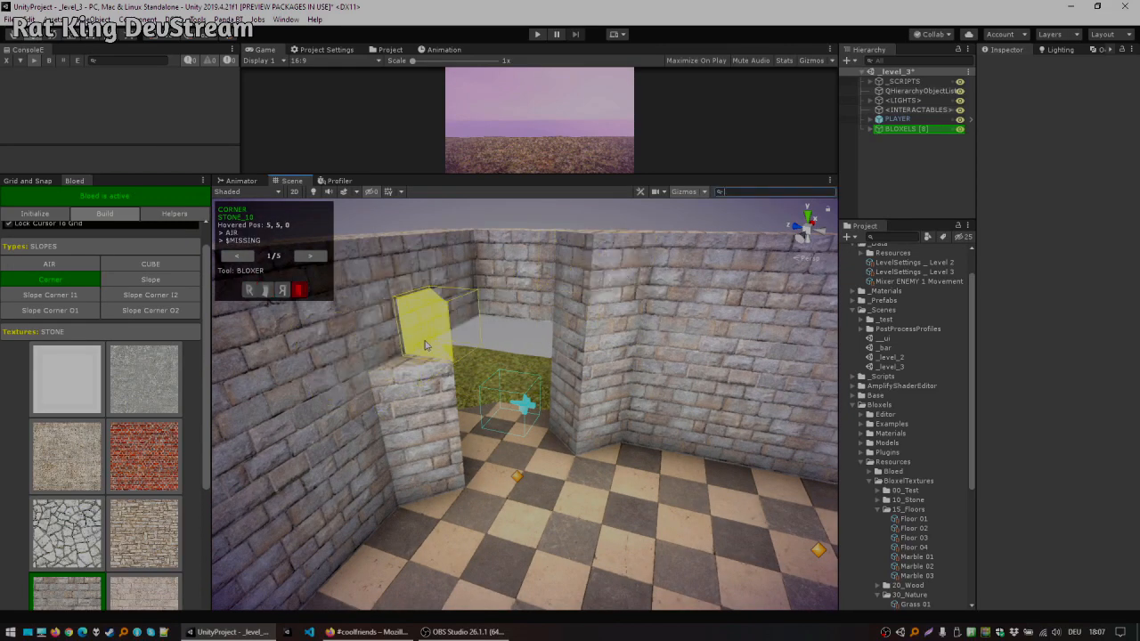
{"action": "left_click_drag", "start_coordinate": [429, 333], "coordinate": [424, 343], "text": "alt"}
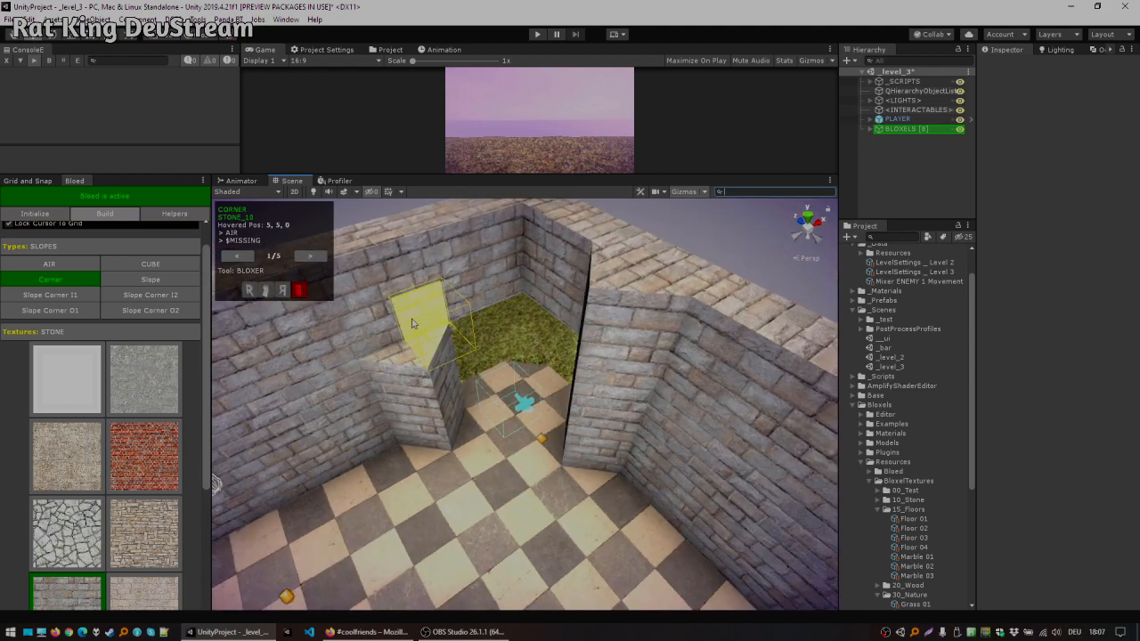
{"action": "left_click", "coordinate": [412, 322]}
{"action": "left_click", "coordinate": [411, 303]}
Step: Place a corner piece on the checkered floor, undo the one stacked on it, and select the Slope Corner O2 type
{"action": "right_click_drag", "start_coordinate": [482, 396], "coordinate": [554, 451]}
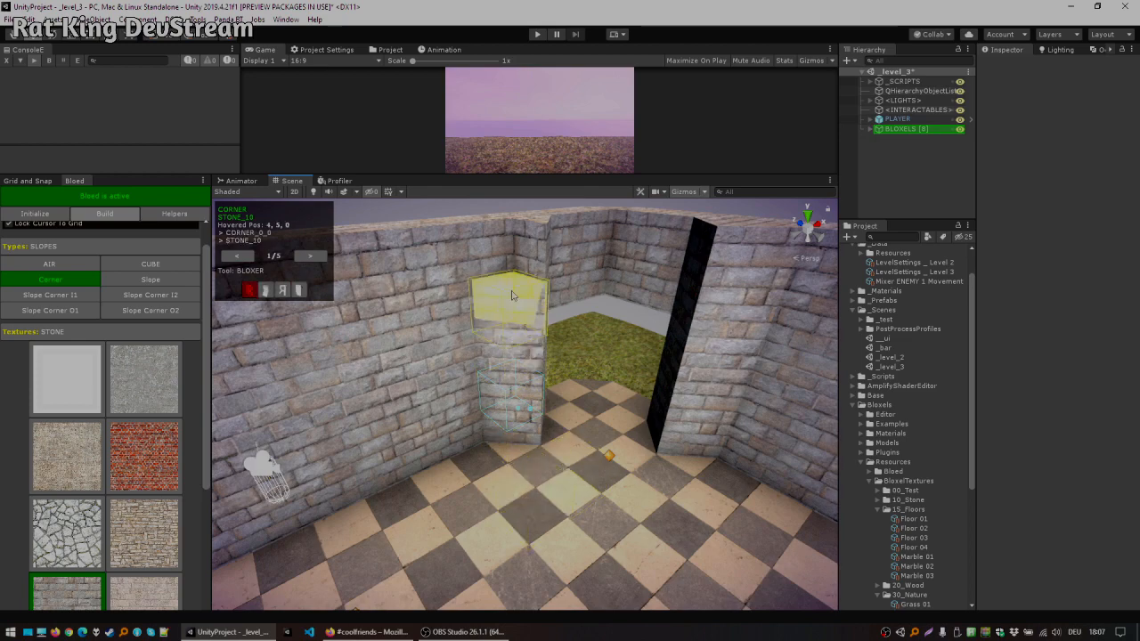
{"action": "middle_click_drag", "start_coordinate": [579, 422], "coordinate": [492, 356]}
{"action": "scroll", "coordinate": [490, 365], "scroll_direction": "down", "scroll_amount": 3}
{"action": "left_click_drag", "start_coordinate": [490, 369], "coordinate": [420, 513], "text": "alt"}
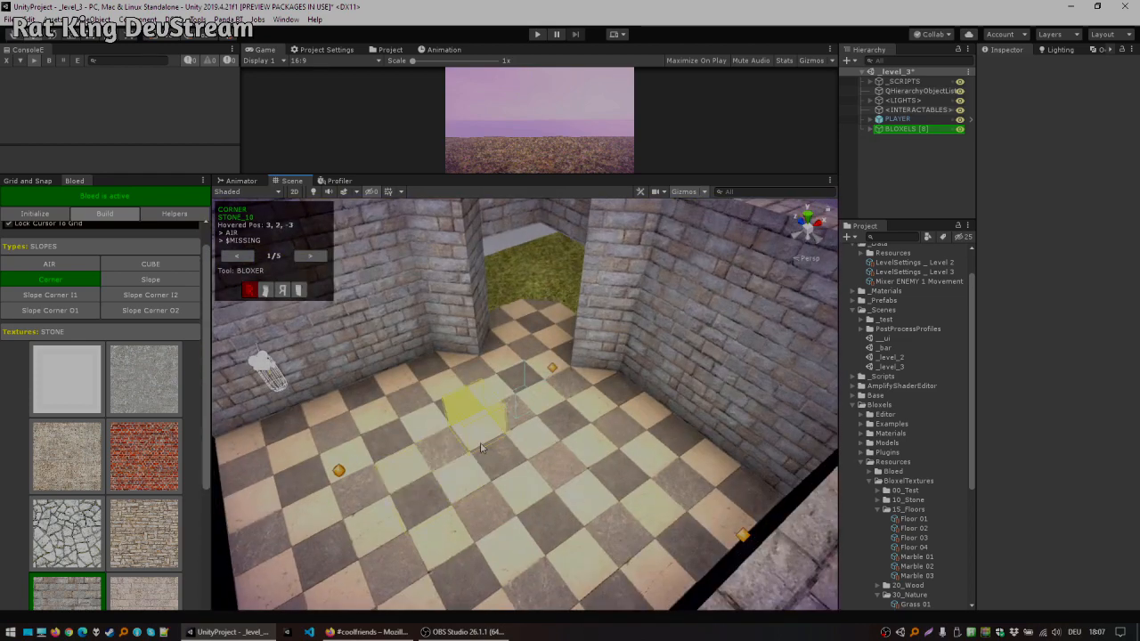
{"action": "left_click", "coordinate": [574, 478]}
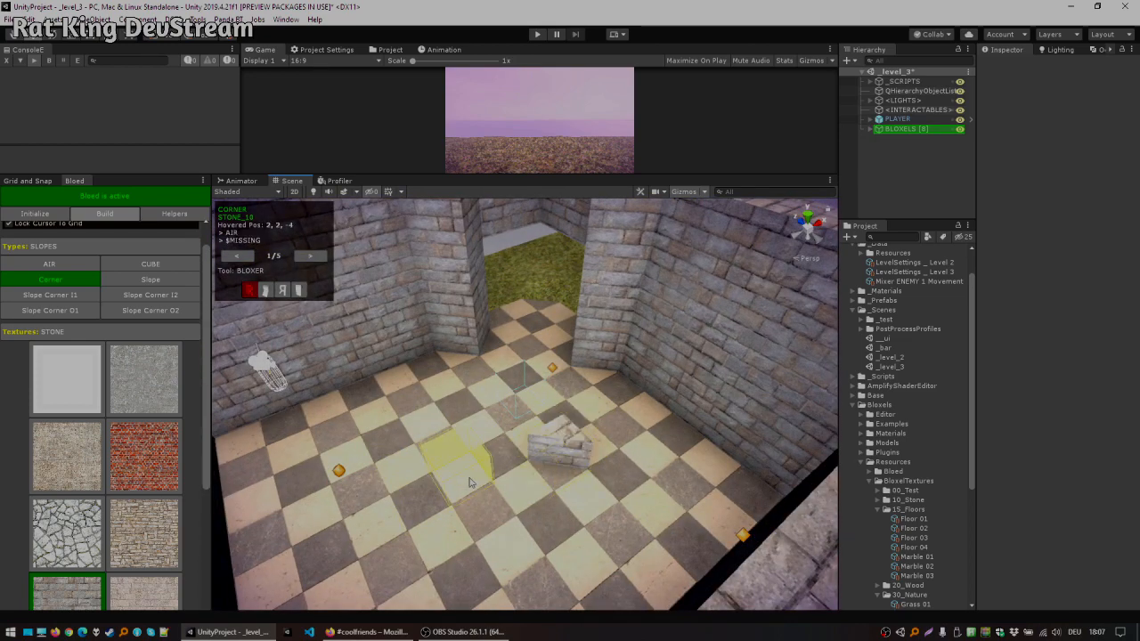
{"action": "left_click", "coordinate": [548, 420]}
{"action": "key", "text": "ctrl+z"}
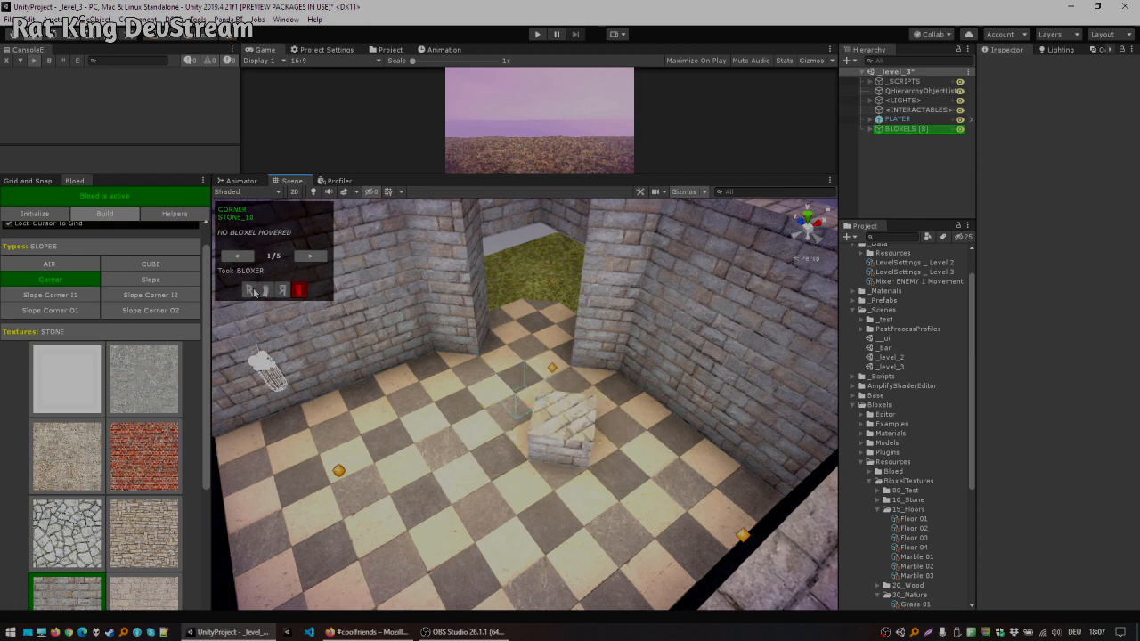
{"action": "left_click", "coordinate": [164, 299]}
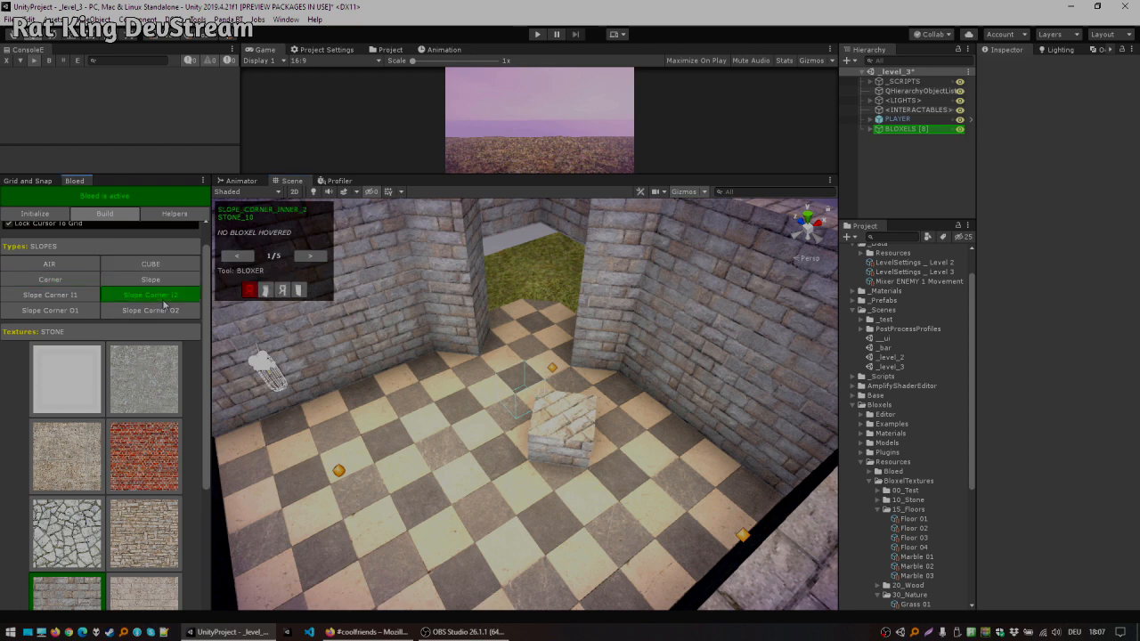
Step: Switch to the Slope type, try laying a run of slopes on the checkered floor, and undo it
{"action": "left_click", "coordinate": [89, 295]}
{"action": "left_click", "coordinate": [129, 280]}
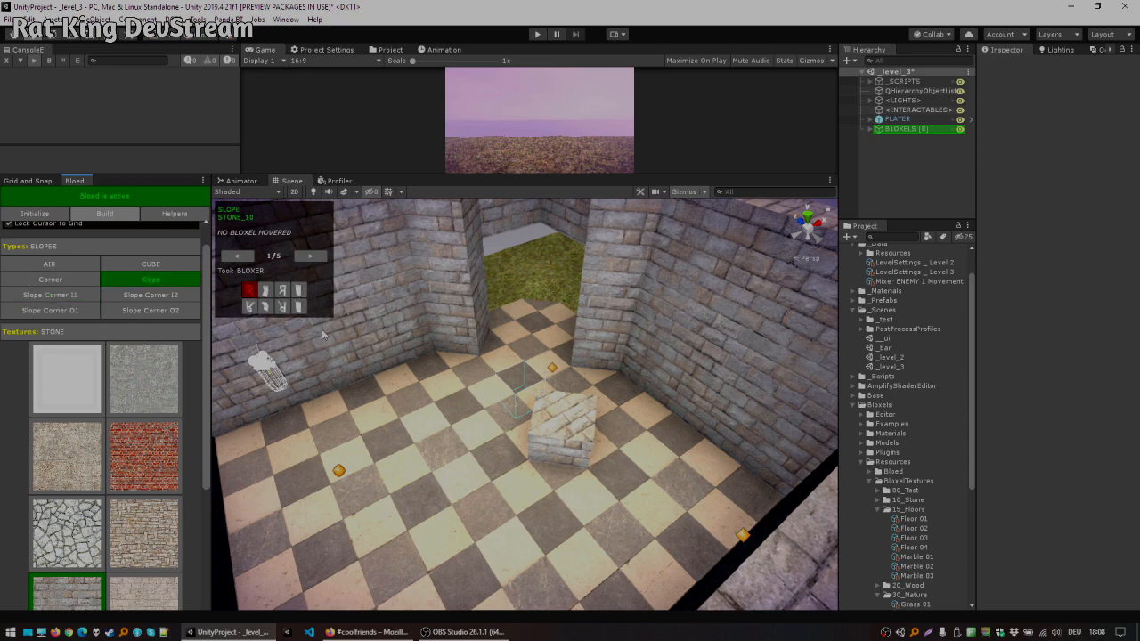
{"action": "left_click_drag", "start_coordinate": [430, 450], "coordinate": [336, 472]}
{"action": "mouse_move", "coordinate": [473, 358]}
{"action": "left_mouse_down", "text": "alt"}
{"action": "mouse_move", "coordinate": [511, 322]}
{"action": "mouse_move", "coordinate": [541, 328]}
{"action": "mouse_move", "coordinate": [579, 303]}
{"action": "mouse_move", "coordinate": [527, 309]}
{"action": "mouse_move", "coordinate": [448, 347]}
{"action": "mouse_move", "coordinate": [662, 383]}
{"action": "left_mouse_up", "text": "alt"}
{"action": "scroll", "coordinate": [543, 329], "scroll_direction": "up", "scroll_amount": 3}
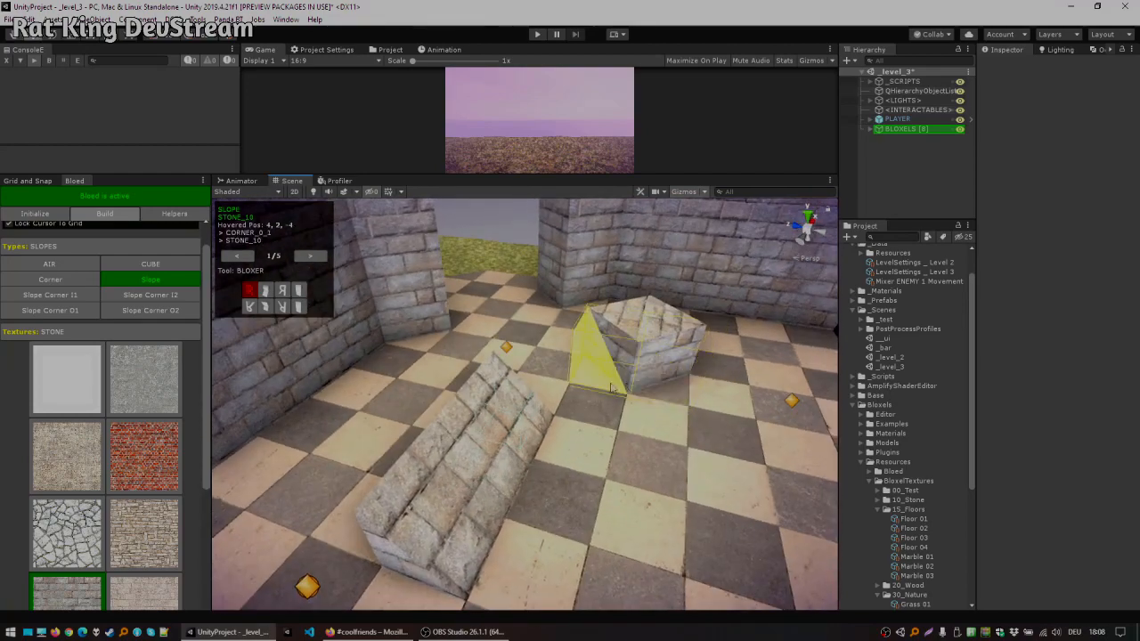
{"action": "key", "text": "ctrl+z"}
Step: Rotate the slope and place slope pieces along the top edge of the room's wall under the roof
{"action": "key", "text": "r"}
{"action": "key", "text": "r"}
{"action": "key", "text": "r"}
{"action": "key", "text": "r"}
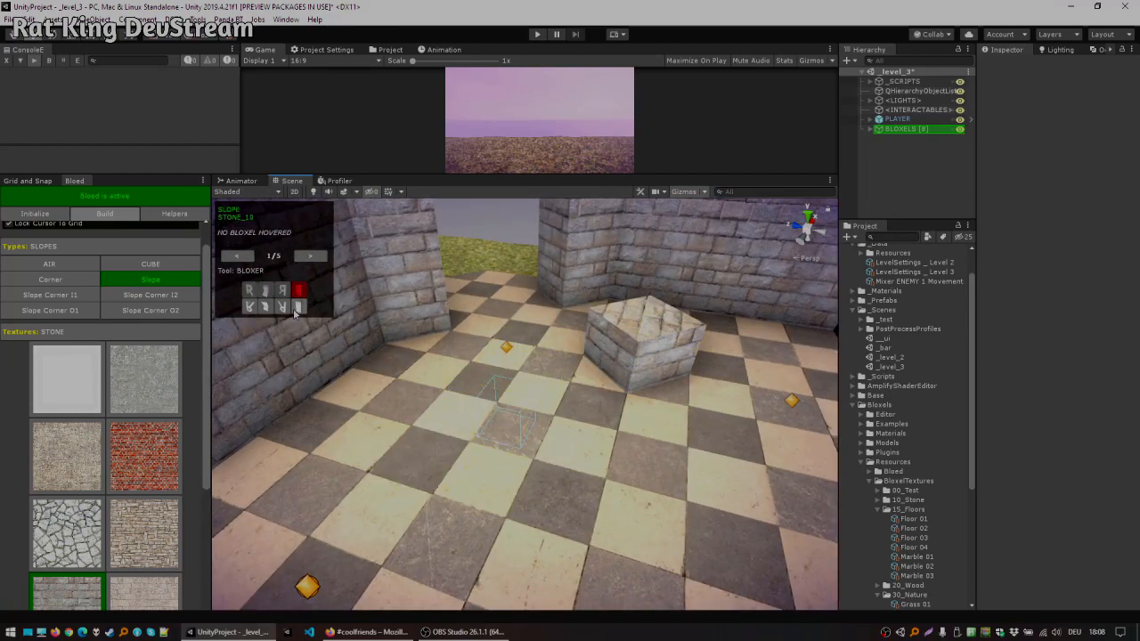
{"action": "middle_click_drag", "start_coordinate": [456, 378], "coordinate": [478, 403]}
{"action": "scroll", "coordinate": [570, 374], "scroll_direction": "down", "scroll_amount": 3}
{"action": "middle_click_drag", "start_coordinate": [570, 374], "coordinate": [531, 419]}
{"action": "scroll", "coordinate": [531, 419], "scroll_direction": "up", "scroll_amount": 8}
{"action": "scroll", "coordinate": [644, 368], "scroll_direction": "down", "scroll_amount": 6}
{"action": "left_click_drag", "start_coordinate": [520, 435], "coordinate": [624, 296], "text": "alt"}
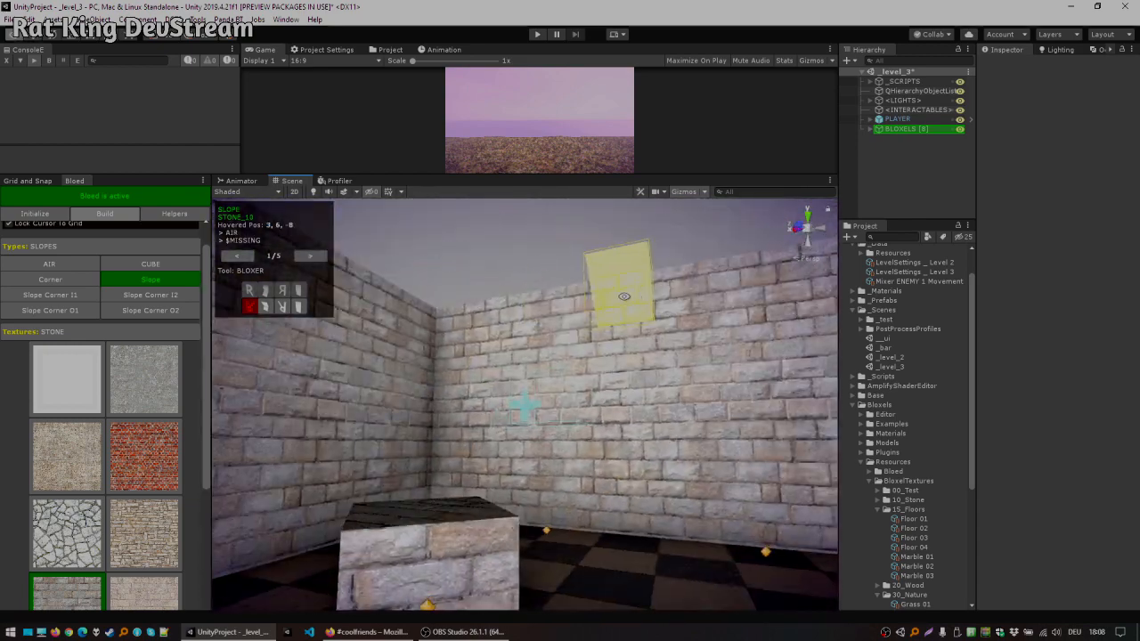
{"action": "left_click", "coordinate": [549, 325]}
{"action": "middle_click_drag", "start_coordinate": [655, 314], "coordinate": [587, 323]}
{"action": "left_click", "coordinate": [588, 324]}
{"action": "left_click", "coordinate": [626, 320]}
{"action": "middle_click_drag", "start_coordinate": [664, 318], "coordinate": [568, 347]}
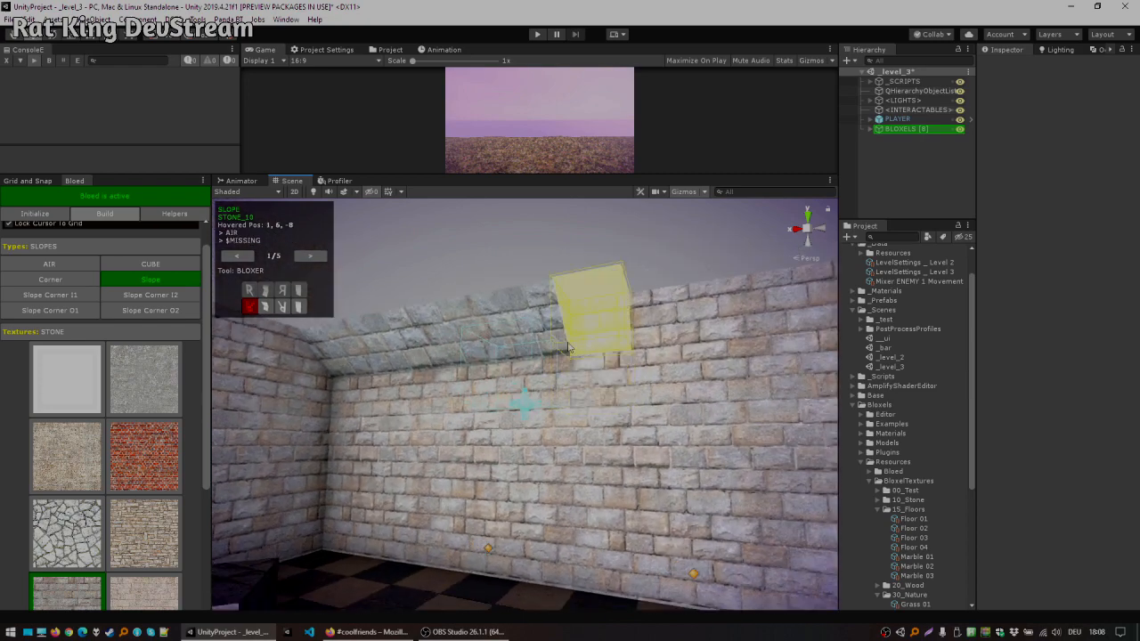
Step: Add more slope pieces along the top of the adjoining walls beneath the roof
{"action": "left_click", "coordinate": [577, 321]}
{"action": "left_click_drag", "start_coordinate": [658, 373], "coordinate": [615, 376], "text": "alt"}
{"action": "left_click", "coordinate": [676, 335]}
{"action": "left_click_drag", "start_coordinate": [676, 335], "coordinate": [745, 351], "text": "alt"}
{"action": "left_click_drag", "start_coordinate": [684, 328], "coordinate": [379, 436], "text": "alt"}
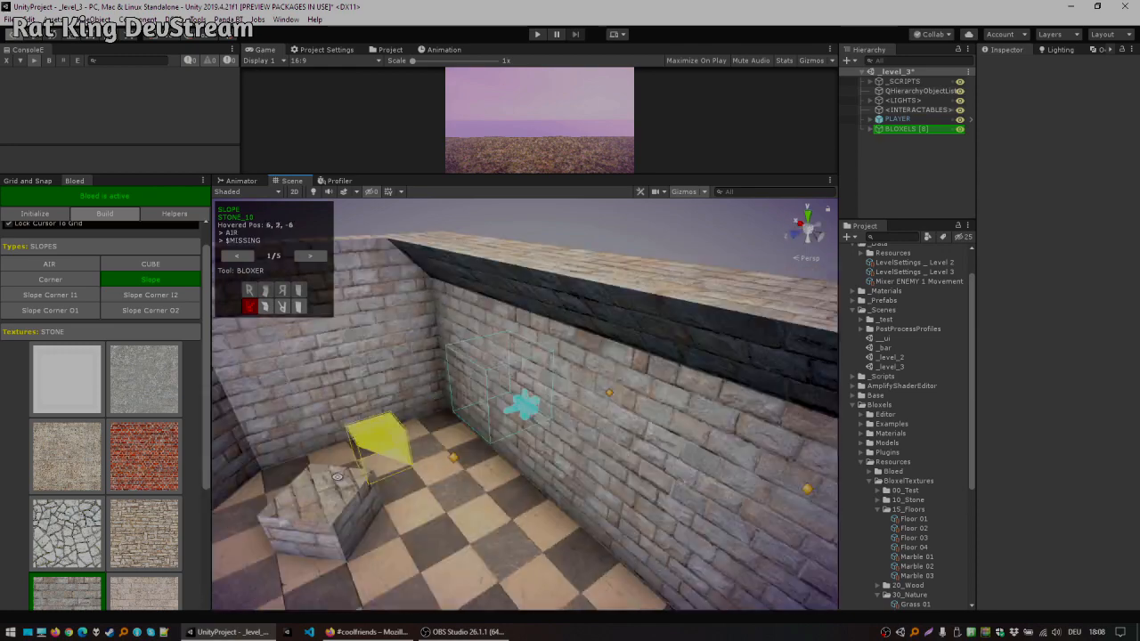
{"action": "middle_click_drag", "start_coordinate": [392, 434], "coordinate": [545, 385]}
Step: Switch to Air and erase the stray stone block from the checkered floor
{"action": "key", "text": "x"}
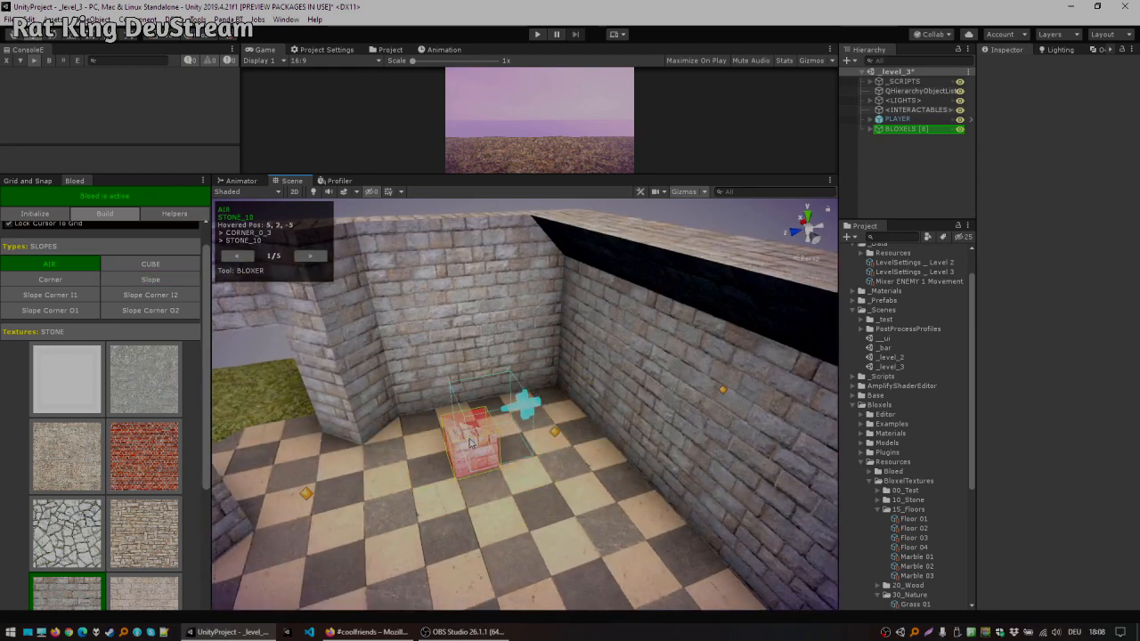
{"action": "left_click", "coordinate": [471, 443]}
{"action": "middle_click_drag", "start_coordinate": [472, 441], "coordinate": [626, 364]}
{"action": "scroll", "coordinate": [615, 367], "scroll_direction": "down", "scroll_amount": 4}
{"action": "left_click_drag", "start_coordinate": [491, 382], "coordinate": [537, 449], "text": "alt"}
{"action": "mouse_move", "coordinate": [536, 450]}
{"action": "middle_mouse_down"}
{"action": "mouse_move", "coordinate": [541, 432]}
{"action": "mouse_move", "coordinate": [550, 445]}
{"action": "middle_mouse_up"}
{"action": "scroll", "coordinate": [554, 378], "scroll_direction": "down", "scroll_amount": 4}
{"action": "left_click_drag", "start_coordinate": [493, 434], "coordinate": [500, 308], "text": "alt"}
{"action": "middle_click_drag", "start_coordinate": [501, 308], "coordinate": [629, 237]}
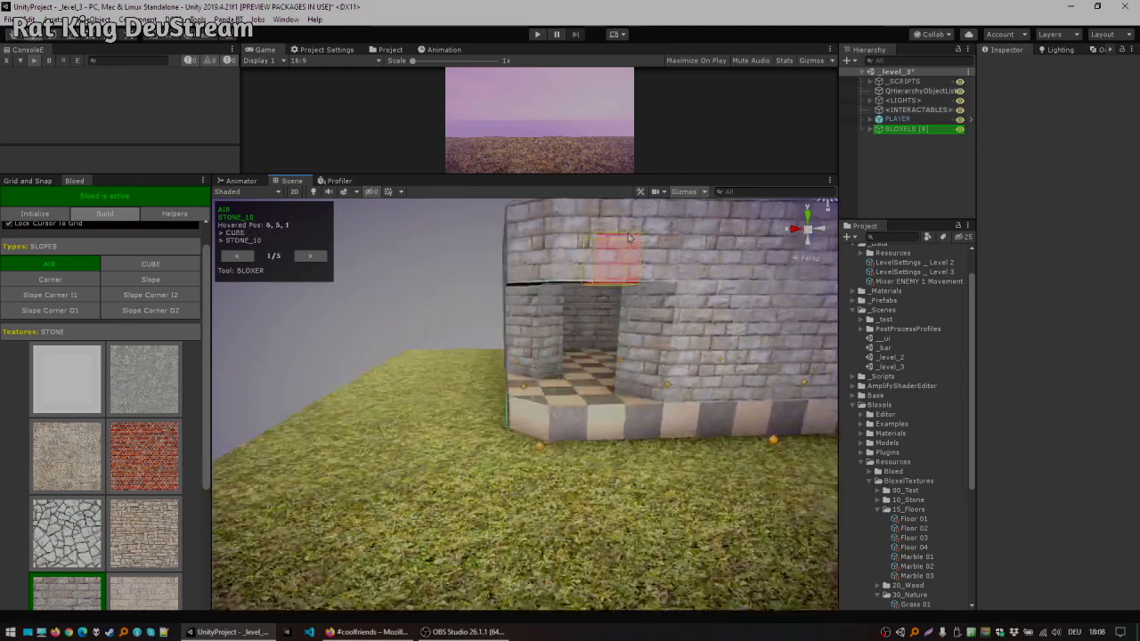
Step: Select the Stairs type and place rotated stairs on three sides of the entrance step outside the doorway
{"action": "left_click_drag", "start_coordinate": [629, 237], "coordinate": [651, 402], "text": "alt"}
{"action": "middle_click_drag", "start_coordinate": [651, 402], "coordinate": [504, 356]}
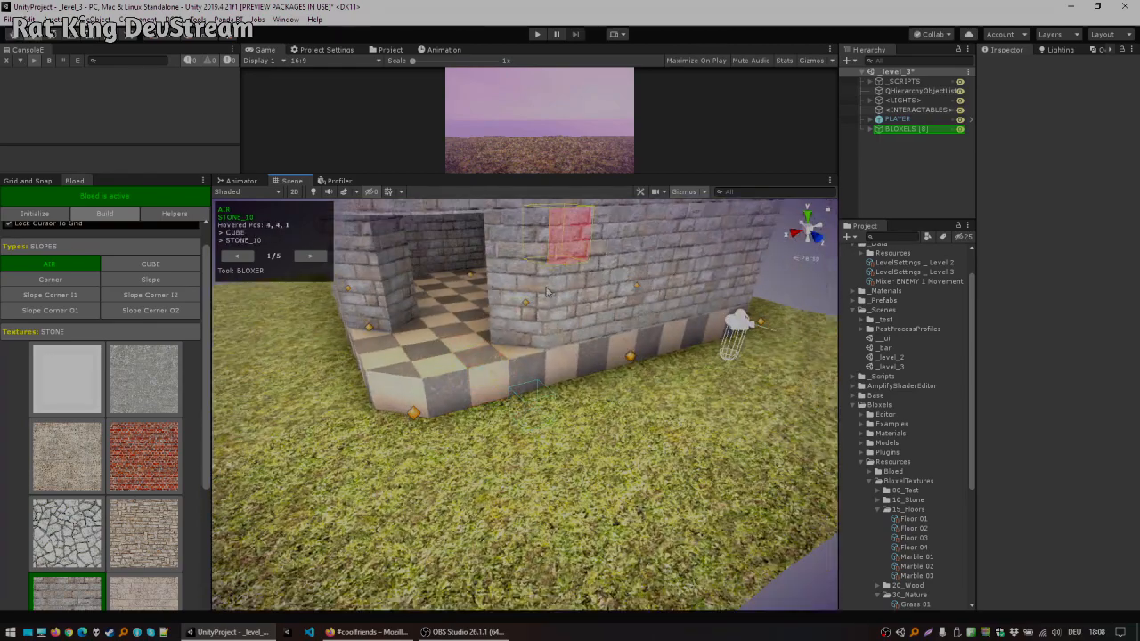
{"action": "middle_click_drag", "start_coordinate": [409, 349], "coordinate": [444, 372]}
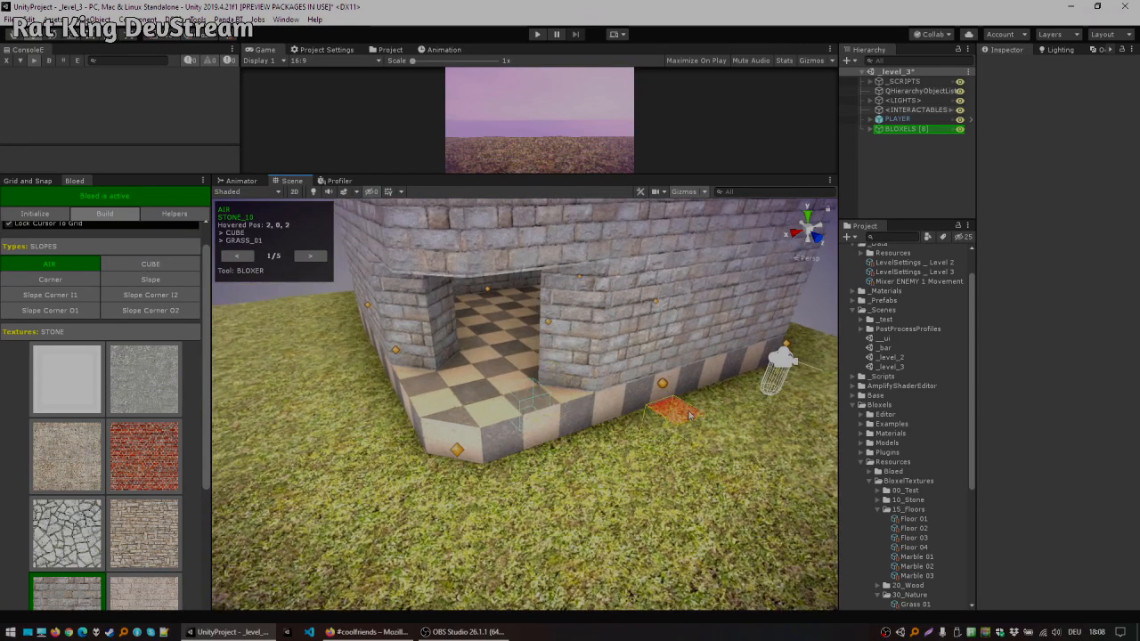
{"action": "left_click_drag", "start_coordinate": [466, 349], "coordinate": [534, 349], "text": "alt"}
{"action": "left_click", "coordinate": [165, 264]}
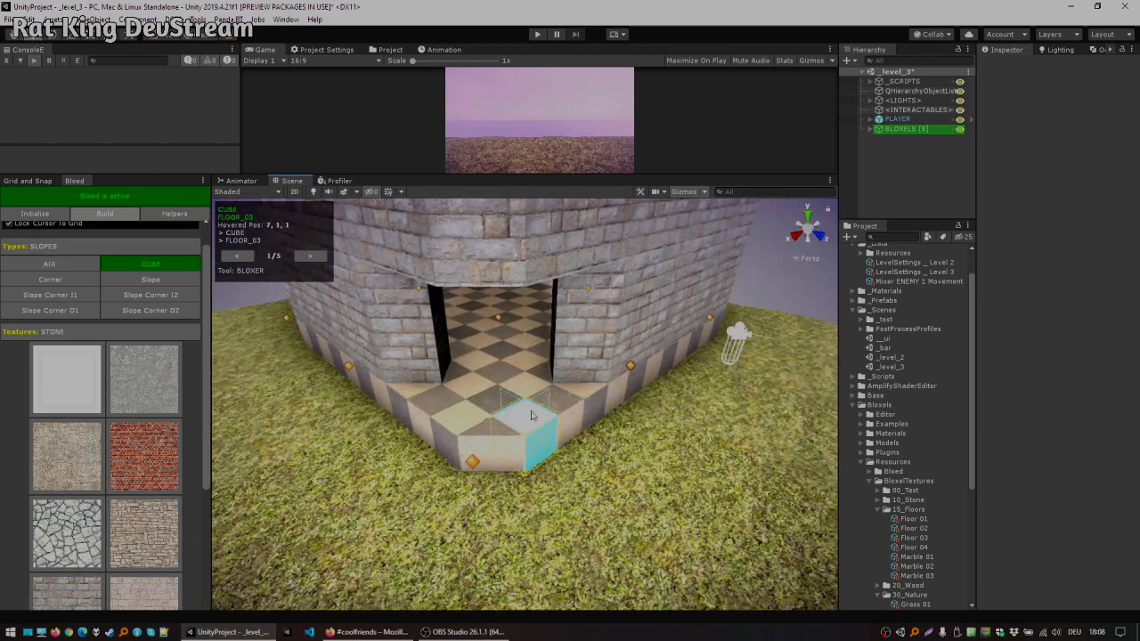
{"action": "left_click", "coordinate": [105, 243]}
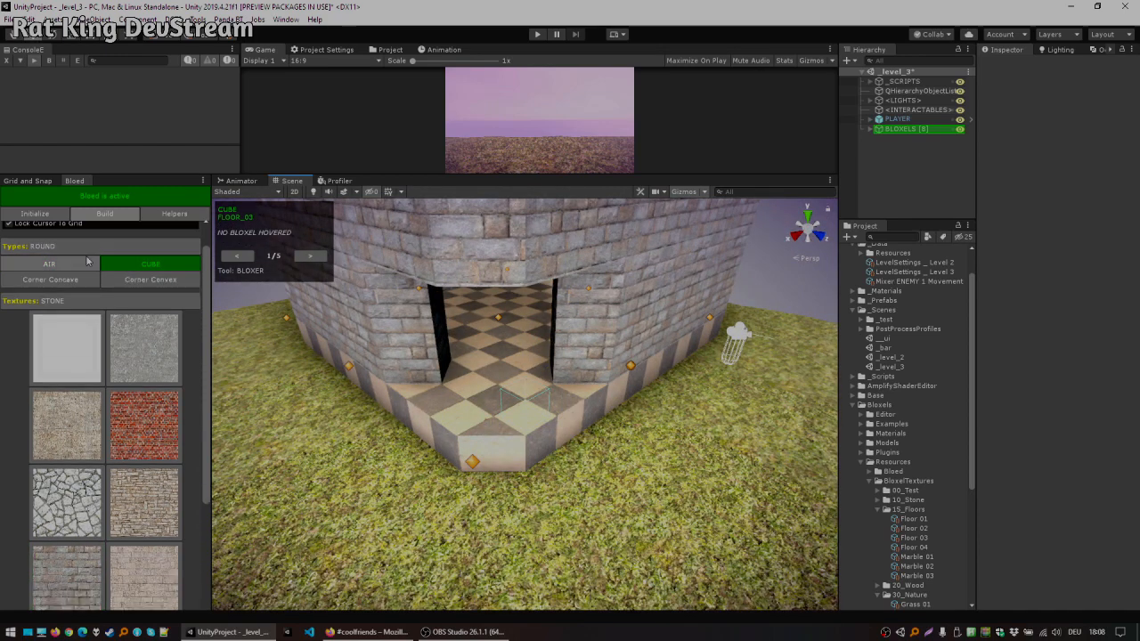
{"action": "left_click", "coordinate": [90, 250]}
{"action": "left_click", "coordinate": [71, 279]}
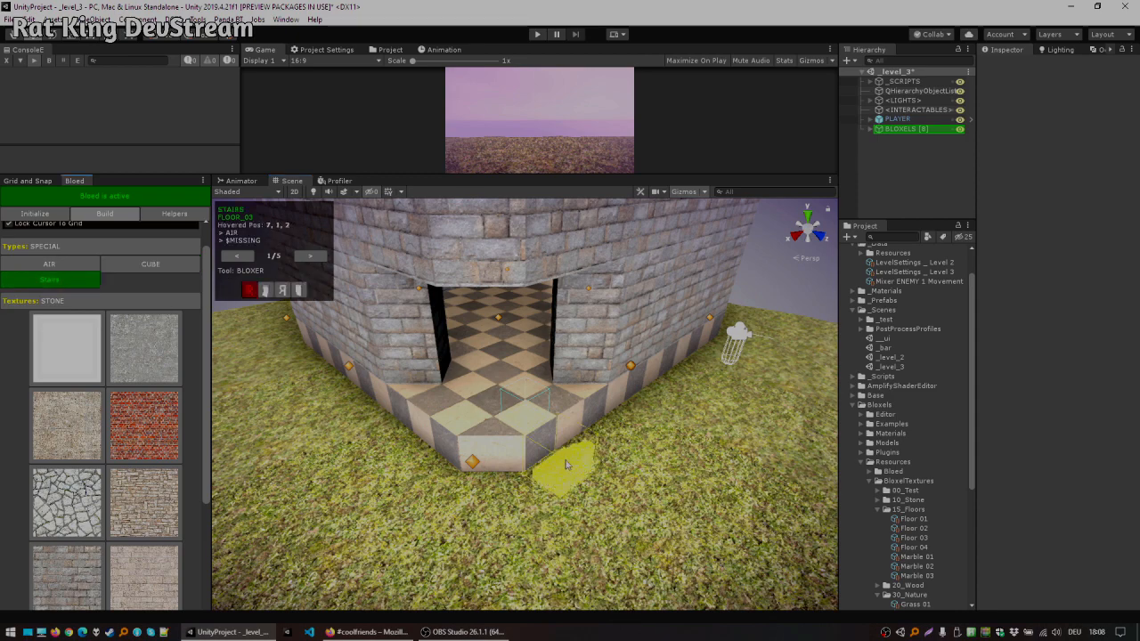
{"action": "key", "text": "r"}
{"action": "key", "text": "r"}
{"action": "left_click_drag", "start_coordinate": [579, 440], "coordinate": [555, 464]}
{"action": "key", "text": "r"}
{"action": "left_click_drag", "start_coordinate": [416, 445], "coordinate": [445, 472]}
{"action": "left_click_drag", "start_coordinate": [585, 371], "coordinate": [626, 362], "text": "alt"}
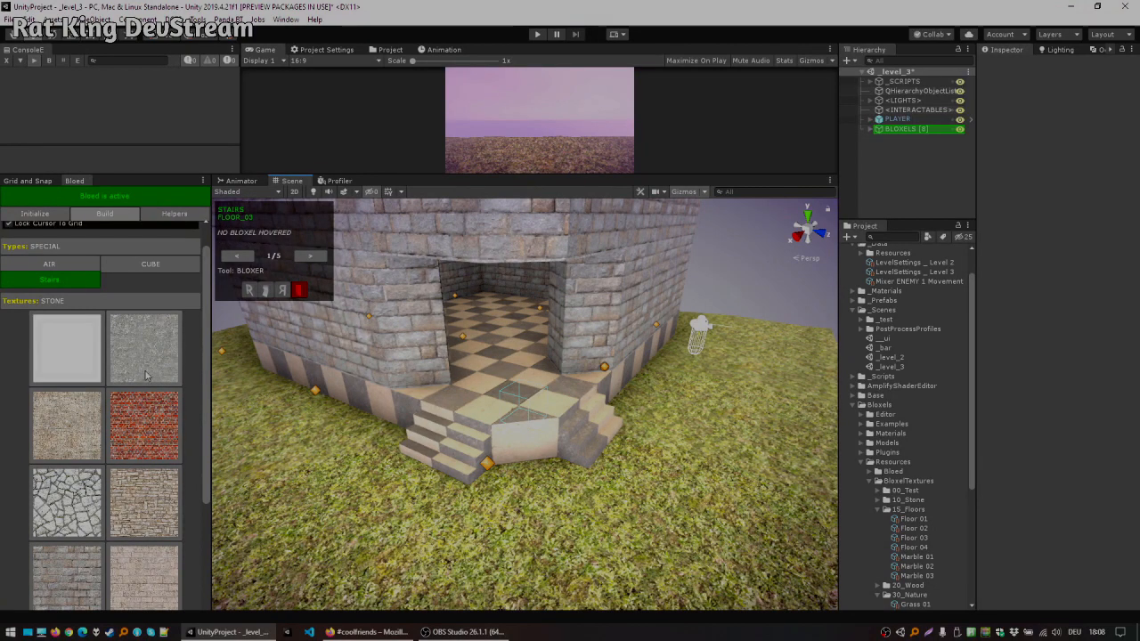
Step: Select the concrete texture and re-place the entrance stairs in concrete
{"action": "left_click", "coordinate": [136, 329]}
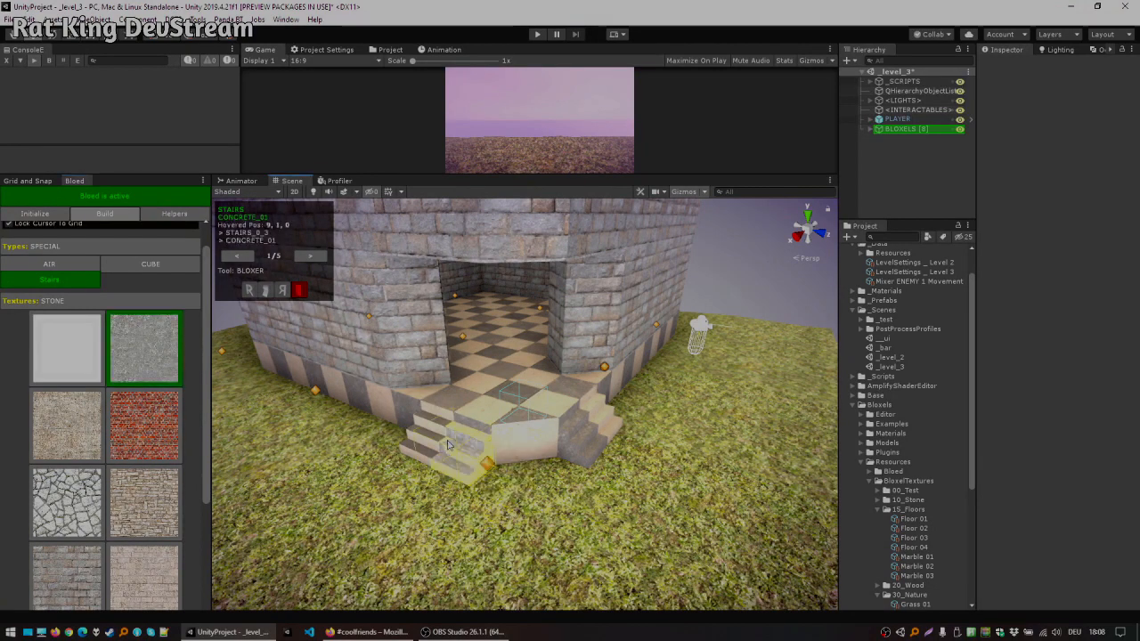
{"action": "left_click_drag", "start_coordinate": [666, 407], "coordinate": [490, 432], "text": "alt"}
{"action": "left_click", "coordinate": [497, 458]}
{"action": "left_click", "coordinate": [554, 436]}
{"action": "mouse_move", "coordinate": [536, 367]}
{"action": "left_mouse_down", "text": "alt"}
{"action": "mouse_move", "coordinate": [468, 316]}
{"action": "mouse_move", "coordinate": [617, 352]}
{"action": "mouse_move", "coordinate": [573, 287]}
{"action": "mouse_move", "coordinate": [531, 388]}
{"action": "left_mouse_up", "text": "alt"}
{"action": "middle_click_drag", "start_coordinate": [538, 381], "coordinate": [535, 330]}
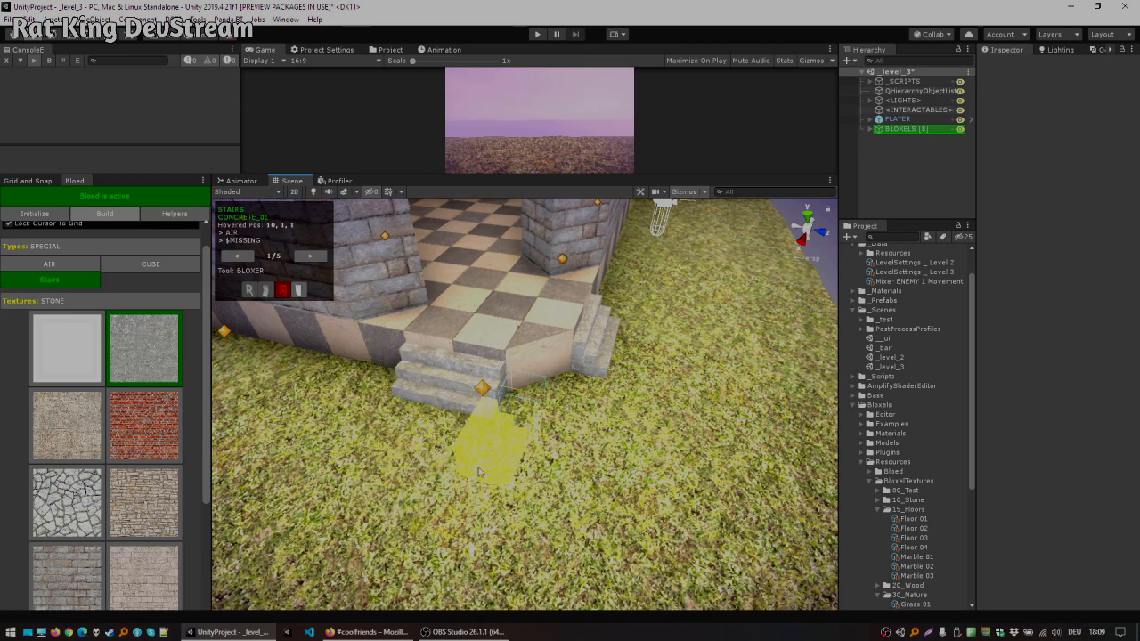
Step: Remove the grass block in front of the stairs and fill the gap with a concrete cube
{"action": "key", "text": "x"}
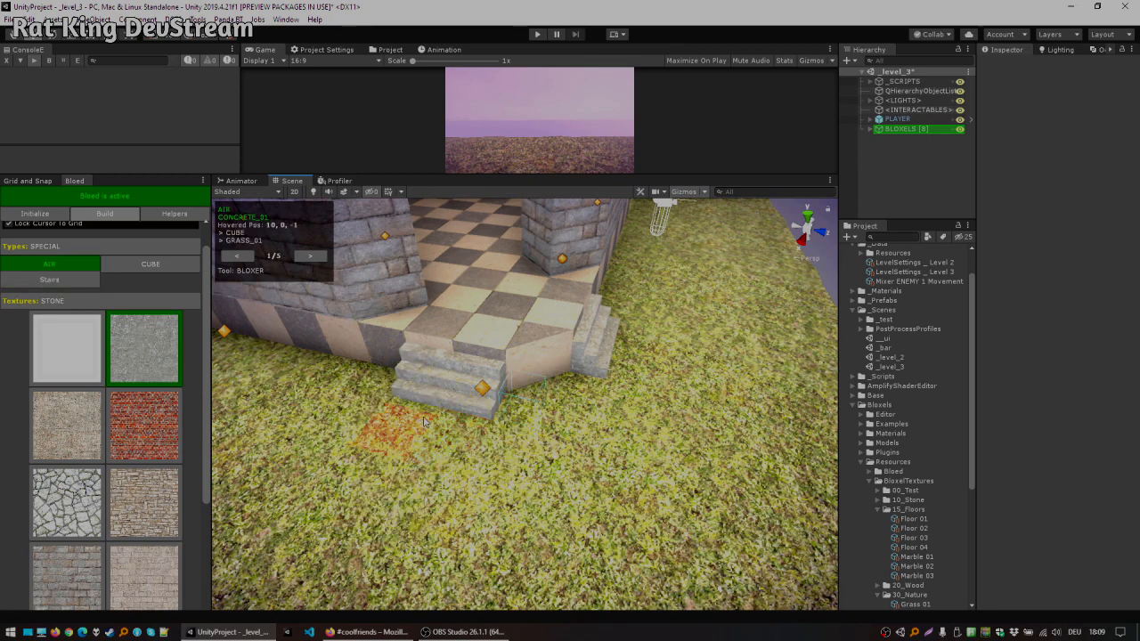
{"action": "left_click", "coordinate": [437, 454]}
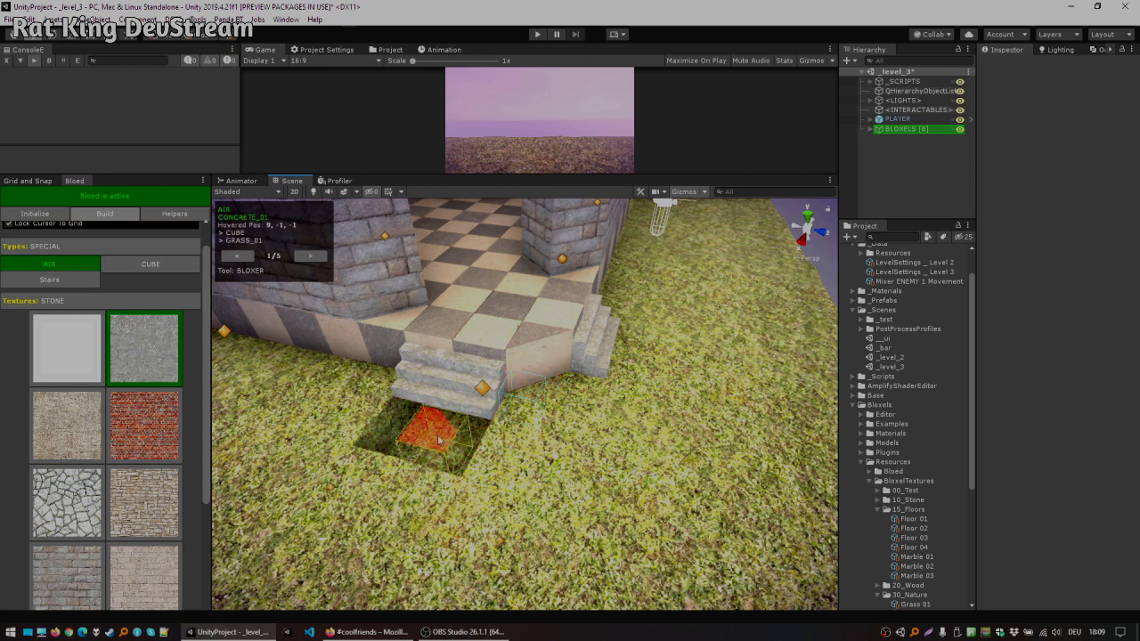
{"action": "left_click", "coordinate": [152, 266]}
{"action": "left_click", "coordinate": [443, 431]}
{"action": "left_click", "coordinate": [441, 447]}
{"action": "left_click", "coordinate": [434, 444]}
{"action": "left_click_drag", "start_coordinate": [758, 378], "coordinate": [498, 386], "text": "alt"}
Step: Switch to the Texer tool in Full mode and paint a concrete path across the grass from the stairs
{"action": "left_click", "coordinate": [310, 256]}
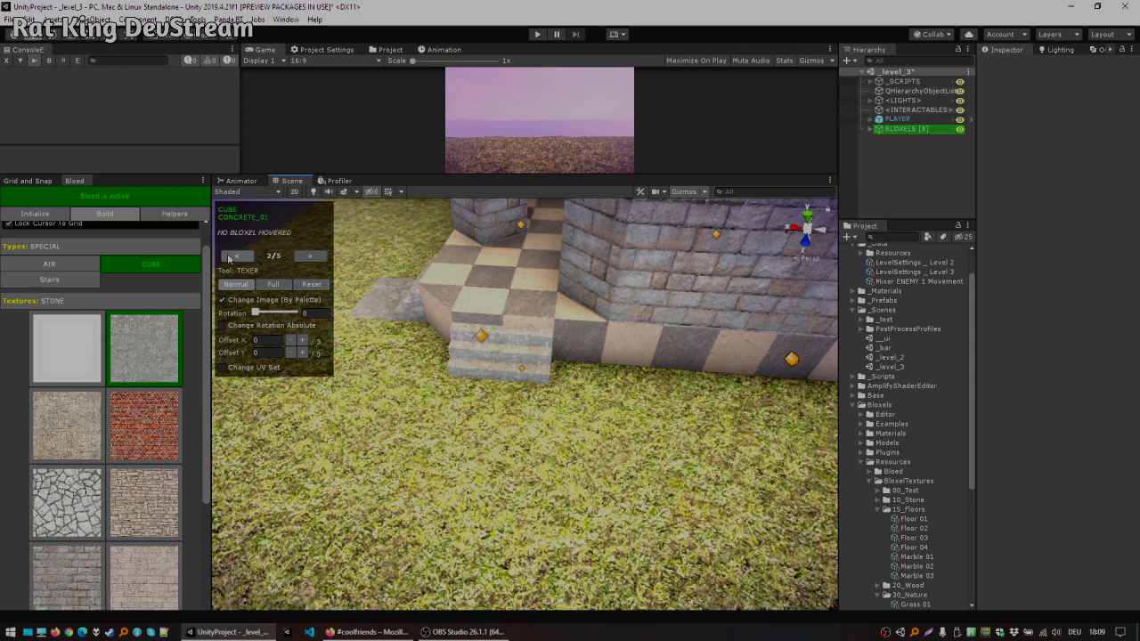
{"action": "left_click", "coordinate": [279, 286]}
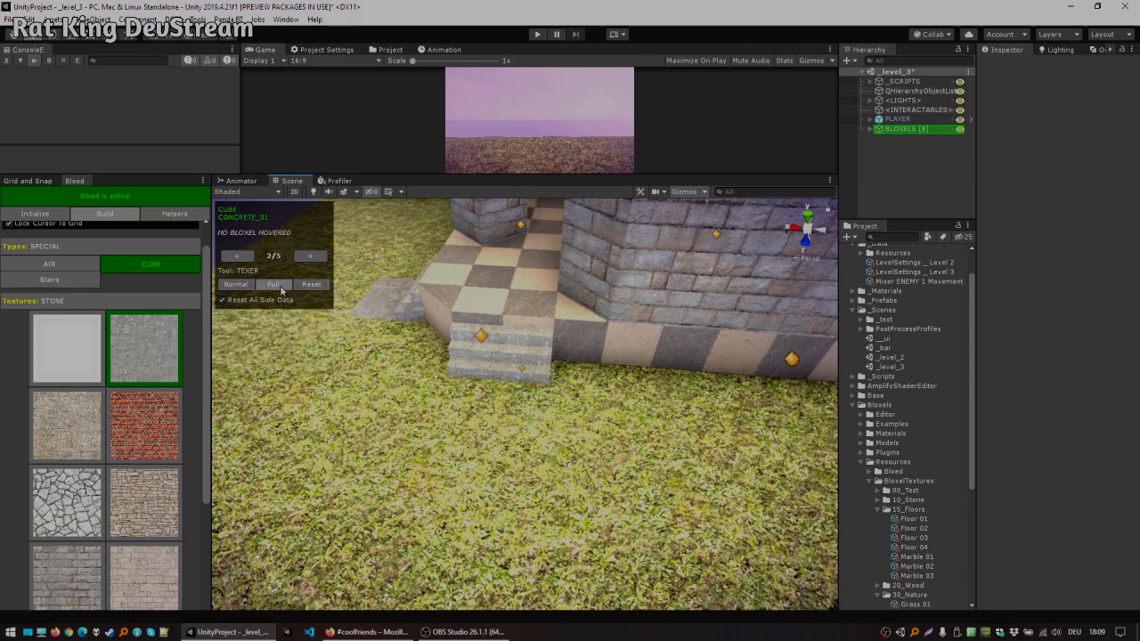
{"action": "left_click_drag", "start_coordinate": [439, 319], "coordinate": [501, 358], "text": "alt"}
{"action": "mouse_move", "coordinate": [522, 432]}
{"action": "left_mouse_down"}
{"action": "mouse_move", "coordinate": [483, 459]}
{"action": "mouse_move", "coordinate": [516, 510]}
{"action": "mouse_move", "coordinate": [466, 522]}
{"action": "left_mouse_up"}
{"action": "scroll", "coordinate": [466, 522], "scroll_direction": "down", "scroll_amount": 3}
{"action": "middle_click_drag", "start_coordinate": [424, 391], "coordinate": [568, 357]}
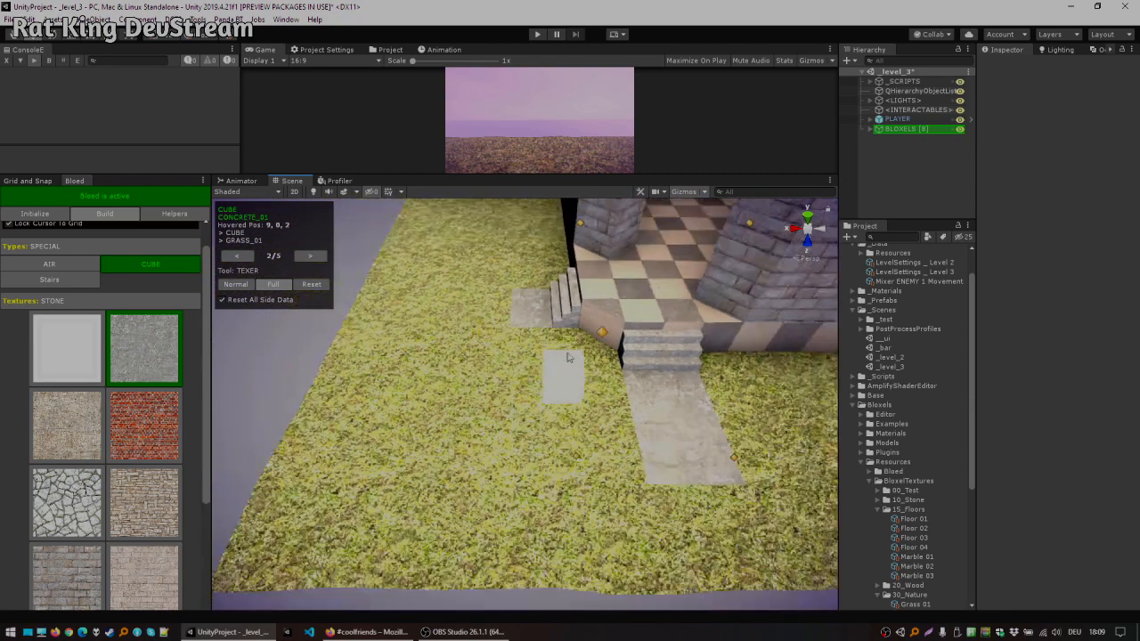
Step: Undo the last path strokes and repaint the concrete path into a loop in front of the entrance
{"action": "key", "text": "ctrl+z"}
{"action": "key", "text": "ctrl+z"}
{"action": "key", "text": "ctrl+z"}
{"action": "key", "text": "ctrl+z"}
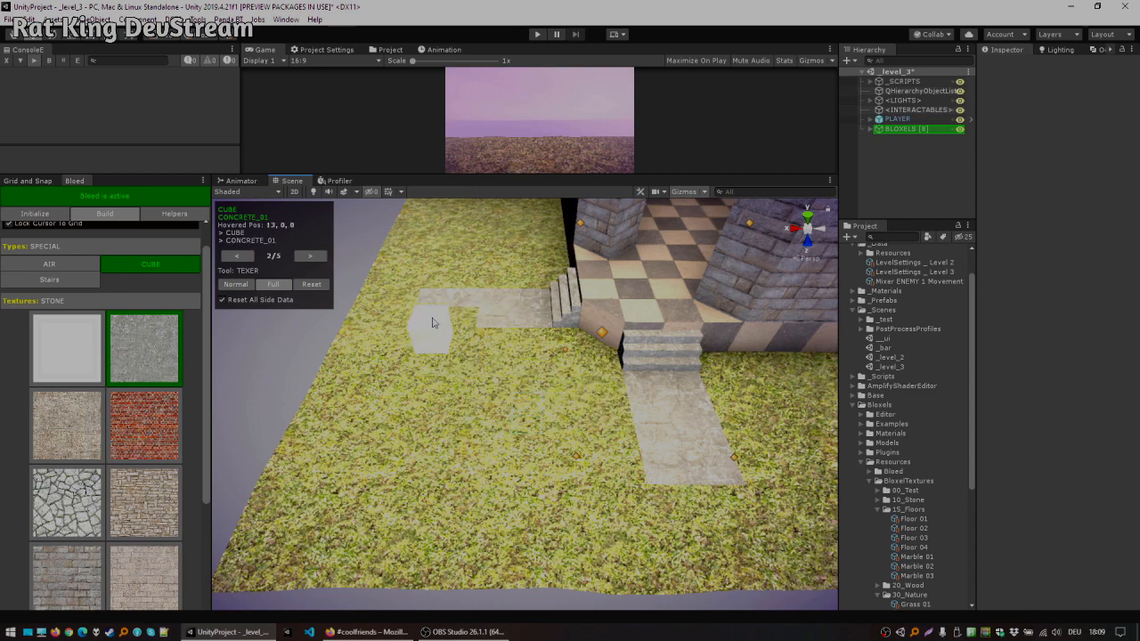
{"action": "left_click_drag", "start_coordinate": [562, 411], "coordinate": [644, 427]}
{"action": "left_click_drag", "start_coordinate": [504, 415], "coordinate": [714, 456], "text": "alt"}
{"action": "middle_click_drag", "start_coordinate": [714, 456], "coordinate": [659, 424]}
{"action": "key", "text": "ctrl+z"}
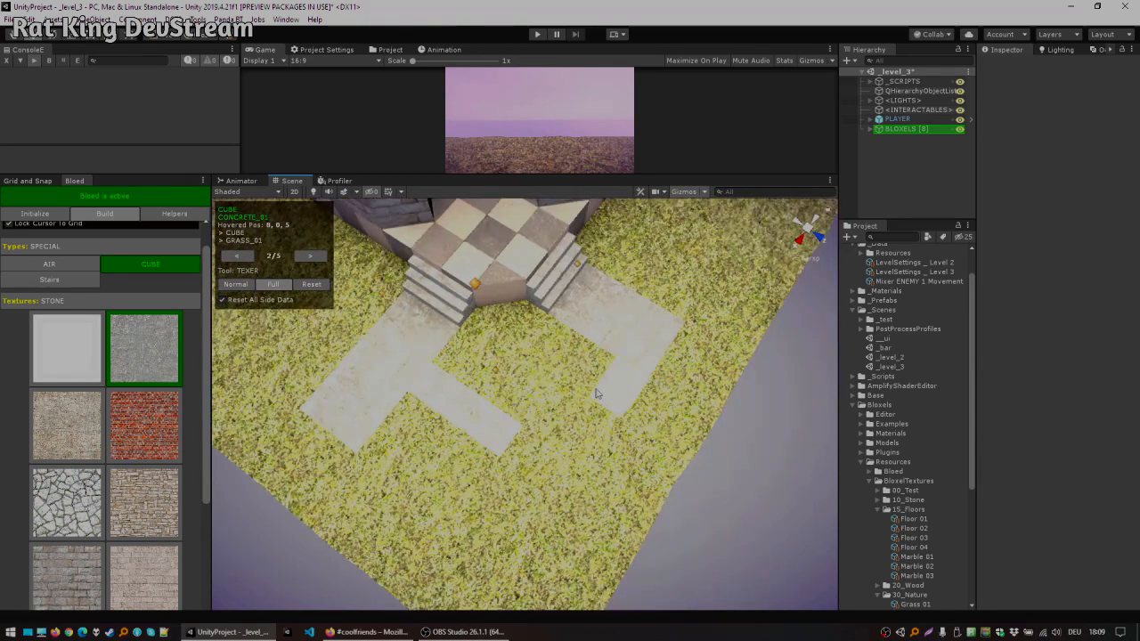
Step: Complete the square concrete path ring around a grass patch in front of the stairs
{"action": "mouse_move", "coordinate": [535, 439]}
{"action": "left_mouse_down"}
{"action": "mouse_move", "coordinate": [634, 392]}
{"action": "mouse_move", "coordinate": [550, 472]}
{"action": "mouse_move", "coordinate": [448, 442]}
{"action": "mouse_move", "coordinate": [557, 543]}
{"action": "mouse_move", "coordinate": [694, 368]}
{"action": "left_mouse_up"}
{"action": "middle_click_drag", "start_coordinate": [635, 353], "coordinate": [616, 376]}
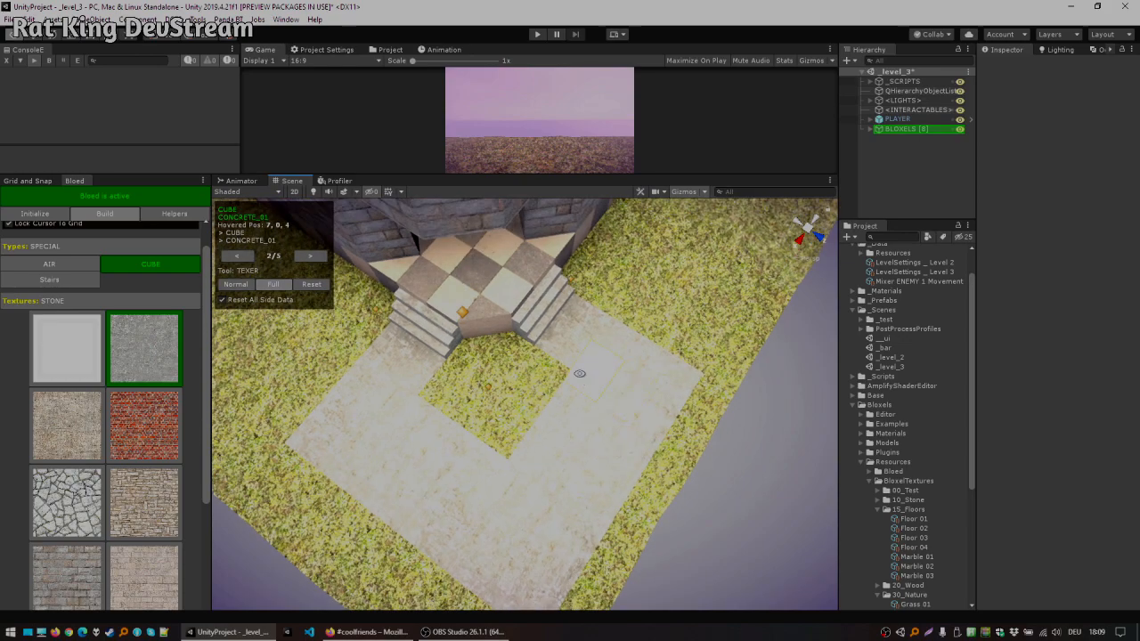
{"action": "left_click_drag", "start_coordinate": [580, 379], "coordinate": [573, 323], "text": "alt"}
{"action": "middle_click_drag", "start_coordinate": [573, 323], "coordinate": [600, 442]}
{"action": "scroll", "coordinate": [602, 423], "scroll_direction": "up", "scroll_amount": 2}
{"action": "left_click_drag", "start_coordinate": [531, 352], "coordinate": [584, 364], "text": "alt"}
{"action": "scroll", "coordinate": [718, 318], "scroll_direction": "up", "scroll_amount": 2}
{"action": "scroll", "coordinate": [597, 308], "scroll_direction": "down", "scroll_amount": 2}
{"action": "middle_click_drag", "start_coordinate": [579, 371], "coordinate": [577, 298]}
{"action": "scroll", "coordinate": [576, 301], "scroll_direction": "down", "scroll_amount": 2}
{"action": "mouse_move", "coordinate": [490, 342]}
{"action": "left_mouse_down", "text": "alt"}
{"action": "mouse_move", "coordinate": [484, 368]}
{"action": "mouse_move", "coordinate": [479, 358]}
{"action": "left_mouse_up", "text": "alt"}
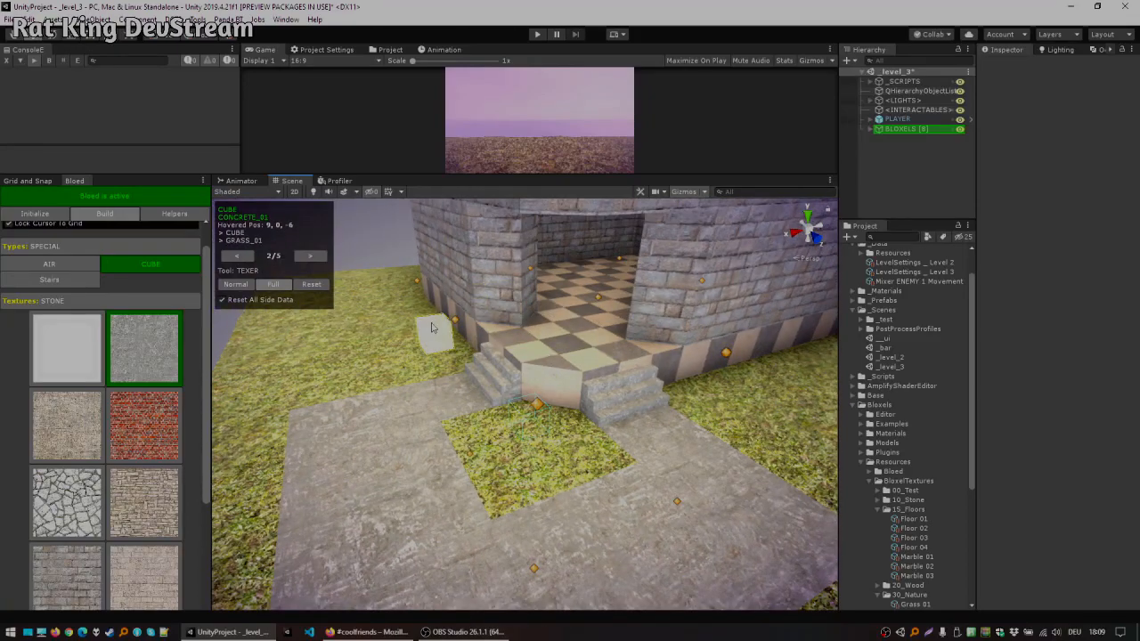
{"action": "left_click", "coordinate": [308, 256]}
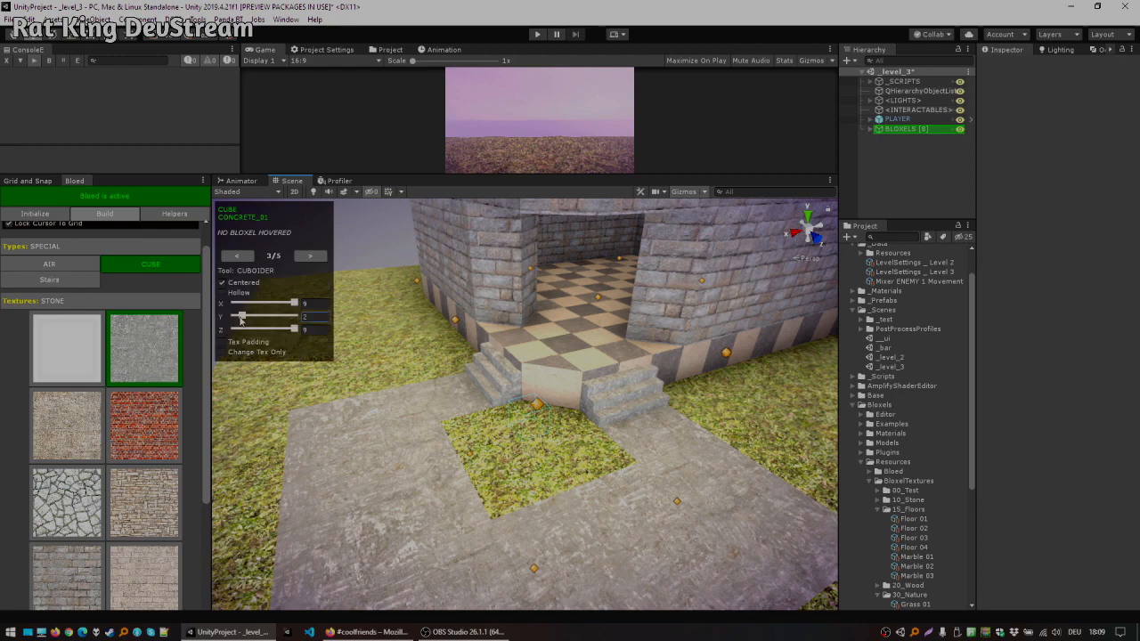
{"action": "right_click_drag", "start_coordinate": [445, 313], "coordinate": [501, 374]}
{"action": "left_click", "coordinate": [495, 380]}
{"action": "right_click_drag", "start_coordinate": [485, 327], "coordinate": [504, 336]}
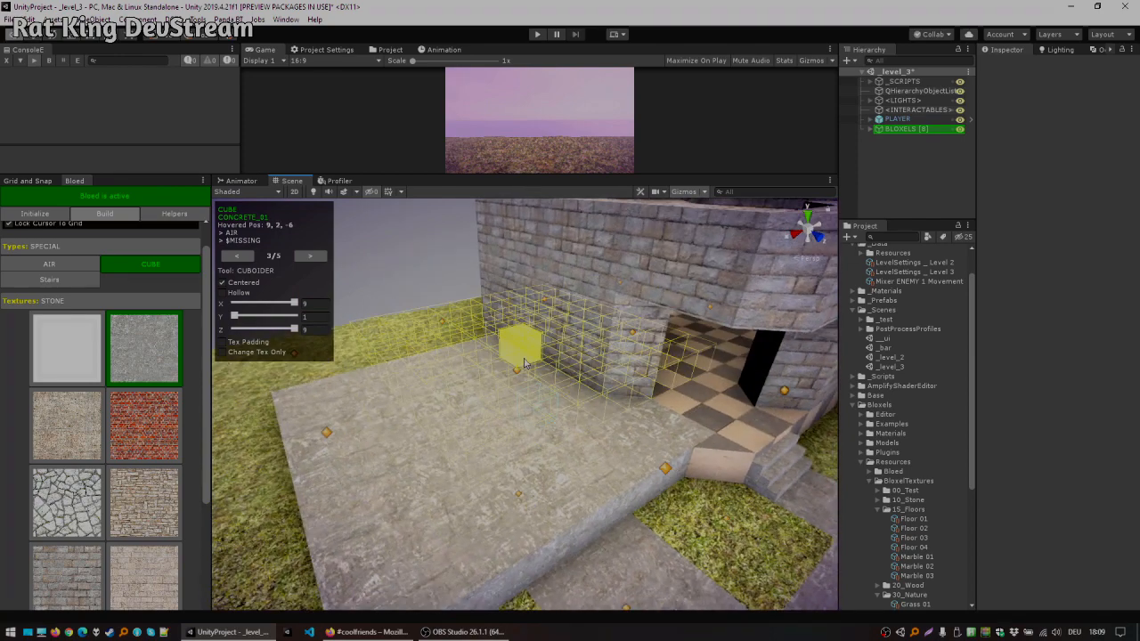
{"action": "key", "text": "ctrl+z"}
{"action": "left_click", "coordinate": [432, 401], "text": "shift"}
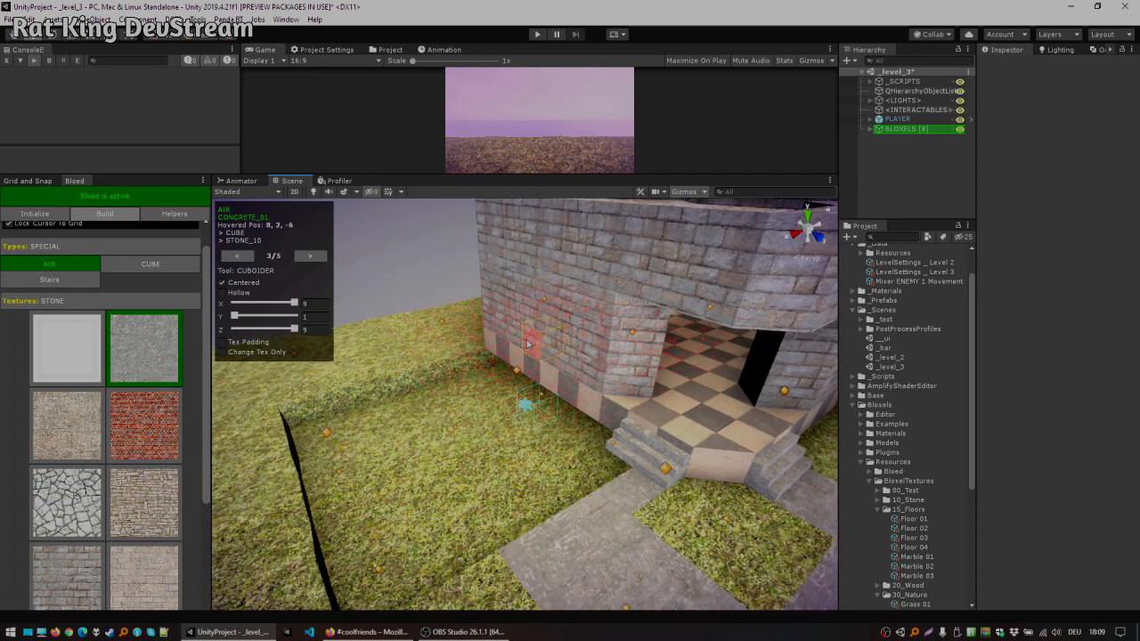
{"action": "key", "text": "ctrl+z"}
{"action": "left_click", "coordinate": [526, 353]}
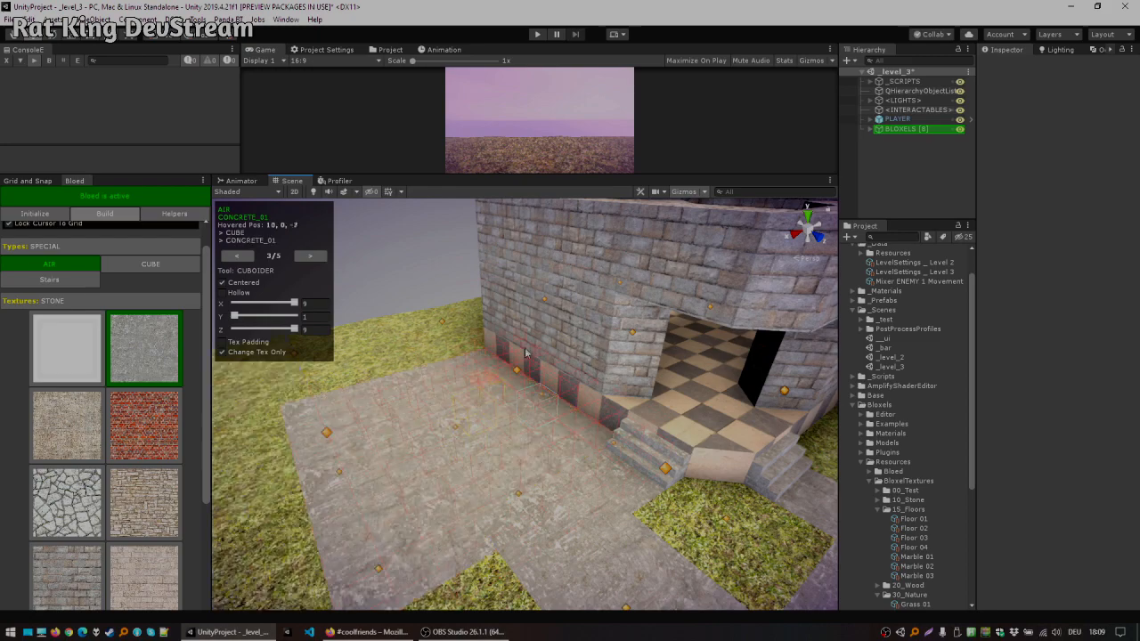
{"action": "right_click_drag", "start_coordinate": [385, 365], "coordinate": [476, 400]}
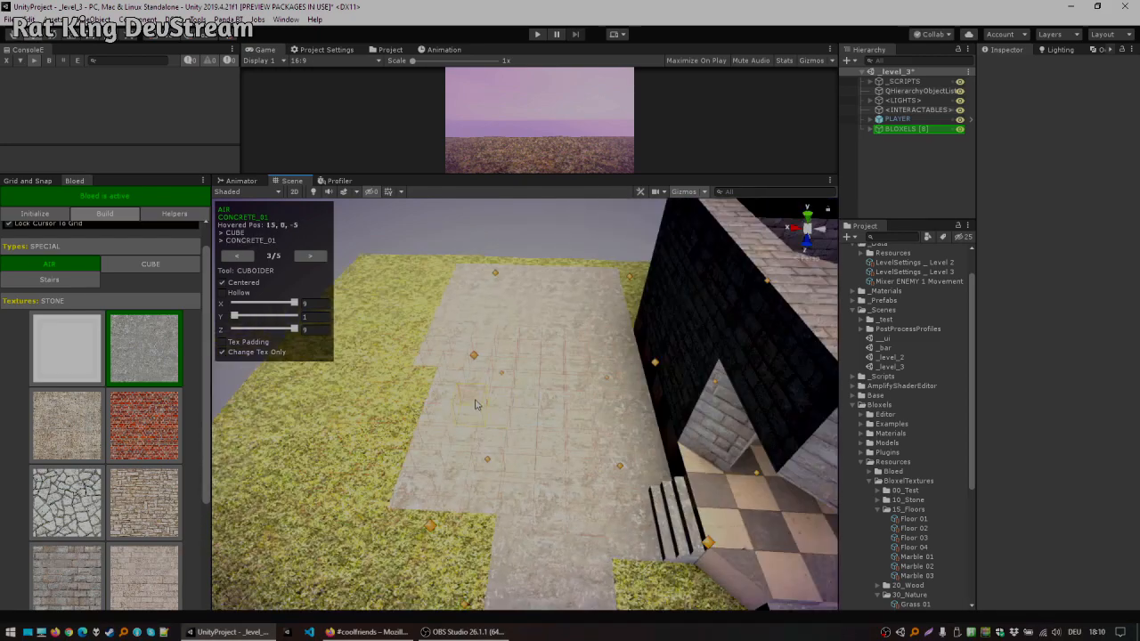
{"action": "key", "text": "ctrl+z"}
Step: Switch back to the Bloxer tool and the Standard block types inside the room
{"action": "right_click_drag", "start_coordinate": [588, 392], "coordinate": [522, 354]}
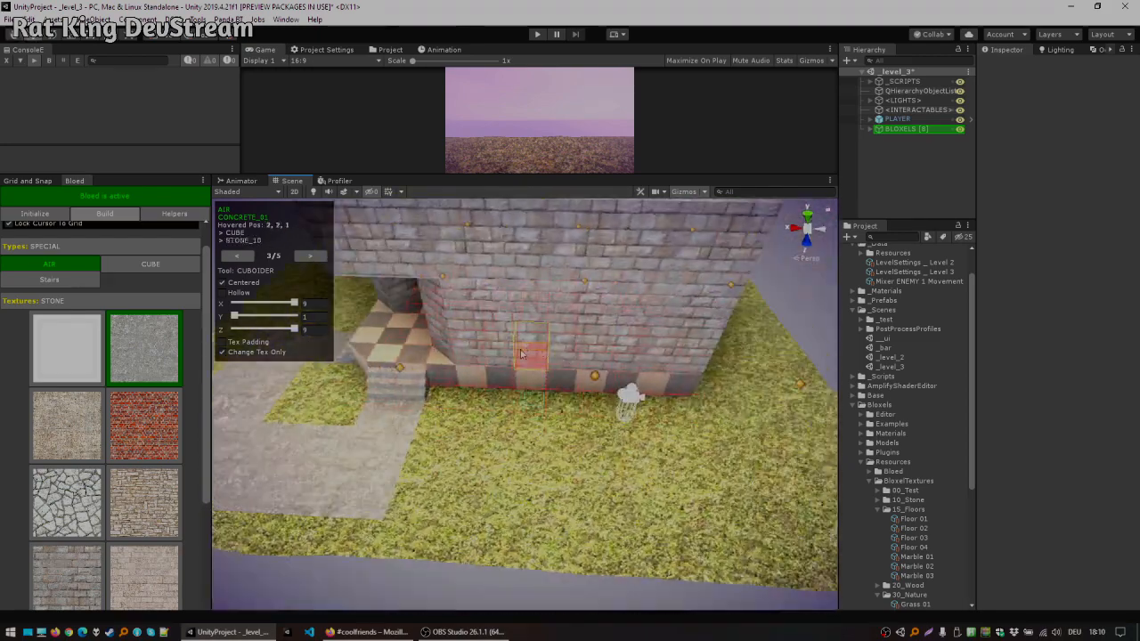
{"action": "right_click_drag", "start_coordinate": [445, 393], "coordinate": [608, 360]}
{"action": "right_click_drag", "start_coordinate": [523, 340], "coordinate": [525, 359]}
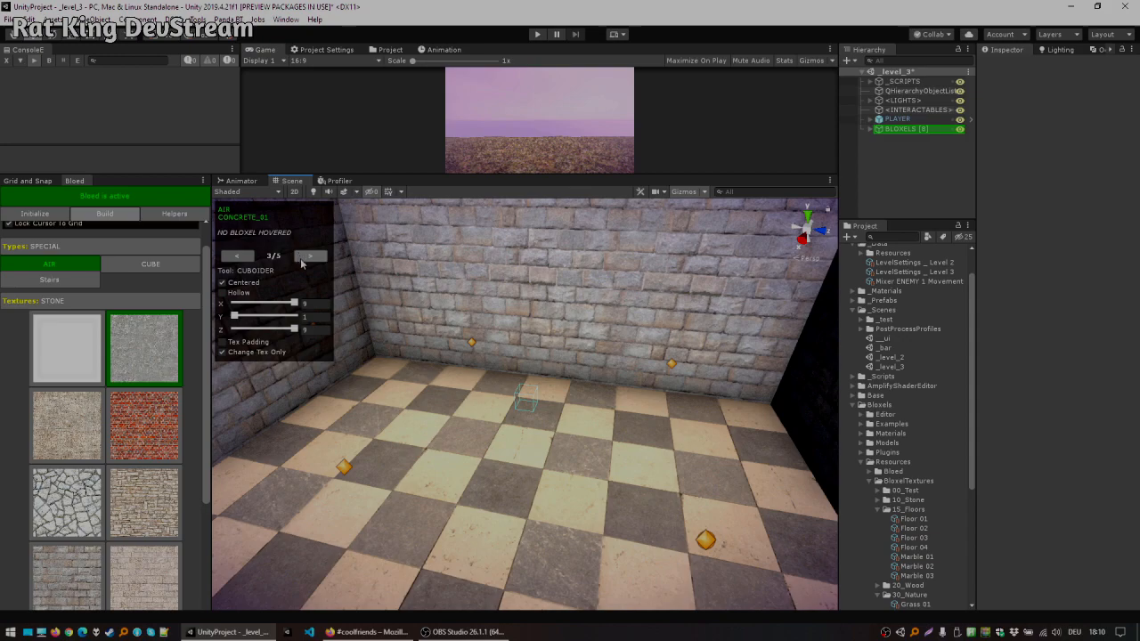
{"action": "left_click", "coordinate": [245, 258]}
{"action": "left_click", "coordinate": [246, 257]}
{"action": "right_click_drag", "start_coordinate": [552, 332], "coordinate": [828, 455]}
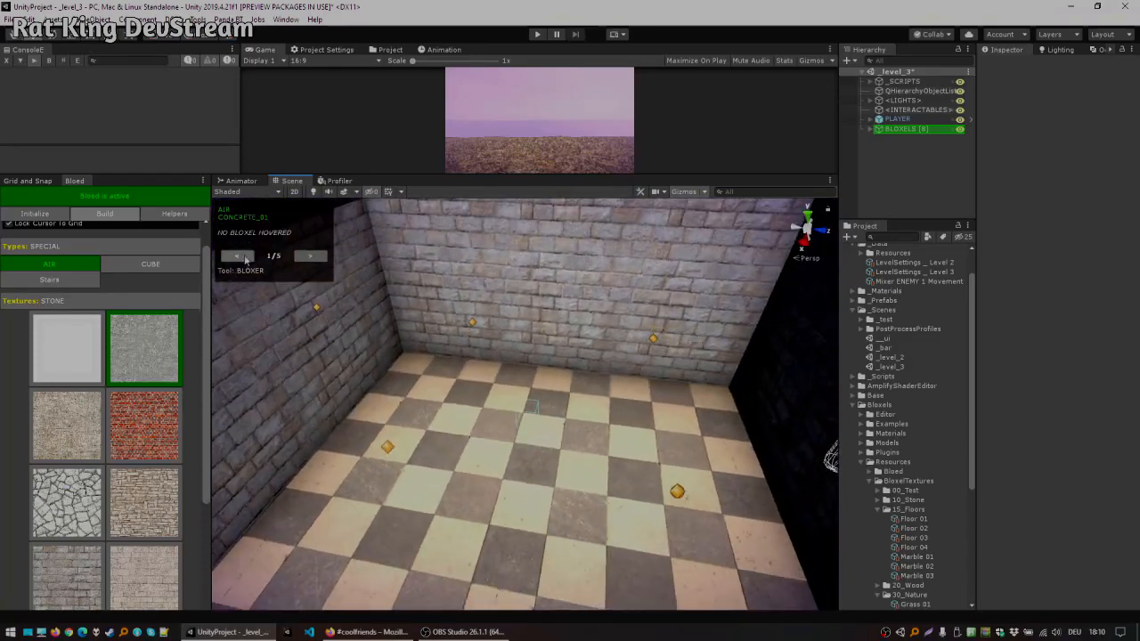
{"action": "left_click", "coordinate": [311, 258]}
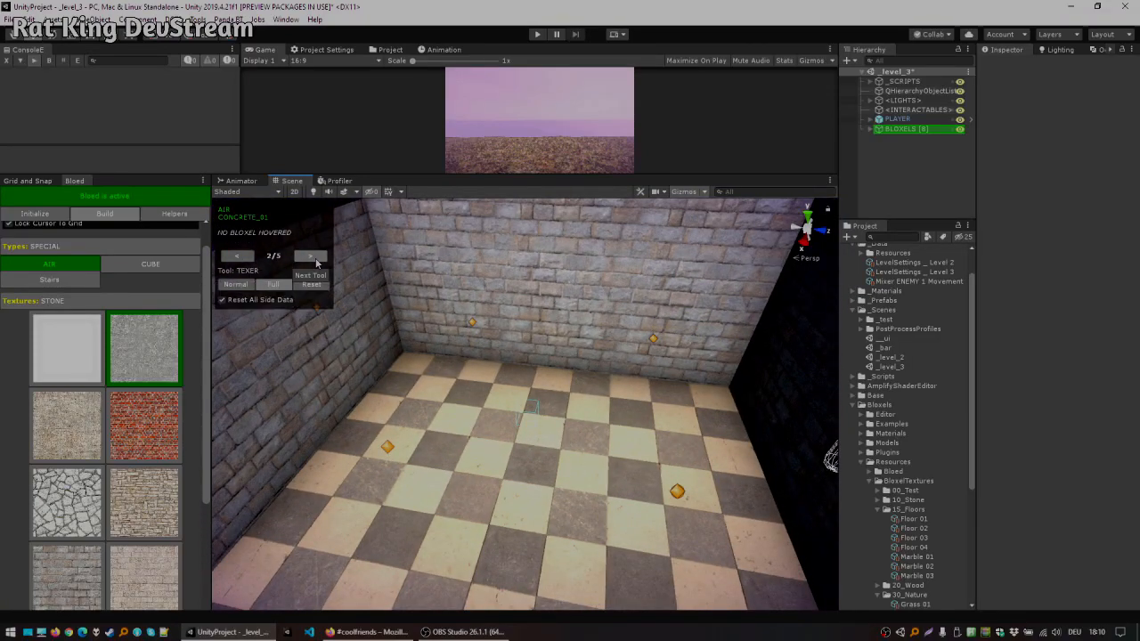
{"action": "left_click", "coordinate": [302, 258]}
{"action": "double_click", "coordinate": [241, 258]}
{"action": "left_click", "coordinate": [119, 252]}
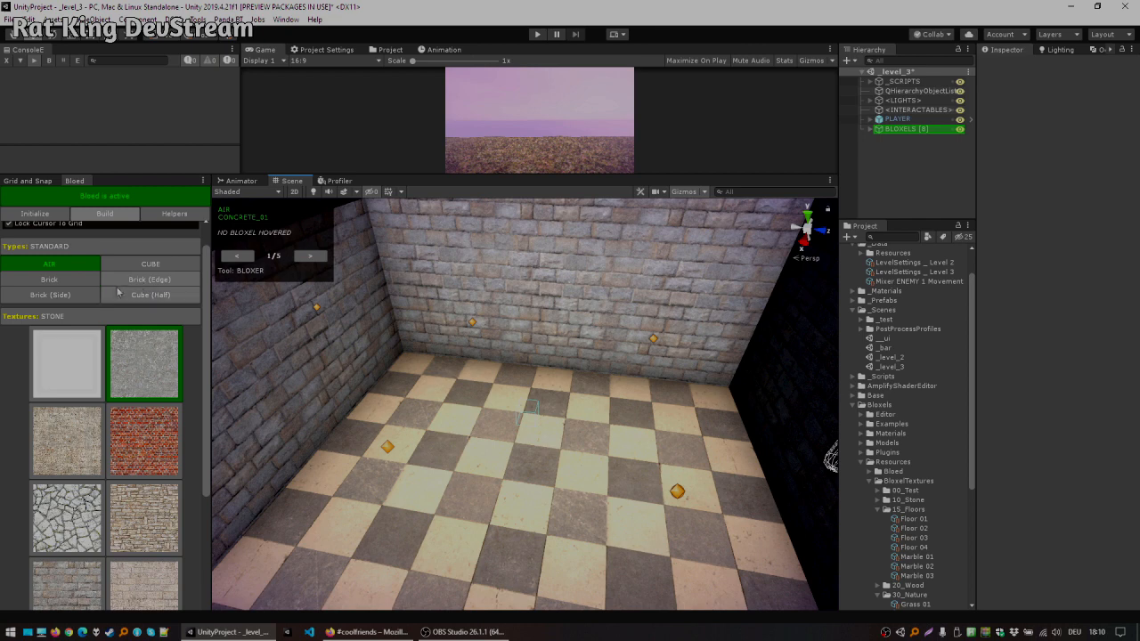
Step: Select the Stairs block type from the Special types and rotate the stairs three times
{"action": "left_click", "coordinate": [123, 253]}
{"action": "left_click", "coordinate": [123, 253]}
{"action": "scroll", "coordinate": [122, 260], "scroll_direction": "down", "scroll_amount": 1}
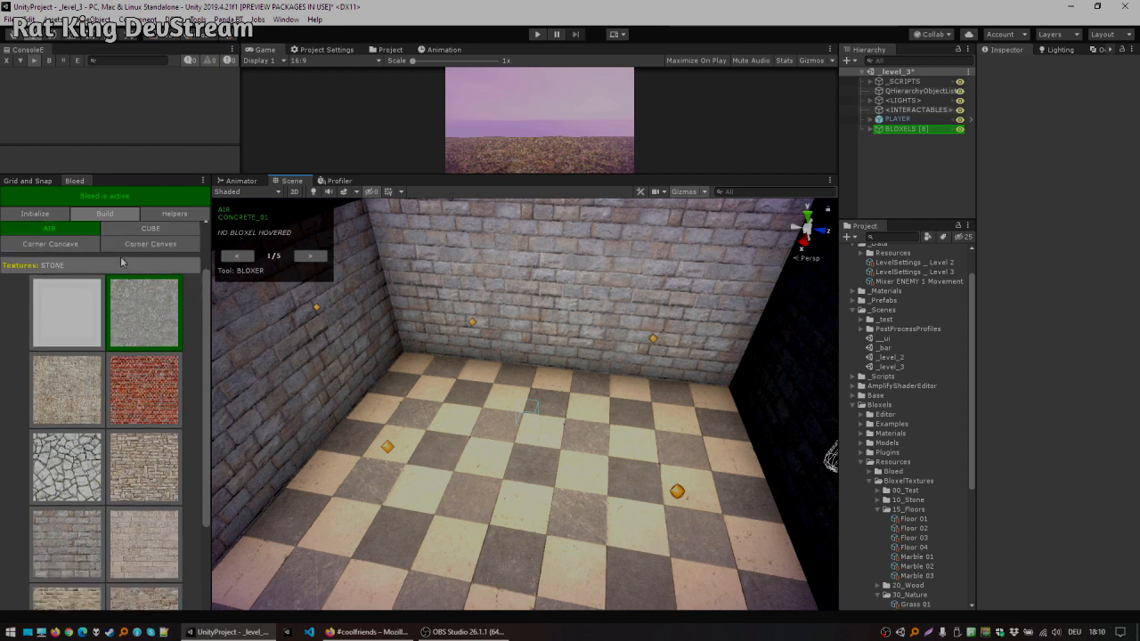
{"action": "scroll", "coordinate": [116, 231], "scroll_direction": "up", "scroll_amount": 1}
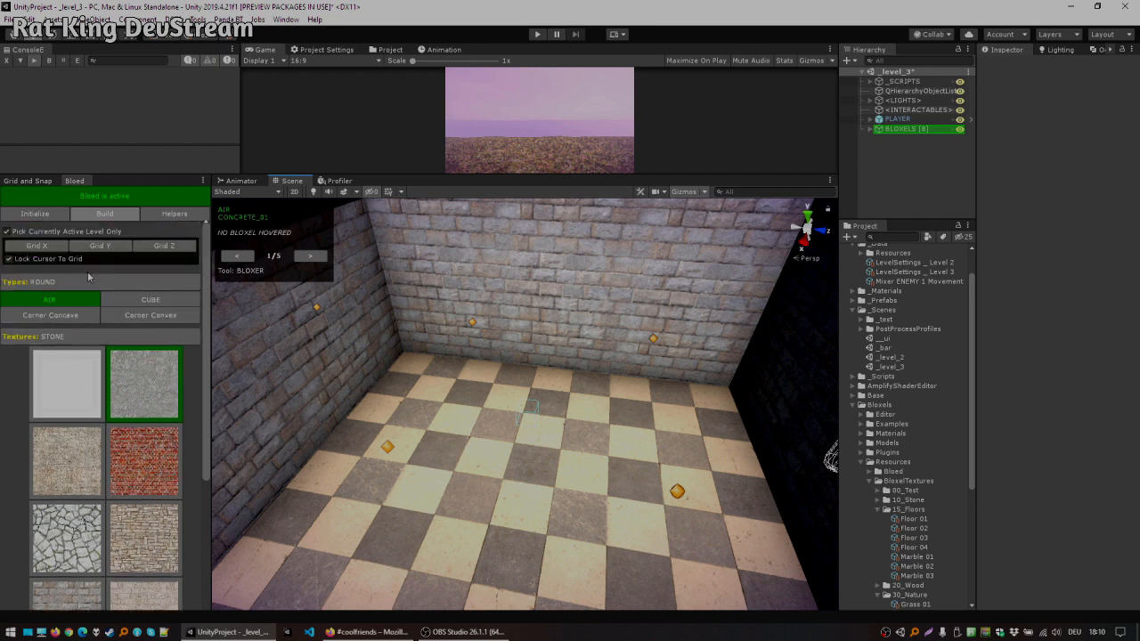
{"action": "left_click", "coordinate": [78, 316]}
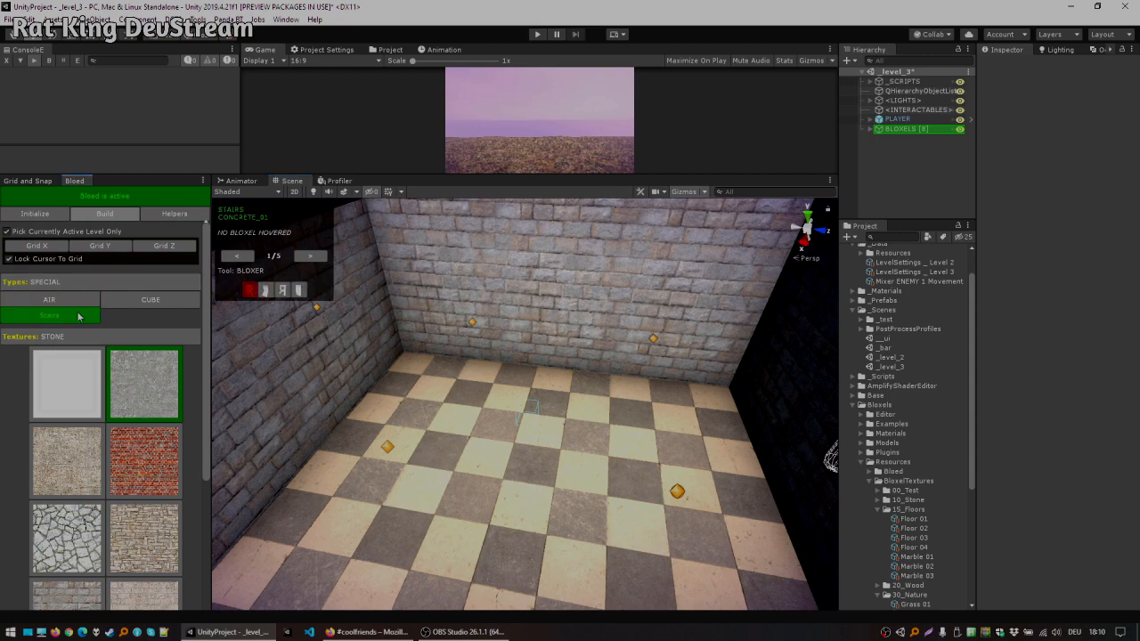
{"action": "key", "text": "r"}
{"action": "key", "text": "r"}
{"action": "key", "text": "r"}
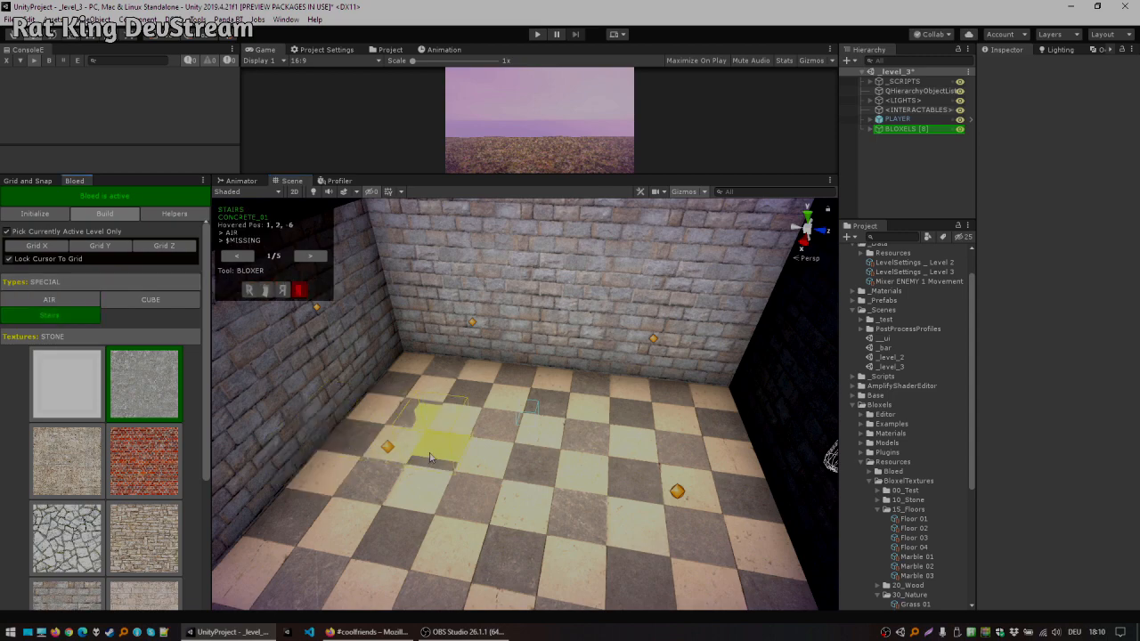
Step: Build a flight of stone stairs climbing along the room's inner wall
{"action": "middle_click_drag", "start_coordinate": [436, 452], "coordinate": [459, 438]}
{"action": "left_click_drag", "start_coordinate": [563, 452], "coordinate": [629, 412], "text": "alt"}
{"action": "scroll", "coordinate": [499, 427], "scroll_direction": "down", "scroll_amount": 8}
{"action": "scroll", "coordinate": [412, 422], "scroll_direction": "up", "scroll_amount": 5}
{"action": "left_click_drag", "start_coordinate": [570, 366], "coordinate": [583, 401], "text": "alt"}
{"action": "scroll", "coordinate": [557, 358], "scroll_direction": "up", "scroll_amount": 4}
{"action": "left_click_drag", "start_coordinate": [557, 359], "coordinate": [475, 447], "text": "alt"}
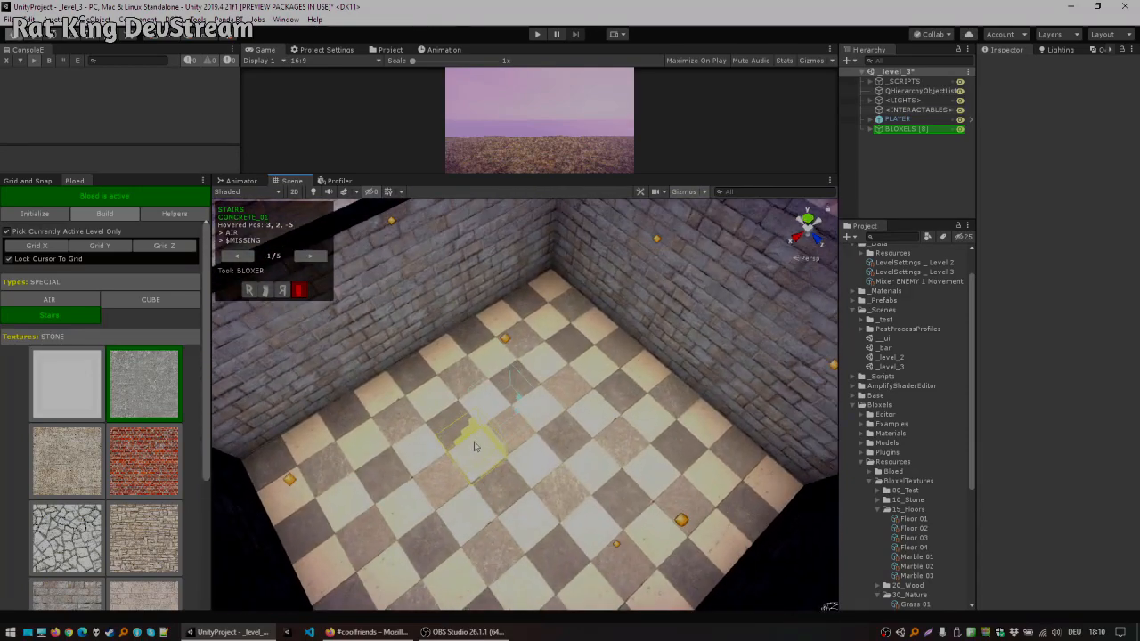
{"action": "scroll", "coordinate": [522, 335], "scroll_direction": "up", "scroll_amount": 1}
{"action": "middle_click_drag", "start_coordinate": [522, 336], "coordinate": [504, 375]}
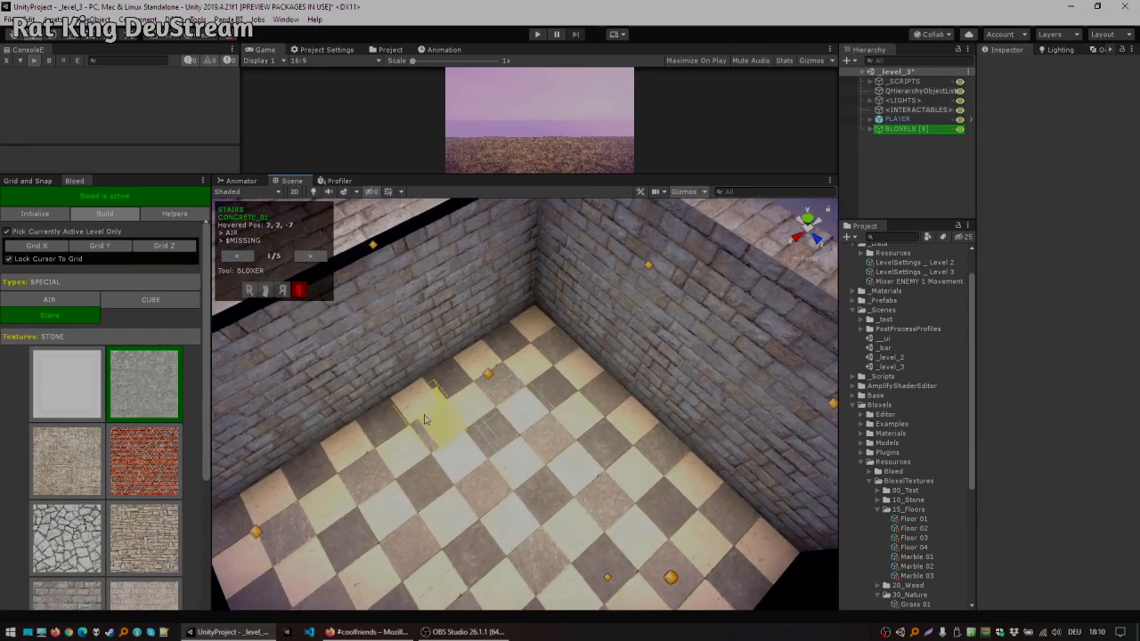
{"action": "left_click_drag", "start_coordinate": [464, 386], "coordinate": [483, 326], "text": "alt"}
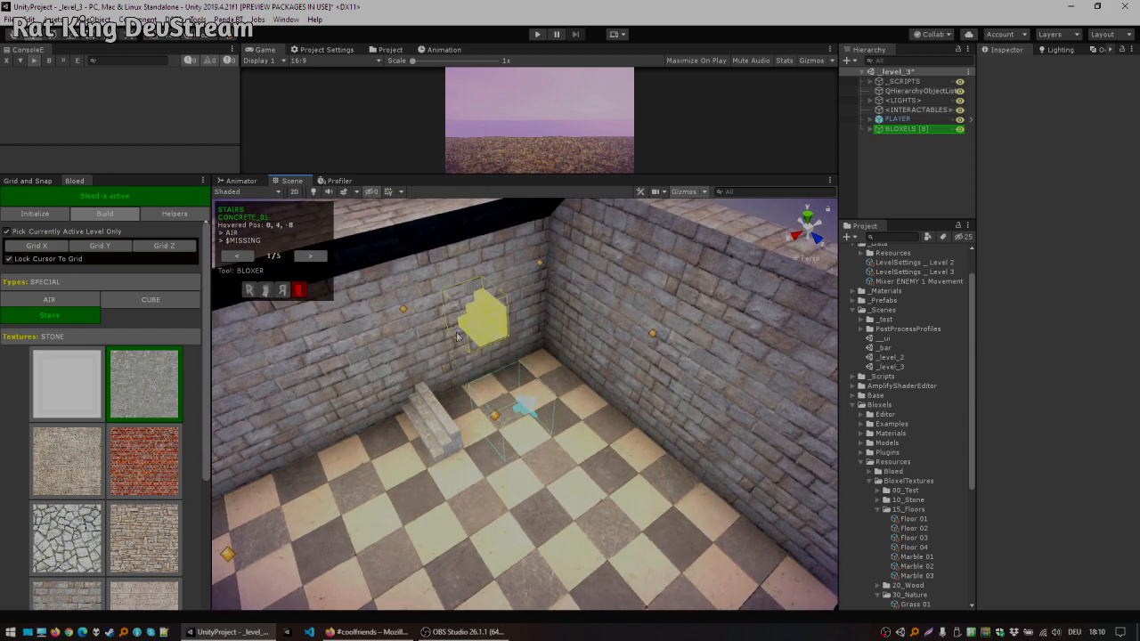
{"action": "scroll", "coordinate": [483, 323], "scroll_direction": "up", "scroll_amount": 1}
{"action": "middle_click_drag", "start_coordinate": [483, 322], "coordinate": [466, 365]}
{"action": "left_click", "coordinate": [433, 374]}
{"action": "left_click", "coordinate": [467, 288]}
{"action": "left_click_drag", "start_coordinate": [515, 367], "coordinate": [499, 336], "text": "alt"}
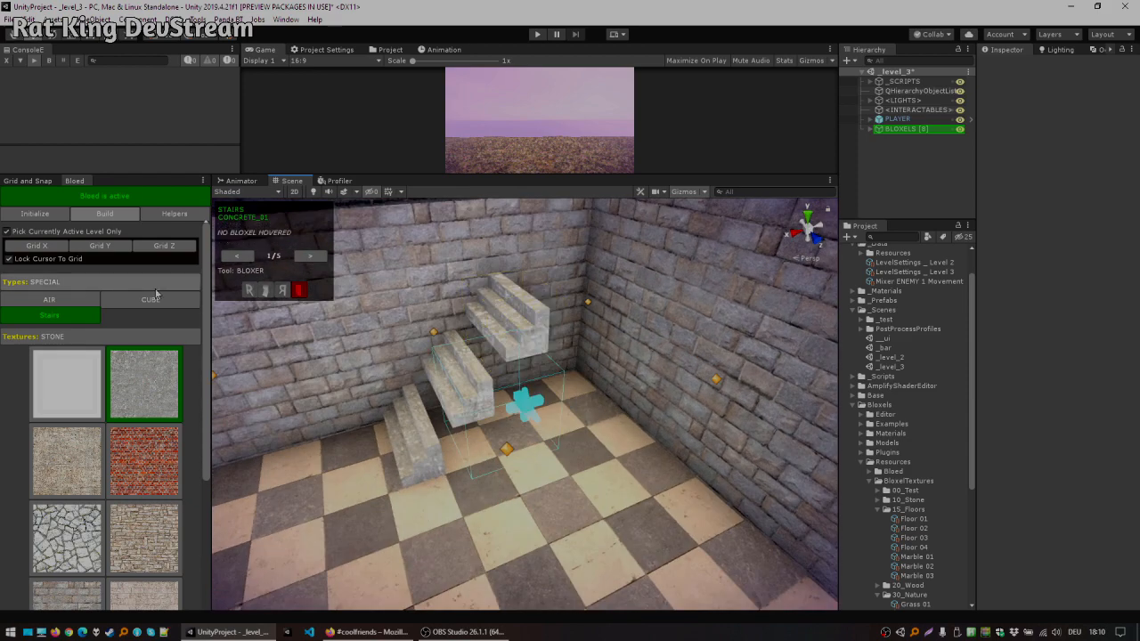
Step: Switch to Cube blocks and fill solid blocks beneath the stairs down to the floor
{"action": "left_click", "coordinate": [154, 303]}
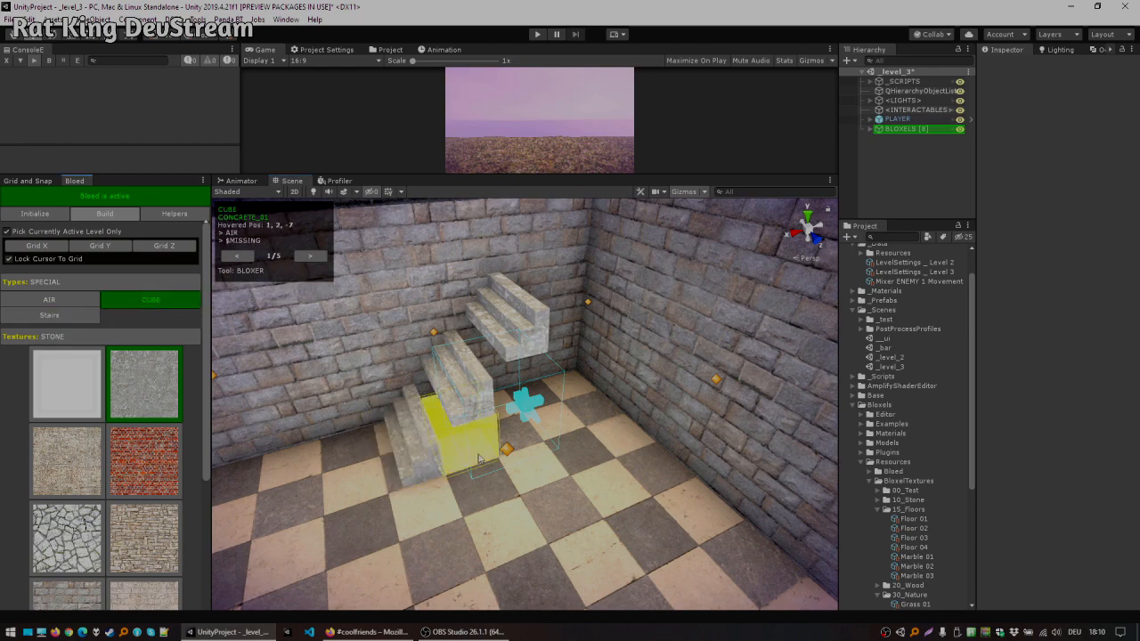
{"action": "left_click_drag", "start_coordinate": [524, 416], "coordinate": [447, 392], "text": "alt"}
{"action": "left_click_drag", "start_coordinate": [492, 428], "coordinate": [459, 406], "text": "alt"}
{"action": "scroll", "coordinate": [460, 406], "scroll_direction": "up", "scroll_amount": 4}
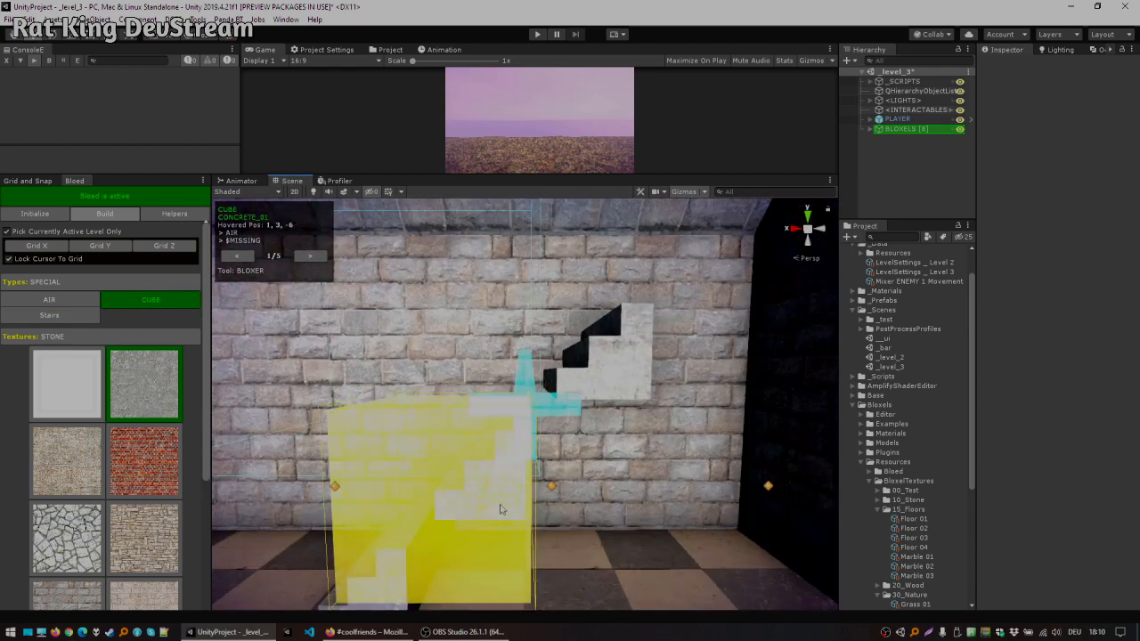
{"action": "left_click", "coordinate": [571, 449]}
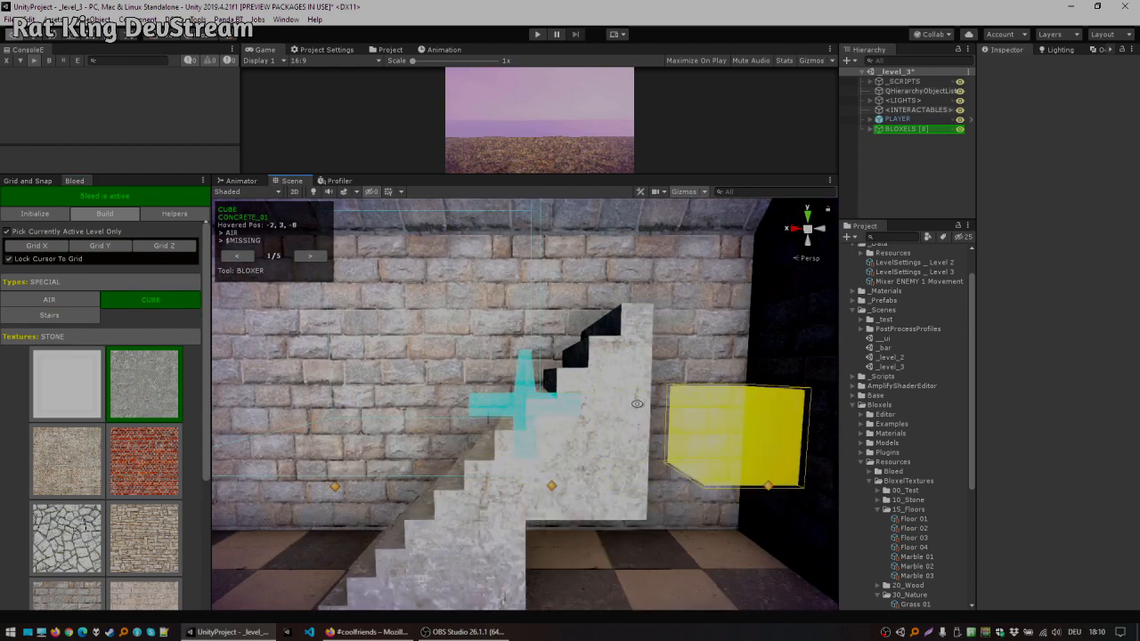
{"action": "left_click_drag", "start_coordinate": [690, 415], "coordinate": [616, 459], "text": "alt"}
{"action": "scroll", "coordinate": [615, 461], "scroll_direction": "down", "scroll_amount": 3}
{"action": "left_click", "coordinate": [585, 488]}
{"action": "left_click_drag", "start_coordinate": [693, 426], "coordinate": [591, 458], "text": "alt"}
{"action": "left_click", "coordinate": [692, 401]}
{"action": "left_click", "coordinate": [688, 362]}
{"action": "left_click", "coordinate": [772, 360]}
{"action": "left_click", "coordinate": [759, 411]}
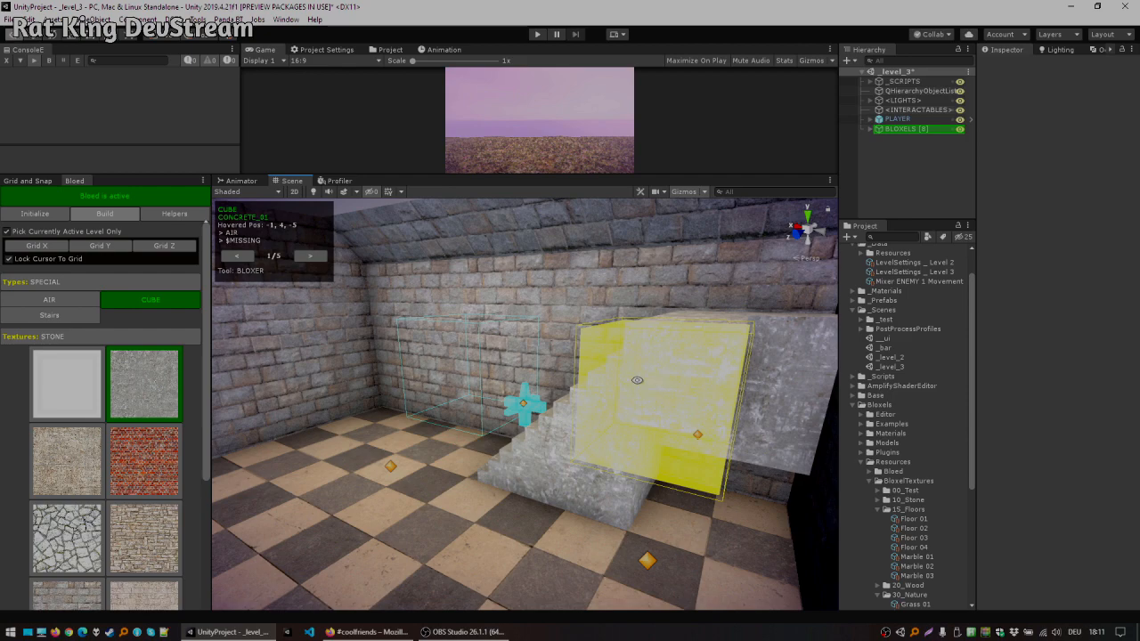
{"action": "left_click_drag", "start_coordinate": [637, 380], "coordinate": [717, 414], "text": "alt"}
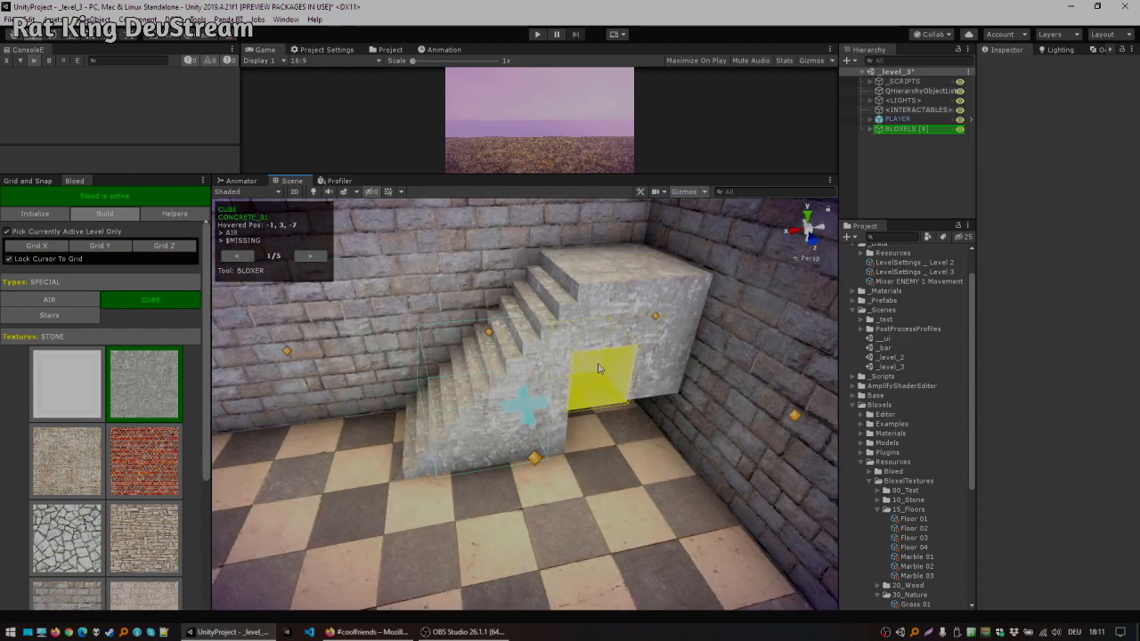
{"action": "left_click_drag", "start_coordinate": [598, 369], "coordinate": [463, 416], "text": "alt"}
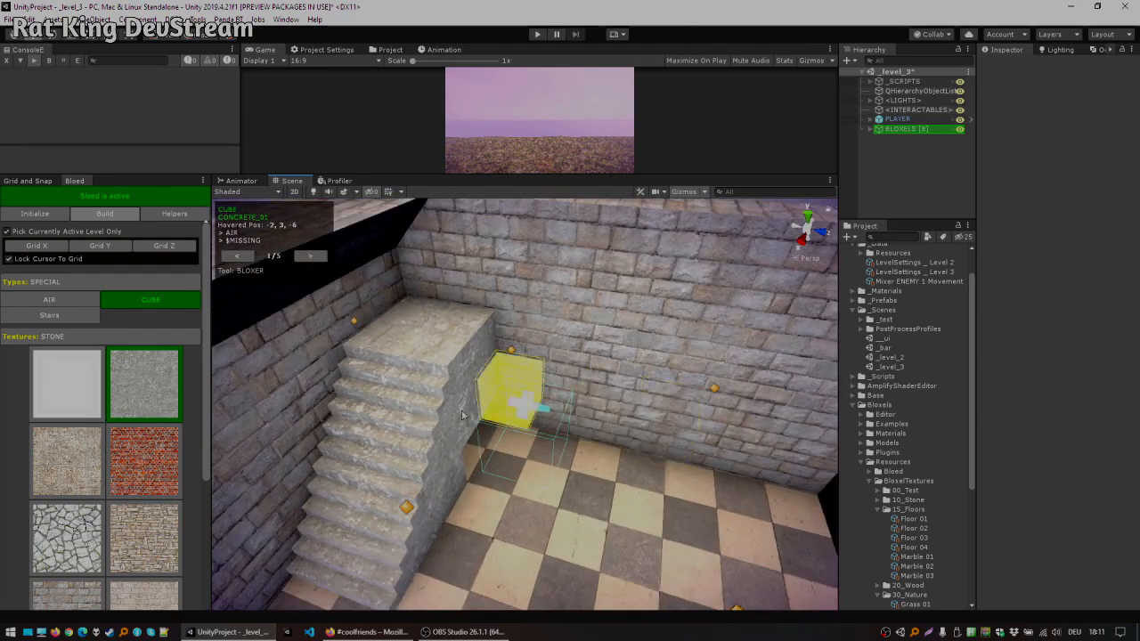
Step: Extend the staircase with more stairs and cube blocks up to a landing near the top of the wall
{"action": "key", "text": "3"}
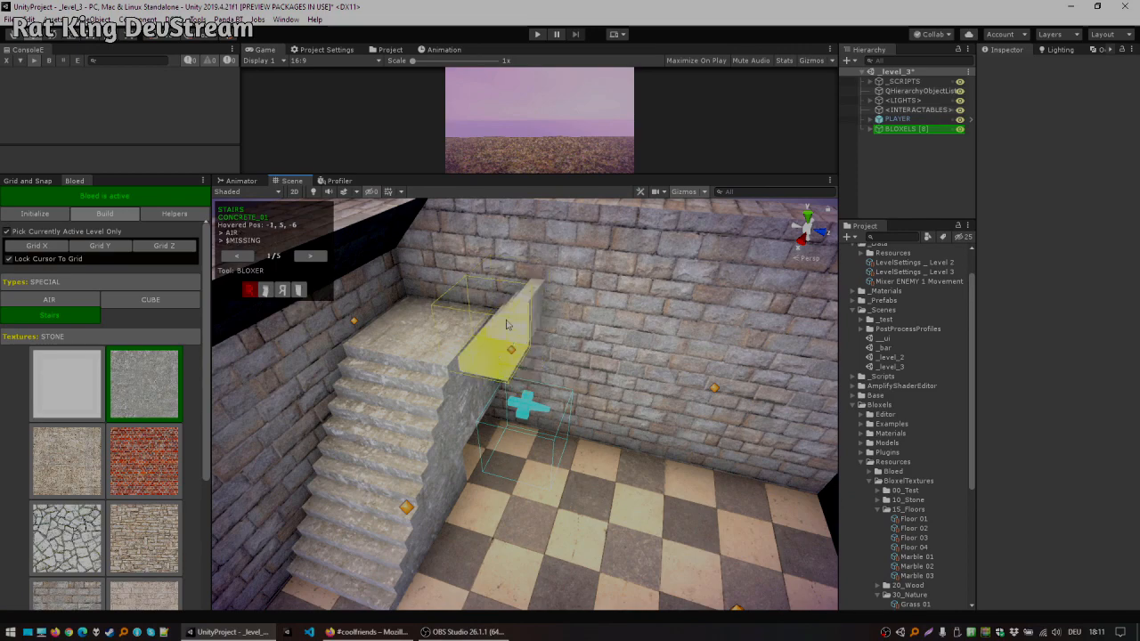
{"action": "left_click_drag", "start_coordinate": [558, 313], "coordinate": [590, 358], "text": "alt"}
{"action": "left_click", "coordinate": [492, 389]}
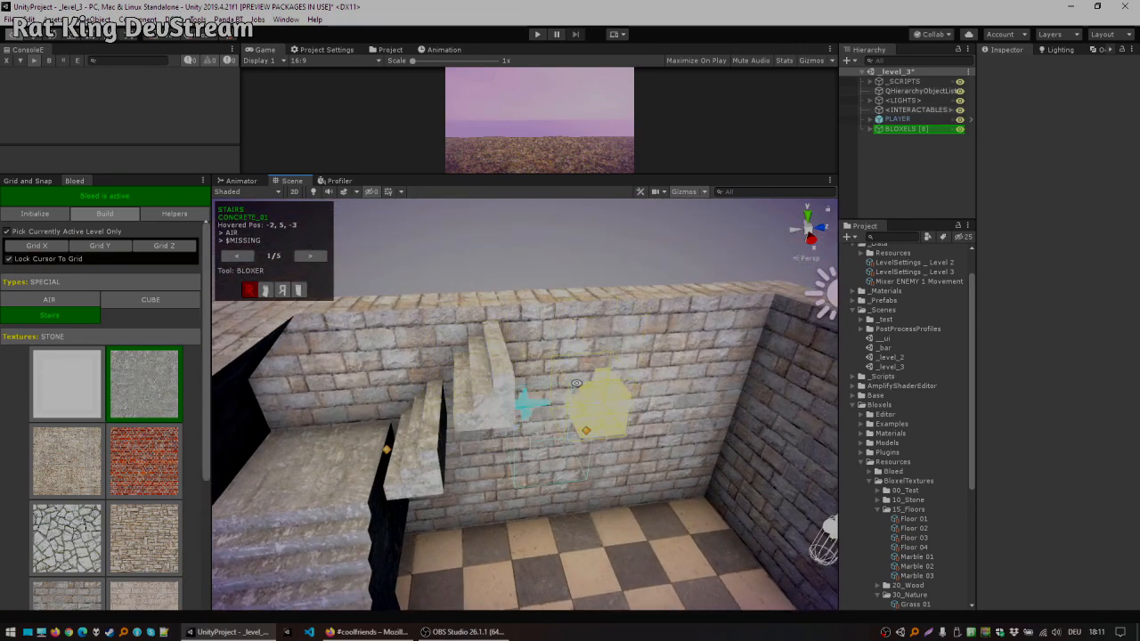
{"action": "left_click_drag", "start_coordinate": [595, 403], "coordinate": [540, 319], "text": "alt"}
{"action": "left_click", "coordinate": [393, 524], "text": "ctrl"}
{"action": "left_click_drag", "start_coordinate": [467, 436], "coordinate": [417, 381], "text": "alt"}
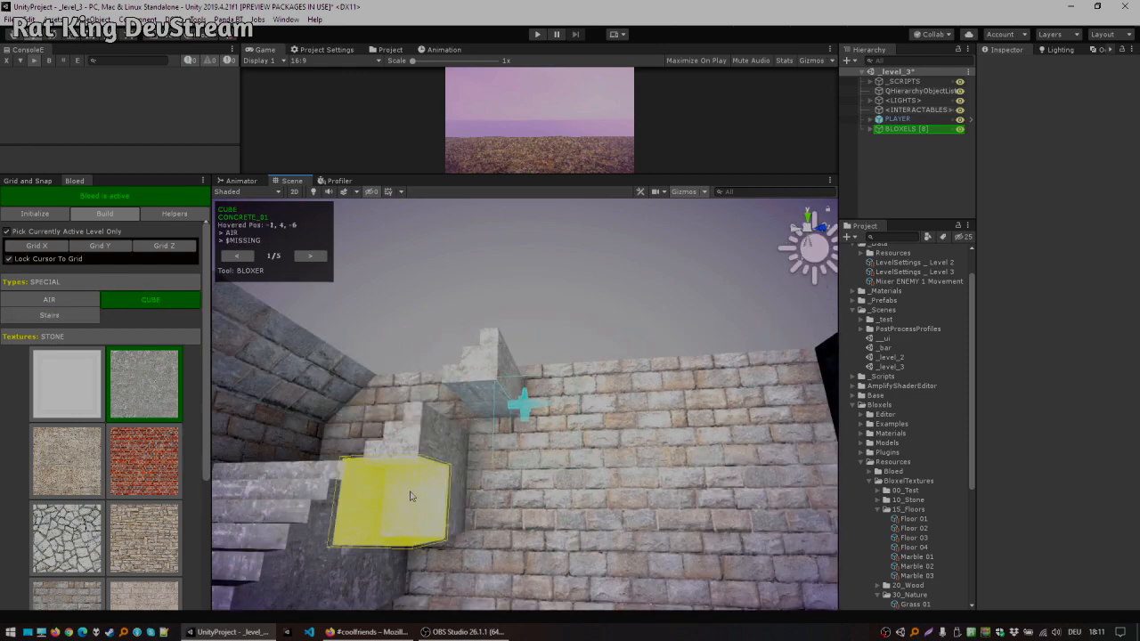
{"action": "left_click", "coordinate": [416, 496]}
{"action": "left_click", "coordinate": [501, 430]}
{"action": "scroll", "coordinate": [574, 439], "scroll_direction": "down", "scroll_amount": 4}
{"action": "middle_click_drag", "start_coordinate": [579, 441], "coordinate": [594, 383]}
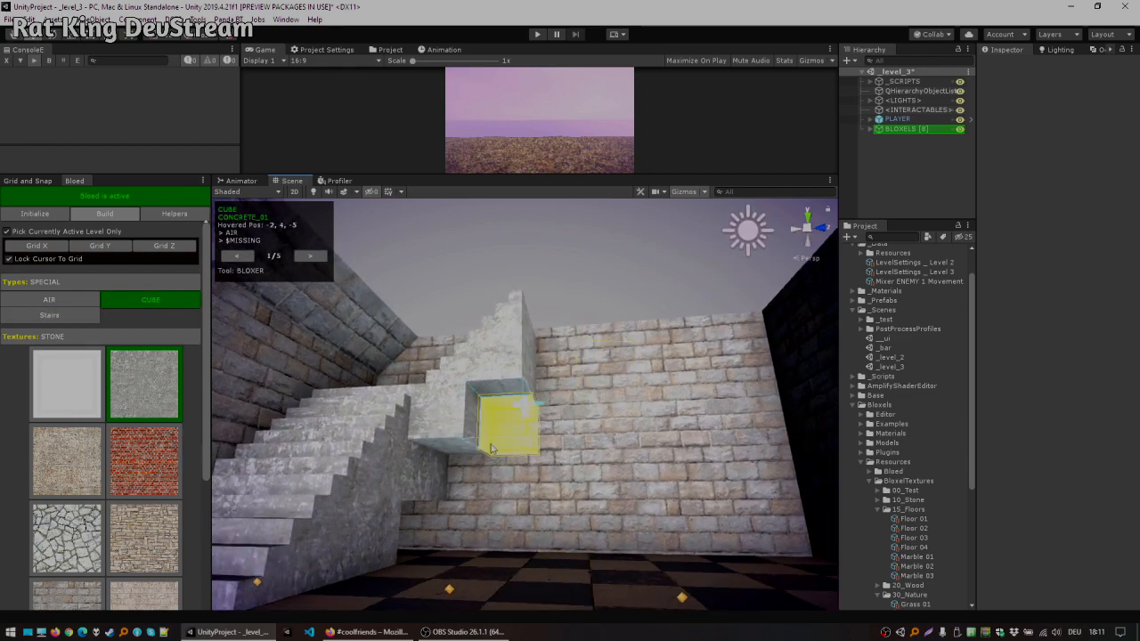
{"action": "left_click_drag", "start_coordinate": [604, 334], "coordinate": [624, 392], "text": "alt"}
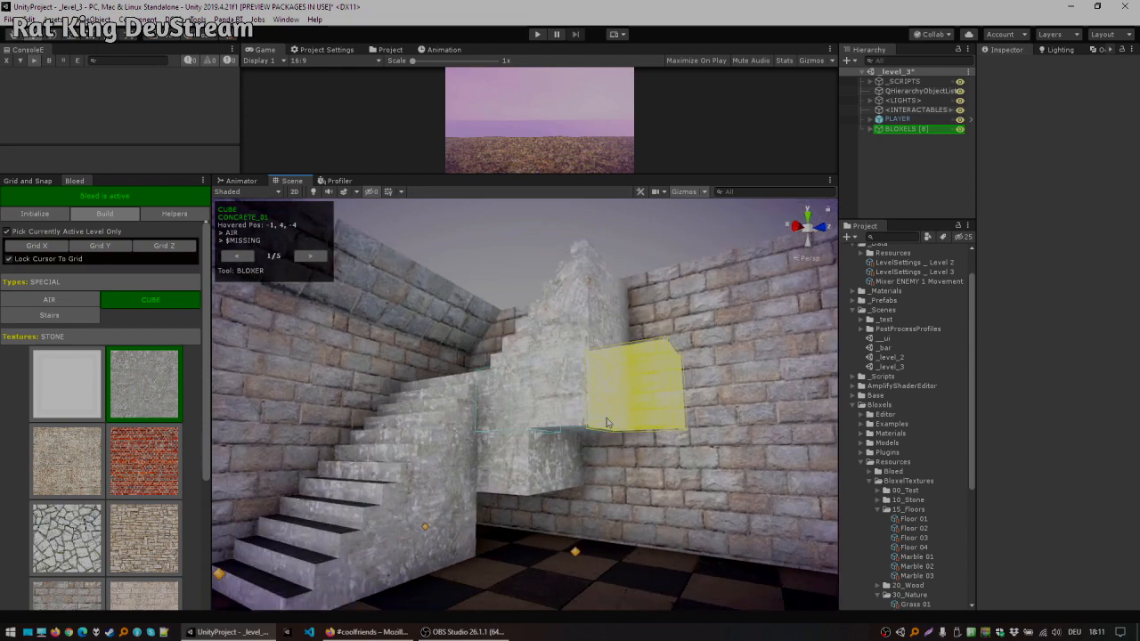
Step: Choose the Slope block type and add slopes and cubes under the landing to finish the staircase
{"action": "left_click", "coordinate": [103, 283]}
{"action": "left_click", "coordinate": [125, 316]}
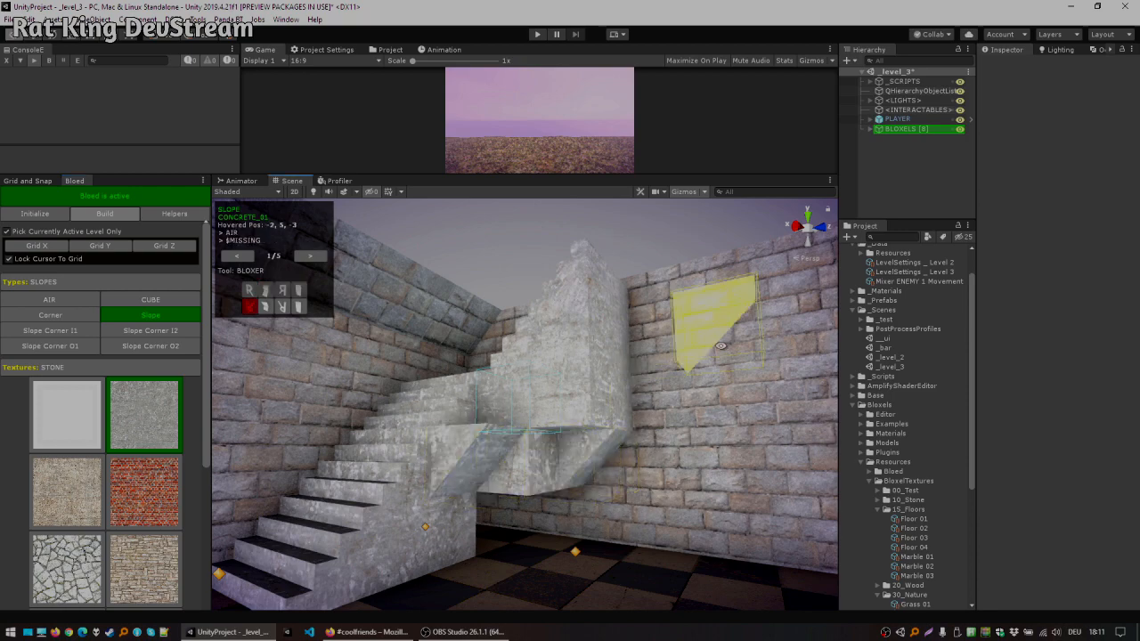
{"action": "left_click_drag", "start_coordinate": [585, 442], "coordinate": [561, 426], "text": "alt"}
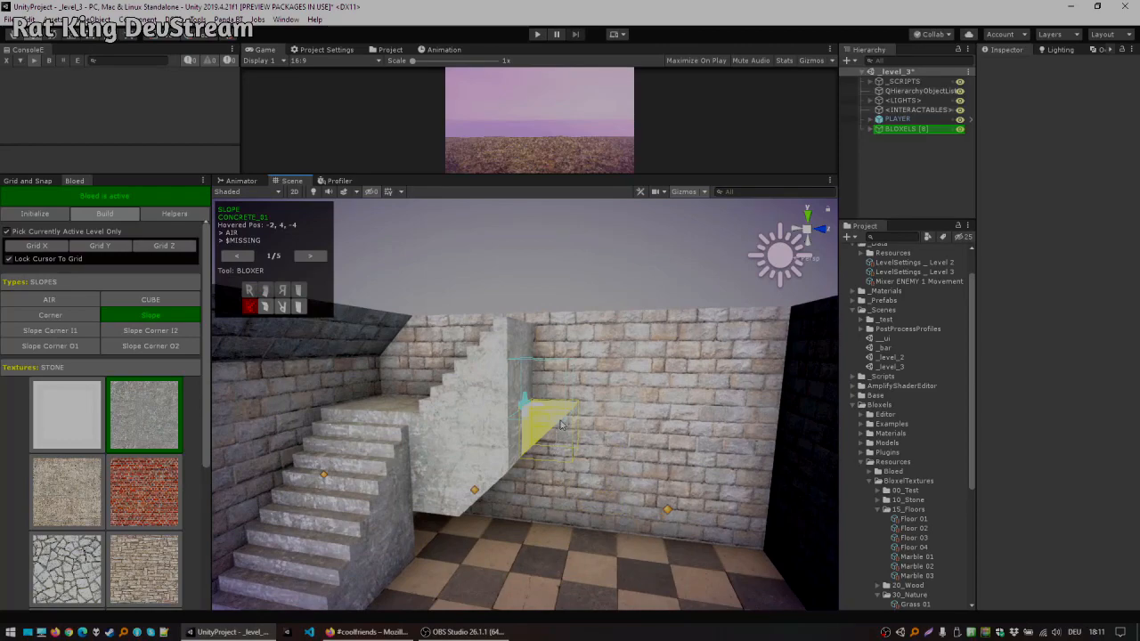
{"action": "left_click_drag", "start_coordinate": [583, 343], "coordinate": [524, 401], "text": "alt"}
{"action": "left_click", "coordinate": [514, 401], "text": "ctrl"}
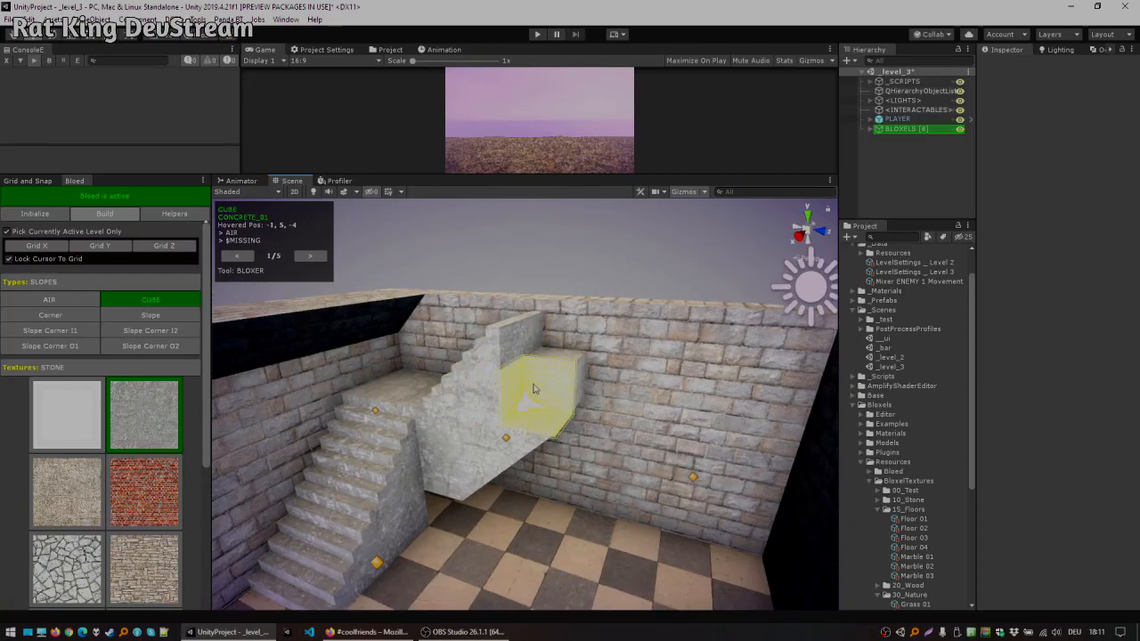
{"action": "left_click_drag", "start_coordinate": [664, 349], "coordinate": [574, 292], "text": "alt"}
{"action": "left_click", "coordinate": [608, 342]}
{"action": "left_click", "coordinate": [516, 435], "text": "ctrl"}
{"action": "left_click", "coordinate": [588, 374]}
{"action": "left_click_drag", "start_coordinate": [671, 311], "coordinate": [667, 359], "text": "alt"}
{"action": "left_click_drag", "start_coordinate": [536, 263], "coordinate": [567, 374], "text": "alt"}
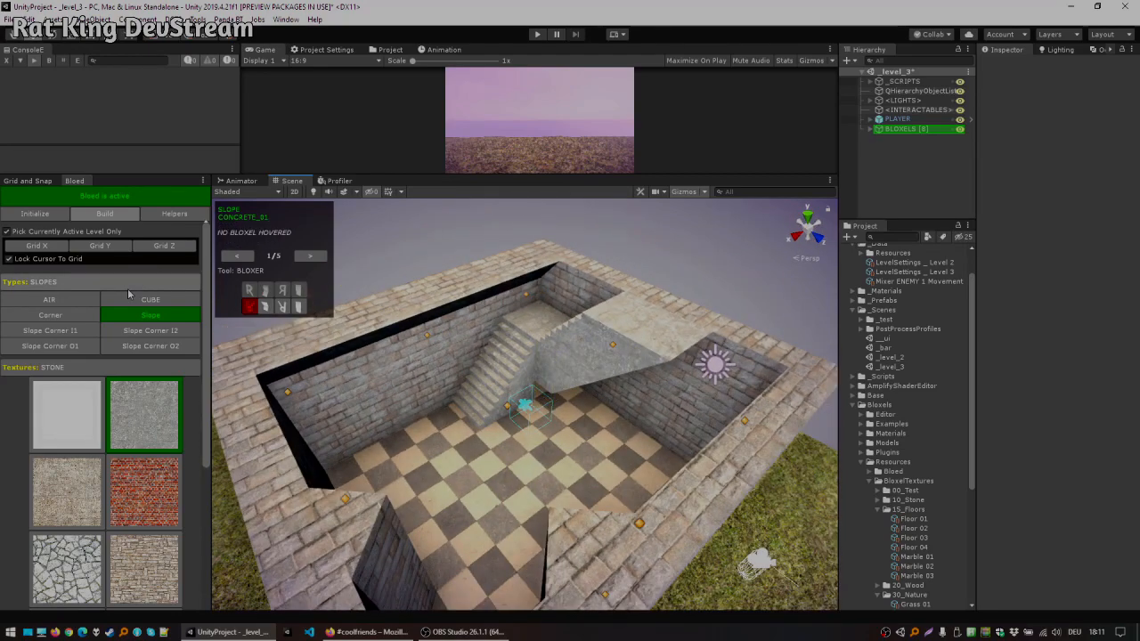
Step: Switch to the Cuboider tool at 9 × 1 × 9, turn off Change Tex Only, and place cube slabs roofing the room
{"action": "left_click", "coordinate": [307, 256]}
{"action": "left_click", "coordinate": [307, 255]}
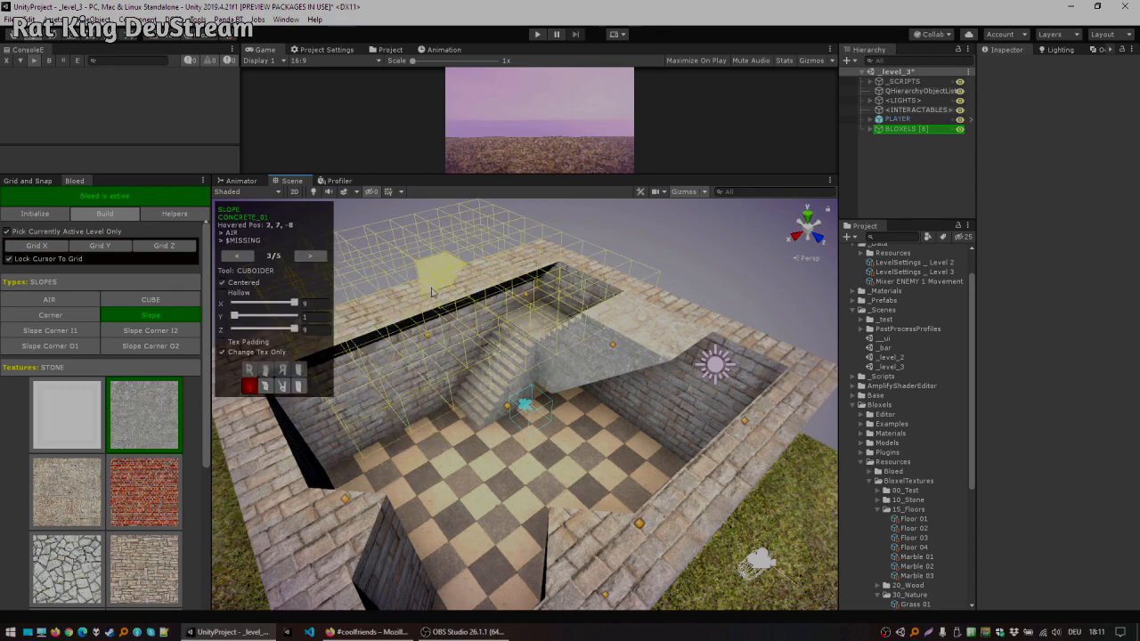
{"action": "left_click_drag", "start_coordinate": [435, 304], "coordinate": [477, 337], "text": "alt"}
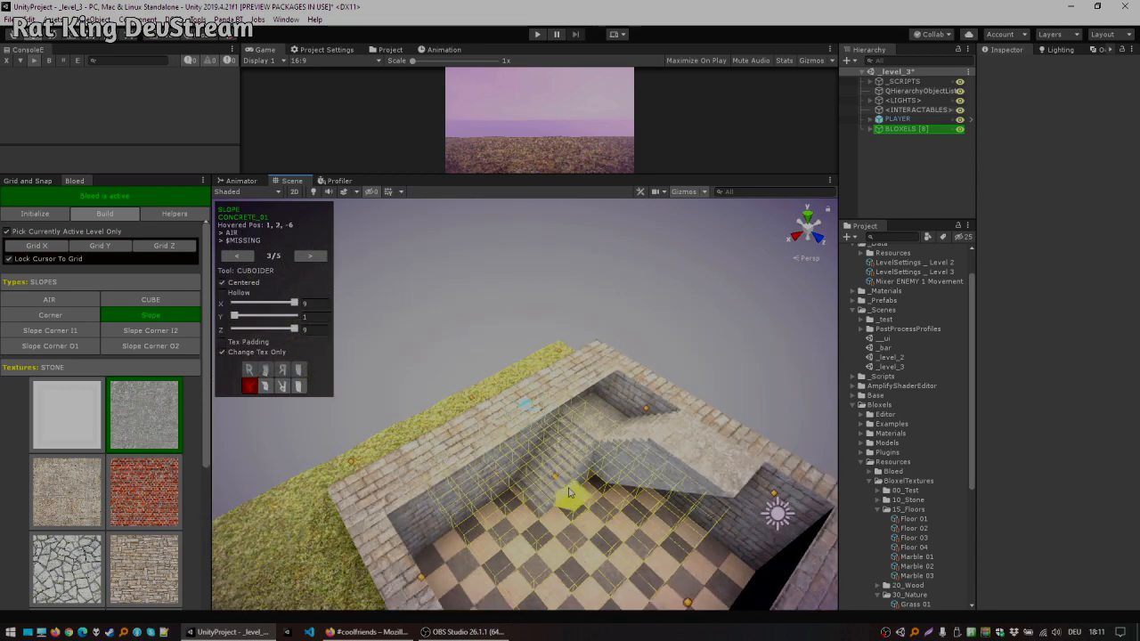
{"action": "left_click_drag", "start_coordinate": [525, 449], "coordinate": [540, 489], "text": "alt"}
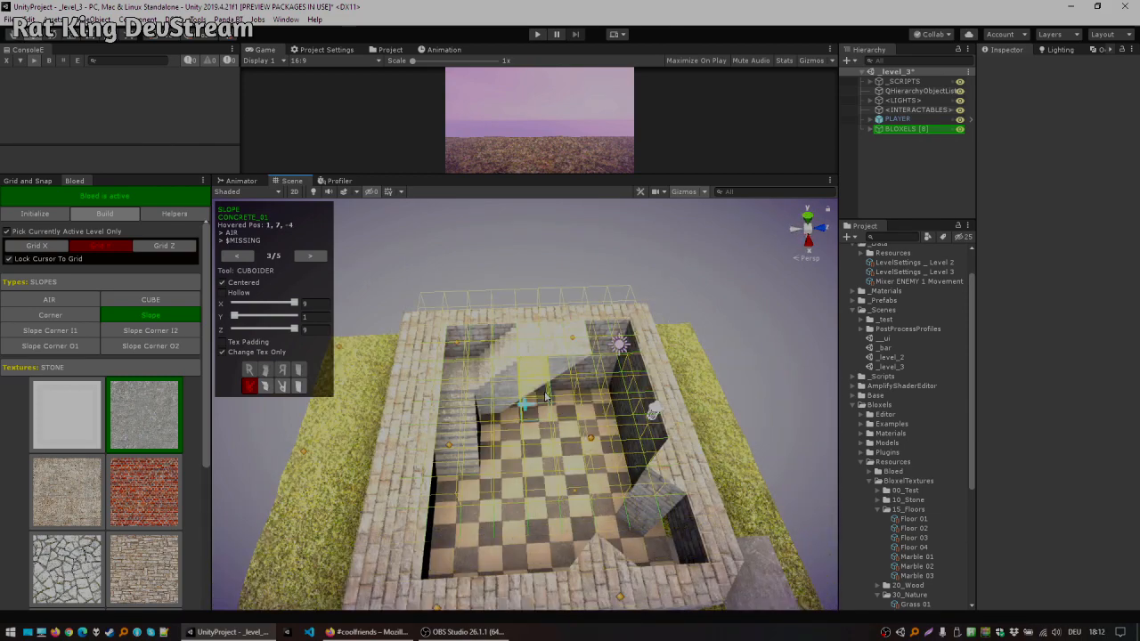
{"action": "left_click", "coordinate": [48, 299]}
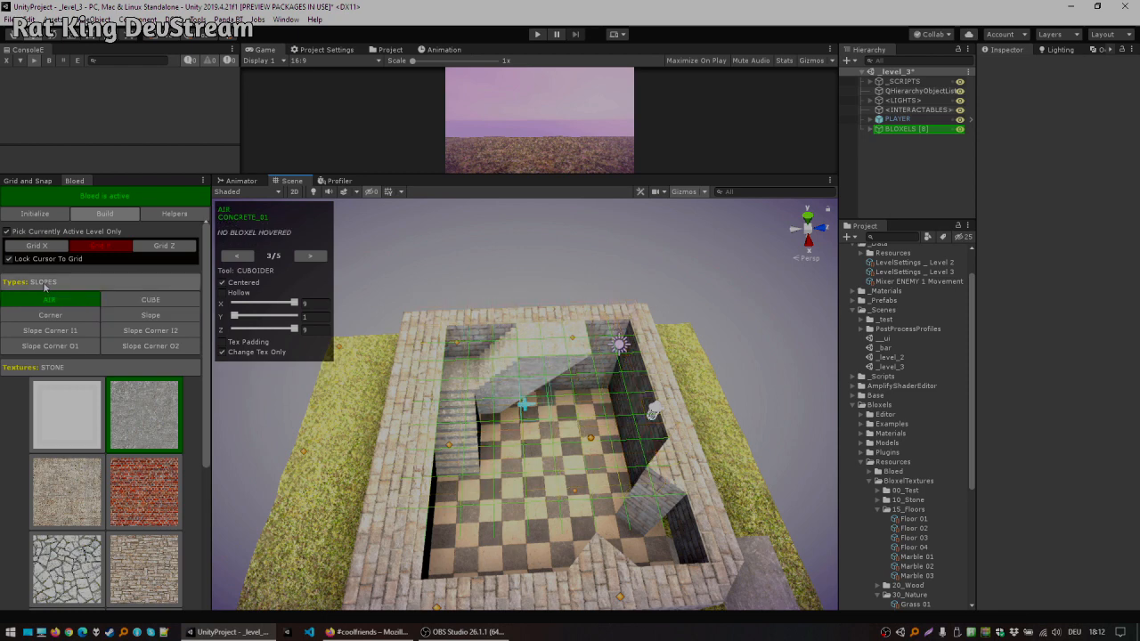
{"action": "left_click", "coordinate": [150, 300]}
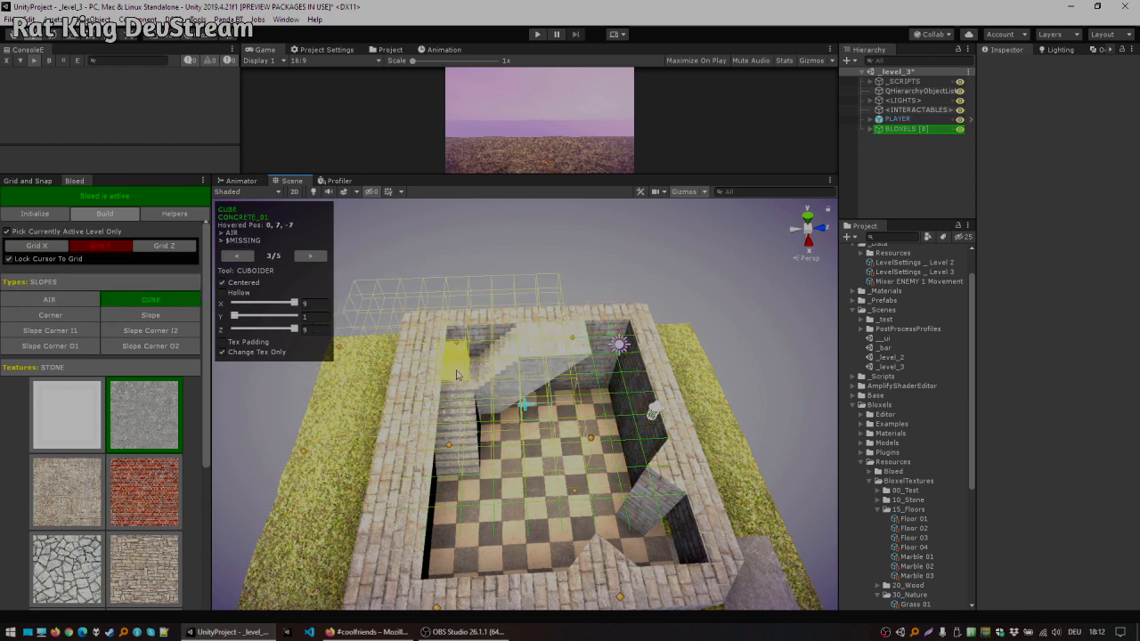
{"action": "left_click", "coordinate": [265, 352]}
{"action": "left_click_drag", "start_coordinate": [509, 387], "coordinate": [503, 430]}
{"action": "left_click", "coordinate": [514, 474]}
{"action": "left_click_drag", "start_coordinate": [457, 375], "coordinate": [443, 311], "text": "alt"}
{"action": "middle_click_drag", "start_coordinate": [538, 301], "coordinate": [486, 282]}
{"action": "left_click_drag", "start_coordinate": [481, 299], "coordinate": [683, 367], "text": "alt"}
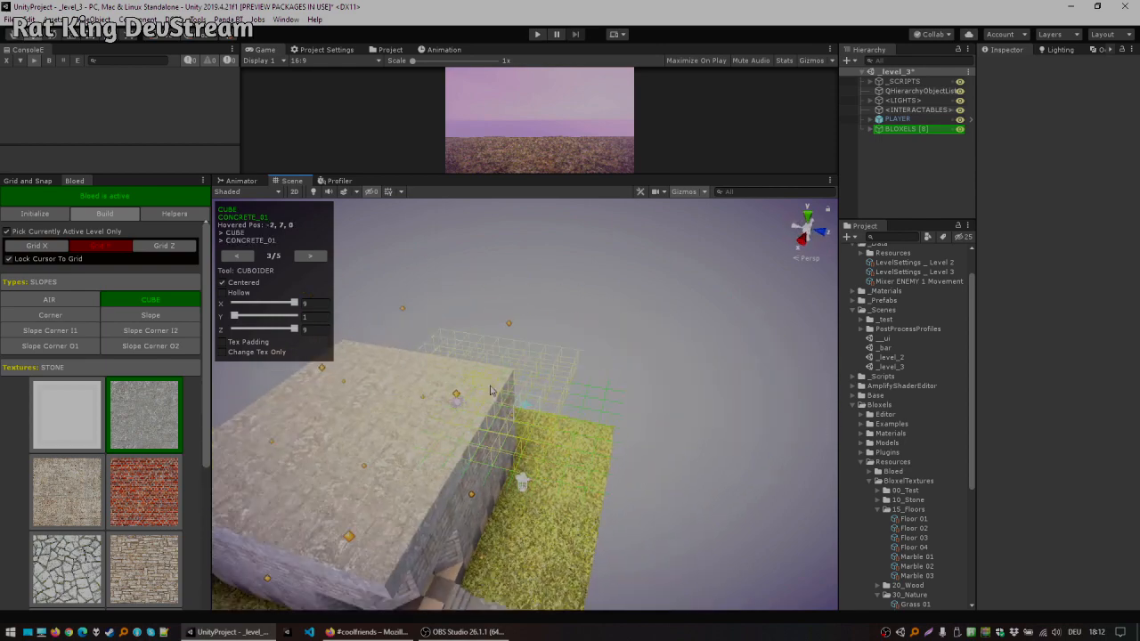
{"action": "left_click_drag", "start_coordinate": [490, 390], "coordinate": [530, 376], "text": "alt"}
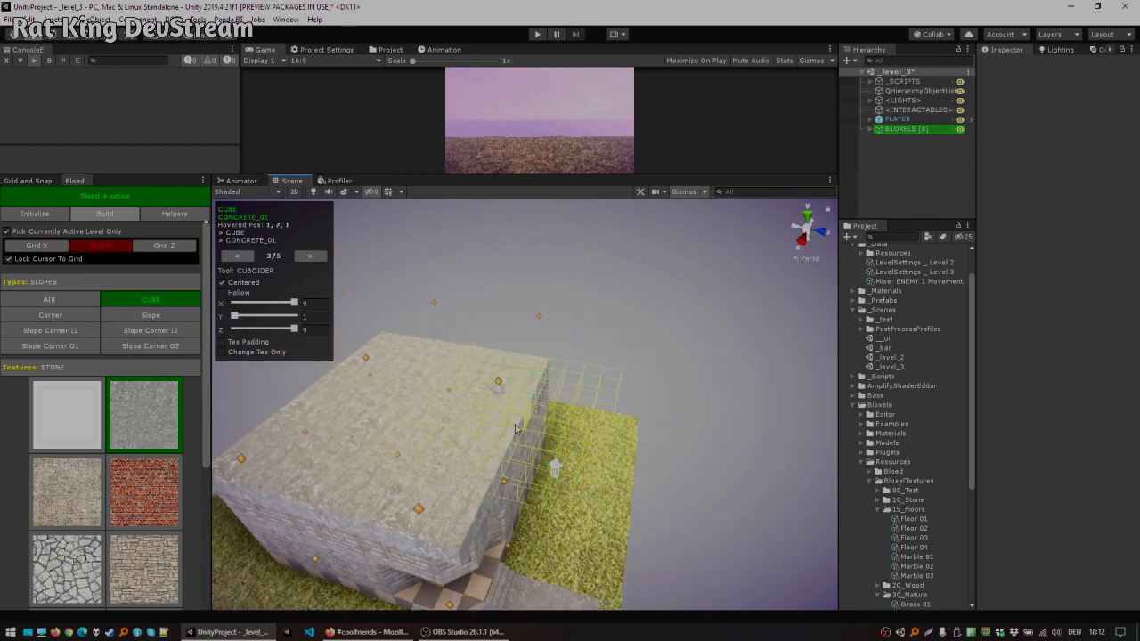
{"action": "middle_click_drag", "start_coordinate": [515, 429], "coordinate": [701, 399]}
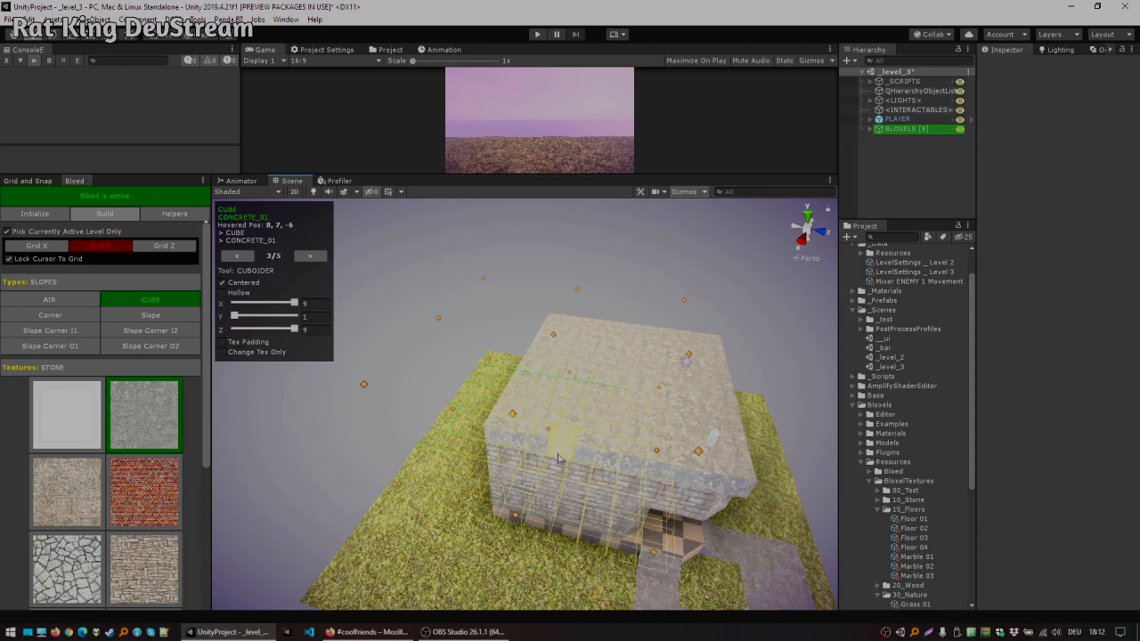
{"action": "left_click", "coordinate": [530, 393]}
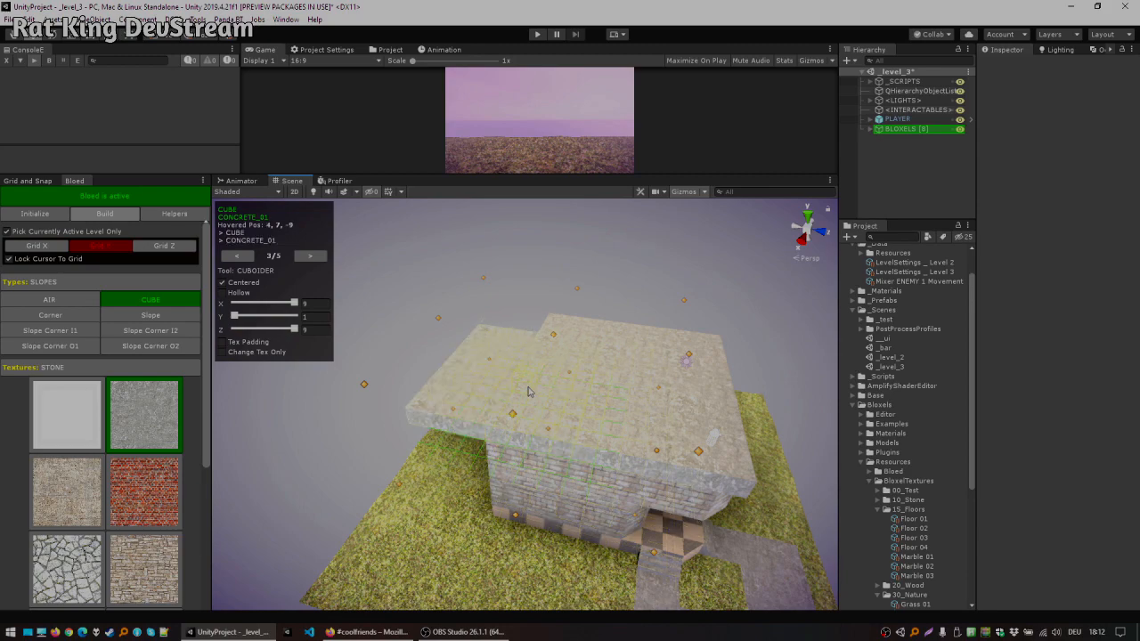
{"action": "left_click_drag", "start_coordinate": [544, 363], "coordinate": [570, 357], "text": "alt"}
Step: Switch back to the Bloxer tool and examine the new roof from several angles
{"action": "left_click", "coordinate": [237, 256]}
{"action": "left_click", "coordinate": [238, 256]}
{"action": "scroll", "coordinate": [522, 322], "scroll_direction": "up", "scroll_amount": 3}
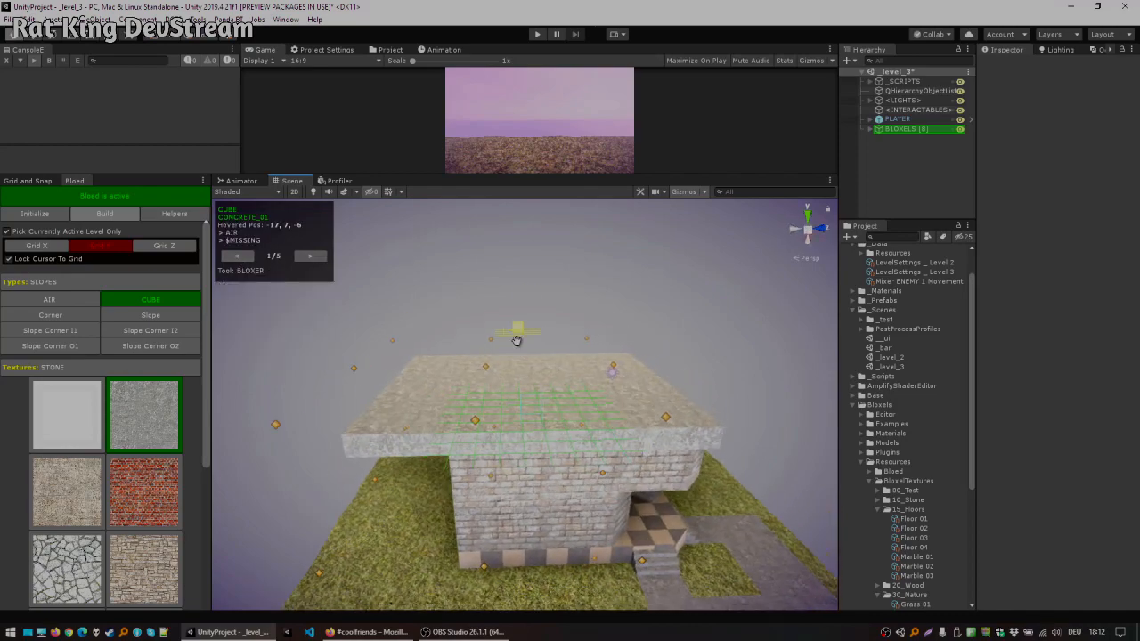
{"action": "left_click_drag", "start_coordinate": [519, 368], "coordinate": [513, 407], "text": "alt"}
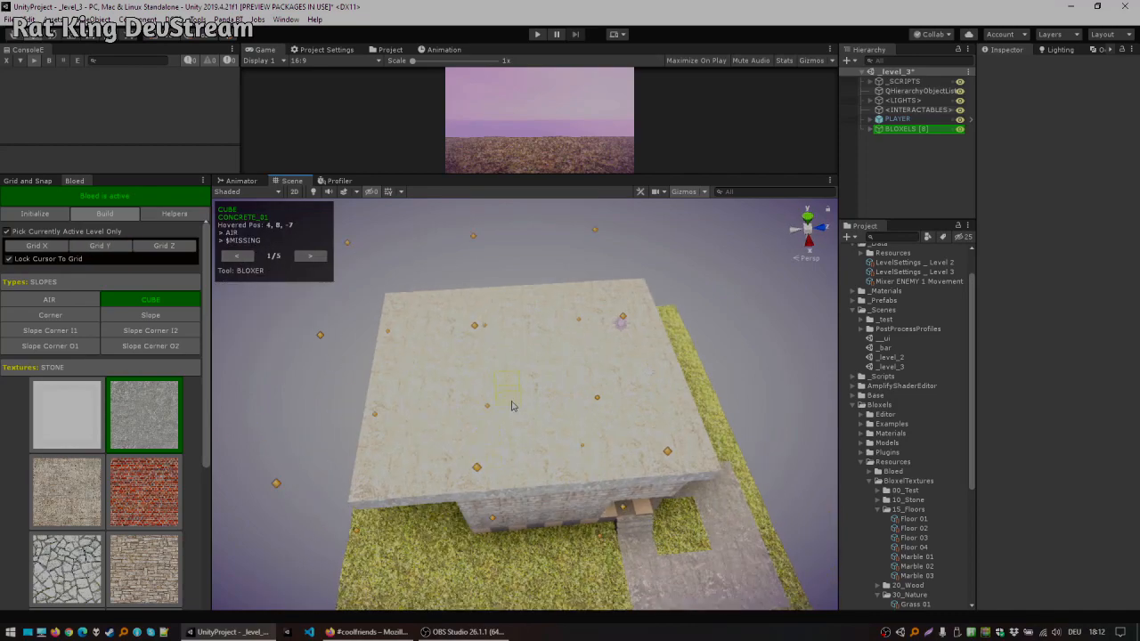
{"action": "left_click_drag", "start_coordinate": [586, 373], "coordinate": [412, 298], "text": "alt"}
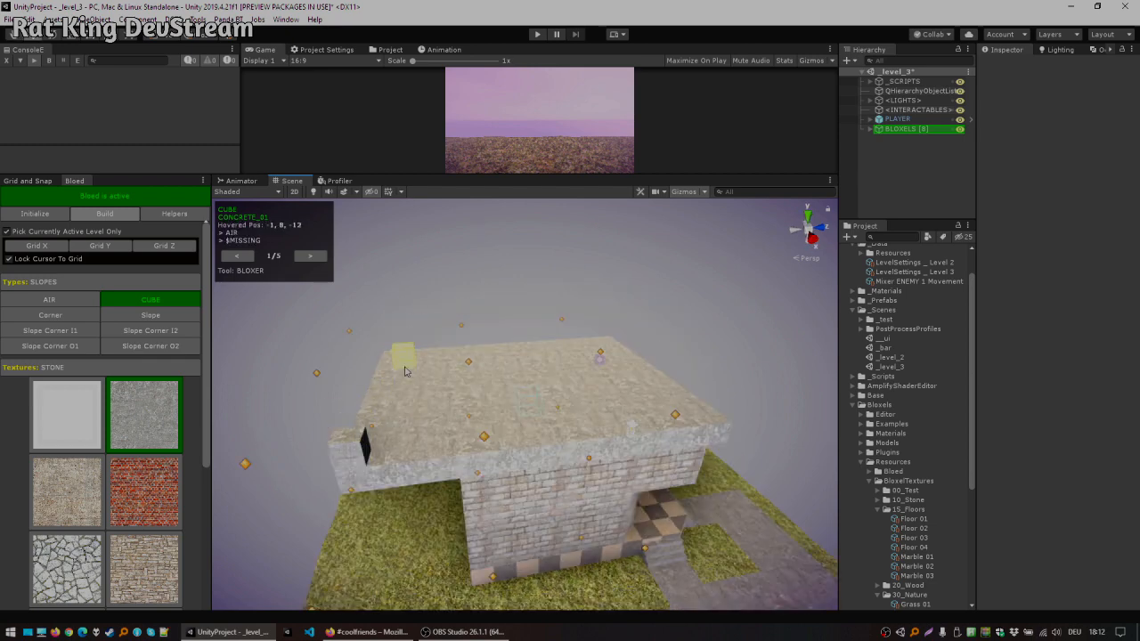
{"action": "left_click_drag", "start_coordinate": [403, 367], "coordinate": [400, 480], "text": "alt"}
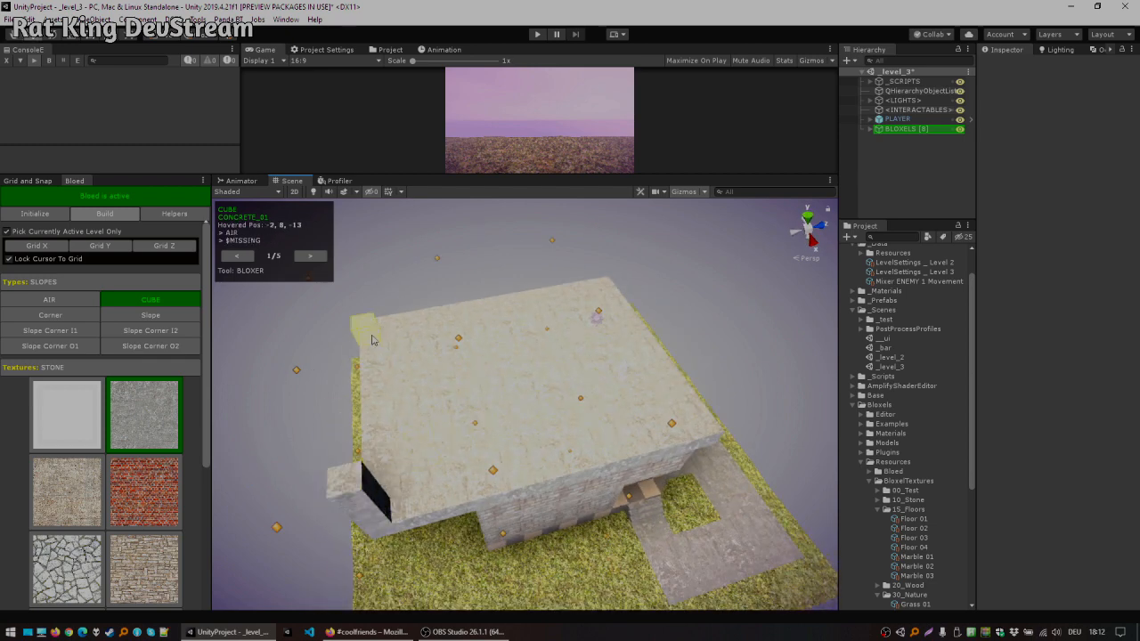
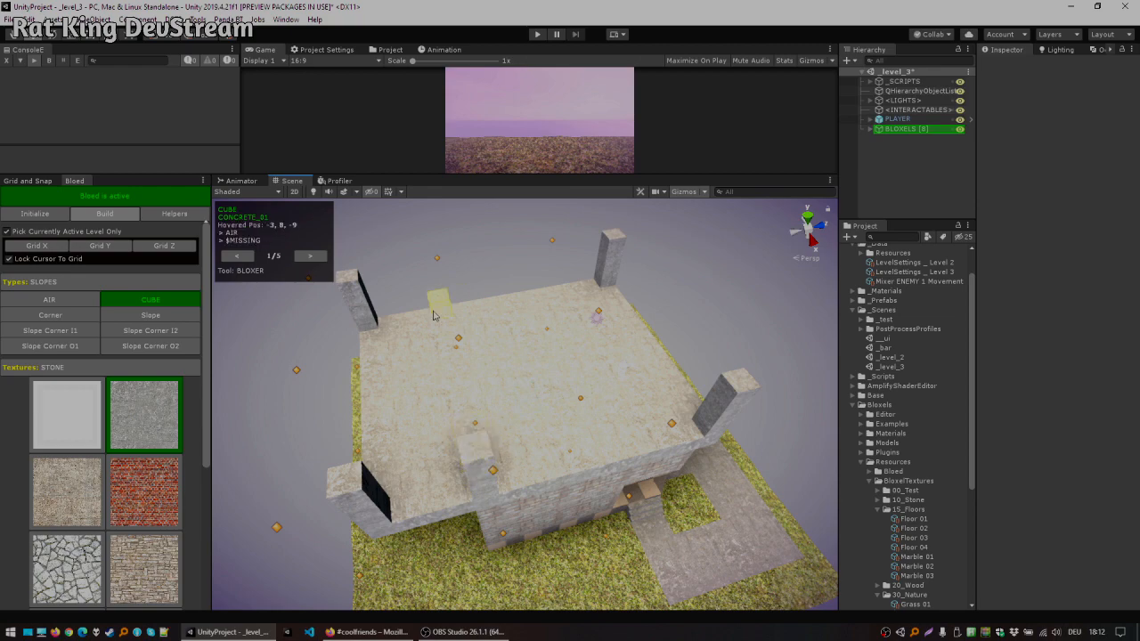
Step: Remove roof blocks above the staircase landing with Air to open a stairwell onto the roof
{"action": "left_click_drag", "start_coordinate": [441, 281], "coordinate": [583, 335], "text": "alt"}
{"action": "scroll", "coordinate": [589, 348], "scroll_direction": "up", "scroll_amount": 3}
{"action": "left_click_drag", "start_coordinate": [573, 382], "coordinate": [624, 273], "text": "alt"}
{"action": "scroll", "coordinate": [621, 278], "scroll_direction": "up", "scroll_amount": 5}
{"action": "left_click_drag", "start_coordinate": [583, 405], "coordinate": [741, 358], "text": "alt"}
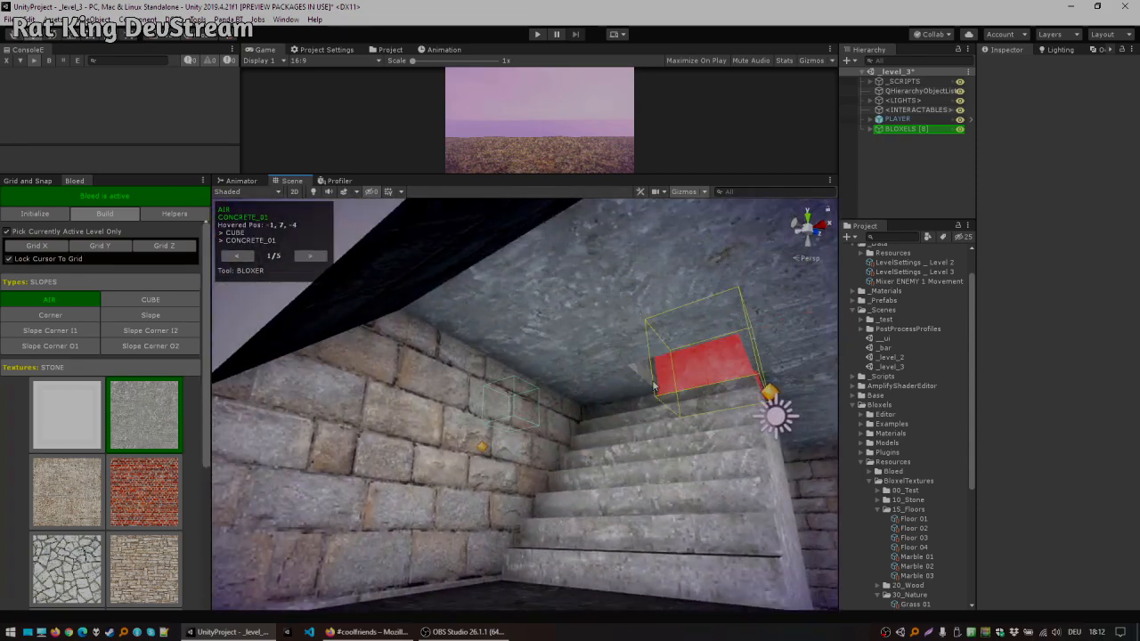
{"action": "left_click", "coordinate": [631, 329]}
{"action": "left_click", "coordinate": [605, 272]}
{"action": "left_click", "coordinate": [525, 287]}
{"action": "left_click_drag", "start_coordinate": [646, 311], "coordinate": [798, 479], "text": "alt"}
{"action": "left_click", "coordinate": [529, 474], "text": "ctrl"}
{"action": "left_click", "coordinate": [540, 400]}
{"action": "left_click", "coordinate": [587, 399]}
{"action": "left_click_drag", "start_coordinate": [587, 400], "coordinate": [279, 364], "text": "alt"}
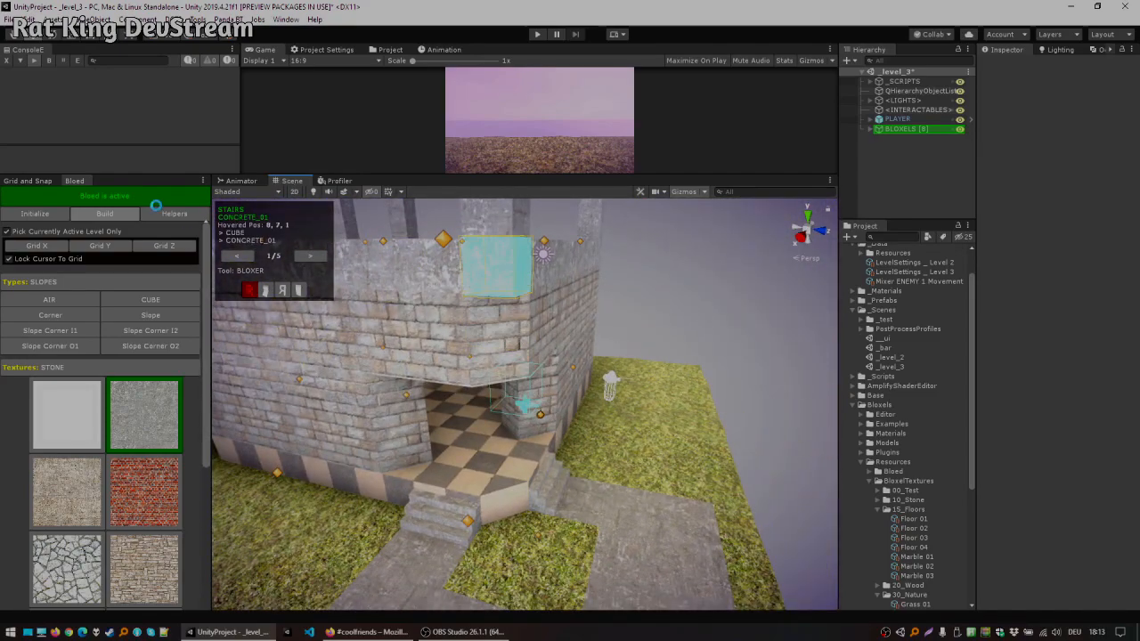
Step: Enlarge the game view, run play mode and walk the player up the staircase onto the roof, then stop playing
{"action": "left_click_drag", "start_coordinate": [410, 176], "coordinate": [410, 431]}
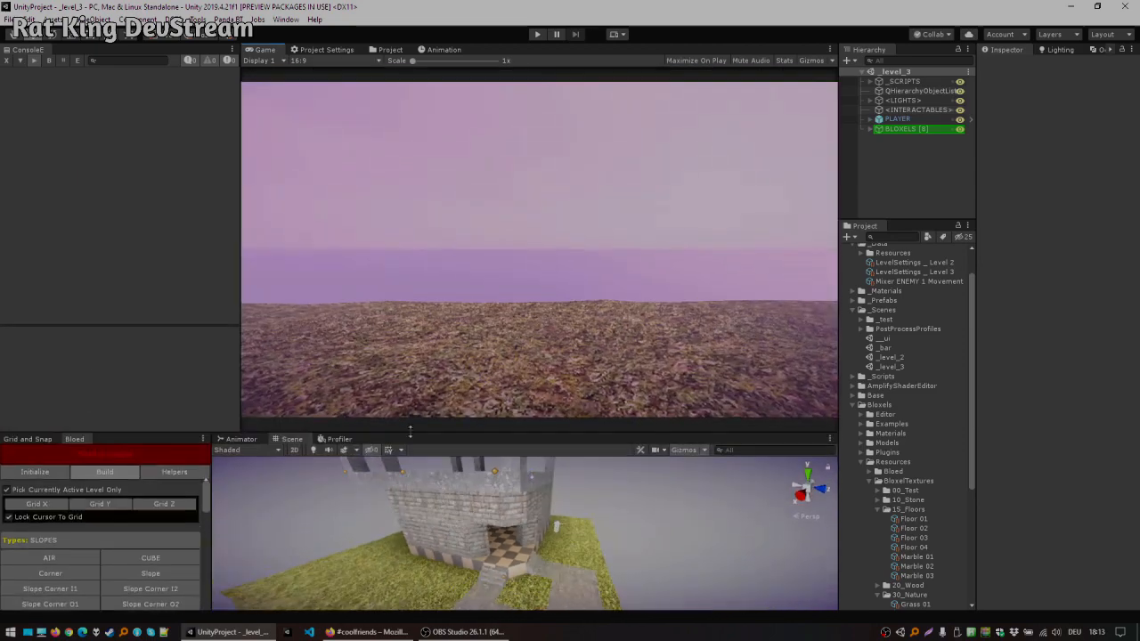
{"action": "left_click", "coordinate": [537, 34]}
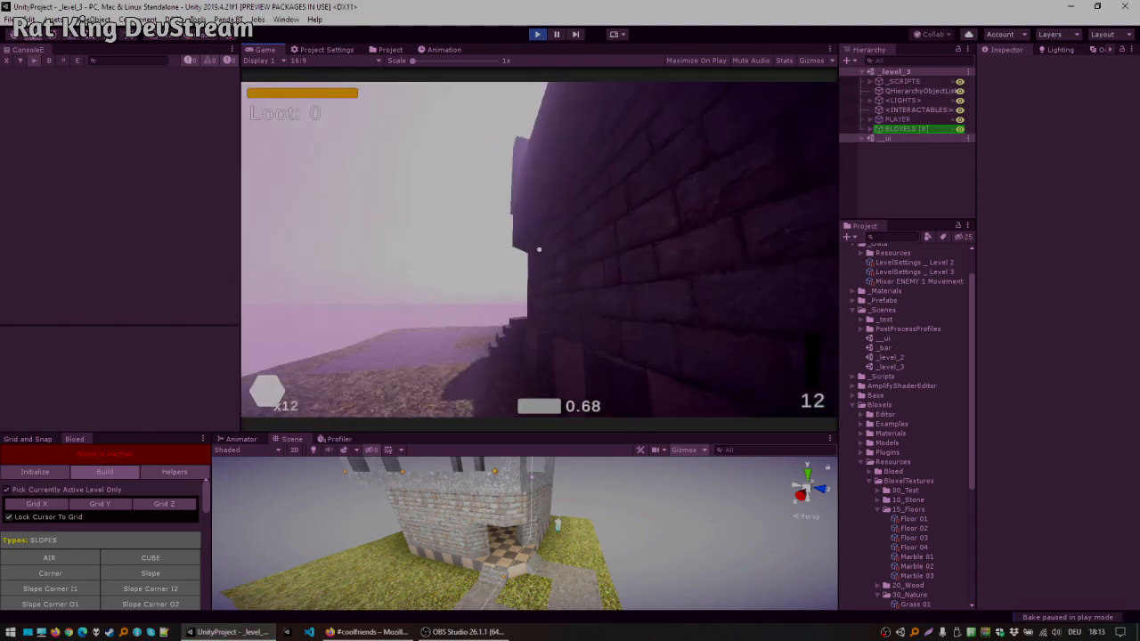
{"action": "key", "text": "a"}
{"action": "key", "text": "w"}
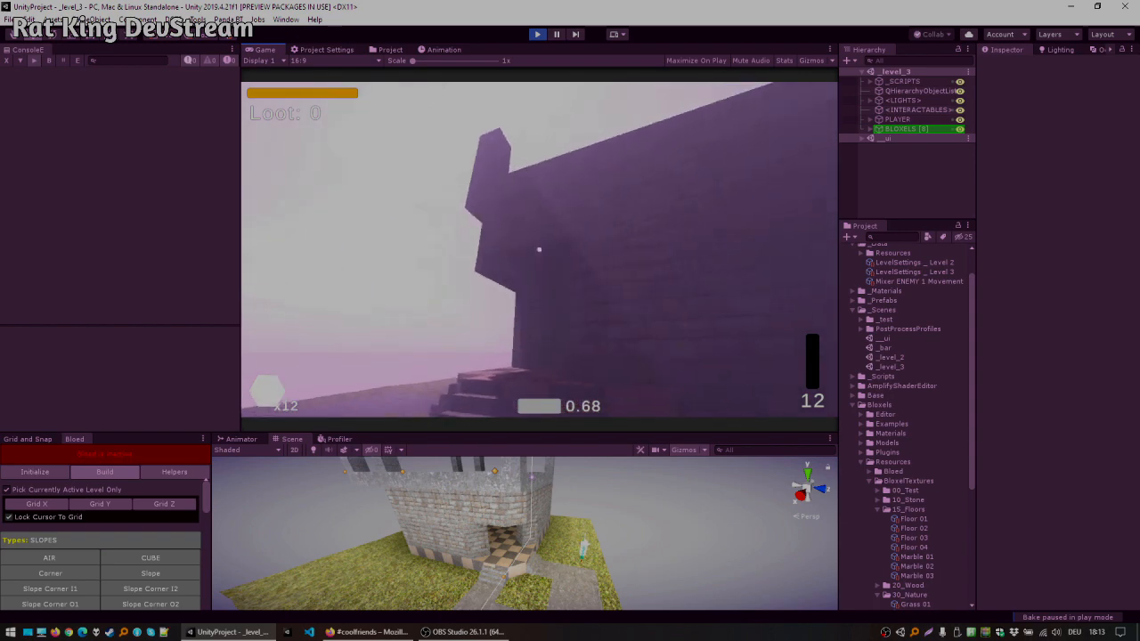
{"action": "key", "text": "w"}
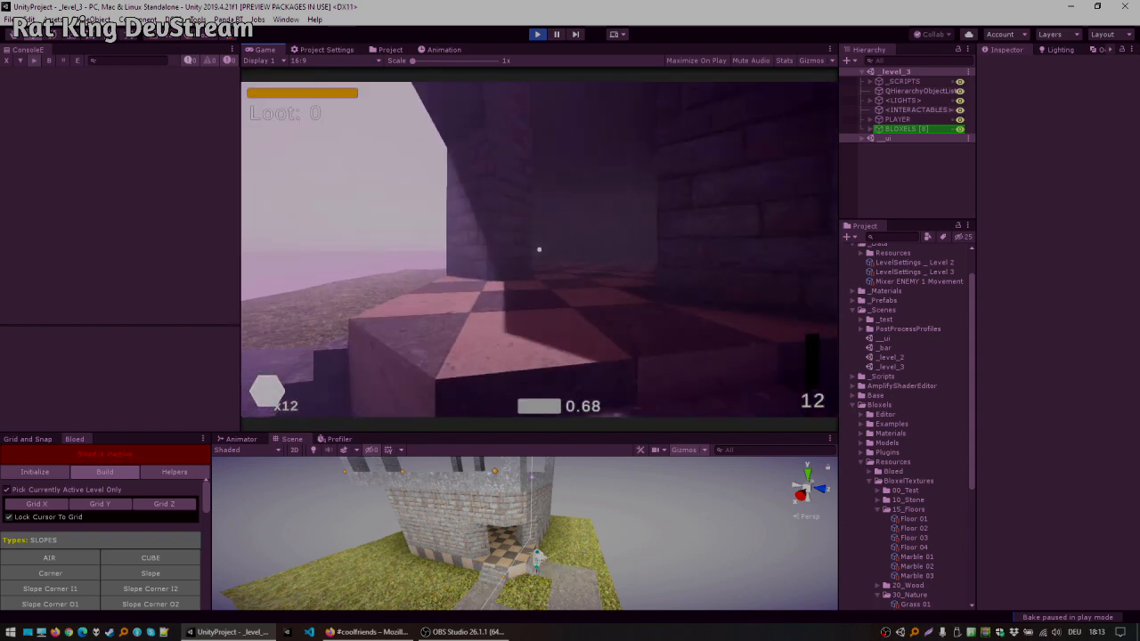
{"action": "key", "text": "w"}
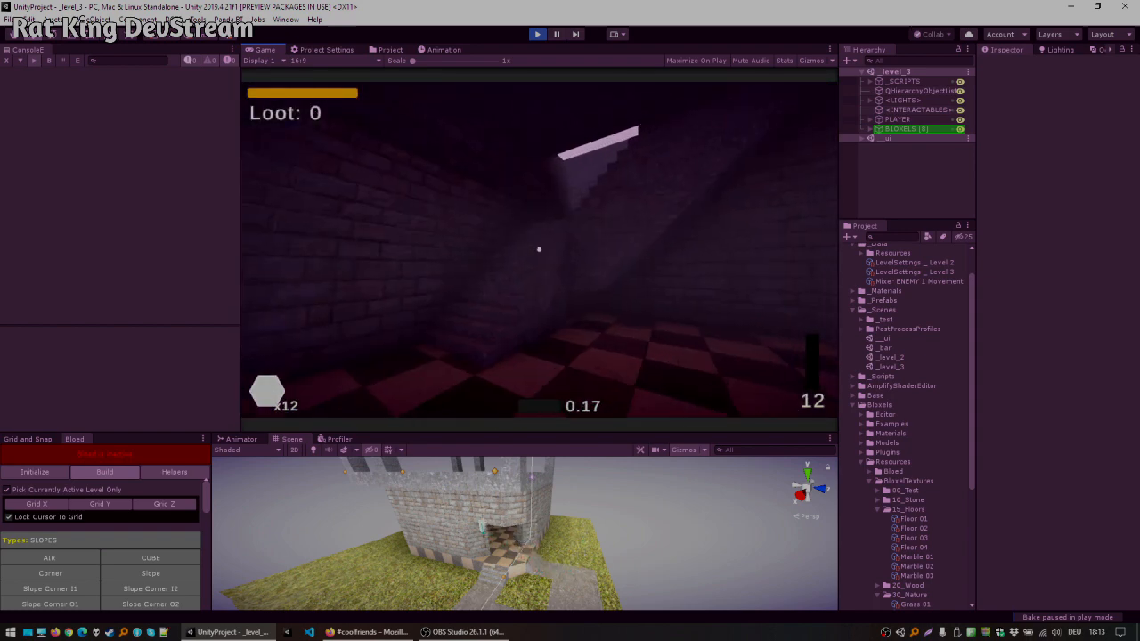
{"action": "key", "text": "w"}
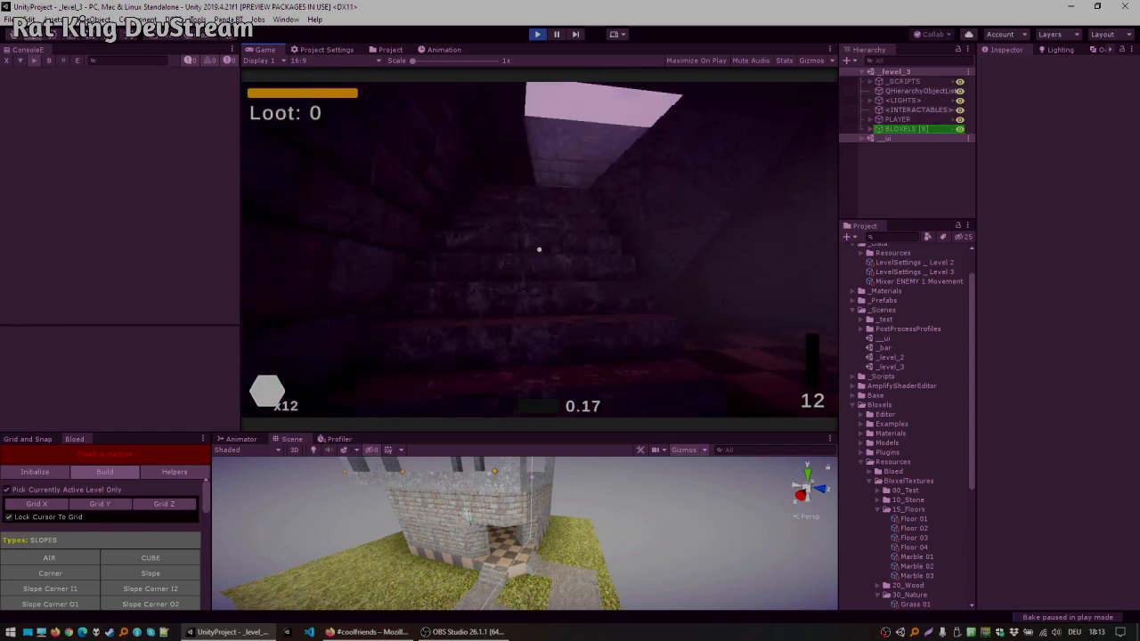
{"action": "key", "text": "w"}
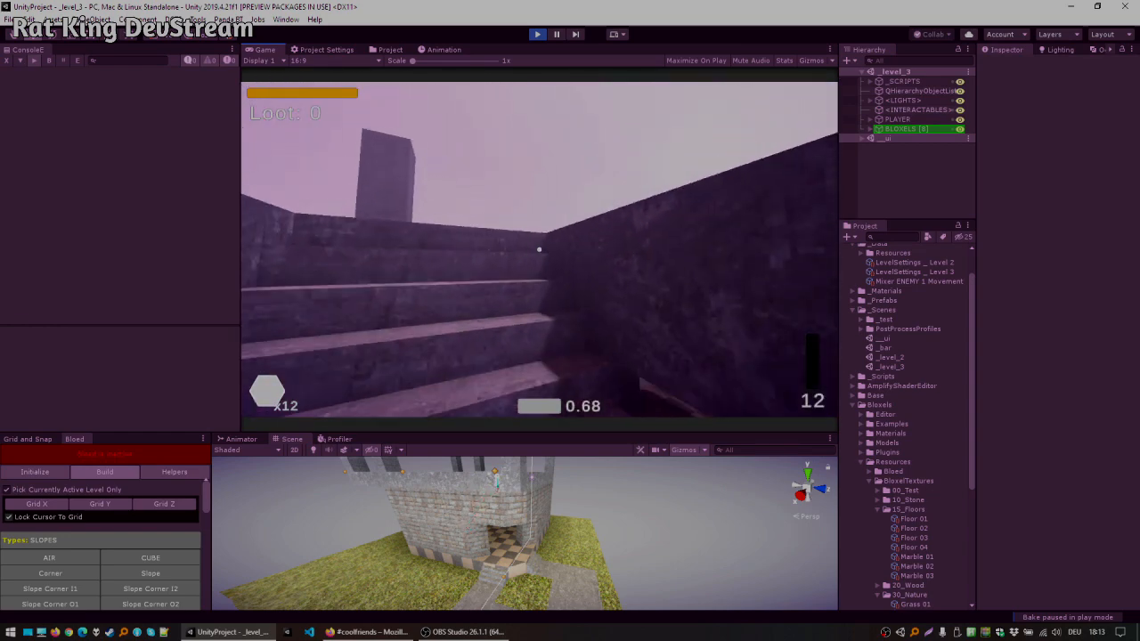
{"action": "key", "text": "Escape"}
{"action": "left_click", "coordinate": [535, 36]}
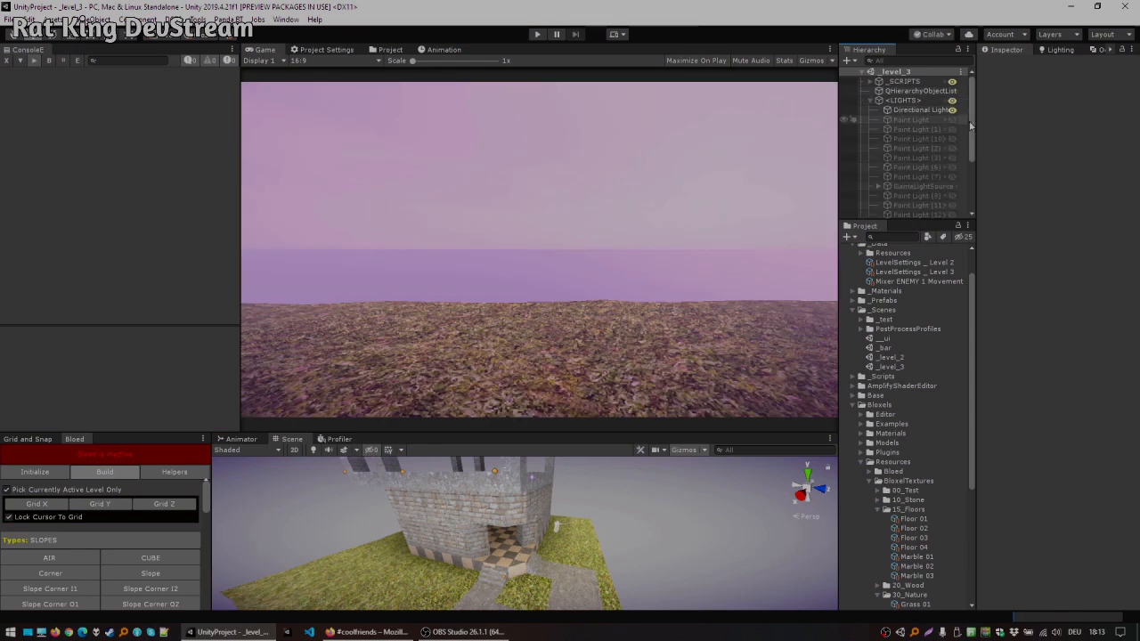
Step: Select the first point light and move it into the room
{"action": "double_click", "coordinate": [929, 129]}
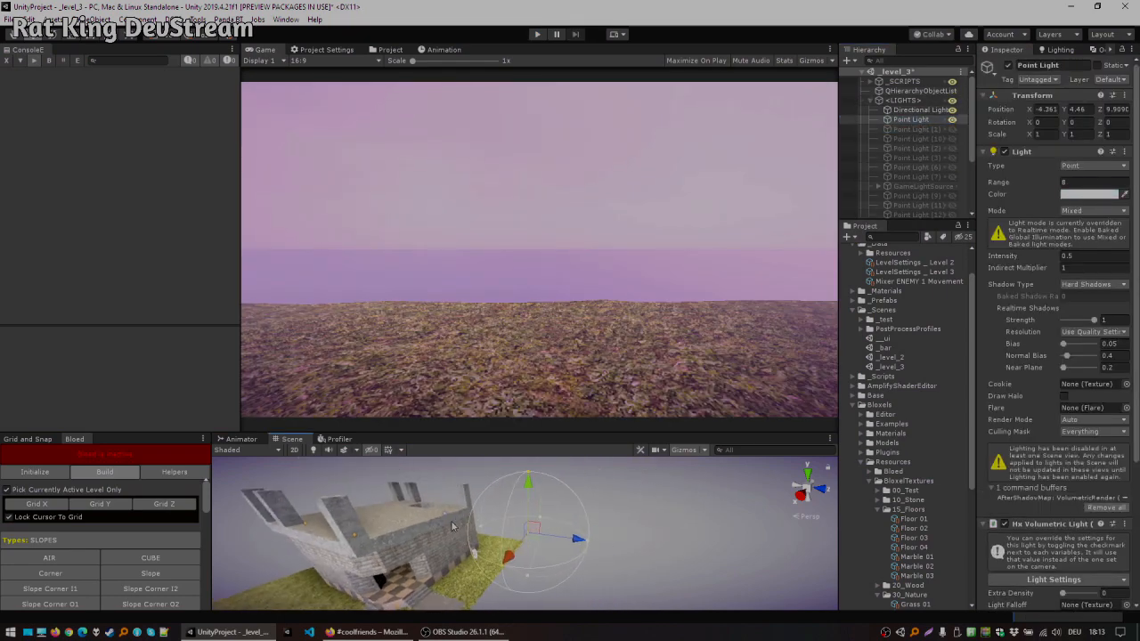
{"action": "left_click_drag", "start_coordinate": [416, 556], "coordinate": [386, 554]}
{"action": "key", "text": "w"}
{"action": "right_click_drag", "start_coordinate": [386, 554], "coordinate": [586, 451]}
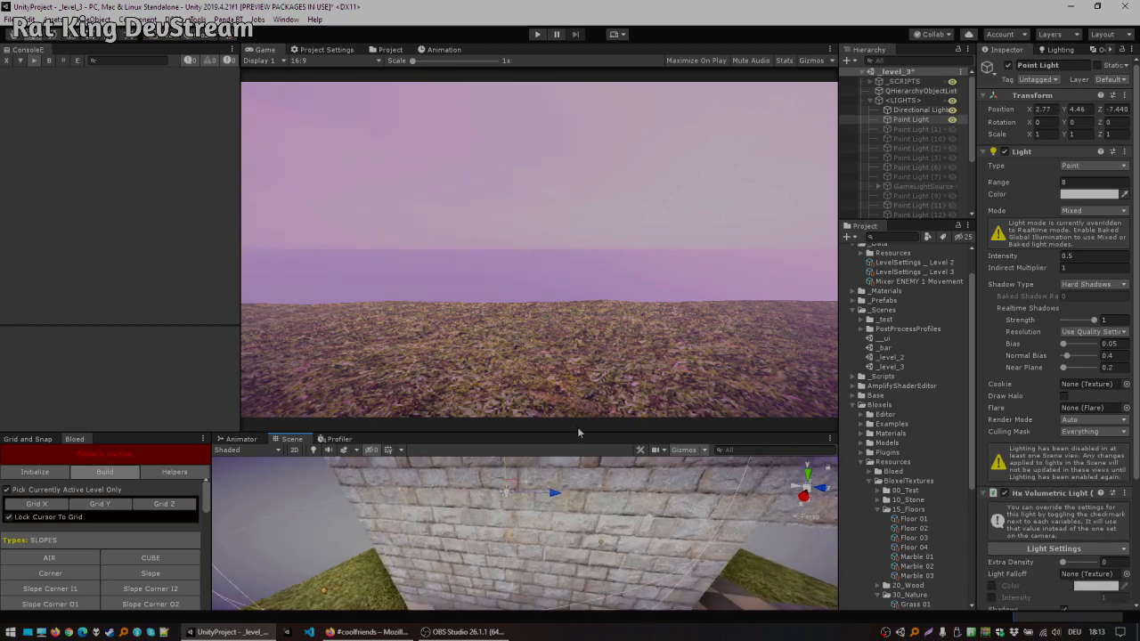
{"action": "left_click_drag", "start_coordinate": [580, 424], "coordinate": [498, 175]}
{"action": "left_click", "coordinate": [314, 193]}
{"action": "key", "text": "w"}
{"action": "right_click_drag", "start_coordinate": [517, 308], "coordinate": [474, 375]}
{"action": "left_click_drag", "start_coordinate": [448, 366], "coordinate": [730, 432]}
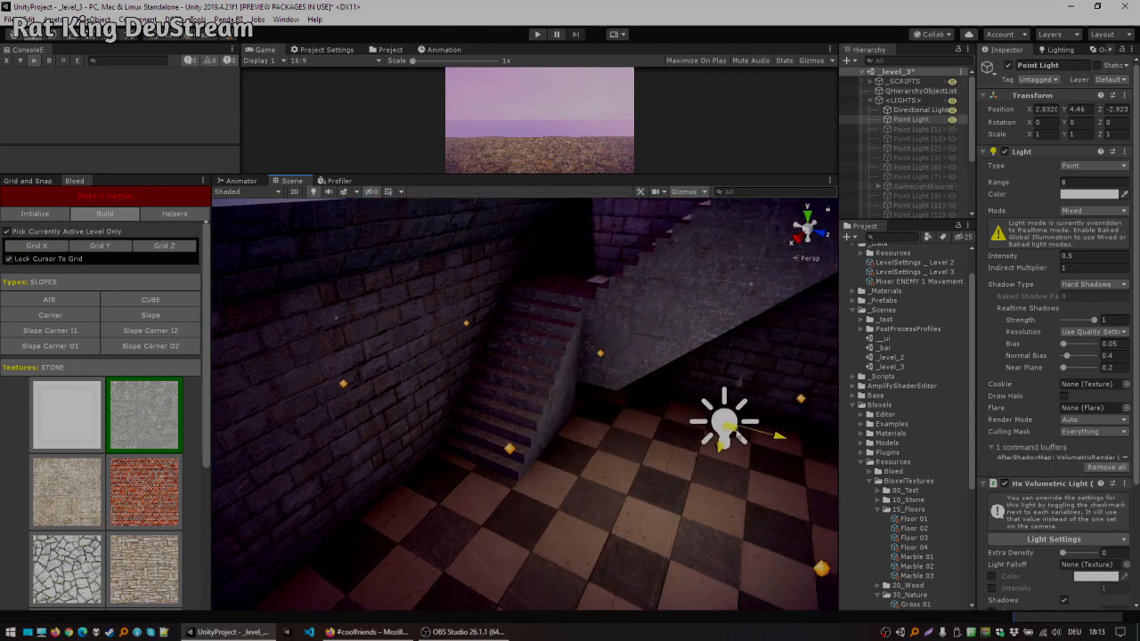
Step: Reposition the point light inside the room to about X 3.7, Y 4.0, Z -4.8
{"action": "left_click_drag", "start_coordinate": [644, 436], "coordinate": [534, 437]}
{"action": "key", "text": "w"}
{"action": "right_click_drag", "start_coordinate": [535, 437], "coordinate": [67, 296]}
{"action": "key", "text": "s"}
{"action": "key", "text": "w"}
{"action": "key", "text": "s"}
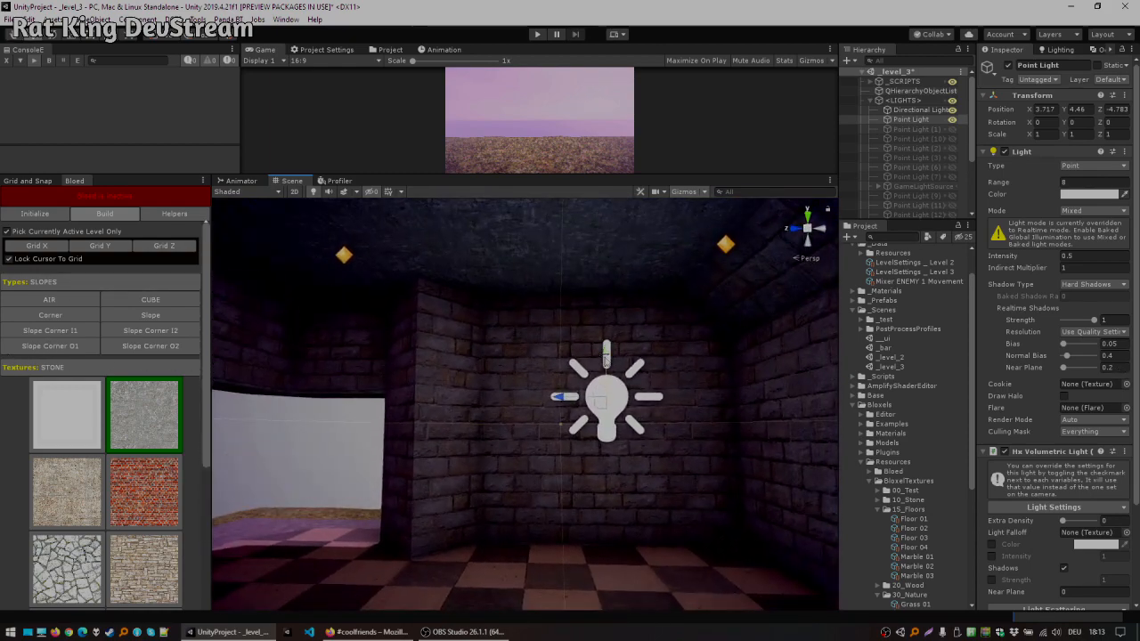
{"action": "key", "text": "w"}
{"action": "right_click_drag", "start_coordinate": [528, 339], "coordinate": [583, 361]}
{"action": "key", "text": "f"}
{"action": "scroll", "coordinate": [581, 368], "scroll_direction": "up", "scroll_amount": 5}
{"action": "scroll", "coordinate": [581, 369], "scroll_direction": "up", "scroll_amount": 4}
{"action": "left_click_drag", "start_coordinate": [575, 361], "coordinate": [615, 338], "text": "alt"}
{"action": "right_click_drag", "start_coordinate": [615, 338], "coordinate": [196, 298]}
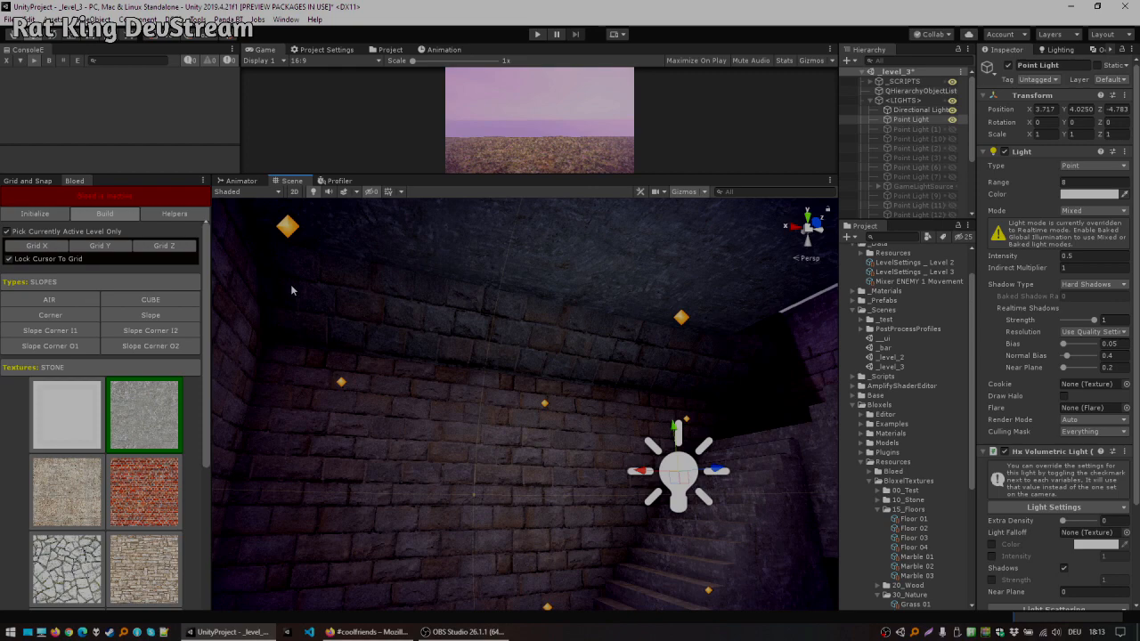
{"action": "right_click_drag", "start_coordinate": [677, 392], "coordinate": [214, 240]}
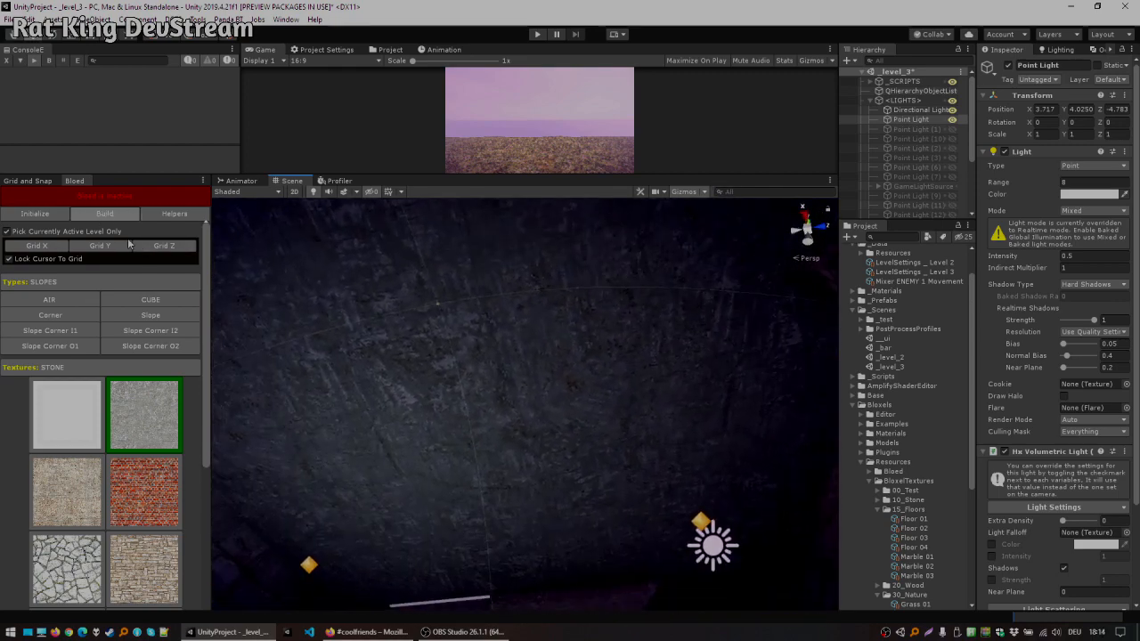
Step: Re-activate Bloed and remove more ceiling blocks to widen the roof opening over the stairs
{"action": "left_click", "coordinate": [104, 197]}
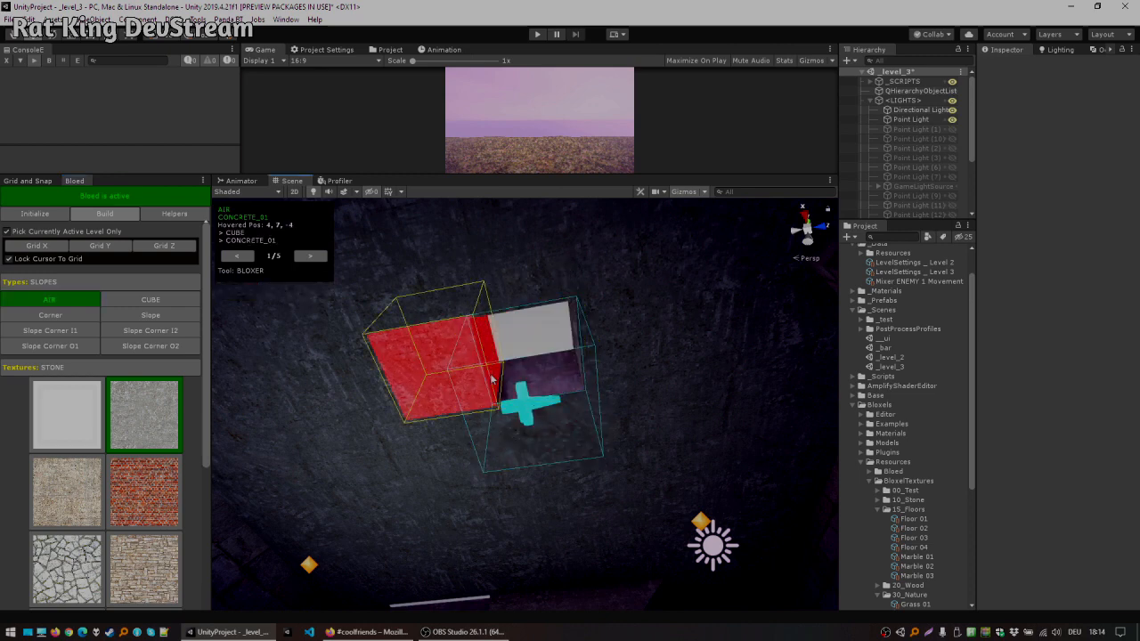
{"action": "left_click", "coordinate": [463, 440]}
{"action": "left_click", "coordinate": [443, 390]}
{"action": "left_click", "coordinate": [539, 431]}
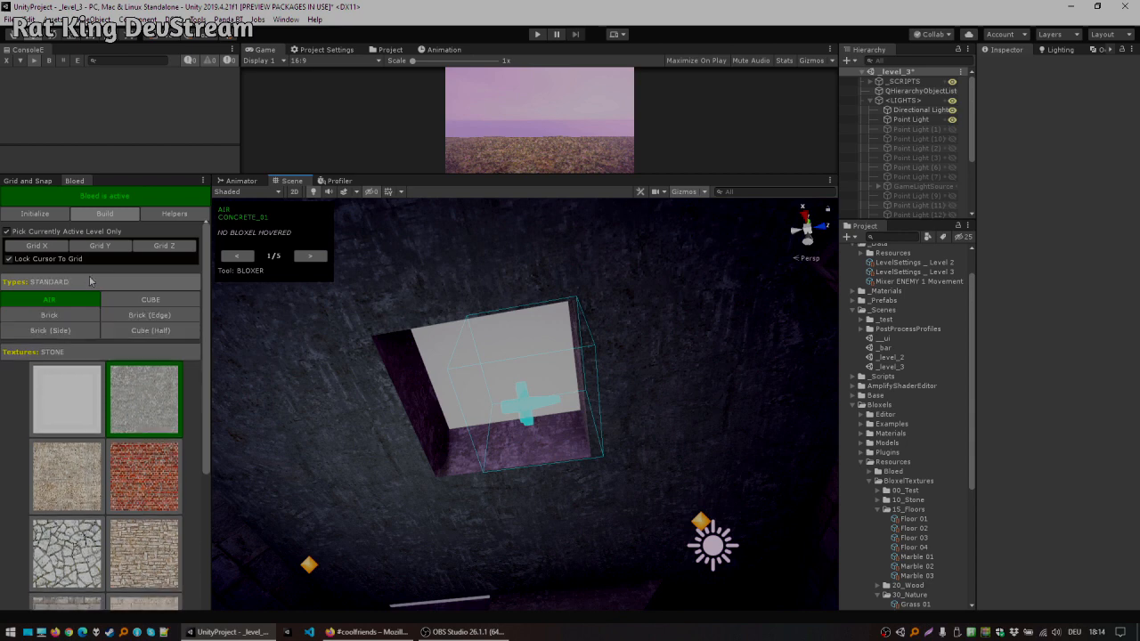
Step: Switch the block type set to STANDARD and select the Brick type
{"action": "left_click", "coordinate": [161, 287]}
{"action": "left_click", "coordinate": [161, 292]}
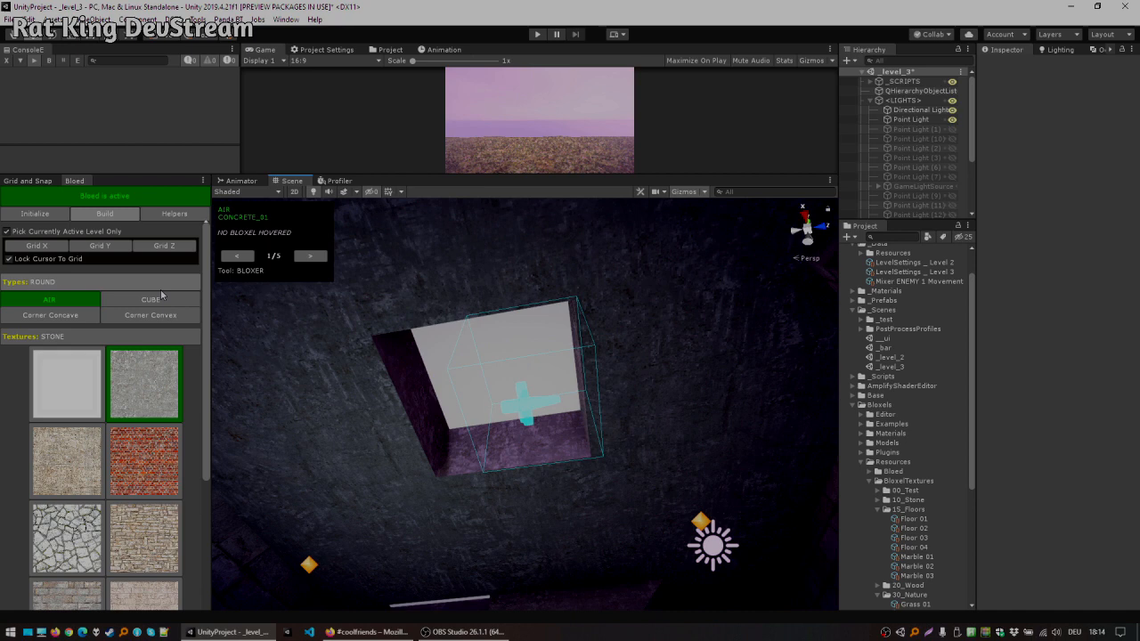
{"action": "scroll", "coordinate": [162, 292], "scroll_direction": "down", "scroll_amount": 2}
{"action": "left_click", "coordinate": [152, 258]}
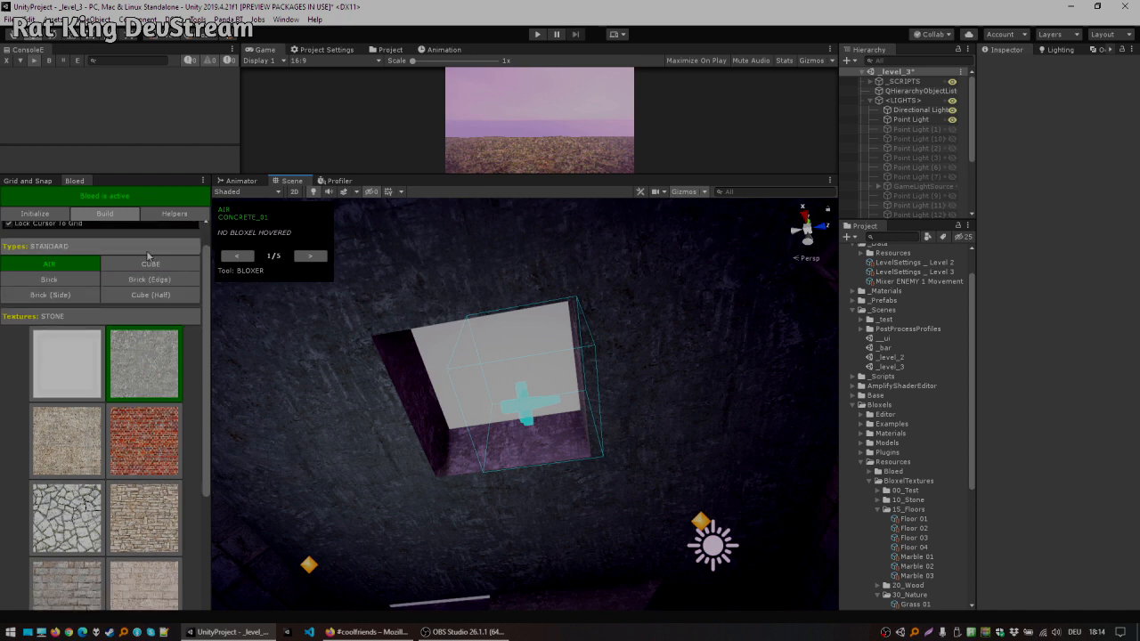
{"action": "left_click", "coordinate": [62, 280]}
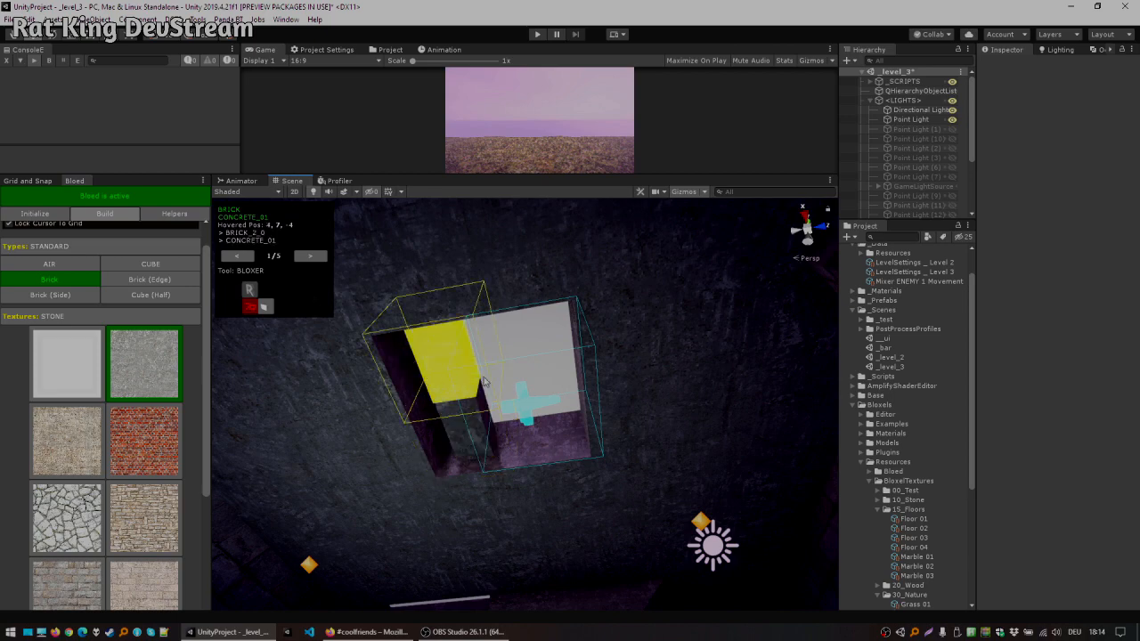
Step: Lower two of the roof's corner pillars by removing their top blocks with Air
{"action": "mouse_move", "coordinate": [736, 491]}
{"action": "left_mouse_down", "text": "alt"}
{"action": "mouse_move", "coordinate": [683, 496]}
{"action": "mouse_move", "coordinate": [580, 540]}
{"action": "mouse_move", "coordinate": [457, 463]}
{"action": "mouse_move", "coordinate": [303, 464]}
{"action": "mouse_move", "coordinate": [285, 445]}
{"action": "mouse_move", "coordinate": [255, 463]}
{"action": "mouse_move", "coordinate": [573, 489]}
{"action": "mouse_move", "coordinate": [603, 606]}
{"action": "mouse_move", "coordinate": [626, 97]}
{"action": "mouse_move", "coordinate": [570, 190]}
{"action": "mouse_move", "coordinate": [599, 161]}
{"action": "mouse_move", "coordinate": [619, 187]}
{"action": "mouse_move", "coordinate": [341, 154]}
{"action": "mouse_move", "coordinate": [312, 160]}
{"action": "mouse_move", "coordinate": [588, 284]}
{"action": "mouse_move", "coordinate": [583, 267]}
{"action": "mouse_move", "coordinate": [509, 325]}
{"action": "mouse_move", "coordinate": [476, 323]}
{"action": "mouse_move", "coordinate": [488, 288]}
{"action": "mouse_move", "coordinate": [454, 329]}
{"action": "left_mouse_up", "text": "alt"}
{"action": "scroll", "coordinate": [476, 324], "scroll_direction": "up", "scroll_amount": 4}
{"action": "right_click_drag", "start_coordinate": [441, 323], "coordinate": [463, 267]}
{"action": "key", "text": "x"}
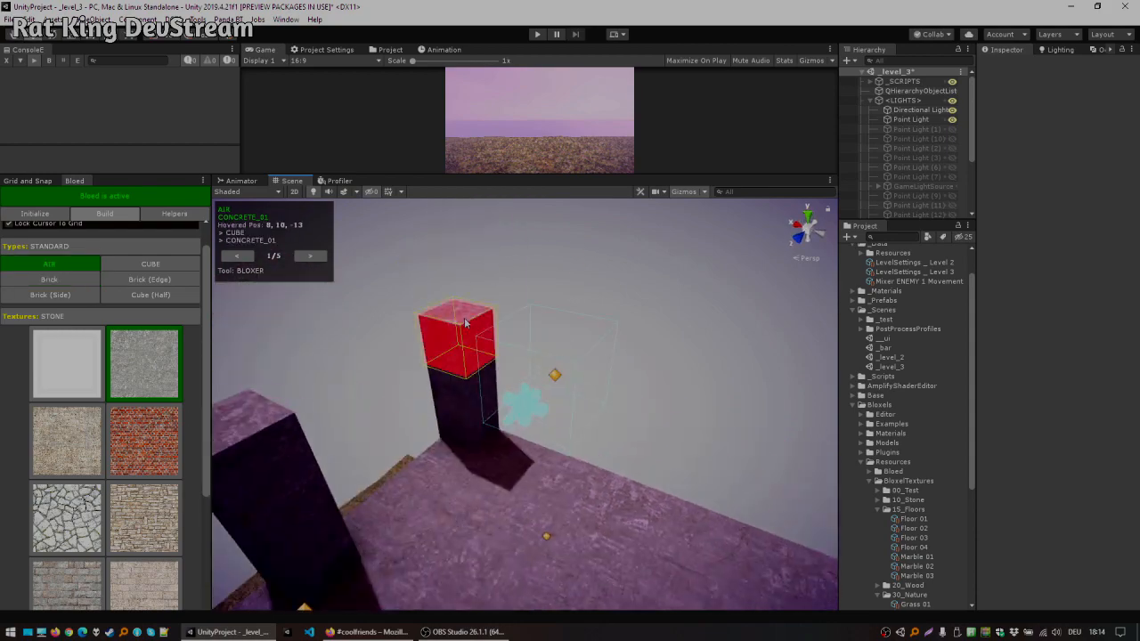
{"action": "left_click", "coordinate": [475, 399]}
{"action": "left_click_drag", "start_coordinate": [481, 398], "coordinate": [652, 350], "text": "alt"}
{"action": "left_click", "coordinate": [447, 362]}
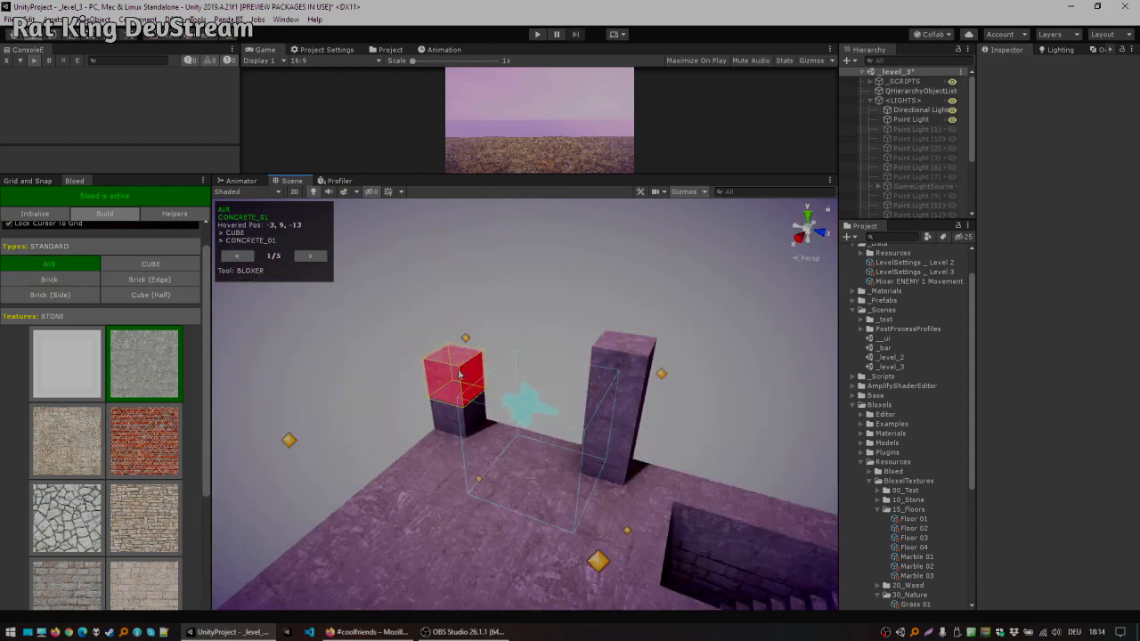
Step: Choose Cube, switch to the Cuboider tool at 1 × 3 × 1 and build a parapet wall segment on the roof
{"action": "key", "text": "c"}
{"action": "left_click_drag", "start_coordinate": [623, 411], "coordinate": [793, 360], "text": "alt"}
{"action": "middle_click_drag", "start_coordinate": [507, 527], "coordinate": [493, 459]}
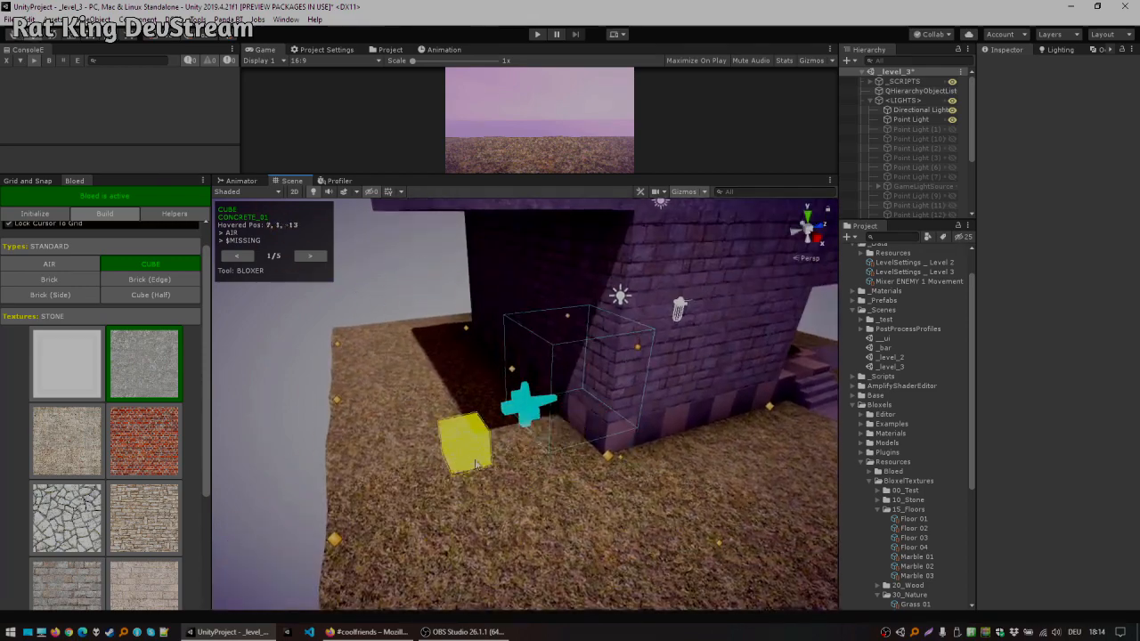
{"action": "left_click_drag", "start_coordinate": [464, 469], "coordinate": [527, 459], "text": "alt"}
{"action": "scroll", "coordinate": [526, 459], "scroll_direction": "down", "scroll_amount": 3}
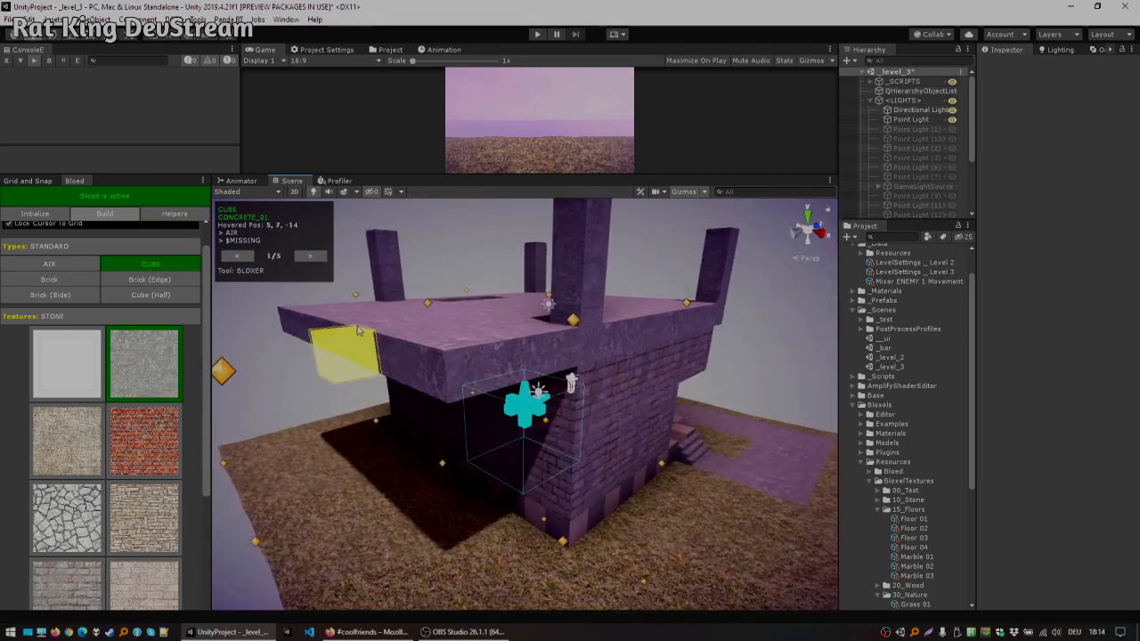
{"action": "left_click", "coordinate": [310, 259]}
{"action": "left_click", "coordinate": [310, 259]}
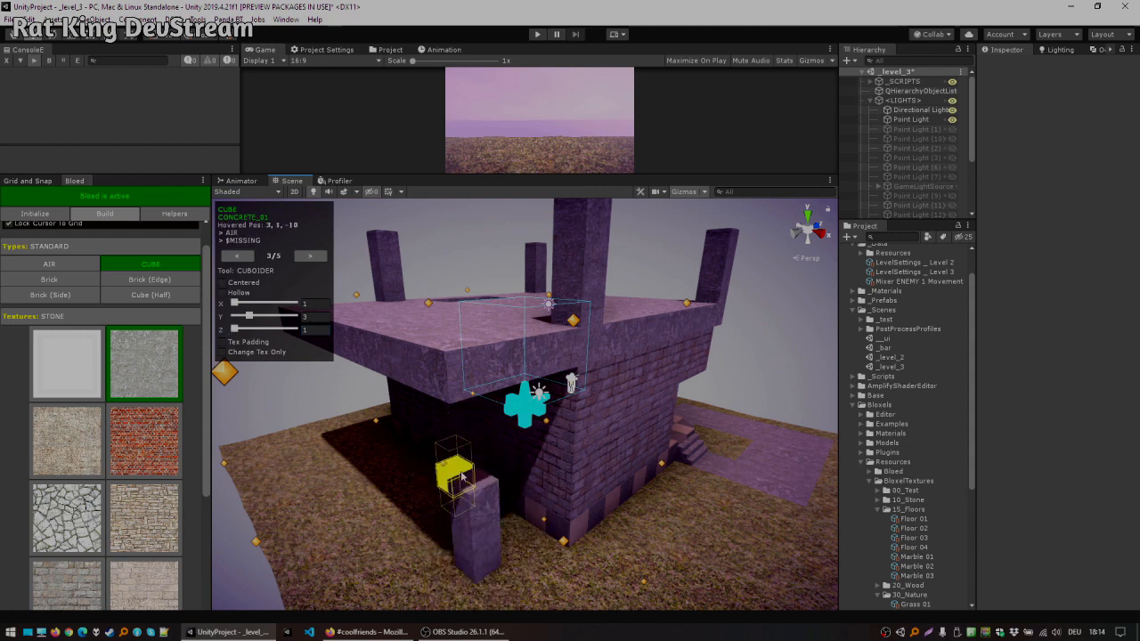
{"action": "right_click_drag", "start_coordinate": [467, 470], "coordinate": [499, 312]}
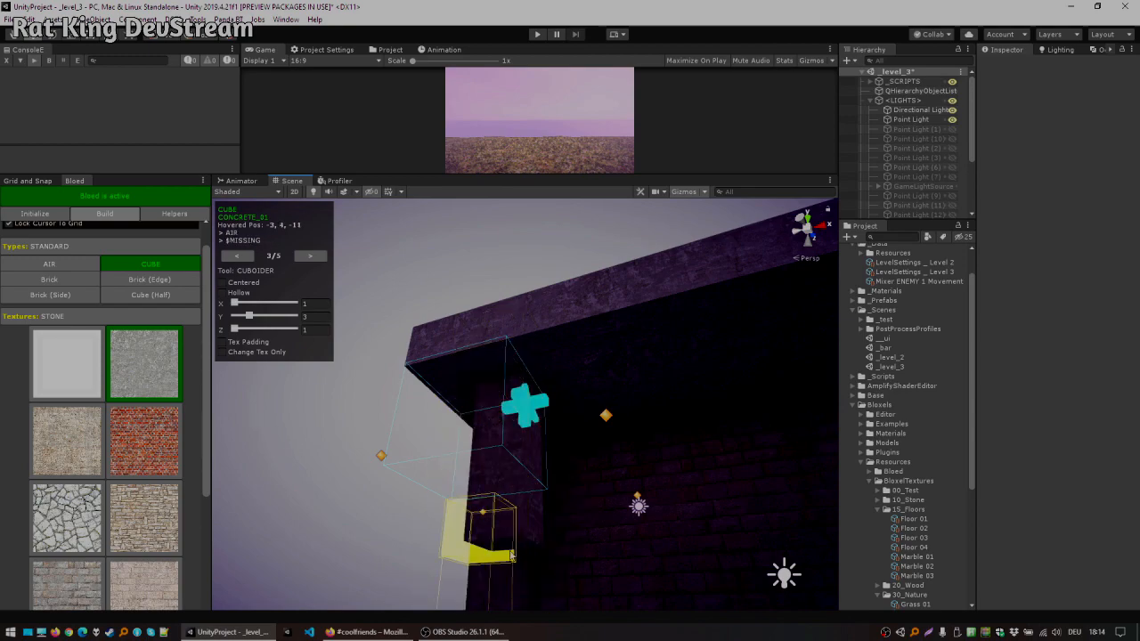
{"action": "left_click", "coordinate": [316, 193]}
{"action": "right_click_drag", "start_coordinate": [499, 374], "coordinate": [503, 481]}
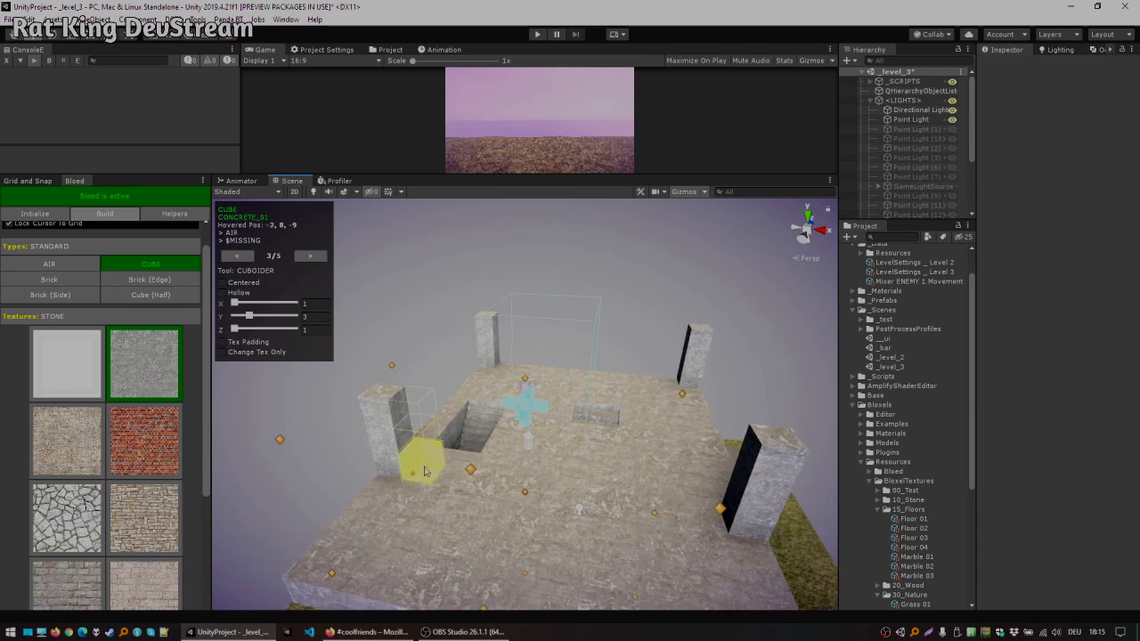
{"action": "right_click_drag", "start_coordinate": [527, 440], "coordinate": [519, 457]}
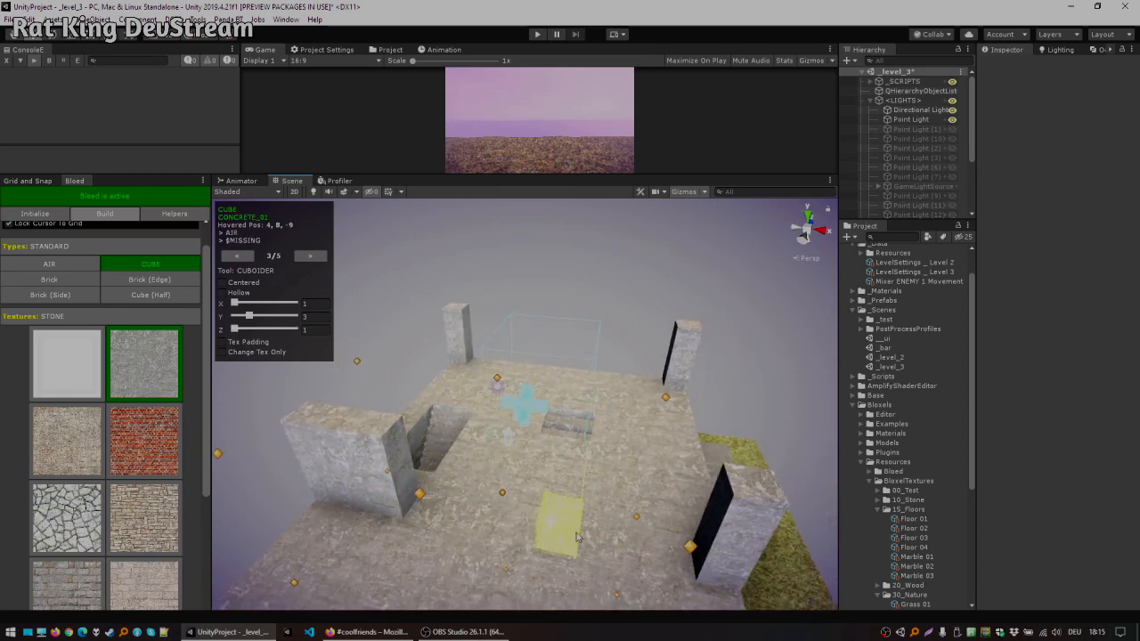
Step: Draw further 1 × 3 parapet walls along the roof's edges
{"action": "key", "text": "f"}
{"action": "scroll", "coordinate": [557, 481], "scroll_direction": "down", "scroll_amount": 5}
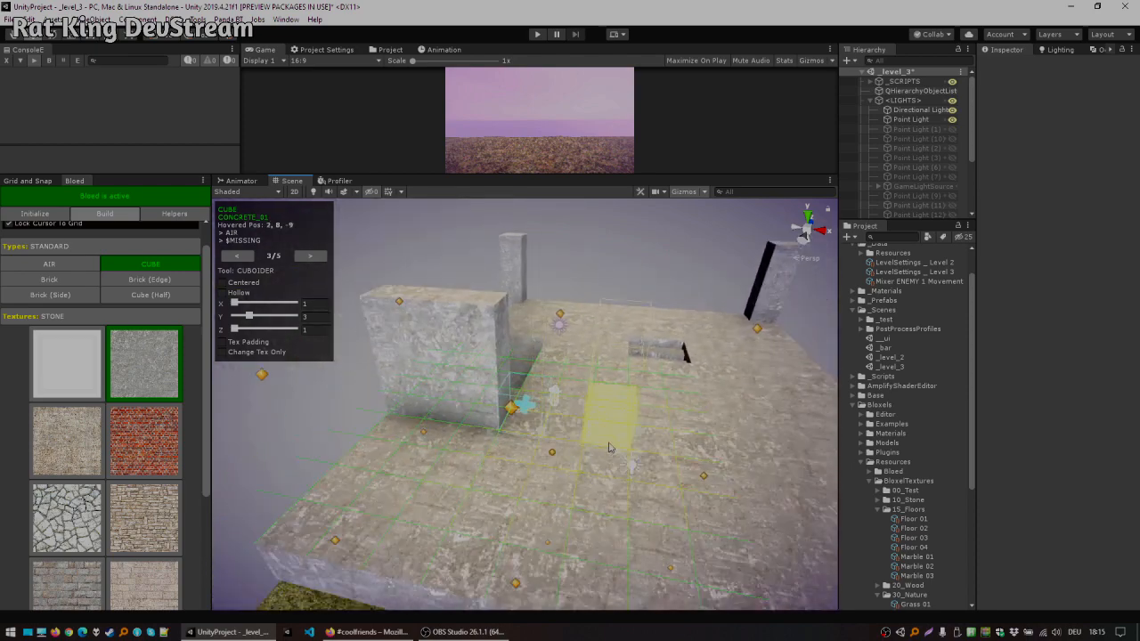
{"action": "right_click_drag", "start_coordinate": [612, 428], "coordinate": [647, 454]}
{"action": "right_click_drag", "start_coordinate": [640, 410], "coordinate": [597, 417]}
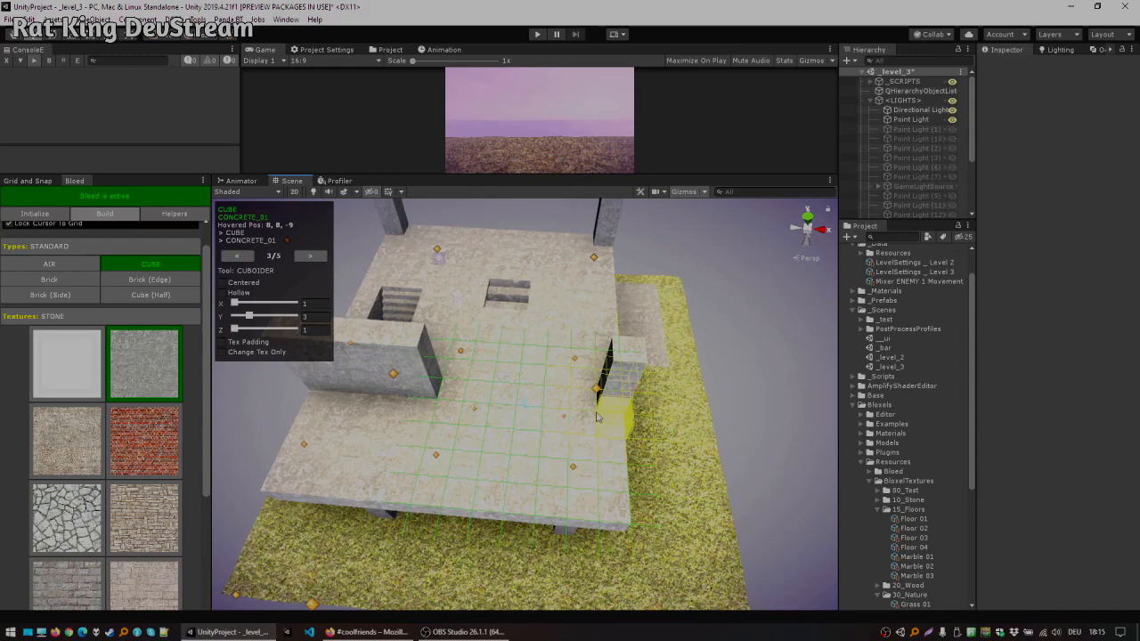
{"action": "right_click_drag", "start_coordinate": [514, 395], "coordinate": [572, 446]}
{"action": "right_click_drag", "start_coordinate": [571, 404], "coordinate": [527, 355]}
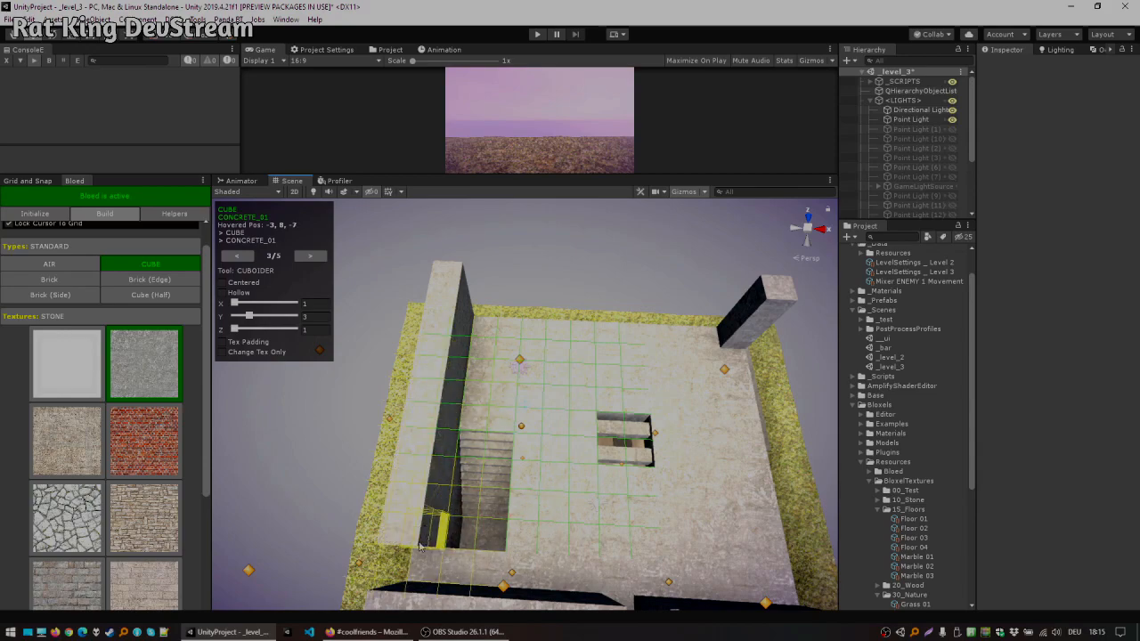
{"action": "right_click_drag", "start_coordinate": [507, 332], "coordinate": [422, 385]}
Step: Switch to Air with the Bloxer tool and cut a small window opening in the roof wall
{"action": "key", "text": "x"}
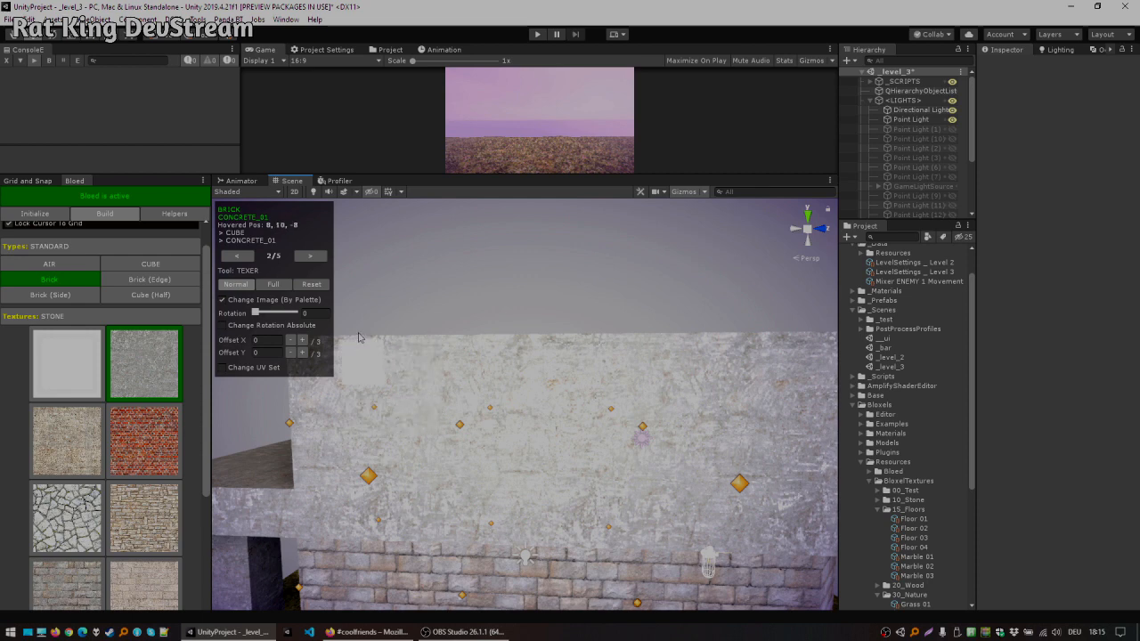
{"action": "left_click", "coordinate": [254, 256]}
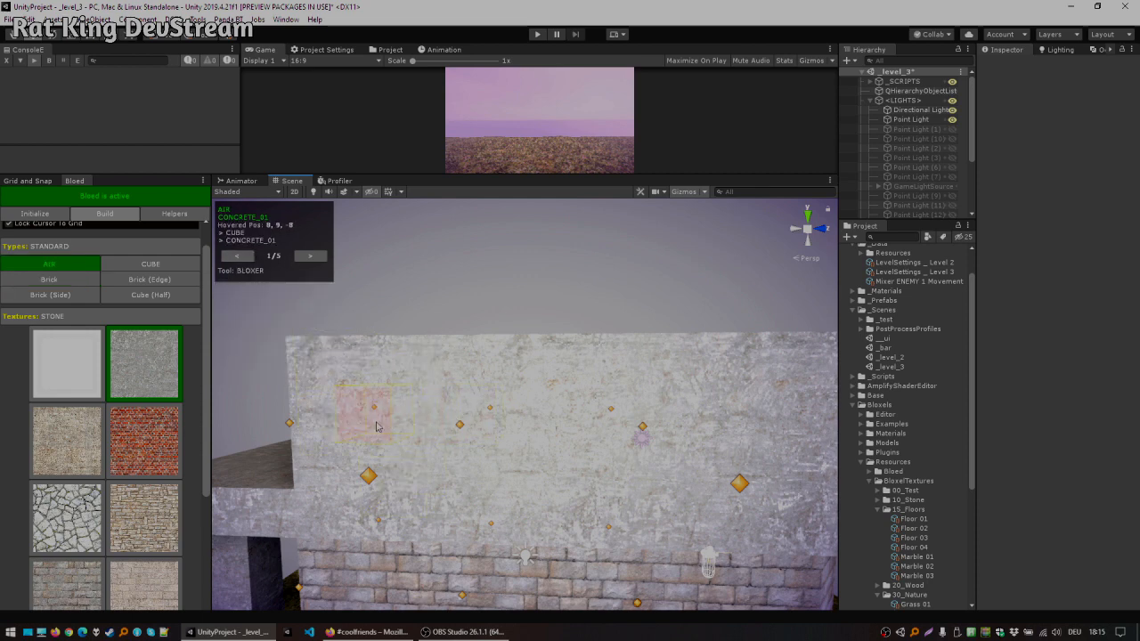
{"action": "left_click", "coordinate": [401, 427]}
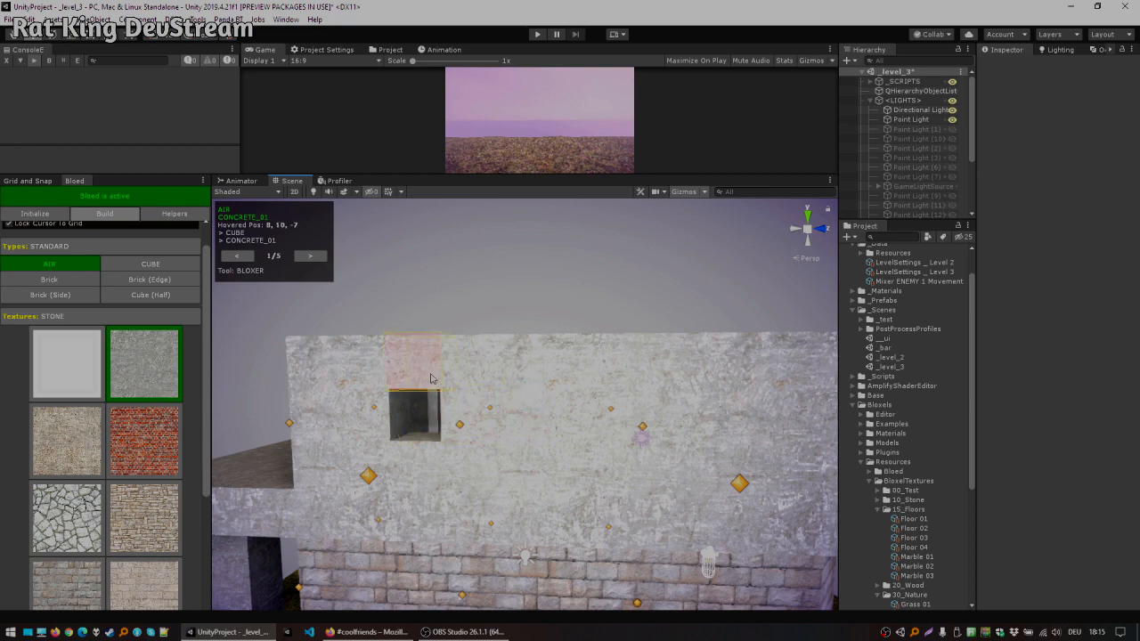
Step: Cut further crenel gaps into the roof's parapet wall with Air using the Bloxer tool
{"action": "left_click", "coordinate": [585, 372]}
{"action": "left_click", "coordinate": [582, 411]}
{"action": "mouse_move", "coordinate": [664, 396]}
{"action": "right_mouse_down"}
{"action": "mouse_move", "coordinate": [684, 394]}
{"action": "mouse_move", "coordinate": [646, 386]}
{"action": "right_mouse_up"}
{"action": "left_click", "coordinate": [553, 372]}
{"action": "left_click", "coordinate": [554, 414]}
{"action": "right_click_drag", "start_coordinate": [554, 415], "coordinate": [408, 399]}
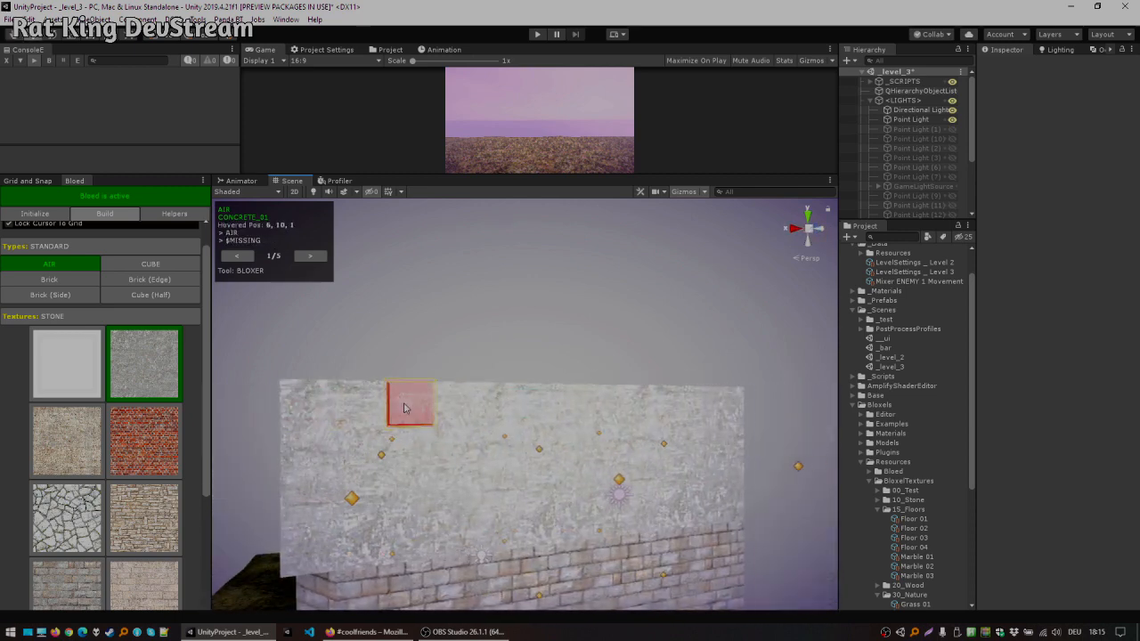
{"action": "left_click", "coordinate": [407, 400]}
{"action": "left_click", "coordinate": [551, 413]}
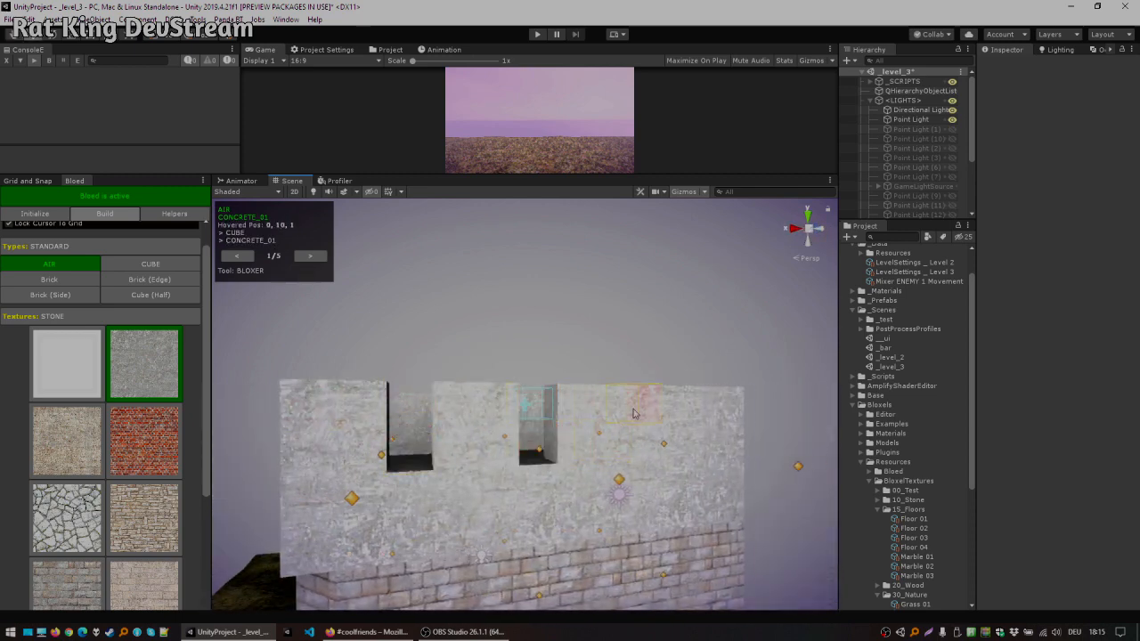
{"action": "left_click", "coordinate": [639, 437]}
{"action": "right_click_drag", "start_coordinate": [639, 435], "coordinate": [820, 476]}
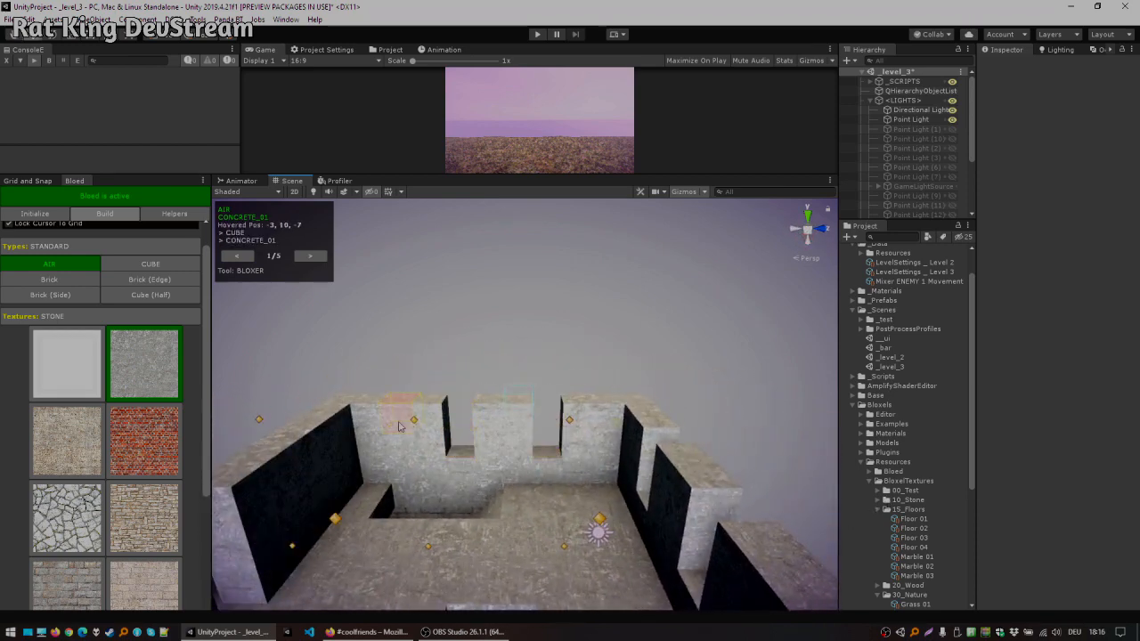
Step: Remove one more parapet block with Air, then switch to Cube and place a block back into a neighbouring gap
{"action": "right_click_drag", "start_coordinate": [386, 427], "coordinate": [129, 461]}
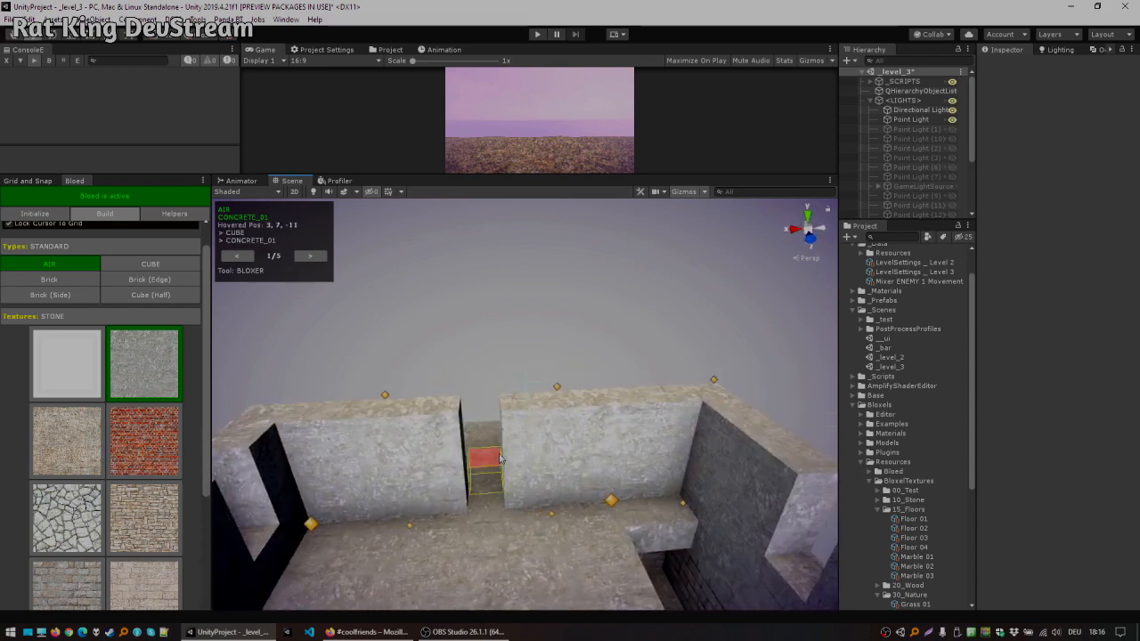
{"action": "right_click_drag", "start_coordinate": [734, 499], "coordinate": [453, 484]}
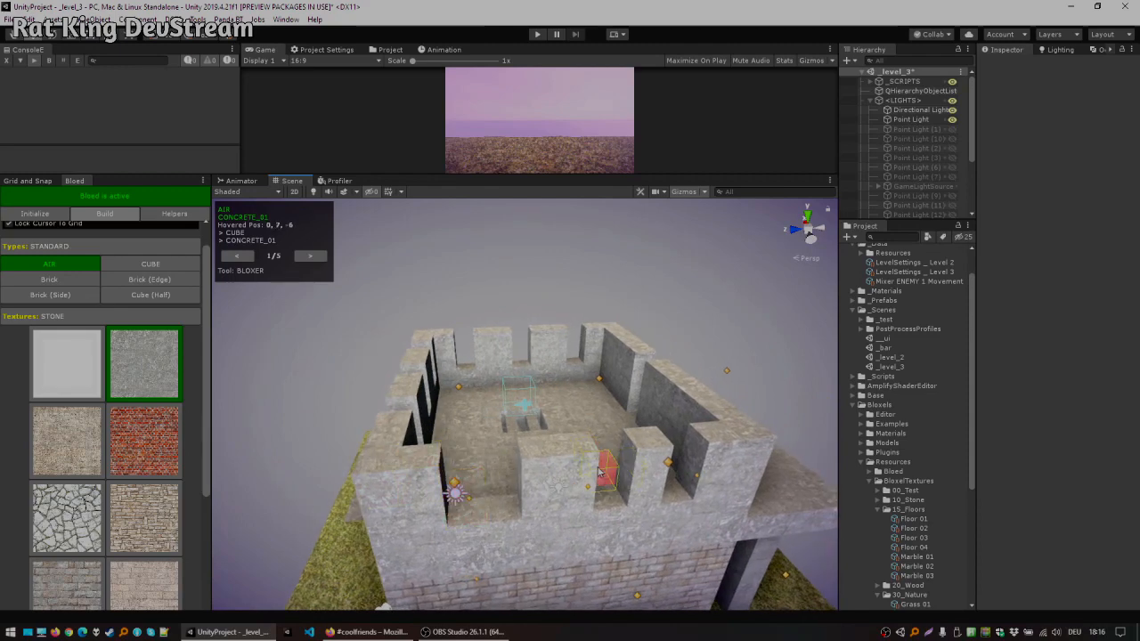
{"action": "left_click", "coordinate": [593, 478]}
{"action": "left_click", "coordinate": [636, 484], "text": "ctrl"}
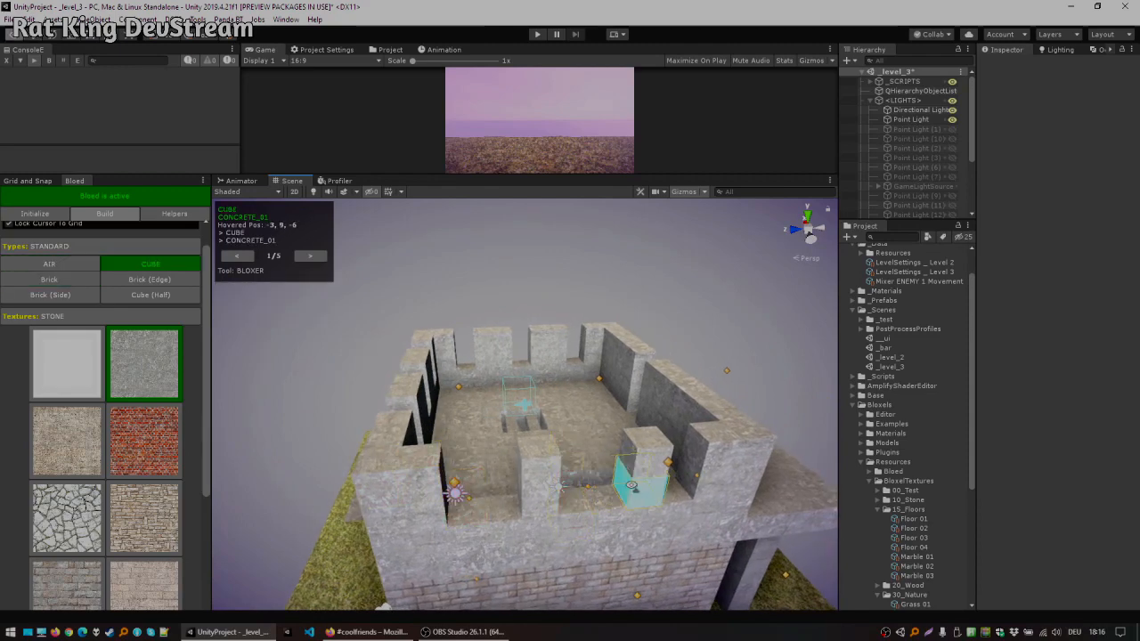
{"action": "left_click", "coordinate": [614, 496]}
{"action": "right_click_drag", "start_coordinate": [622, 435], "coordinate": [595, 444]}
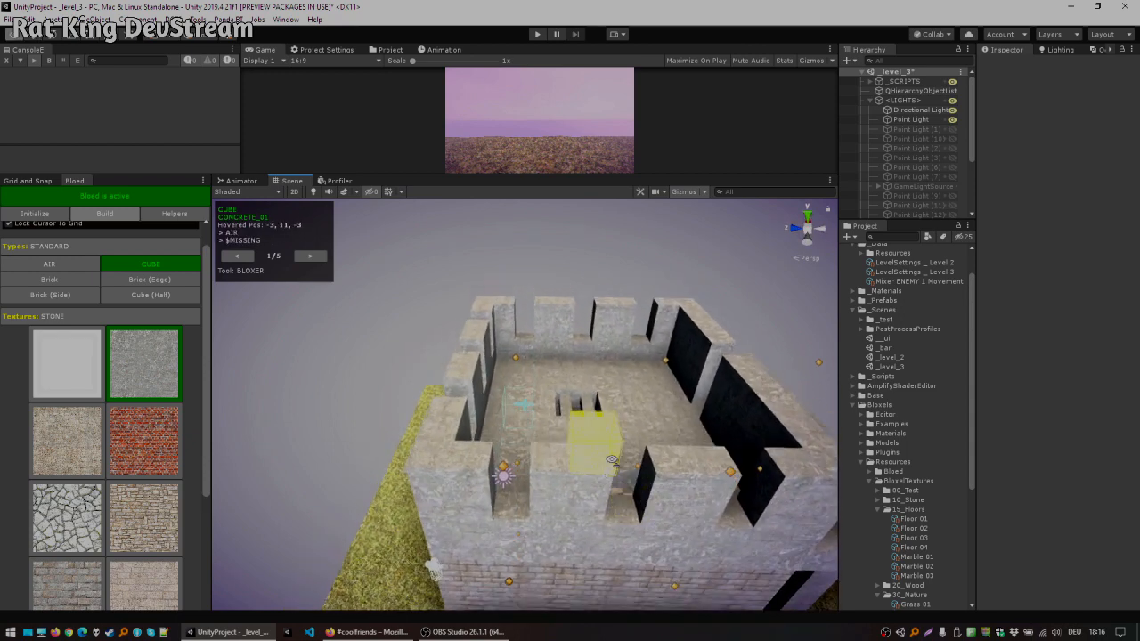
Step: Use the Copy&Paster tool to select the crenellated roof level and paste a copy one storey higher, then return to Bloxer
{"action": "left_click", "coordinate": [234, 258]}
{"action": "right_click_drag", "start_coordinate": [558, 328], "coordinate": [537, 344]}
{"action": "left_click", "coordinate": [236, 255]}
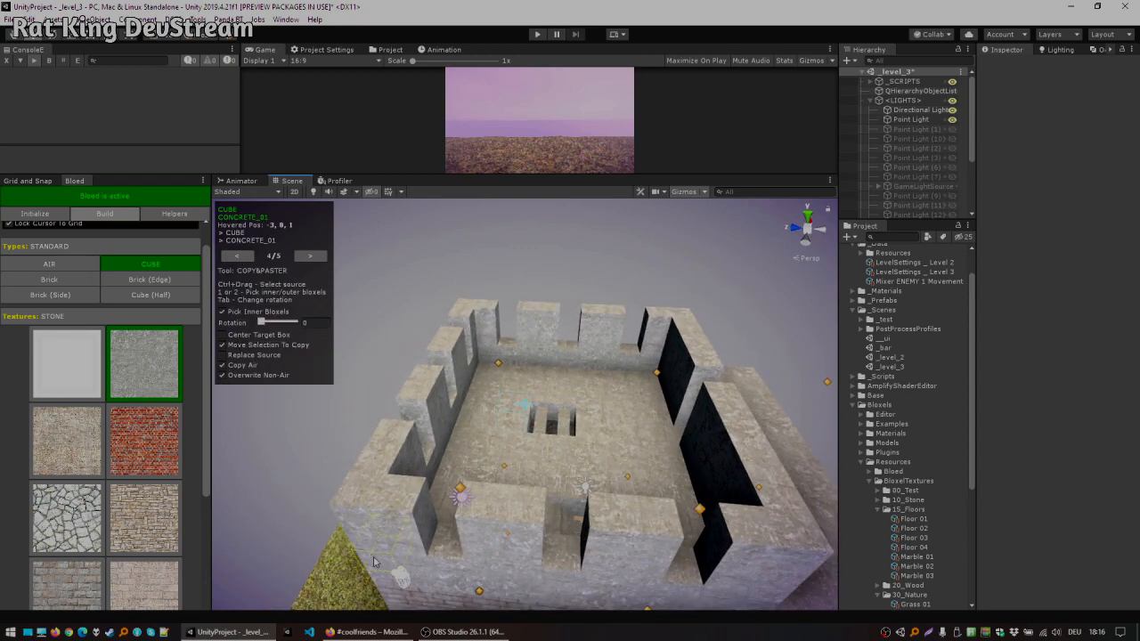
{"action": "left_click_drag", "start_coordinate": [381, 567], "coordinate": [475, 523], "text": "ctrl"}
{"action": "mouse_move", "coordinate": [667, 375]}
{"action": "left_mouse_down", "text": "ctrl"}
{"action": "mouse_move", "coordinate": [649, 390]}
{"action": "mouse_move", "coordinate": [667, 361]}
{"action": "left_mouse_up", "text": "ctrl"}
{"action": "right_click_drag", "start_coordinate": [593, 334], "coordinate": [552, 293]}
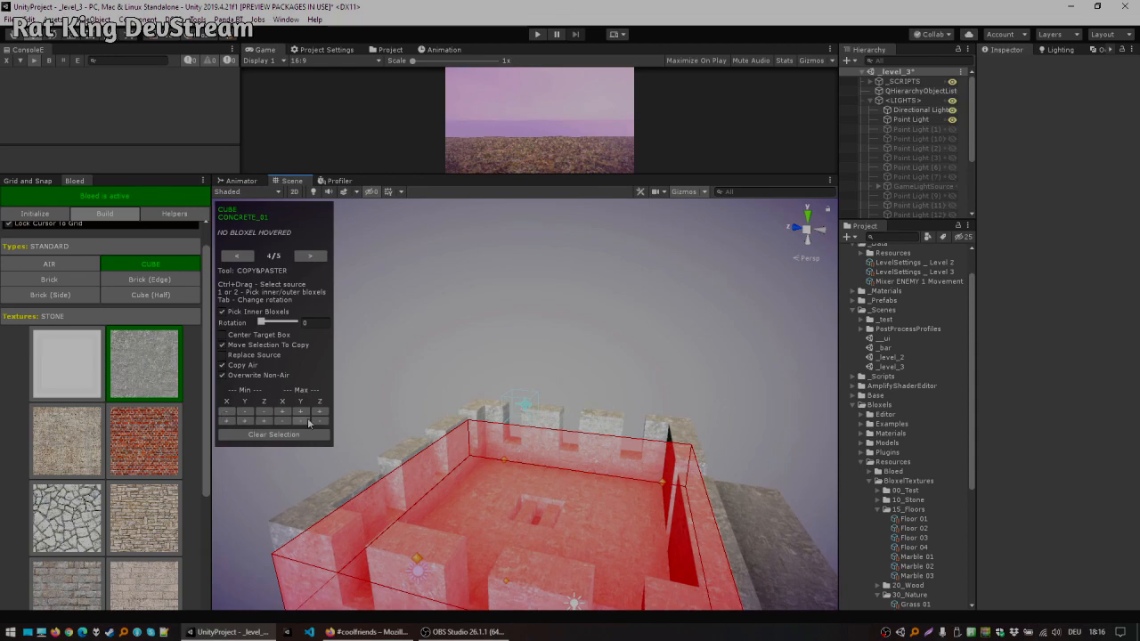
{"action": "right_click_drag", "start_coordinate": [481, 416], "coordinate": [548, 356]}
{"action": "key", "text": "2"}
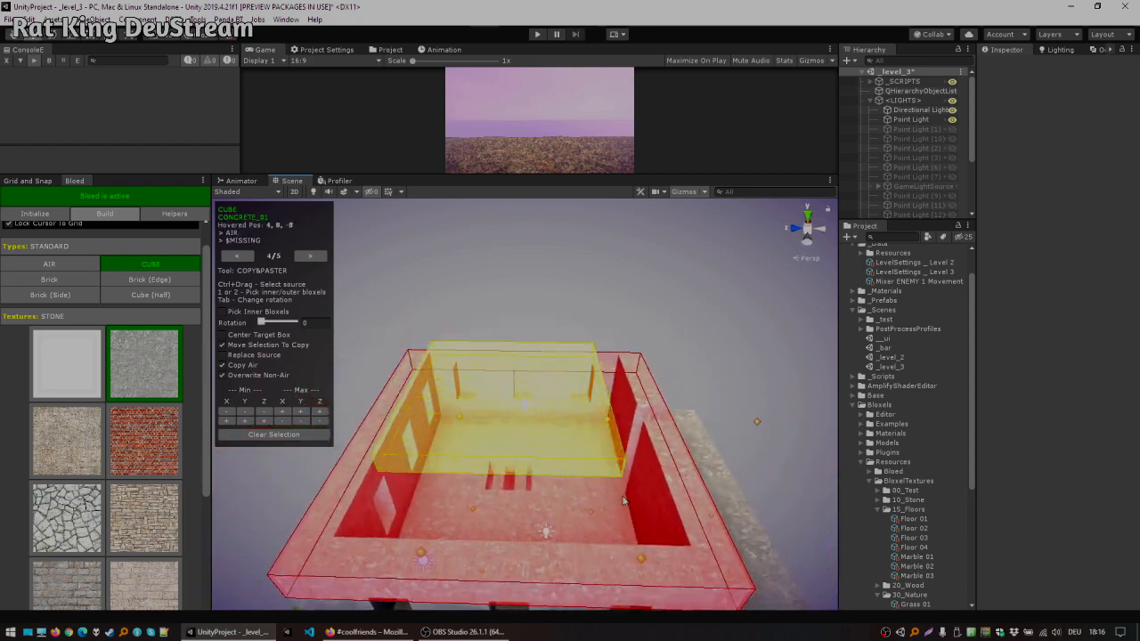
{"action": "right_click_drag", "start_coordinate": [679, 438], "coordinate": [236, 401]}
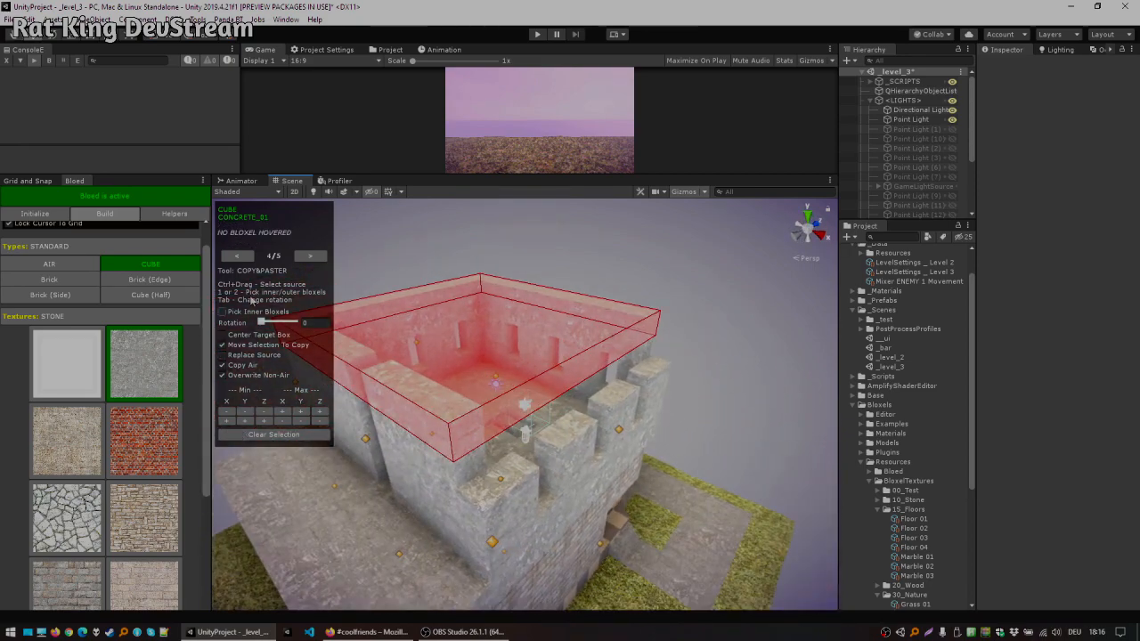
{"action": "left_click", "coordinate": [248, 258]}
{"action": "left_click", "coordinate": [248, 258]}
{"action": "left_click", "coordinate": [248, 259]}
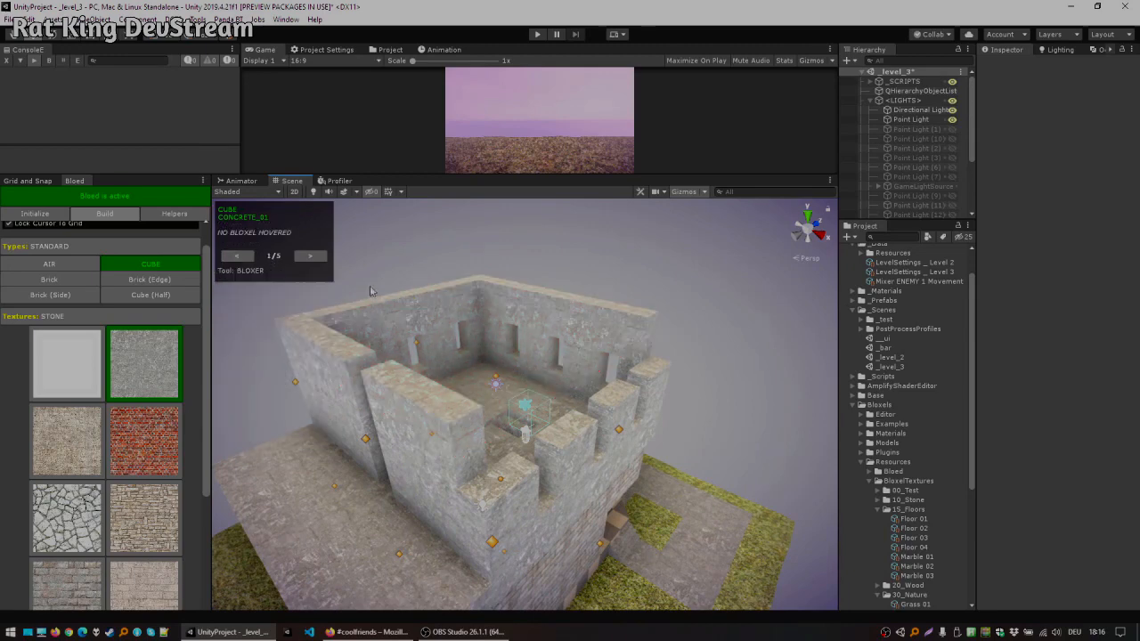
Step: Switch to the Cuboider and fill the lower parapet's crenel gaps with Cube blocks to close the wall
{"action": "left_click", "coordinate": [308, 257]}
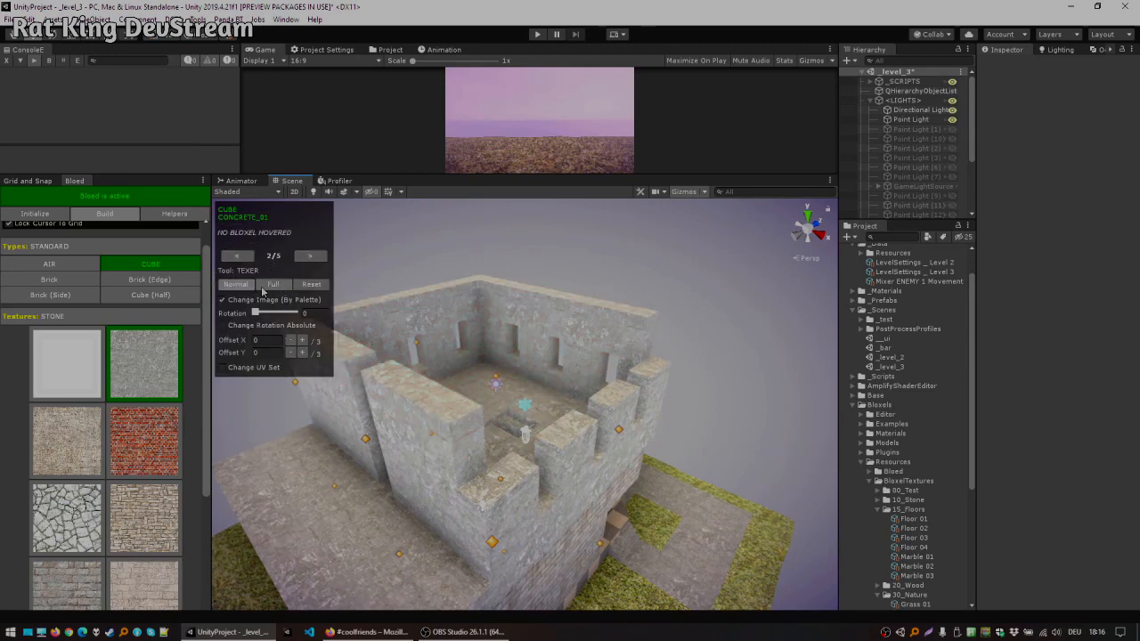
{"action": "left_click", "coordinate": [310, 258]}
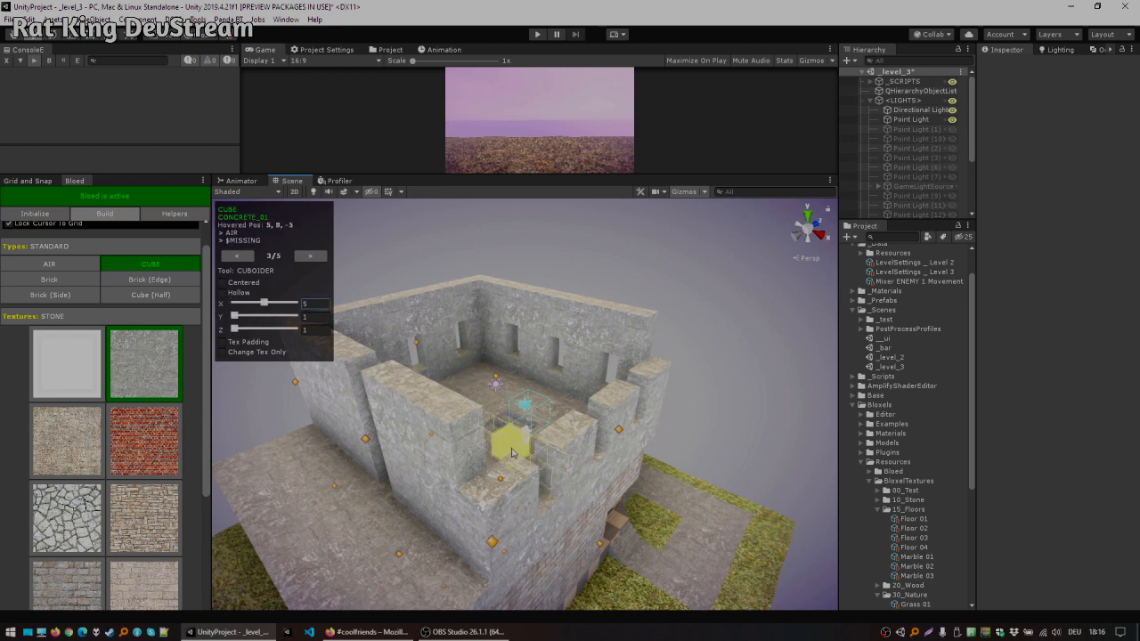
{"action": "left_click", "coordinate": [614, 399]}
{"action": "left_click", "coordinate": [621, 369]}
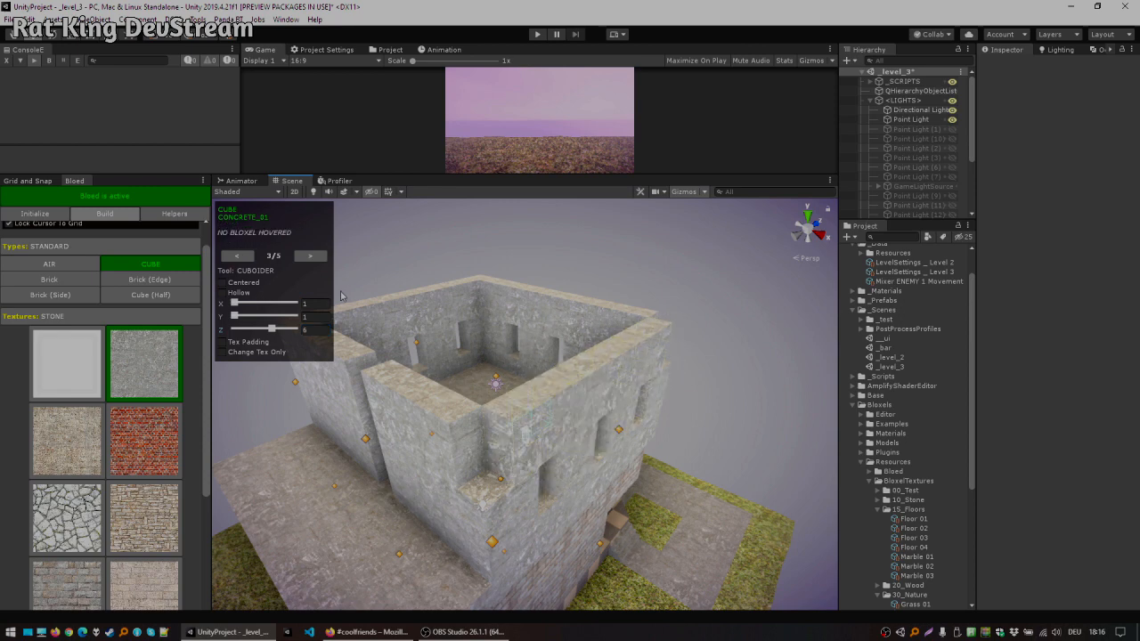
Step: Choose the sandy brick texture and repaint the upper tower walls with the Cuboider at 4 × 4 × 4 set to Change Tex Only
{"action": "double_click", "coordinate": [239, 259]}
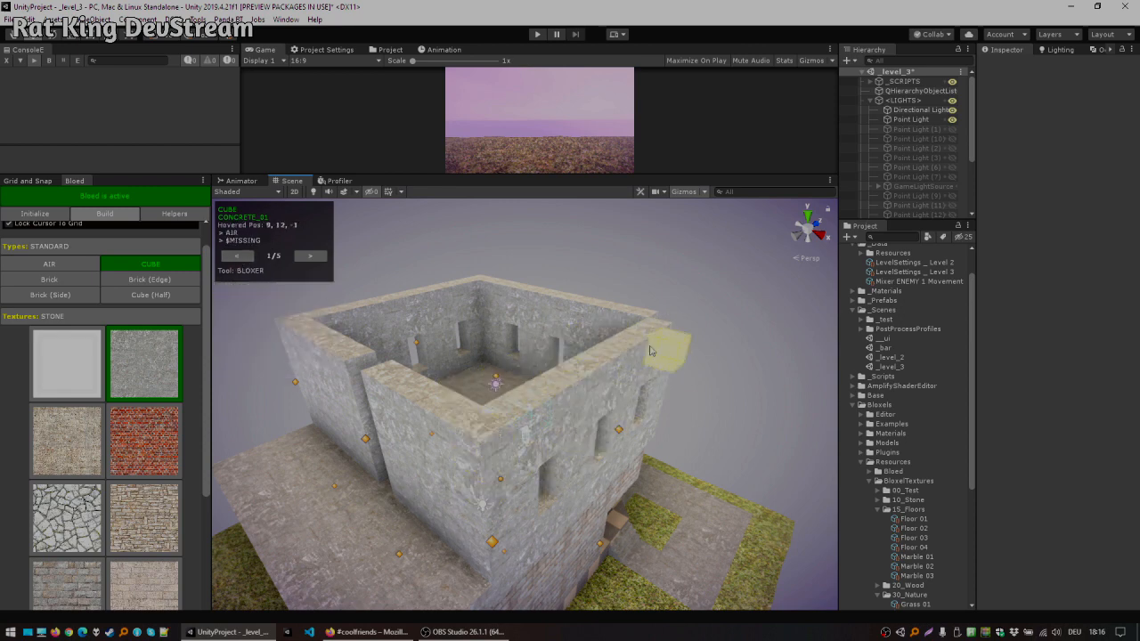
{"action": "right_click_drag", "start_coordinate": [663, 348], "coordinate": [660, 346]}
{"action": "key", "text": "d"}
{"action": "left_click_drag", "start_coordinate": [660, 346], "coordinate": [599, 427], "text": "alt"}
{"action": "left_click_drag", "start_coordinate": [550, 305], "coordinate": [687, 354], "text": "alt"}
{"action": "middle_click_drag", "start_coordinate": [526, 396], "coordinate": [718, 360]}
{"action": "mouse_move", "coordinate": [501, 402]}
{"action": "left_mouse_down", "text": "alt"}
{"action": "mouse_move", "coordinate": [468, 365]}
{"action": "mouse_move", "coordinate": [360, 398]}
{"action": "mouse_move", "coordinate": [495, 402]}
{"action": "left_mouse_up", "text": "alt"}
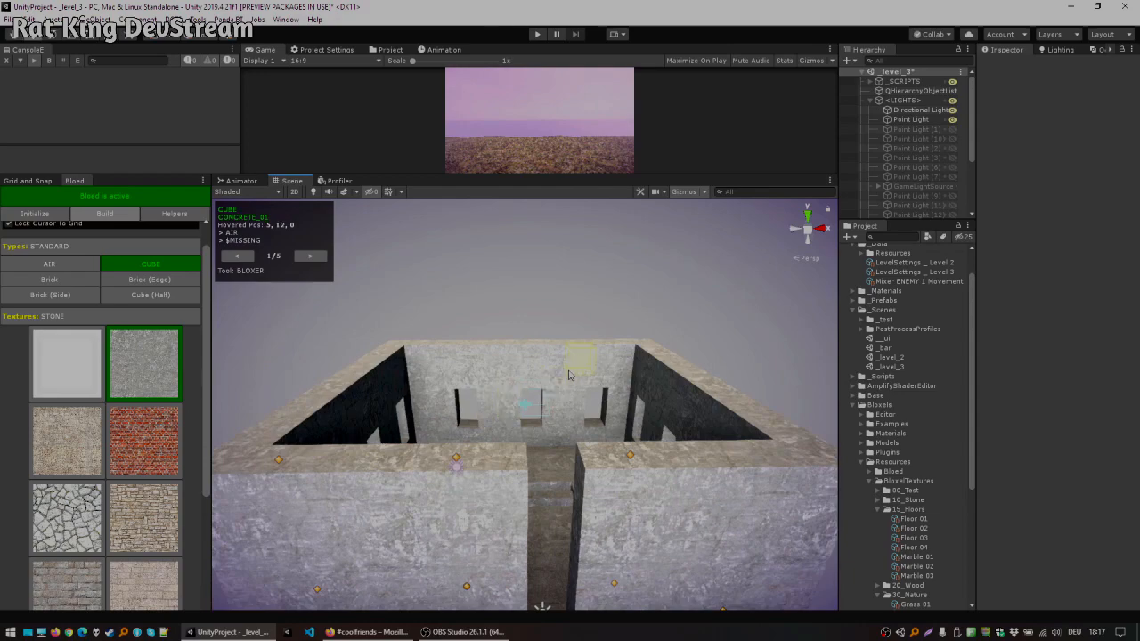
{"action": "left_click_drag", "start_coordinate": [350, 347], "coordinate": [612, 535], "text": "alt"}
{"action": "scroll", "coordinate": [497, 445], "scroll_direction": "up", "scroll_amount": 3}
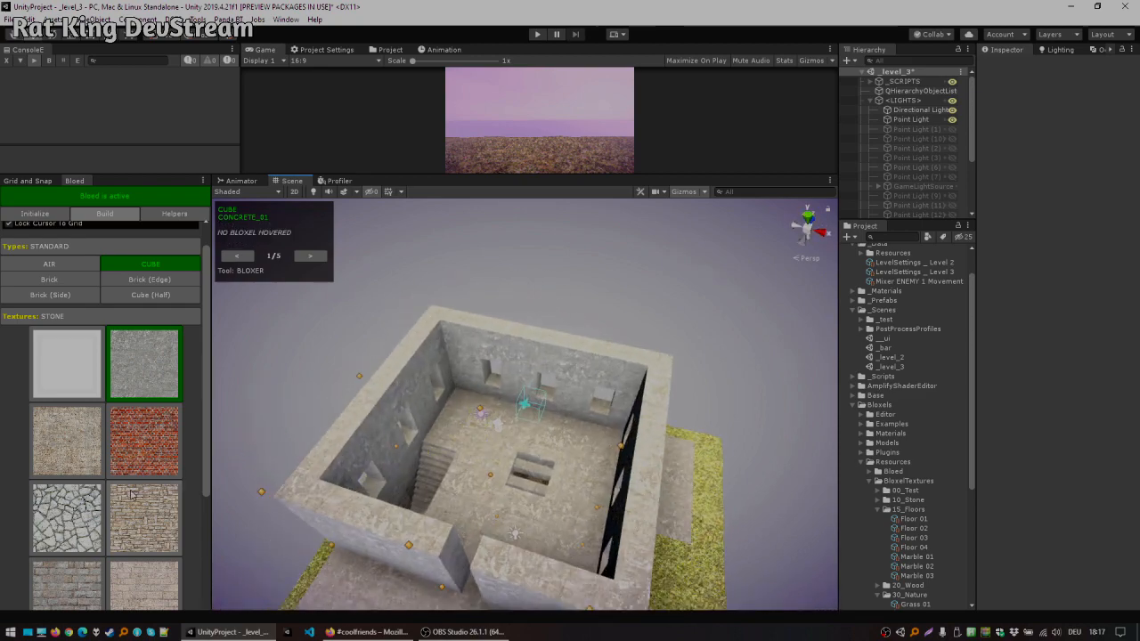
{"action": "scroll", "coordinate": [138, 470], "scroll_direction": "down", "scroll_amount": 5}
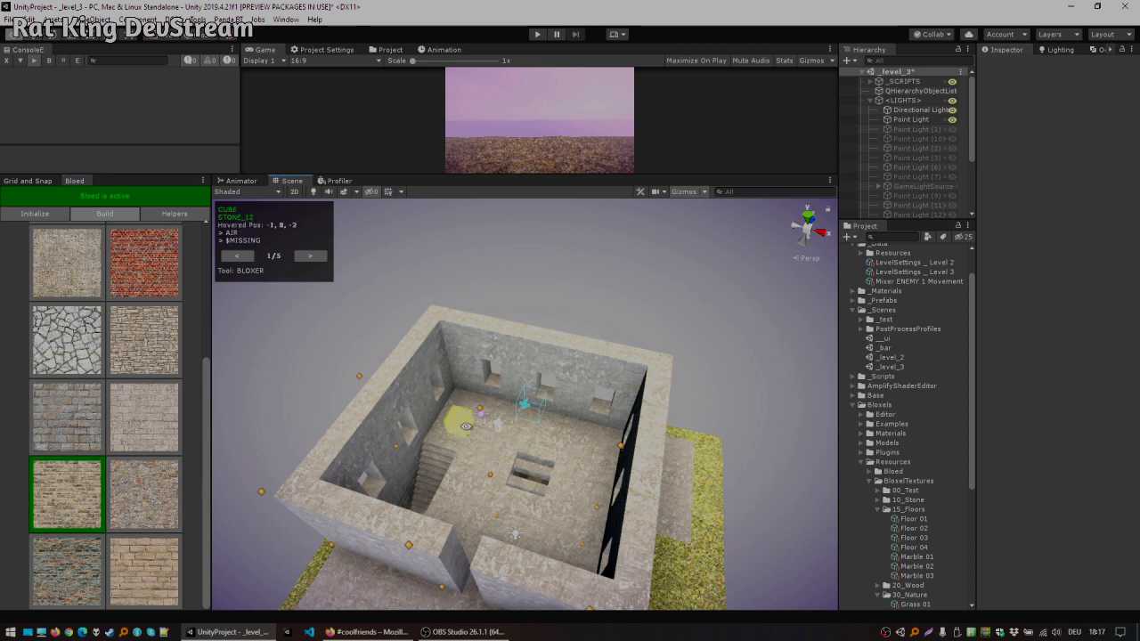
{"action": "left_click_drag", "start_coordinate": [466, 427], "coordinate": [479, 356], "text": "alt"}
{"action": "scroll", "coordinate": [479, 356], "scroll_direction": "up", "scroll_amount": 3}
{"action": "left_click", "coordinate": [310, 259]}
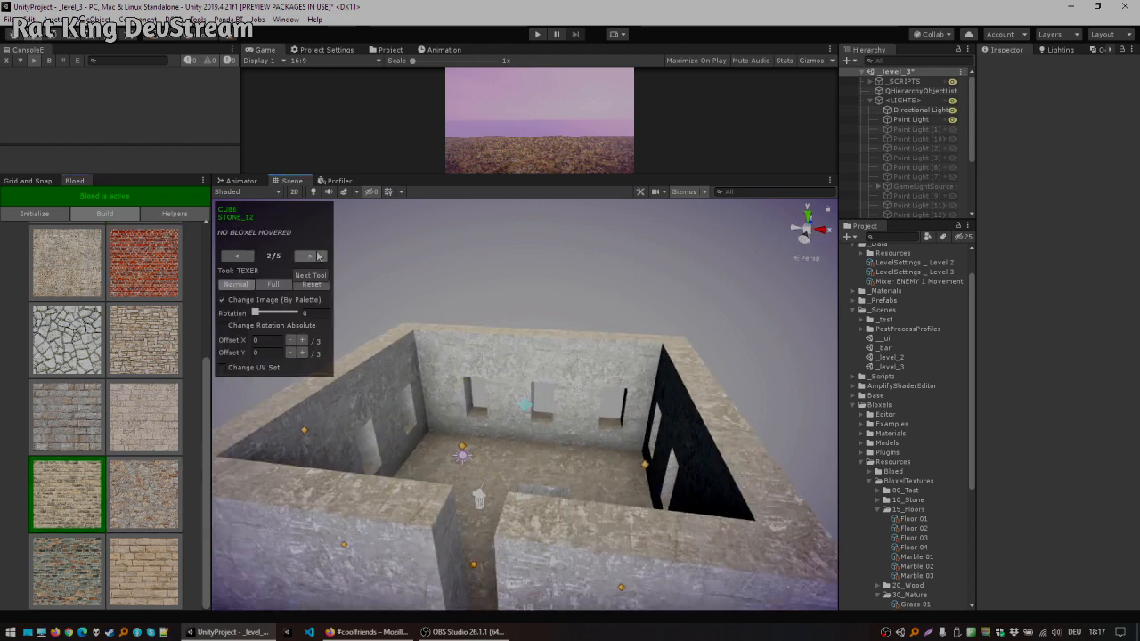
{"action": "left_click", "coordinate": [318, 256]}
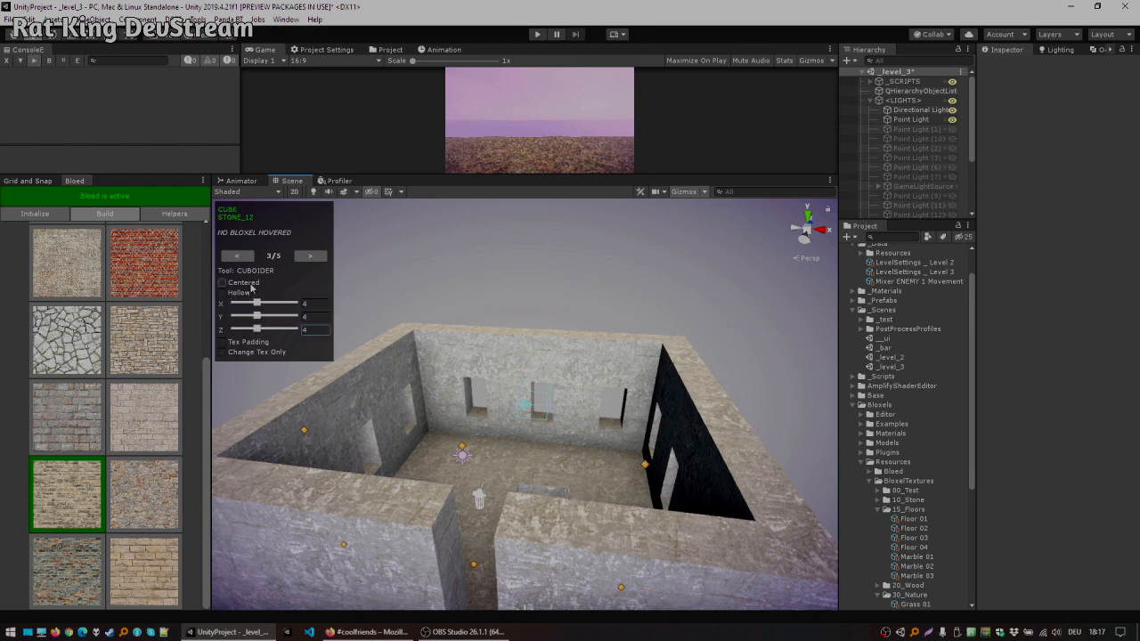
{"action": "left_click", "coordinate": [254, 354]}
{"action": "left_click_drag", "start_coordinate": [436, 385], "coordinate": [651, 401]}
{"action": "right_click_drag", "start_coordinate": [726, 398], "coordinate": [473, 380]}
{"action": "left_click_drag", "start_coordinate": [473, 380], "coordinate": [406, 381], "text": "alt"}
{"action": "left_click_drag", "start_coordinate": [517, 382], "coordinate": [224, 383]}
{"action": "right_click_drag", "start_coordinate": [224, 383], "coordinate": [249, 383]}
{"action": "left_click_drag", "start_coordinate": [616, 376], "coordinate": [359, 412]}
{"action": "mouse_move", "coordinate": [458, 372]}
{"action": "right_mouse_down"}
{"action": "mouse_move", "coordinate": [441, 354]}
{"action": "mouse_move", "coordinate": [467, 345]}
{"action": "mouse_move", "coordinate": [342, 384]}
{"action": "mouse_move", "coordinate": [588, 388]}
{"action": "mouse_move", "coordinate": [842, 435]}
{"action": "mouse_move", "coordinate": [824, 433]}
{"action": "right_mouse_up"}
{"action": "key", "text": "ctrl+z"}
{"action": "mouse_move", "coordinate": [748, 380]}
{"action": "right_mouse_down"}
{"action": "mouse_move", "coordinate": [941, 330]}
{"action": "mouse_move", "coordinate": [917, 254]}
{"action": "right_mouse_up"}
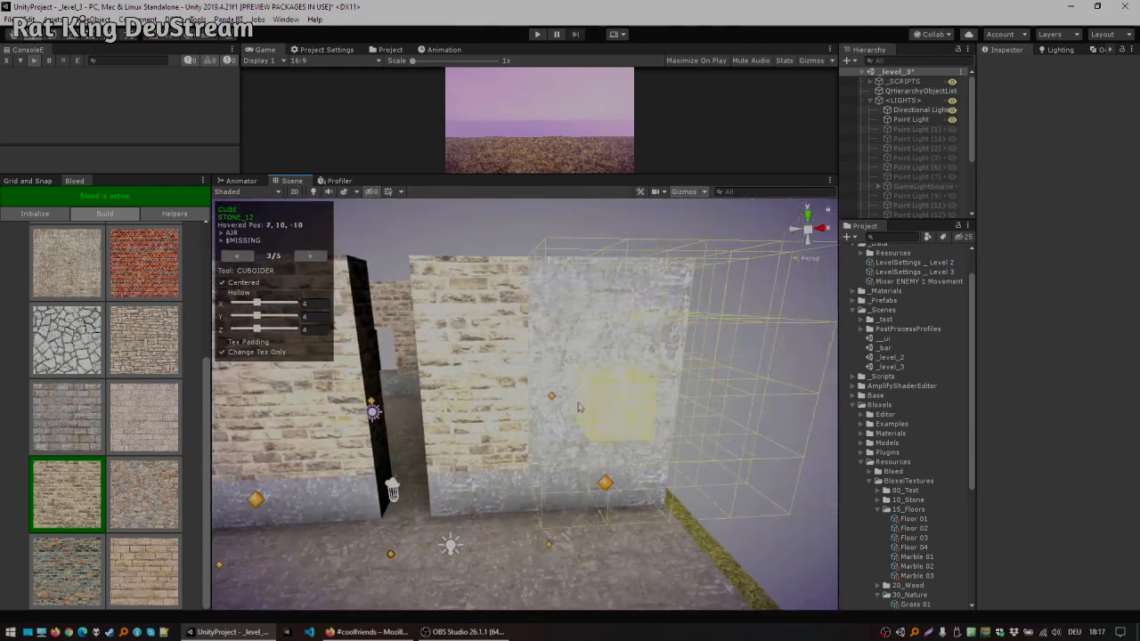
Step: Continue repainting the outer faces of the upper walls with the sandy brick texture
{"action": "left_click", "coordinate": [595, 374]}
{"action": "right_click_drag", "start_coordinate": [595, 374], "coordinate": [330, 423]}
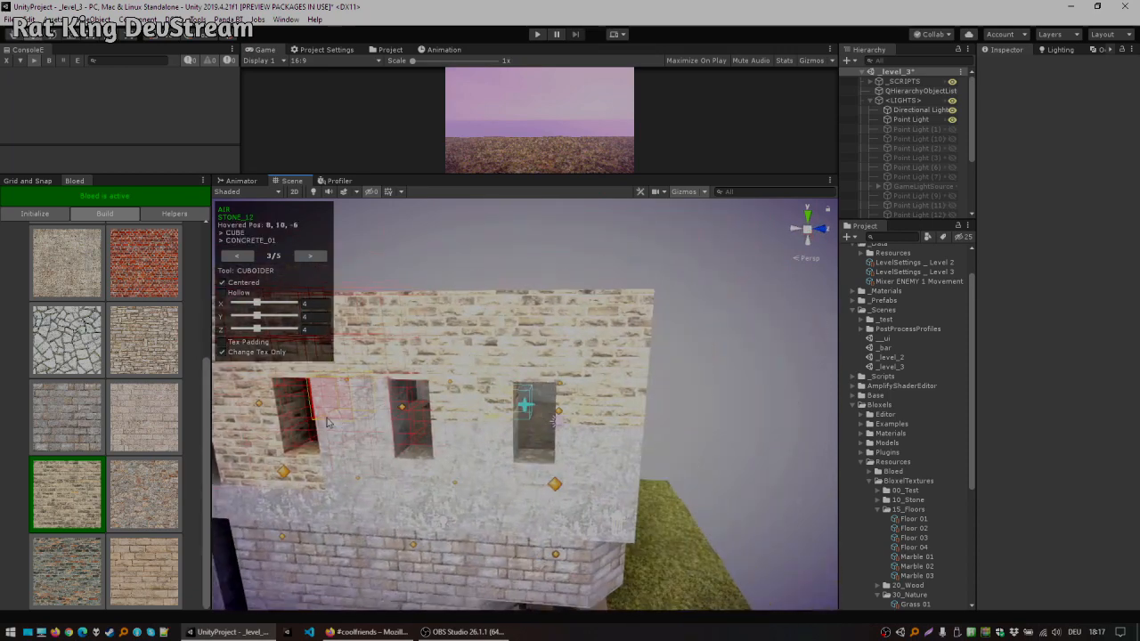
{"action": "mouse_move", "coordinate": [546, 429]}
{"action": "right_mouse_down"}
{"action": "mouse_move", "coordinate": [406, 392]}
{"action": "mouse_move", "coordinate": [327, 419]}
{"action": "right_mouse_up"}
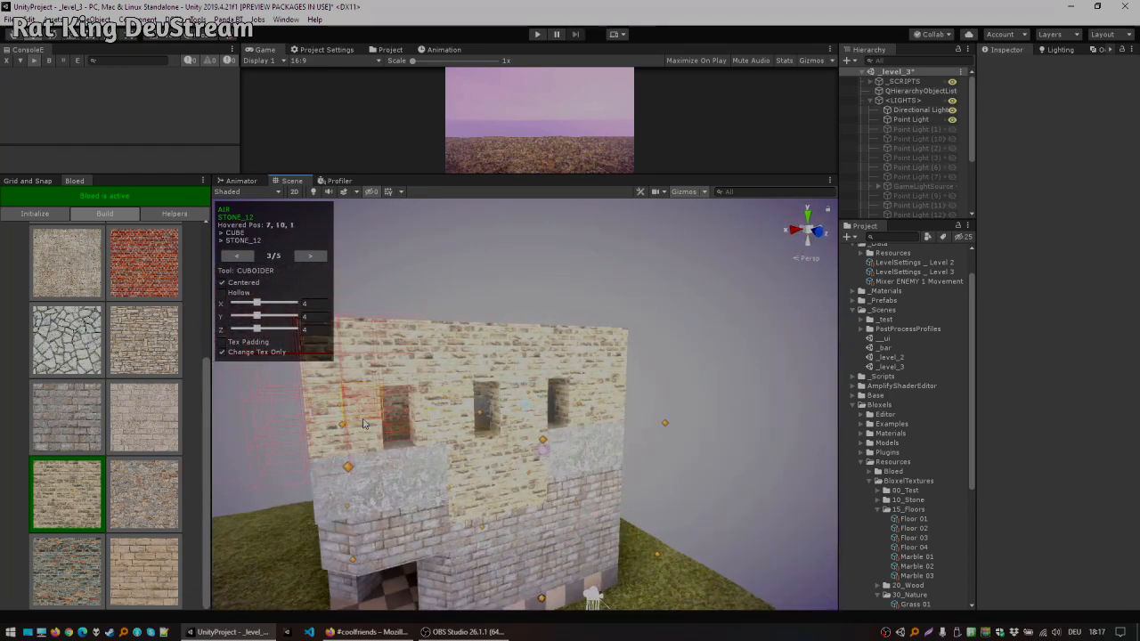
{"action": "right_click_drag", "start_coordinate": [445, 424], "coordinate": [224, 432]}
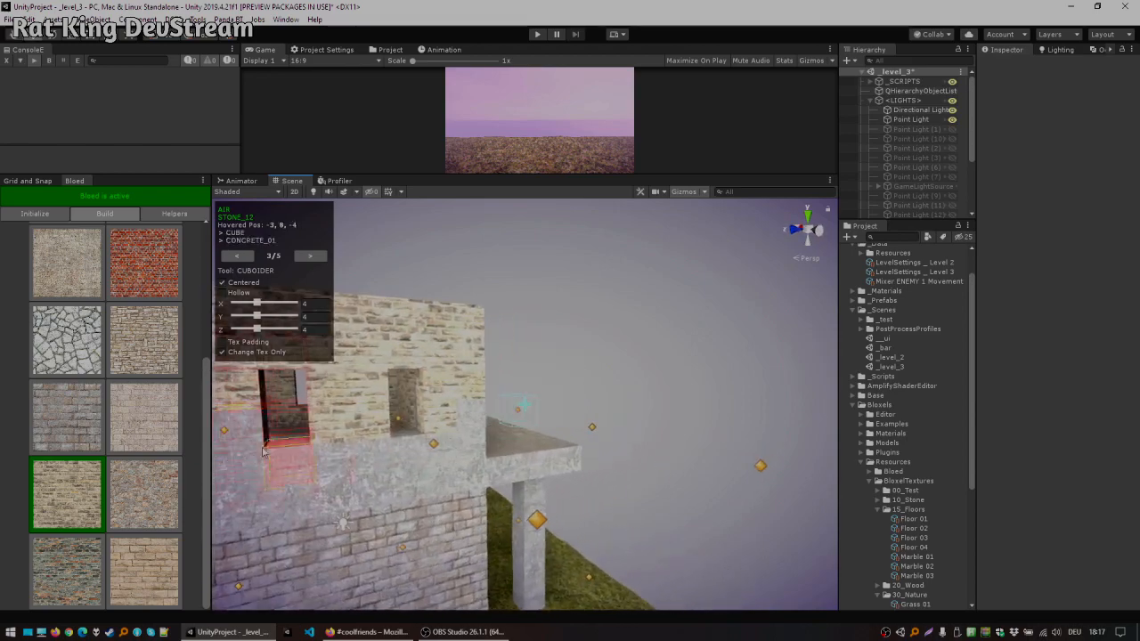
{"action": "left_click", "coordinate": [222, 432]}
{"action": "left_click", "coordinate": [467, 420]}
{"action": "right_click_drag", "start_coordinate": [467, 419], "coordinate": [715, 410]}
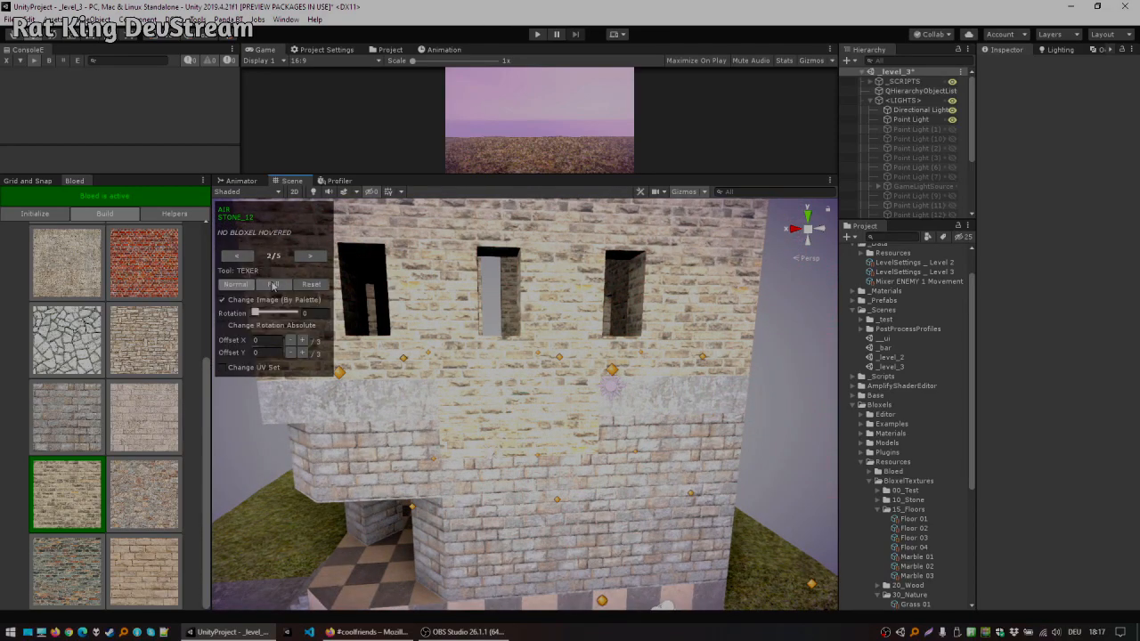
Step: With the Texer in Full mode, pick up the grey brick and then the concrete texture from wall faces
{"action": "left_click", "coordinate": [647, 465], "text": "ctrl"}
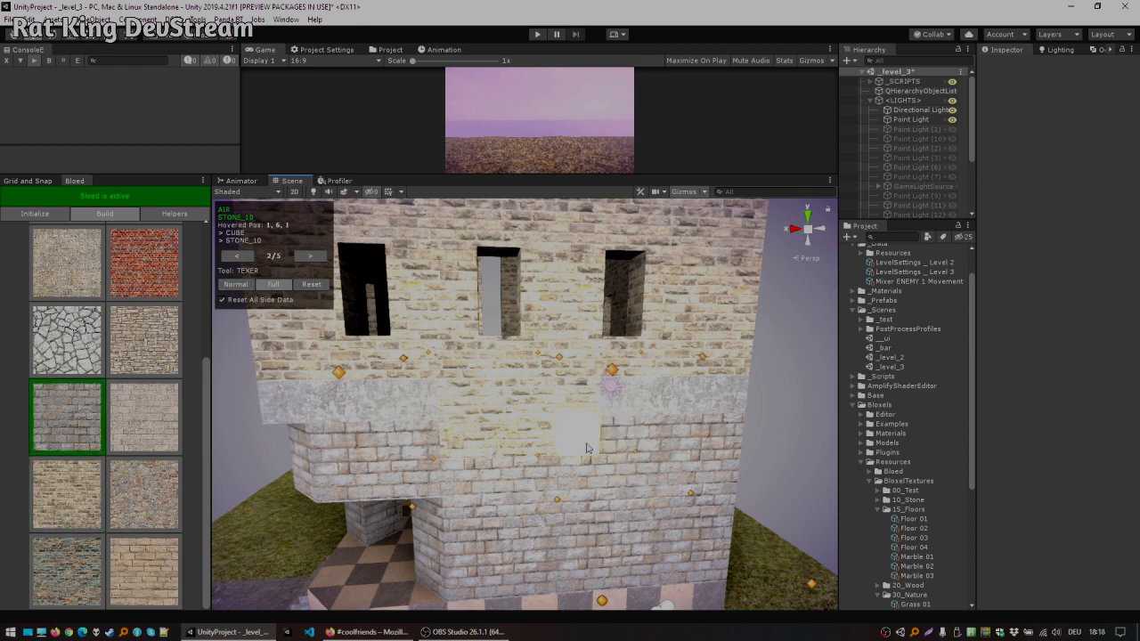
{"action": "left_click", "coordinate": [453, 409], "text": "ctrl"}
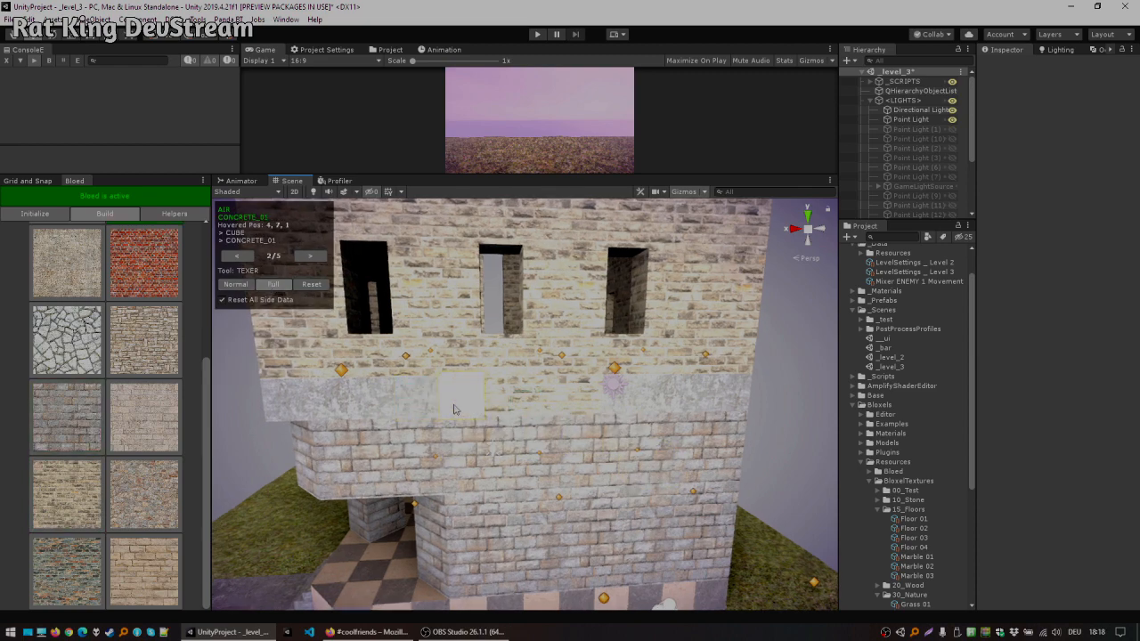
Step: Move inside the tower and pick up the grey stone texture from an inner wall with the Texer
{"action": "key", "text": "w"}
{"action": "right_click_drag", "start_coordinate": [586, 396], "coordinate": [15, 363]}
{"action": "key", "text": "s"}
{"action": "key", "text": "w"}
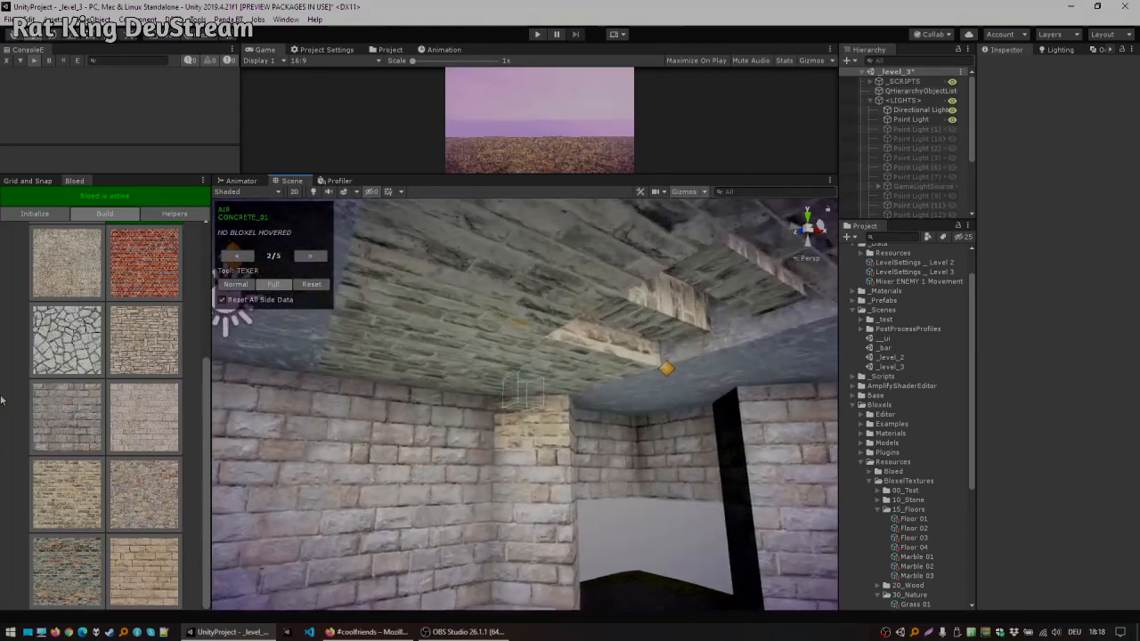
{"action": "middle_click", "coordinate": [523, 484]}
{"action": "key", "text": "w"}
{"action": "right_click_drag", "start_coordinate": [559, 415], "coordinate": [708, 445]}
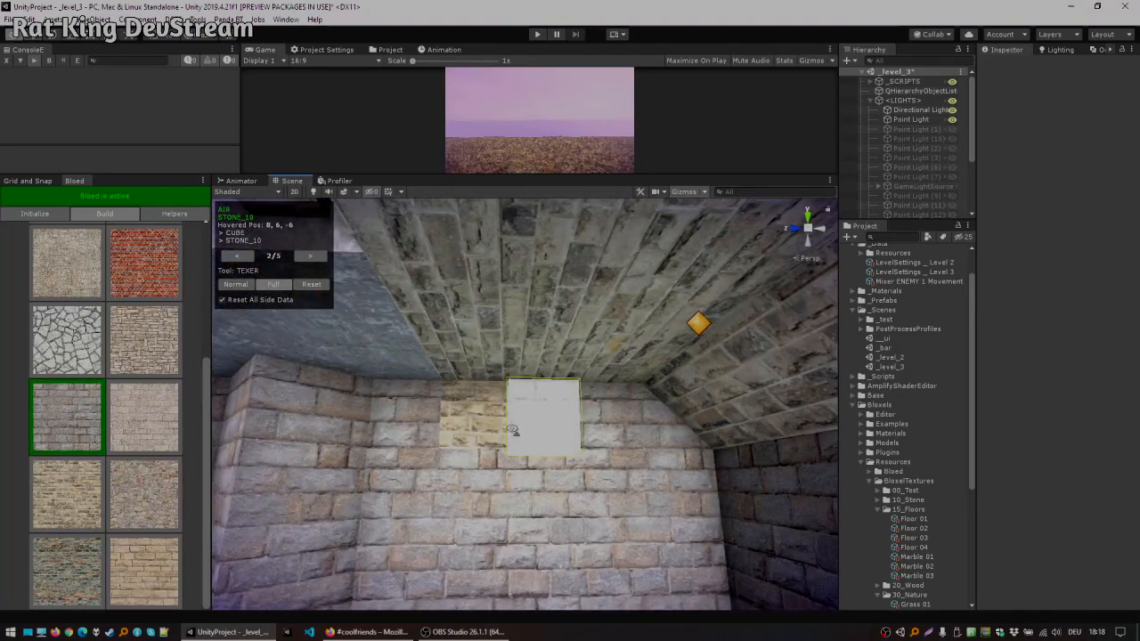
{"action": "right_click_drag", "start_coordinate": [491, 432], "coordinate": [609, 403]}
{"action": "key", "text": "s"}
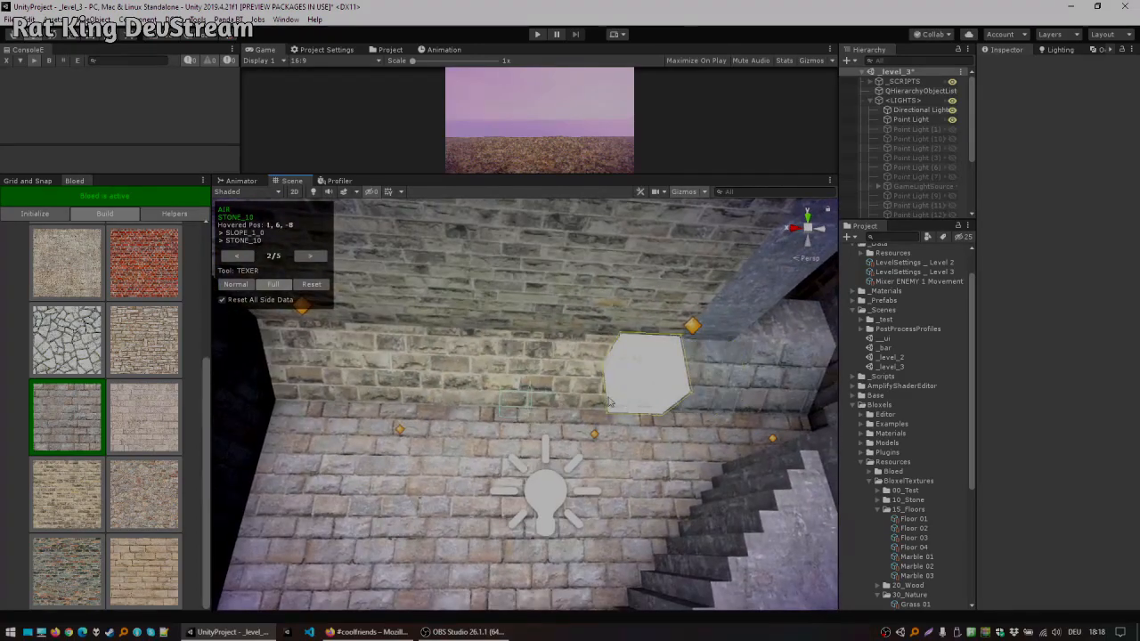
{"action": "right_click_drag", "start_coordinate": [333, 399], "coordinate": [368, 377]}
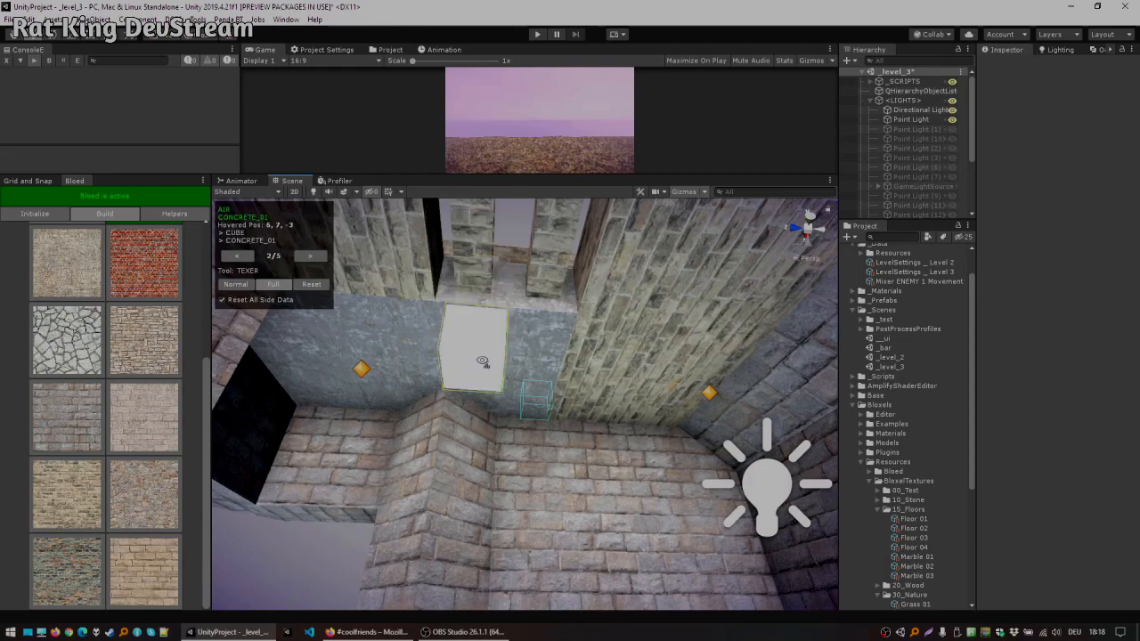
{"action": "right_click_drag", "start_coordinate": [481, 361], "coordinate": [418, 303]}
{"action": "left_click", "coordinate": [321, 258]}
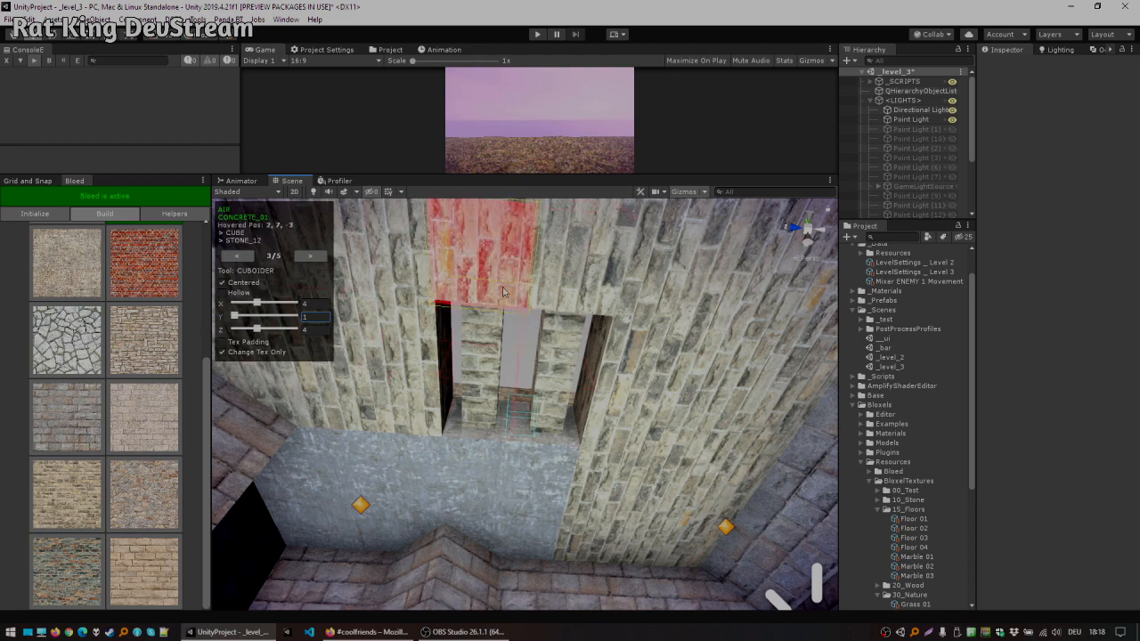
Step: Set the Cuboider to 4 × 1 × 4 and repaint the interior ceiling faces with the picked stone texture
{"action": "scroll", "coordinate": [503, 292], "scroll_direction": "down", "scroll_amount": 3}
{"action": "right_click_drag", "start_coordinate": [529, 411], "coordinate": [491, 390]}
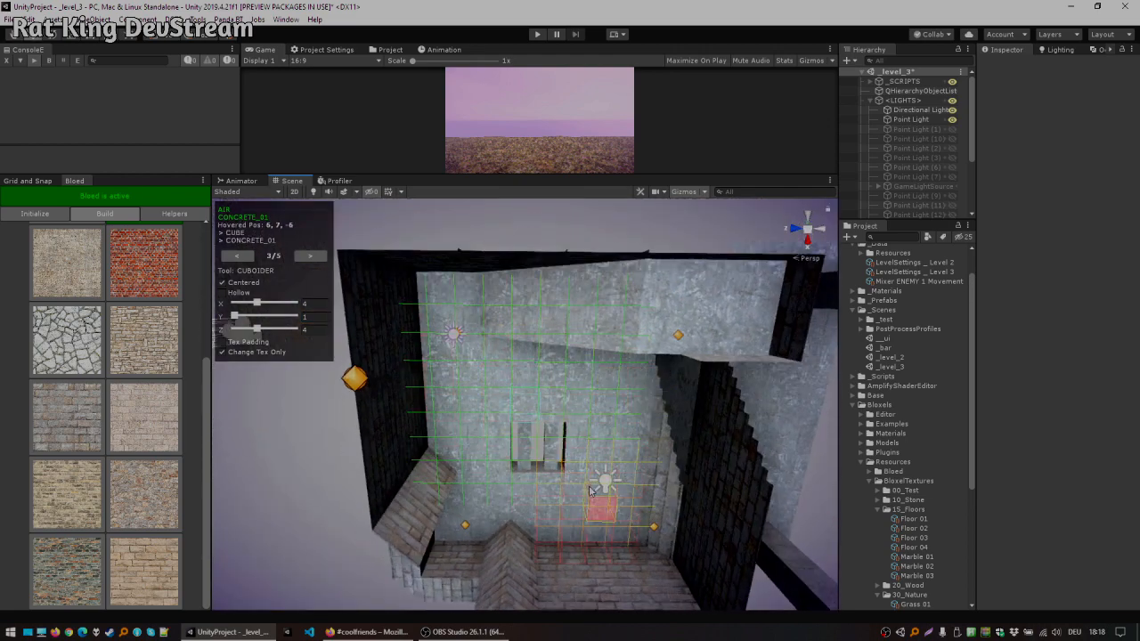
{"action": "left_click_drag", "start_coordinate": [585, 415], "coordinate": [3, 6], "text": "alt"}
{"action": "left_click_drag", "start_coordinate": [374, 293], "coordinate": [637, 512], "text": "alt"}
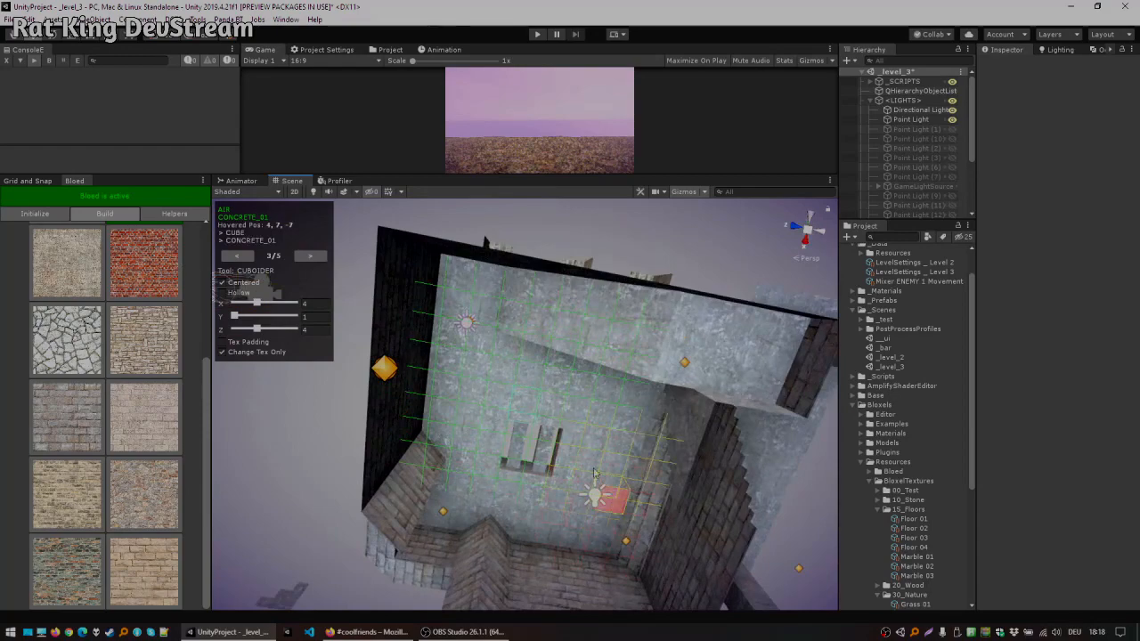
{"action": "left_click_drag", "start_coordinate": [504, 404], "coordinate": [605, 467], "text": "alt"}
{"action": "scroll", "coordinate": [648, 423], "scroll_direction": "down", "scroll_amount": 3}
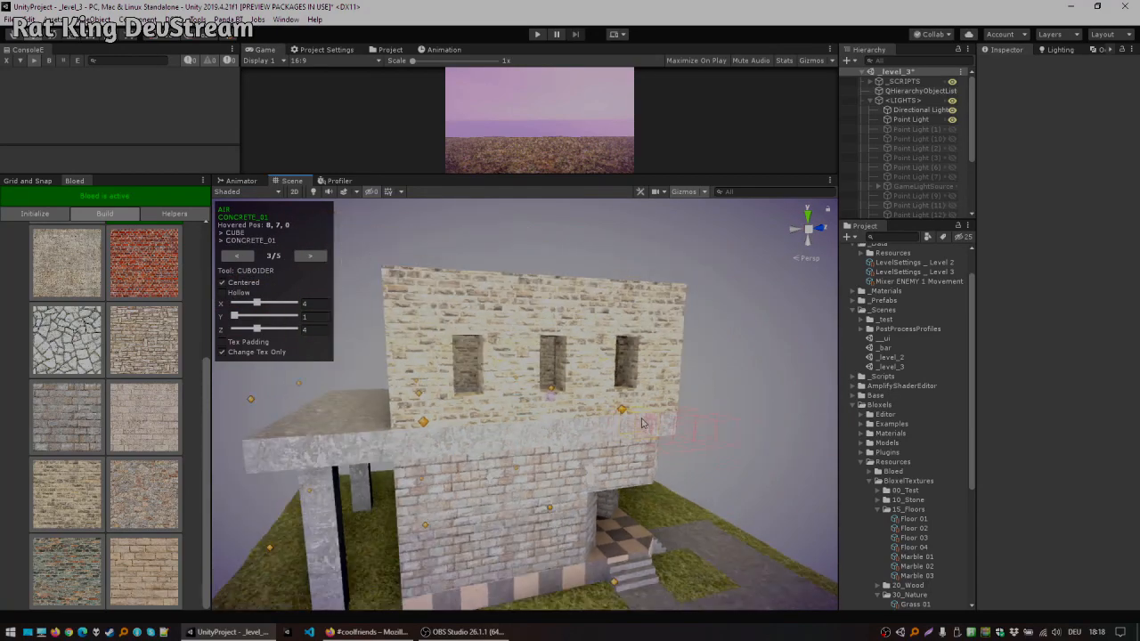
Step: Switch to the Bloxer and carve doorways through the upper storey's walls
{"action": "left_click", "coordinate": [240, 257]}
{"action": "left_click", "coordinate": [241, 257]}
{"action": "left_click_drag", "start_coordinate": [527, 355], "coordinate": [595, 434], "text": "alt"}
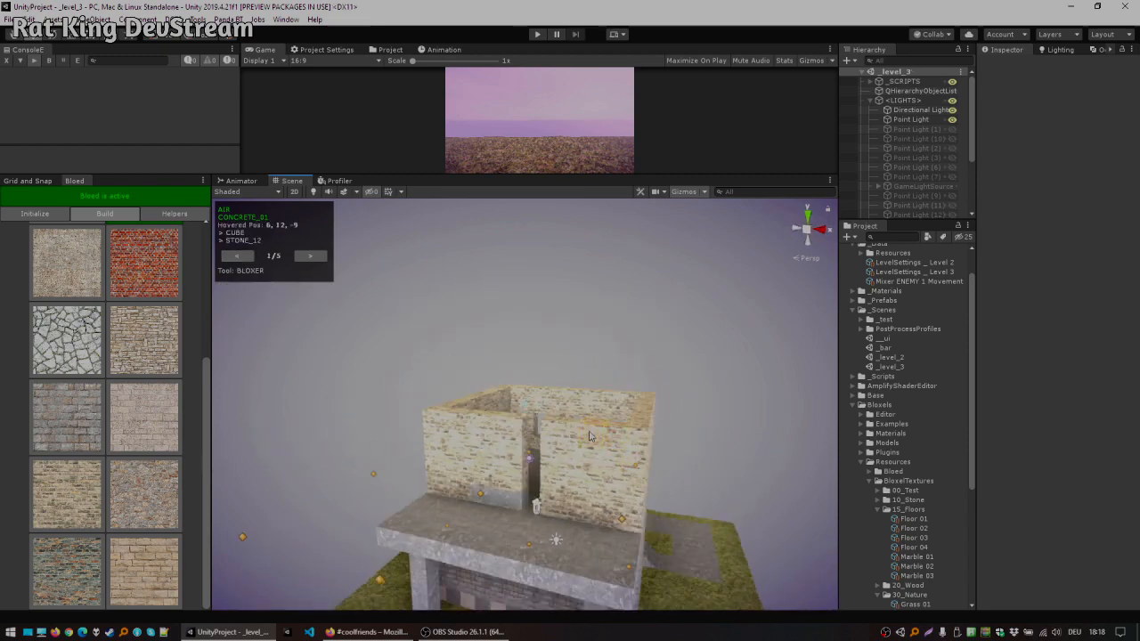
{"action": "scroll", "coordinate": [591, 434], "scroll_direction": "up", "scroll_amount": 3}
{"action": "middle_click_drag", "start_coordinate": [591, 433], "coordinate": [607, 371]}
{"action": "scroll", "coordinate": [607, 370], "scroll_direction": "up", "scroll_amount": 2}
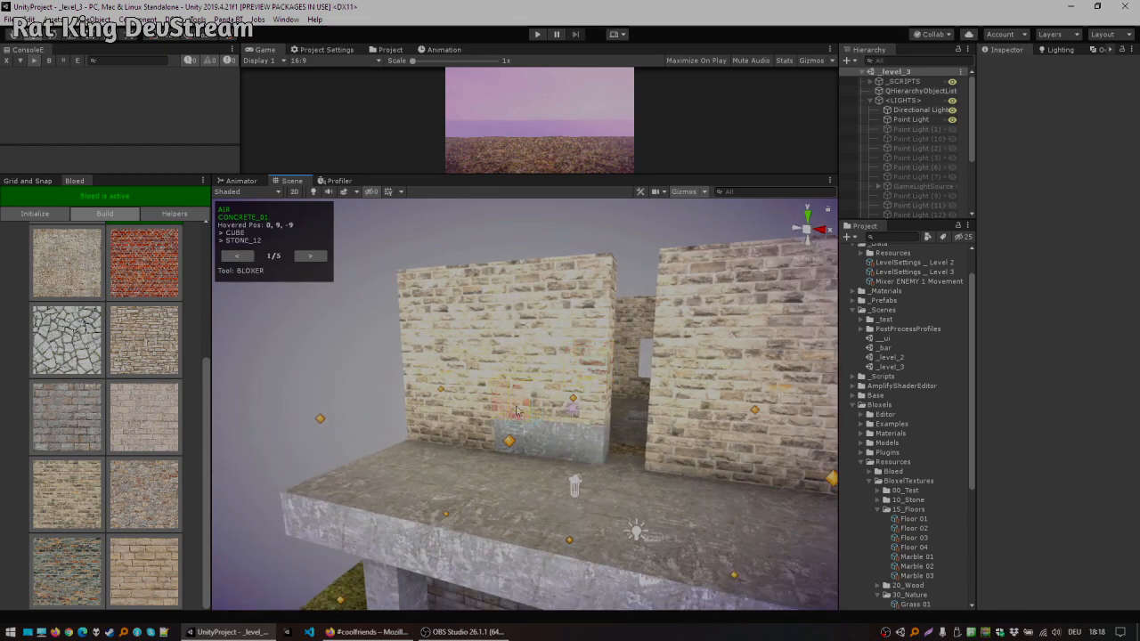
{"action": "left_click_drag", "start_coordinate": [746, 390], "coordinate": [773, 396], "text": "alt"}
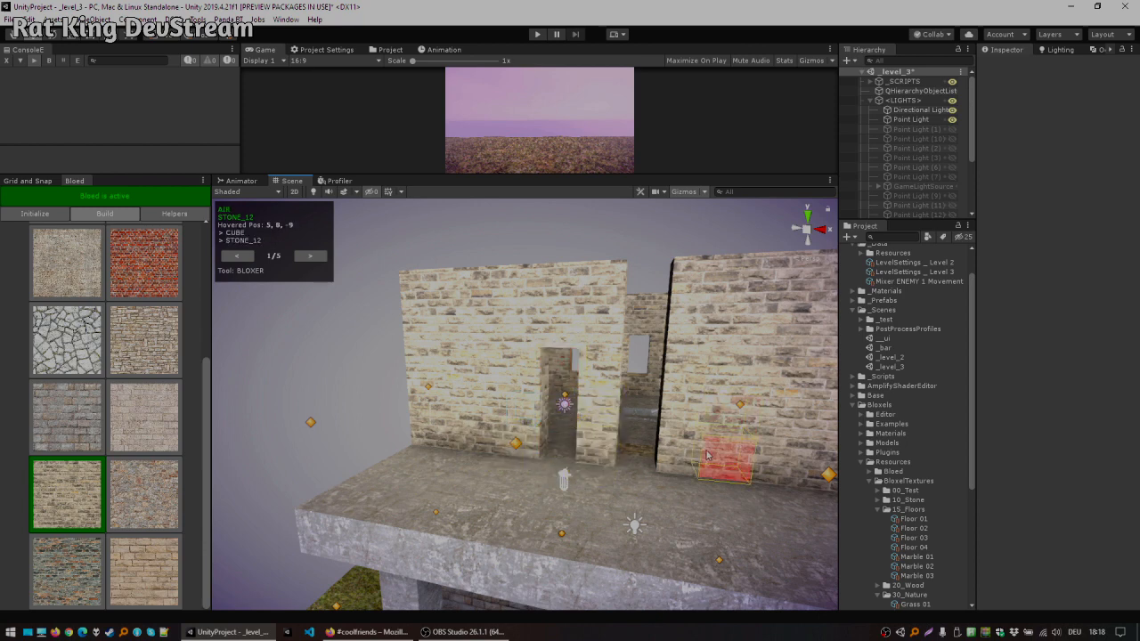
{"action": "left_click", "coordinate": [709, 455], "text": "shift"}
{"action": "left_click", "coordinate": [726, 420], "text": "shift"}
{"action": "left_click", "coordinate": [738, 383], "text": "shift"}
{"action": "left_click_drag", "start_coordinate": [615, 311], "coordinate": [592, 376], "text": "alt"}
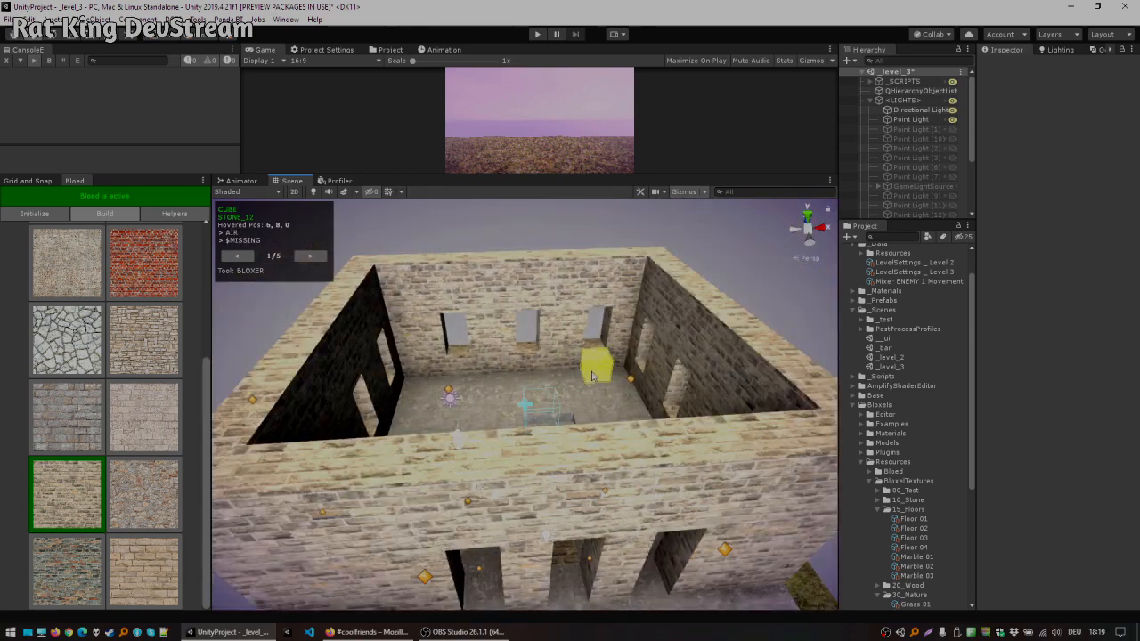
Step: Switch the texture set to wood and pick the parquet texture
{"action": "scroll", "coordinate": [134, 416], "scroll_direction": "up", "scroll_amount": 10}
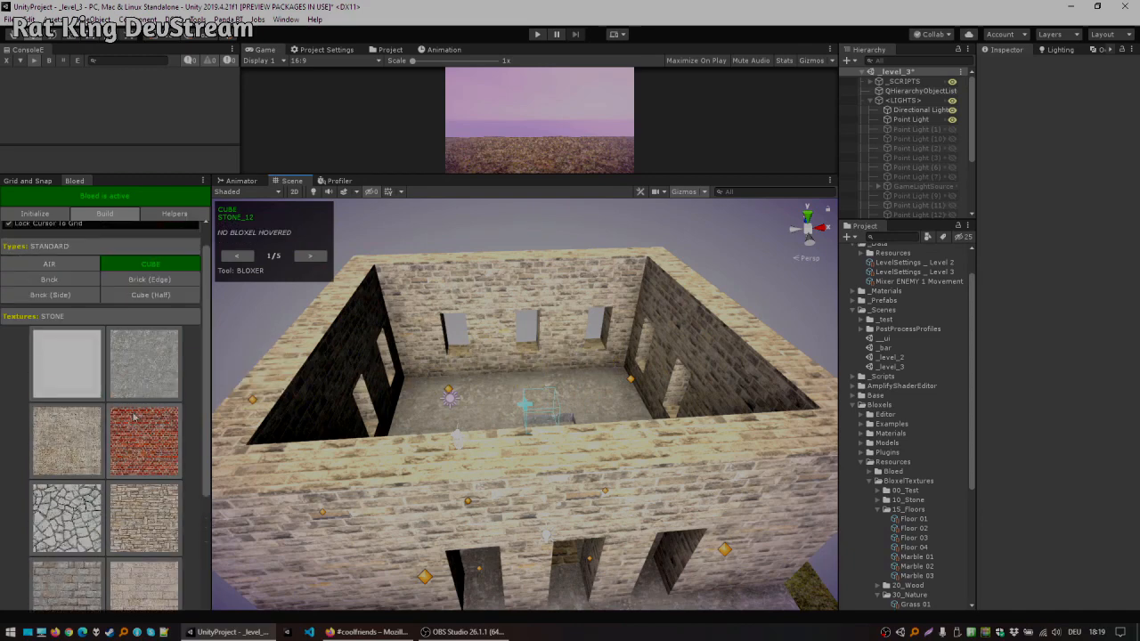
{"action": "left_click", "coordinate": [127, 357]}
{"action": "left_click", "coordinate": [128, 358]}
{"action": "left_click", "coordinate": [127, 357]}
{"action": "left_click", "coordinate": [128, 358]}
{"action": "left_click_drag", "start_coordinate": [533, 415], "coordinate": [545, 440], "text": "alt"}
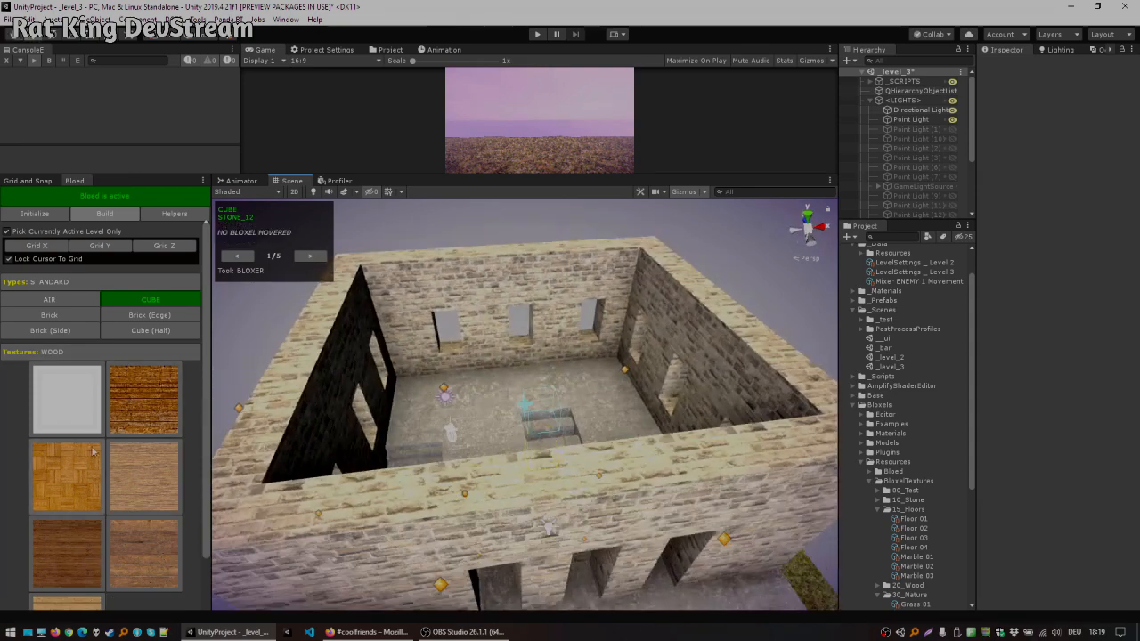
{"action": "left_click_drag", "start_coordinate": [396, 431], "coordinate": [382, 392], "text": "alt"}
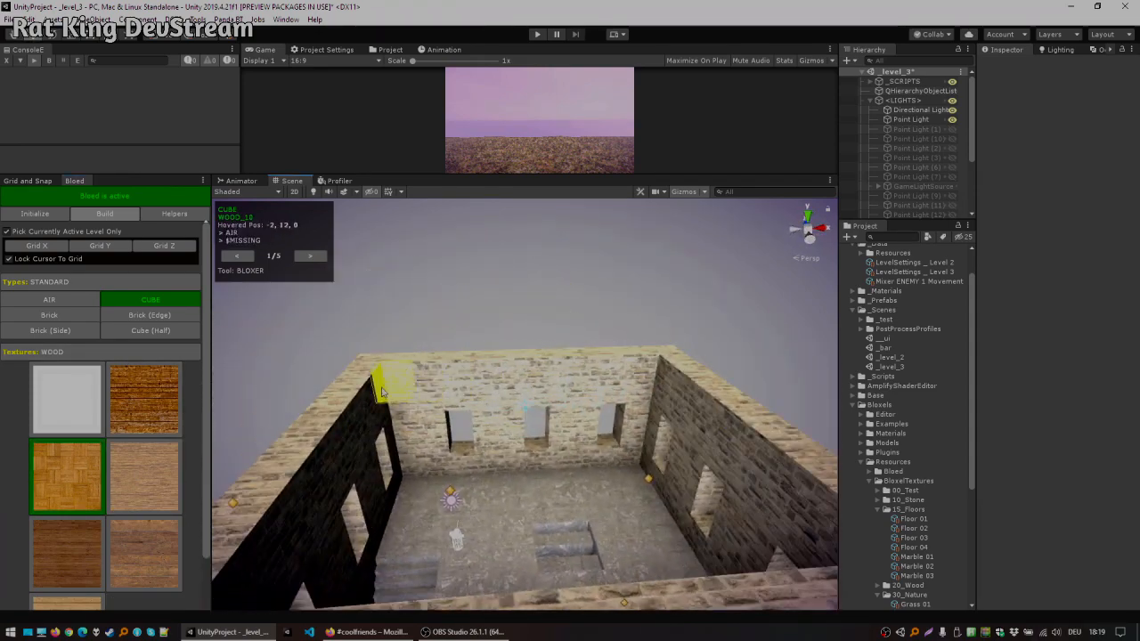
Step: Enable the Y grid and lay a parquet floor of Cube (Half) blocks across the top of the upper storey
{"action": "left_click", "coordinate": [312, 259]}
{"action": "left_click", "coordinate": [245, 257]}
{"action": "left_click", "coordinate": [245, 257]}
{"action": "left_click_drag", "start_coordinate": [542, 370], "coordinate": [496, 361], "text": "alt"}
{"action": "key", "text": "y"}
{"action": "left_click_drag", "start_coordinate": [572, 373], "coordinate": [547, 380], "text": "alt"}
{"action": "left_click_drag", "start_coordinate": [468, 385], "coordinate": [486, 363], "text": "alt"}
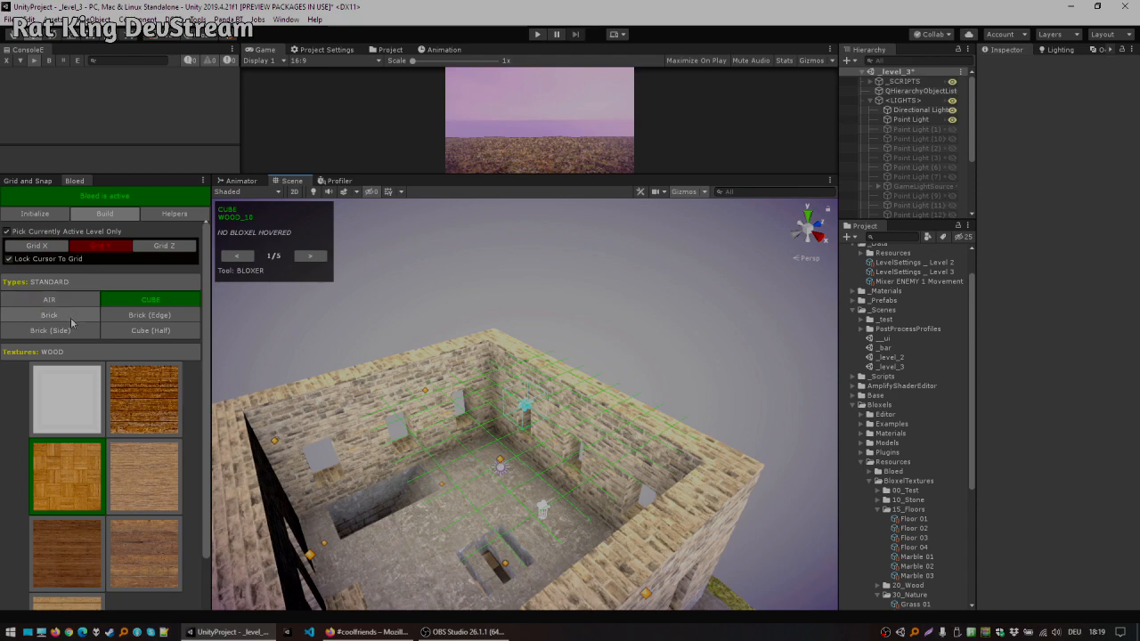
{"action": "left_click", "coordinate": [134, 331]}
{"action": "left_click_drag", "start_coordinate": [495, 379], "coordinate": [437, 412]}
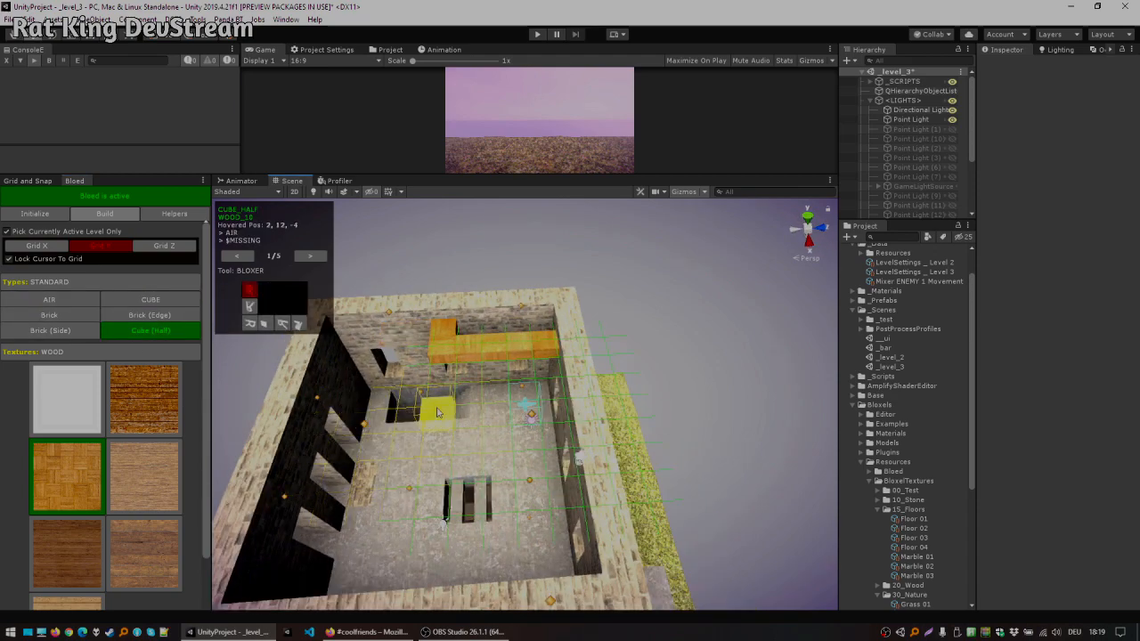
{"action": "left_click_drag", "start_coordinate": [478, 358], "coordinate": [577, 401], "text": "alt"}
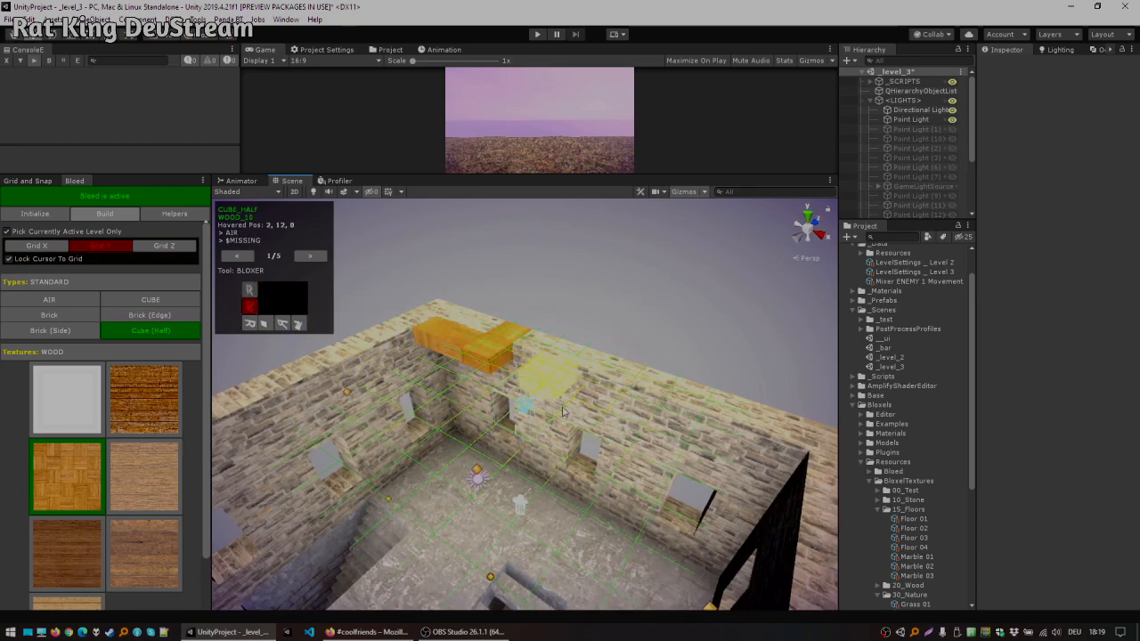
{"action": "mouse_move", "coordinate": [450, 397]}
{"action": "left_mouse_down", "text": "alt"}
{"action": "mouse_move", "coordinate": [657, 381]}
{"action": "mouse_move", "coordinate": [467, 408]}
{"action": "left_mouse_up", "text": "alt"}
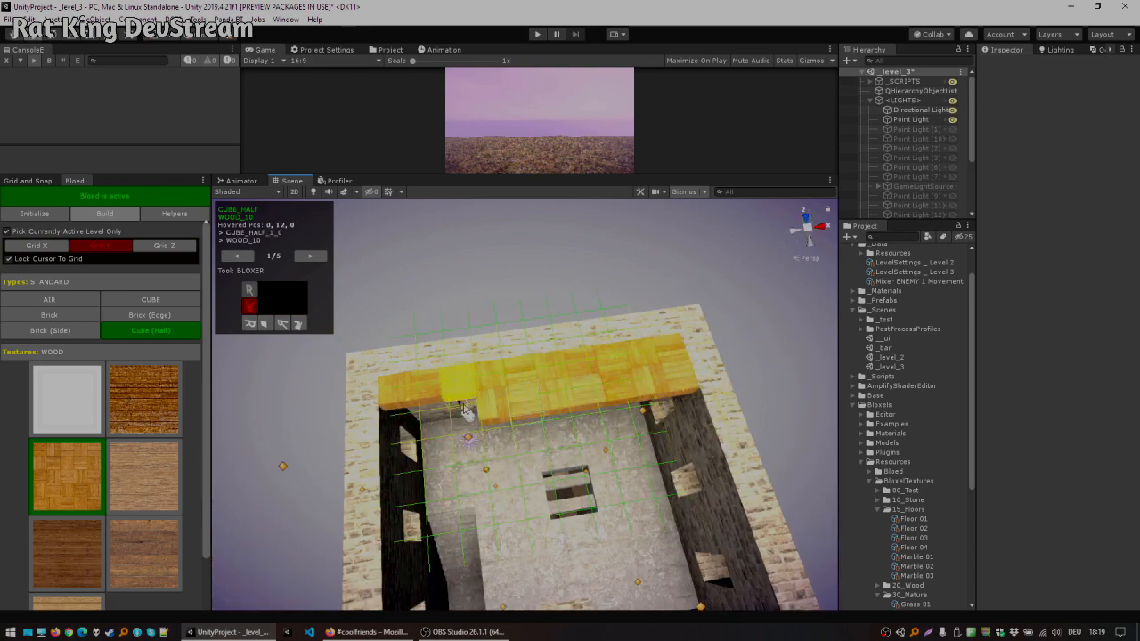
{"action": "mouse_move", "coordinate": [401, 432]}
{"action": "left_mouse_down"}
{"action": "mouse_move", "coordinate": [446, 463]}
{"action": "mouse_move", "coordinate": [677, 429]}
{"action": "mouse_move", "coordinate": [670, 447]}
{"action": "mouse_move", "coordinate": [578, 457]}
{"action": "left_mouse_up"}
{"action": "middle_click_drag", "start_coordinate": [648, 432], "coordinate": [618, 320]}
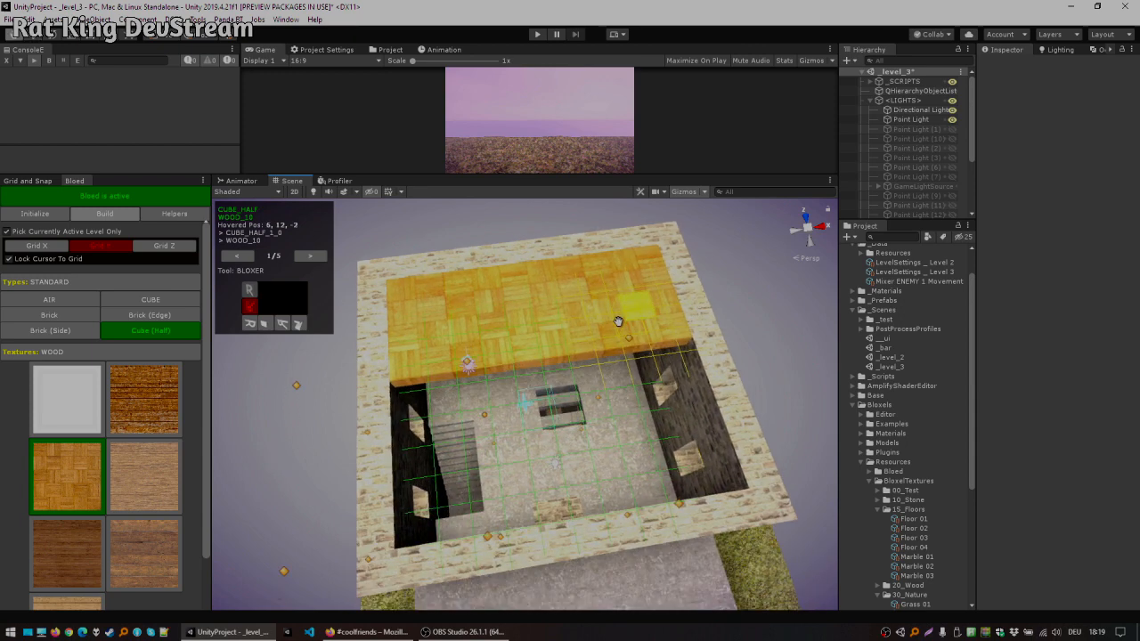
{"action": "mouse_move", "coordinate": [425, 438]}
{"action": "left_mouse_down"}
{"action": "mouse_move", "coordinate": [407, 522]}
{"action": "mouse_move", "coordinate": [687, 478]}
{"action": "mouse_move", "coordinate": [680, 402]}
{"action": "mouse_move", "coordinate": [454, 382]}
{"action": "mouse_move", "coordinate": [445, 483]}
{"action": "mouse_move", "coordinate": [686, 446]}
{"action": "mouse_move", "coordinate": [478, 411]}
{"action": "mouse_move", "coordinate": [495, 401]}
{"action": "mouse_move", "coordinate": [503, 352]}
{"action": "left_mouse_up"}
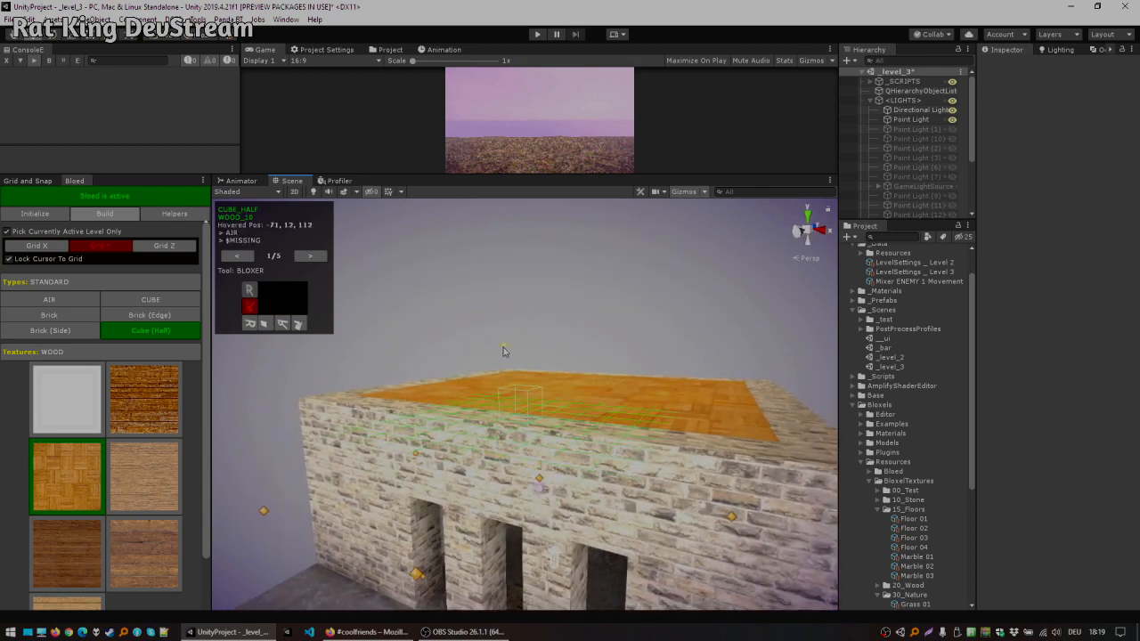
Step: Deactivate Bloed, duplicate a point light and move the copy up into the upper storey room
{"action": "key", "text": "w"}
{"action": "right_click_drag", "start_coordinate": [634, 471], "coordinate": [272, 276]}
{"action": "key", "text": "s"}
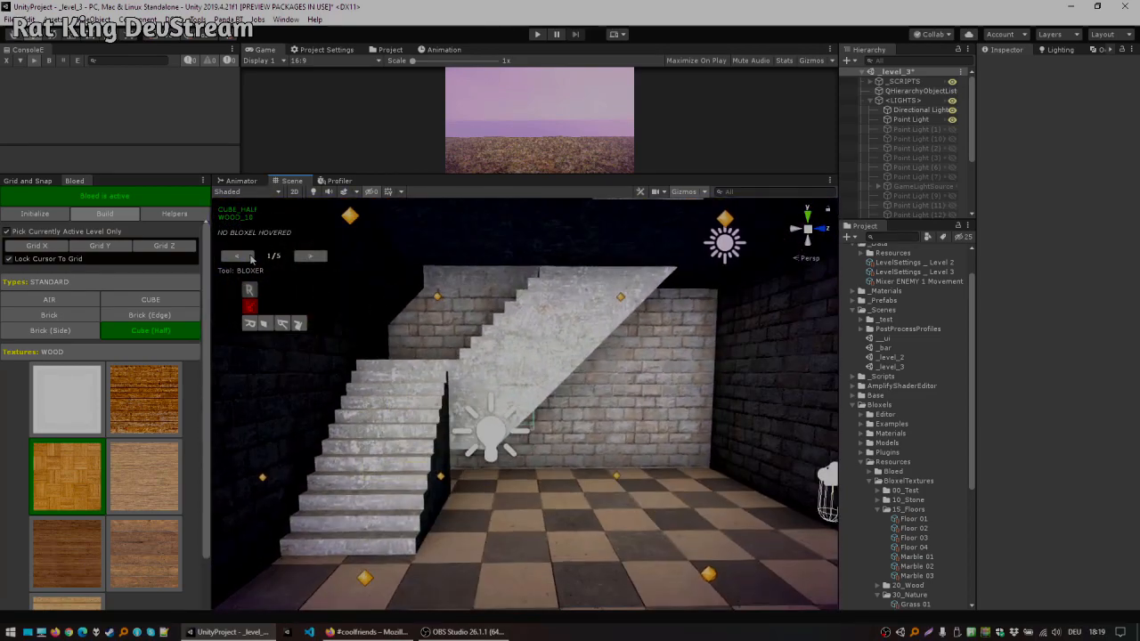
{"action": "left_click", "coordinate": [103, 202]}
{"action": "left_click", "coordinate": [313, 192]}
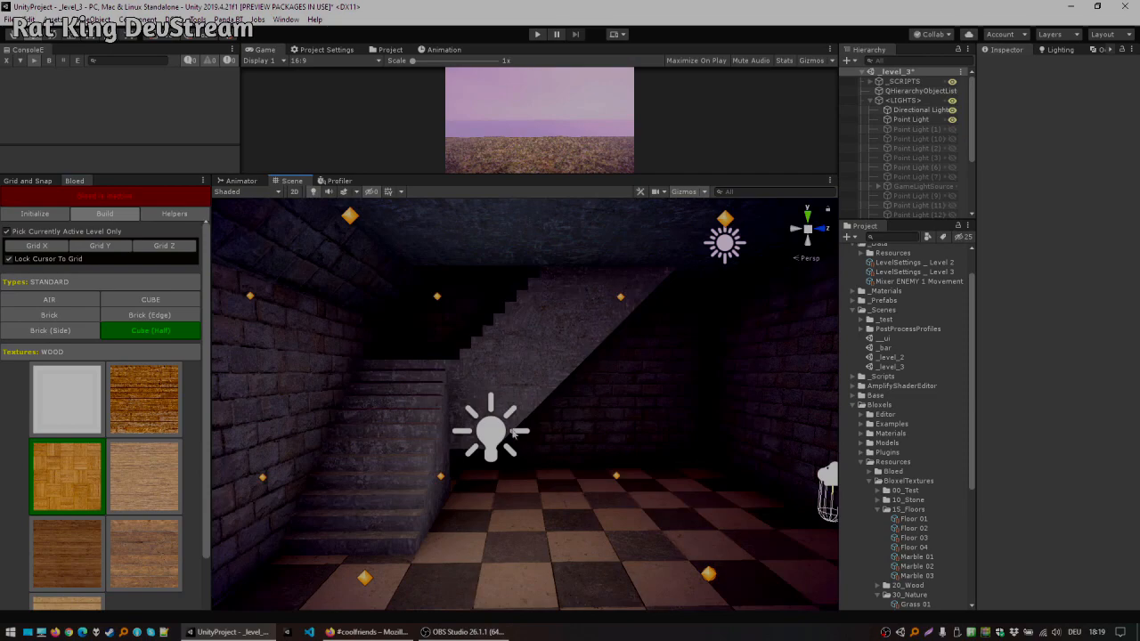
{"action": "left_click", "coordinate": [500, 436]}
{"action": "key", "text": "ctrl+d"}
{"action": "left_click_drag", "start_coordinate": [495, 390], "coordinate": [496, 168]}
{"action": "key", "text": "e"}
{"action": "right_click_drag", "start_coordinate": [520, 290], "coordinate": [536, 343]}
{"action": "left_click_drag", "start_coordinate": [468, 467], "coordinate": [459, 199]}
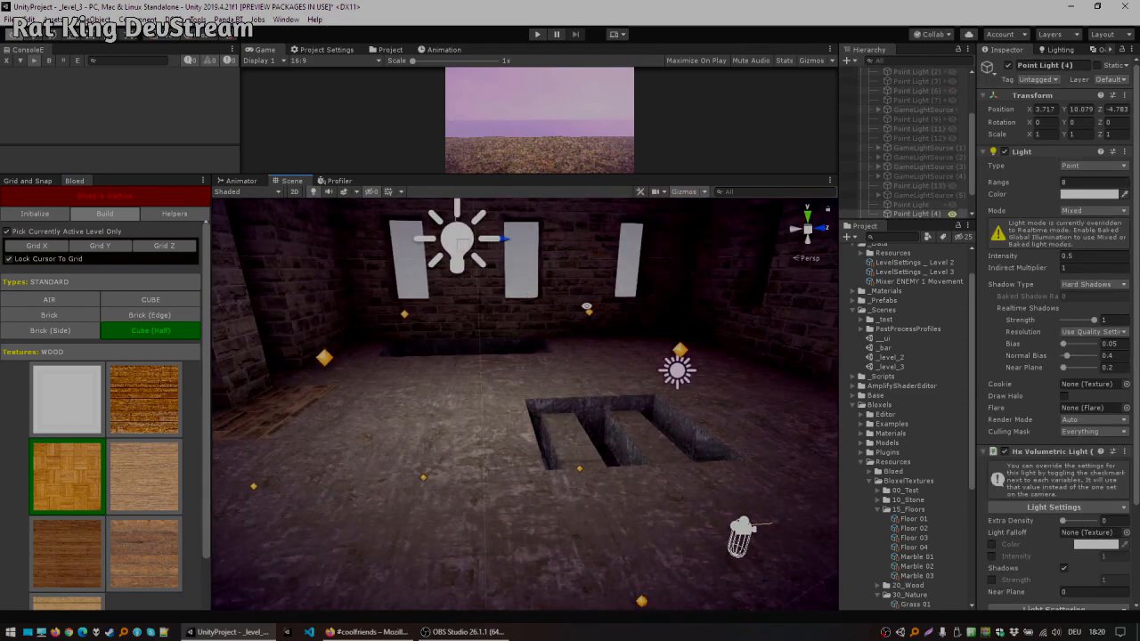
{"action": "right_click_drag", "start_coordinate": [330, 312], "coordinate": [441, 352]}
{"action": "key", "text": "f"}
{"action": "scroll", "coordinate": [526, 379], "scroll_direction": "up", "scroll_amount": 7}
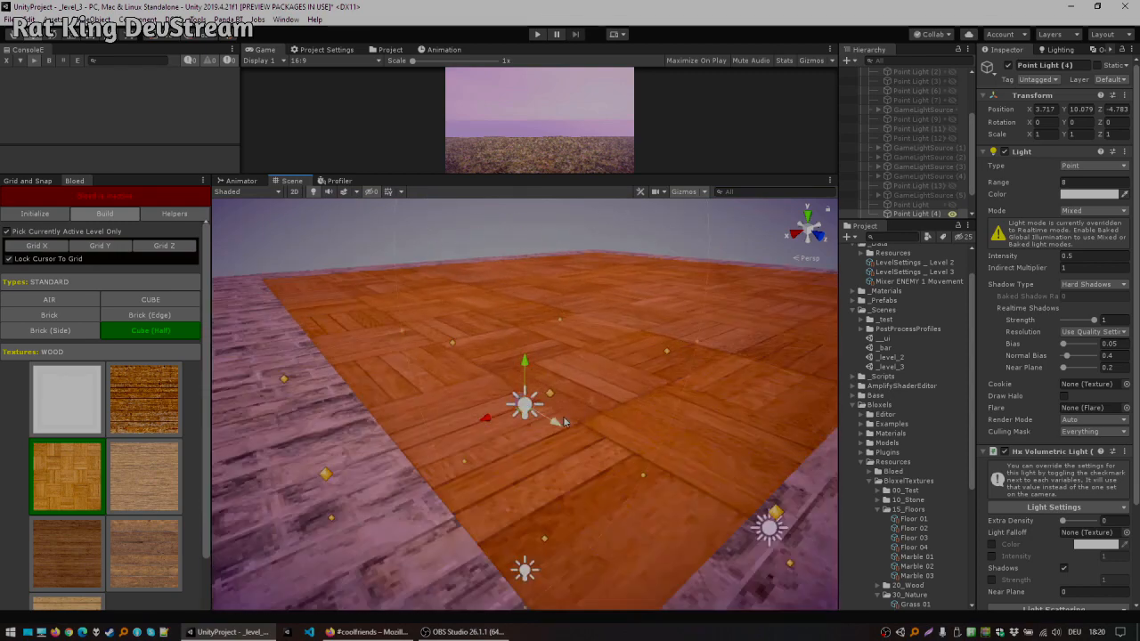
{"action": "right_click_drag", "start_coordinate": [527, 380], "coordinate": [528, 382]}
{"action": "left_click_drag", "start_coordinate": [528, 381], "coordinate": [743, 402], "text": "alt"}
{"action": "left_click_drag", "start_coordinate": [532, 420], "coordinate": [553, 334], "text": "alt"}
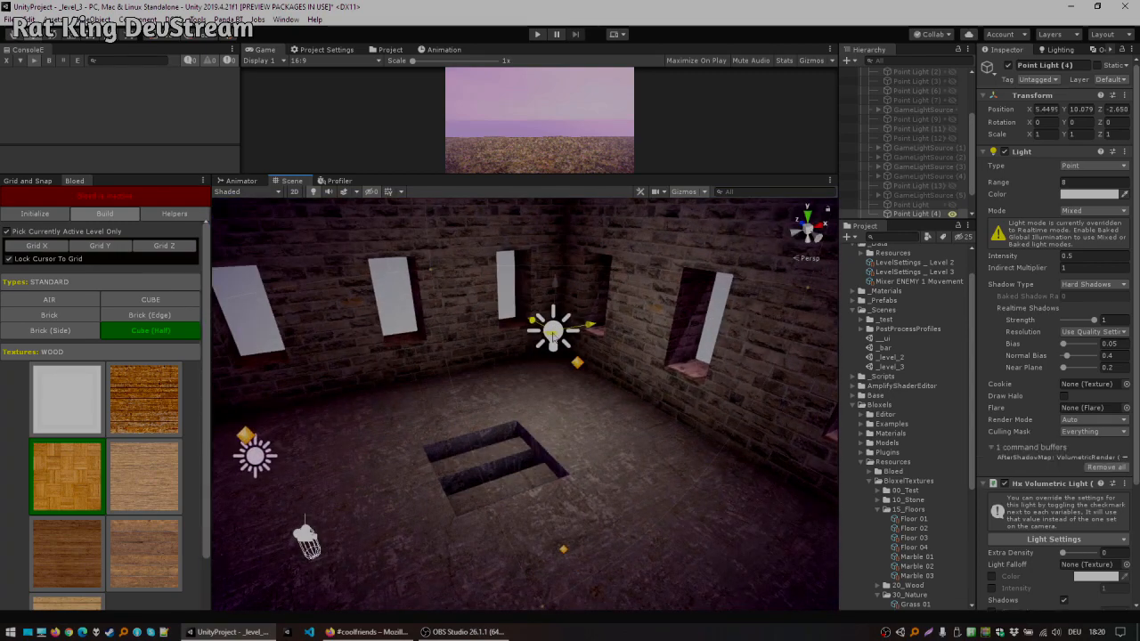
{"action": "left_click", "coordinate": [1067, 197]}
{"action": "left_click_drag", "start_coordinate": [1065, 274], "coordinate": [1110, 253]}
{"action": "right_click_drag", "start_coordinate": [542, 336], "coordinate": [639, 267]}
Step: Select the ground floor's point light and tint its colour pale pink (FFD3EF)
{"action": "key", "text": "w"}
{"action": "key", "text": "s"}
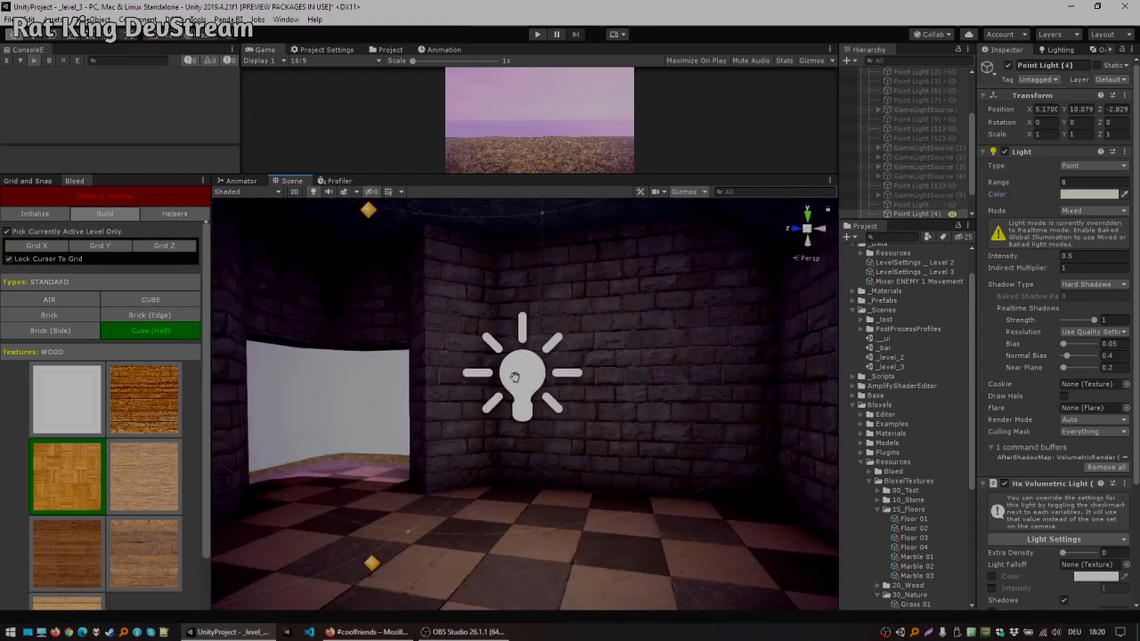
{"action": "left_click", "coordinate": [519, 377]}
{"action": "left_click", "coordinate": [1083, 195]}
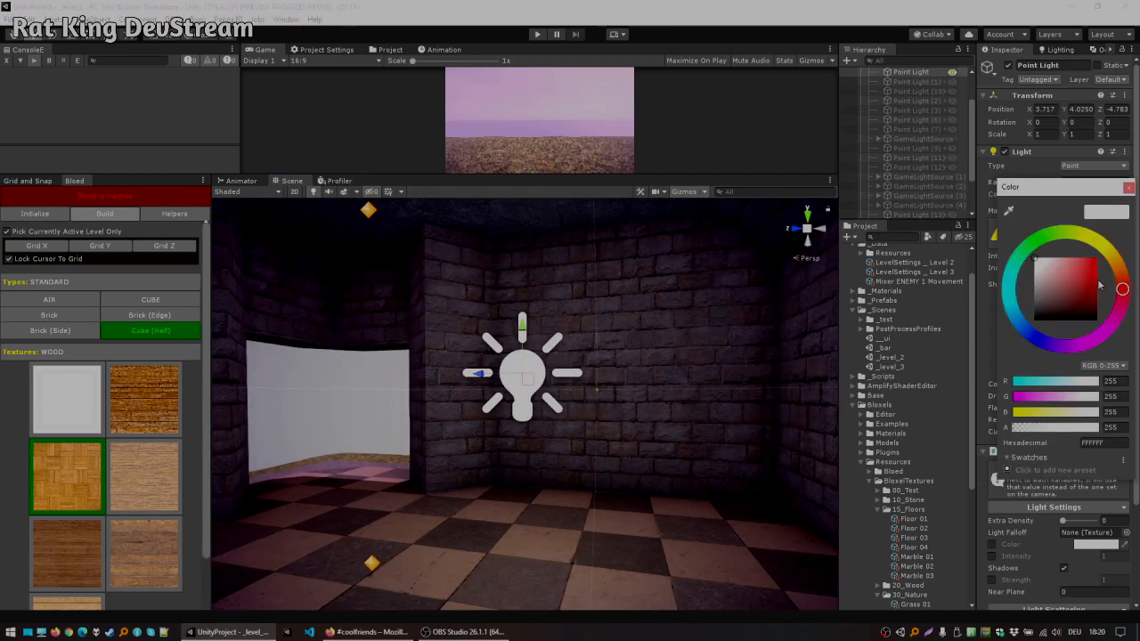
{"action": "left_click", "coordinate": [1048, 261]}
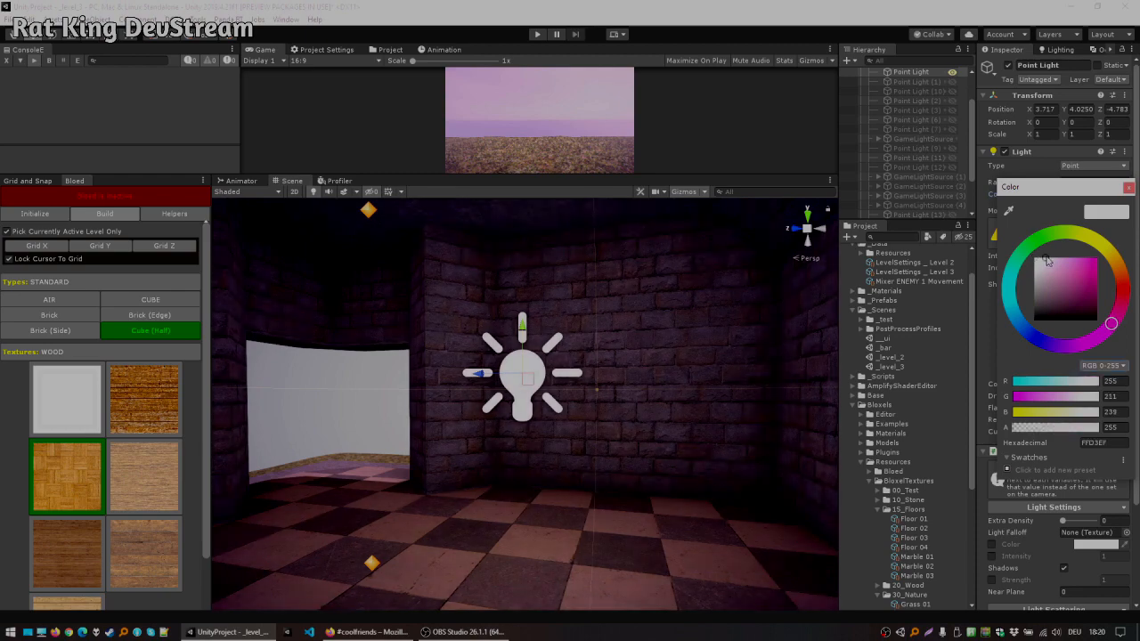
Step: Select the directional light and rotate it around its vertical axis to change the sun direction
{"action": "key", "text": "s"}
{"action": "right_click_drag", "start_coordinate": [584, 324], "coordinate": [390, 304]}
{"action": "key", "text": "d"}
{"action": "scroll", "coordinate": [890, 114], "scroll_direction": "up", "scroll_amount": 3}
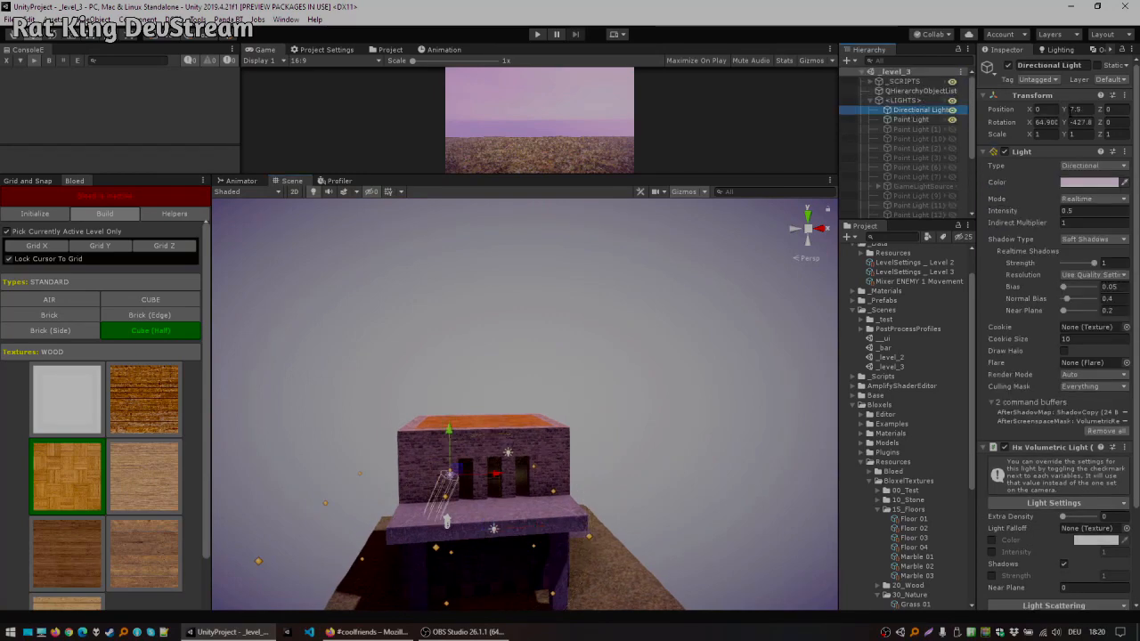
{"action": "key", "text": "w"}
{"action": "right_click_drag", "start_coordinate": [479, 479], "coordinate": [486, 504]}
{"action": "mouse_move", "coordinate": [462, 438]}
{"action": "right_mouse_down"}
{"action": "mouse_move", "coordinate": [437, 448]}
{"action": "mouse_move", "coordinate": [452, 450]}
{"action": "right_mouse_up"}
{"action": "key", "text": "w"}
{"action": "key", "text": "e"}
{"action": "left_click_drag", "start_coordinate": [481, 390], "coordinate": [394, 394]}
{"action": "right_click_drag", "start_coordinate": [500, 383], "coordinate": [209, 256]}
{"action": "key", "text": "d"}
{"action": "key", "text": "w"}
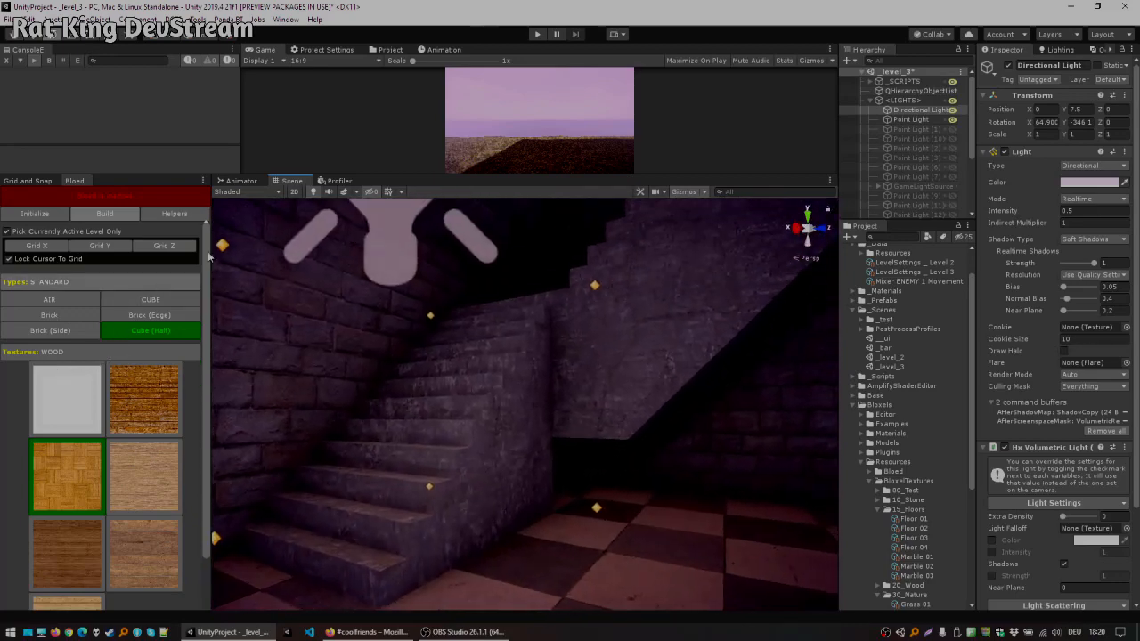
Step: Enlarge the Game view and enter Play mode to walk into the tower
{"action": "left_click_drag", "start_coordinate": [479, 178], "coordinate": [473, 358]}
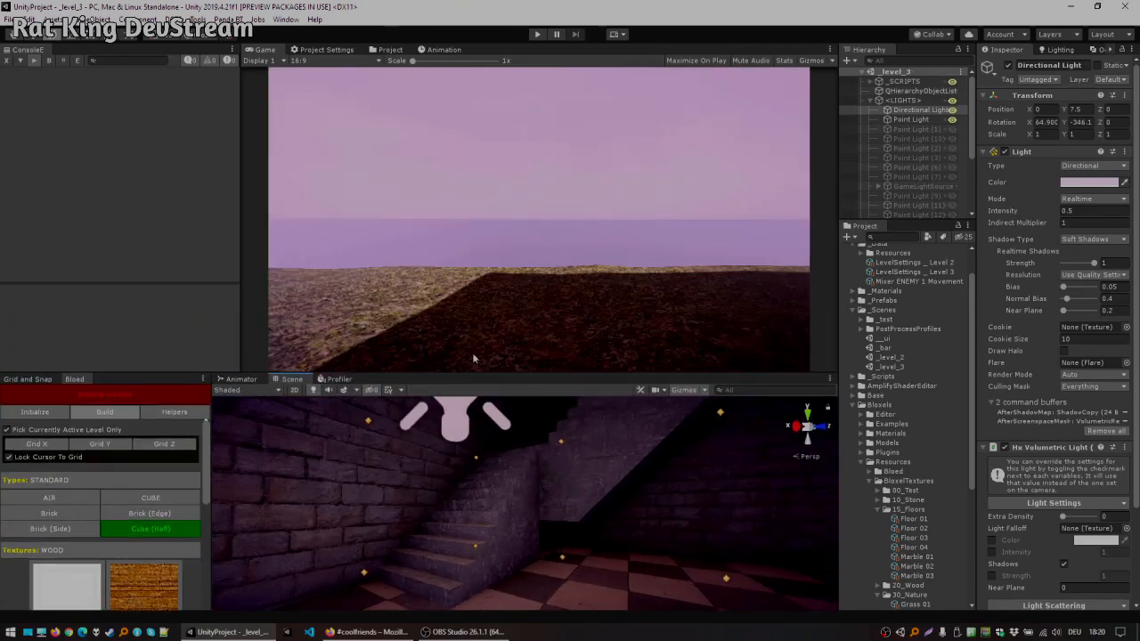
{"action": "left_click", "coordinate": [538, 34]}
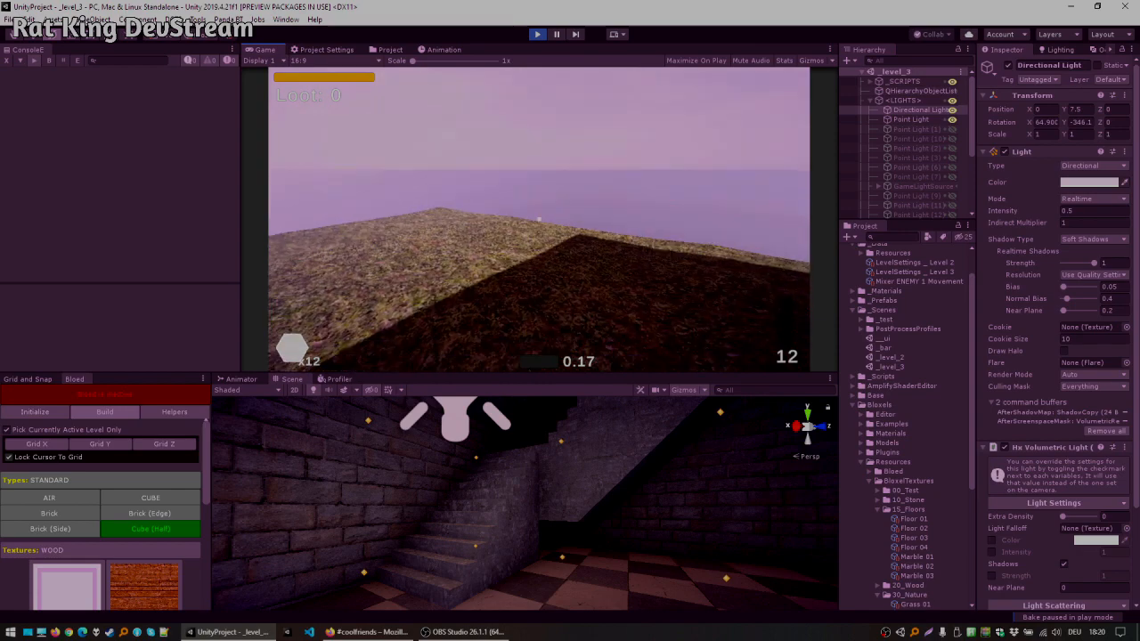
{"action": "key", "text": "w"}
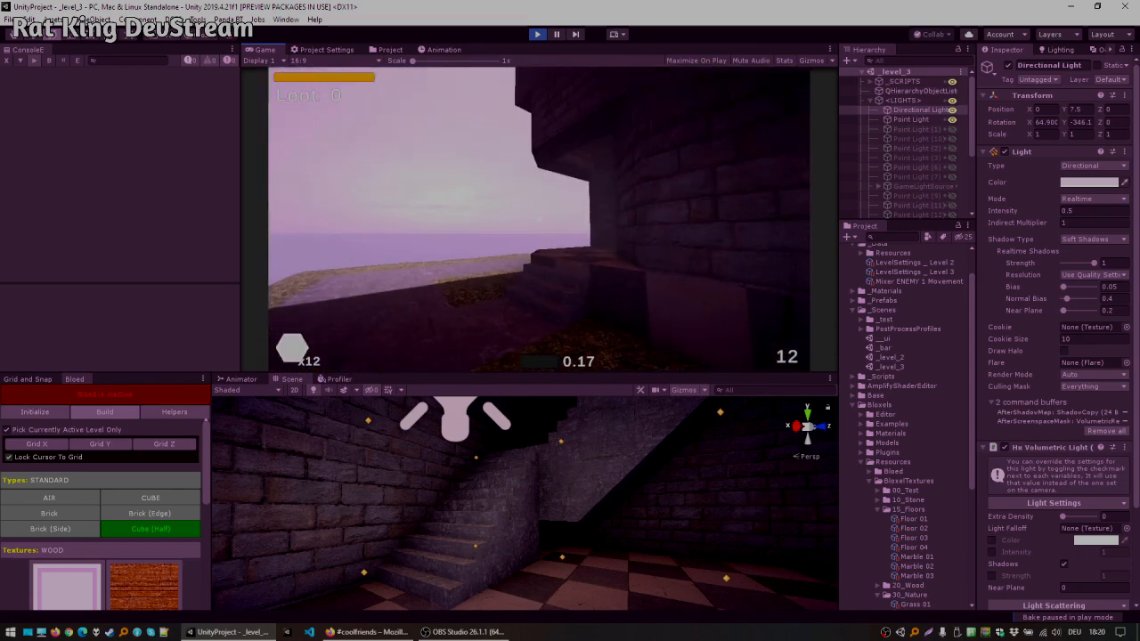
{"action": "key", "text": "w"}
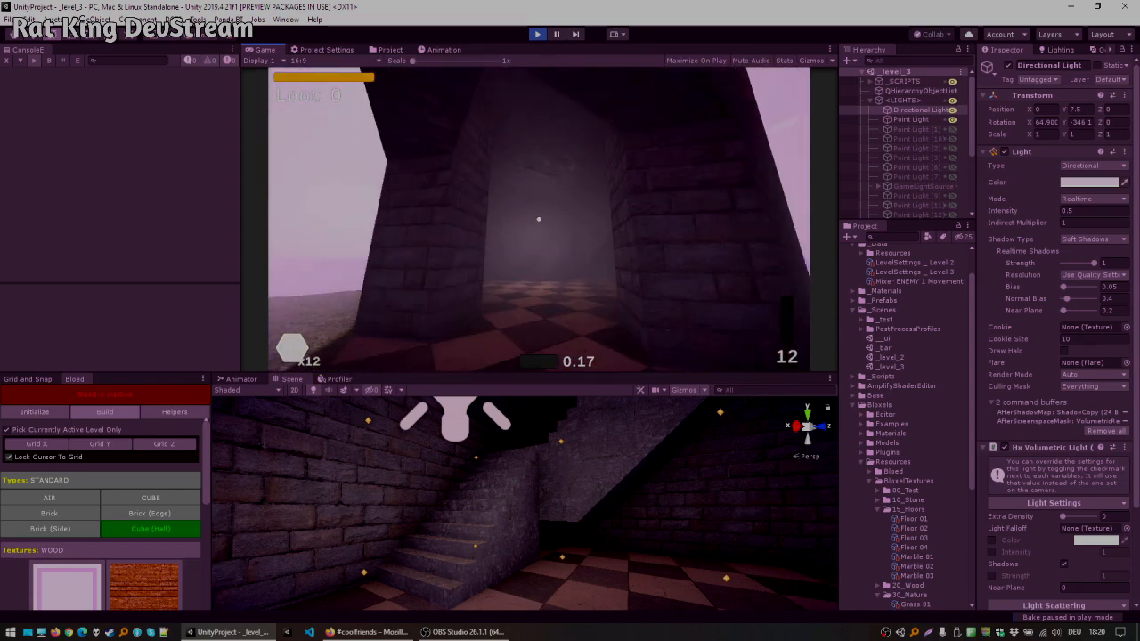
Step: Walk through the tower and up to the upper storey in Play mode, then stop playing
{"action": "key", "text": "w"}
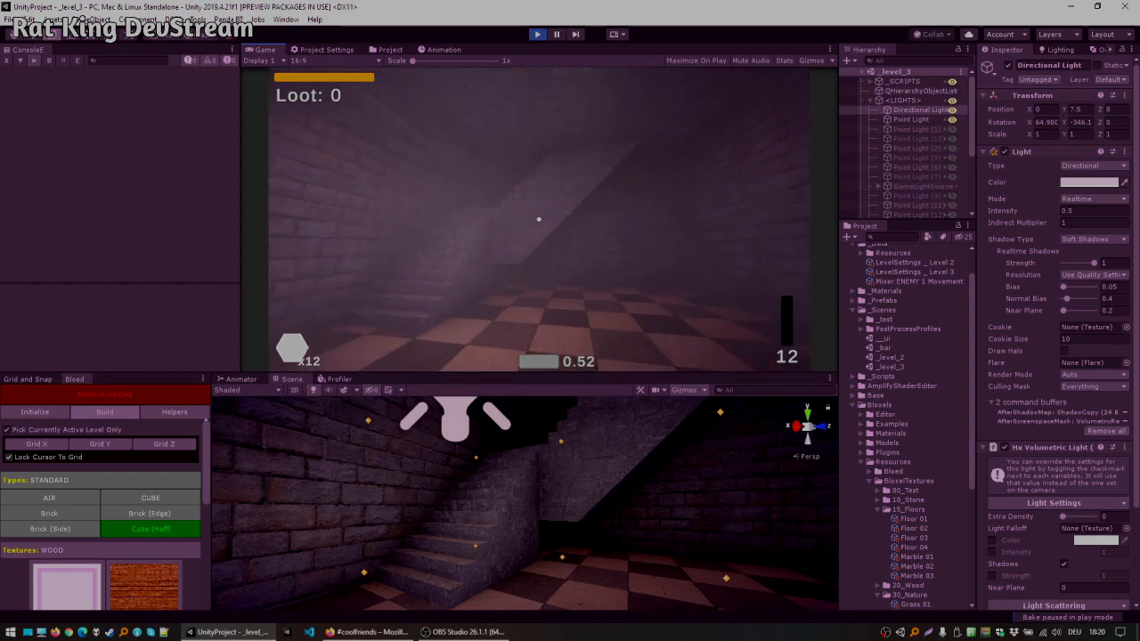
{"action": "key", "text": "w"}
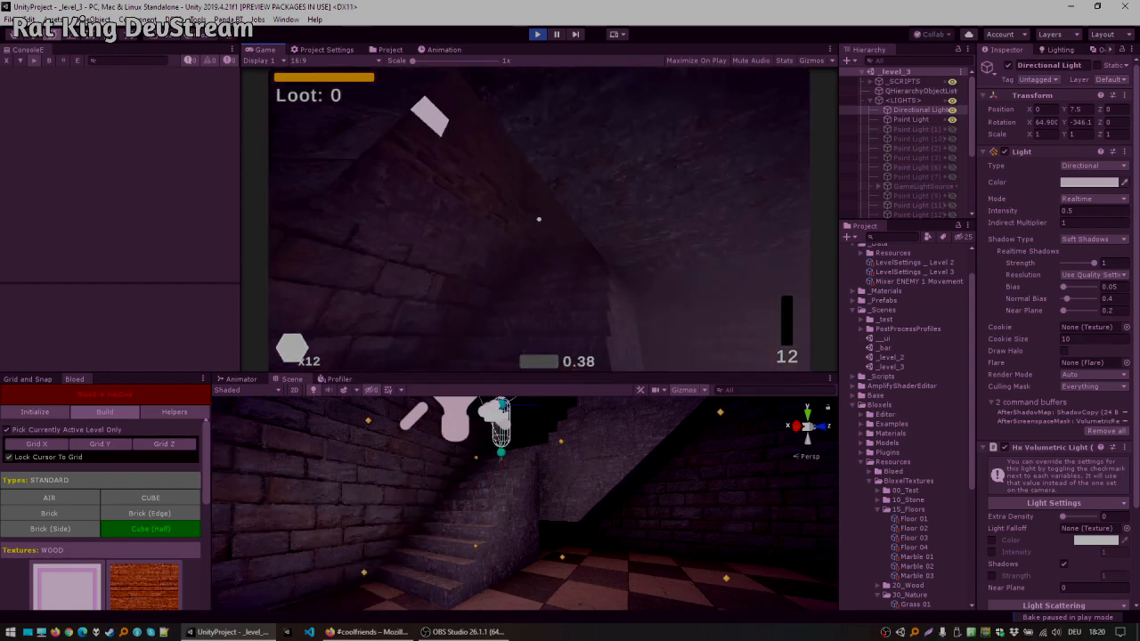
{"action": "key", "text": "w"}
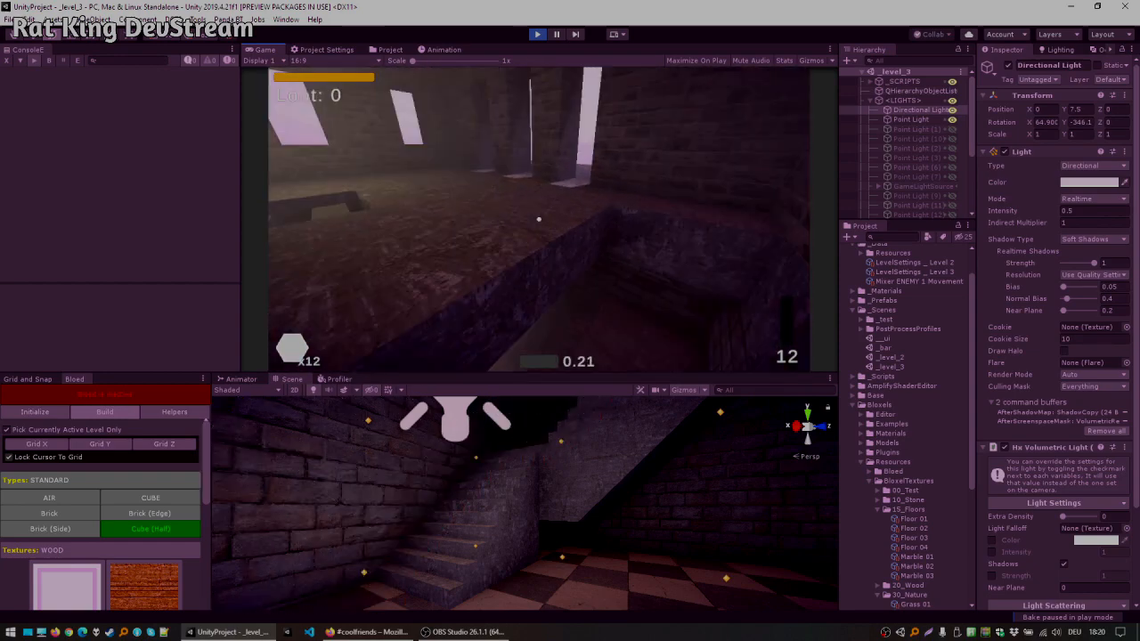
{"action": "key", "text": "w"}
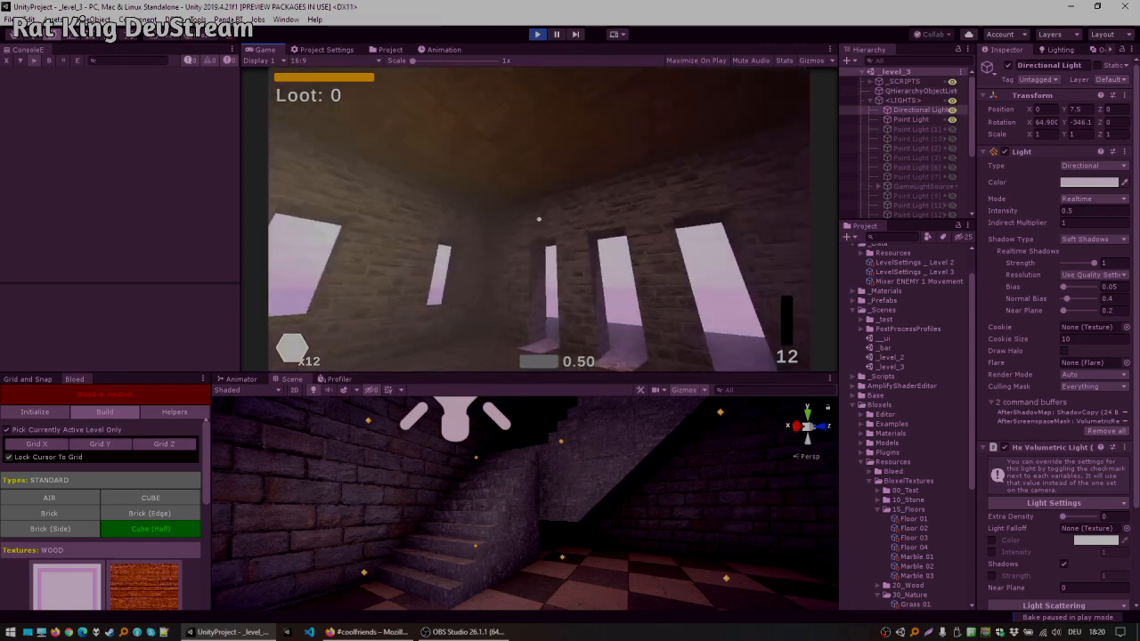
{"action": "key", "text": "w"}
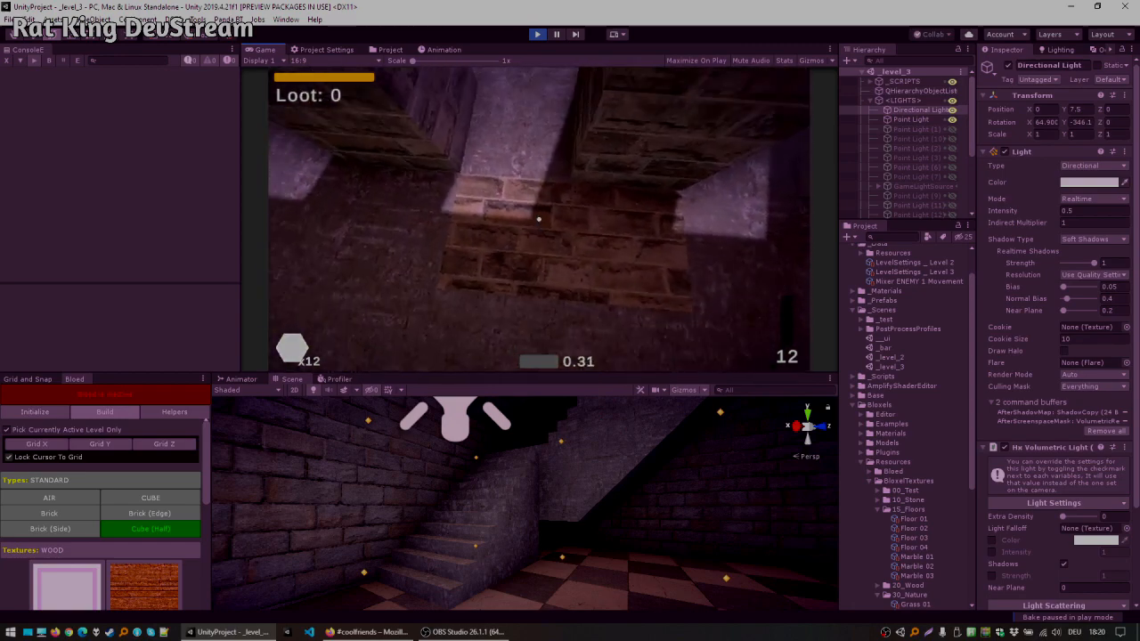
{"action": "key", "text": "s"}
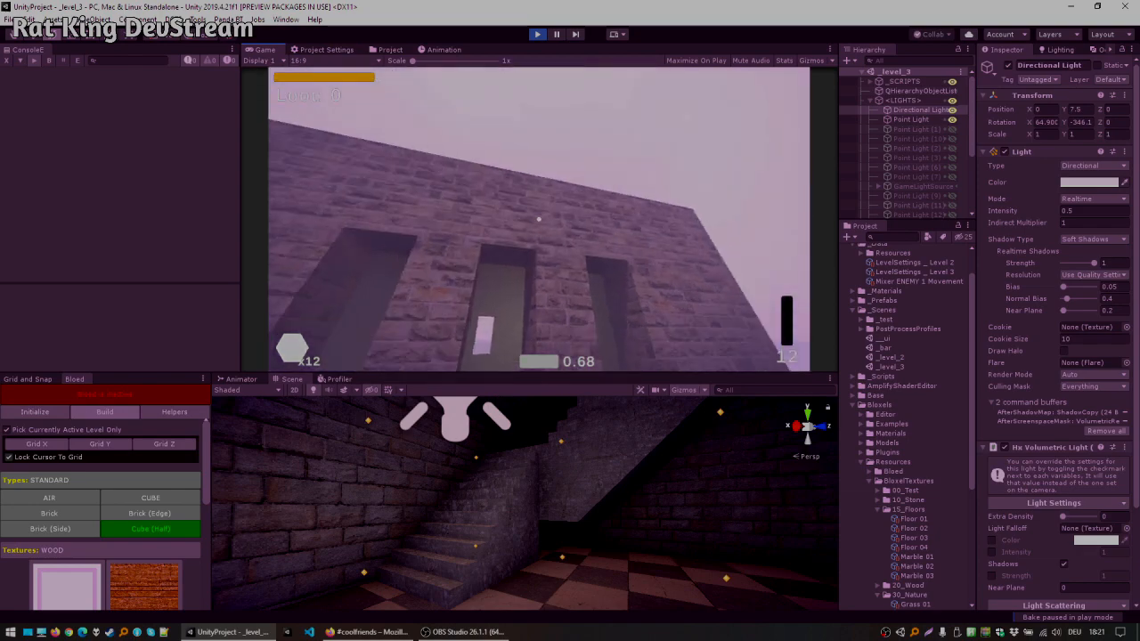
{"action": "key", "text": "w"}
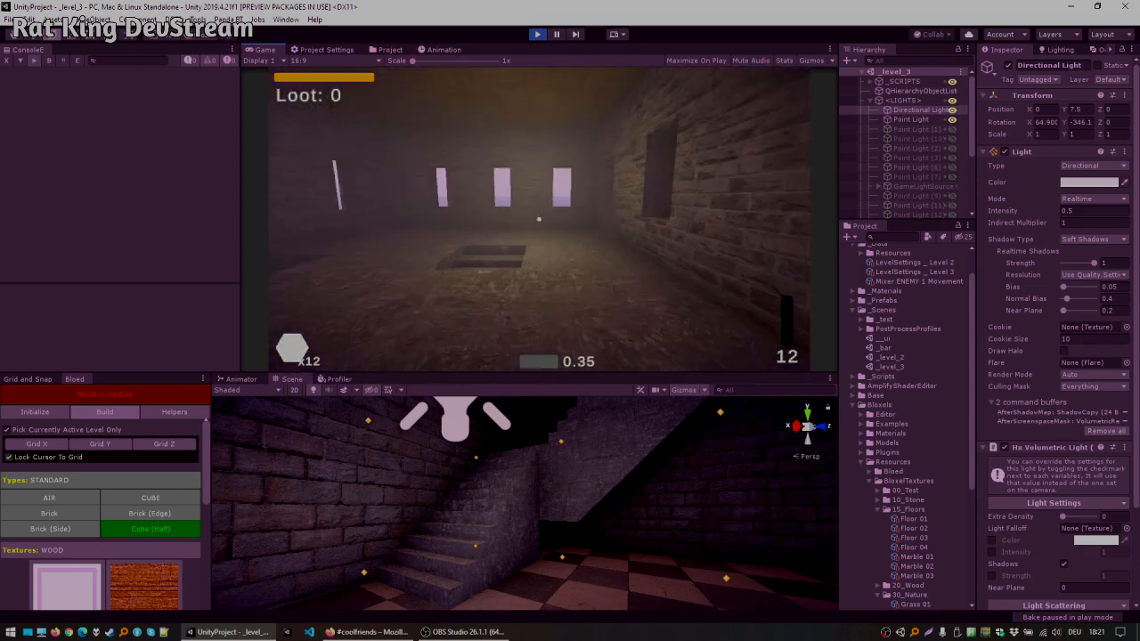
{"action": "key", "text": "w"}
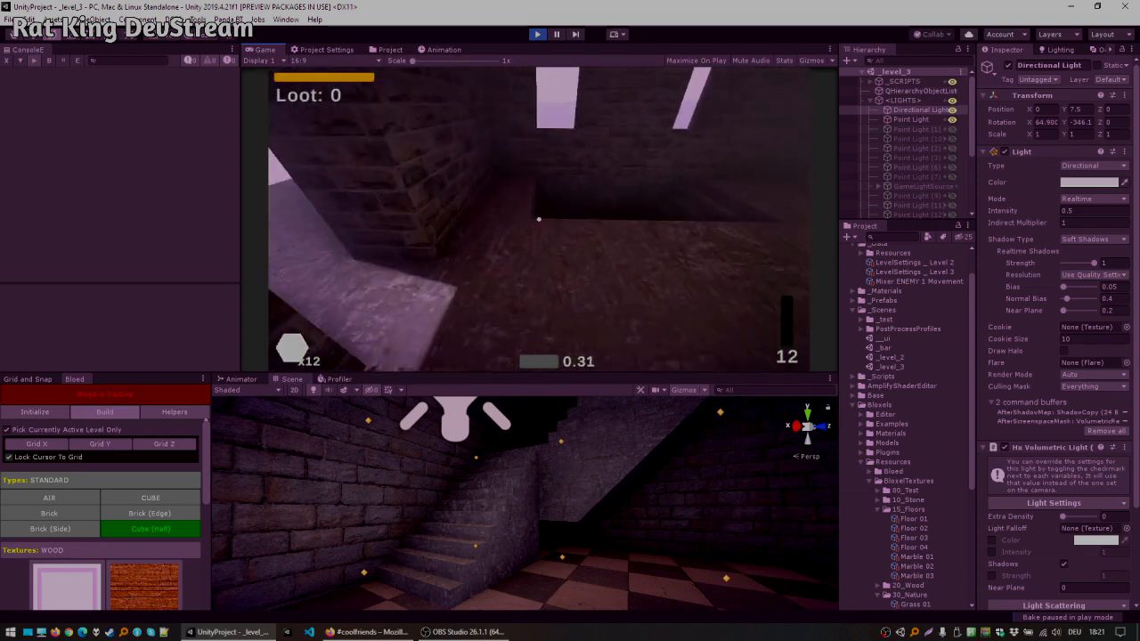
{"action": "key", "text": "w"}
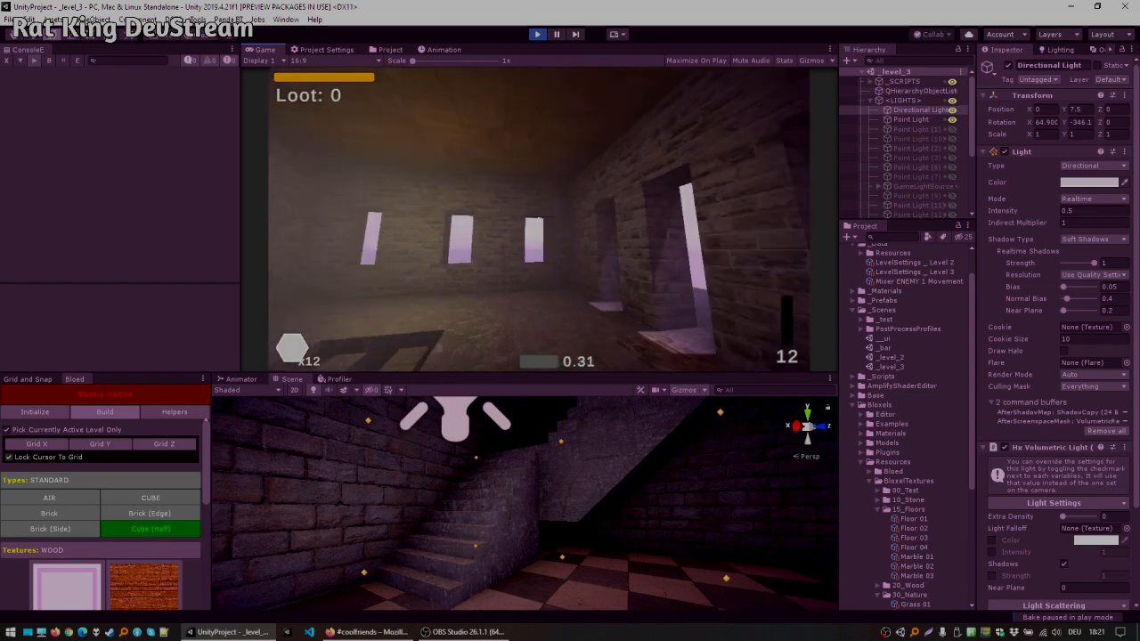
{"action": "key", "text": "Escape"}
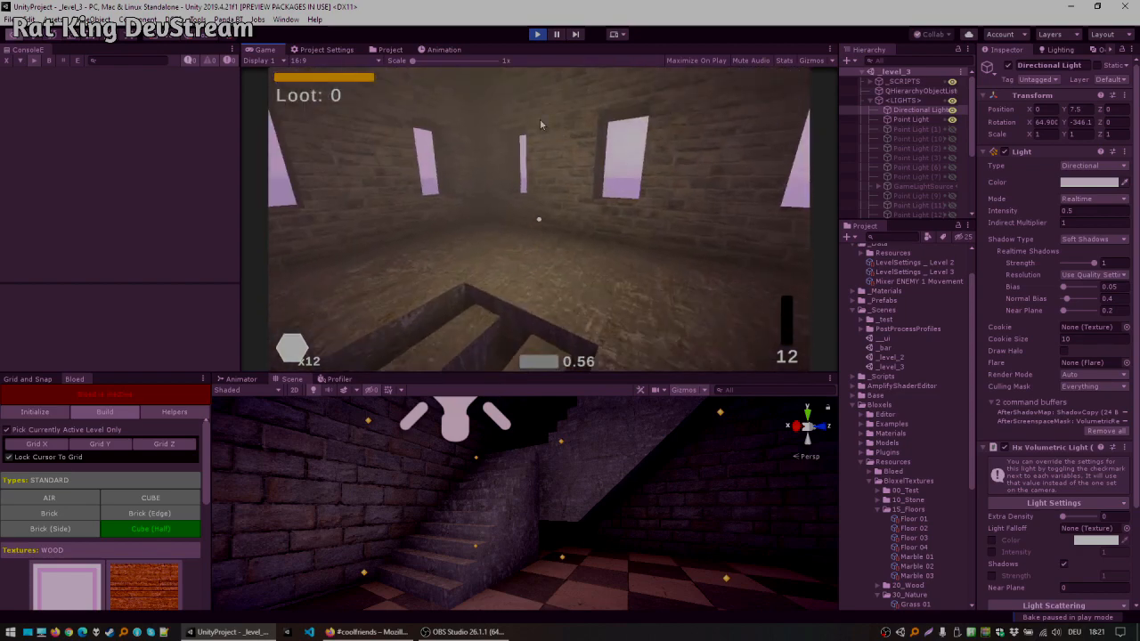
{"action": "left_click", "coordinate": [536, 35]}
Step: Shrink the Game view back to its small size and turn off lighting in the Scene view
{"action": "right_click_drag", "start_coordinate": [585, 503], "coordinate": [360, 397]}
{"action": "key", "text": "s"}
{"action": "key", "text": "w"}
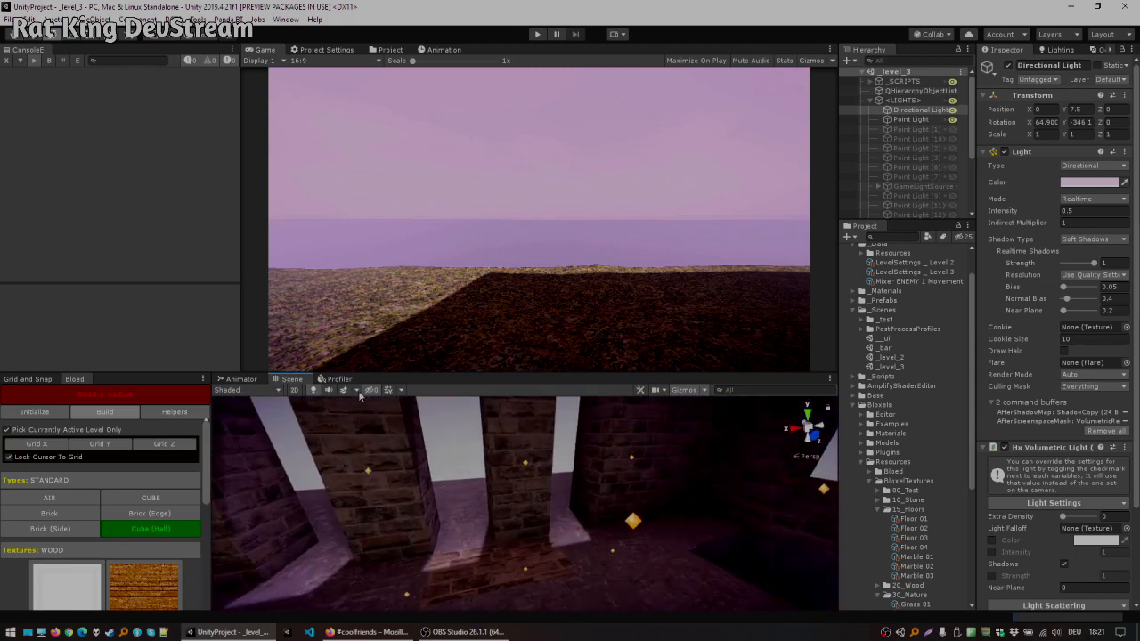
{"action": "left_click_drag", "start_coordinate": [294, 373], "coordinate": [301, 175]}
{"action": "left_click", "coordinate": [314, 192]}
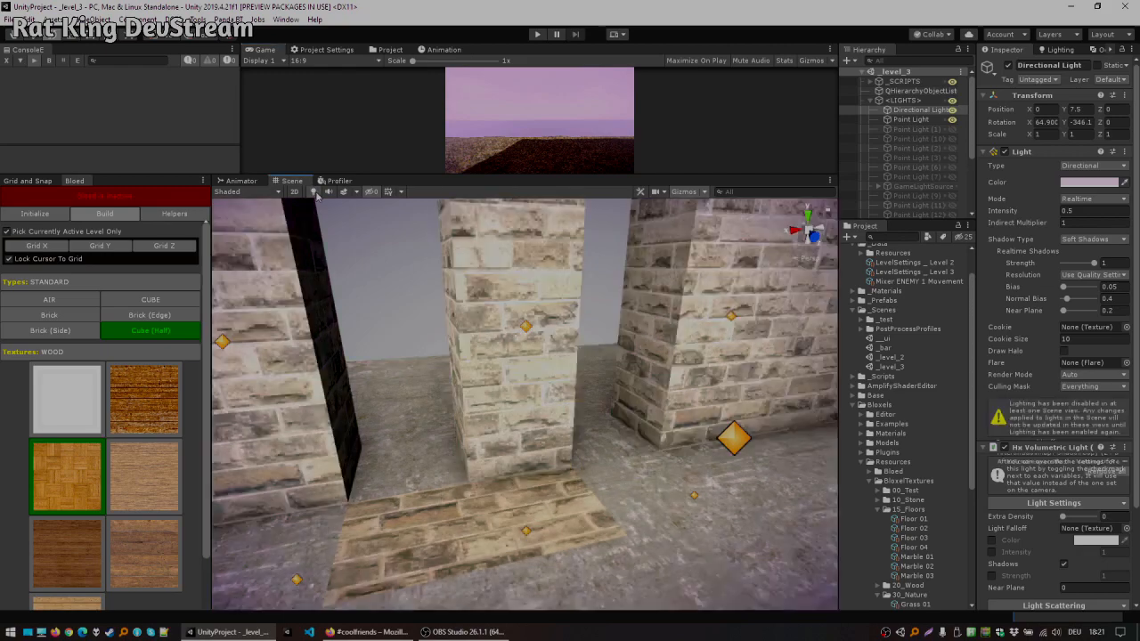
Step: Activate Bloed and clear the brick patch in the upper doorway floor using the Air type
{"action": "left_click_drag", "start_coordinate": [479, 363], "coordinate": [337, 440], "text": "alt"}
{"action": "middle_click_drag", "start_coordinate": [336, 440], "coordinate": [475, 276]}
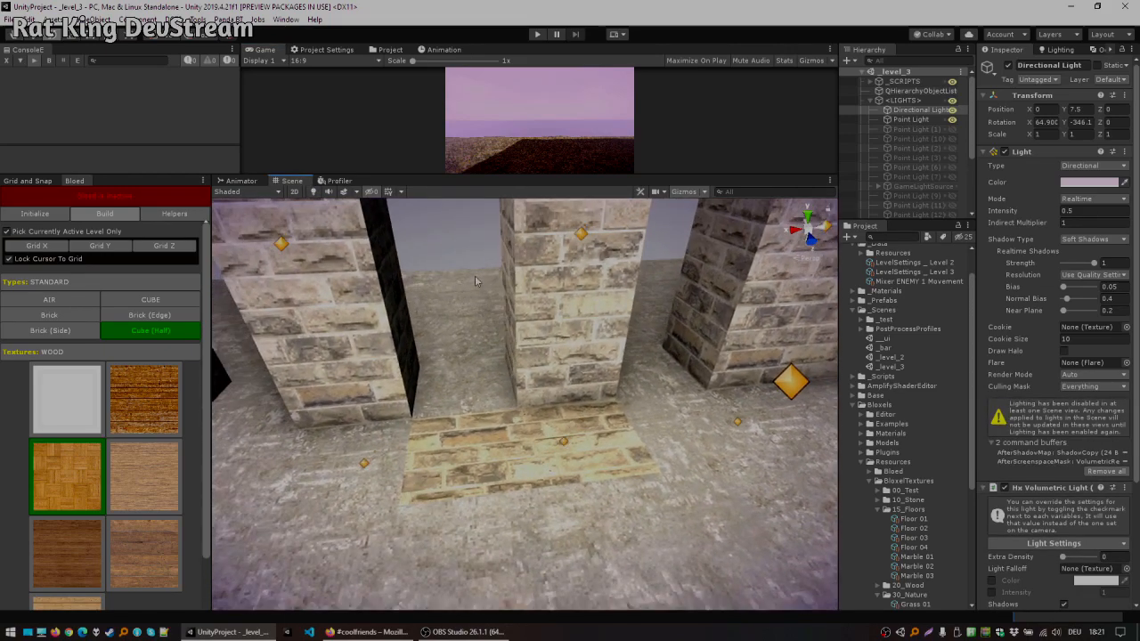
{"action": "scroll", "coordinate": [487, 271], "scroll_direction": "down", "scroll_amount": 4}
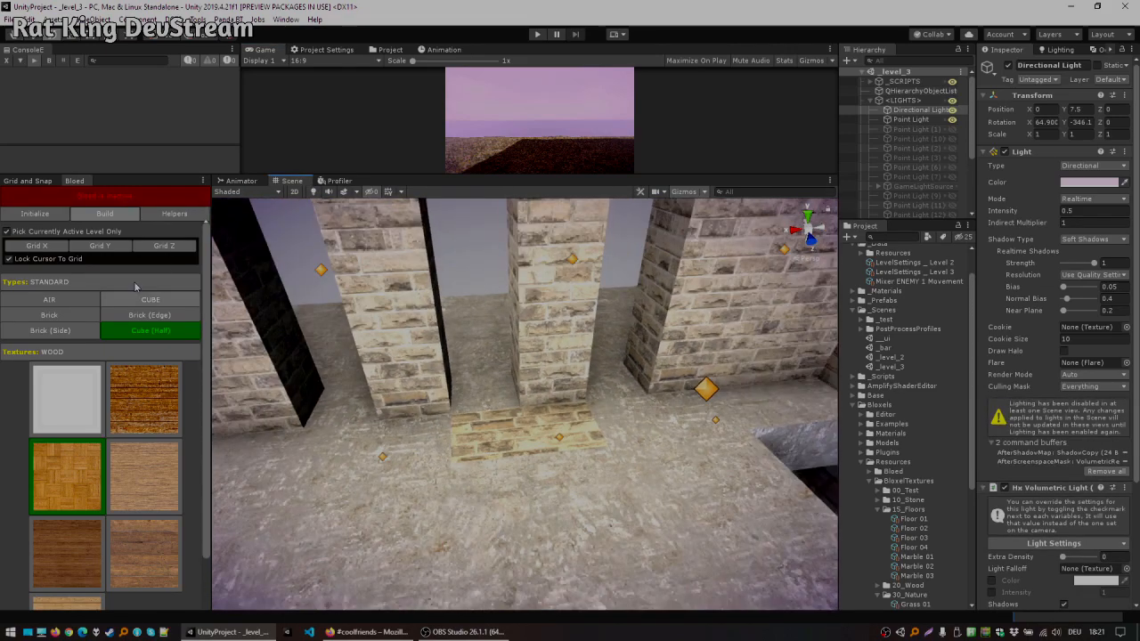
{"action": "left_click", "coordinate": [101, 197]}
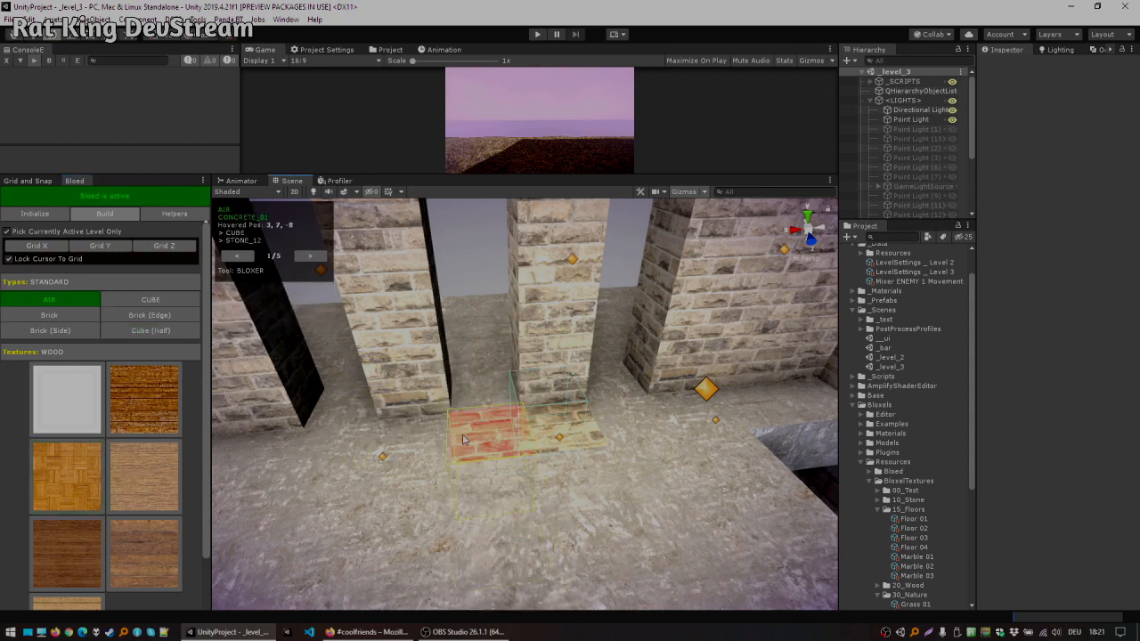
{"action": "left_click", "coordinate": [570, 444]}
{"action": "left_click", "coordinate": [565, 438]}
{"action": "left_click", "coordinate": [498, 432]}
Step: Build a low half-cube parapet along the balcony's outer edges using Cube (Half)
{"action": "left_click_drag", "start_coordinate": [394, 384], "coordinate": [441, 378], "text": "alt"}
{"action": "scroll", "coordinate": [790, 365], "scroll_direction": "down", "scroll_amount": 6}
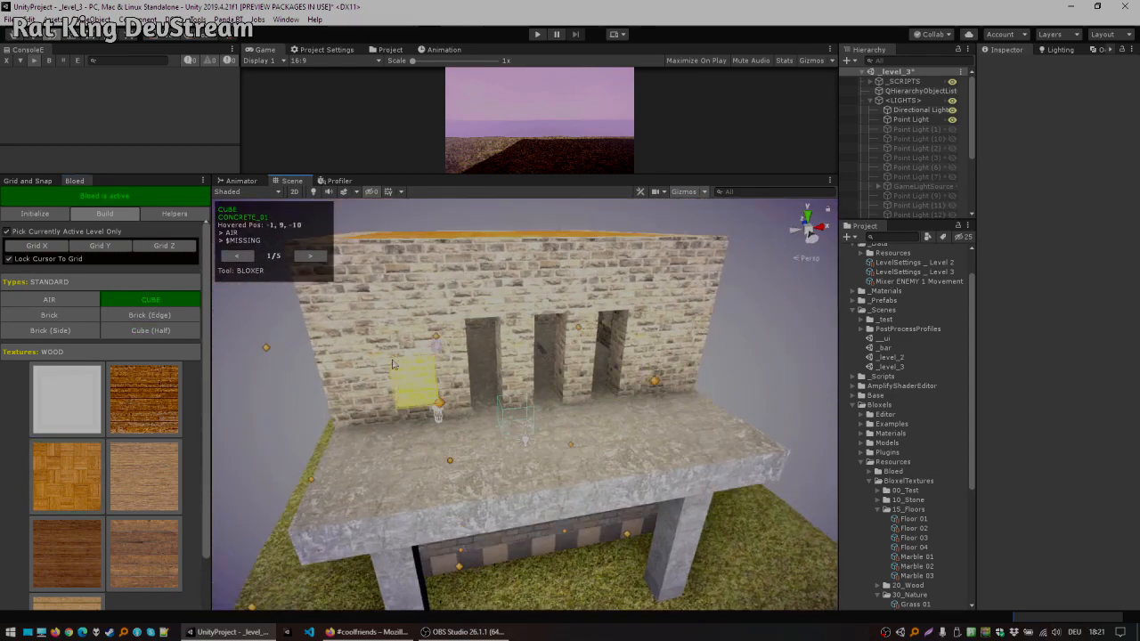
{"action": "left_click", "coordinate": [148, 332]}
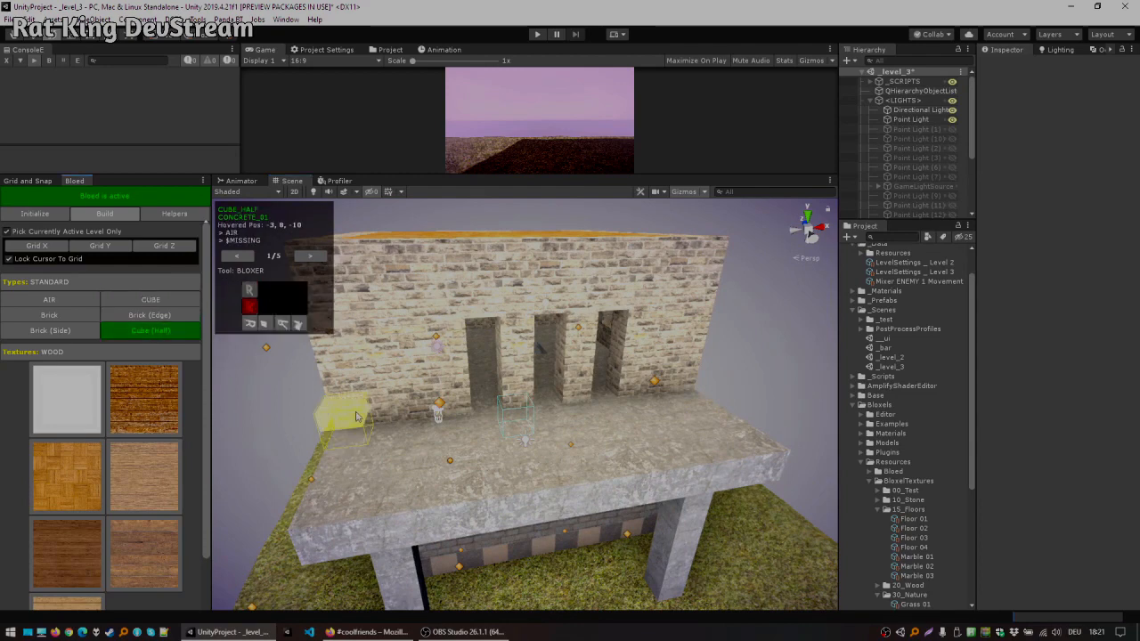
{"action": "left_click_drag", "start_coordinate": [356, 416], "coordinate": [391, 441], "text": "alt"}
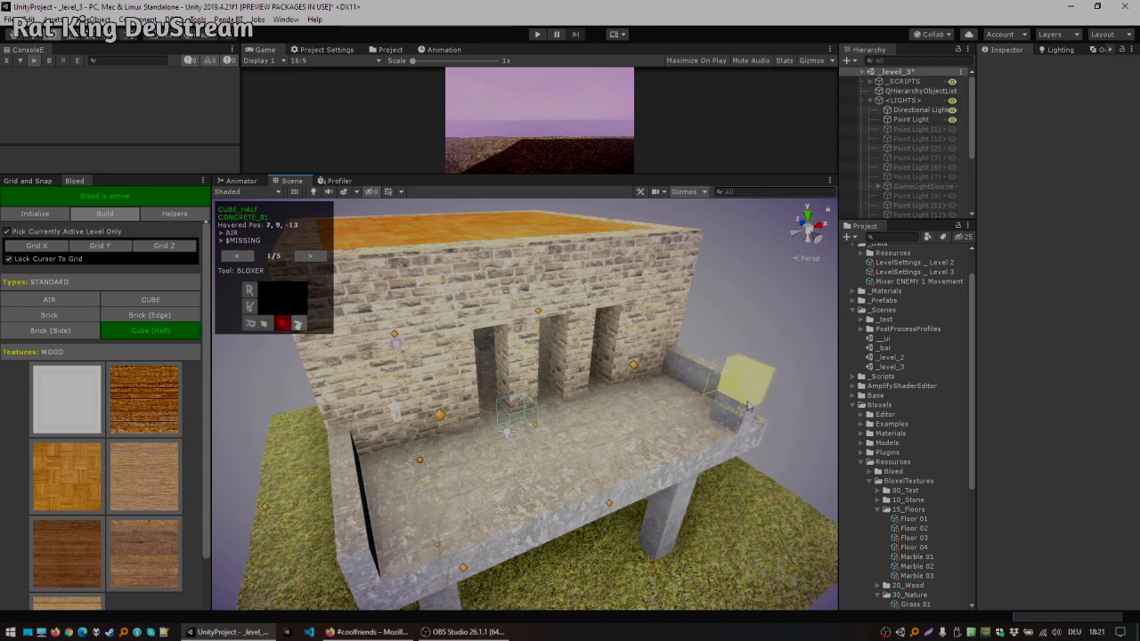
{"action": "left_click_drag", "start_coordinate": [688, 412], "coordinate": [424, 478], "text": "alt"}
{"action": "left_click_drag", "start_coordinate": [357, 522], "coordinate": [554, 479], "text": "alt"}
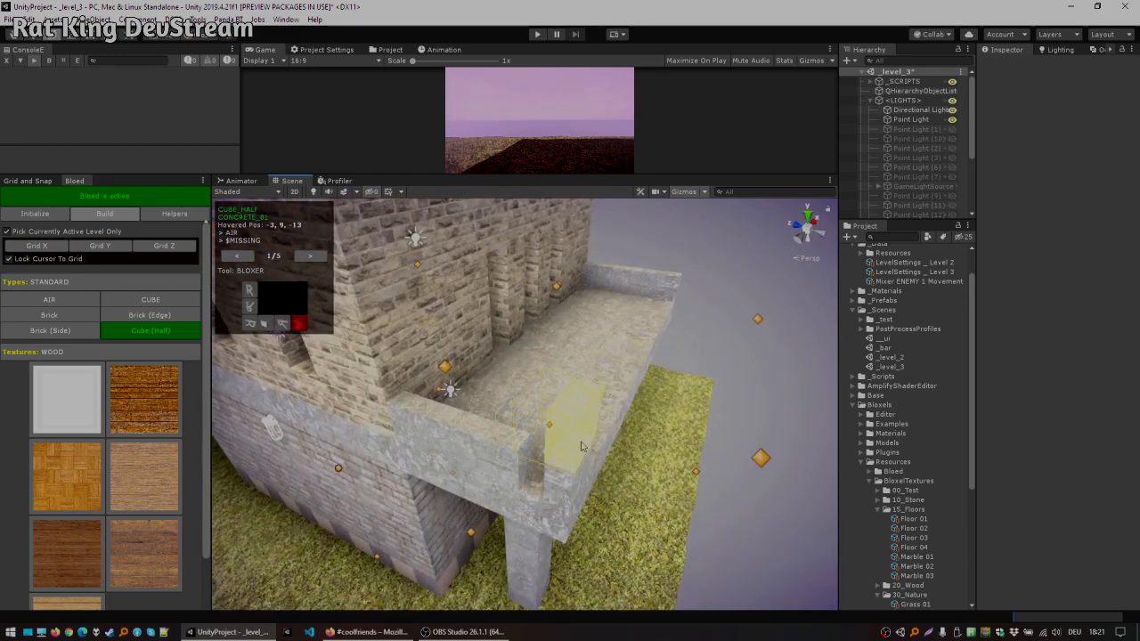
{"action": "left_click_drag", "start_coordinate": [624, 470], "coordinate": [426, 445], "text": "alt"}
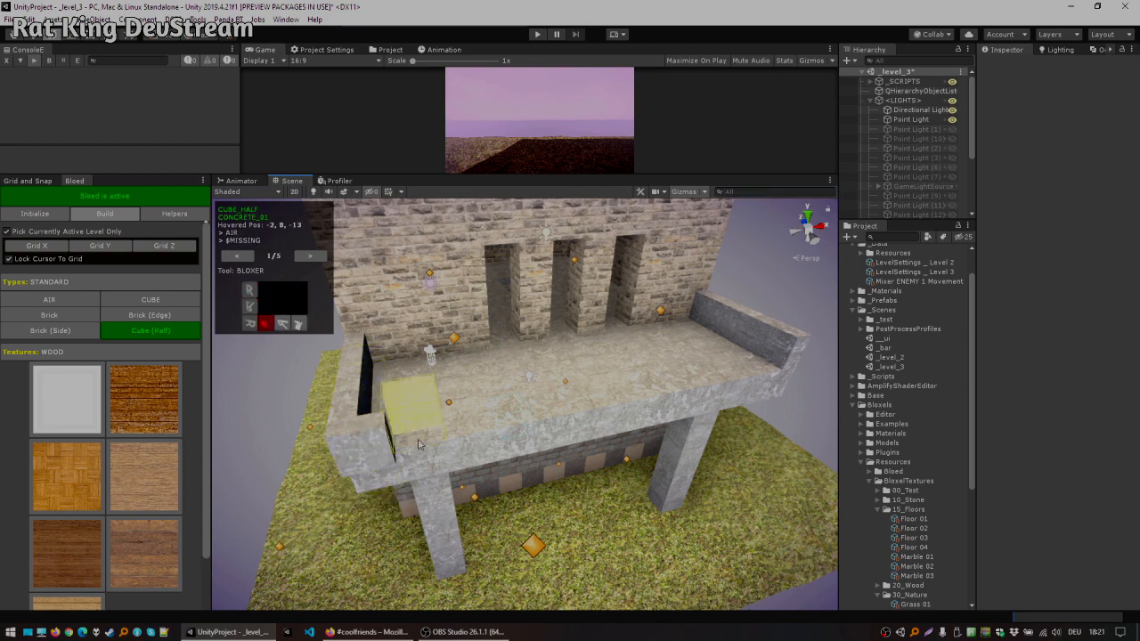
{"action": "left_click_drag", "start_coordinate": [419, 455], "coordinate": [379, 332], "text": "alt"}
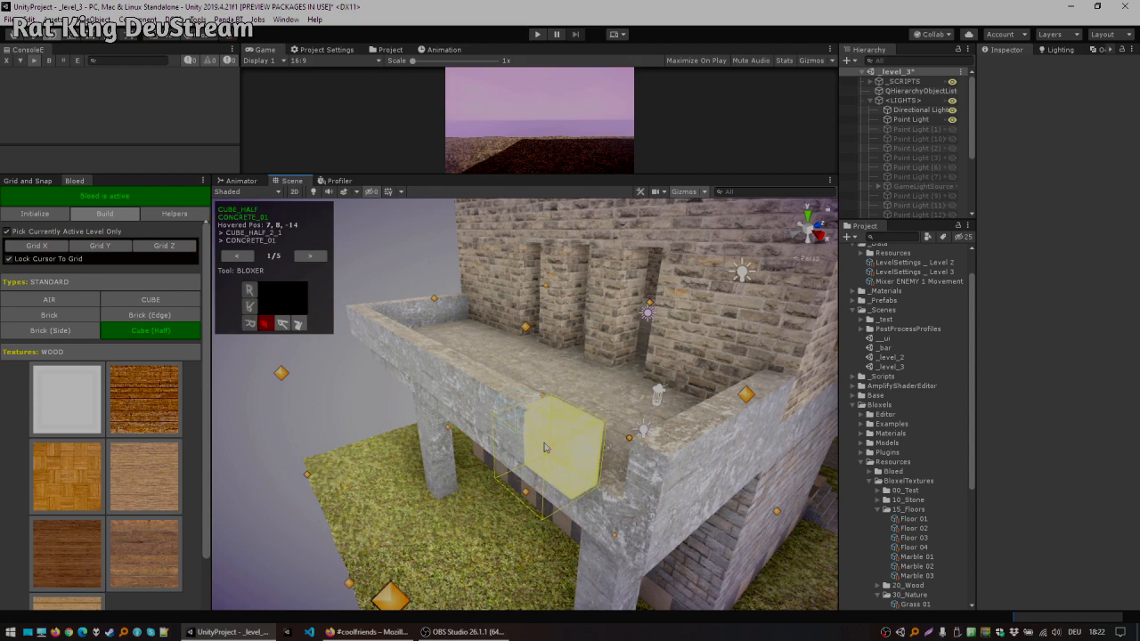
{"action": "left_click_drag", "start_coordinate": [481, 392], "coordinate": [844, 389], "text": "alt"}
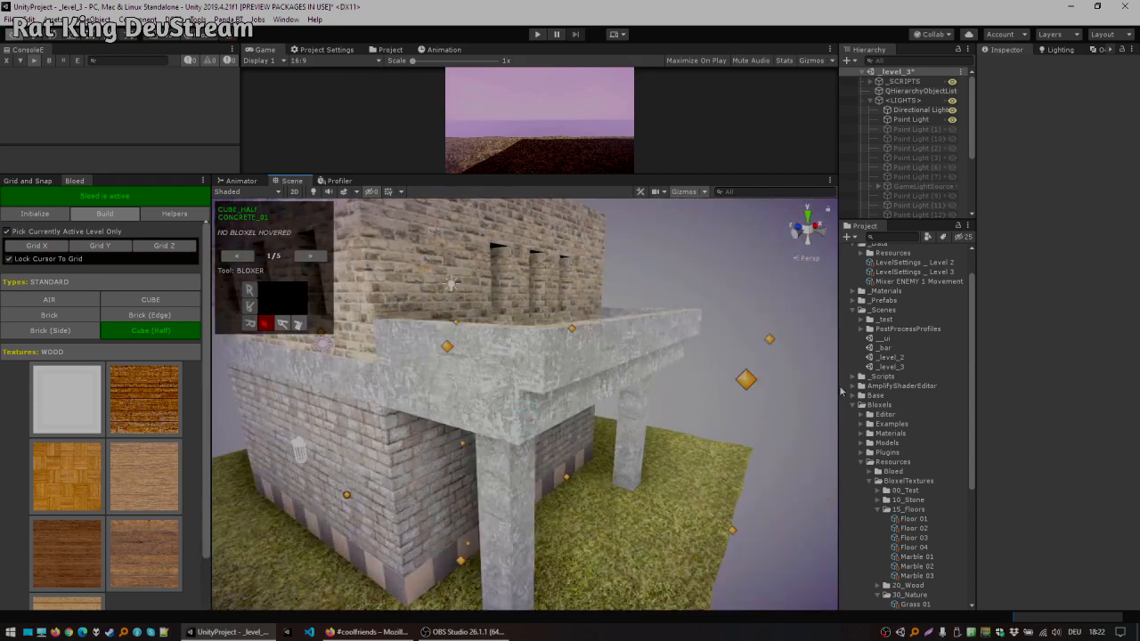
{"action": "left_click_drag", "start_coordinate": [572, 331], "coordinate": [658, 396], "text": "alt"}
{"action": "left_click_drag", "start_coordinate": [679, 332], "coordinate": [539, 346], "text": "alt"}
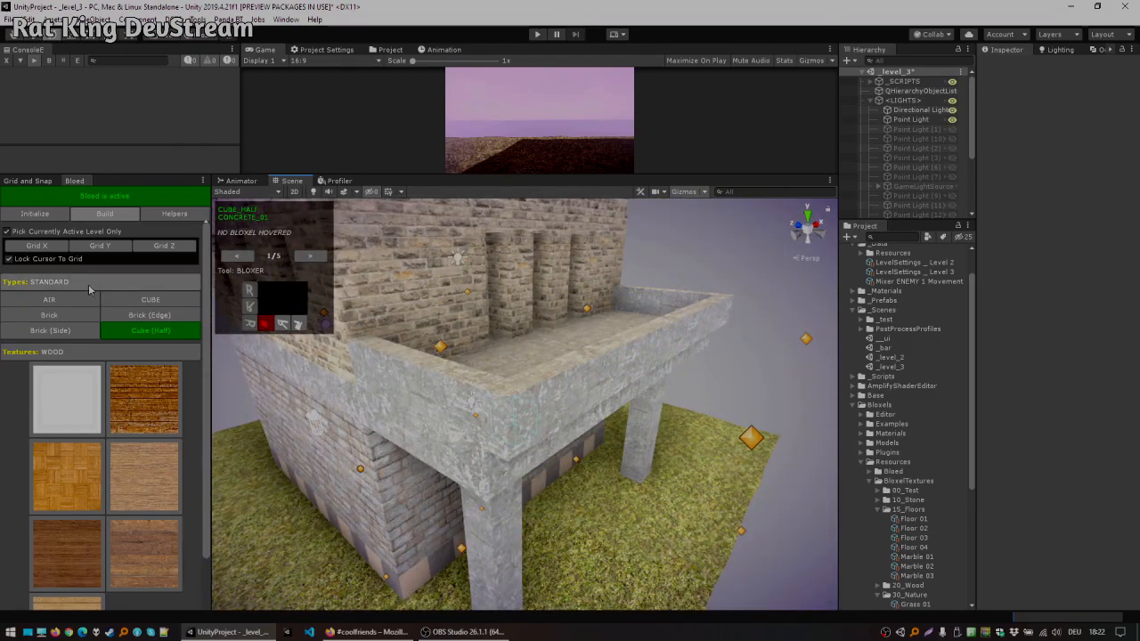
Step: Trim the balcony's outer front edge with Brick (Edge) blocks
{"action": "left_click", "coordinate": [89, 283]}
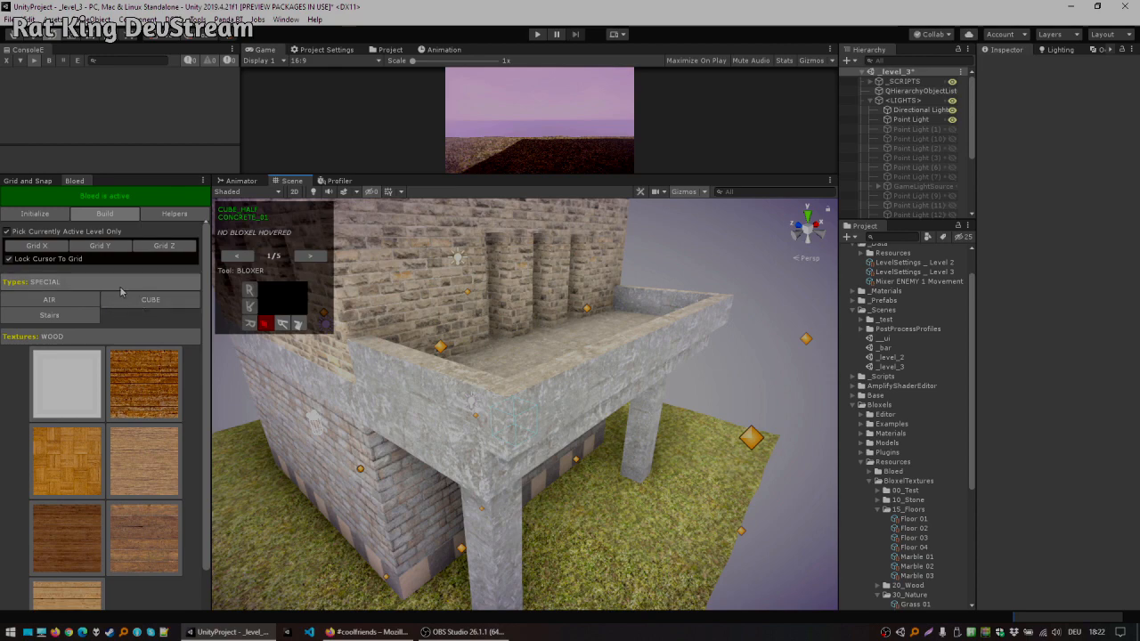
{"action": "left_click", "coordinate": [120, 283]}
{"action": "left_click", "coordinate": [150, 315]}
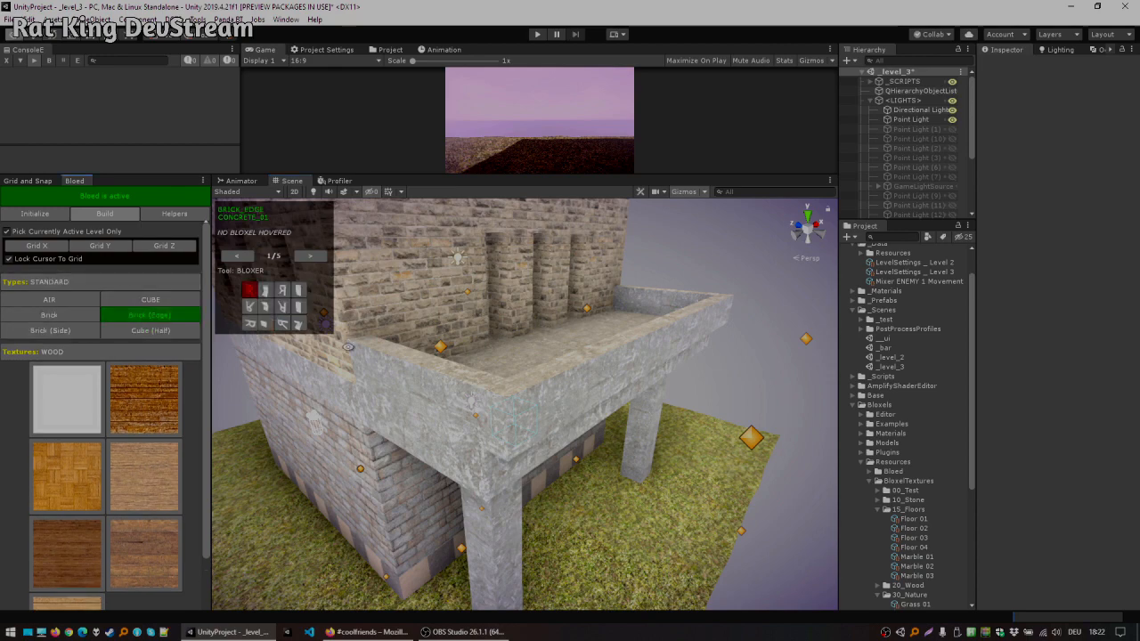
{"action": "left_click_drag", "start_coordinate": [348, 346], "coordinate": [400, 350], "text": "alt"}
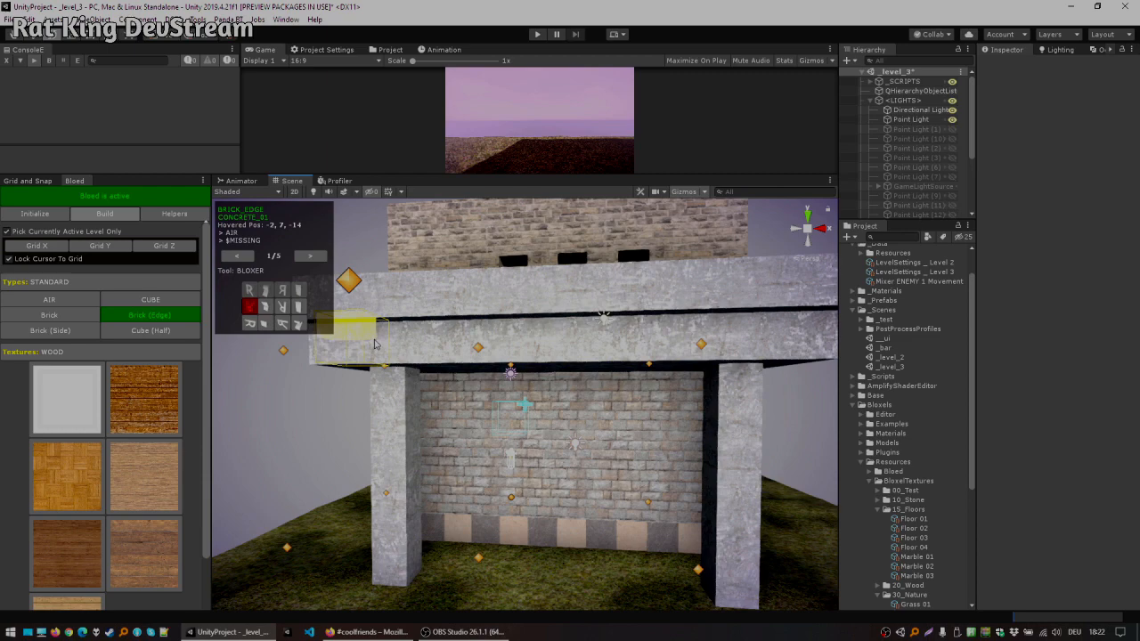
{"action": "left_click_drag", "start_coordinate": [401, 348], "coordinate": [378, 371], "text": "alt"}
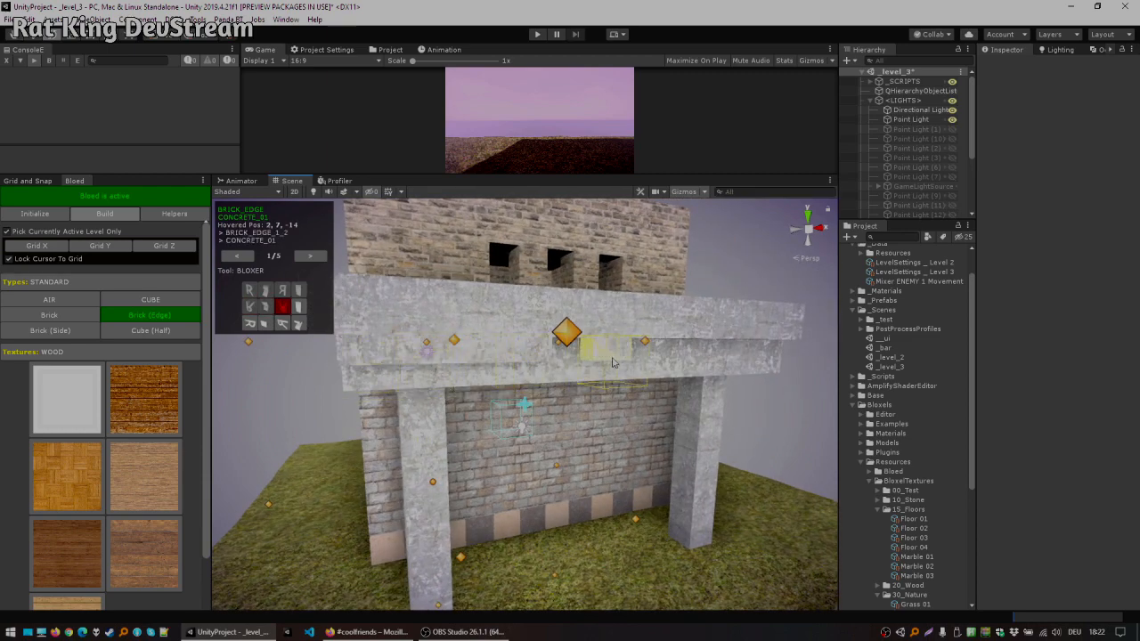
{"action": "left_click_drag", "start_coordinate": [768, 358], "coordinate": [615, 346], "text": "alt"}
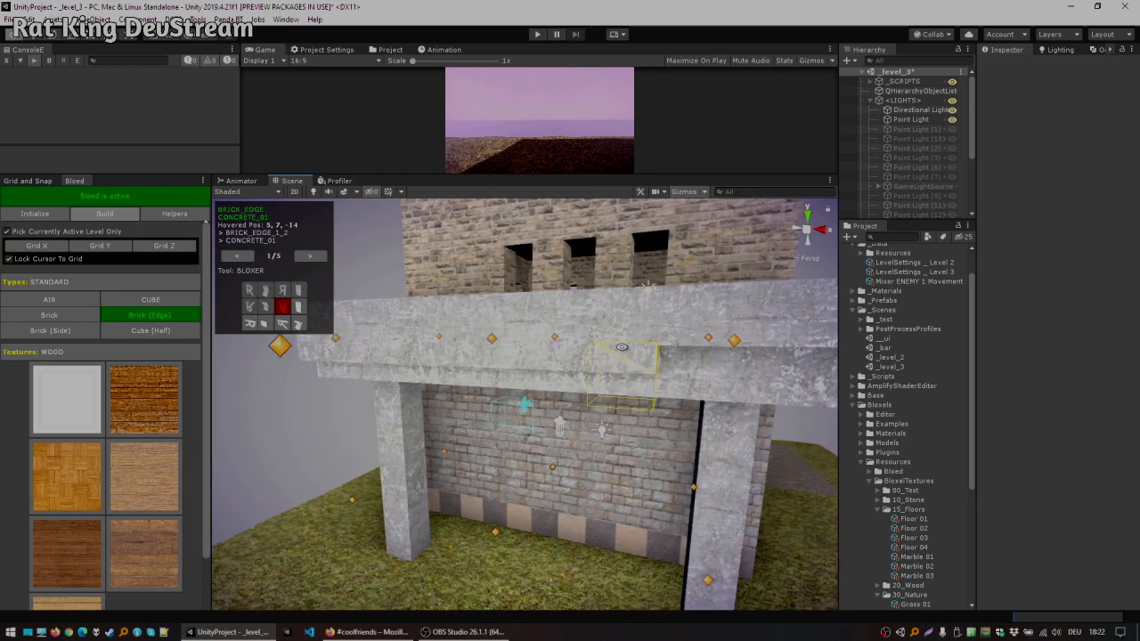
{"action": "left_click", "coordinate": [725, 354]}
{"action": "scroll", "coordinate": [719, 348], "scroll_direction": "down", "scroll_amount": 2}
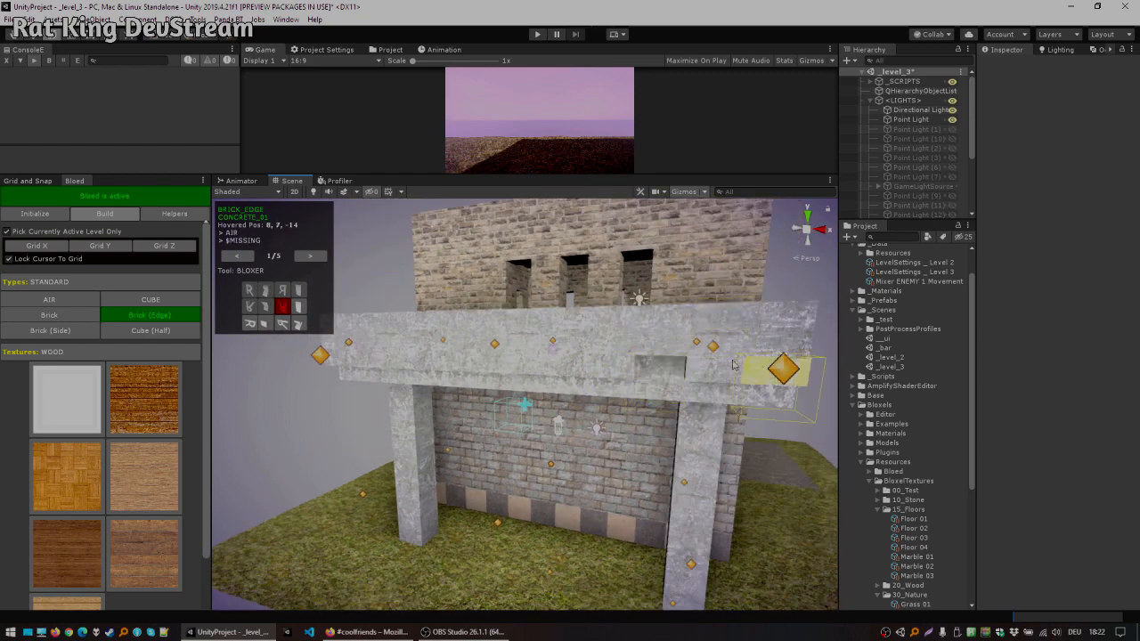
{"action": "left_click_drag", "start_coordinate": [663, 357], "coordinate": [568, 343], "text": "alt"}
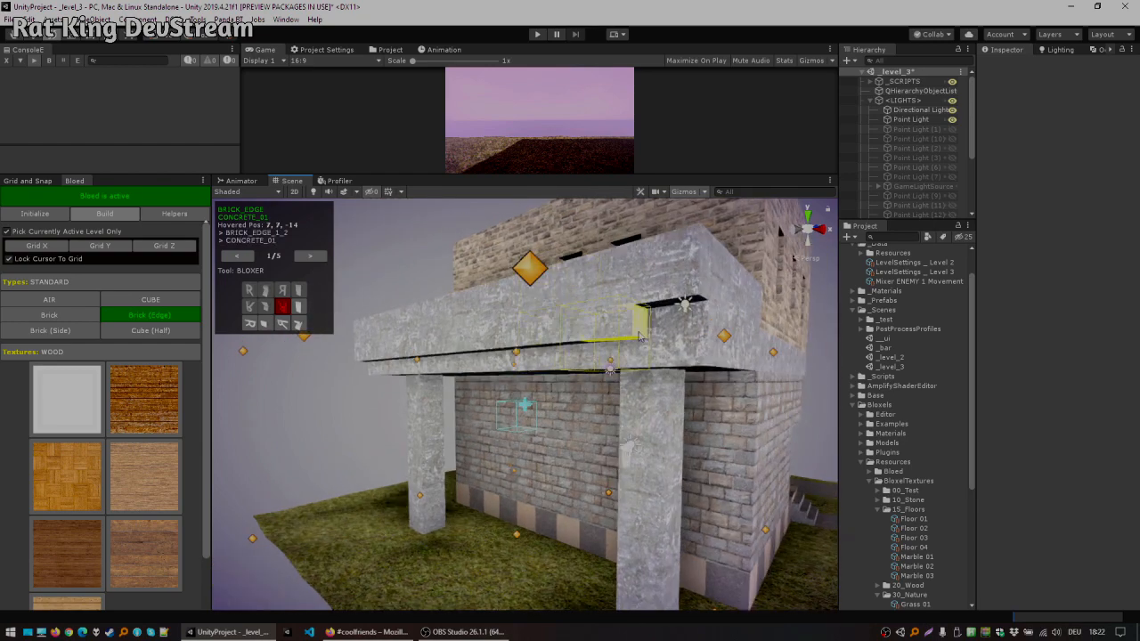
{"action": "left_click_drag", "start_coordinate": [609, 368], "coordinate": [660, 354], "text": "alt"}
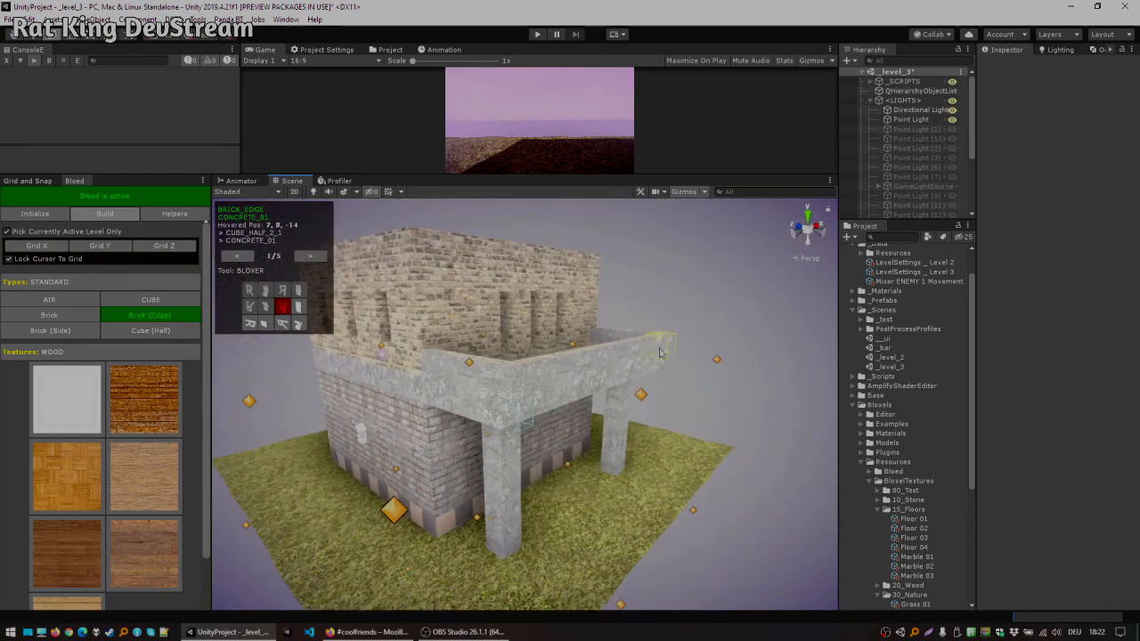
{"action": "right_click_drag", "start_coordinate": [627, 417], "coordinate": [666, 437]}
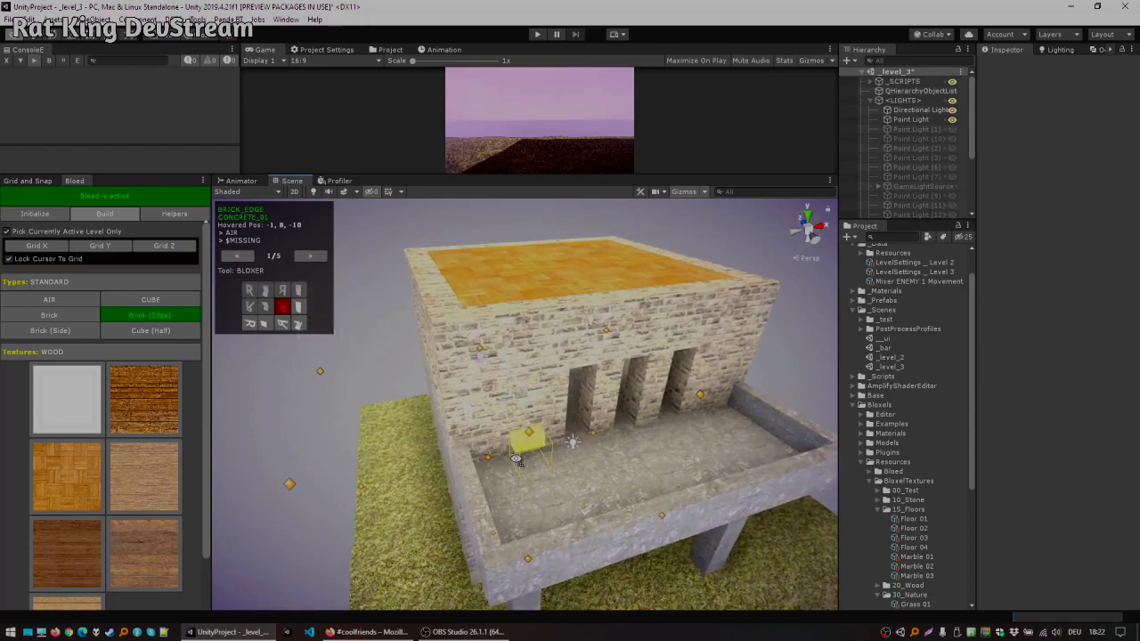
Step: Save the scene
{"action": "right_click_drag", "start_coordinate": [538, 181], "coordinate": [41, 301]}
{"action": "right_click_drag", "start_coordinate": [598, 328], "coordinate": [503, 319]}
{"action": "key", "text": "ctrl+s"}
Step: Place rotated soil-textured Slope blocks on the grass beside the tower to start a ring-shaped mound
{"action": "right_click_drag", "start_coordinate": [581, 335], "coordinate": [597, 386]}
{"action": "right_click_drag", "start_coordinate": [335, 251], "coordinate": [586, 398]}
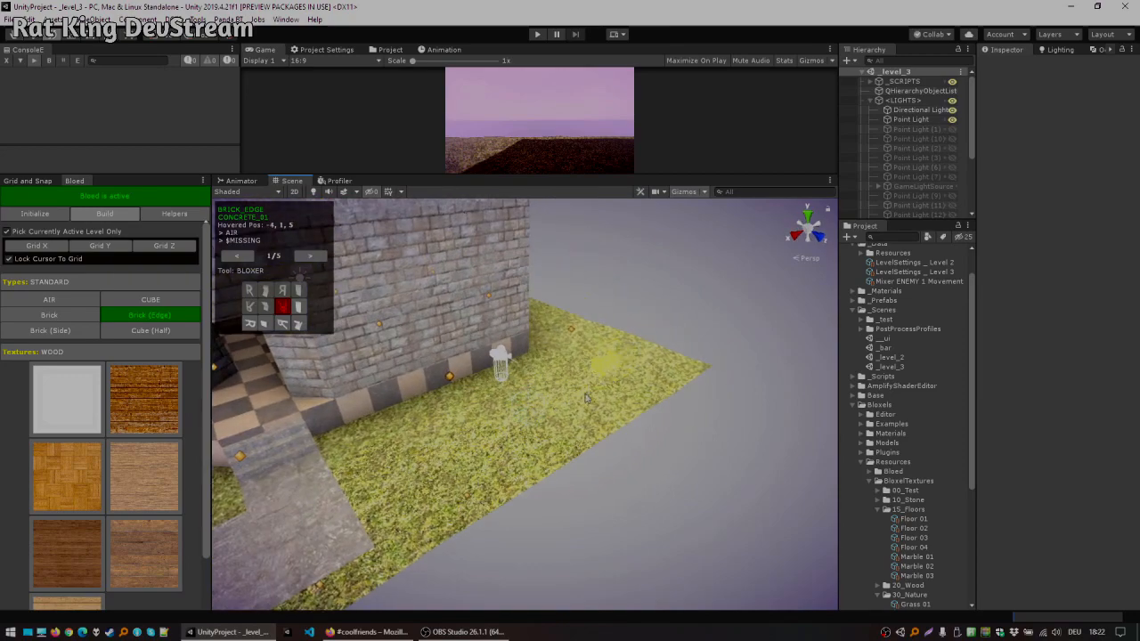
{"action": "middle_click_drag", "start_coordinate": [403, 402], "coordinate": [467, 417]}
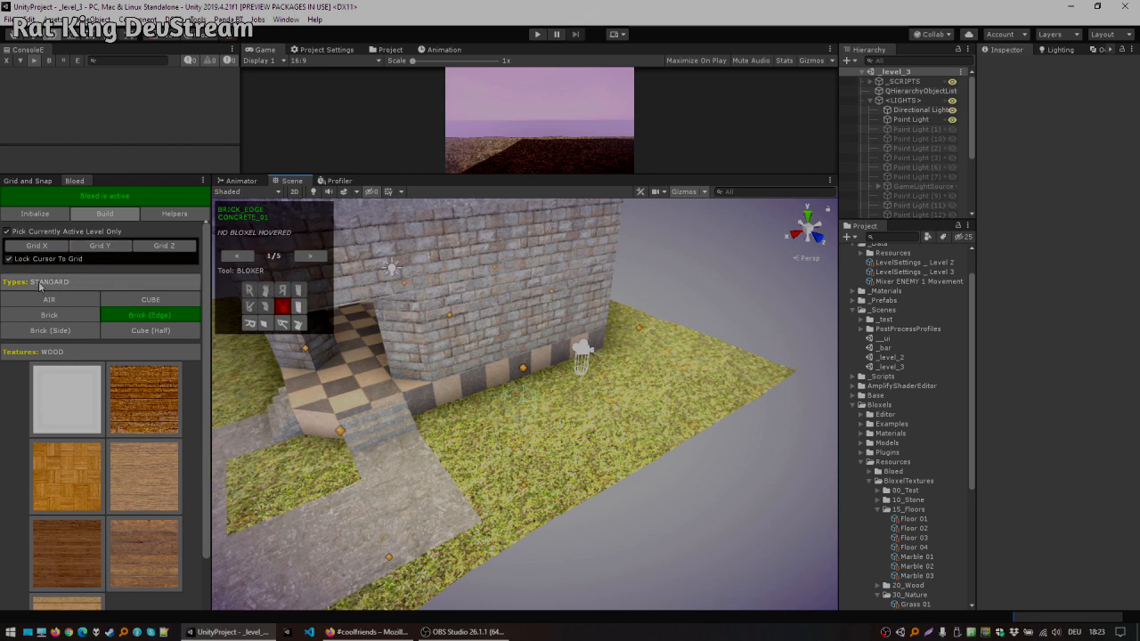
{"action": "left_click", "coordinate": [588, 442], "text": "ctrl"}
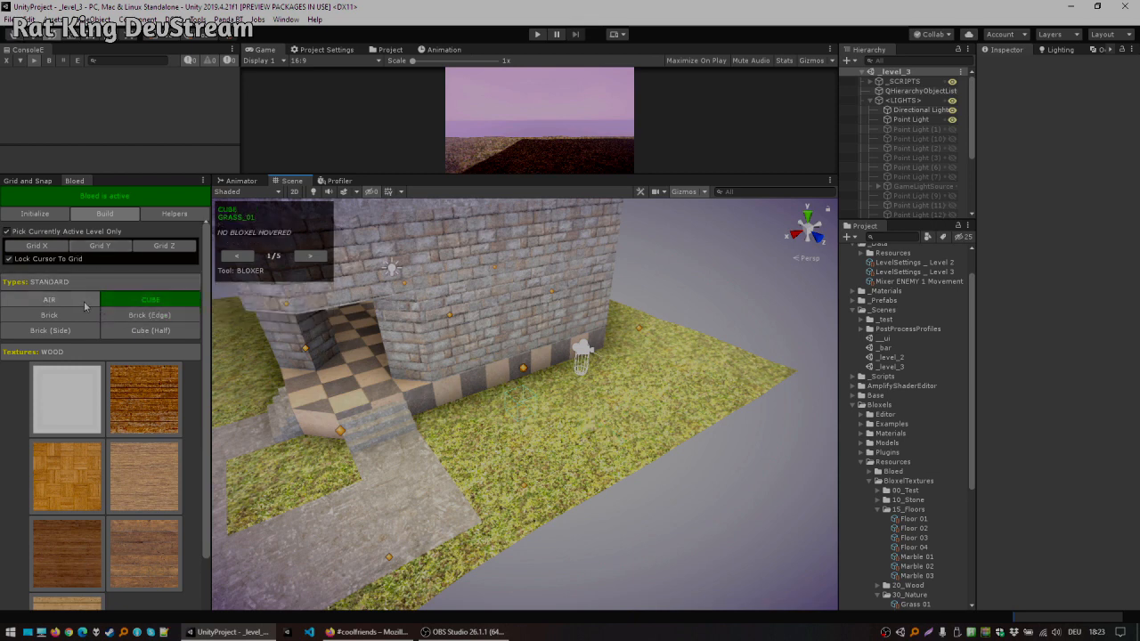
{"action": "scroll", "coordinate": [75, 283], "scroll_direction": "down", "scroll_amount": 1}
{"action": "left_click", "coordinate": [81, 253]}
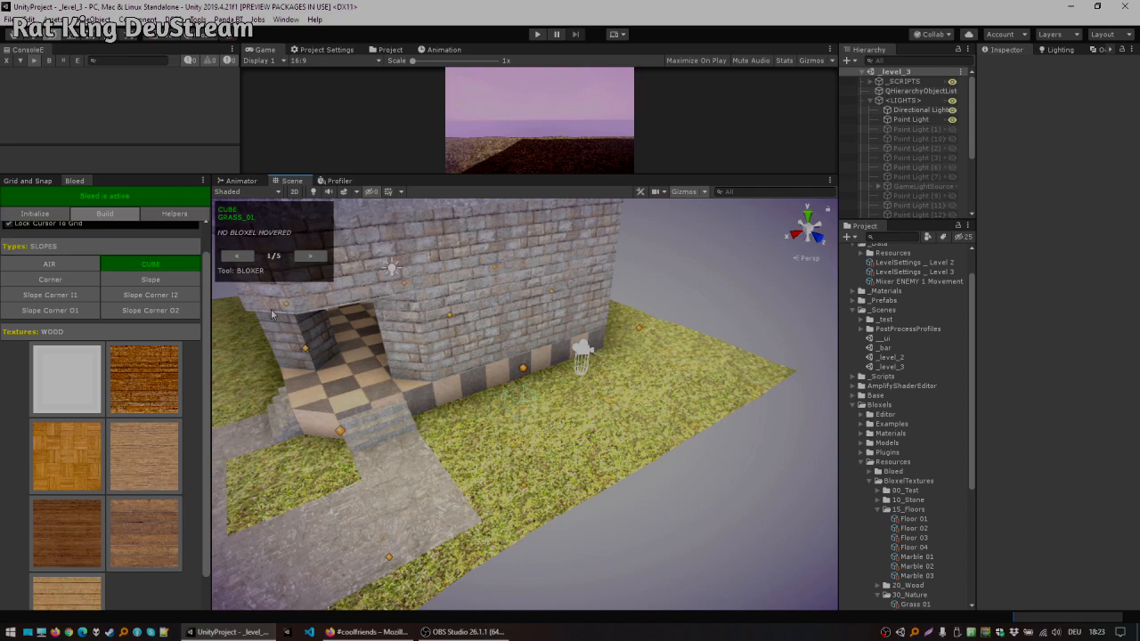
{"action": "left_click", "coordinate": [50, 279]}
{"action": "right_click_drag", "start_coordinate": [772, 407], "coordinate": [451, 470]}
{"action": "key", "text": "w"}
{"action": "key", "text": "d"}
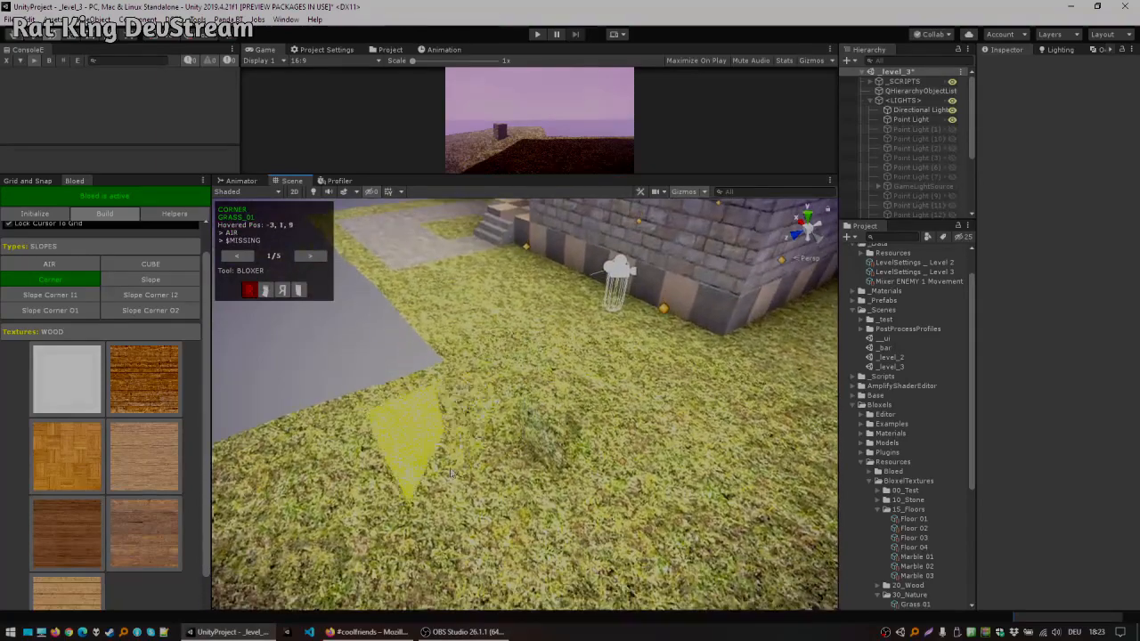
{"action": "left_click", "coordinate": [126, 334]}
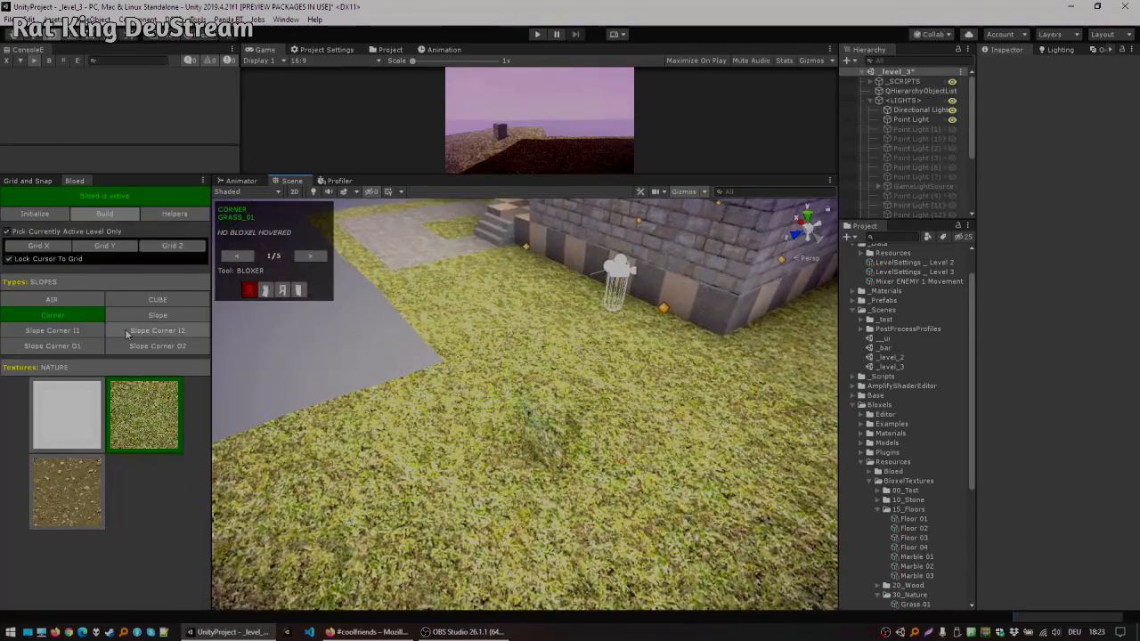
{"action": "left_click", "coordinate": [86, 474]}
{"action": "key", "text": "r"}
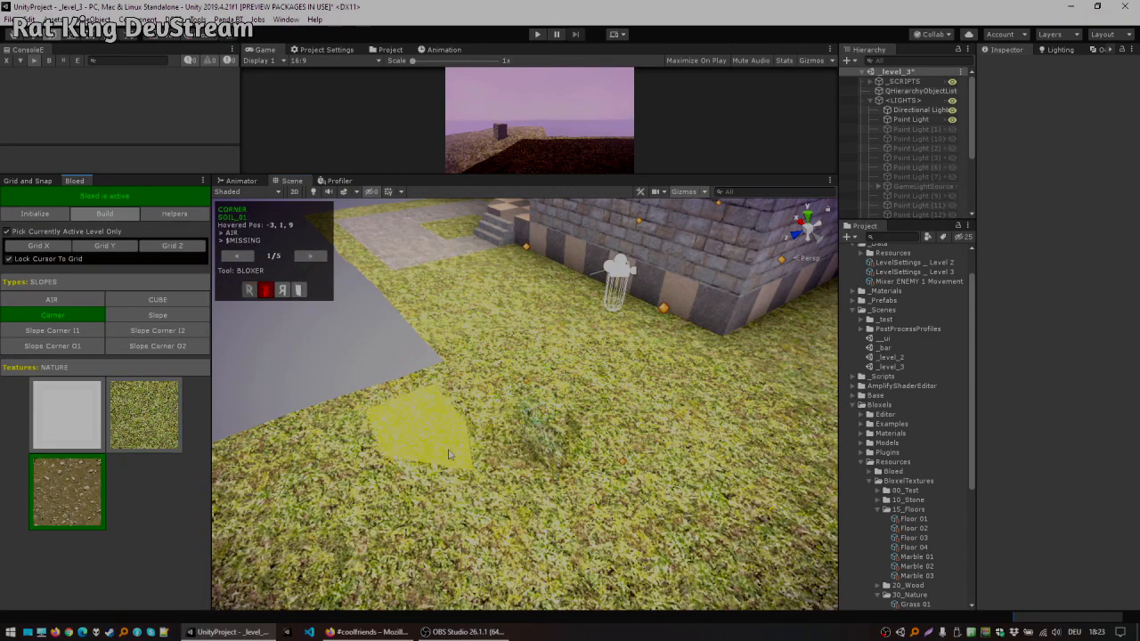
{"action": "left_click", "coordinate": [114, 317]}
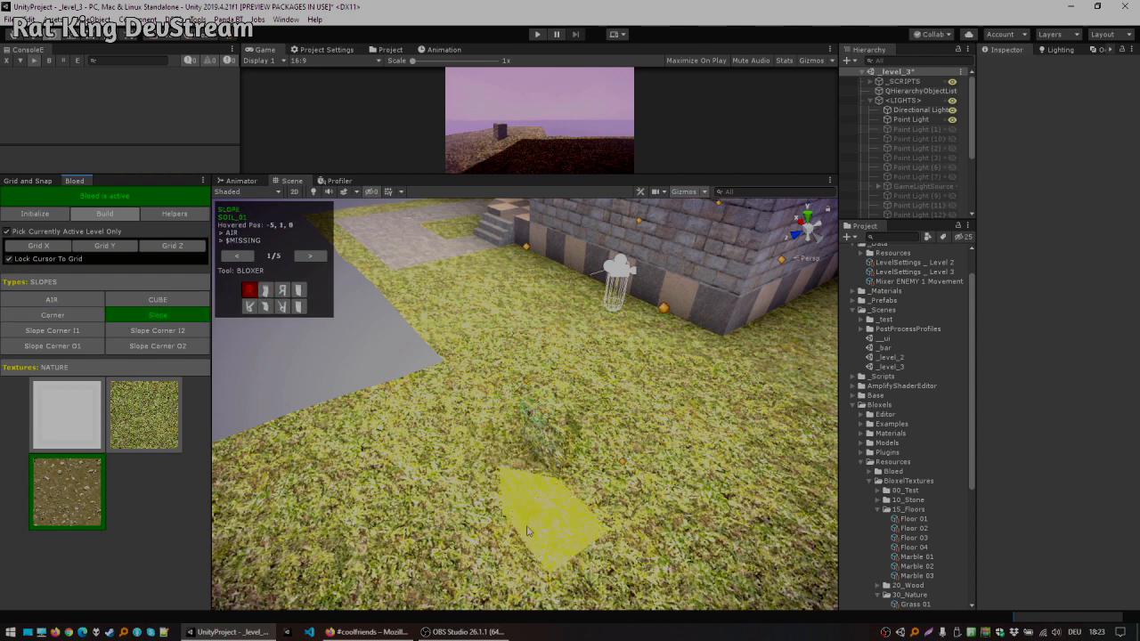
{"action": "left_click", "coordinate": [485, 544]}
{"action": "left_click", "coordinate": [307, 543]}
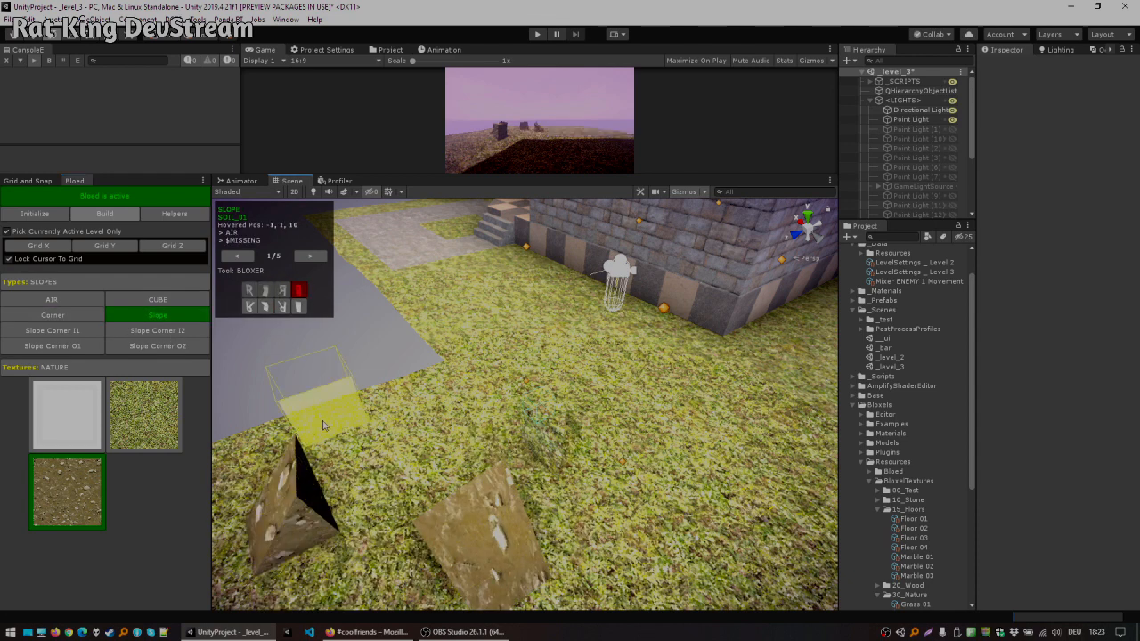
{"action": "left_click", "coordinate": [322, 425]}
{"action": "key", "text": "r"}
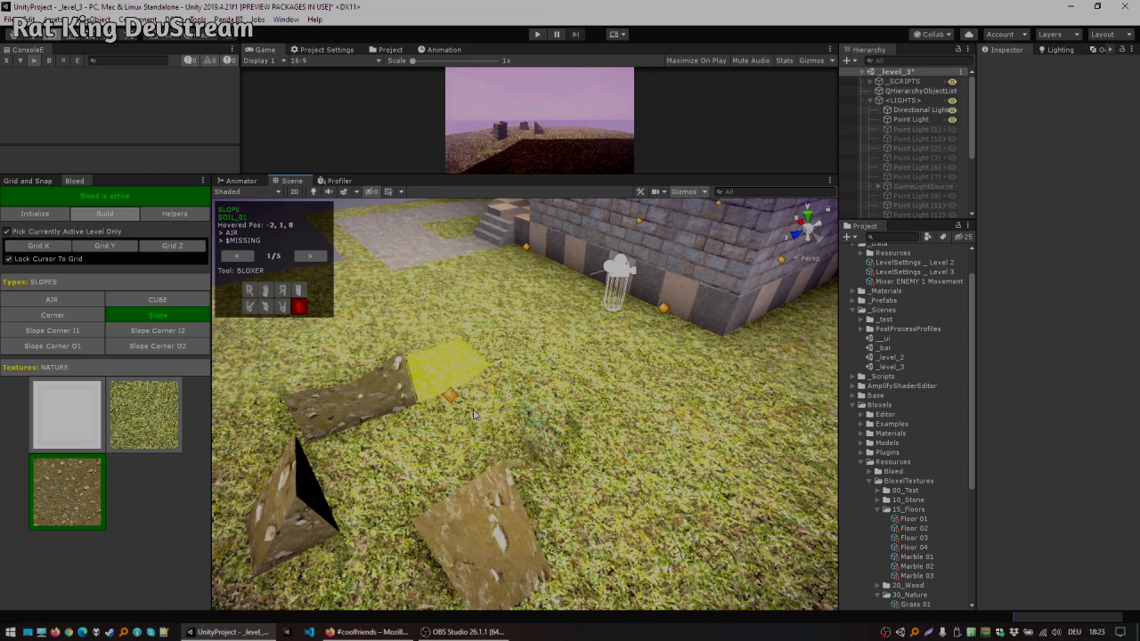
{"action": "left_click", "coordinate": [475, 414]}
Step: Add another rotated soil slope to extend the mound's ring
{"action": "key", "text": "r"}
{"action": "key", "text": "x"}
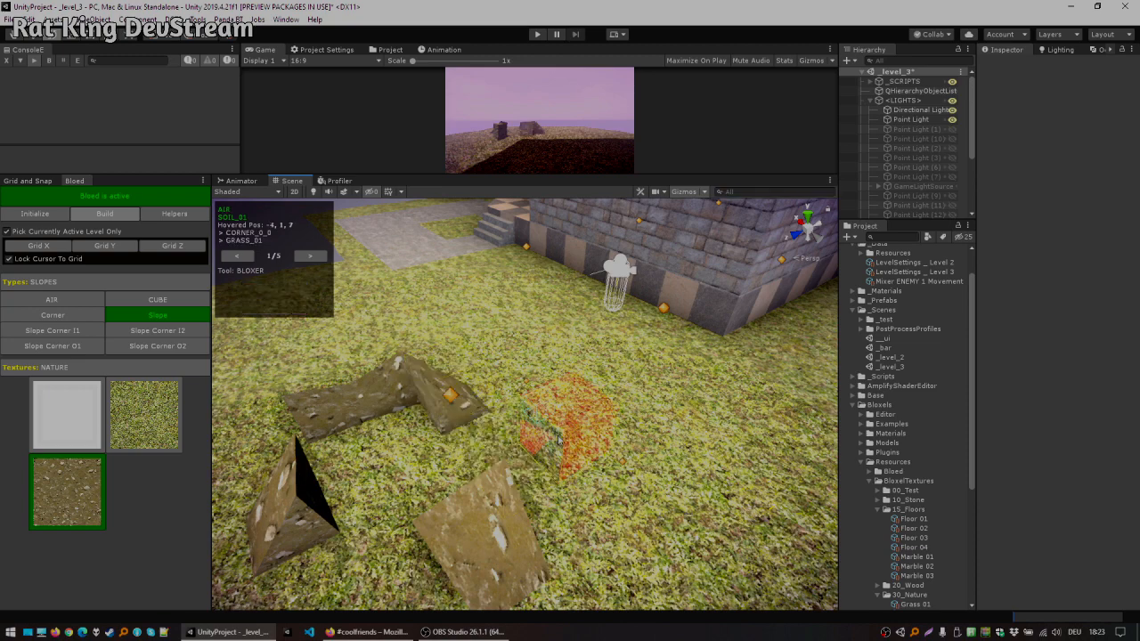
{"action": "left_click", "coordinate": [558, 440]}
{"action": "key", "text": "x"}
{"action": "left_click", "coordinate": [555, 437]}
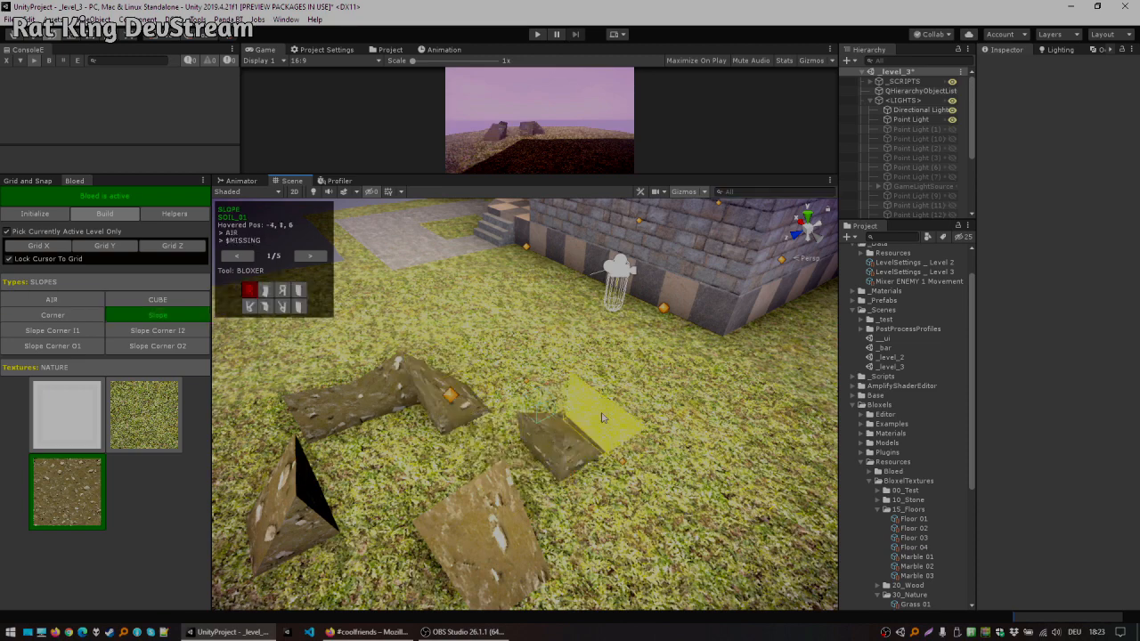
Step: Fill the mound ring's corners with soil Slope Corner I1, I2 and O1 pieces
{"action": "right_click_drag", "start_coordinate": [417, 437], "coordinate": [474, 444]}
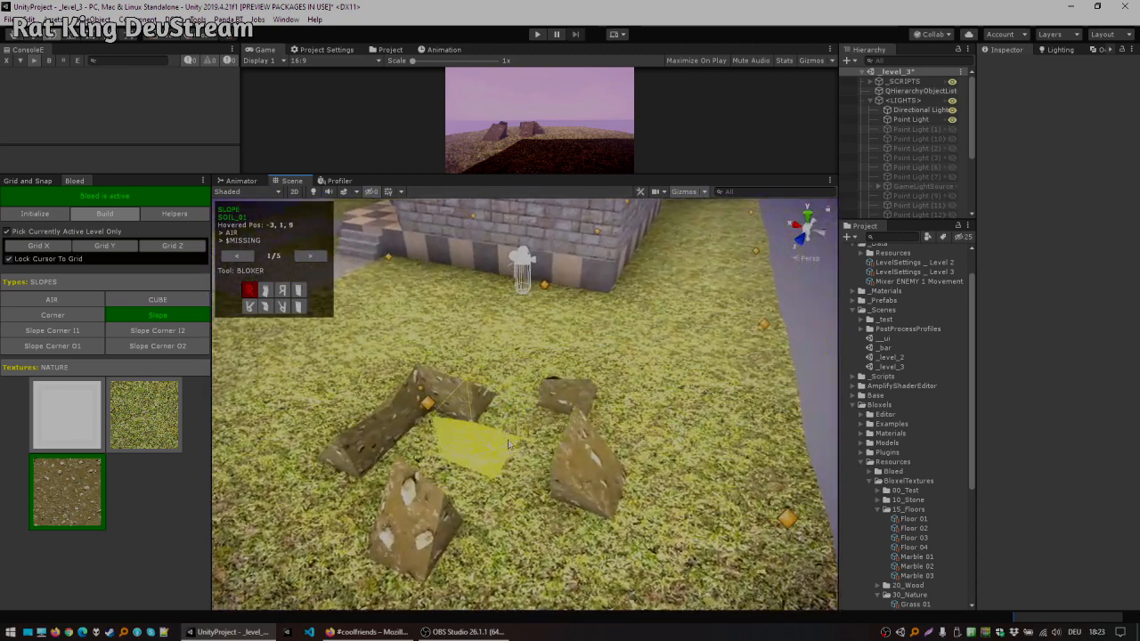
{"action": "left_click", "coordinate": [80, 332]}
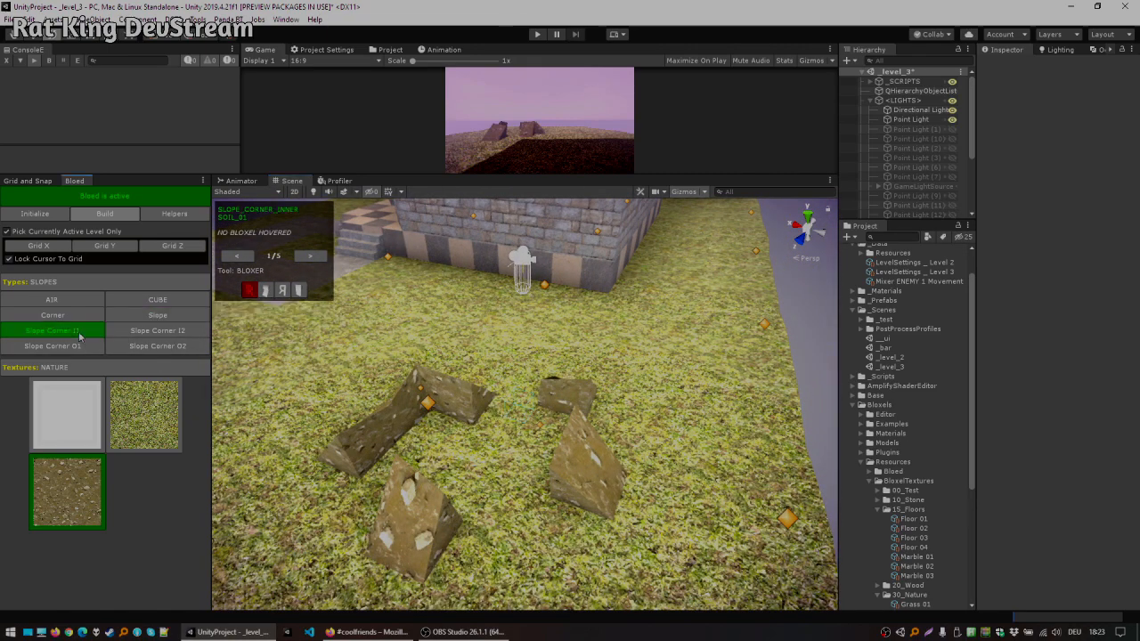
{"action": "key", "text": "r"}
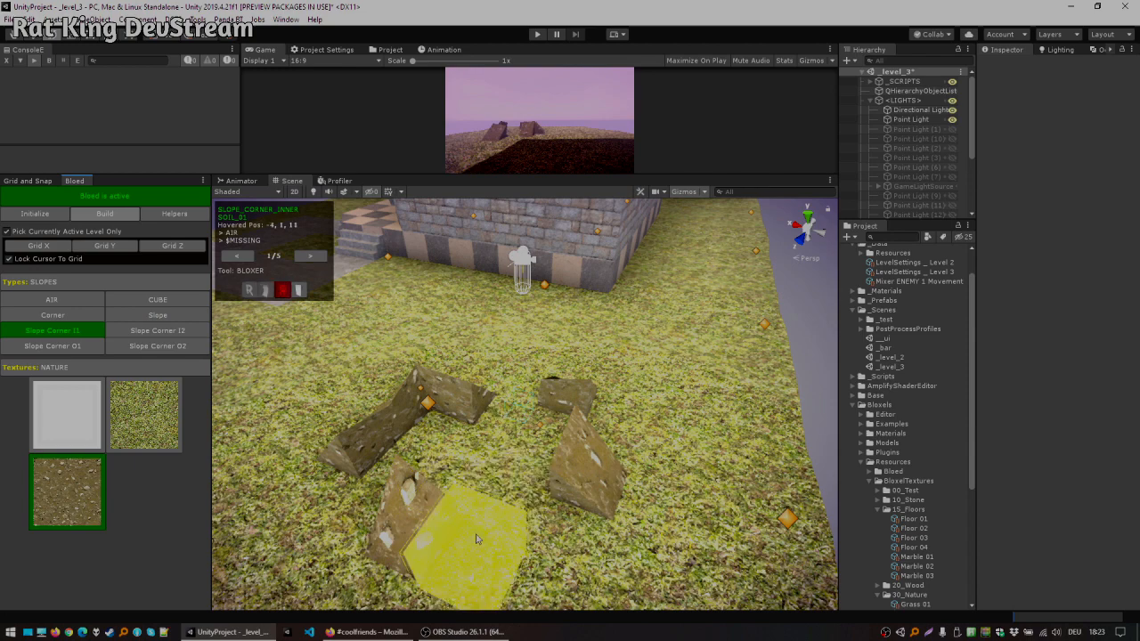
{"action": "left_click", "coordinate": [483, 529]}
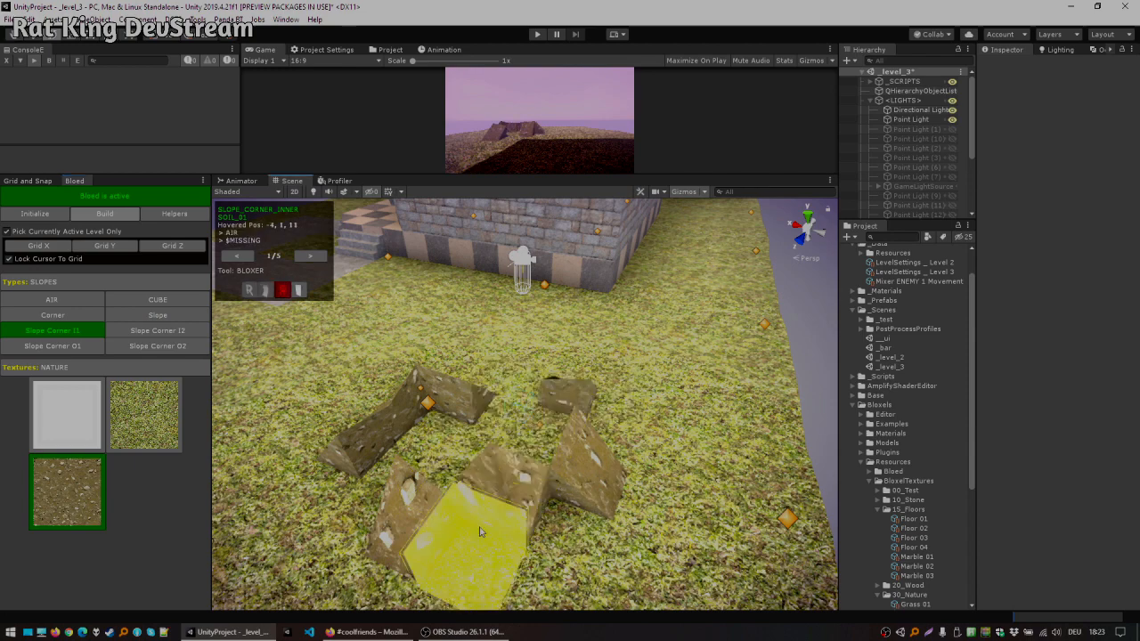
{"action": "right_click_drag", "start_coordinate": [616, 393], "coordinate": [715, 410]}
{"action": "key", "text": "s"}
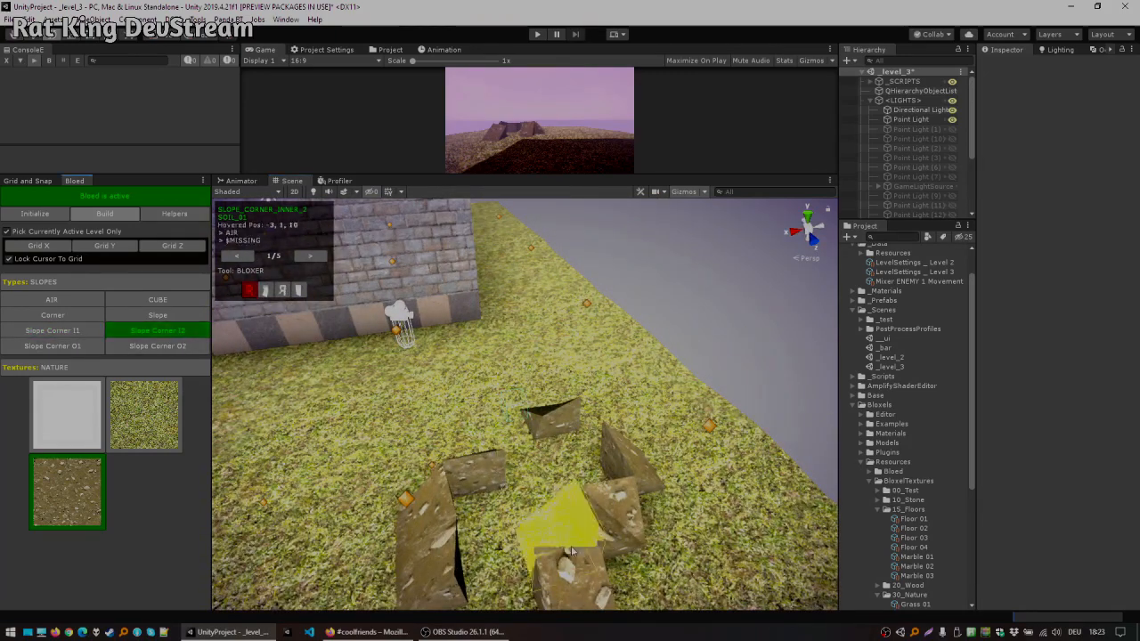
{"action": "key", "text": "d"}
{"action": "right_click_drag", "start_coordinate": [664, 497], "coordinate": [723, 486]}
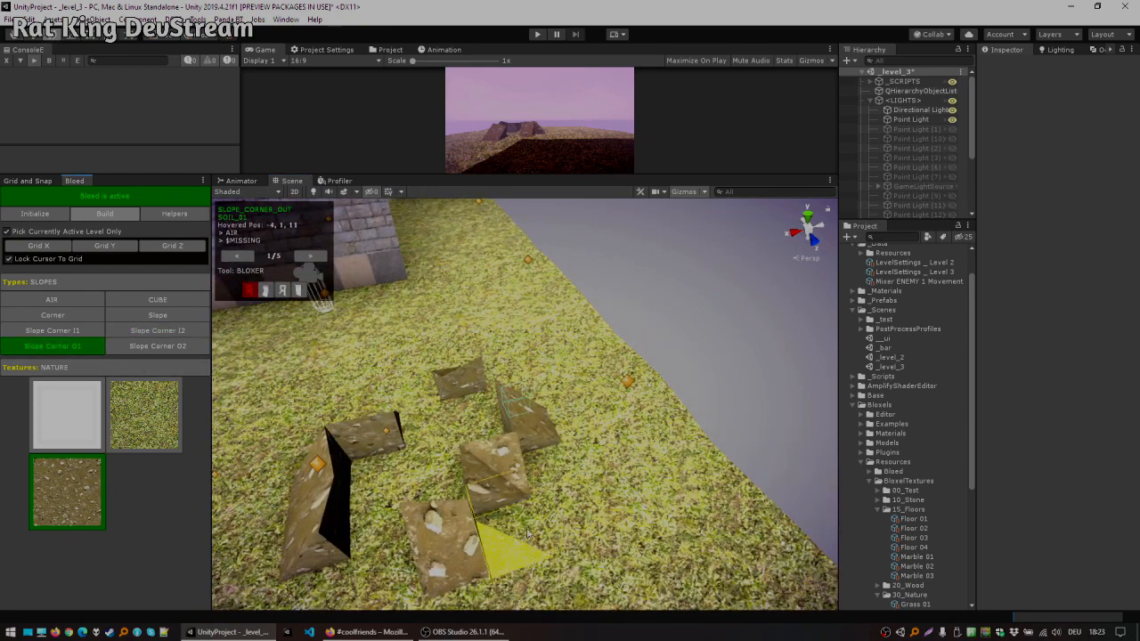
{"action": "key", "text": "d"}
{"action": "right_click_drag", "start_coordinate": [535, 443], "coordinate": [495, 404]}
{"action": "middle_click_drag", "start_coordinate": [371, 413], "coordinate": [491, 433]}
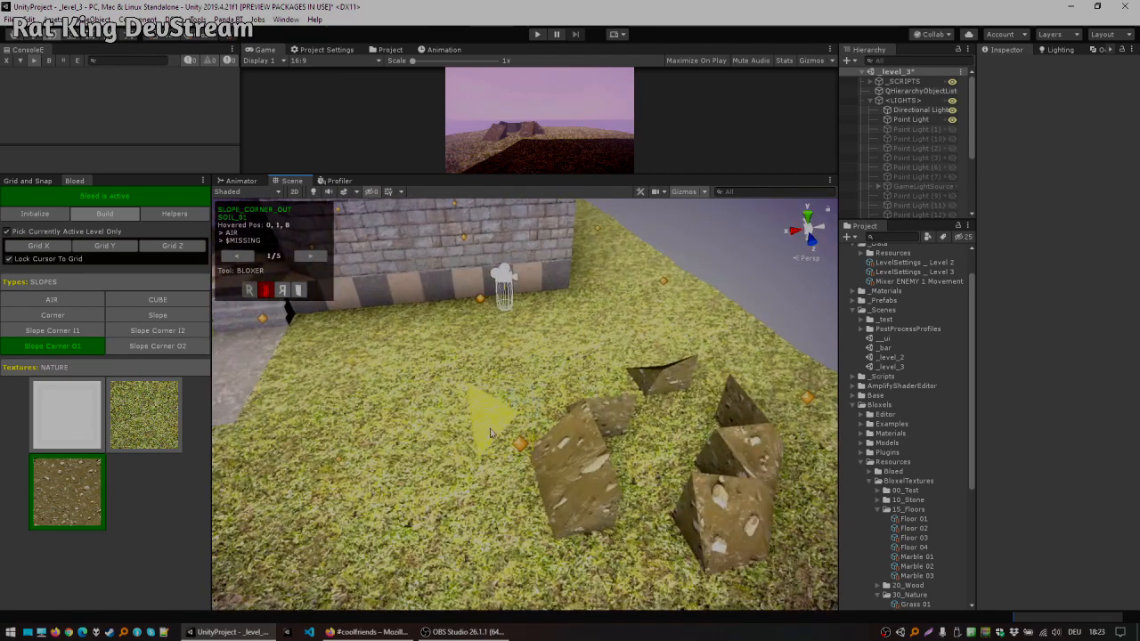
{"action": "left_click_drag", "start_coordinate": [538, 387], "coordinate": [575, 432], "text": "alt"}
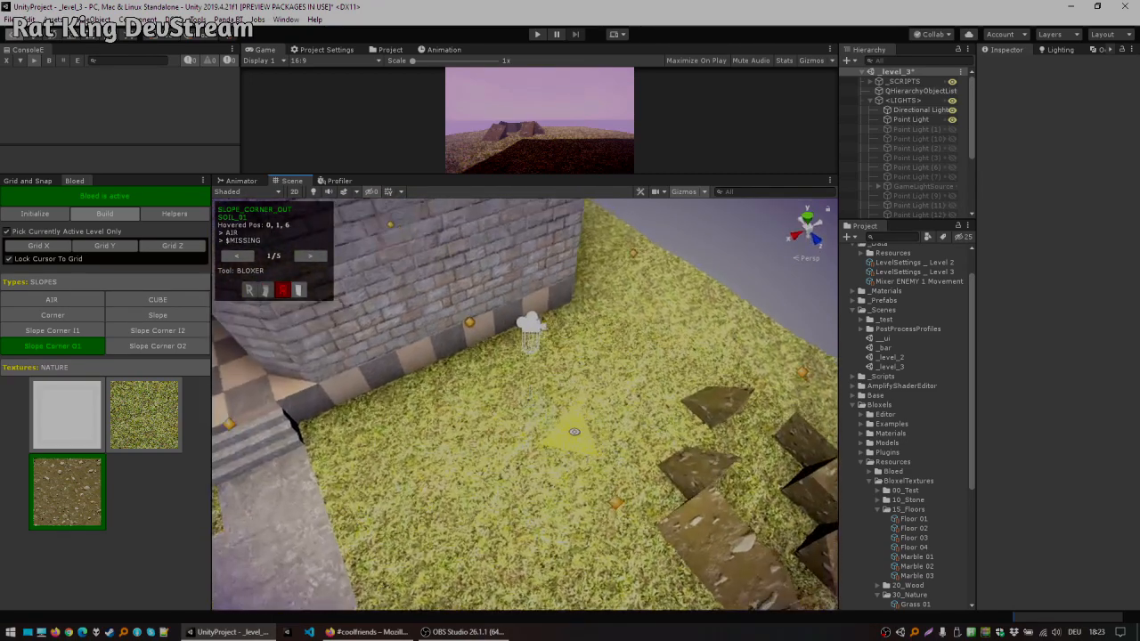
{"action": "left_click_drag", "start_coordinate": [777, 378], "coordinate": [533, 360], "text": "alt"}
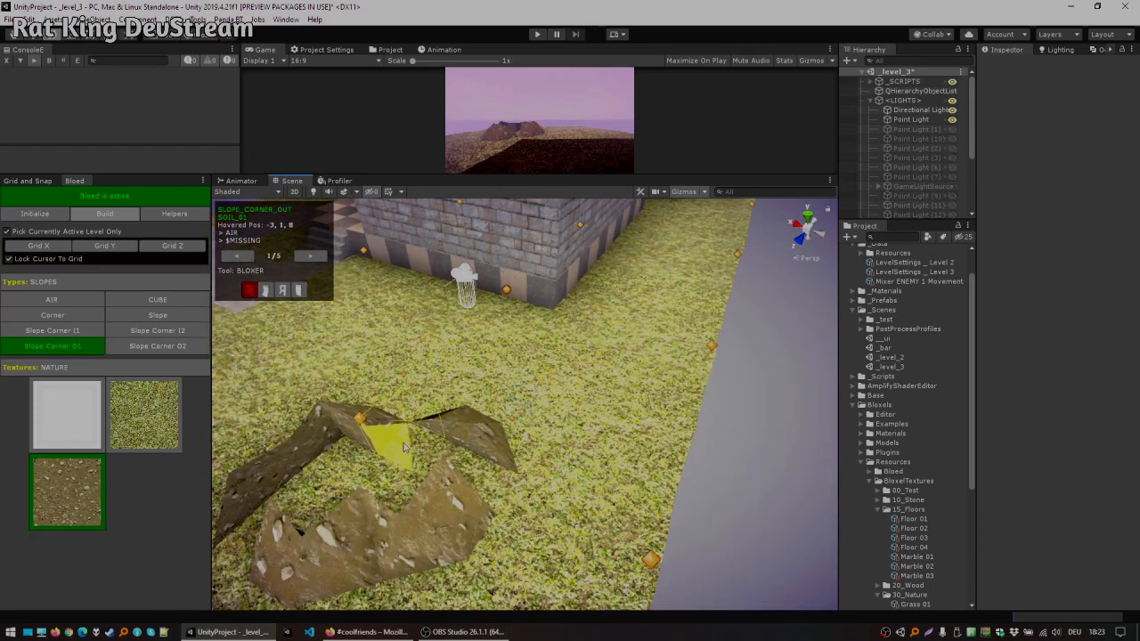
{"action": "left_click", "coordinate": [453, 502], "text": "ctrl"}
{"action": "left_click_drag", "start_coordinate": [415, 438], "coordinate": [534, 418], "text": "alt"}
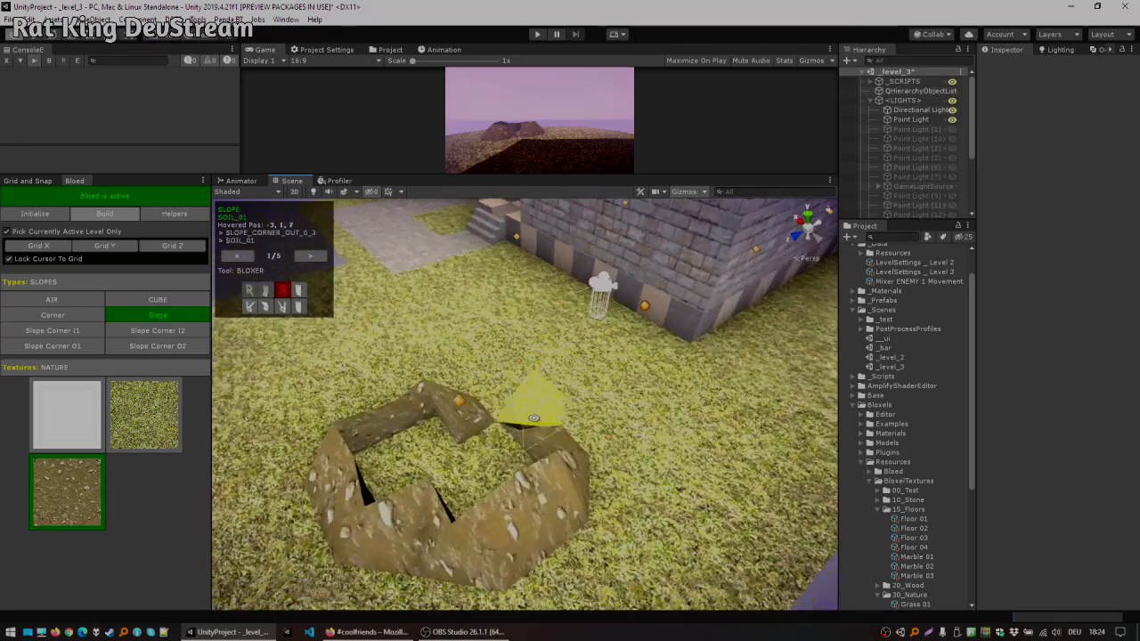
Step: Close the mound with Slope Corner O2 and O1 pieces and fill its centre with a soil cube
{"action": "left_click", "coordinate": [156, 348]}
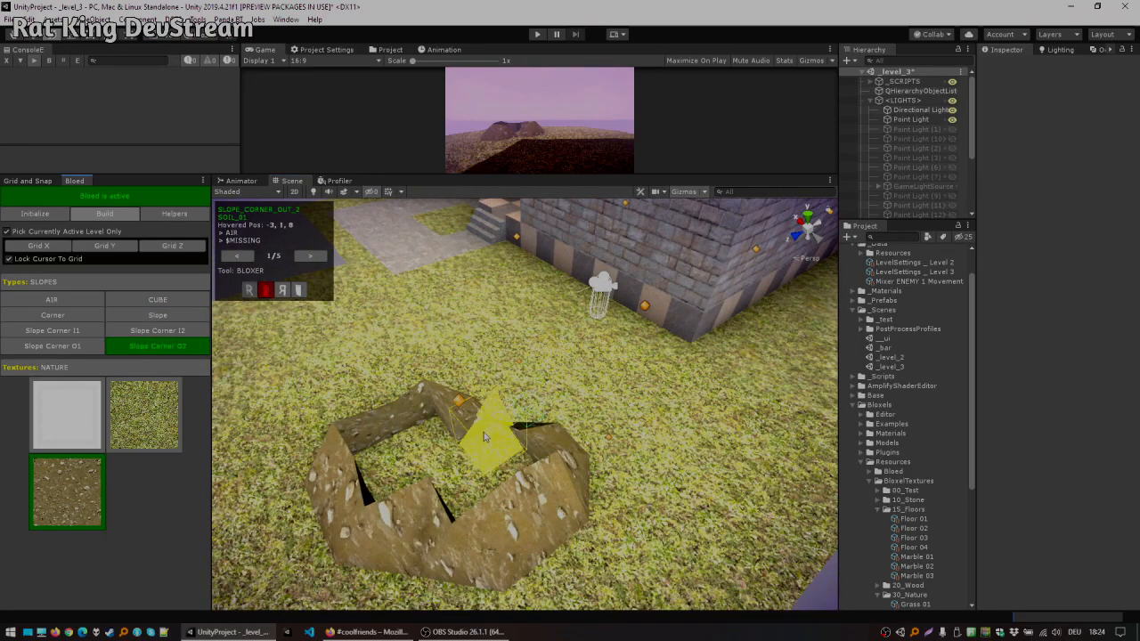
{"action": "left_click_drag", "start_coordinate": [629, 346], "coordinate": [472, 439], "text": "alt"}
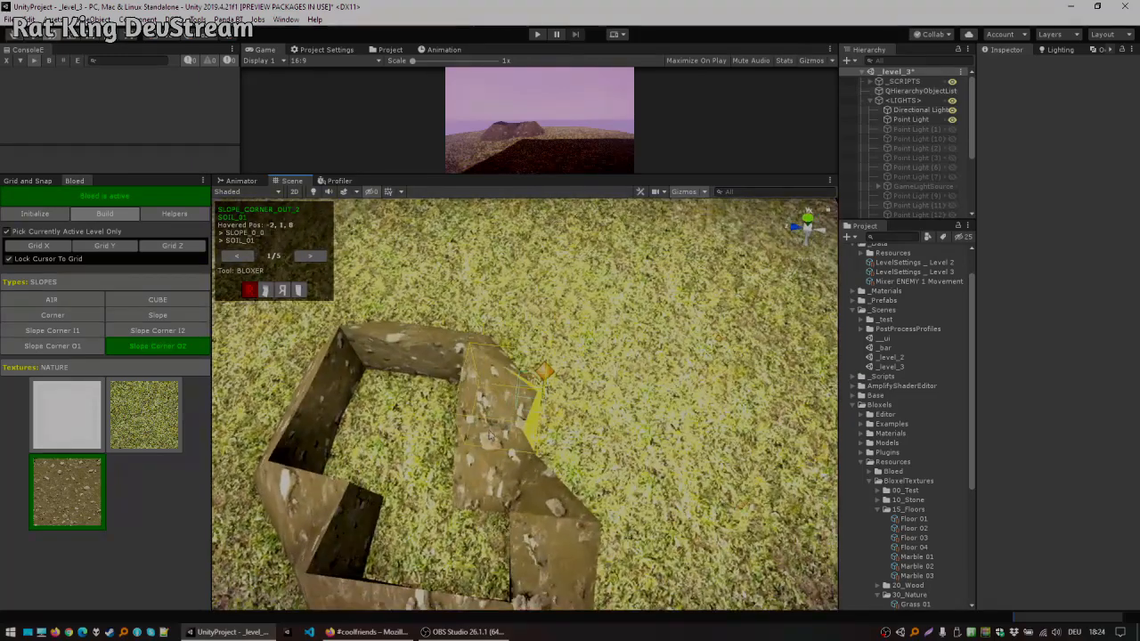
{"action": "key", "text": "x"}
{"action": "left_click", "coordinate": [47, 347]}
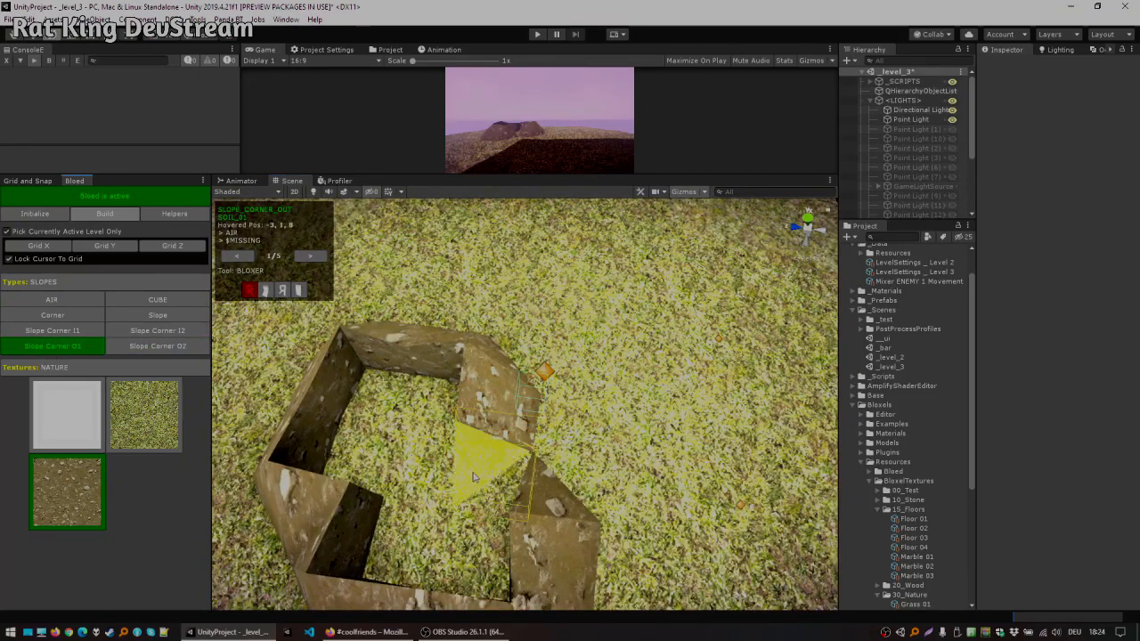
{"action": "left_click", "coordinate": [144, 335]}
{"action": "mouse_move", "coordinate": [635, 365]}
{"action": "left_mouse_down", "text": "alt"}
{"action": "mouse_move", "coordinate": [573, 365]}
{"action": "mouse_move", "coordinate": [522, 384]}
{"action": "mouse_move", "coordinate": [657, 358]}
{"action": "left_mouse_up", "text": "alt"}
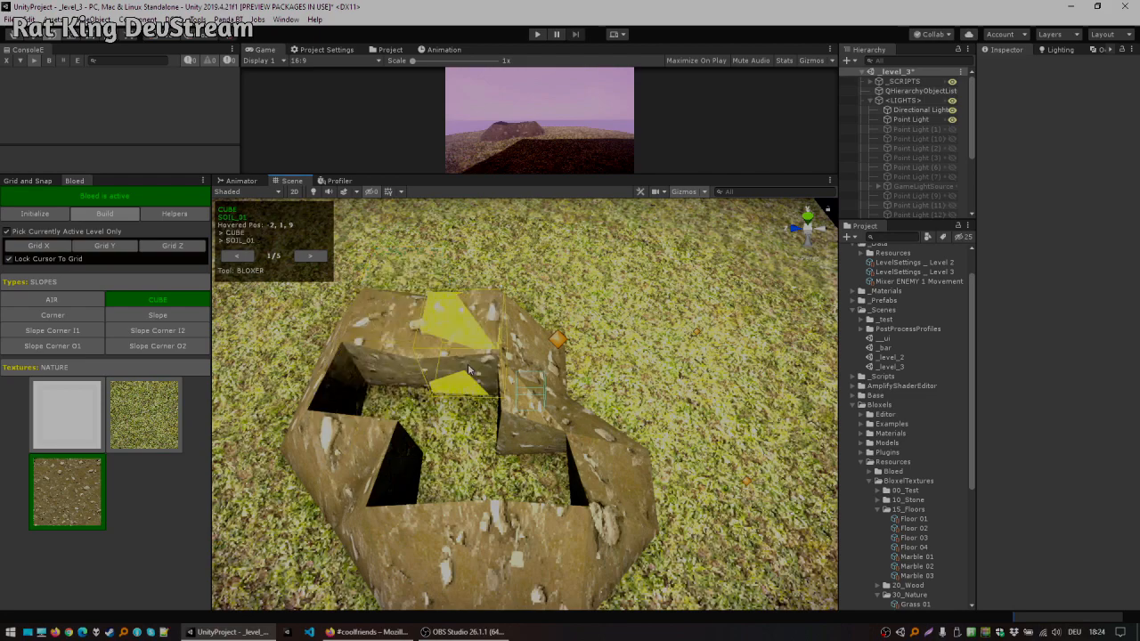
{"action": "left_click_drag", "start_coordinate": [600, 304], "coordinate": [483, 429], "text": "alt"}
{"action": "left_click_drag", "start_coordinate": [621, 367], "coordinate": [492, 376], "text": "alt"}
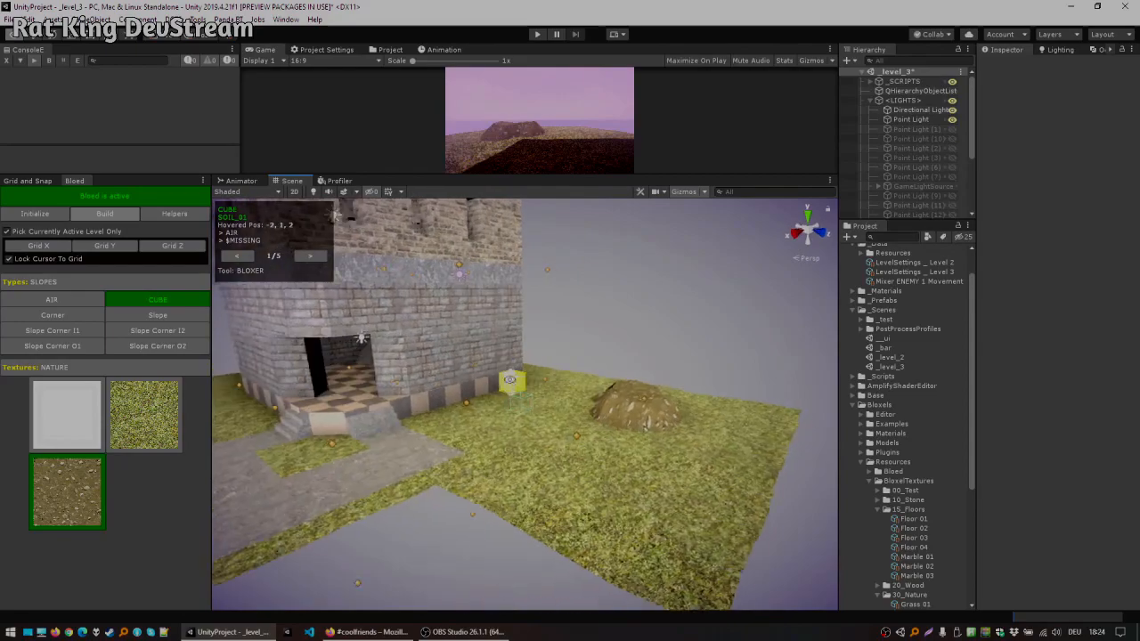
Step: Save the scene
{"action": "left_click_drag", "start_coordinate": [577, 401], "coordinate": [553, 480], "text": "alt"}
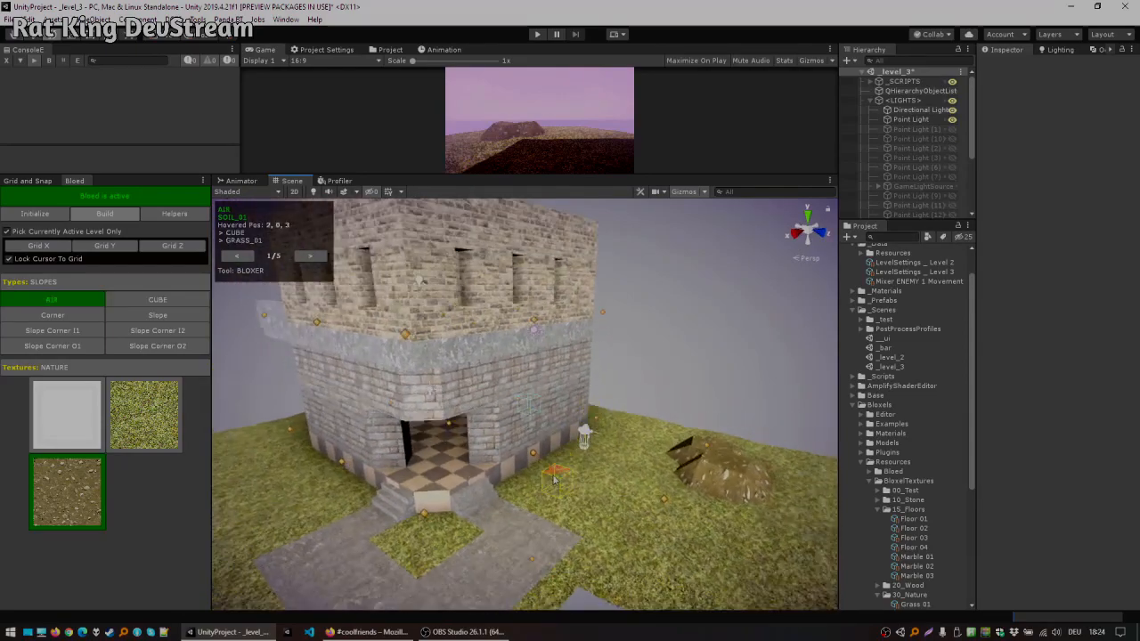
{"action": "key", "text": "ctrl+s"}
Step: Remove floor blocks beneath the tower's staircase using the Air type
{"action": "middle_click_drag", "start_coordinate": [612, 443], "coordinate": [568, 453]}
{"action": "scroll", "coordinate": [579, 462], "scroll_direction": "up", "scroll_amount": 10}
{"action": "left_click_drag", "start_coordinate": [582, 466], "coordinate": [526, 509], "text": "alt"}
{"action": "middle_click_drag", "start_coordinate": [526, 510], "coordinate": [471, 463]}
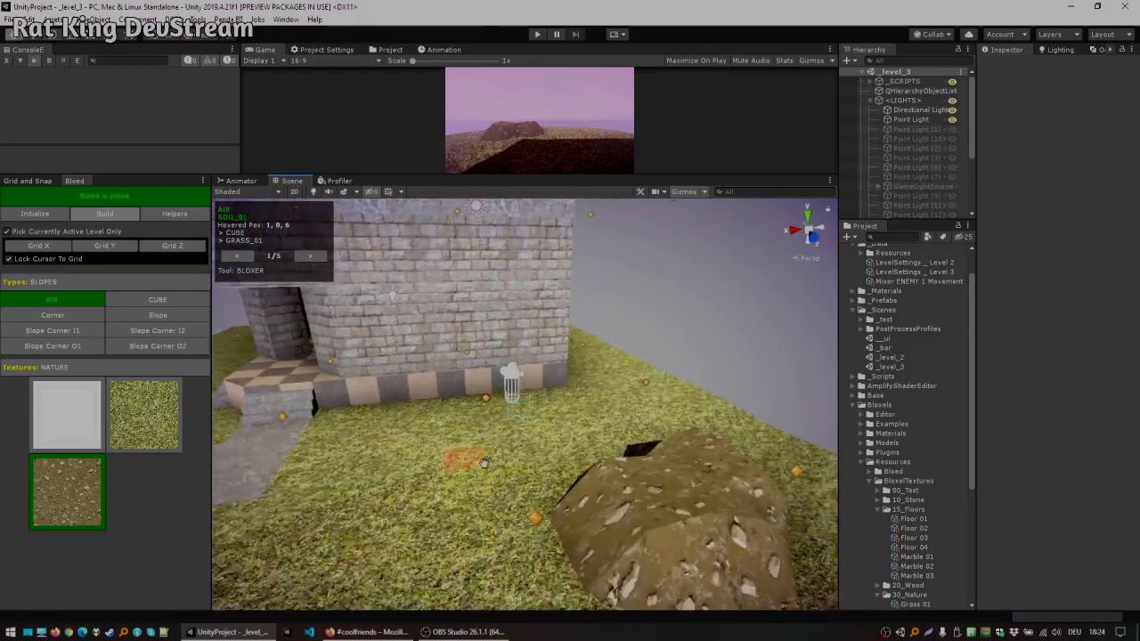
{"action": "key", "text": "w"}
{"action": "right_click_drag", "start_coordinate": [472, 426], "coordinate": [525, 431]}
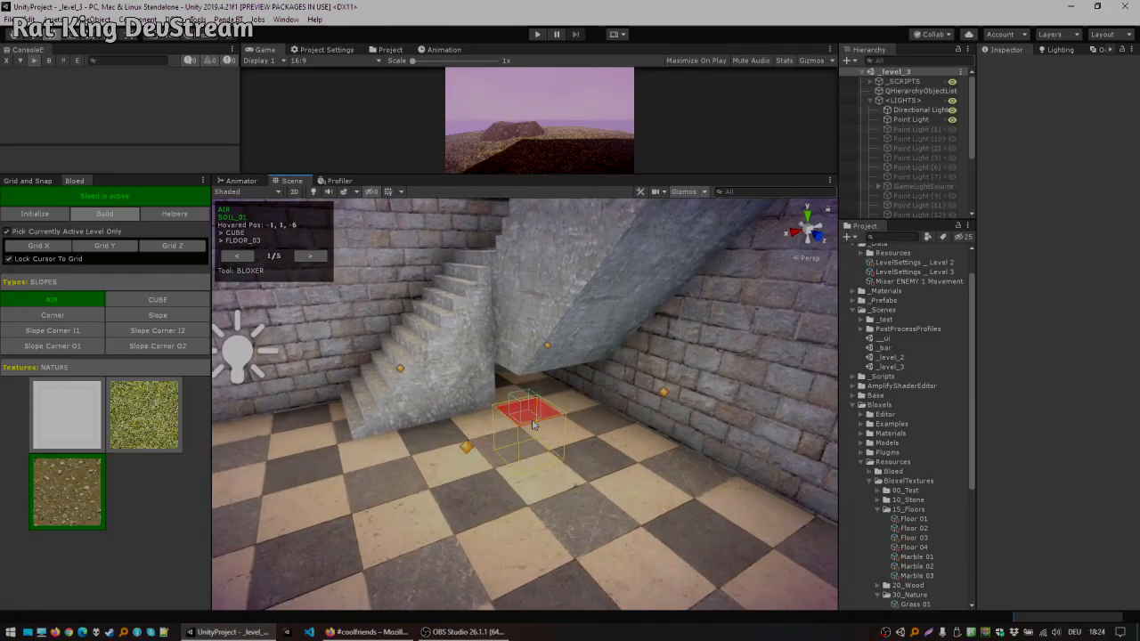
{"action": "right_click_drag", "start_coordinate": [631, 485], "coordinate": [698, 491]}
{"action": "key", "text": "s"}
{"action": "key", "text": "w"}
{"action": "key", "text": "s"}
{"action": "right_click_drag", "start_coordinate": [502, 462], "coordinate": [449, 464]}
{"action": "key", "text": "w"}
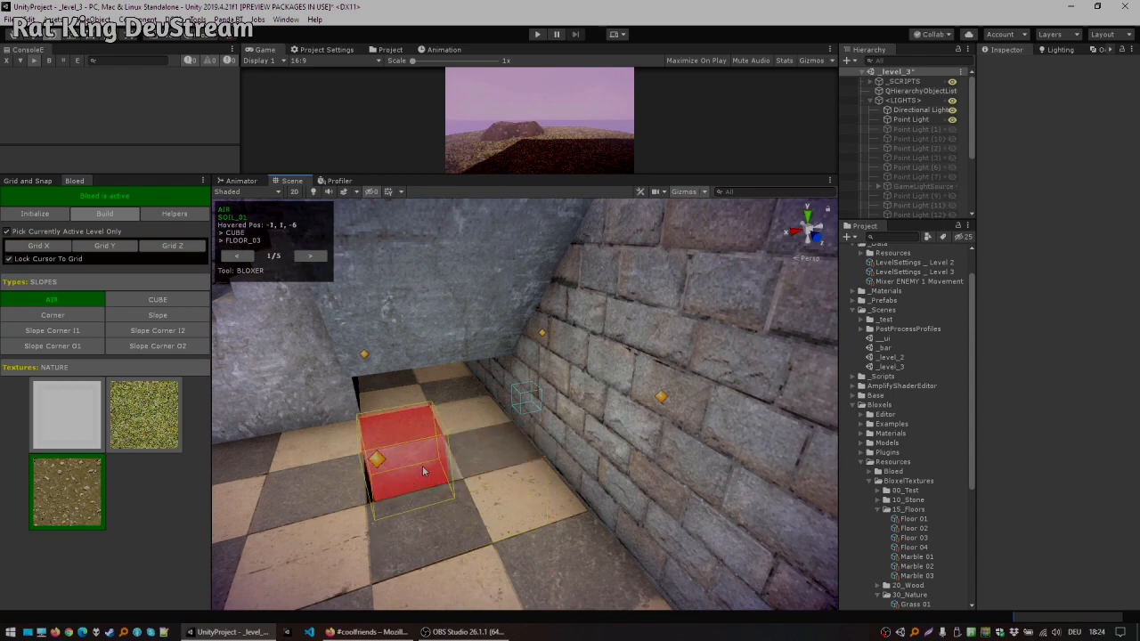
{"action": "left_click", "coordinate": [517, 498]}
{"action": "left_click", "coordinate": [438, 519]}
Step: Dig the pit below the removed floor deeper into the ground with Air
{"action": "right_click_drag", "start_coordinate": [441, 518], "coordinate": [562, 454]}
{"action": "key", "text": "s"}
{"action": "scroll", "coordinate": [565, 458], "scroll_direction": "up", "scroll_amount": 1}
{"action": "scroll", "coordinate": [564, 458], "scroll_direction": "up", "scroll_amount": 5}
{"action": "key", "text": "w"}
{"action": "right_click_drag", "start_coordinate": [557, 397], "coordinate": [610, 446]}
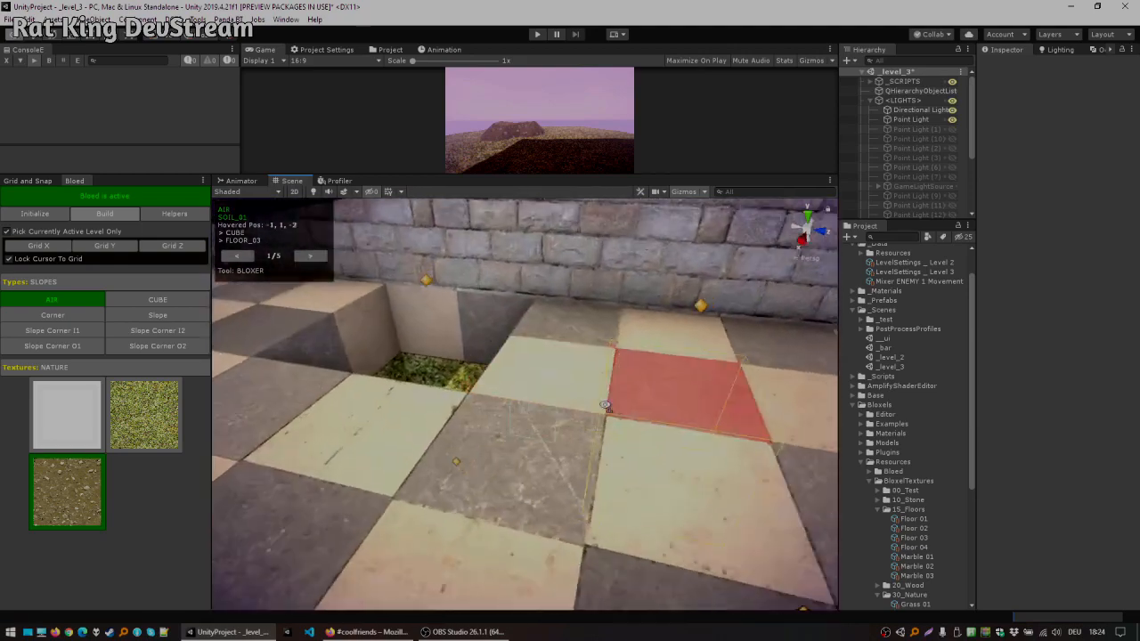
{"action": "key", "text": "a"}
{"action": "left_click", "coordinate": [573, 477]}
{"action": "left_click", "coordinate": [563, 545]}
{"action": "left_click", "coordinate": [558, 524]}
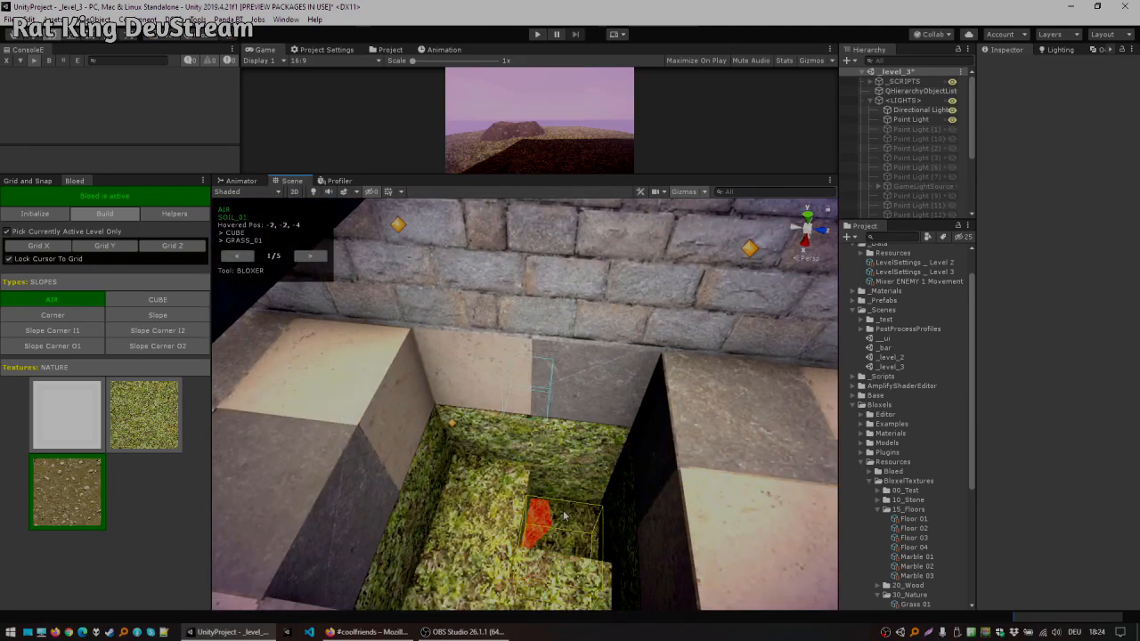
{"action": "left_click", "coordinate": [537, 521]}
{"action": "left_click", "coordinate": [505, 540]}
{"action": "left_click", "coordinate": [486, 584]}
{"action": "left_click", "coordinate": [552, 592]}
Step: Move down into the pit and switch to the Texer tool to retexture its walls
{"action": "key", "text": "q"}
{"action": "right_click_drag", "start_coordinate": [541, 570], "coordinate": [510, 423]}
{"action": "key", "text": "s"}
{"action": "key", "text": "e"}
{"action": "key", "text": "w"}
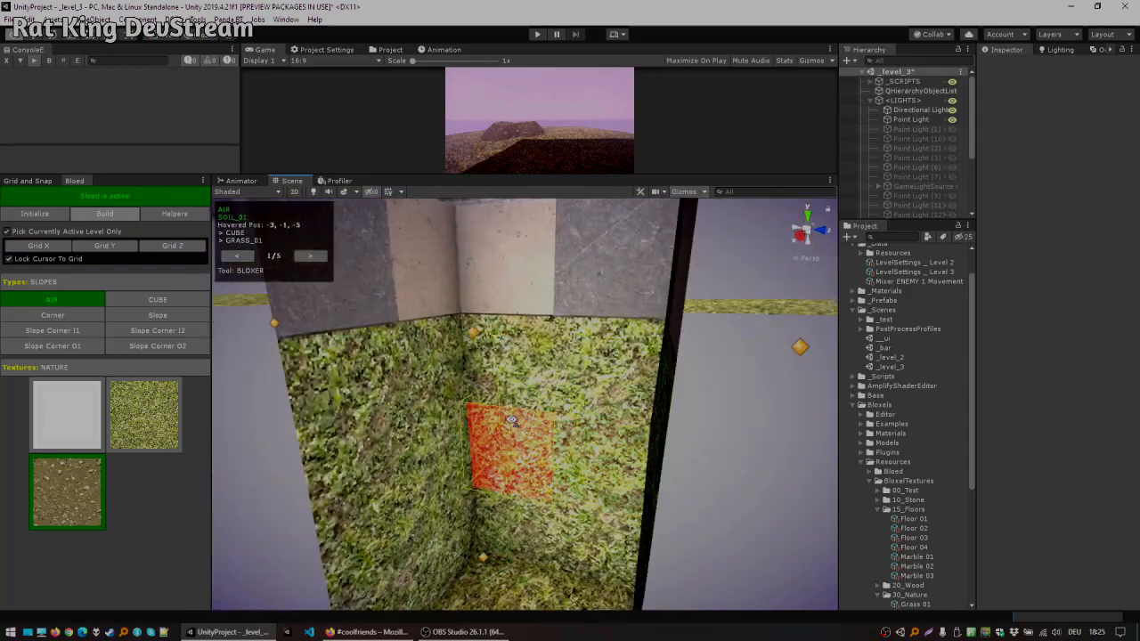
{"action": "mouse_move", "coordinate": [531, 421]}
{"action": "right_mouse_down"}
{"action": "mouse_move", "coordinate": [536, 410]}
{"action": "mouse_move", "coordinate": [523, 418]}
{"action": "right_mouse_up"}
{"action": "key", "text": "s"}
{"action": "key", "text": "q"}
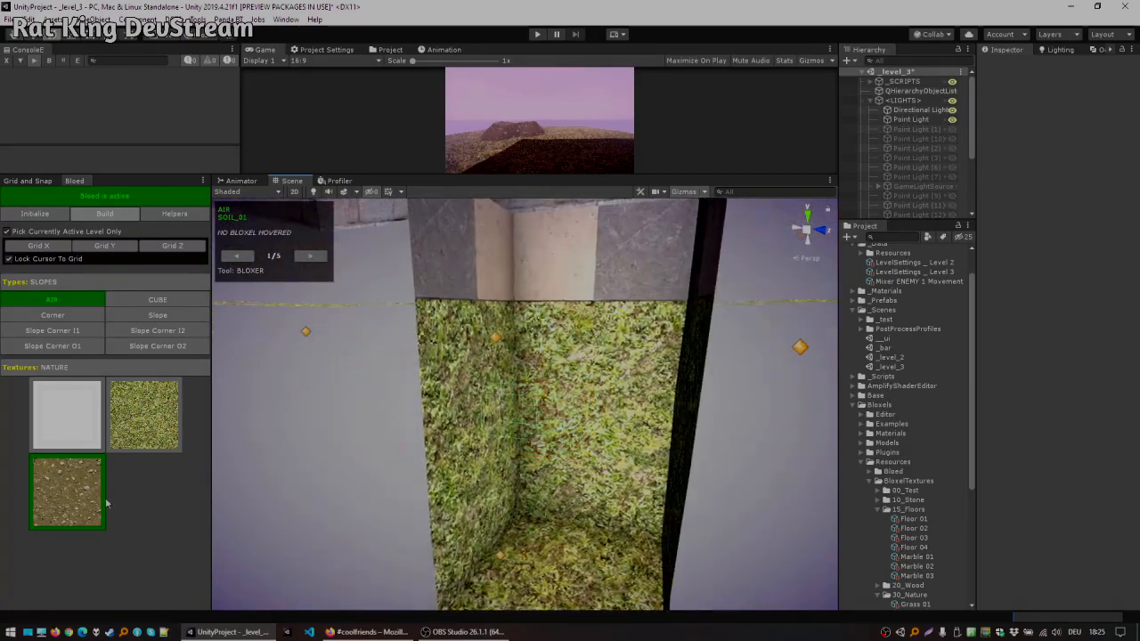
{"action": "left_click", "coordinate": [305, 258]}
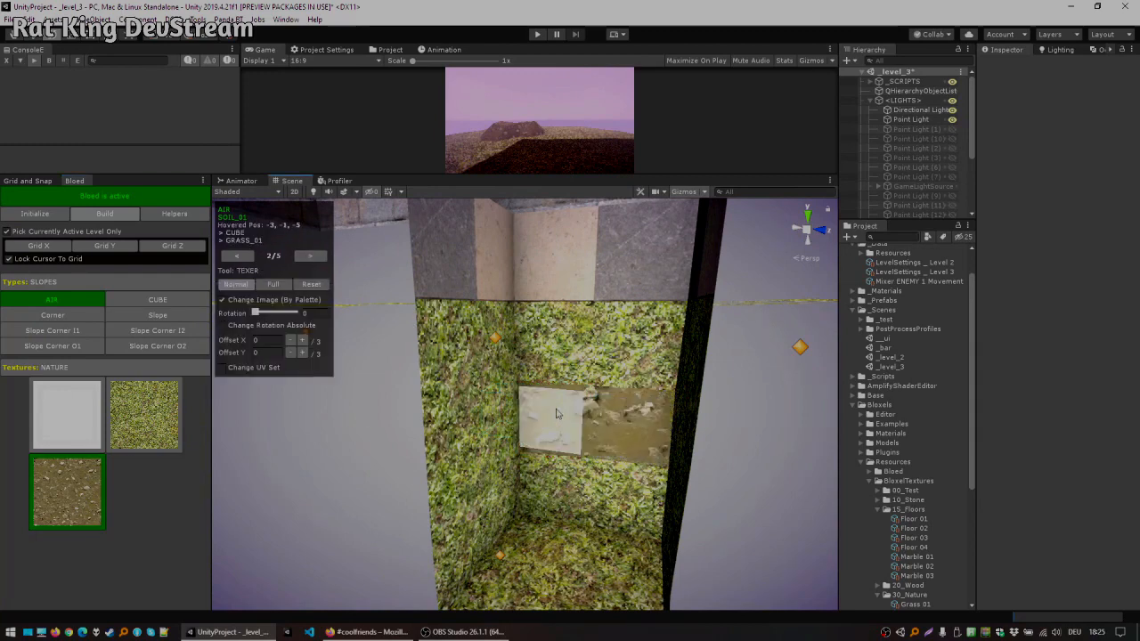
Step: Retexture the pit walls with the soil texture using the Texer tool in Full mode
{"action": "left_click", "coordinate": [297, 284]}
{"action": "mouse_move", "coordinate": [662, 461]}
{"action": "left_mouse_down"}
{"action": "mouse_move", "coordinate": [502, 436]}
{"action": "mouse_move", "coordinate": [573, 516]}
{"action": "mouse_move", "coordinate": [639, 524]}
{"action": "mouse_move", "coordinate": [509, 549]}
{"action": "mouse_move", "coordinate": [459, 370]}
{"action": "mouse_move", "coordinate": [742, 382]}
{"action": "mouse_move", "coordinate": [668, 382]}
{"action": "mouse_move", "coordinate": [611, 330]}
{"action": "mouse_move", "coordinate": [532, 330]}
{"action": "mouse_move", "coordinate": [641, 359]}
{"action": "left_mouse_up"}
{"action": "mouse_move", "coordinate": [538, 399]}
{"action": "left_mouse_down"}
{"action": "mouse_move", "coordinate": [497, 468]}
{"action": "mouse_move", "coordinate": [470, 453]}
{"action": "mouse_move", "coordinate": [530, 526]}
{"action": "mouse_move", "coordinate": [624, 499]}
{"action": "mouse_move", "coordinate": [585, 407]}
{"action": "mouse_move", "coordinate": [632, 483]}
{"action": "mouse_move", "coordinate": [712, 503]}
{"action": "mouse_move", "coordinate": [655, 446]}
{"action": "mouse_move", "coordinate": [562, 517]}
{"action": "mouse_move", "coordinate": [404, 522]}
{"action": "mouse_move", "coordinate": [522, 445]}
{"action": "mouse_move", "coordinate": [450, 473]}
{"action": "mouse_move", "coordinate": [529, 405]}
{"action": "left_mouse_up"}
{"action": "middle_click_drag", "start_coordinate": [529, 405], "coordinate": [607, 380]}
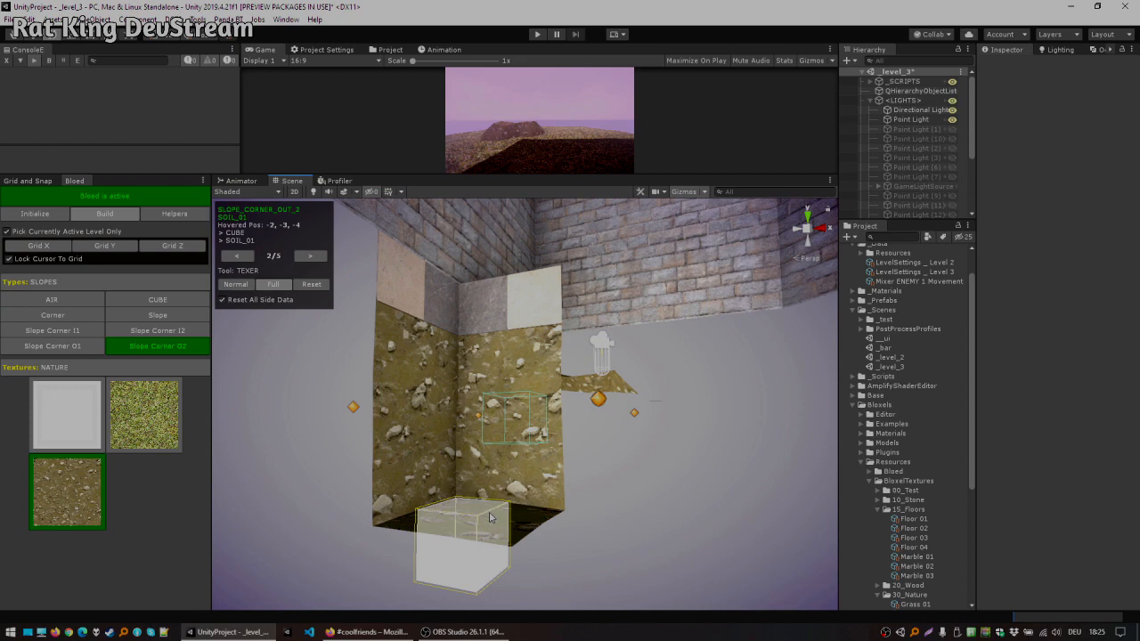
{"action": "left_click_drag", "start_coordinate": [445, 392], "coordinate": [367, 410], "text": "alt"}
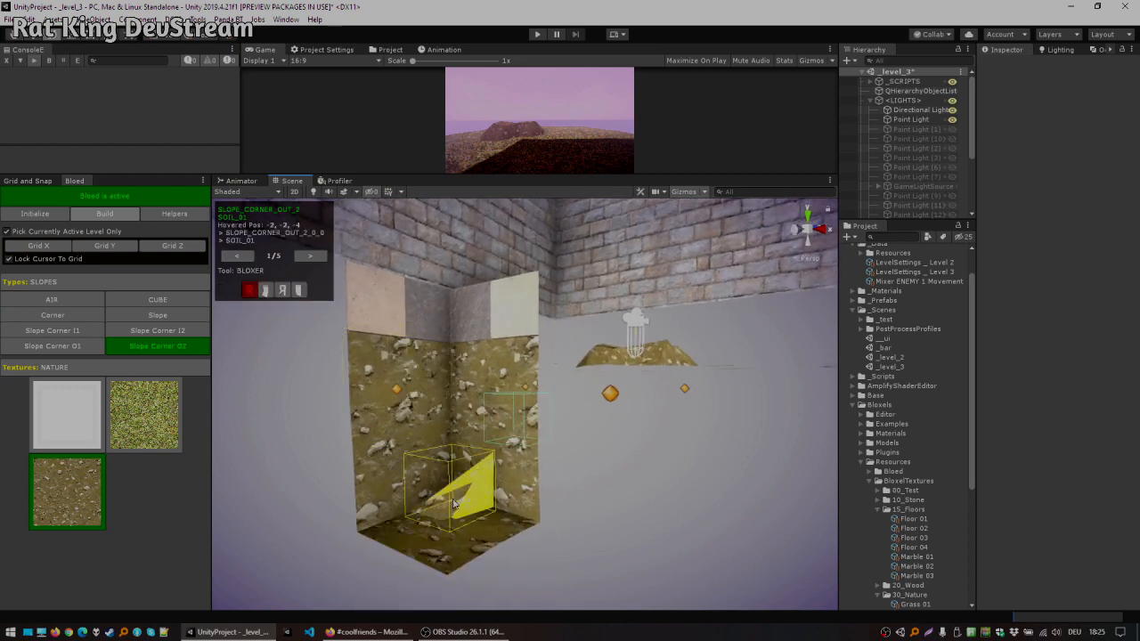
{"action": "left_click", "coordinate": [461, 532]}
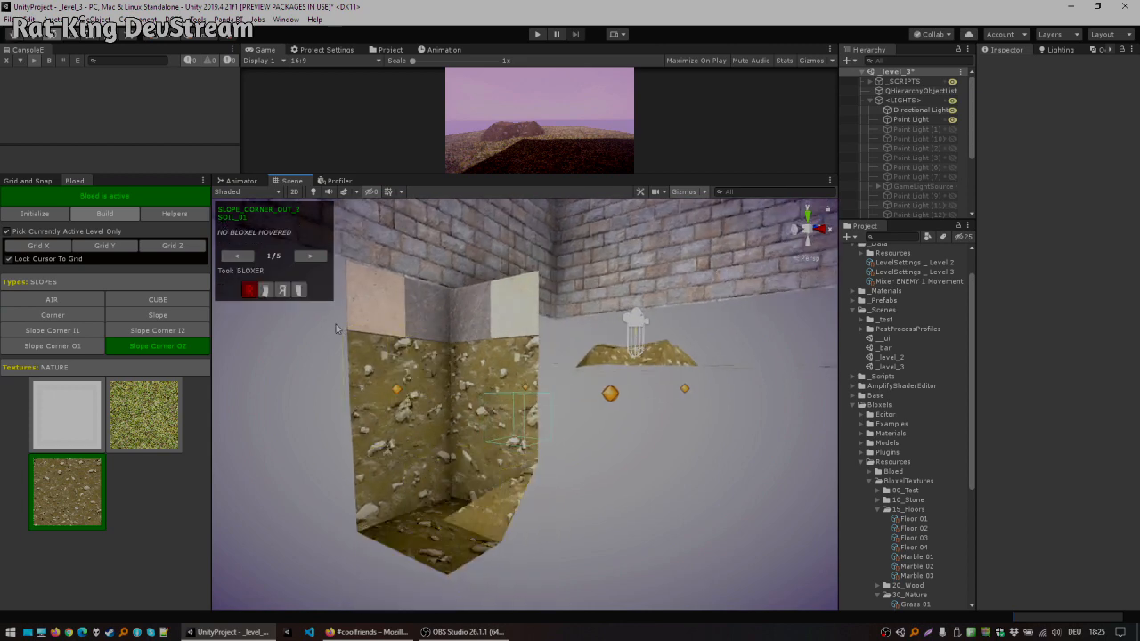
{"action": "key", "text": "ctrl+z"}
Step: Switch to the Bloxer tool with the Air type and remove blocks from the pit floor to dig deeper
{"action": "left_click", "coordinate": [237, 257]}
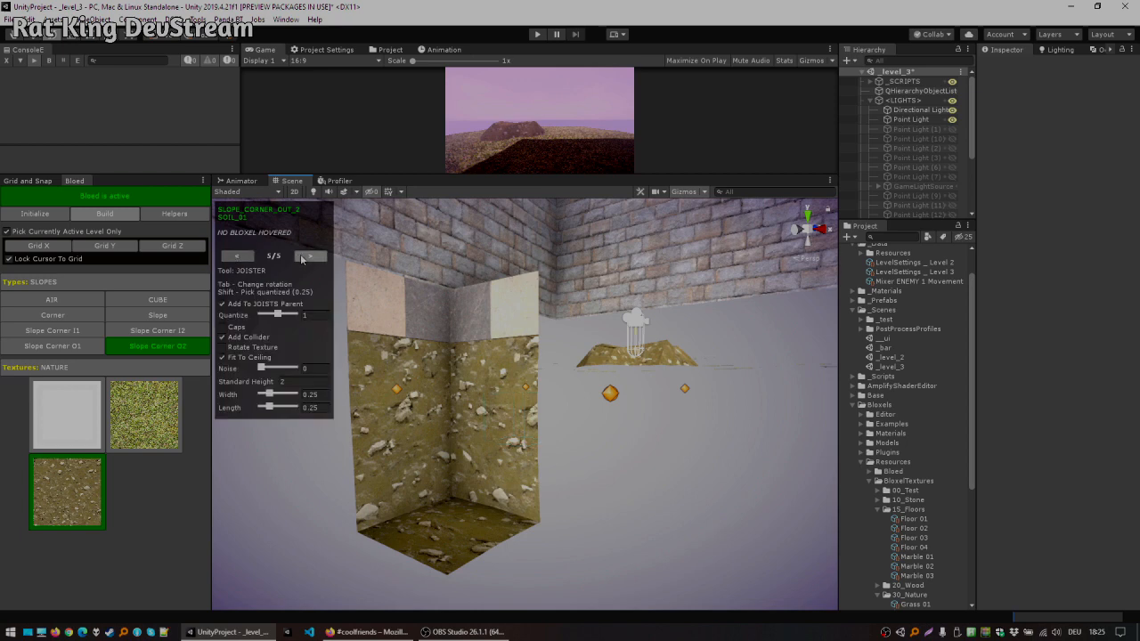
{"action": "left_click", "coordinate": [309, 256]}
{"action": "key", "text": "x"}
{"action": "left_click", "coordinate": [408, 533]}
{"action": "left_click", "coordinate": [448, 559]}
{"action": "left_click", "coordinate": [489, 532]}
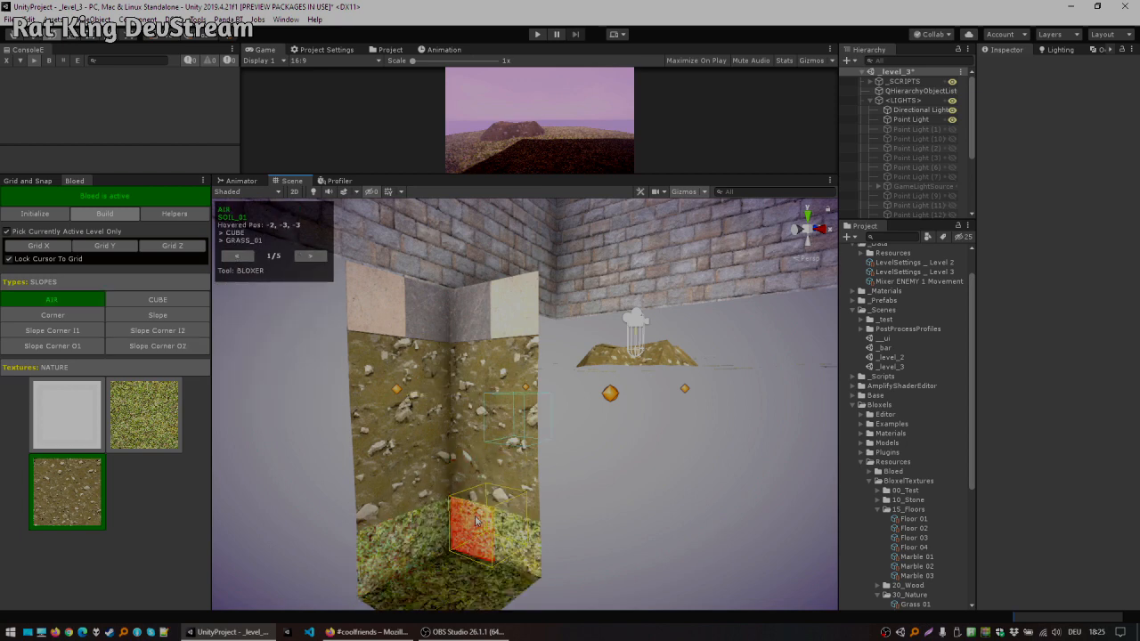
{"action": "middle_click_drag", "start_coordinate": [485, 526], "coordinate": [495, 481]}
{"action": "key", "text": "c"}
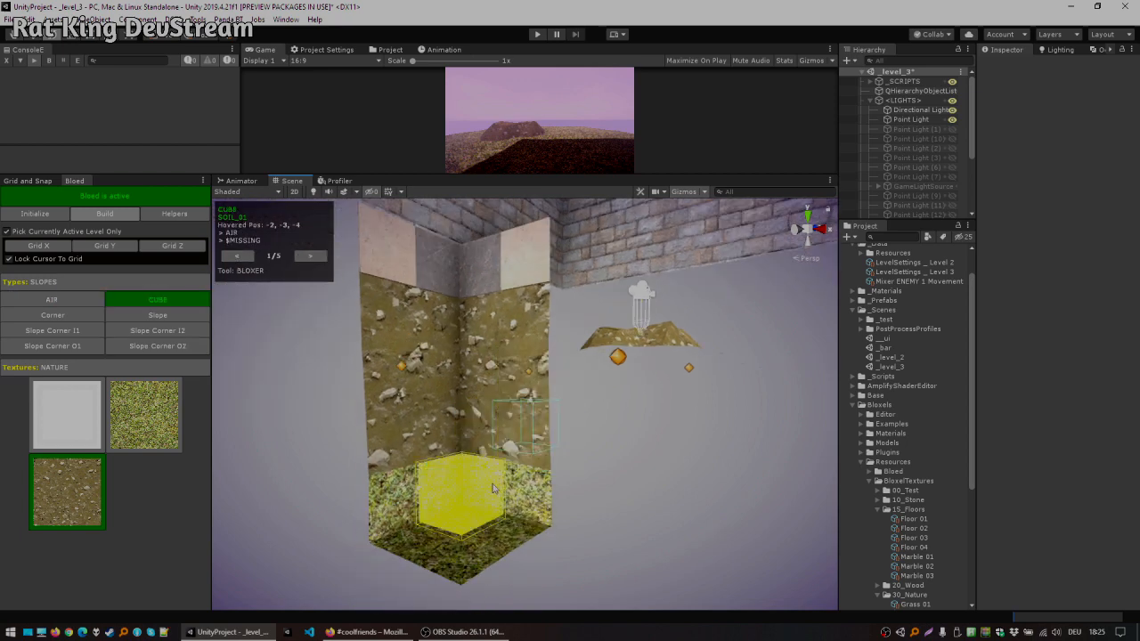
{"action": "key", "text": "x"}
{"action": "right_click_drag", "start_coordinate": [505, 483], "coordinate": [568, 460]}
Step: Switch to the Cuboider tool and carve a 3×3×3 Air cuboid into the pit wall
{"action": "left_click", "coordinate": [309, 256]}
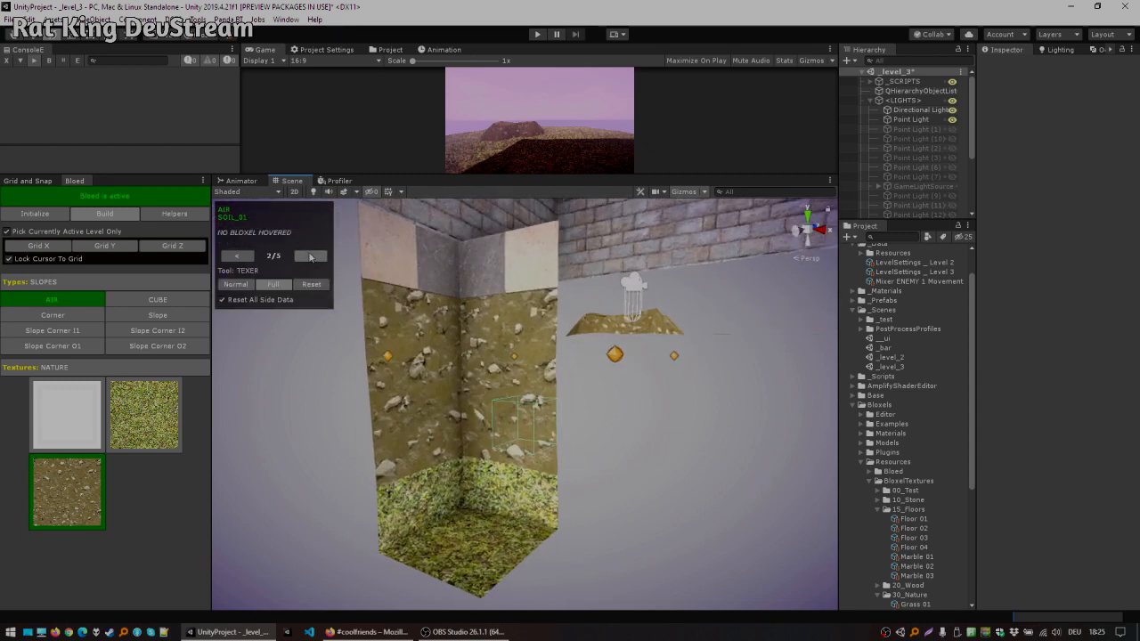
{"action": "left_click", "coordinate": [320, 258]}
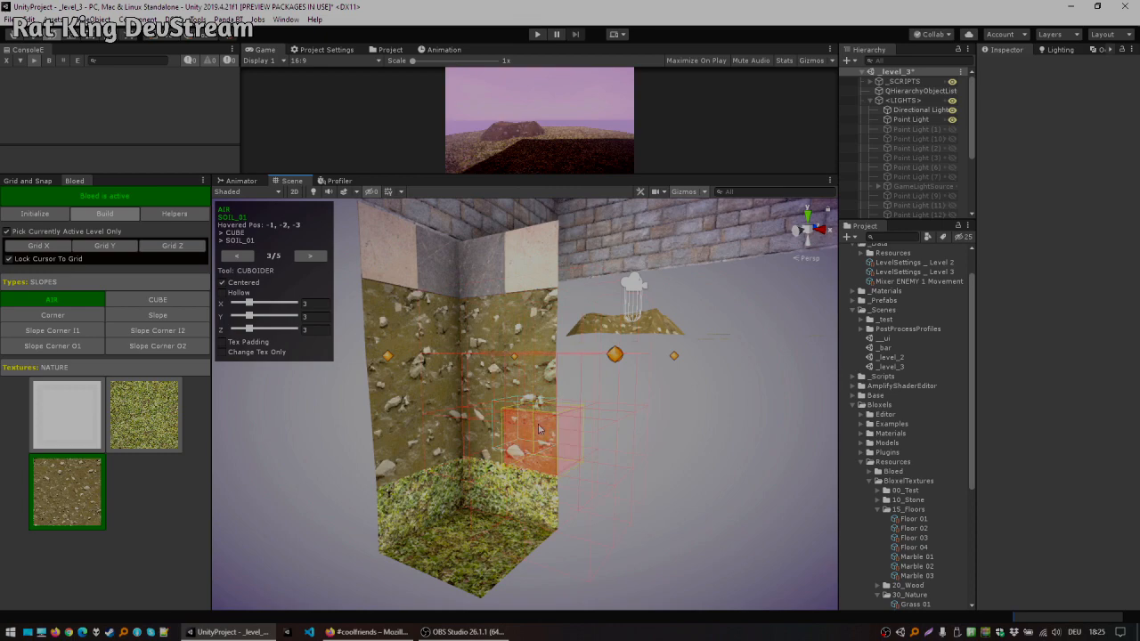
{"action": "left_click", "coordinate": [545, 457]}
{"action": "left_click_drag", "start_coordinate": [639, 420], "coordinate": [537, 408], "text": "alt"}
{"action": "left_click_drag", "start_coordinate": [621, 421], "coordinate": [497, 392], "text": "alt"}
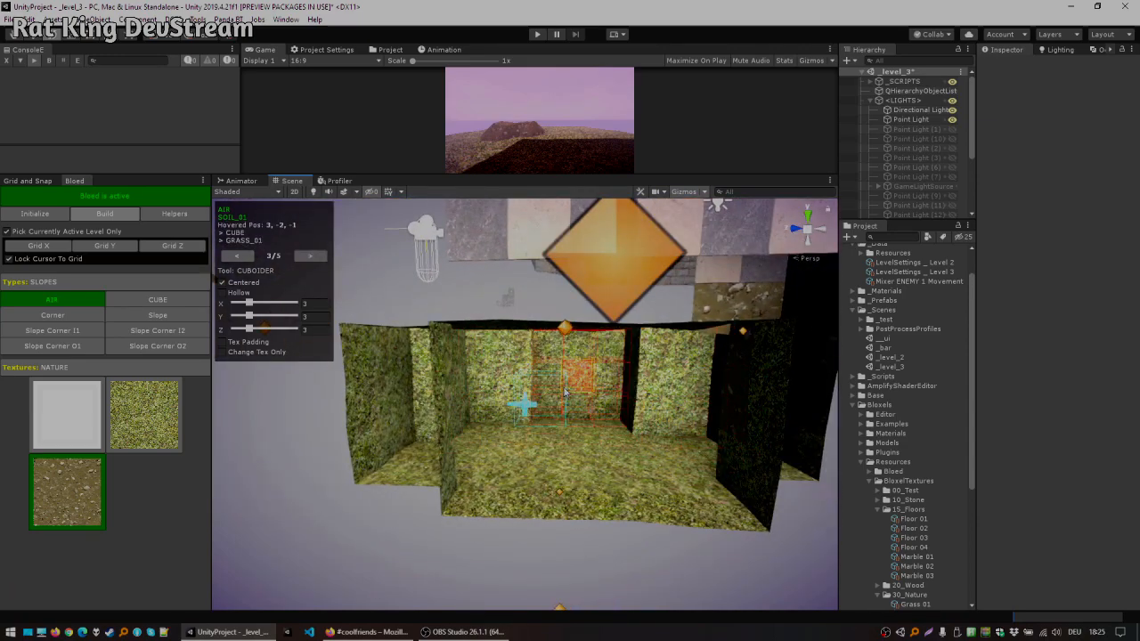
Step: Carve further cuboids into the pit, then undo the last four excavations
{"action": "left_click_drag", "start_coordinate": [473, 418], "coordinate": [686, 414], "text": "alt"}
{"action": "left_click_drag", "start_coordinate": [435, 389], "coordinate": [649, 390], "text": "alt"}
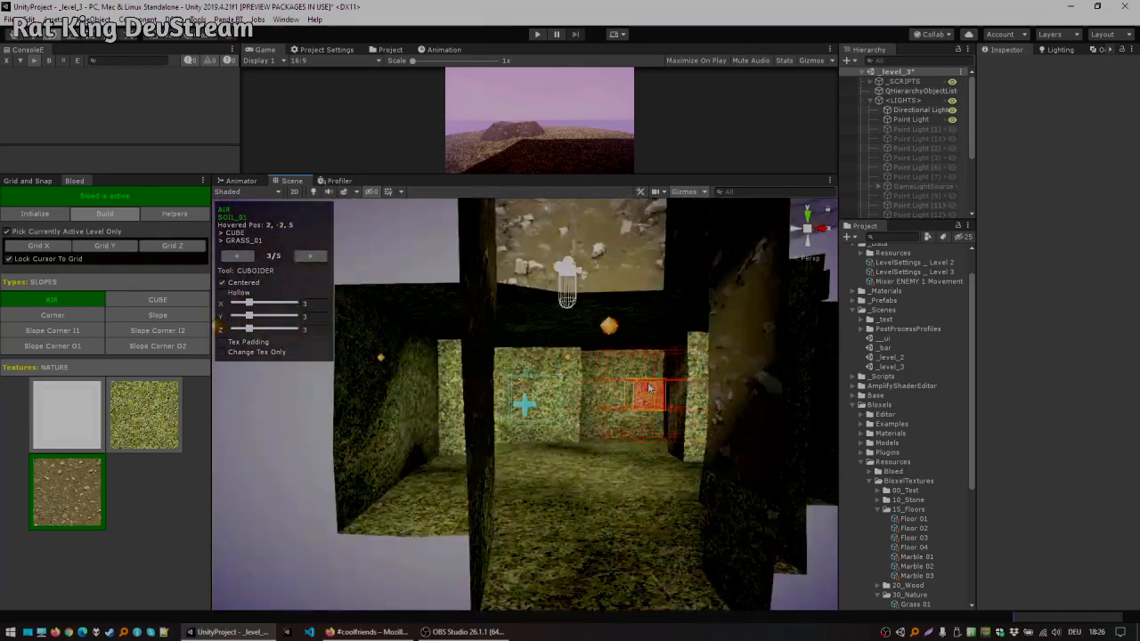
{"action": "key", "text": "ctrl+z"}
{"action": "key", "text": "ctrl+z"}
{"action": "key", "text": "ctrl+z"}
{"action": "key", "text": "ctrl+z"}
{"action": "key", "text": "ctrl+z"}
{"action": "key", "text": "ctrl+z"}
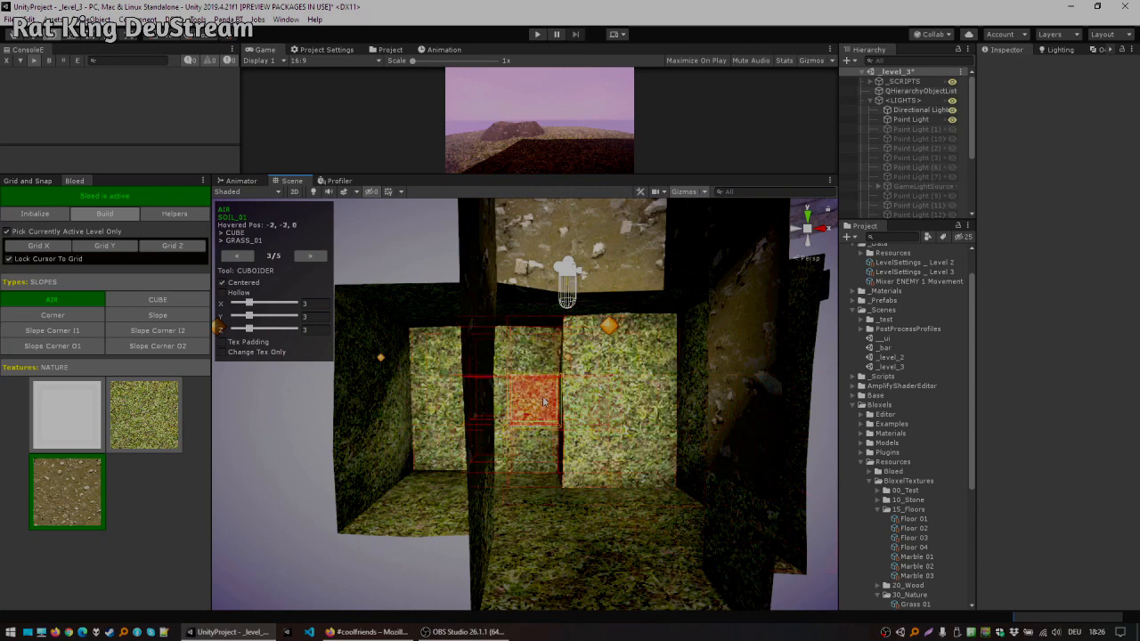
{"action": "key", "text": "ctrl+z"}
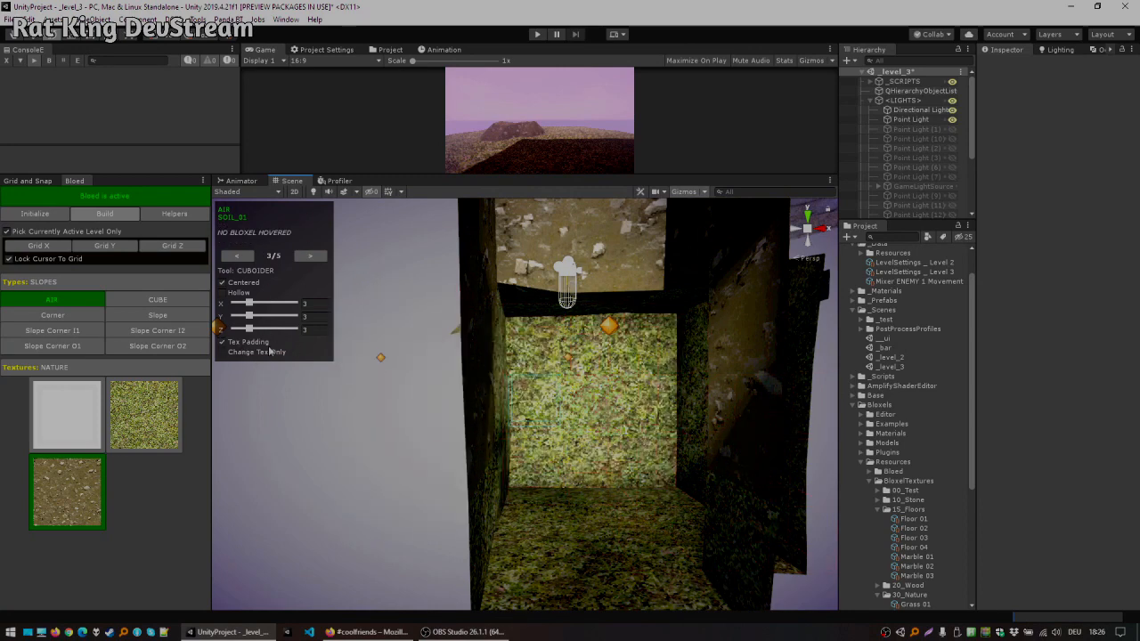
Step: Select the soil texture and carve Air cuboids to hollow out a cave beneath the tower
{"action": "scroll", "coordinate": [132, 416], "scroll_direction": "down", "scroll_amount": 2, "text": "ctrl"}
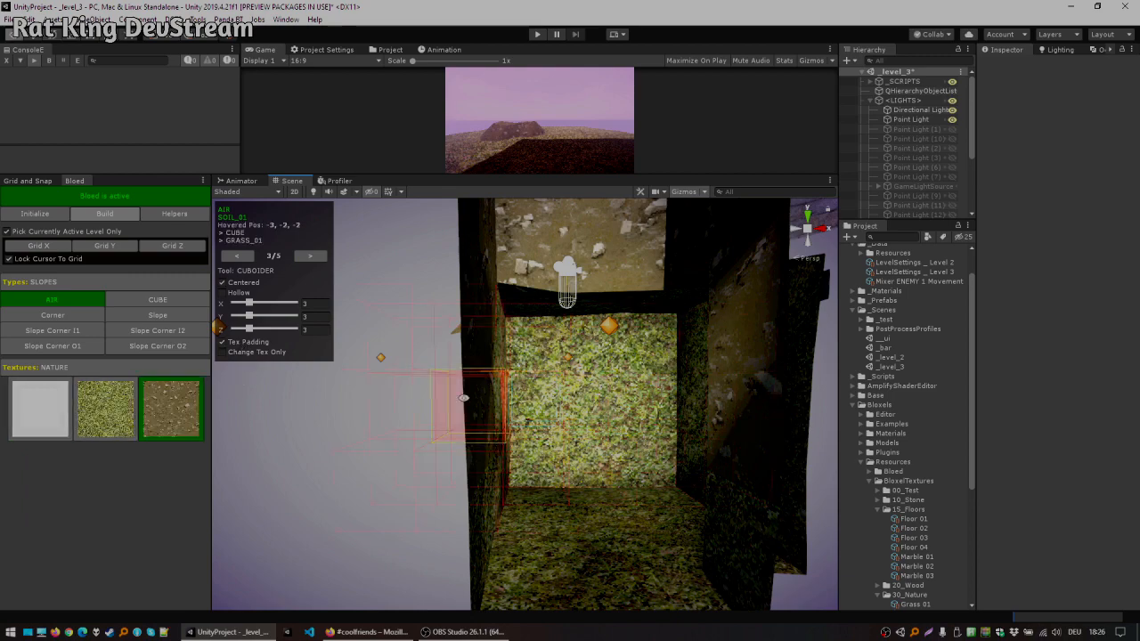
{"action": "left_click_drag", "start_coordinate": [463, 398], "coordinate": [554, 404], "text": "alt"}
{"action": "scroll", "coordinate": [557, 404], "scroll_direction": "up", "scroll_amount": 1}
{"action": "left_click", "coordinate": [568, 403]}
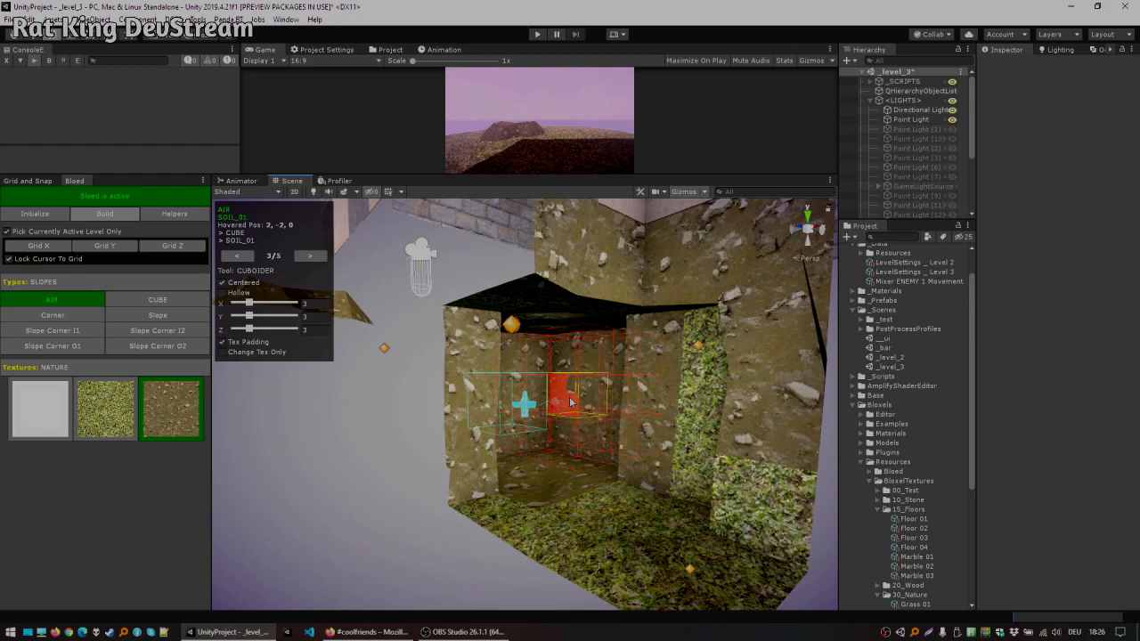
{"action": "left_click", "coordinate": [473, 413]}
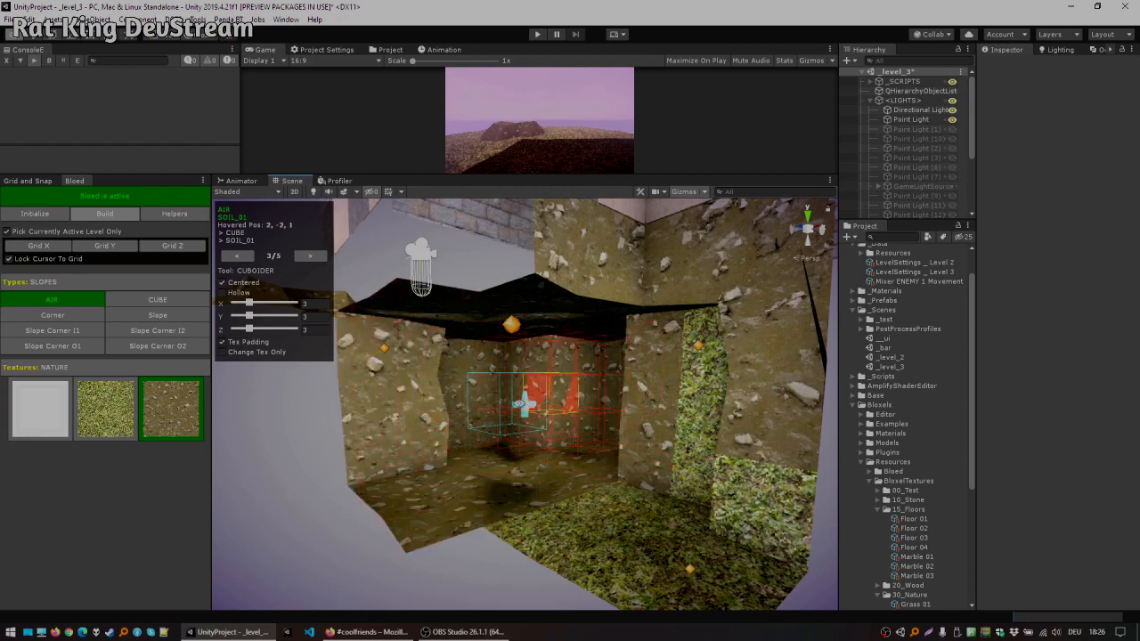
{"action": "left_click_drag", "start_coordinate": [550, 402], "coordinate": [588, 403], "text": "alt"}
{"action": "left_click", "coordinate": [653, 397]}
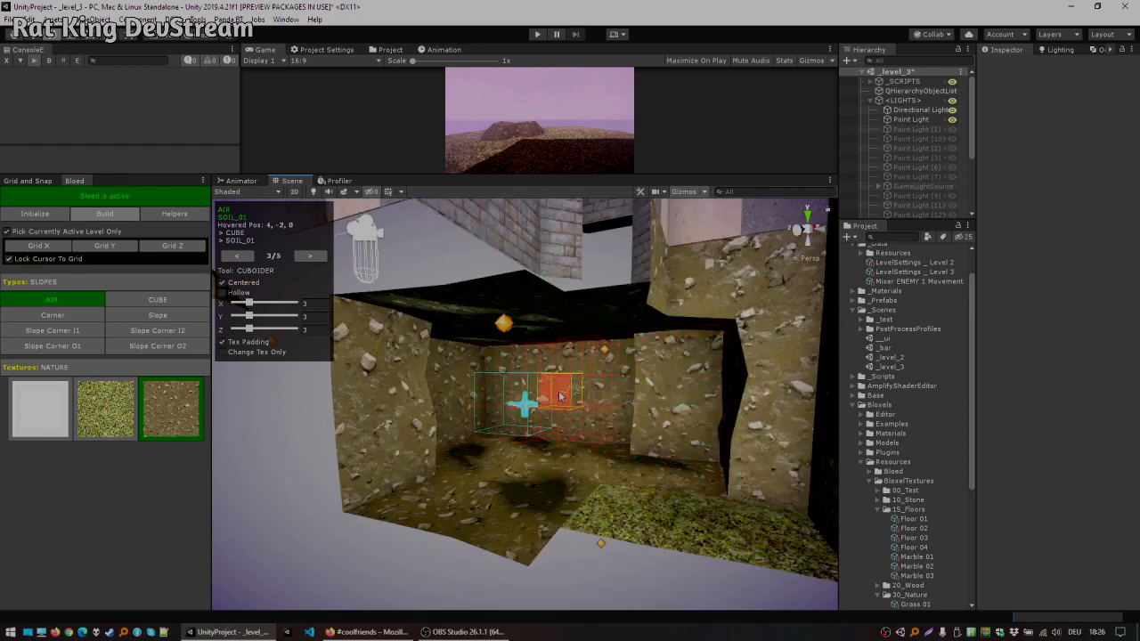
{"action": "left_click", "coordinate": [562, 397]}
Step: Inspect the excavated cave from several angles
{"action": "left_click_drag", "start_coordinate": [537, 390], "coordinate": [290, 387], "text": "alt"}
{"action": "scroll", "coordinate": [570, 392], "scroll_direction": "up", "scroll_amount": 3}
{"action": "left_click_drag", "start_coordinate": [557, 367], "coordinate": [634, 376], "text": "alt"}
{"action": "scroll", "coordinate": [632, 379], "scroll_direction": "down", "scroll_amount": 6}
{"action": "left_click_drag", "start_coordinate": [539, 390], "coordinate": [588, 369], "text": "alt"}
{"action": "left_click_drag", "start_coordinate": [708, 390], "coordinate": [427, 387], "text": "alt"}
{"action": "left_click_drag", "start_coordinate": [525, 387], "coordinate": [605, 384], "text": "alt"}
{"action": "left_click_drag", "start_coordinate": [465, 406], "coordinate": [529, 430], "text": "alt"}
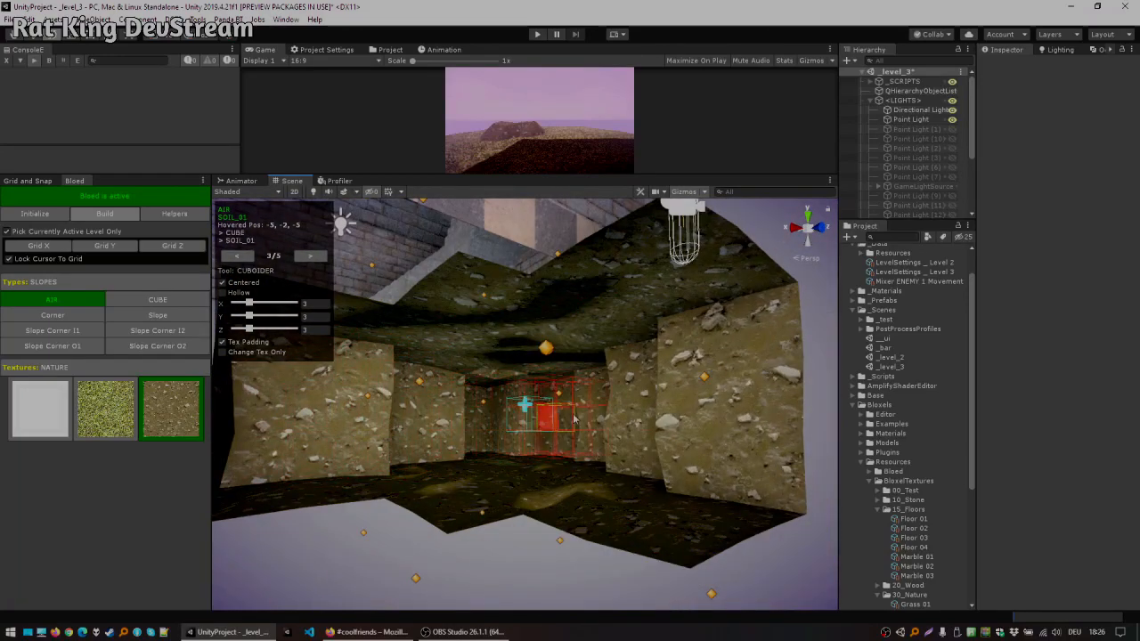
{"action": "left_click_drag", "start_coordinate": [579, 420], "coordinate": [565, 356], "text": "alt"}
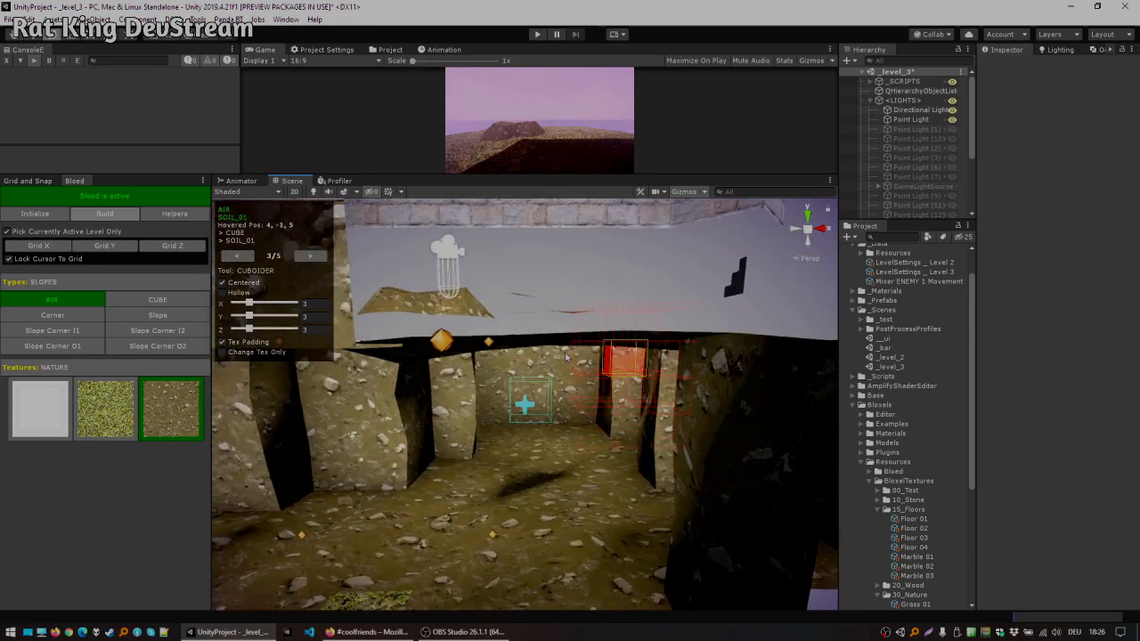
Step: Select the Brick block type from the Standard set with the Bloxer tool
{"action": "left_click", "coordinate": [65, 280]}
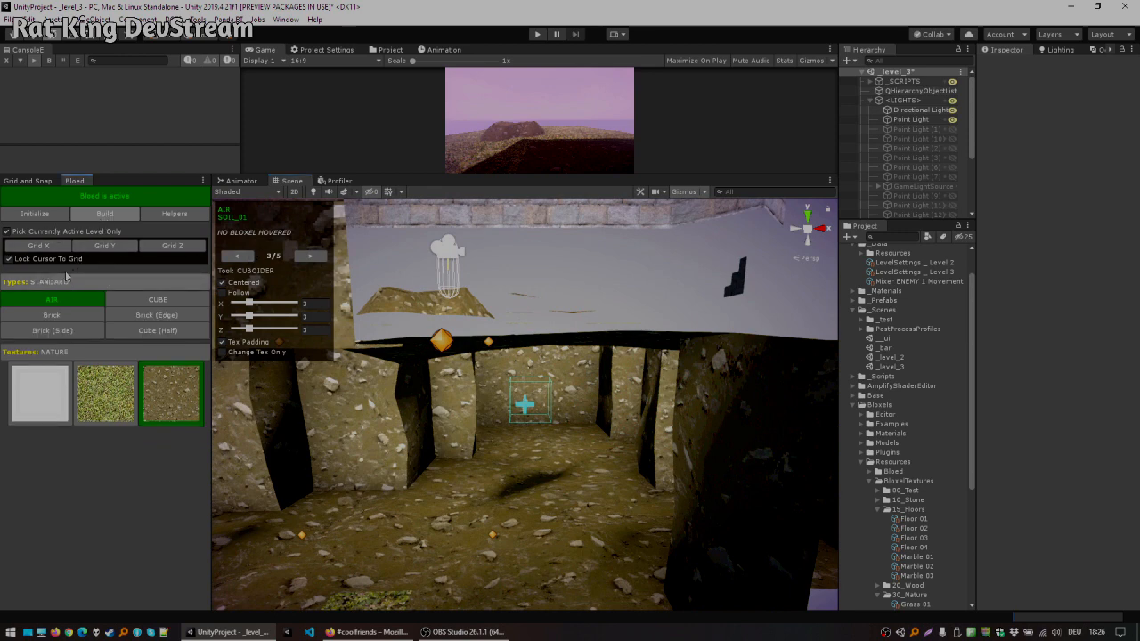
{"action": "left_click", "coordinate": [84, 316]}
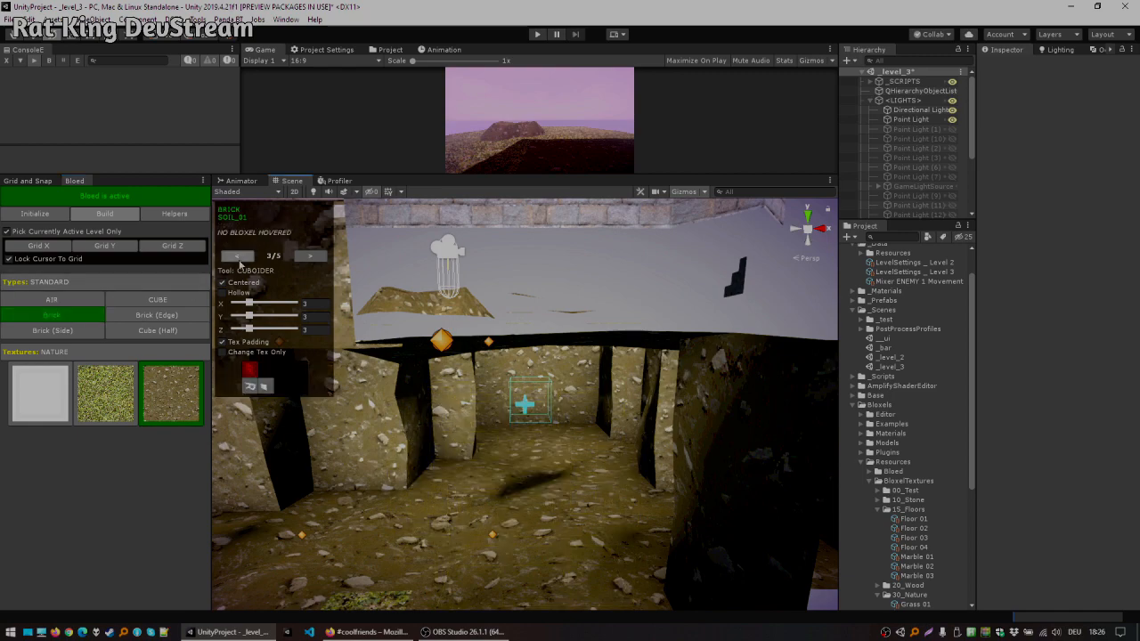
{"action": "left_click", "coordinate": [236, 257]}
{"action": "left_click", "coordinate": [236, 257]}
{"action": "left_click_drag", "start_coordinate": [540, 474], "coordinate": [640, 283], "text": "alt"}
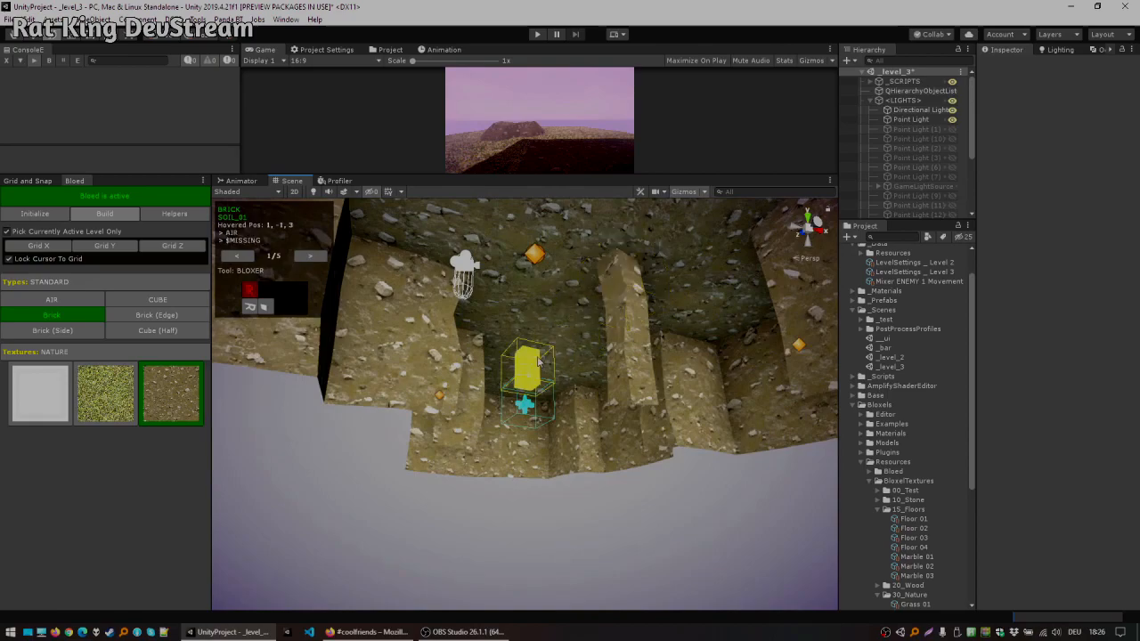
{"action": "middle_click_drag", "start_coordinate": [538, 362], "coordinate": [489, 370]}
{"action": "scroll", "coordinate": [490, 374], "scroll_direction": "down", "scroll_amount": 3}
{"action": "left_click_drag", "start_coordinate": [490, 383], "coordinate": [525, 499], "text": "alt"}
{"action": "middle_click_drag", "start_coordinate": [544, 445], "coordinate": [514, 336]}
{"action": "left_click_drag", "start_coordinate": [514, 335], "coordinate": [494, 418], "text": "alt"}
Step: Toggle the scene view lighting off and back on to check the cave
{"action": "left_click", "coordinate": [313, 192]}
{"action": "left_click_drag", "start_coordinate": [506, 308], "coordinate": [487, 294], "text": "alt"}
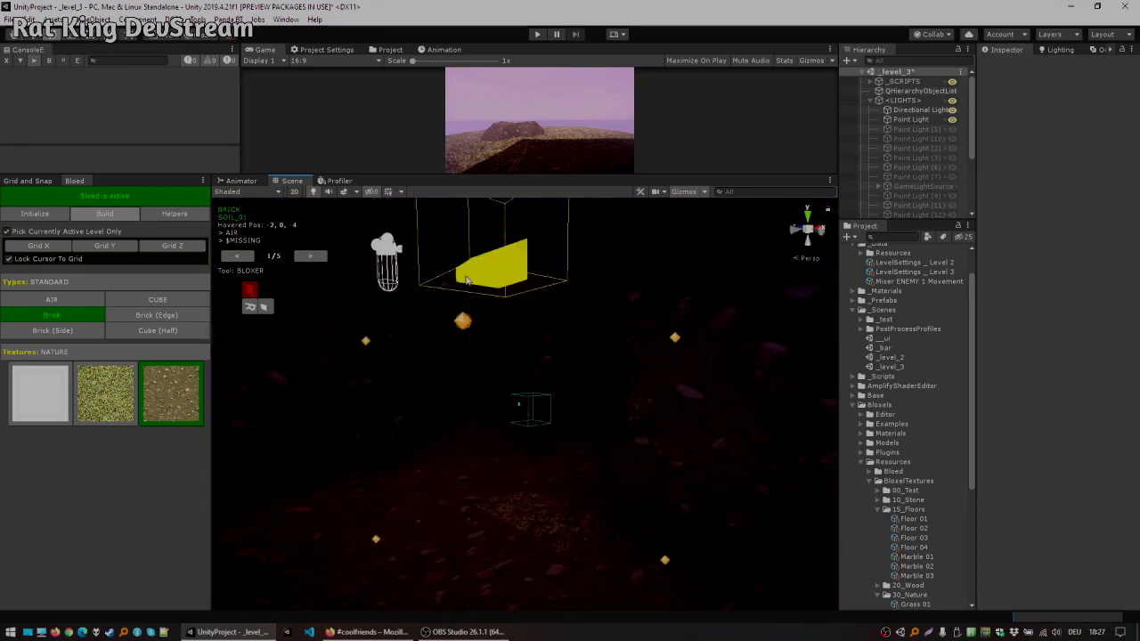
{"action": "left_click", "coordinate": [312, 193]}
{"action": "right_click_drag", "start_coordinate": [478, 313], "coordinate": [482, 356]}
{"action": "scroll", "coordinate": [405, 473], "scroll_direction": "up", "scroll_amount": 2, "text": "shift"}
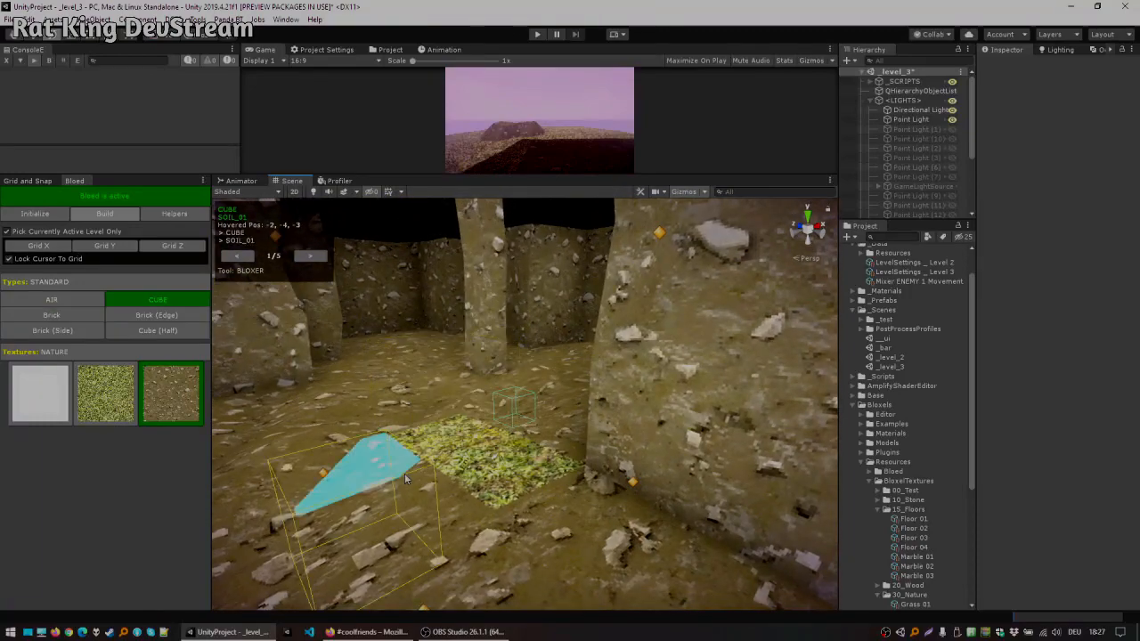
Step: Remove blocks from the cave floor with the Air type
{"action": "left_click", "coordinate": [482, 455]}
{"action": "scroll", "coordinate": [483, 432], "scroll_direction": "down", "scroll_amount": 1, "text": "shift"}
{"action": "left_click", "coordinate": [482, 444]}
{"action": "right_click_drag", "start_coordinate": [528, 427], "coordinate": [570, 444]}
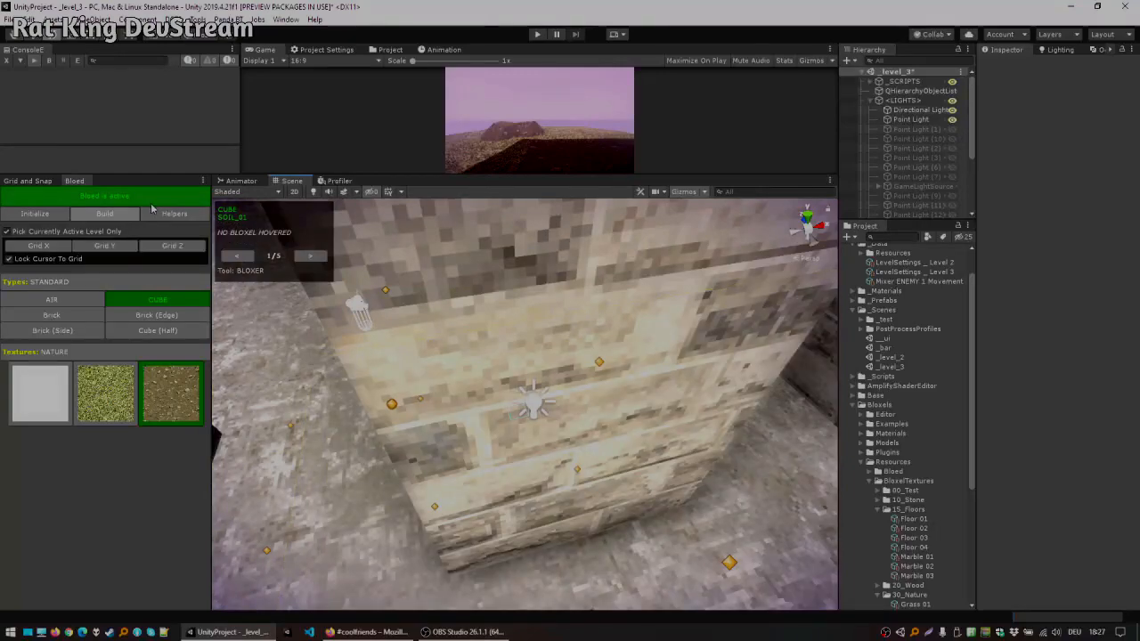
Step: Deactivate Bloed, select a point light near the tower and duplicate it
{"action": "left_click", "coordinate": [153, 201]}
{"action": "left_click", "coordinate": [542, 410]}
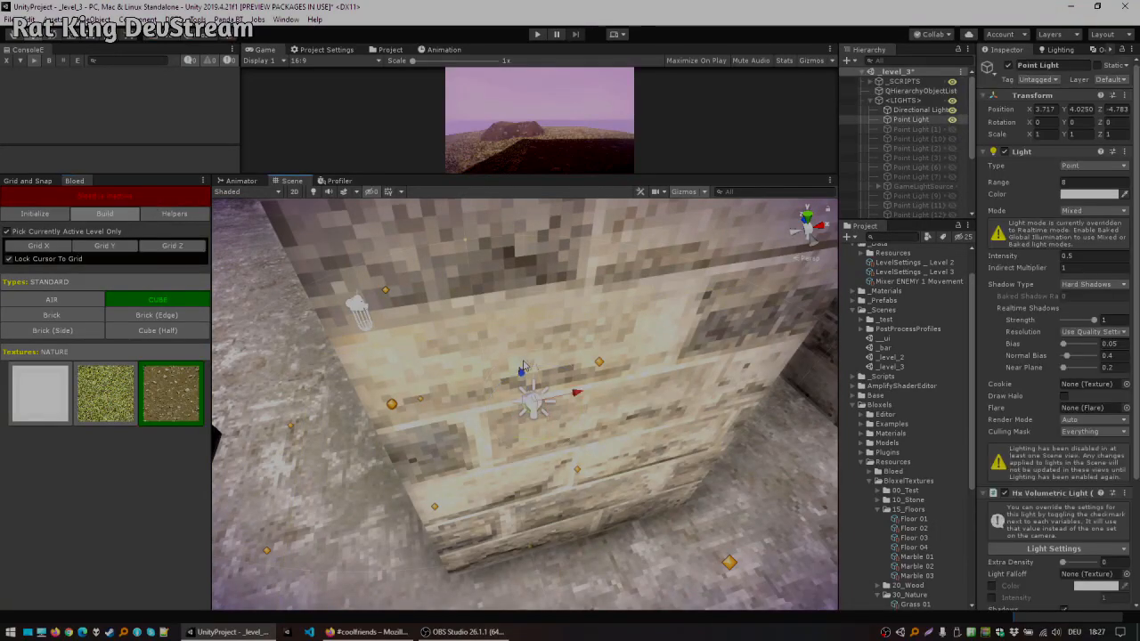
{"action": "left_click_drag", "start_coordinate": [411, 407], "coordinate": [602, 327], "text": "alt"}
{"action": "scroll", "coordinate": [602, 327], "scroll_direction": "up", "scroll_amount": 8}
{"action": "right_click_drag", "start_coordinate": [552, 374], "coordinate": [720, 381]}
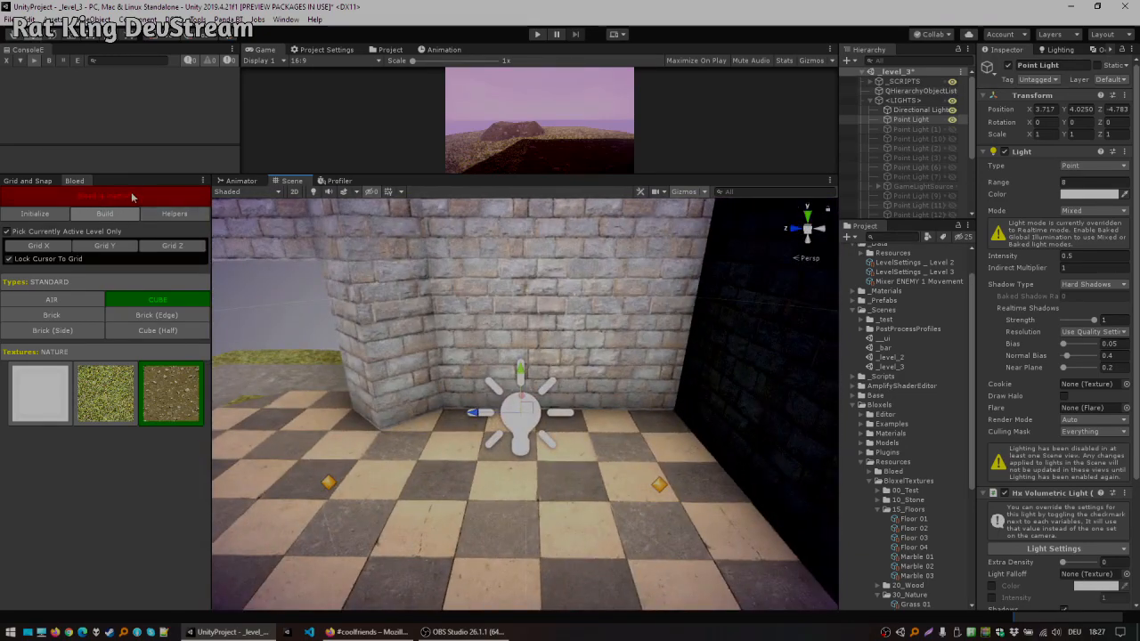
{"action": "left_click_drag", "start_coordinate": [485, 357], "coordinate": [762, 346], "text": "alt"}
{"action": "key", "text": "ctrl+d"}
Step: Move the duplicated point light down into the cave
{"action": "left_click_drag", "start_coordinate": [555, 388], "coordinate": [574, 527]}
{"action": "key", "text": "s"}
{"action": "right_click_drag", "start_coordinate": [573, 528], "coordinate": [398, 433]}
{"action": "key", "text": "d"}
{"action": "key", "text": "f"}
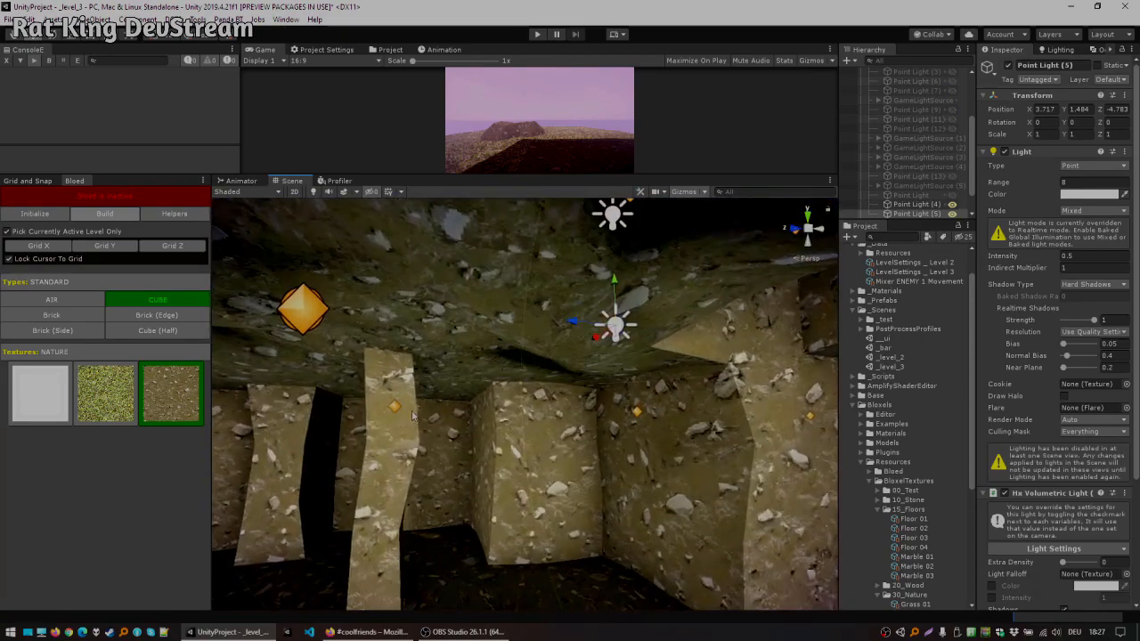
{"action": "left_click_drag", "start_coordinate": [609, 414], "coordinate": [608, 436]}
{"action": "left_click_drag", "start_coordinate": [609, 435], "coordinate": [499, 422], "text": "alt"}
{"action": "key", "text": "f"}
{"action": "scroll", "coordinate": [510, 445], "scroll_direction": "up", "scroll_amount": 5}
{"action": "scroll", "coordinate": [514, 445], "scroll_direction": "up", "scroll_amount": 3}
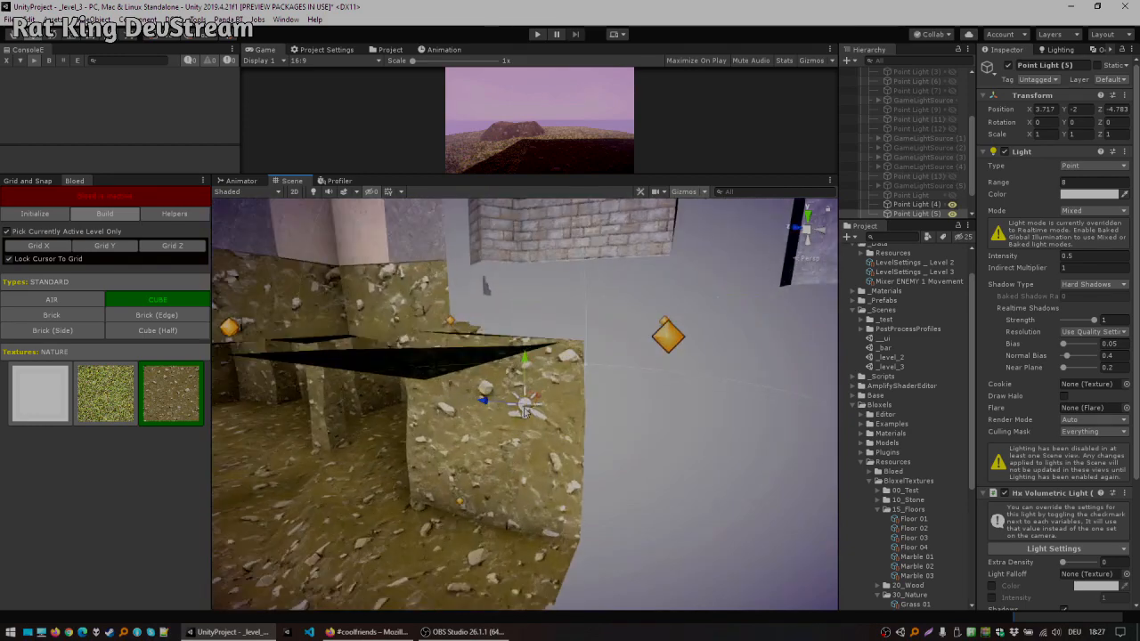
{"action": "left_click_drag", "start_coordinate": [437, 444], "coordinate": [356, 357]}
{"action": "key", "text": "f"}
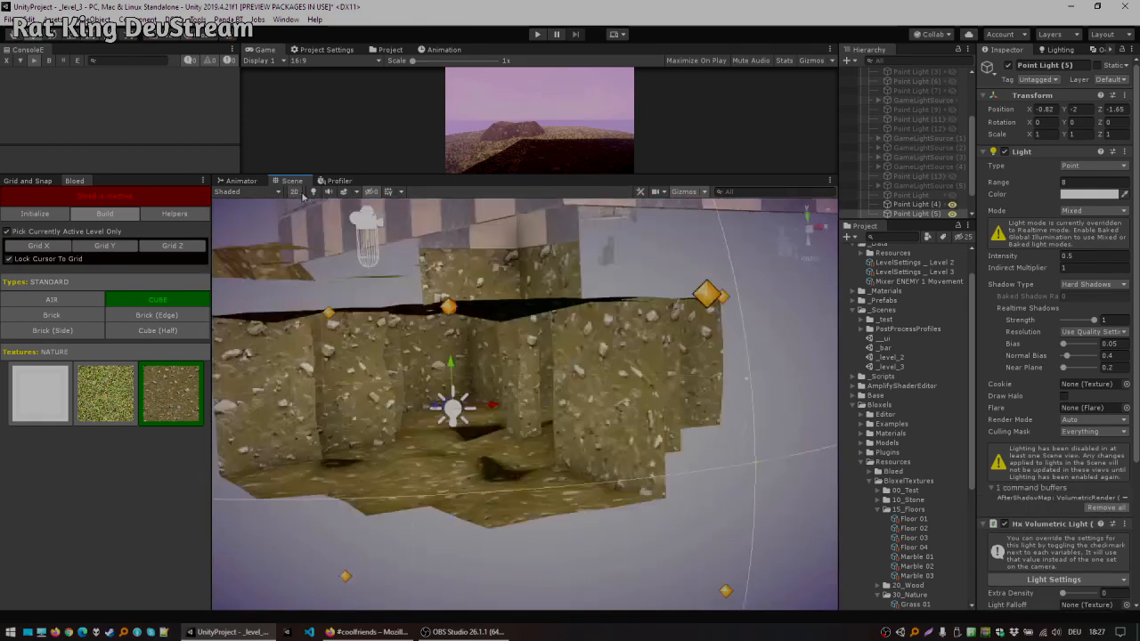
Step: Turn on scene lighting, set the duplicated light's colour to 7CA4CF and reposition it in the cave
{"action": "left_click", "coordinate": [313, 191]}
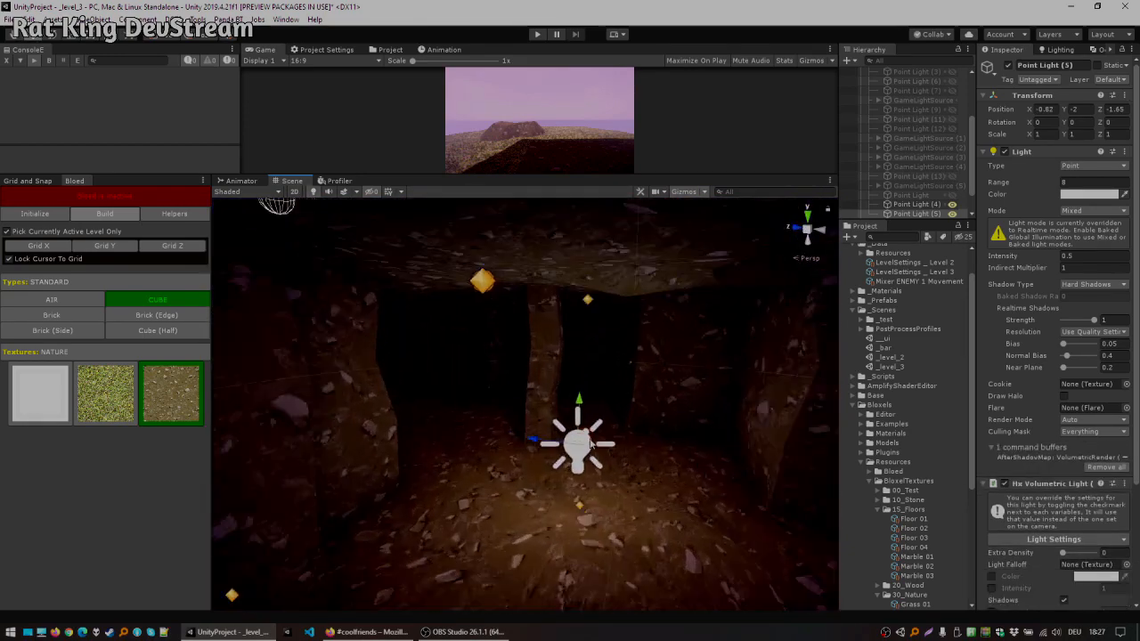
{"action": "left_click", "coordinate": [1076, 194]}
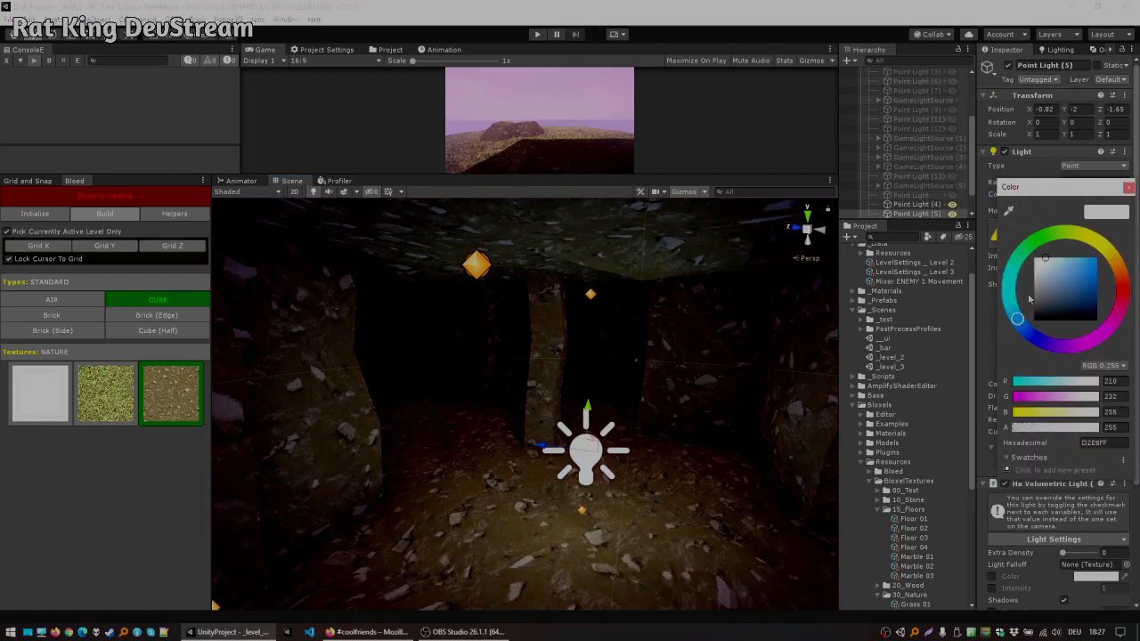
{"action": "left_click_drag", "start_coordinate": [1054, 273], "coordinate": [1060, 281]}
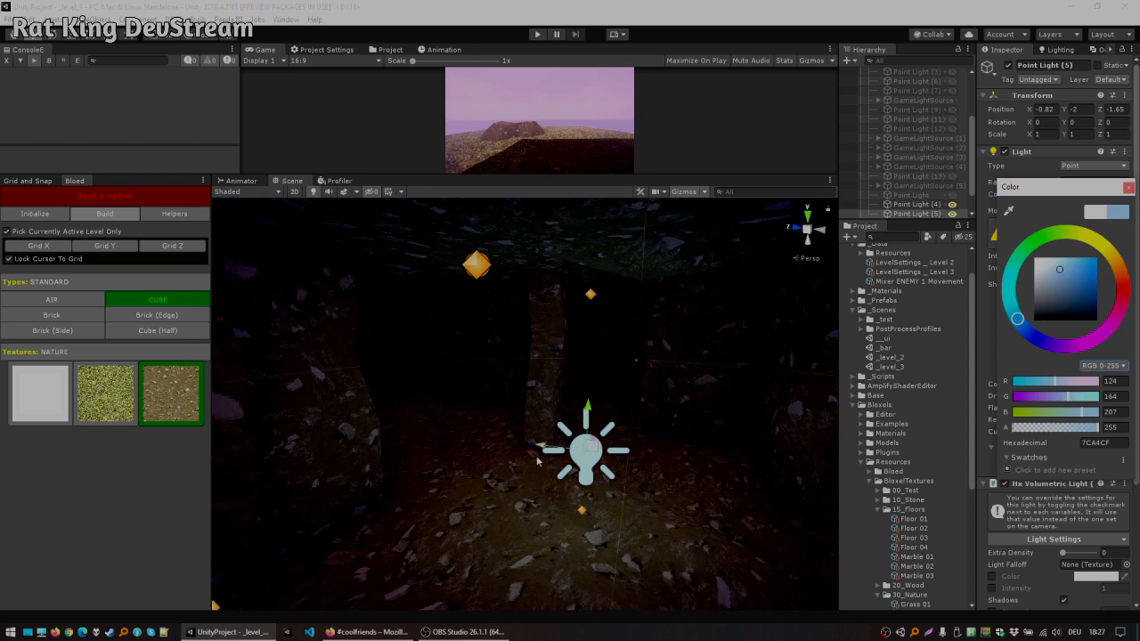
{"action": "left_click", "coordinate": [589, 456]}
{"action": "left_click_drag", "start_coordinate": [597, 459], "coordinate": [455, 412]}
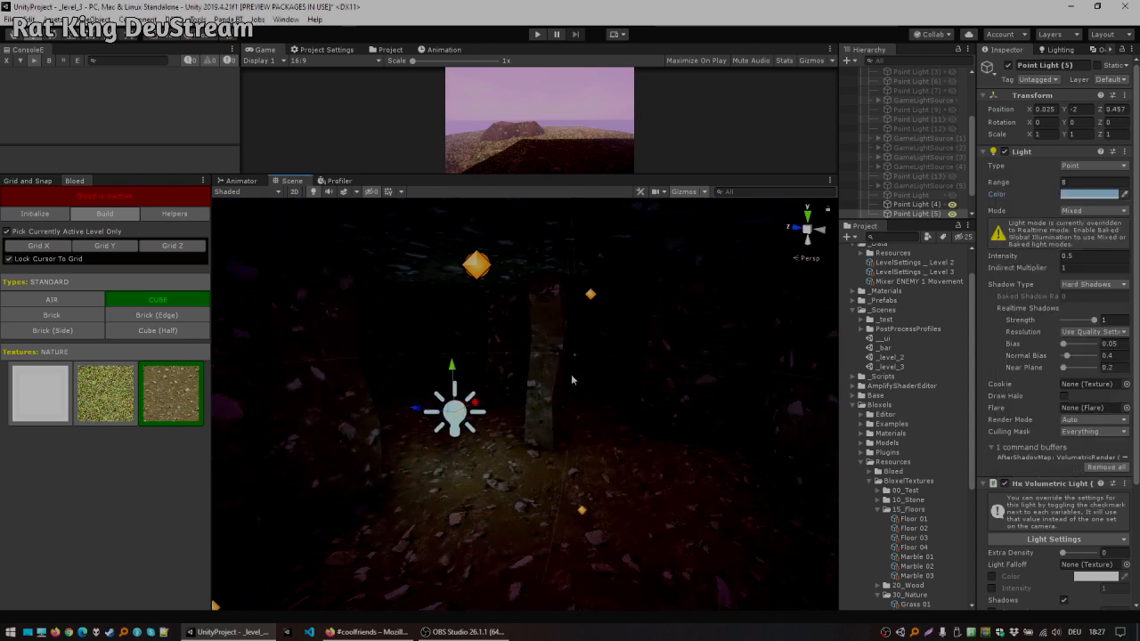
Step: Reactivate Bloed for further level editing
{"action": "middle_click_drag", "start_coordinate": [573, 380], "coordinate": [186, 224]}
{"action": "left_click", "coordinate": [143, 200]}
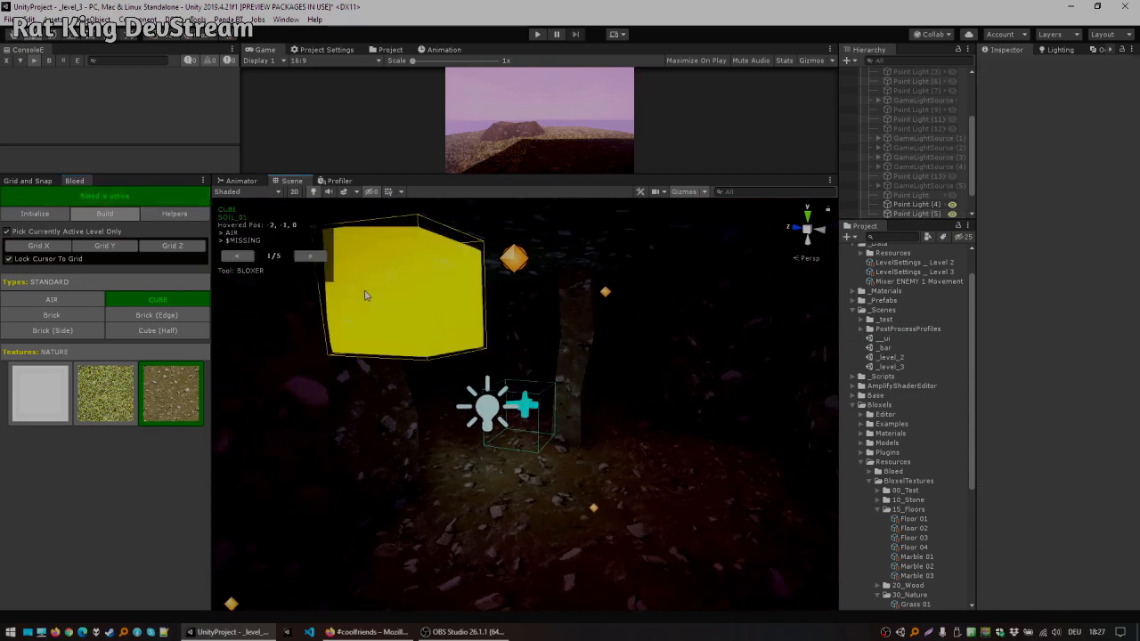
{"action": "middle_click_drag", "start_coordinate": [611, 376], "coordinate": [656, 504]}
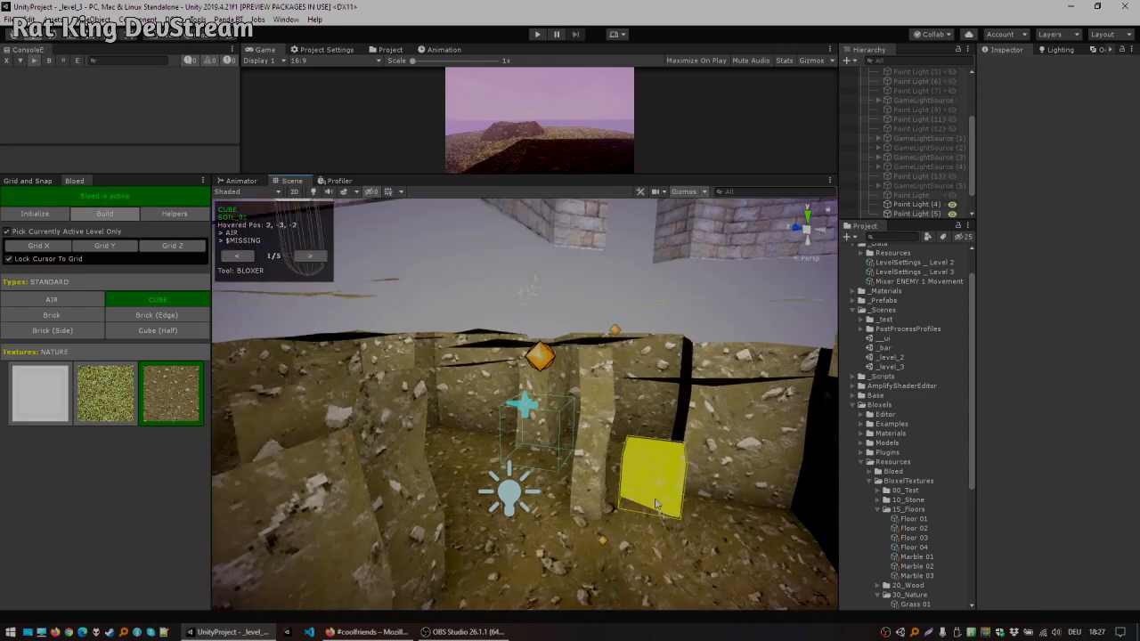
Step: Inspect the soil mound and the cave beneath it from several angles, including from below the level
{"action": "scroll", "coordinate": [420, 428], "scroll_direction": "down", "scroll_amount": 4}
{"action": "left_click_drag", "start_coordinate": [419, 428], "coordinate": [577, 430], "text": "alt"}
{"action": "middle_click_drag", "start_coordinate": [464, 412], "coordinate": [567, 382]}
{"action": "scroll", "coordinate": [564, 380], "scroll_direction": "down", "scroll_amount": 3}
{"action": "left_click_drag", "start_coordinate": [550, 412], "coordinate": [596, 443], "text": "alt"}
{"action": "key", "text": "a"}
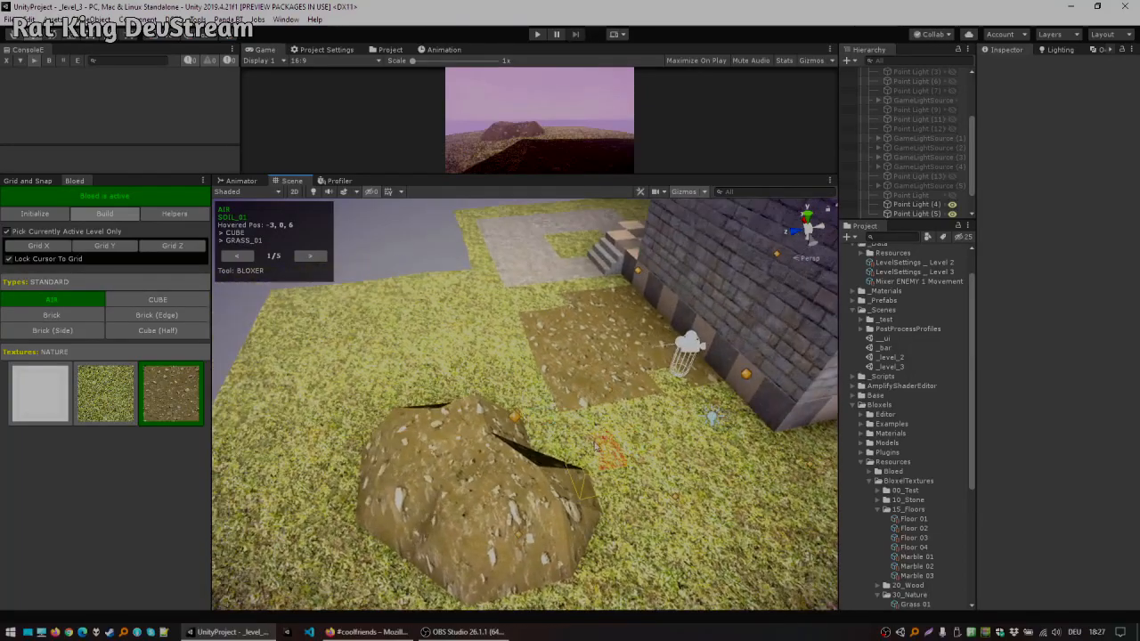
{"action": "left_click", "coordinate": [498, 514]}
{"action": "left_click_drag", "start_coordinate": [517, 465], "coordinate": [567, 332], "text": "alt"}
{"action": "left_click_drag", "start_coordinate": [533, 410], "coordinate": [621, 434], "text": "alt"}
{"action": "left_click_drag", "start_coordinate": [545, 428], "coordinate": [598, 418], "text": "alt"}
{"action": "left_click_drag", "start_coordinate": [640, 373], "coordinate": [613, 355], "text": "alt"}
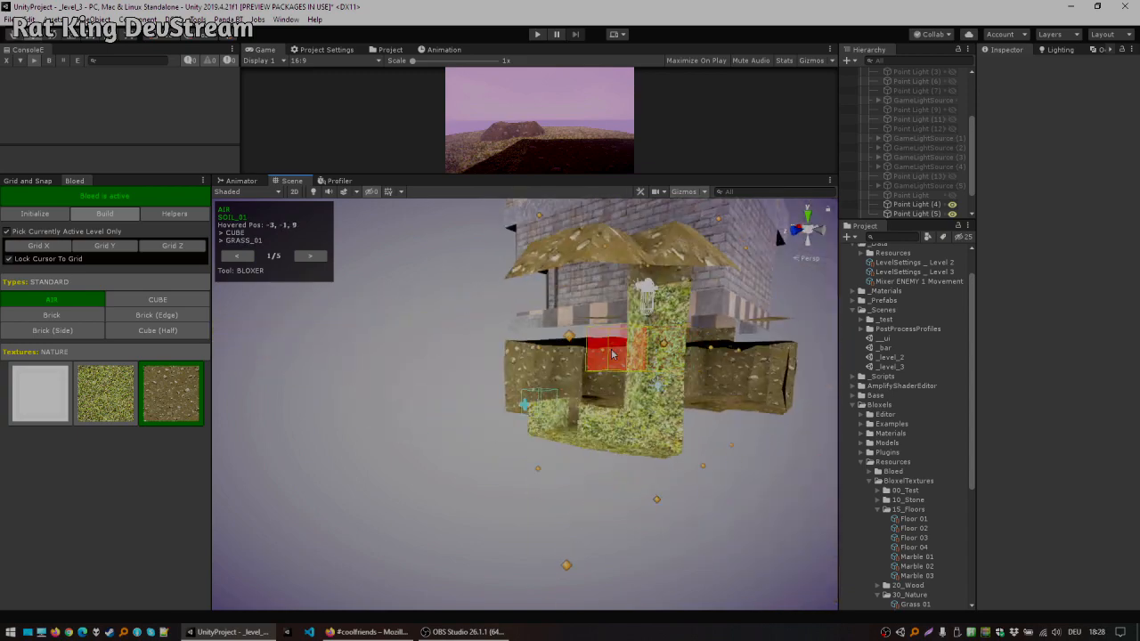
Step: Try the Cuboider tool with a centred 3×3×3 size on the cave's soil, then return to the Bloxer tool
{"action": "left_click", "coordinate": [310, 256]}
{"action": "left_click", "coordinate": [312, 257]}
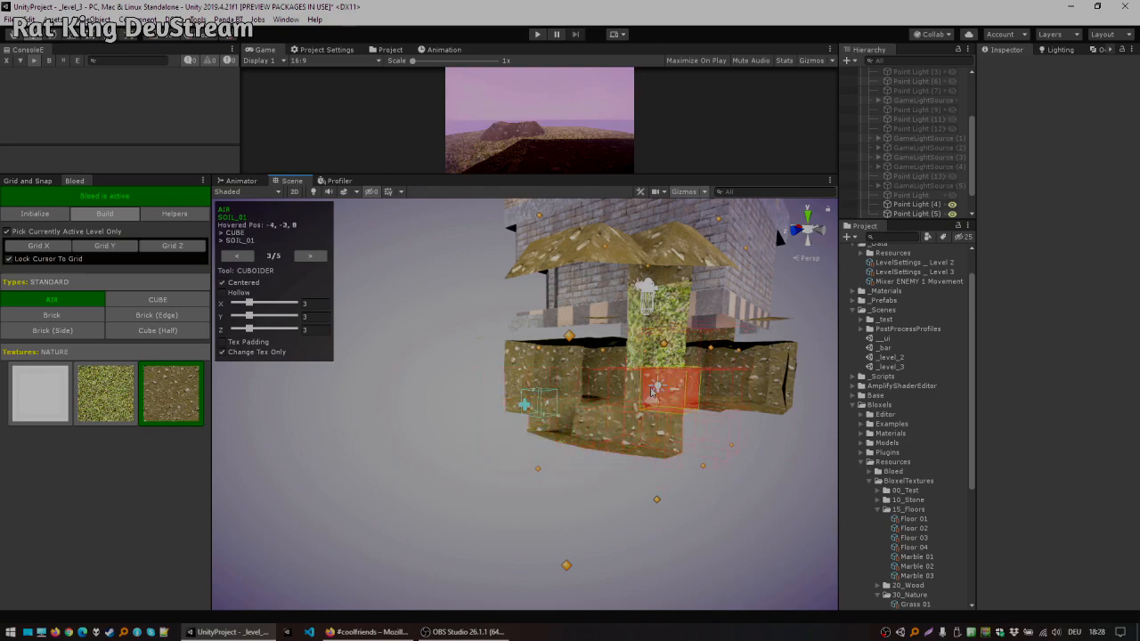
{"action": "left_click_drag", "start_coordinate": [658, 392], "coordinate": [637, 444], "text": "alt"}
{"action": "left_click_drag", "start_coordinate": [648, 405], "coordinate": [603, 313], "text": "alt"}
{"action": "right_click_drag", "start_coordinate": [603, 313], "coordinate": [773, 365]}
{"action": "left_click", "coordinate": [241, 255]}
{"action": "left_click_drag", "start_coordinate": [362, 464], "coordinate": [467, 474], "text": "alt"}
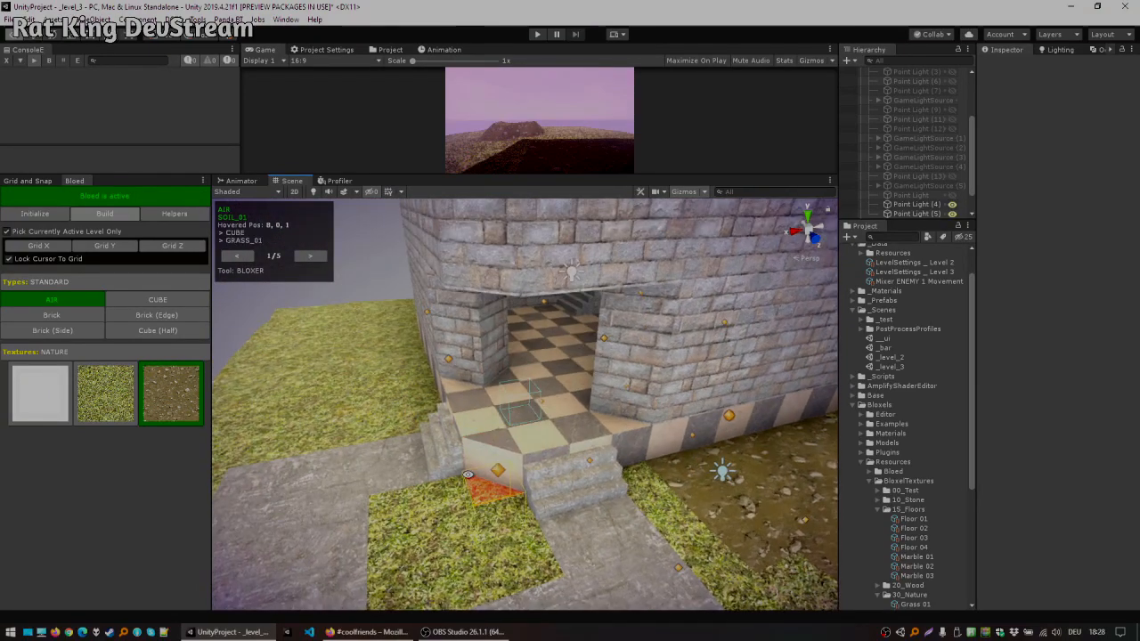
Step: Switch to the Texer tool and retexture blocks around the tower's front steps and base with the soil texture
{"action": "key", "text": "d"}
{"action": "right_click_drag", "start_coordinate": [540, 452], "coordinate": [579, 453]}
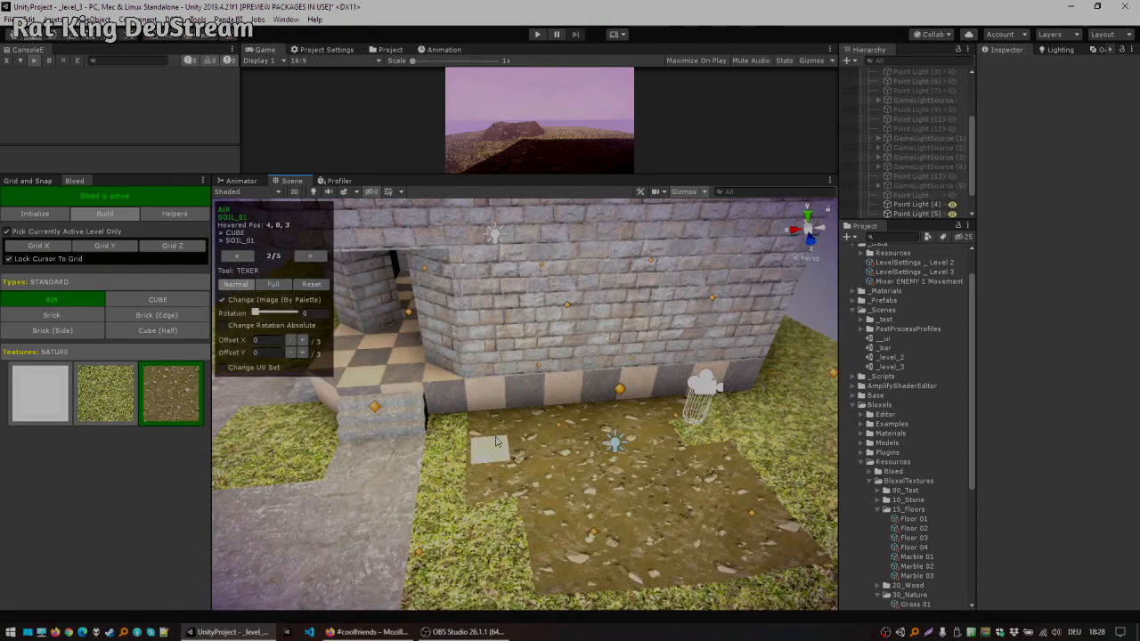
{"action": "key", "text": "a"}
{"action": "right_click_drag", "start_coordinate": [468, 426], "coordinate": [646, 388]}
{"action": "key", "text": "w"}
{"action": "key", "text": "s"}
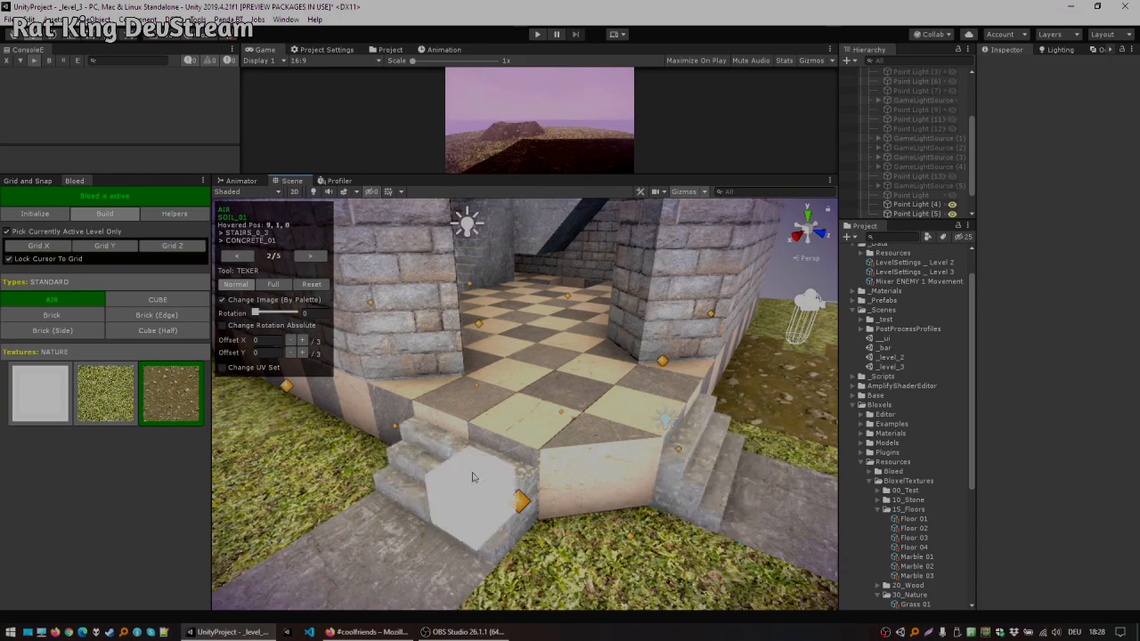
{"action": "key", "text": "a"}
{"action": "right_click_drag", "start_coordinate": [381, 437], "coordinate": [443, 415]}
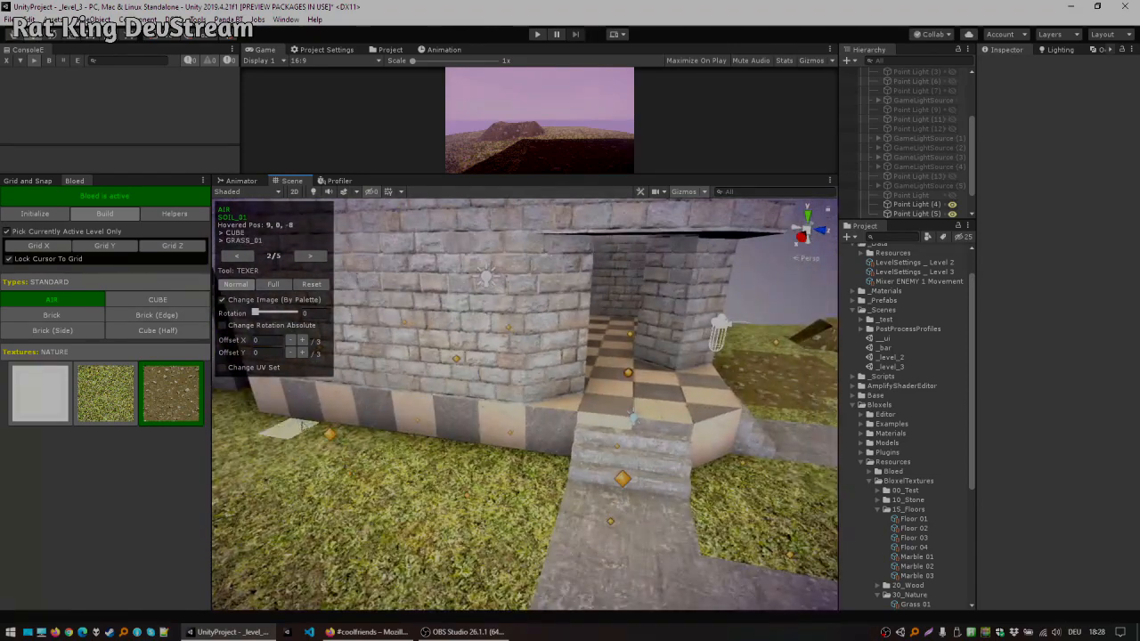
{"action": "key", "text": "w"}
{"action": "right_click_drag", "start_coordinate": [595, 419], "coordinate": [522, 406]}
{"action": "key", "text": "d"}
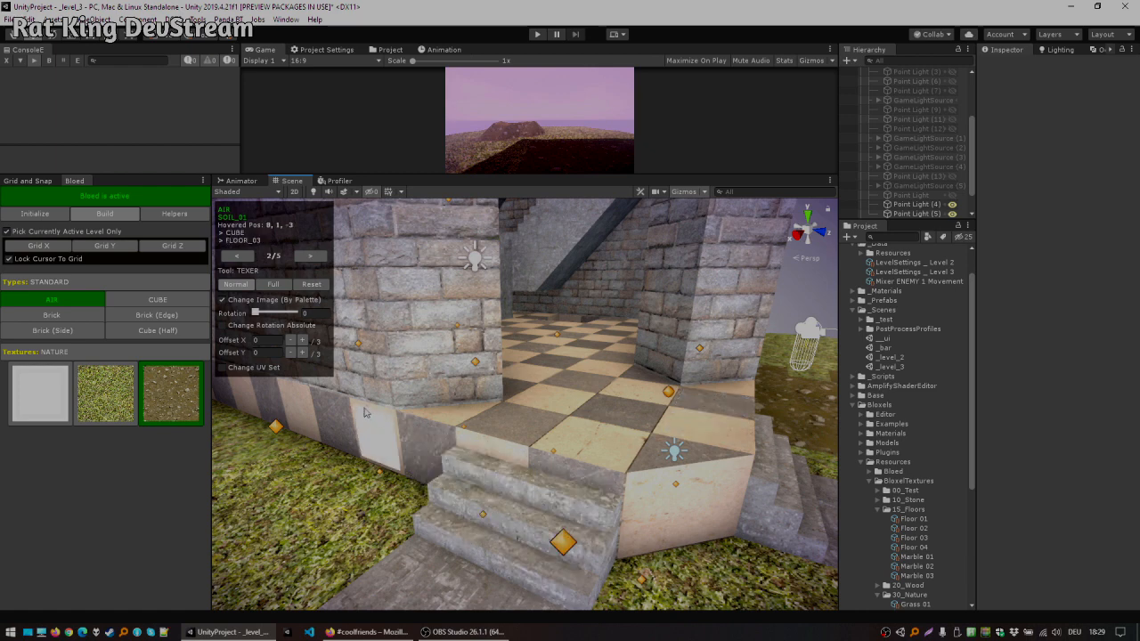
{"action": "left_click", "coordinate": [422, 445]}
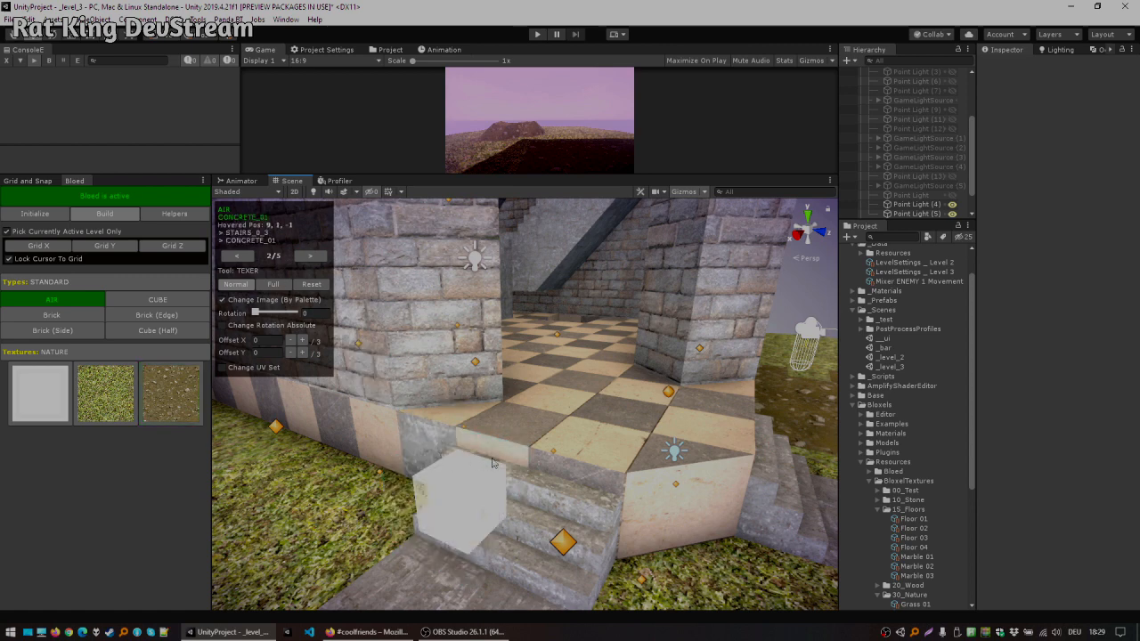
{"action": "left_click", "coordinate": [699, 485]}
{"action": "right_click_drag", "start_coordinate": [753, 474], "coordinate": [603, 482]}
{"action": "key", "text": "d"}
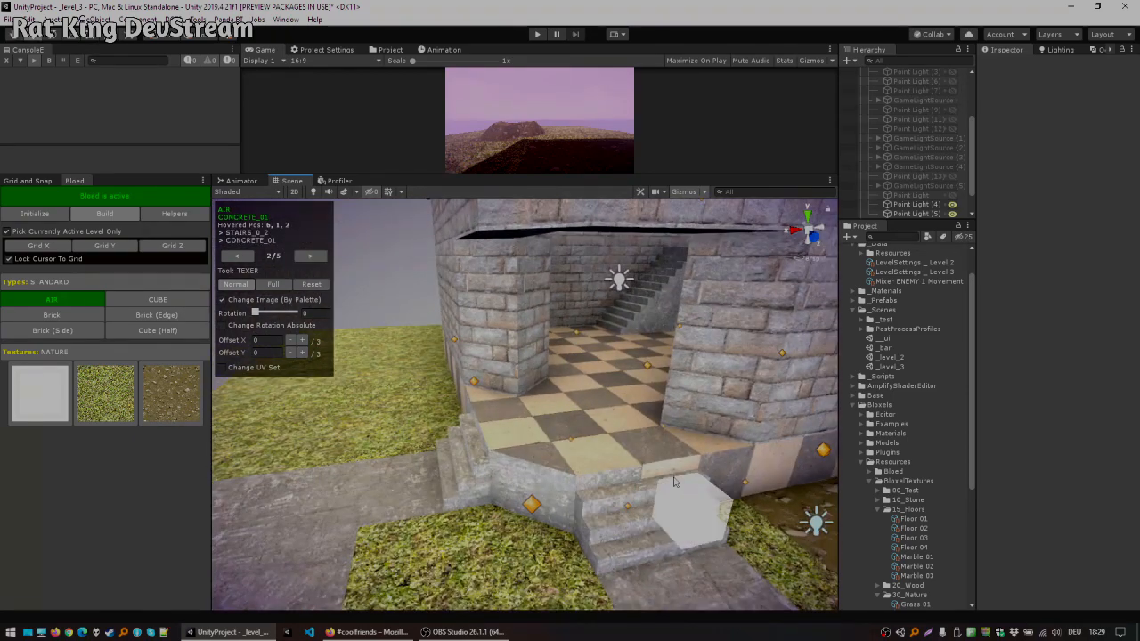
{"action": "key", "text": "w"}
{"action": "mouse_move", "coordinate": [713, 469]}
{"action": "right_mouse_down"}
{"action": "mouse_move", "coordinate": [739, 437]}
{"action": "mouse_move", "coordinate": [715, 430]}
{"action": "mouse_move", "coordinate": [718, 445]}
{"action": "mouse_move", "coordinate": [704, 450]}
{"action": "right_mouse_up"}
{"action": "key", "text": "d"}
{"action": "right_click_drag", "start_coordinate": [644, 485], "coordinate": [629, 488]}
{"action": "key", "text": "d"}
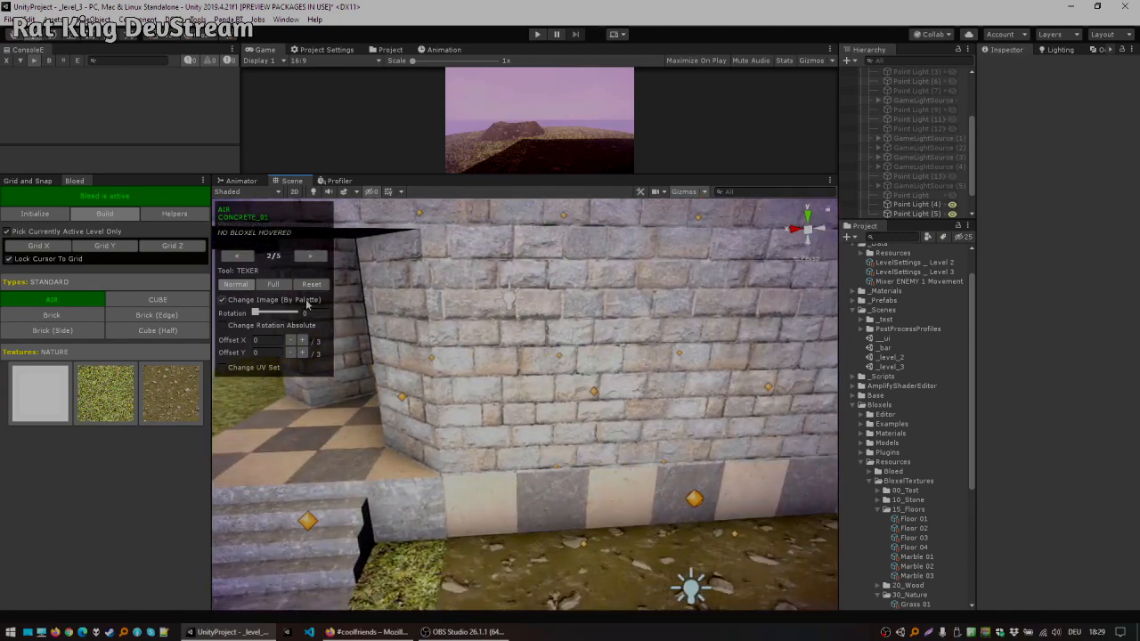
Step: Set the Texer to Full mode and retexture further base blocks along the tower walls
{"action": "left_click", "coordinate": [282, 288]}
{"action": "left_click_drag", "start_coordinate": [461, 498], "coordinate": [682, 478]}
{"action": "key", "text": "d"}
{"action": "right_click_drag", "start_coordinate": [683, 478], "coordinate": [370, 505]}
{"action": "key", "text": "d"}
{"action": "left_click_drag", "start_coordinate": [416, 490], "coordinate": [738, 461]}
{"action": "key", "text": "d"}
{"action": "right_click_drag", "start_coordinate": [739, 460], "coordinate": [499, 489]}
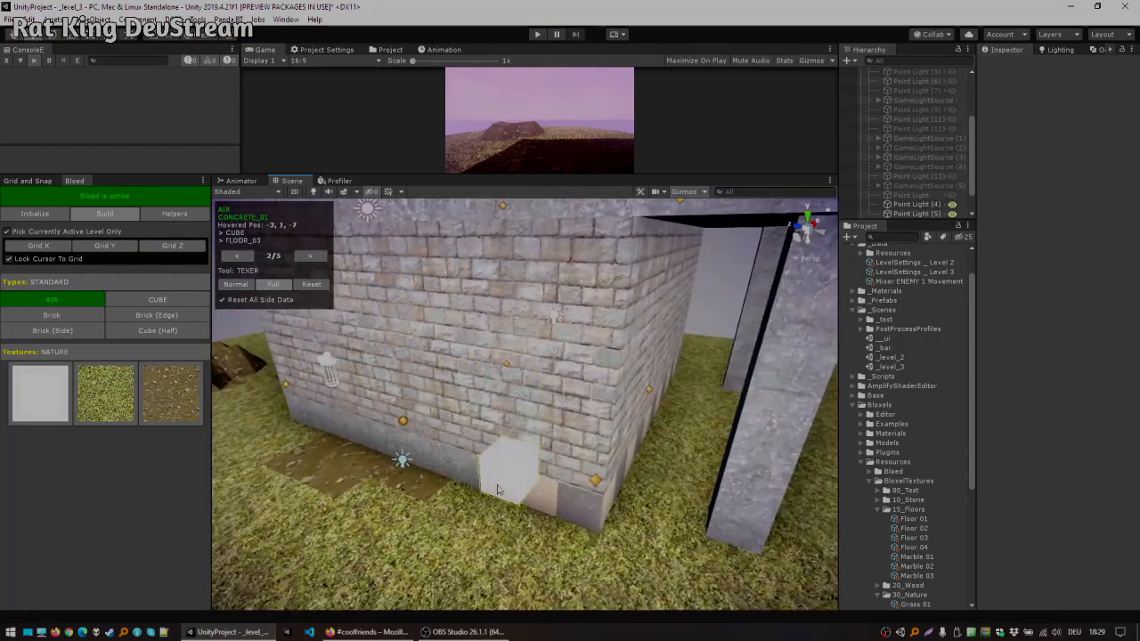
{"action": "right_click_drag", "start_coordinate": [574, 503], "coordinate": [390, 490]}
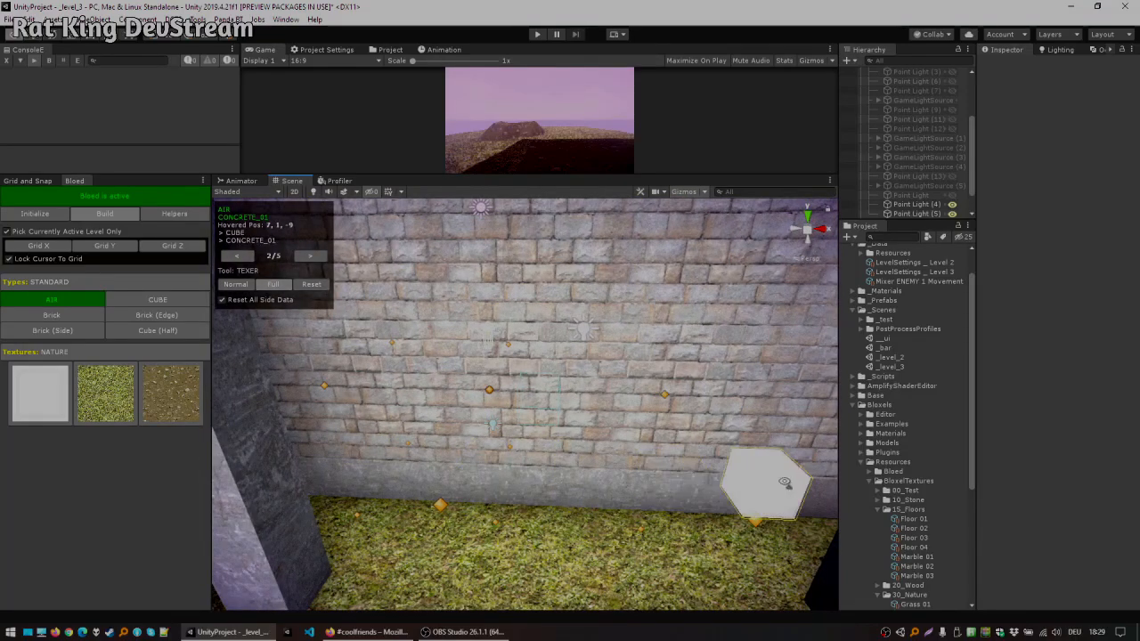
{"action": "right_click_drag", "start_coordinate": [785, 483], "coordinate": [755, 479]}
{"action": "key", "text": "d"}
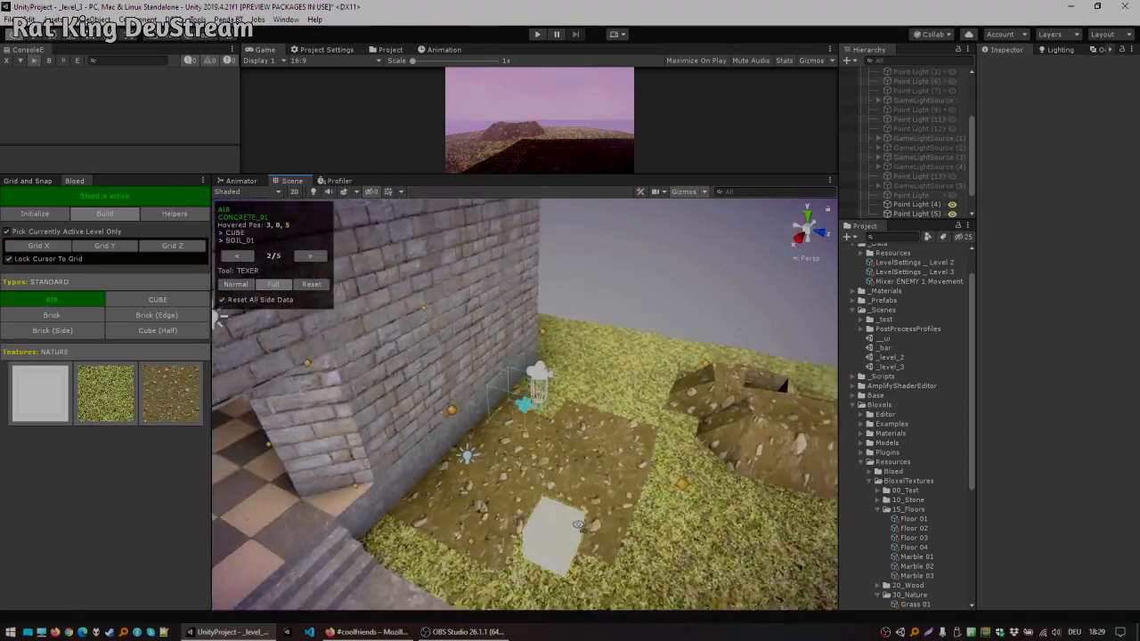
Step: Pick the grass texture and retexture blocks of the soil patch beside the tower wall
{"action": "right_click_drag", "start_coordinate": [379, 382], "coordinate": [531, 441]}
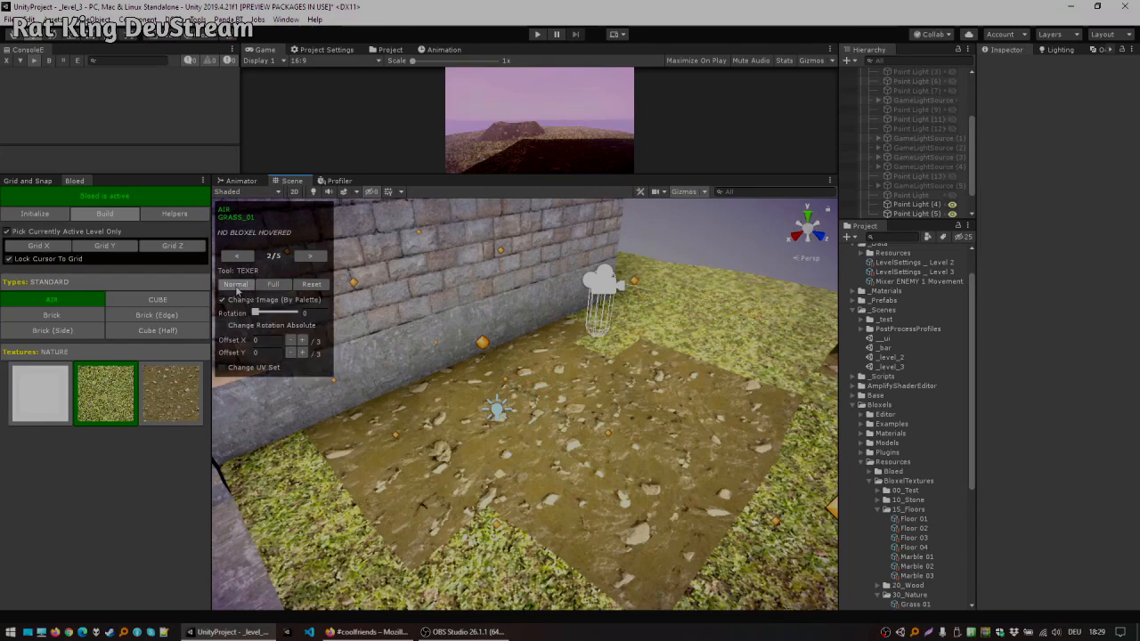
{"action": "right_click_drag", "start_coordinate": [456, 442], "coordinate": [435, 460]}
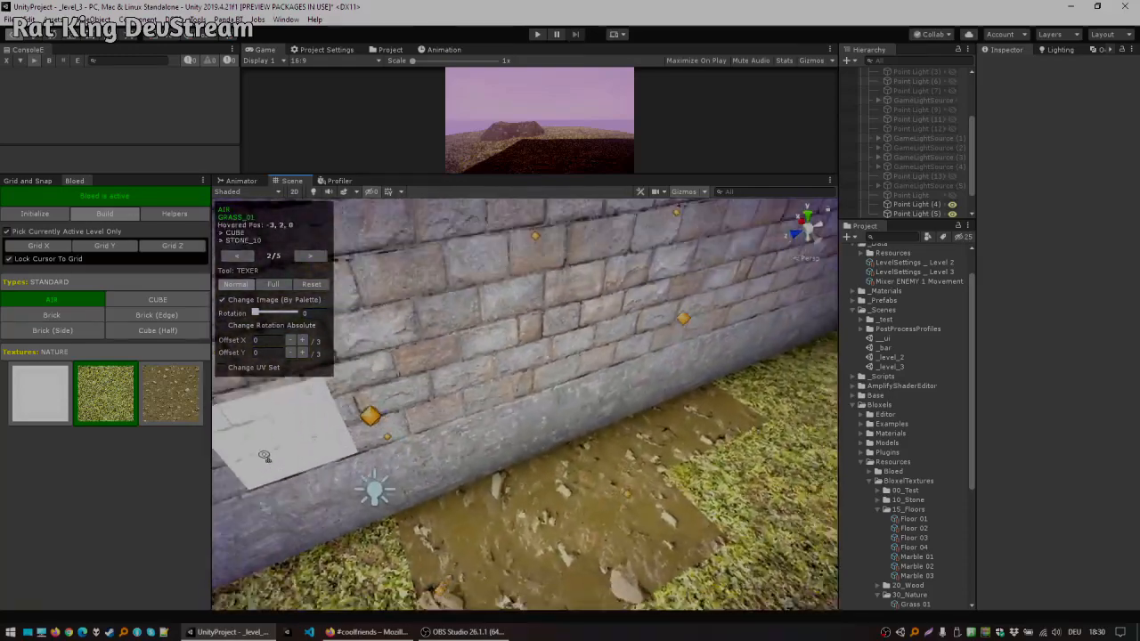
{"action": "right_click_drag", "start_coordinate": [565, 525], "coordinate": [728, 340]}
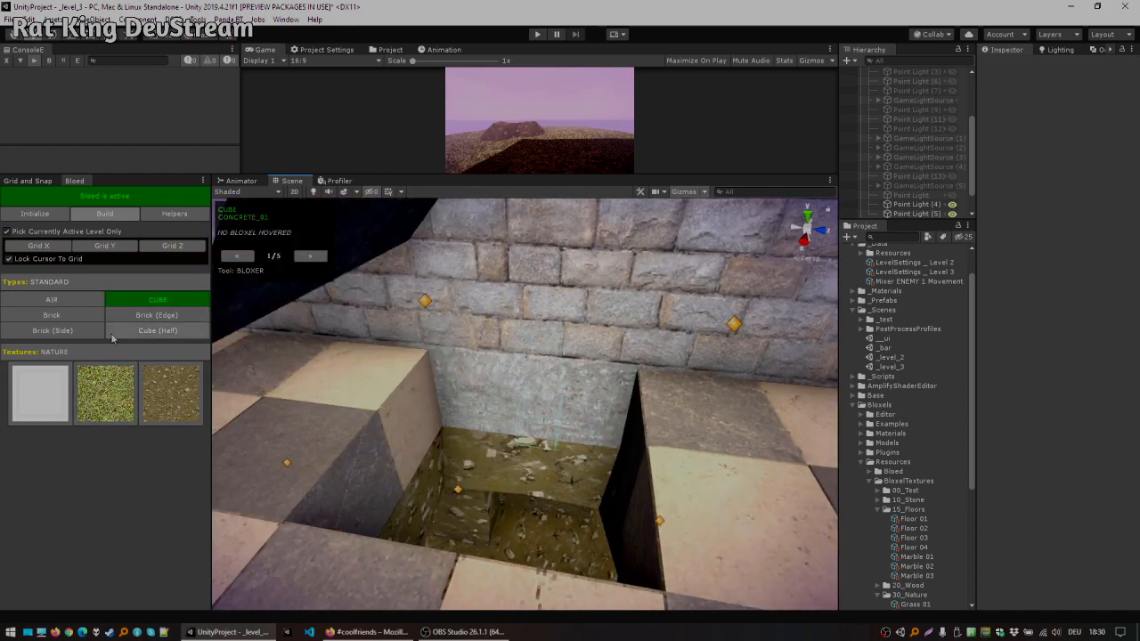
Step: Switch to the Bloxer tool and dig out floor blocks beside the tower wall to open a hole into the cave
{"action": "right_click_drag", "start_coordinate": [505, 392], "coordinate": [590, 407]}
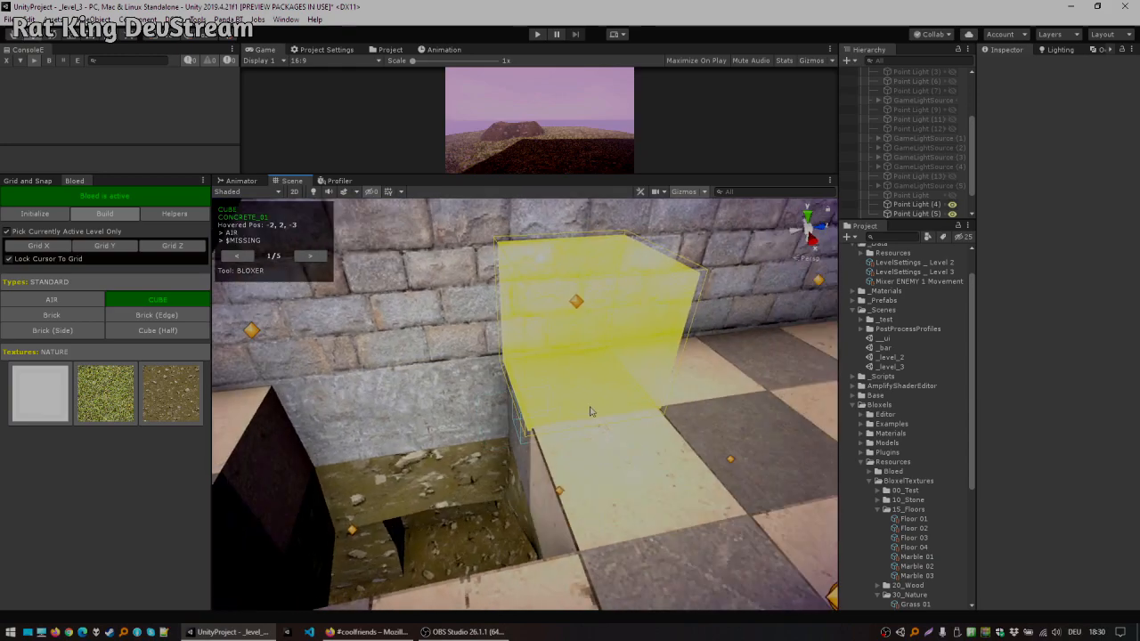
{"action": "key", "text": "x"}
{"action": "left_click", "coordinate": [589, 438]}
{"action": "key", "text": "w"}
{"action": "right_click_drag", "start_coordinate": [580, 512], "coordinate": [326, 333]}
{"action": "key", "text": "s"}
{"action": "key", "text": "w"}
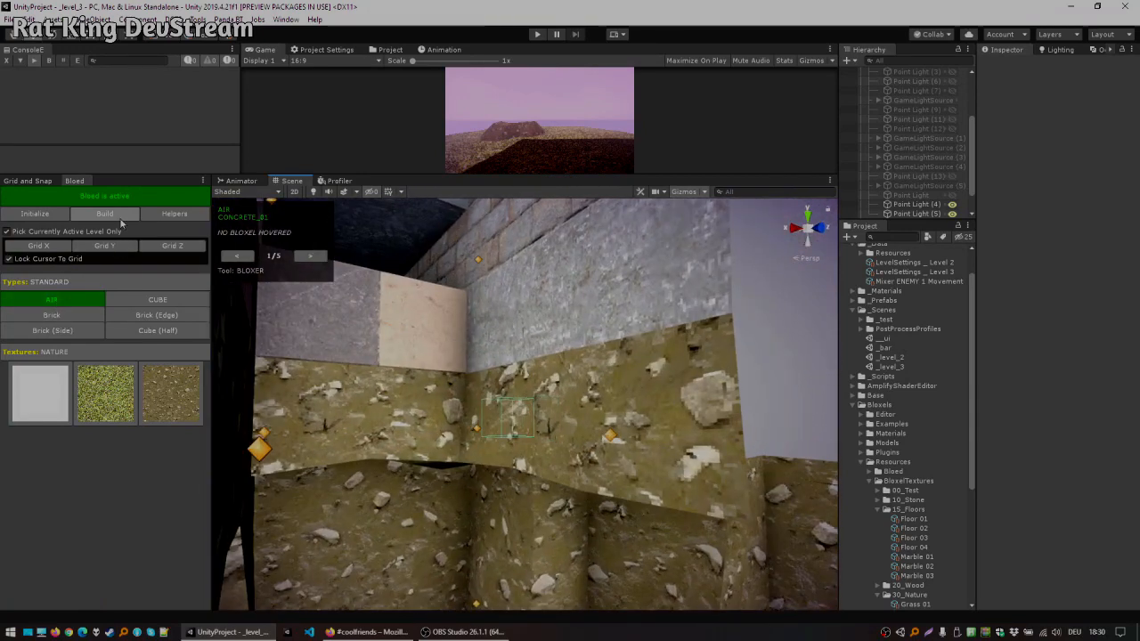
Step: Select the Special Stairs block type, rotate its orientation, and clear an accidental hierarchy search
{"action": "left_click", "coordinate": [90, 283]}
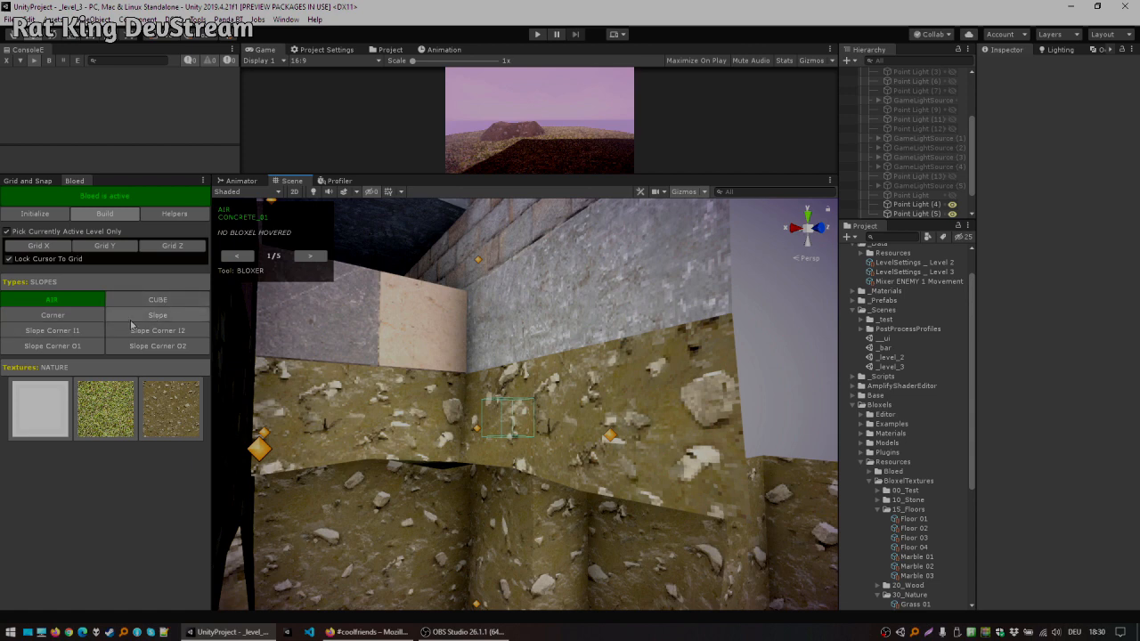
{"action": "left_click", "coordinate": [93, 283]}
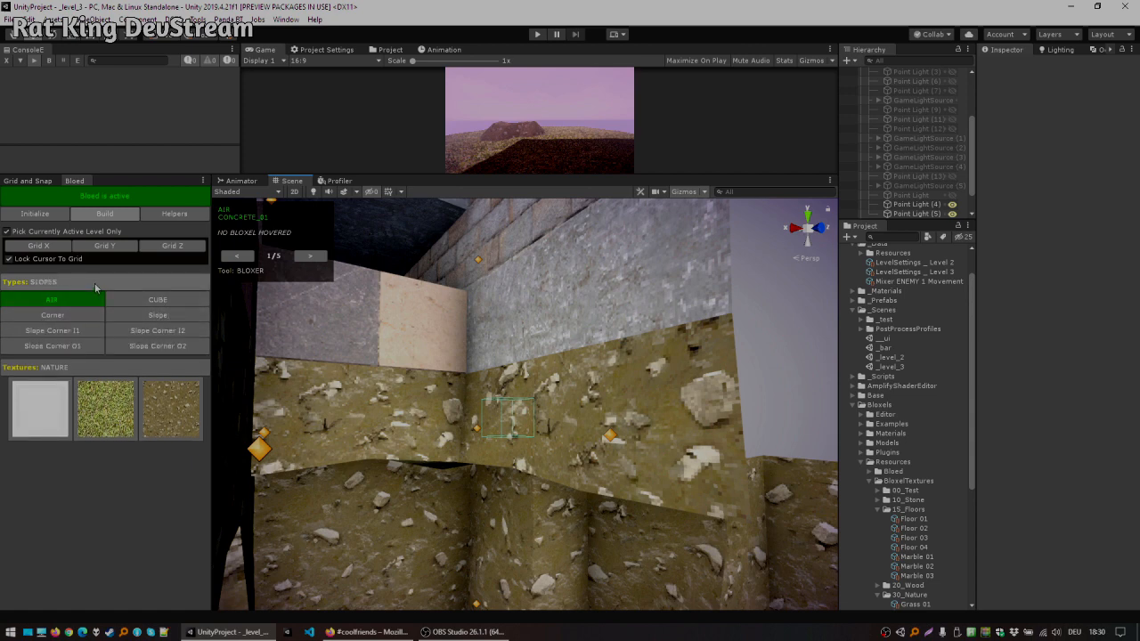
{"action": "left_click", "coordinate": [95, 285]}
{"action": "left_click", "coordinate": [80, 315]}
{"action": "right_click_drag", "start_coordinate": [374, 330], "coordinate": [311, 432]}
{"action": "right_click_drag", "start_coordinate": [517, 450], "coordinate": [594, 467]}
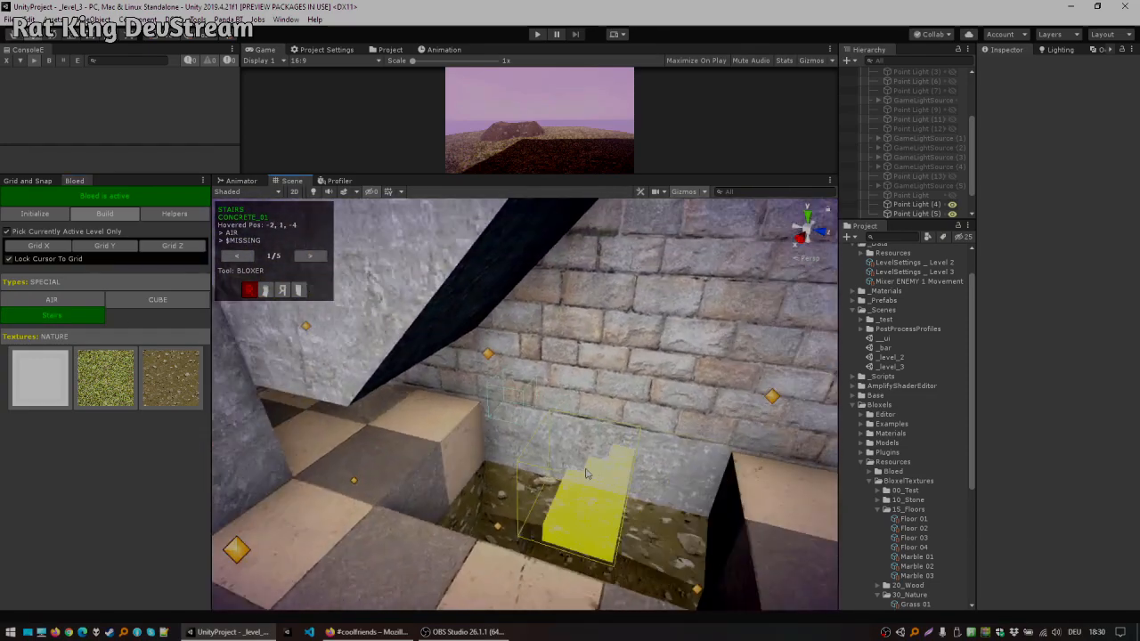
{"action": "key", "text": "Tab"}
{"action": "key", "text": "Tab"}
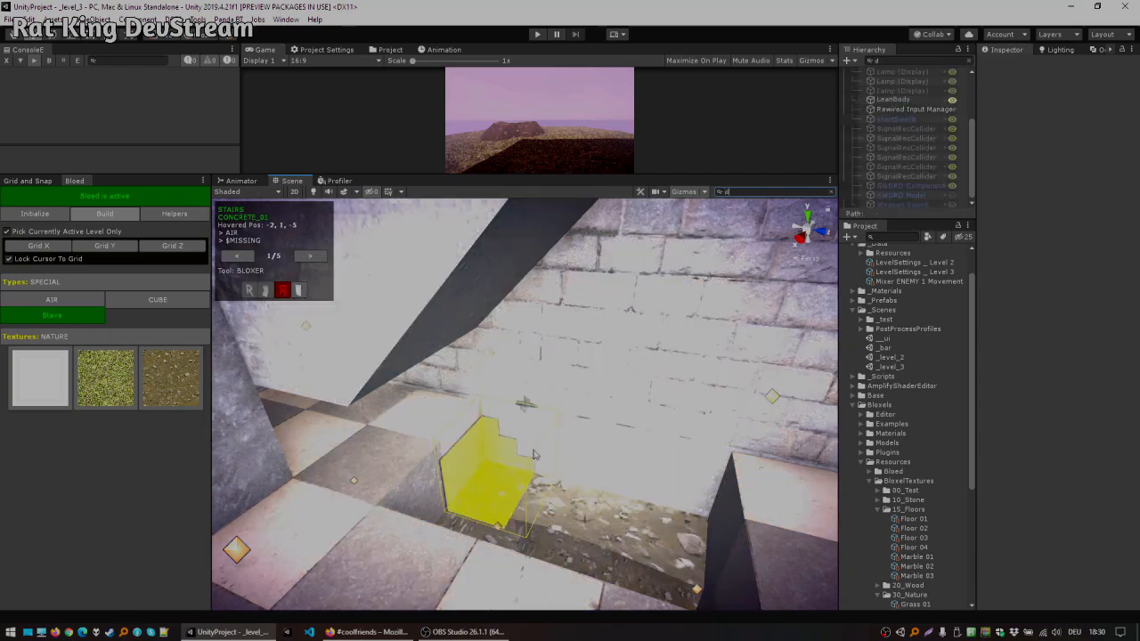
{"action": "type", "text": "a"}
{"action": "right_click_drag", "start_coordinate": [536, 455], "coordinate": [616, 448]}
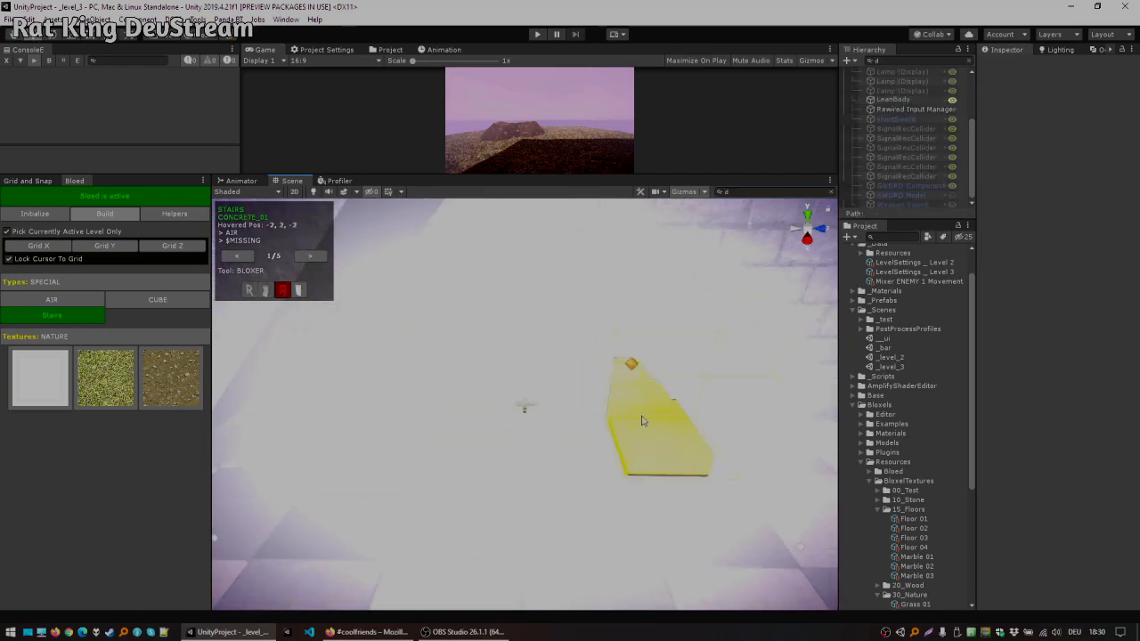
{"action": "scroll", "coordinate": [971, 79], "scroll_direction": "up", "scroll_amount": 3}
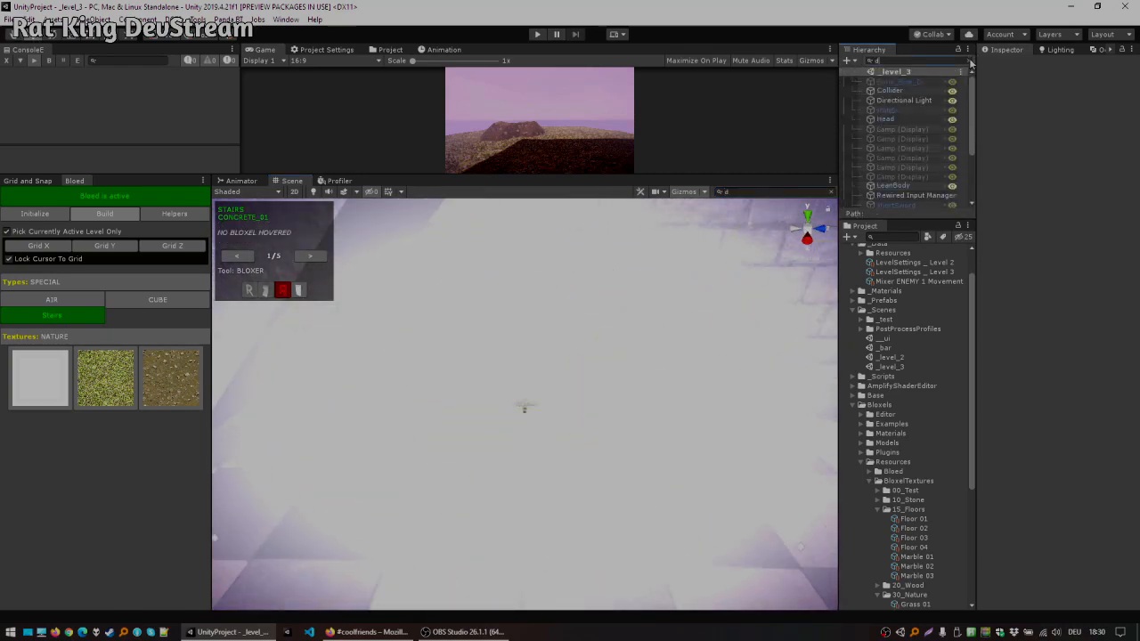
{"action": "left_click", "coordinate": [971, 62]}
Step: Remove more blocks at the edge of the floor opening to widen the passage down
{"action": "right_click_drag", "start_coordinate": [567, 424], "coordinate": [631, 377]}
{"action": "key", "text": "d"}
{"action": "left_click", "coordinate": [610, 378]}
{"action": "left_click", "coordinate": [621, 417]}
{"action": "key", "text": "w"}
{"action": "right_click_drag", "start_coordinate": [614, 423], "coordinate": [753, 361]}
{"action": "left_click", "coordinate": [698, 443]}
{"action": "key", "text": "d"}
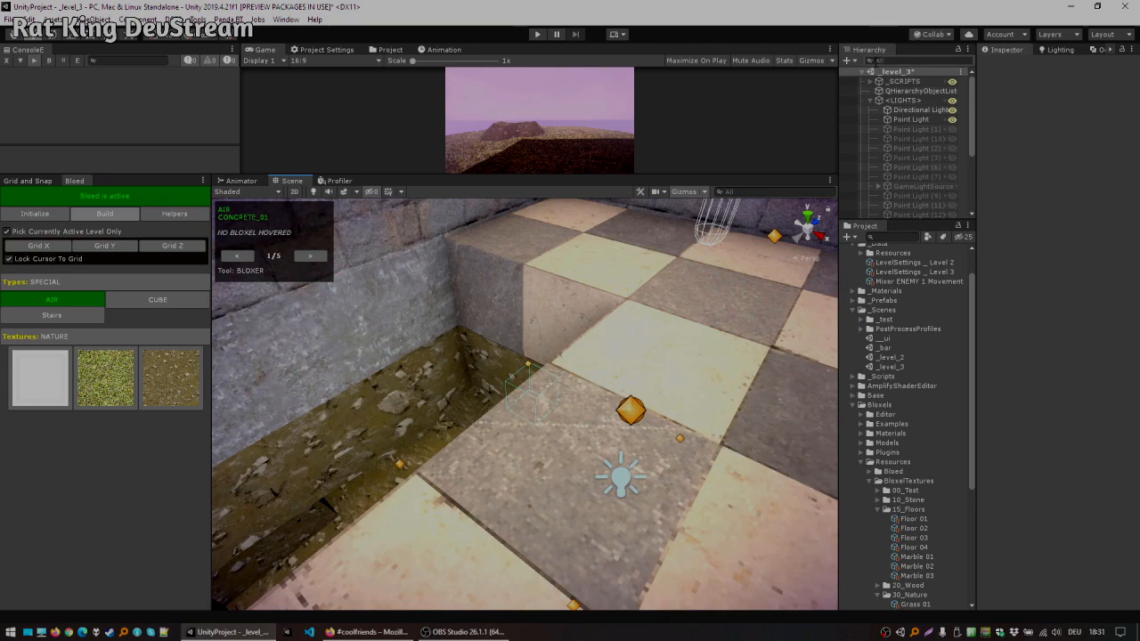
{"action": "right_click_drag", "start_coordinate": [521, 310], "coordinate": [496, 289]}
{"action": "right_click_drag", "start_coordinate": [556, 251], "coordinate": [577, 317]}
{"action": "key", "text": "a"}
{"action": "key", "text": "d"}
{"action": "key", "text": "a"}
{"action": "key", "text": "d"}
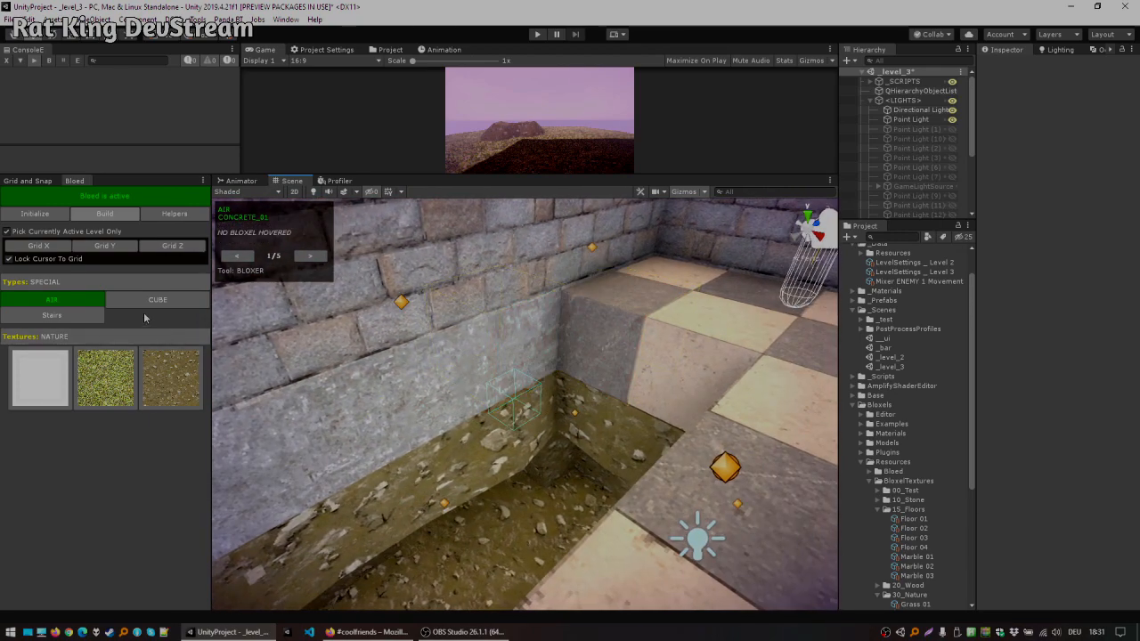
Step: Build a staircase of stair blocks descending from the tower floor into the cave
{"action": "left_click", "coordinate": [63, 315]}
{"action": "left_click", "coordinate": [579, 366]}
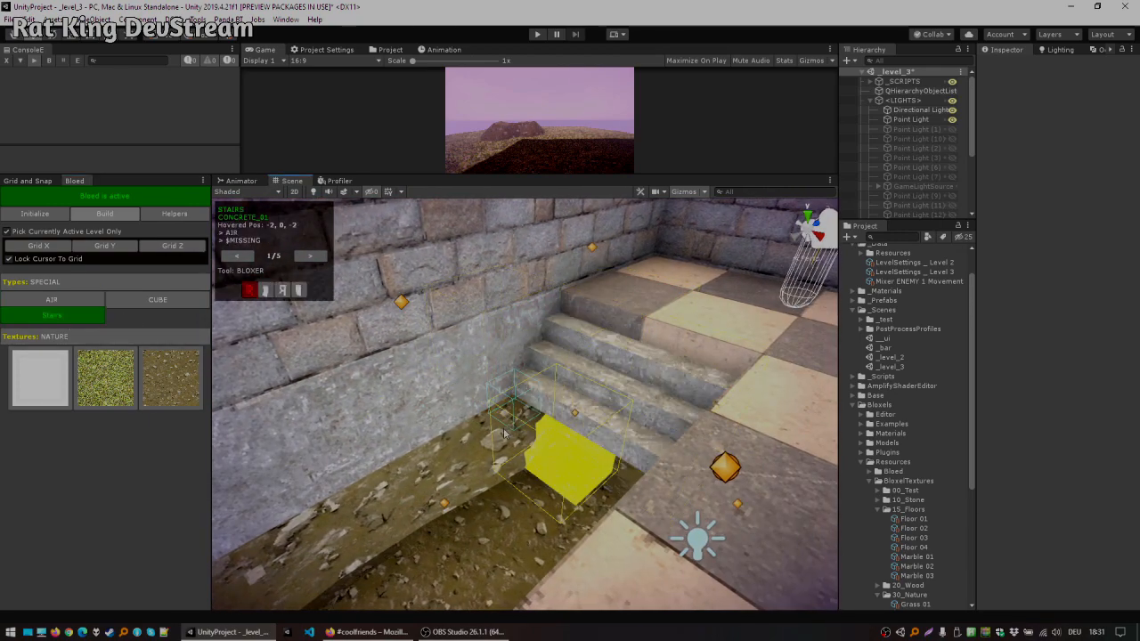
{"action": "right_click_drag", "start_coordinate": [558, 499], "coordinate": [464, 351]}
{"action": "key", "text": "w"}
{"action": "key", "text": "d"}
{"action": "left_click", "coordinate": [440, 305], "text": "ctrl"}
{"action": "key", "text": "q"}
{"action": "left_click", "coordinate": [511, 356]}
{"action": "right_click_drag", "start_coordinate": [532, 327], "coordinate": [667, 336]}
{"action": "key", "text": "a"}
{"action": "key", "text": "e"}
{"action": "left_click", "coordinate": [665, 336], "text": "ctrl"}
{"action": "left_click", "coordinate": [544, 403]}
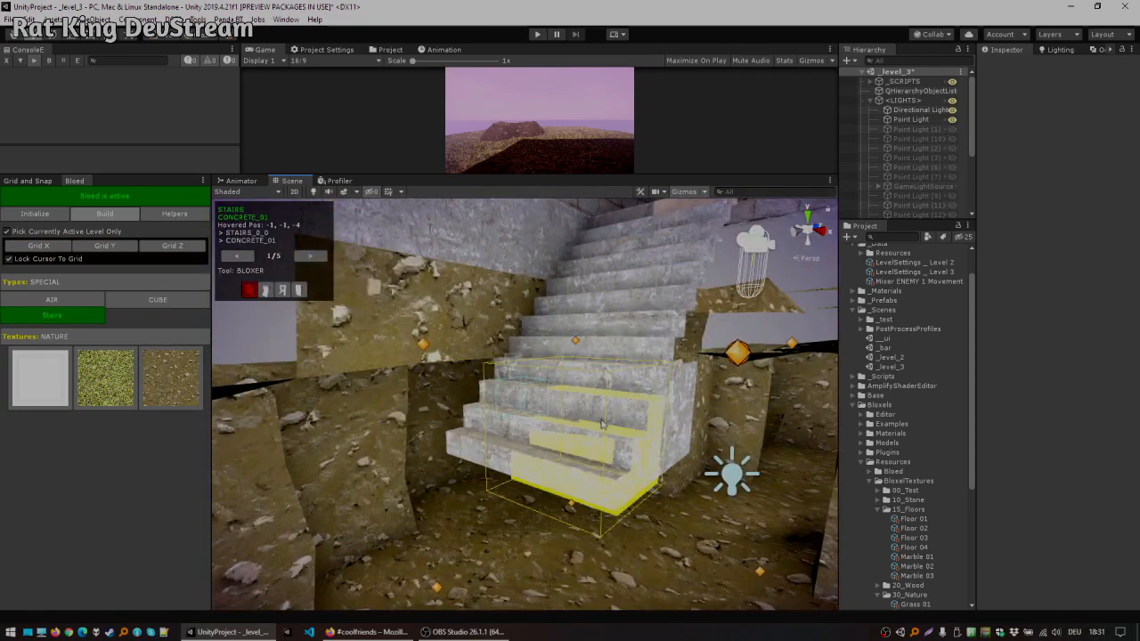
Step: Place concrete cube blocks around the staircase's lower section in the cave
{"action": "left_click", "coordinate": [608, 443]}
{"action": "key", "text": "q"}
{"action": "right_click_drag", "start_coordinate": [608, 443], "coordinate": [542, 360]}
{"action": "left_click", "coordinate": [576, 290], "text": "ctrl"}
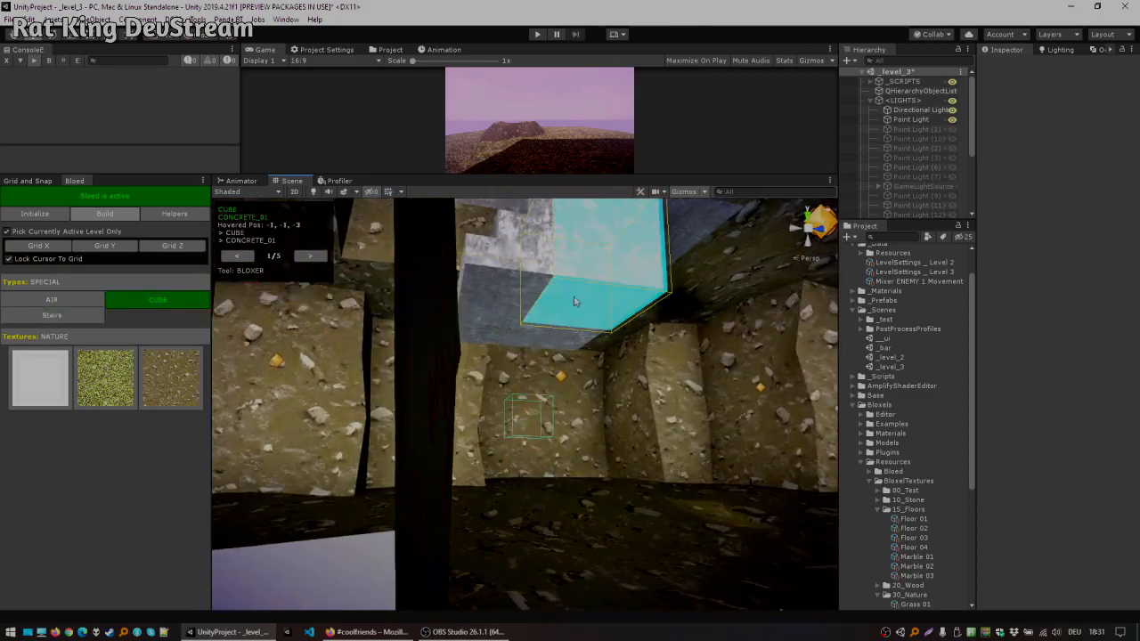
{"action": "left_click", "coordinate": [564, 348]}
{"action": "left_click", "coordinate": [524, 344]}
{"action": "left_click", "coordinate": [563, 315]}
{"action": "right_click_drag", "start_coordinate": [562, 319], "coordinate": [970, 399]}
{"action": "key", "text": "e"}
{"action": "key", "text": "w"}
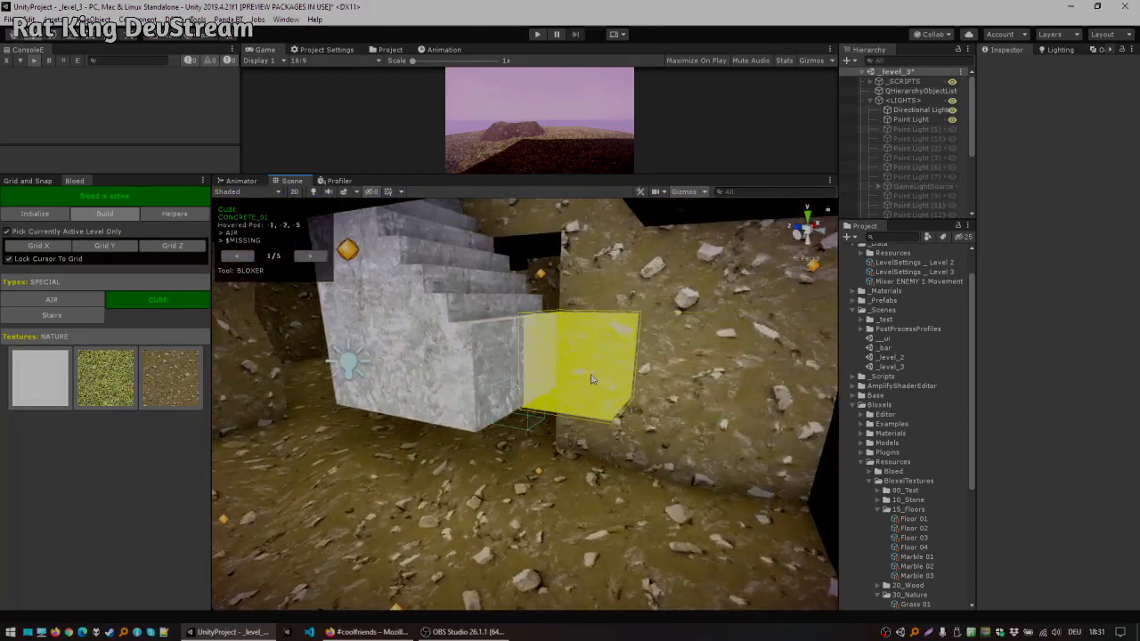
Step: Continue the staircase further down into the cave, undoing two misplaced steps
{"action": "right_click_drag", "start_coordinate": [571, 394], "coordinate": [534, 374]}
{"action": "left_click", "coordinate": [514, 336], "text": "shift"}
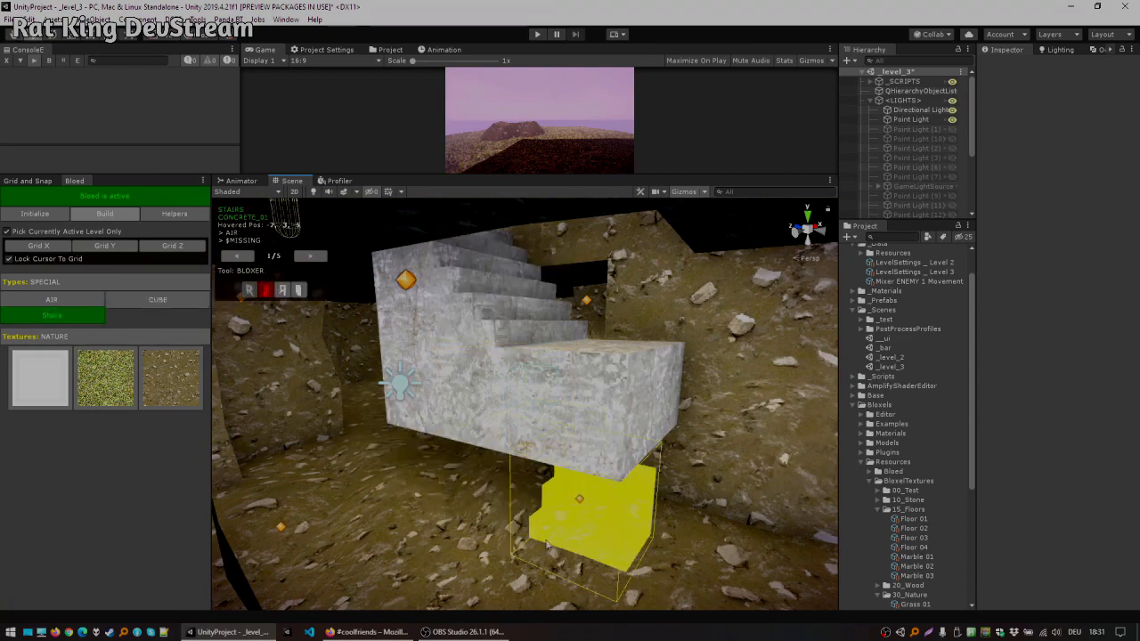
{"action": "left_click", "coordinate": [521, 575]}
{"action": "left_click", "coordinate": [577, 498]}
{"action": "key", "text": "ctrl+z"}
{"action": "key", "text": "ctrl+z"}
{"action": "right_click_drag", "start_coordinate": [551, 538], "coordinate": [512, 570]}
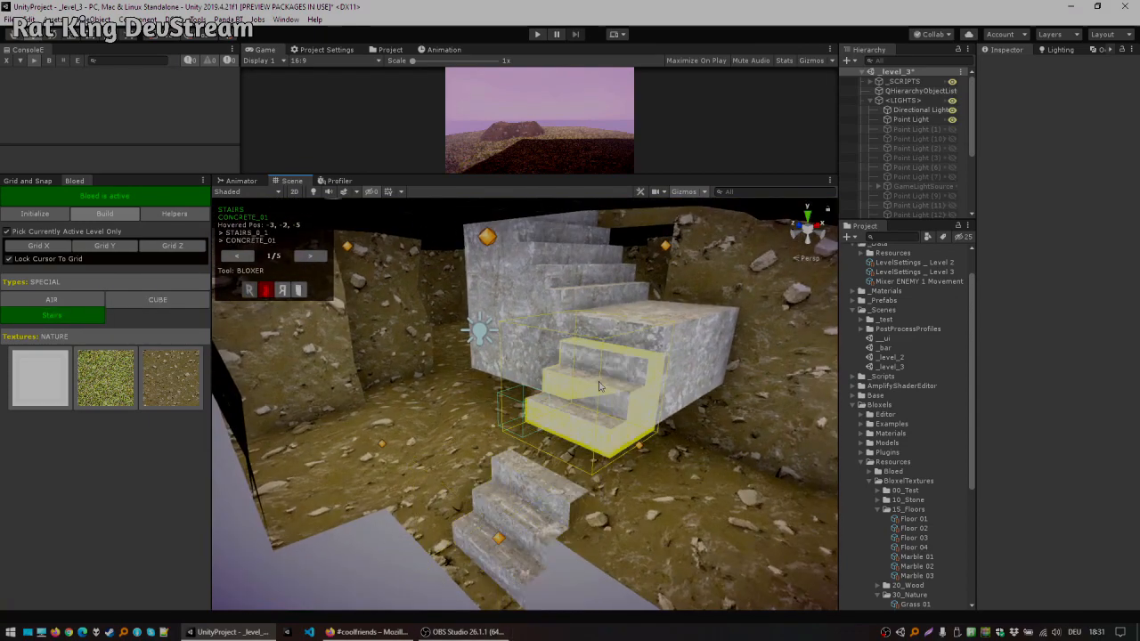
{"action": "left_click", "coordinate": [598, 386]}
{"action": "scroll", "coordinate": [654, 361], "scroll_direction": "down", "scroll_amount": 1, "text": "shift"}
{"action": "right_click_drag", "start_coordinate": [664, 360], "coordinate": [539, 333]}
{"action": "left_click", "coordinate": [509, 394]}
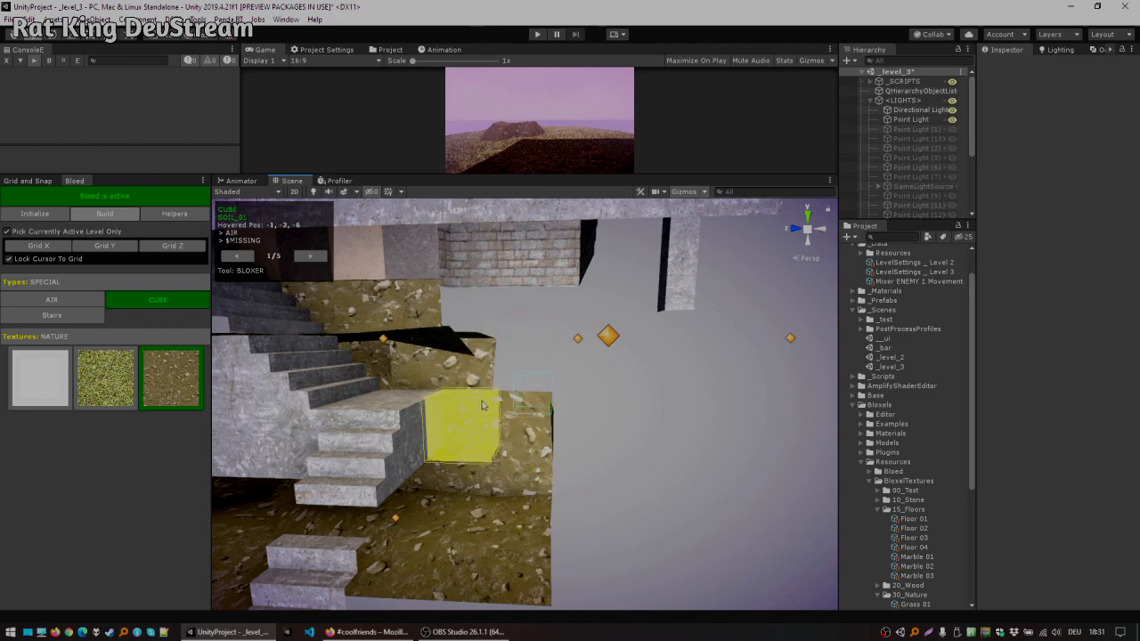
Step: Fill the gaps beside the lower stairs with soil-textured cube blocks
{"action": "left_click", "coordinate": [481, 397]}
{"action": "left_click", "coordinate": [477, 402]}
{"action": "left_click", "coordinate": [479, 452]}
{"action": "left_click", "coordinate": [498, 511]}
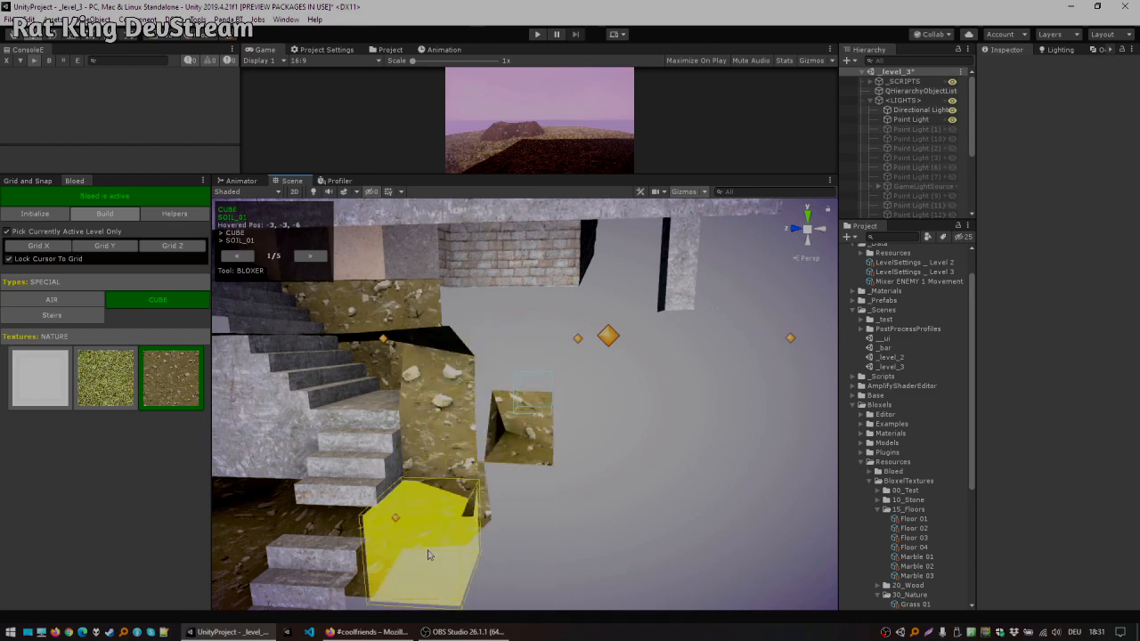
Step: Fill more gaps beside the lower stairs with cube blocks, undoing one misplaced placement
{"action": "left_click", "coordinate": [430, 554]}
{"action": "left_click", "coordinate": [451, 441]}
{"action": "left_click", "coordinate": [452, 401]}
{"action": "left_click", "coordinate": [539, 426]}
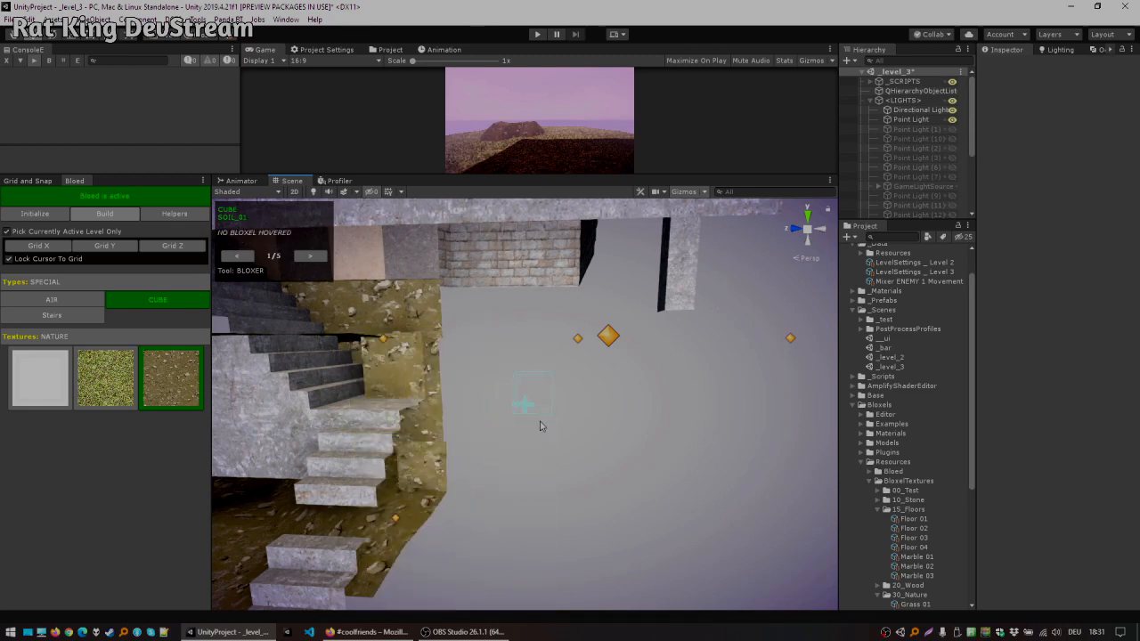
{"action": "key", "text": "ctrl+z"}
{"action": "right_click_drag", "start_coordinate": [469, 495], "coordinate": [680, 398]}
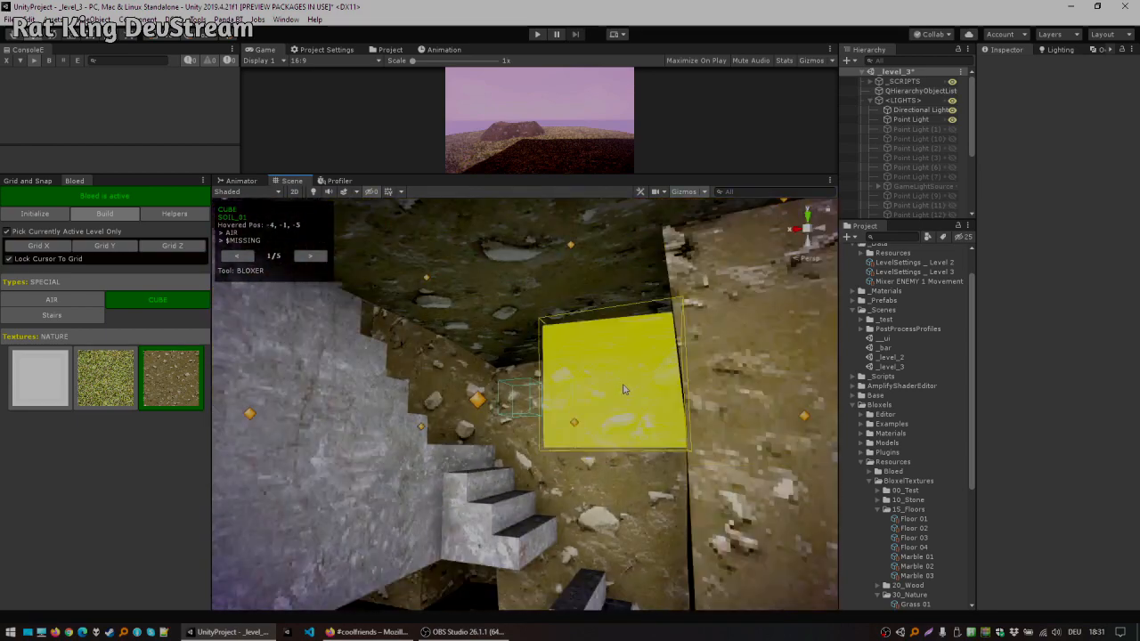
{"action": "right_click_drag", "start_coordinate": [603, 400], "coordinate": [592, 331]}
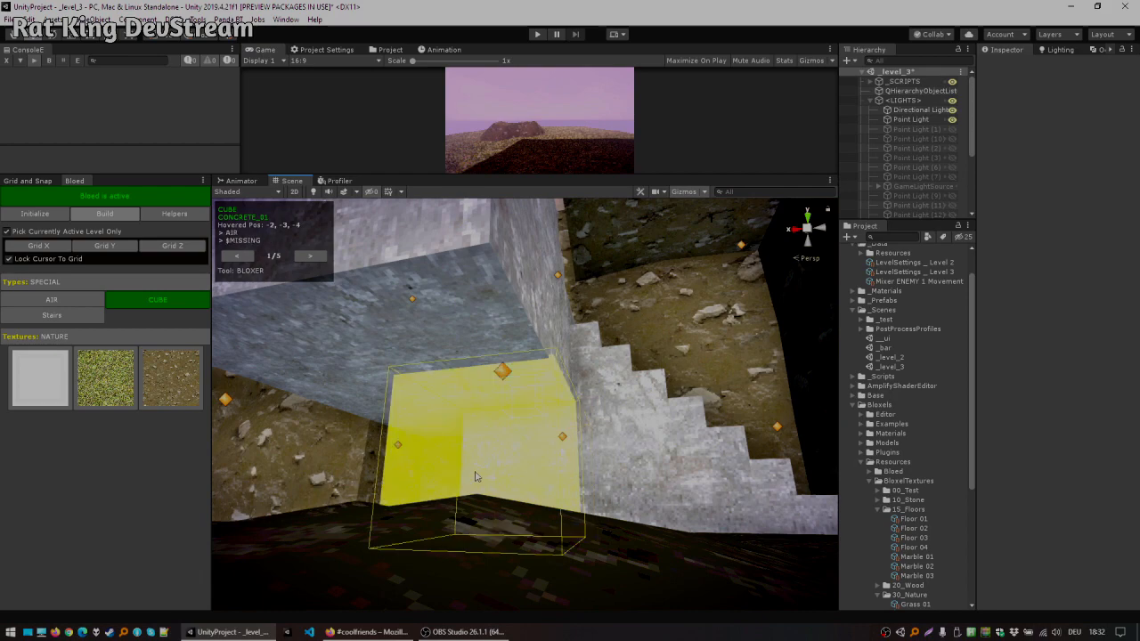
{"action": "right_click_drag", "start_coordinate": [457, 466], "coordinate": [581, 346]}
{"action": "left_click", "coordinate": [545, 417]}
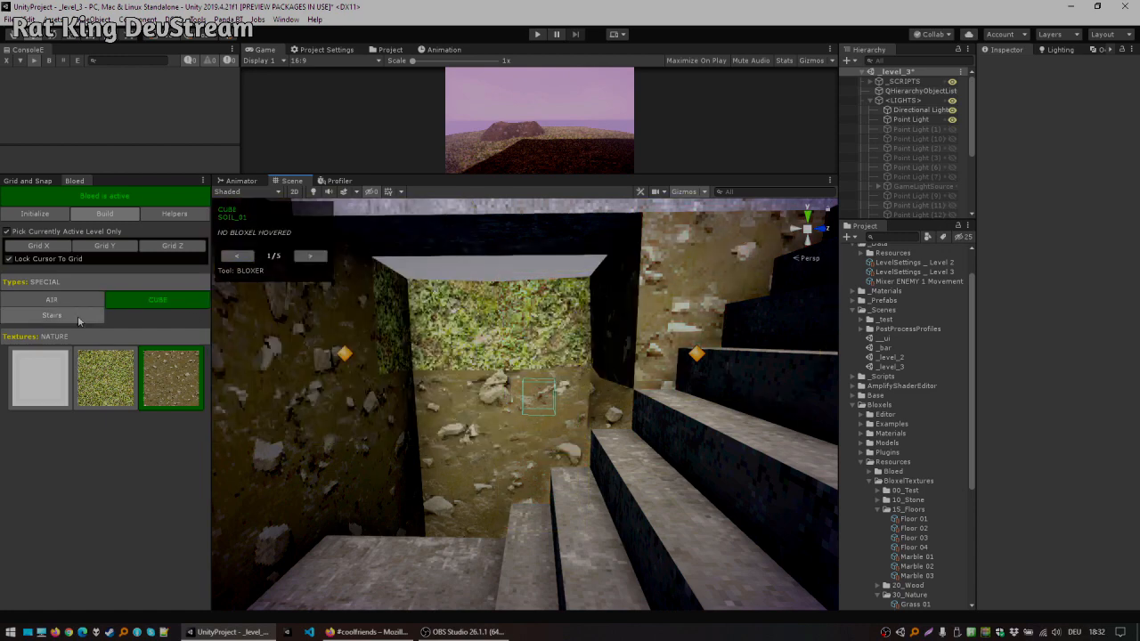
Step: Switch to the Slope block type and place soil slopes around the grassy opening above the cave
{"action": "left_click", "coordinate": [77, 290]}
{"action": "left_click", "coordinate": [141, 284]}
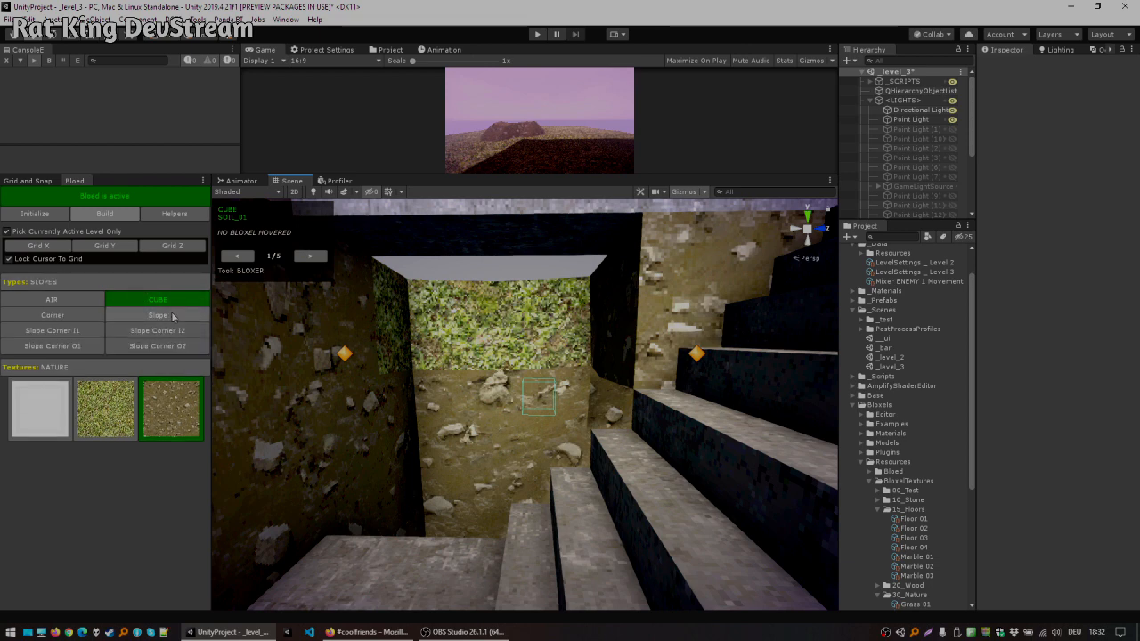
{"action": "left_click", "coordinate": [157, 315]}
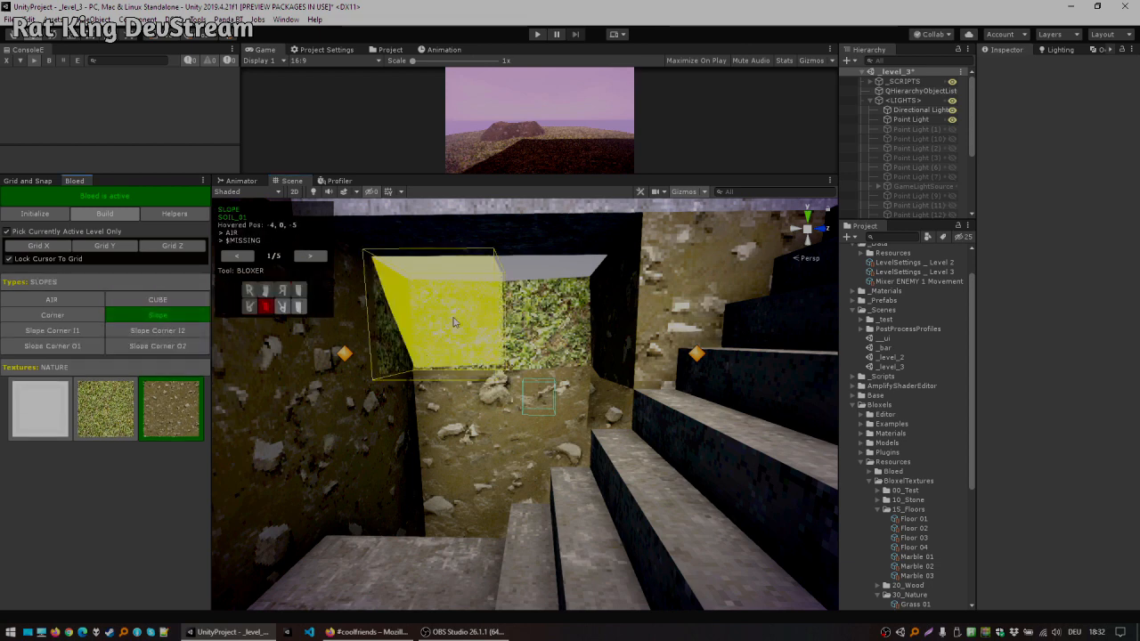
{"action": "left_click", "coordinate": [455, 322]}
{"action": "left_click", "coordinate": [555, 319]}
{"action": "left_click", "coordinate": [381, 393], "text": "ctrl"}
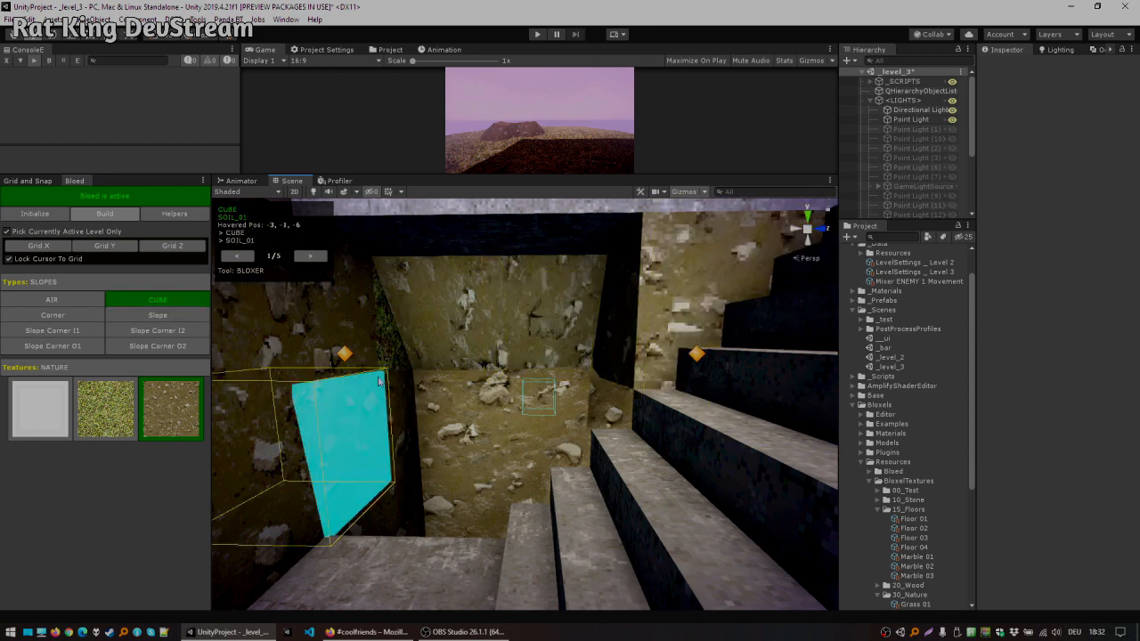
{"action": "left_click", "coordinate": [394, 355], "text": "shift"}
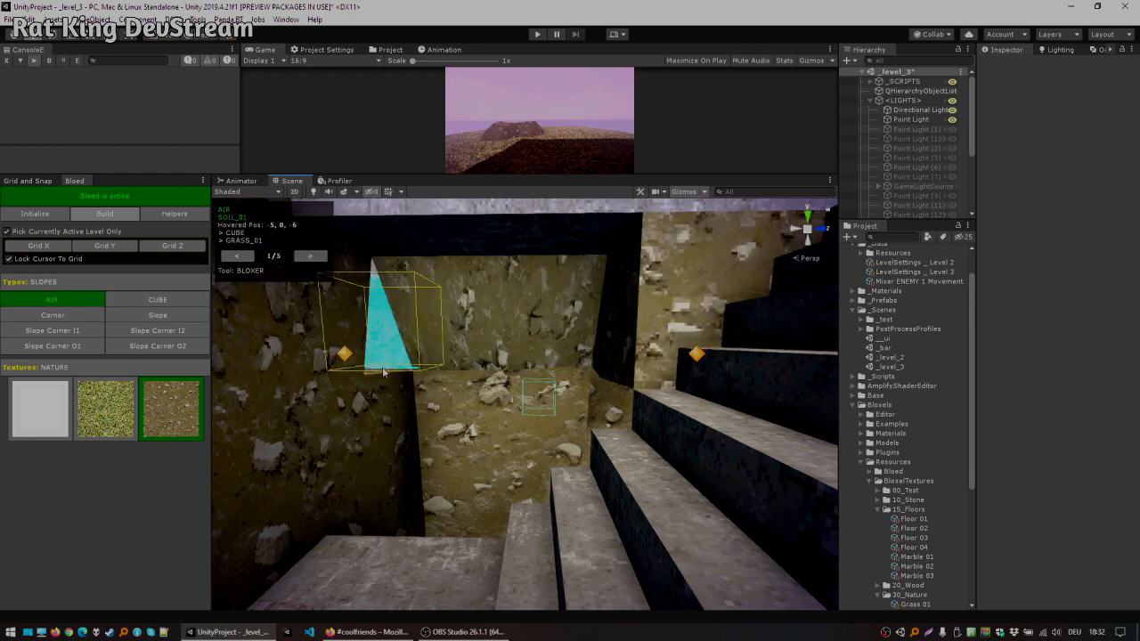
{"action": "left_click", "coordinate": [383, 387], "text": "ctrl"}
{"action": "left_click", "coordinate": [384, 353]}
Step: Switch to the Texer tool and retexture block faces around the foot of the staircase
{"action": "key", "text": "e"}
{"action": "right_click_drag", "start_coordinate": [538, 342], "coordinate": [89, 431]}
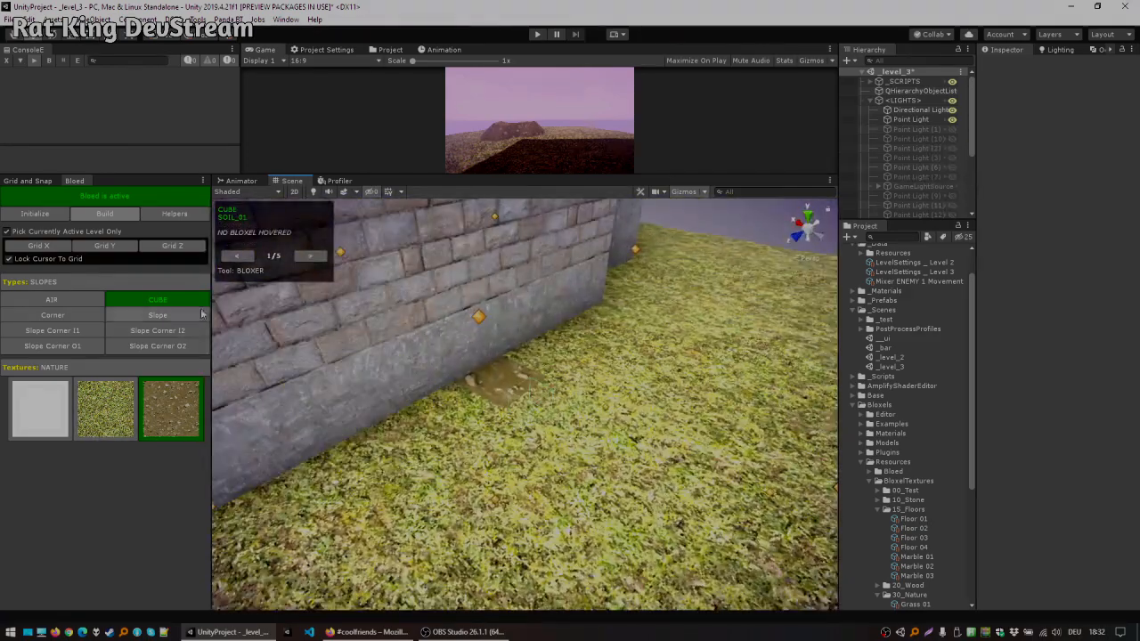
{"action": "left_click", "coordinate": [314, 257]}
{"action": "right_click", "coordinate": [523, 478]}
{"action": "right_click_drag", "start_coordinate": [510, 385], "coordinate": [681, 284]}
{"action": "key", "text": "w"}
{"action": "right_click", "coordinate": [612, 431]}
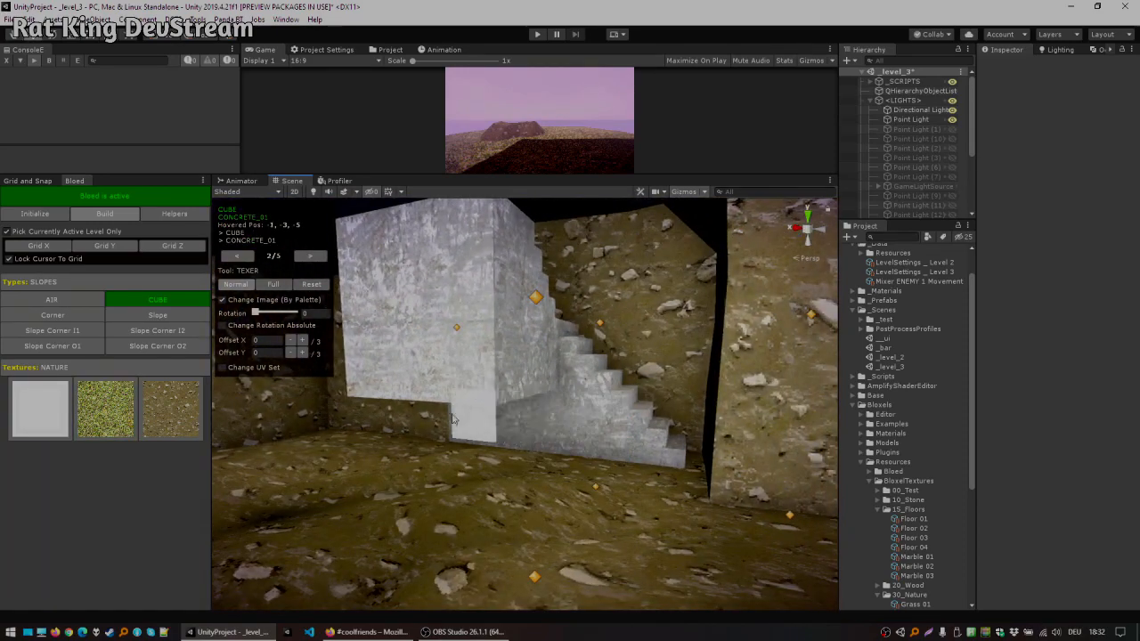
{"action": "left_click", "coordinate": [506, 426]}
{"action": "right_click_drag", "start_coordinate": [506, 426], "coordinate": [428, 455]}
{"action": "right_click_drag", "start_coordinate": [530, 397], "coordinate": [660, 333]}
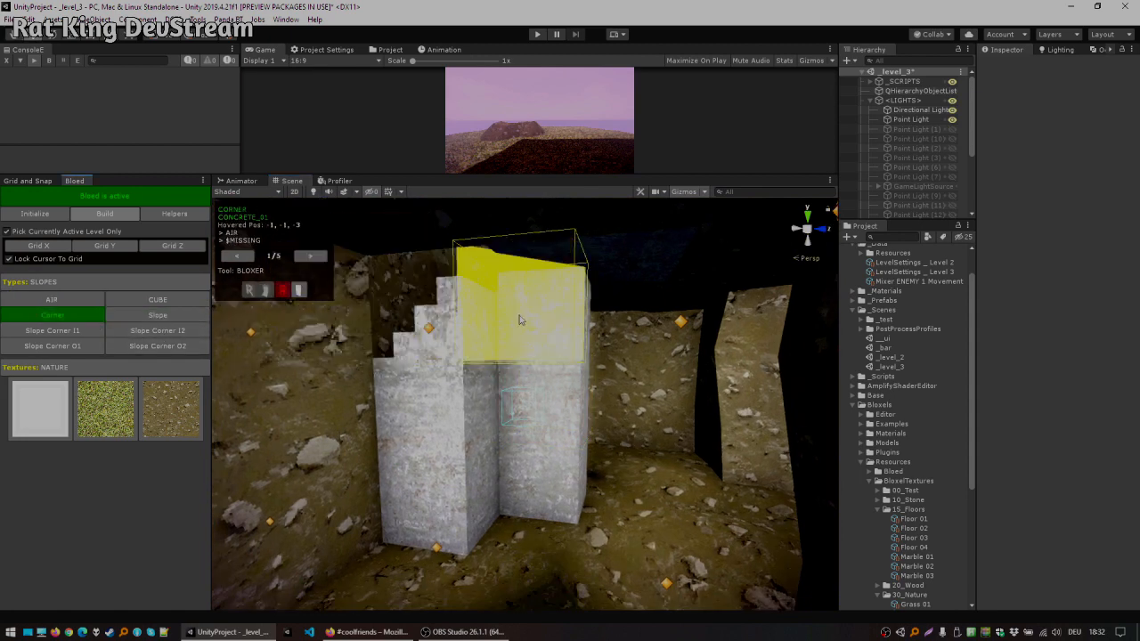
{"action": "right_click_drag", "start_coordinate": [532, 495], "coordinate": [830, 256]}
{"action": "right_click_drag", "start_coordinate": [453, 322], "coordinate": [484, 349]}
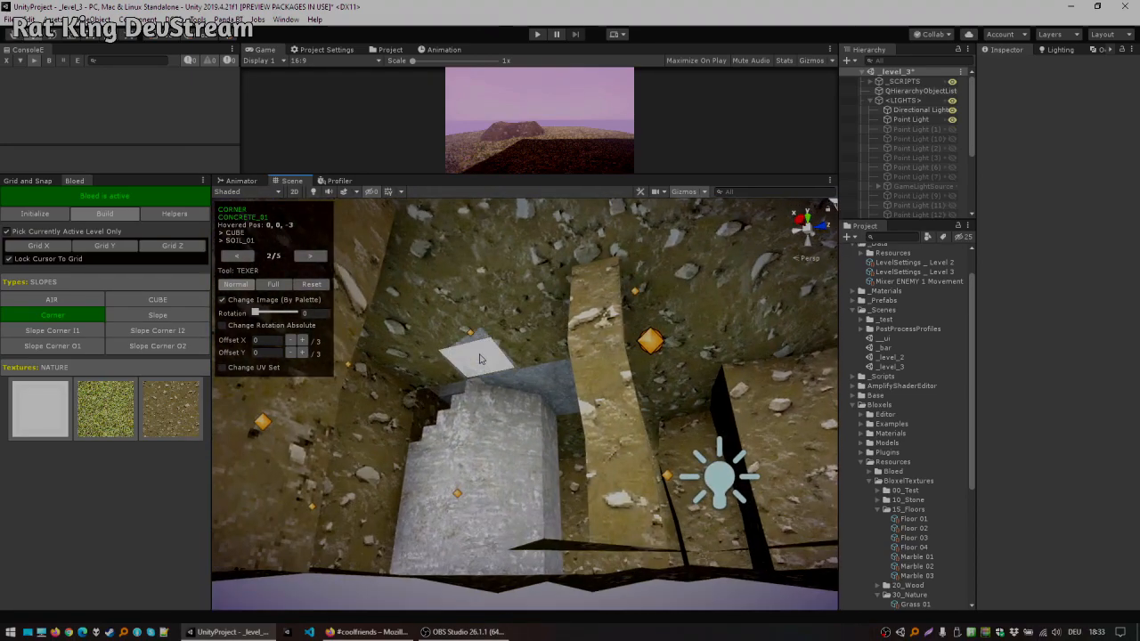
Step: Toggle the scene lighting off to preview the dark cave, then back on
{"action": "right_click_drag", "start_coordinate": [450, 354], "coordinate": [336, 367]}
{"action": "right_click_drag", "start_coordinate": [472, 325], "coordinate": [326, 203]}
{"action": "left_click", "coordinate": [311, 194]}
{"action": "right_click_drag", "start_coordinate": [454, 314], "coordinate": [915, 267]}
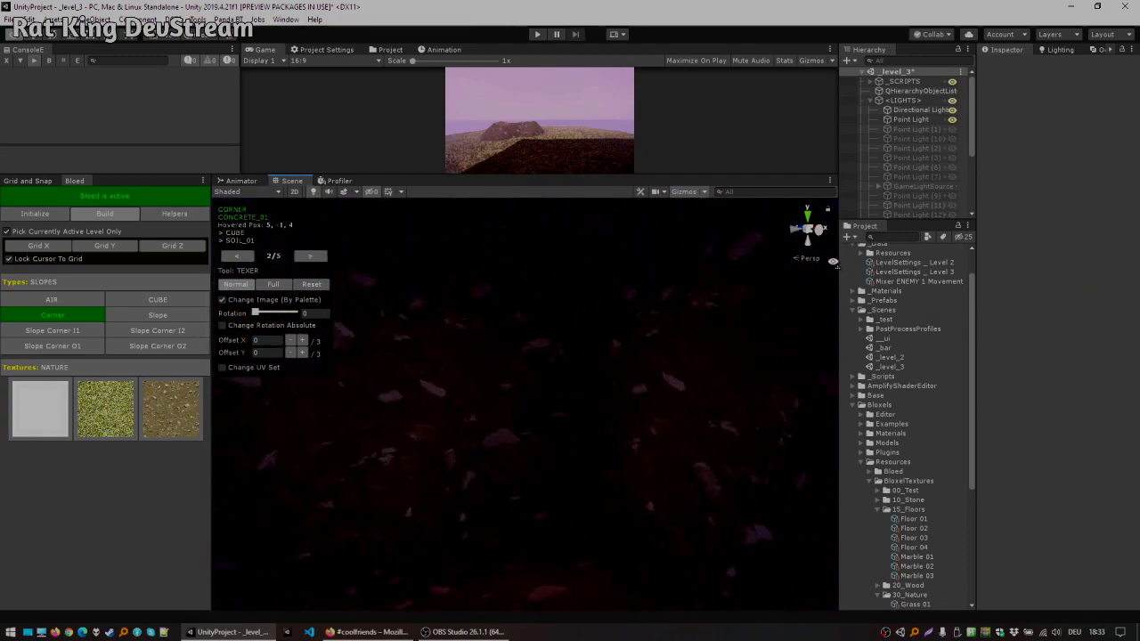
{"action": "right_click_drag", "start_coordinate": [33, 281], "coordinate": [189, 289]}
{"action": "right_click_drag", "start_coordinate": [245, 258], "coordinate": [215, 356]}
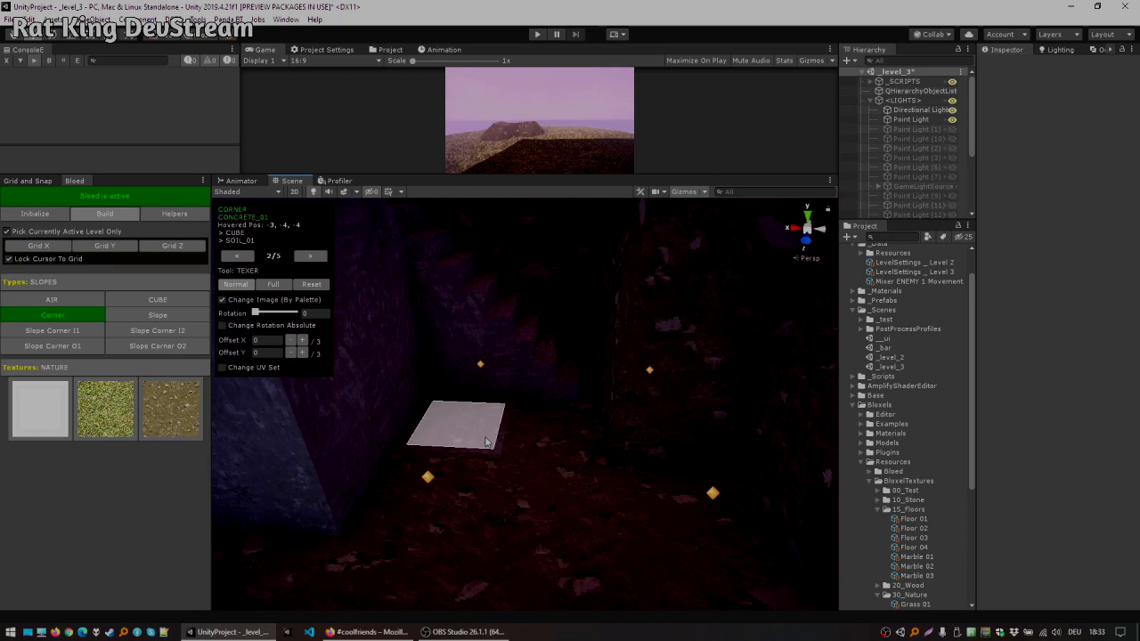
{"action": "left_click", "coordinate": [314, 192]}
{"action": "right_click_drag", "start_coordinate": [584, 384], "coordinate": [679, 282]}
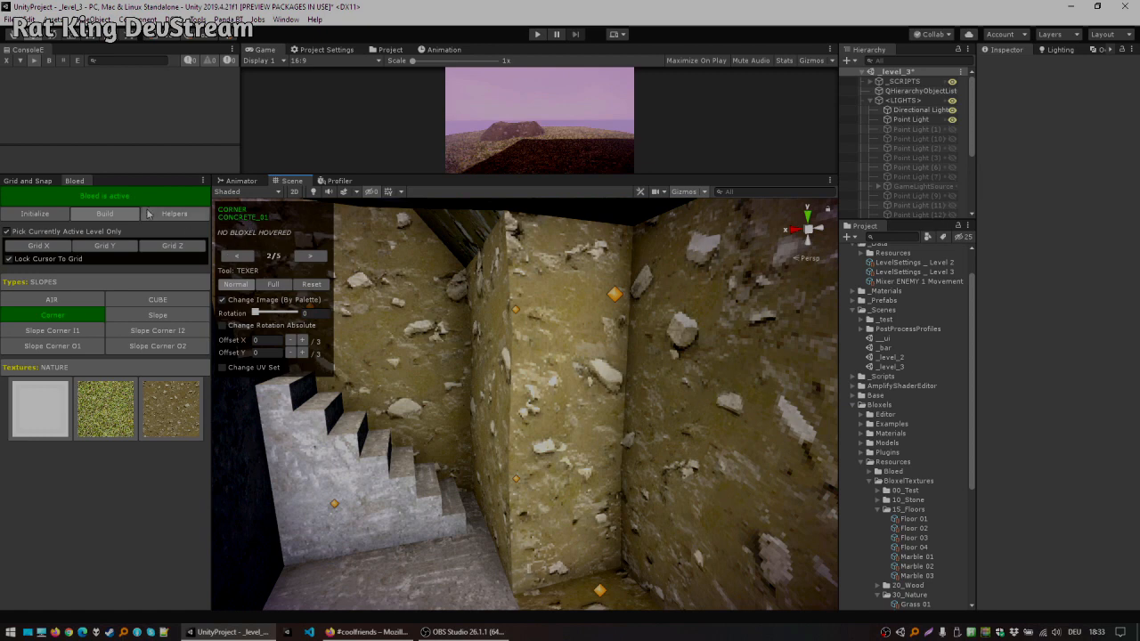
Step: Return to the Bloxer tool with Air and remove soil blocks from the cave wall beside the stairs
{"action": "left_click", "coordinate": [237, 257]}
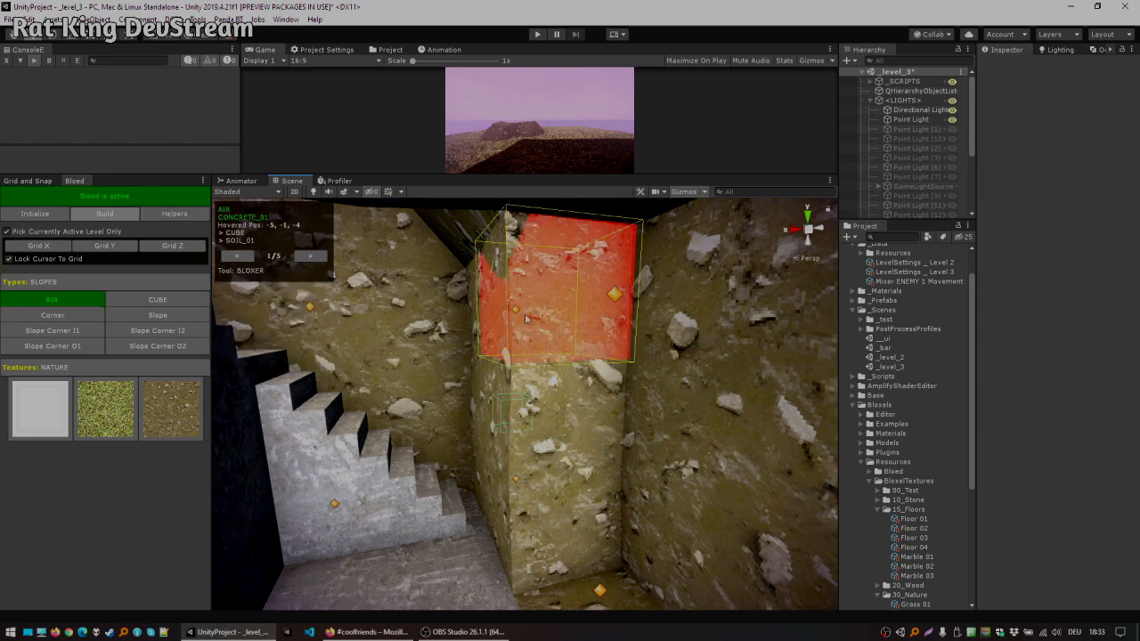
{"action": "left_click", "coordinate": [523, 310]}
{"action": "left_click", "coordinate": [543, 406]}
{"action": "left_click", "coordinate": [548, 493]}
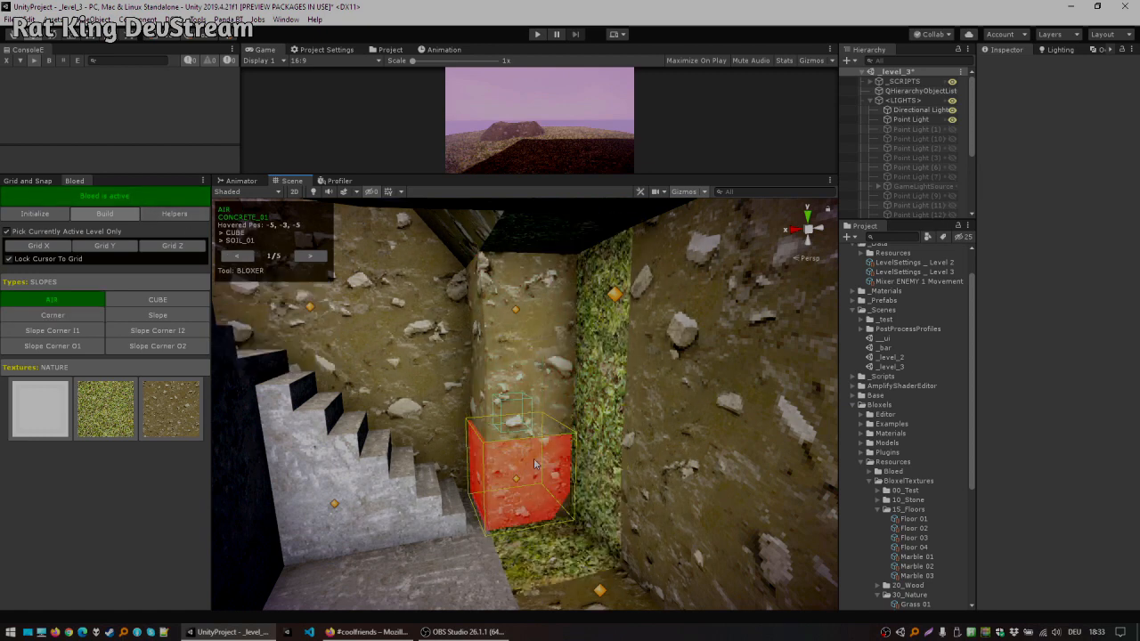
{"action": "right_click_drag", "start_coordinate": [535, 464], "coordinate": [459, 476]}
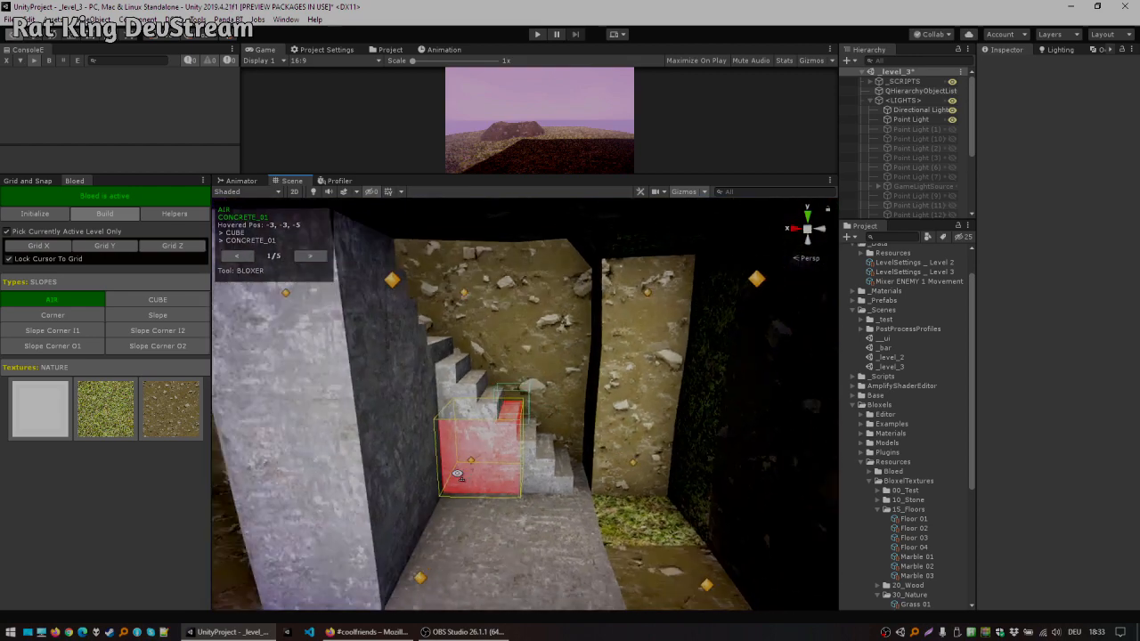
{"action": "left_click", "coordinate": [449, 431]}
{"action": "left_click", "coordinate": [539, 430]}
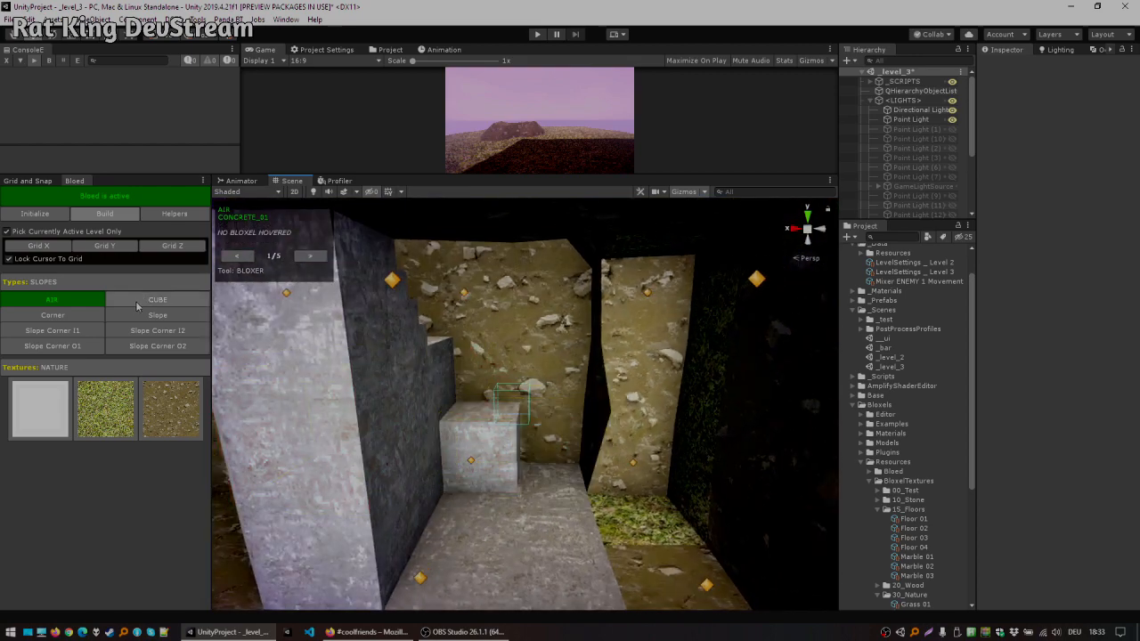
Step: Extend the staircase with another concrete stair block, undoing one misplaced step
{"action": "left_click", "coordinate": [108, 288]}
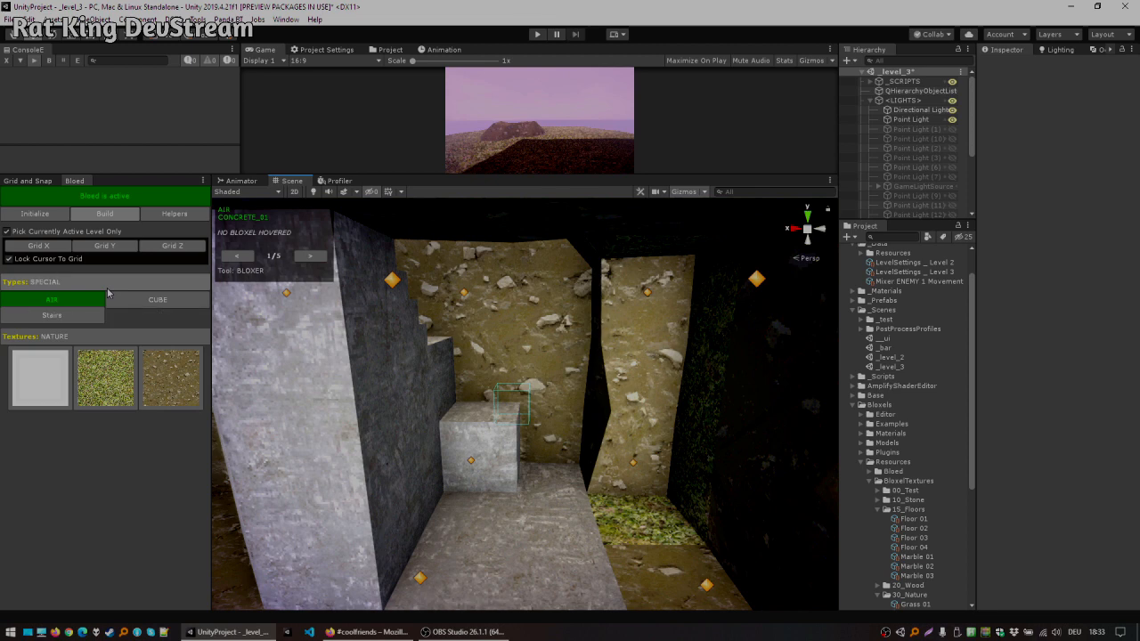
{"action": "left_click", "coordinate": [52, 316]}
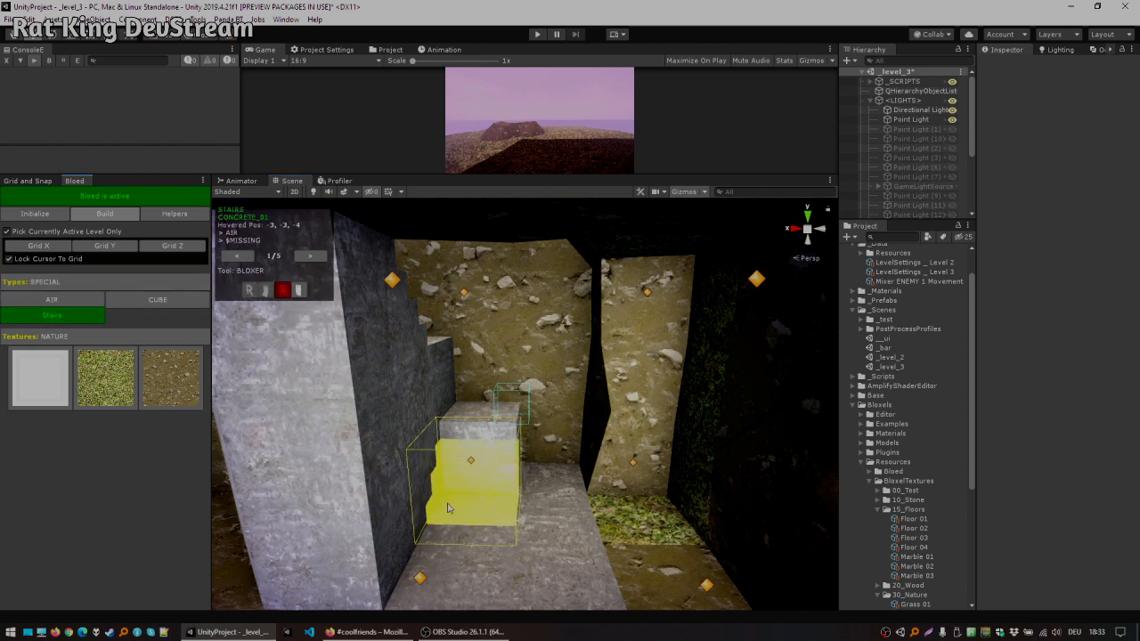
{"action": "left_click", "coordinate": [440, 545]}
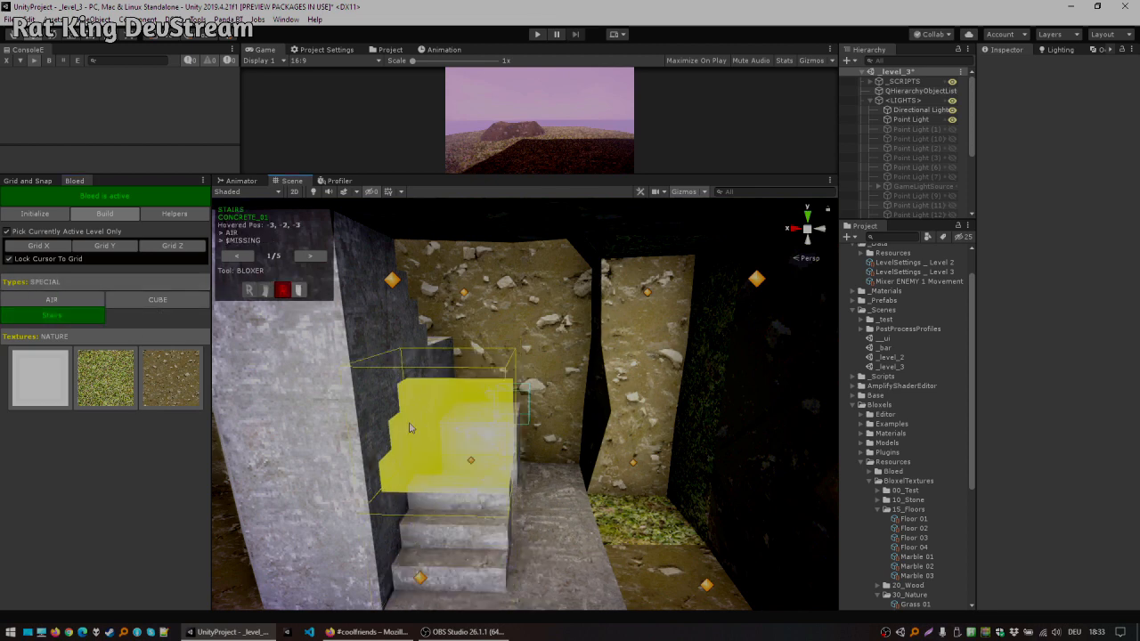
{"action": "key", "text": "ctrl+z"}
{"action": "left_click_drag", "start_coordinate": [507, 381], "coordinate": [425, 383], "text": "alt"}
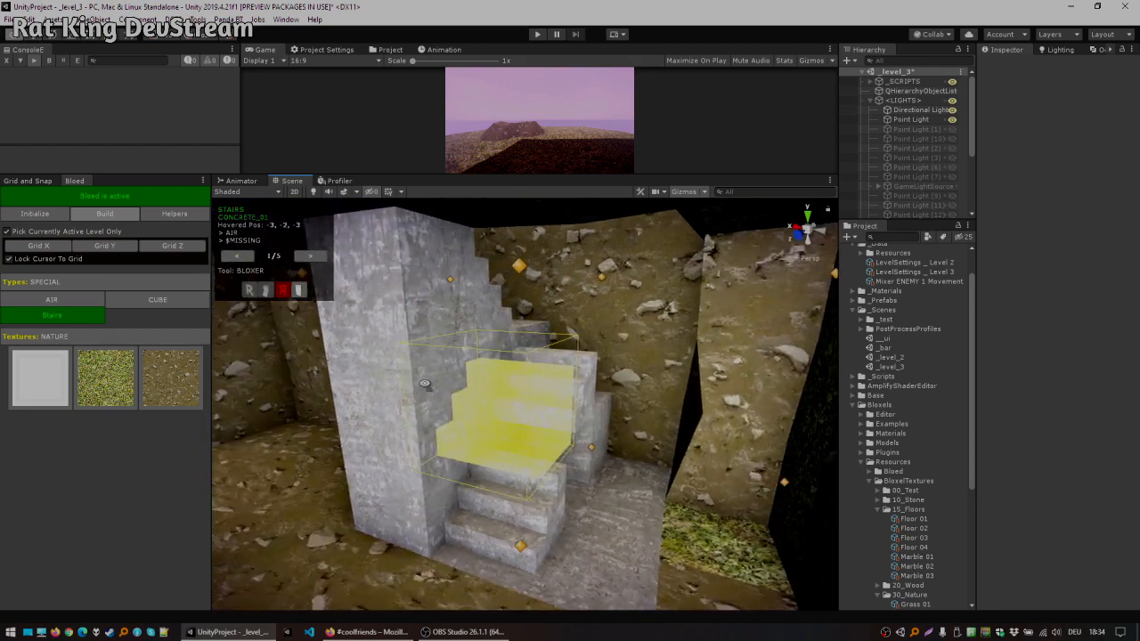
{"action": "left_click", "coordinate": [595, 449], "text": "ctrl"}
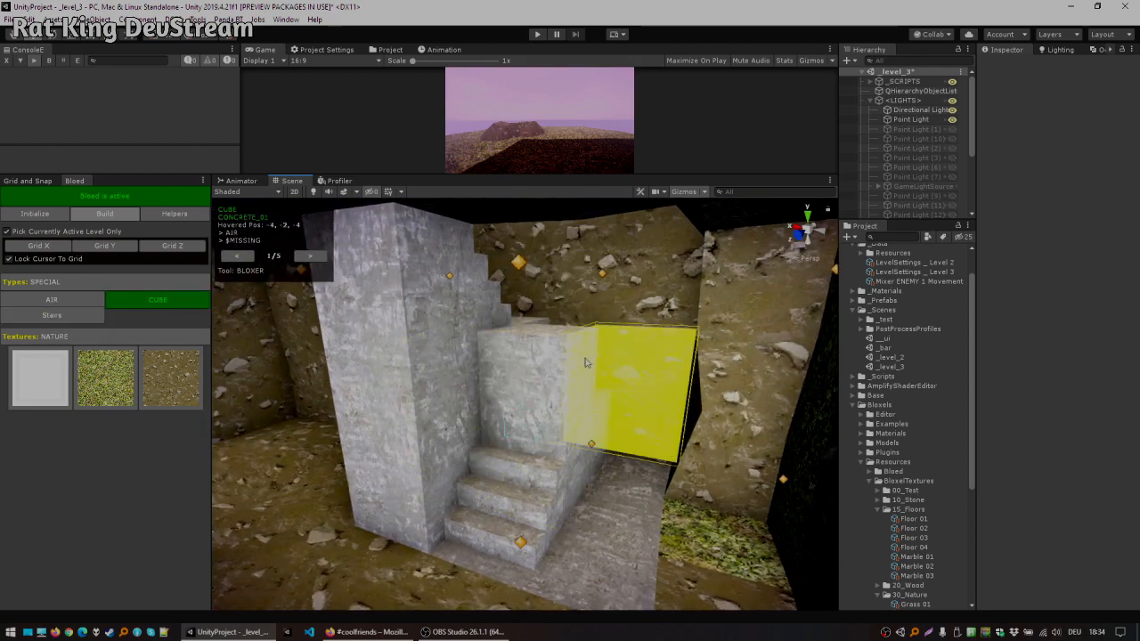
Step: Place cube blocks filling the space beside the new lower stair steps
{"action": "right_click_drag", "start_coordinate": [594, 351], "coordinate": [732, 322]}
{"action": "left_click", "coordinate": [660, 413], "text": "ctrl"}
{"action": "left_click", "coordinate": [646, 472]}
{"action": "left_click", "coordinate": [651, 370]}
{"action": "left_click", "coordinate": [643, 293]}
{"action": "right_click_drag", "start_coordinate": [548, 444], "coordinate": [490, 392]}
Step: Remove a soil block from the cave wall using the Air type
{"action": "left_click", "coordinate": [152, 283]}
{"action": "key", "text": "x"}
{"action": "left_click", "coordinate": [483, 424]}
{"action": "right_click_drag", "start_coordinate": [456, 348], "coordinate": [438, 341]}
{"action": "key", "text": "x"}
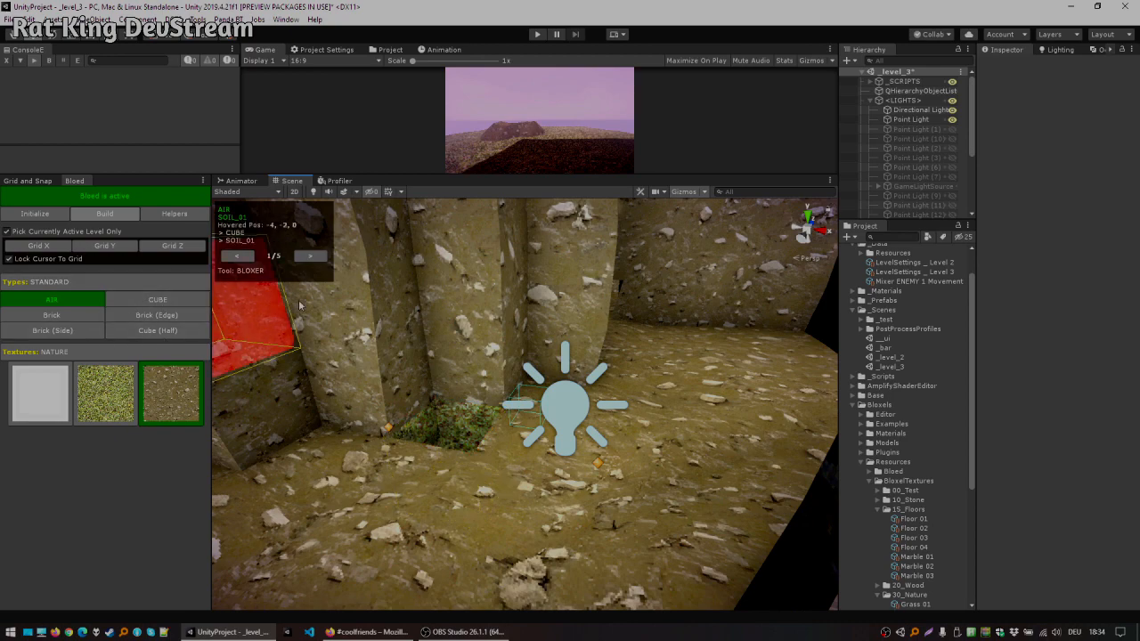
{"action": "key", "text": "x"}
{"action": "right_click_drag", "start_coordinate": [514, 363], "coordinate": [230, 263]}
Step: Select Slope Corner I2, rotate it, and place soil inner slope corners along the cave wall joints
{"action": "left_click", "coordinate": [153, 277]}
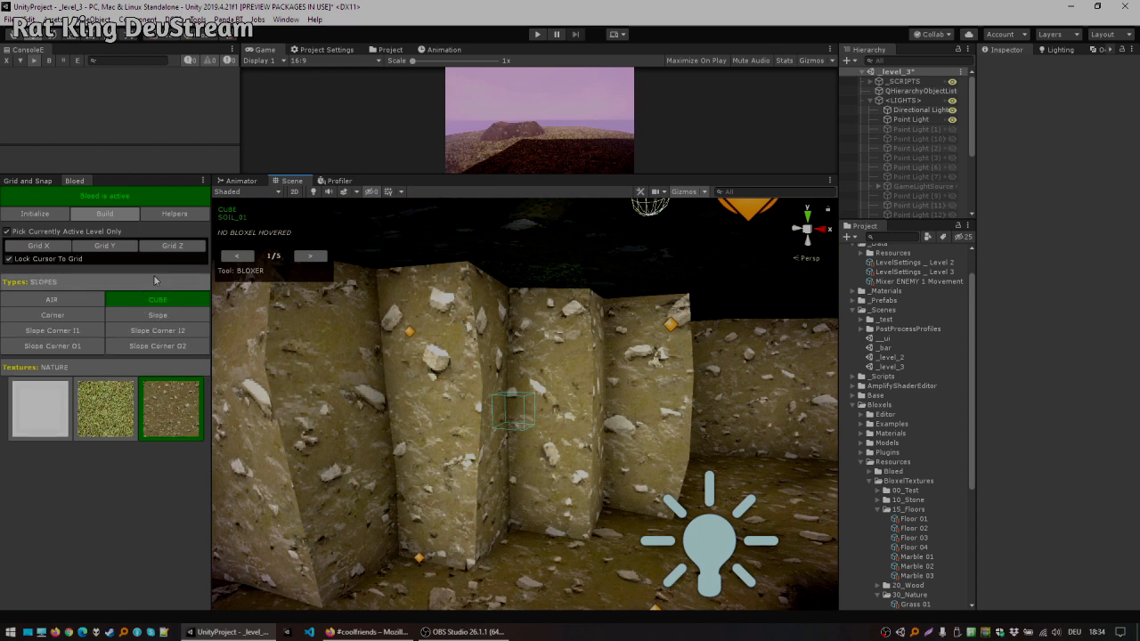
{"action": "left_click", "coordinate": [128, 332]}
{"action": "right_click_drag", "start_coordinate": [472, 383], "coordinate": [516, 427]}
{"action": "key", "text": "r"}
{"action": "key", "text": "r"}
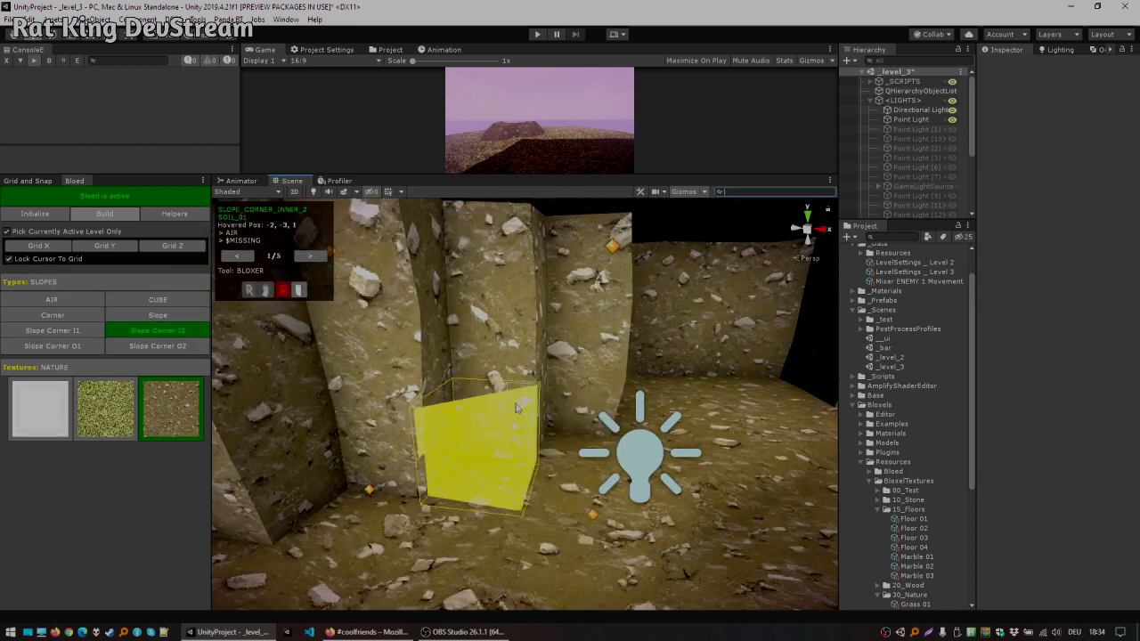
{"action": "left_click", "coordinate": [503, 406]}
{"action": "left_click", "coordinate": [487, 319]}
{"action": "left_click", "coordinate": [481, 245]}
{"action": "right_click_drag", "start_coordinate": [486, 245], "coordinate": [514, 240]}
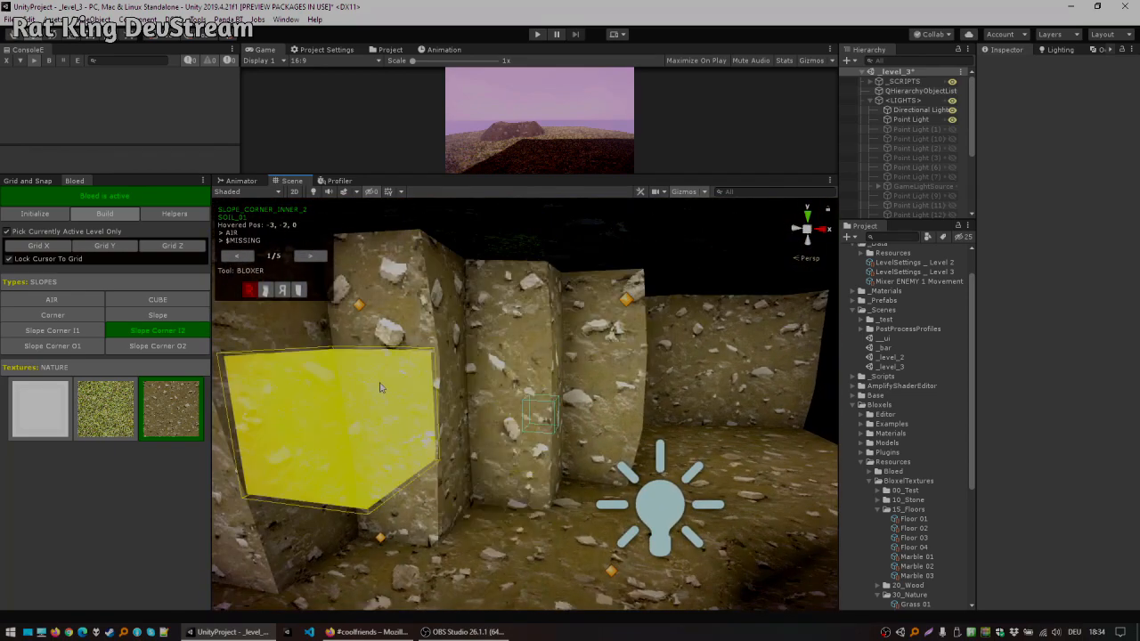
Step: Place soil Corner blocks at the outer edges of the cave walls
{"action": "left_click", "coordinate": [86, 317]}
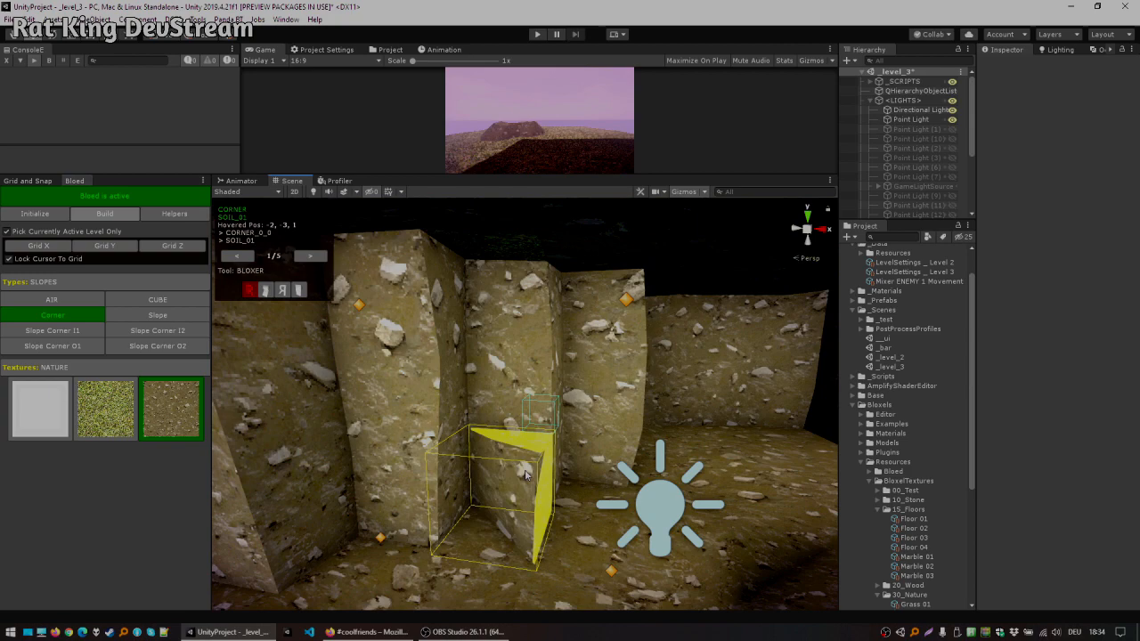
{"action": "left_click", "coordinate": [526, 477]}
{"action": "left_click", "coordinate": [513, 400]}
{"action": "left_click", "coordinate": [502, 321]}
{"action": "right_click_drag", "start_coordinate": [501, 321], "coordinate": [622, 381]}
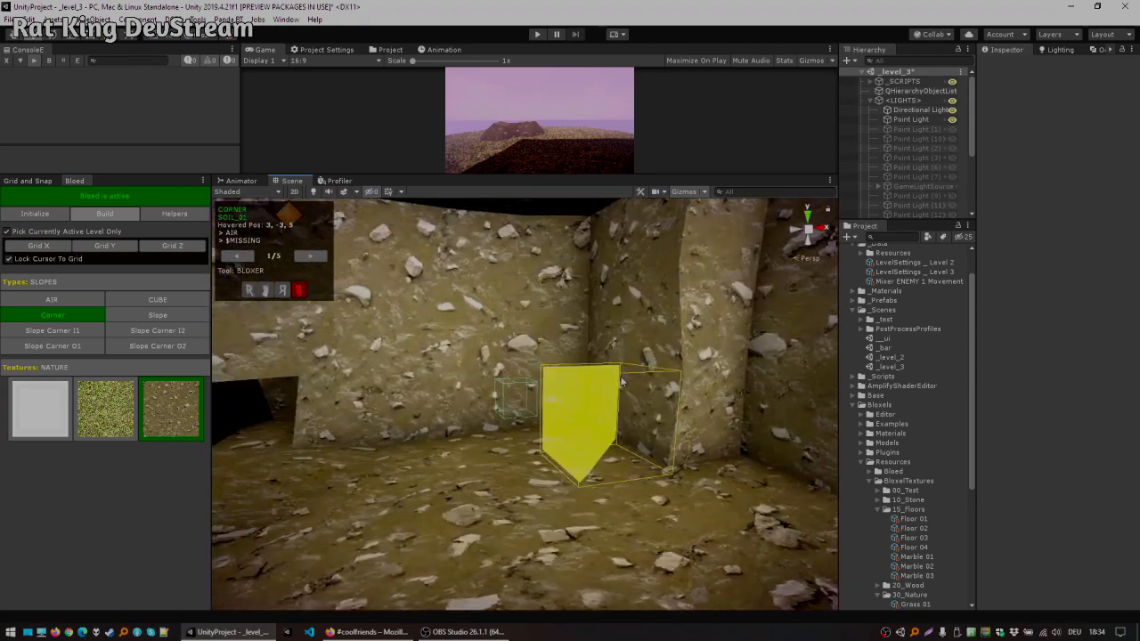
Step: Smooth the cave ceiling by adding a soil slope and removing a soil block with Air
{"action": "right_click_drag", "start_coordinate": [592, 259], "coordinate": [464, 263]}
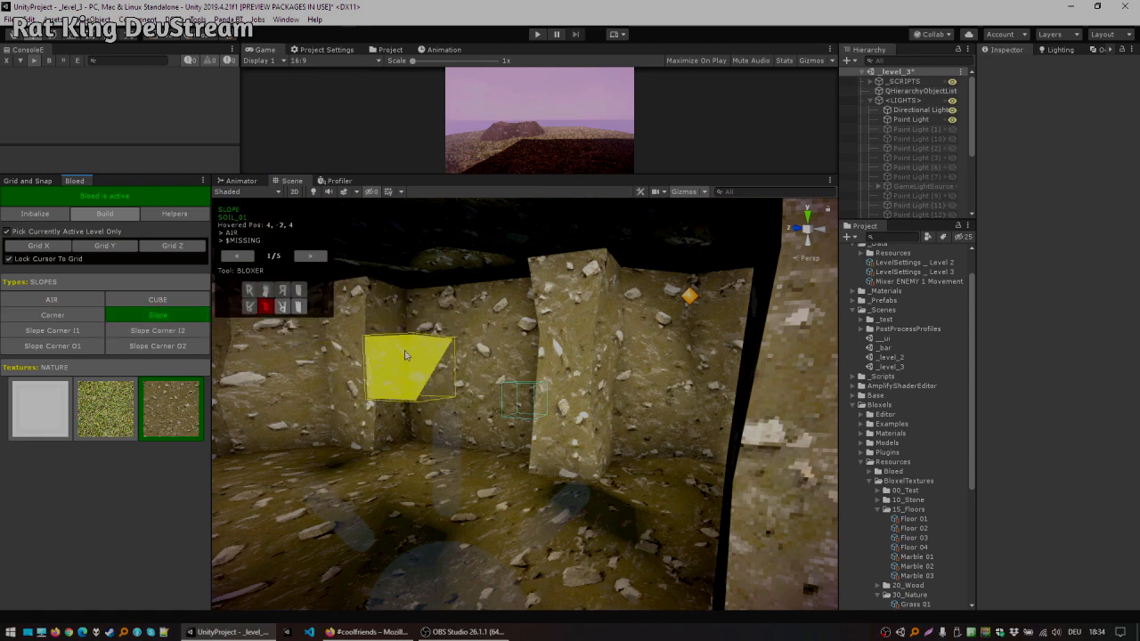
{"action": "right_click_drag", "start_coordinate": [506, 305], "coordinate": [509, 300]}
{"action": "key", "text": "w"}
{"action": "key", "text": "Tab"}
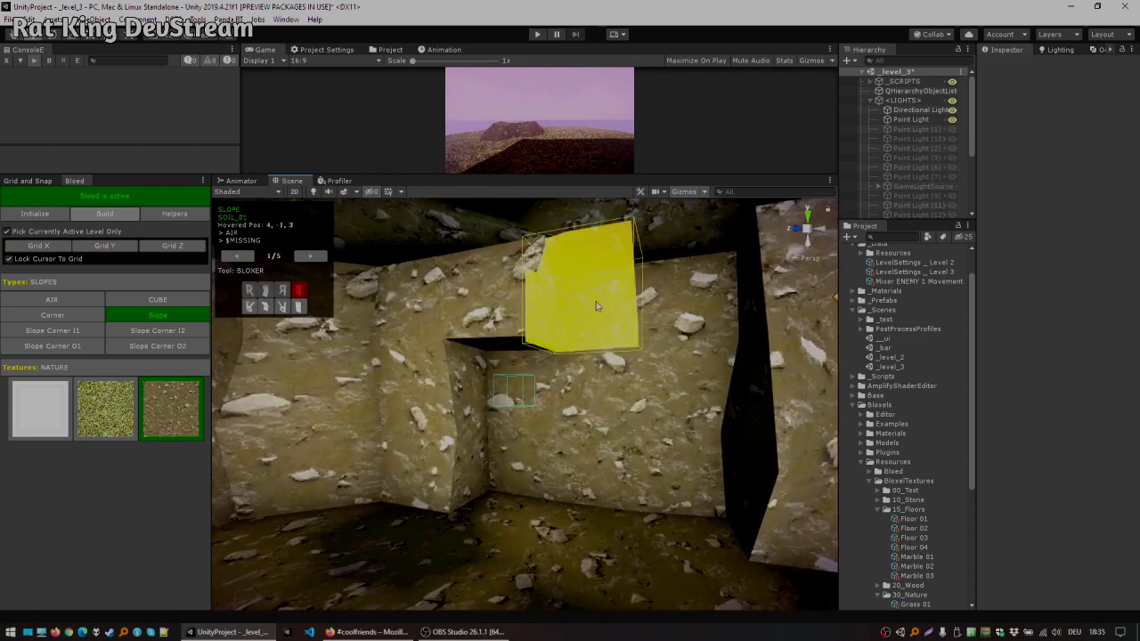
{"action": "key", "text": "Tab"}
{"action": "right_click_drag", "start_coordinate": [537, 323], "coordinate": [518, 309]}
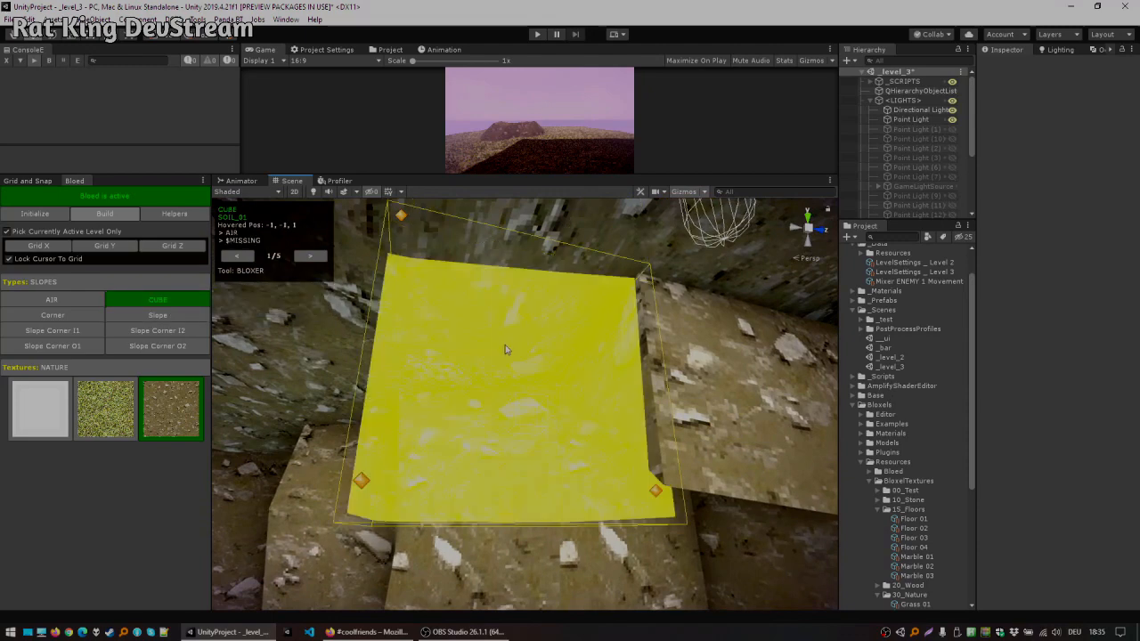
{"action": "key", "text": "x"}
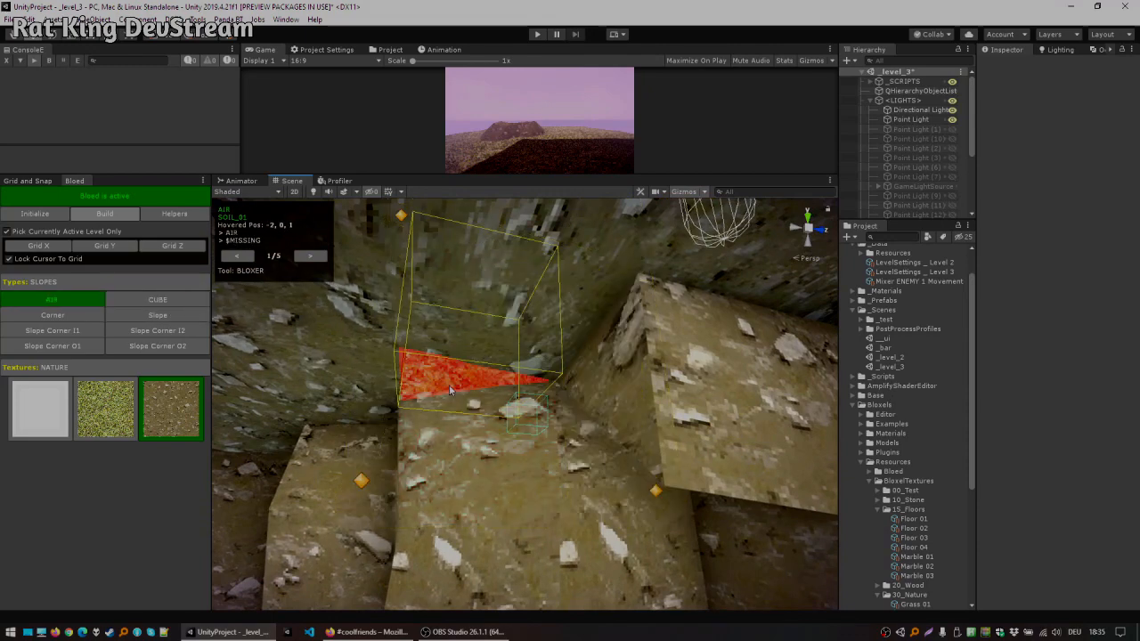
{"action": "key", "text": "x"}
{"action": "left_click", "coordinate": [446, 370]}
{"action": "right_click_drag", "start_coordinate": [581, 294], "coordinate": [554, 405]}
{"action": "key", "text": "s"}
{"action": "key", "text": "x"}
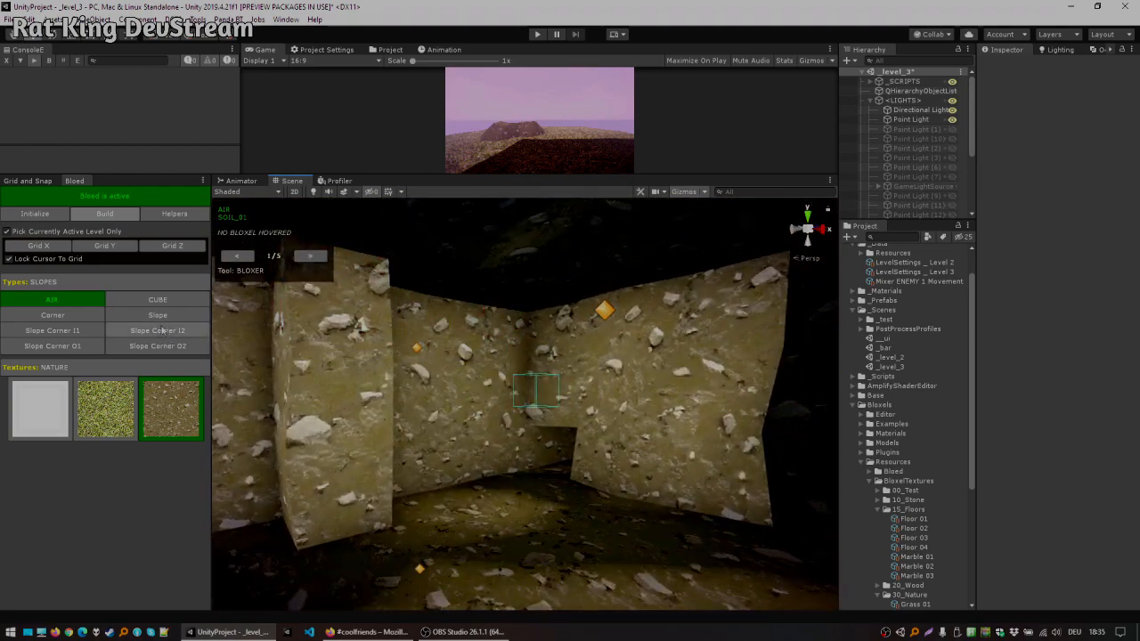
Step: Try placing a soil Slope Corner I1 piece in the cave and undo it
{"action": "left_click", "coordinate": [74, 333]}
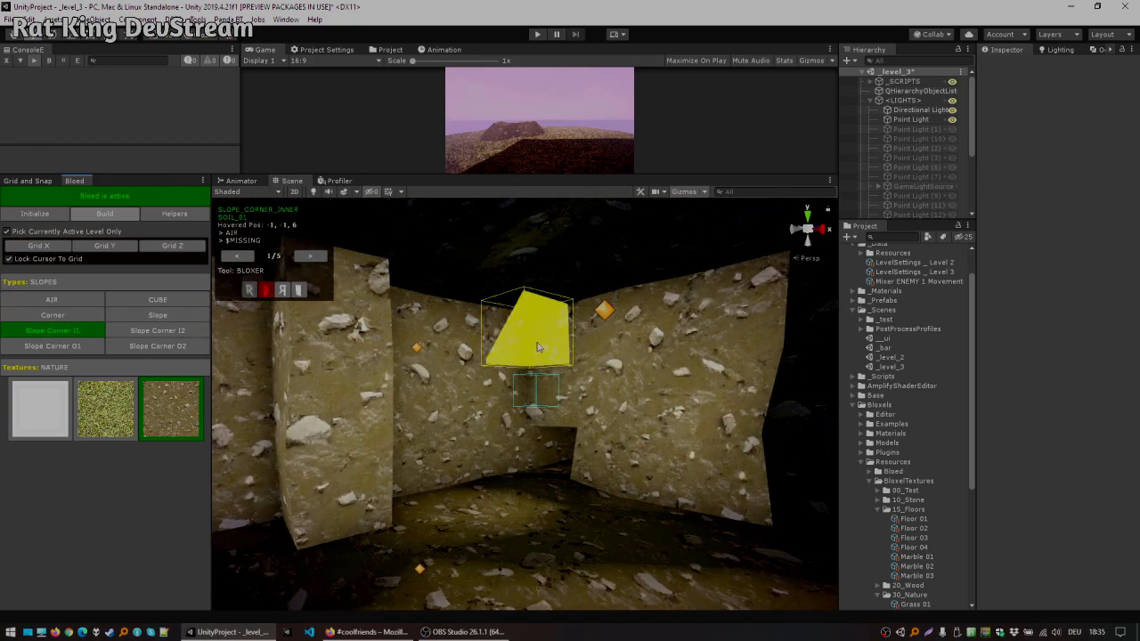
{"action": "right_click_drag", "start_coordinate": [720, 353], "coordinate": [692, 336]}
{"action": "key", "text": "w"}
{"action": "key", "text": "ctrl+z"}
Step: Select the outer slope corner type and place a soil outer slope corner at the cave wall edge
{"action": "left_click", "coordinate": [160, 346]}
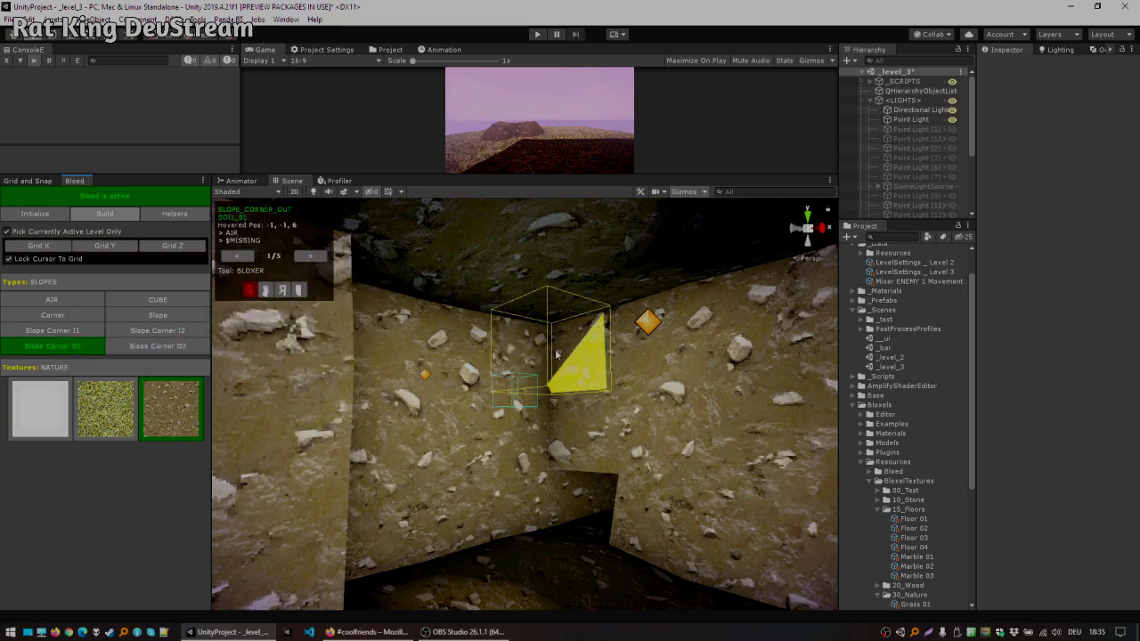
{"action": "key", "text": "a"}
{"action": "right_click_drag", "start_coordinate": [557, 355], "coordinate": [457, 433]}
{"action": "key", "text": "w"}
{"action": "right_click_drag", "start_coordinate": [681, 342], "coordinate": [740, 317]}
{"action": "key", "text": "s"}
{"action": "key", "text": "w"}
{"action": "key", "text": "d"}
{"action": "left_click", "coordinate": [677, 388]}
Step: Switch to the Air type and remove soil blocks around the cave passage opening
{"action": "key", "text": "x"}
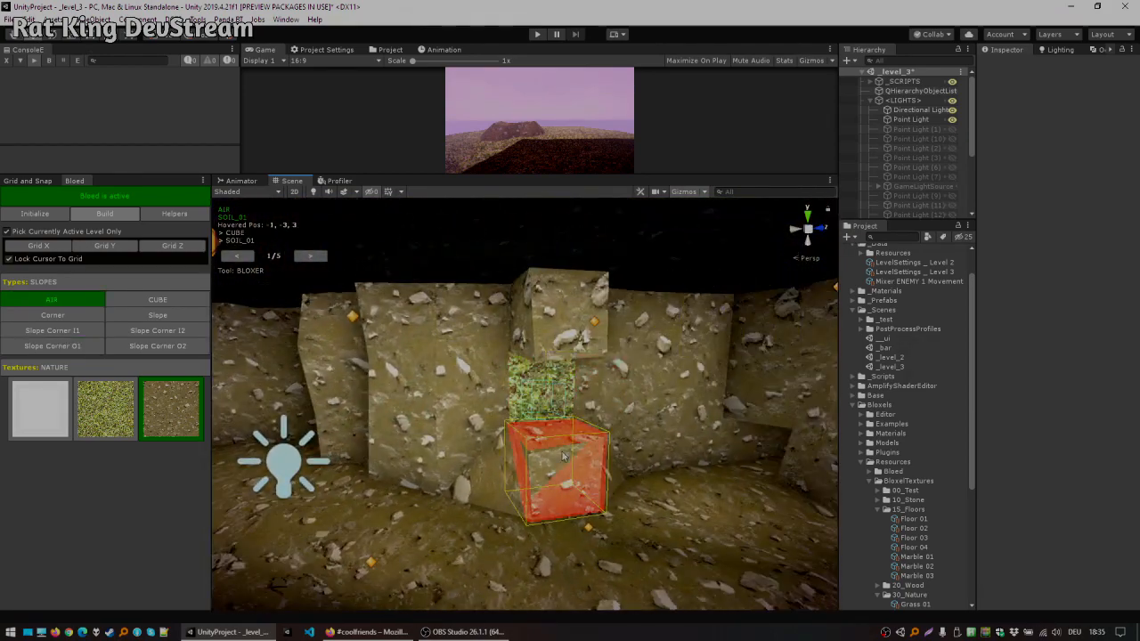
{"action": "left_click", "coordinate": [563, 456]}
{"action": "left_click", "coordinate": [563, 331]}
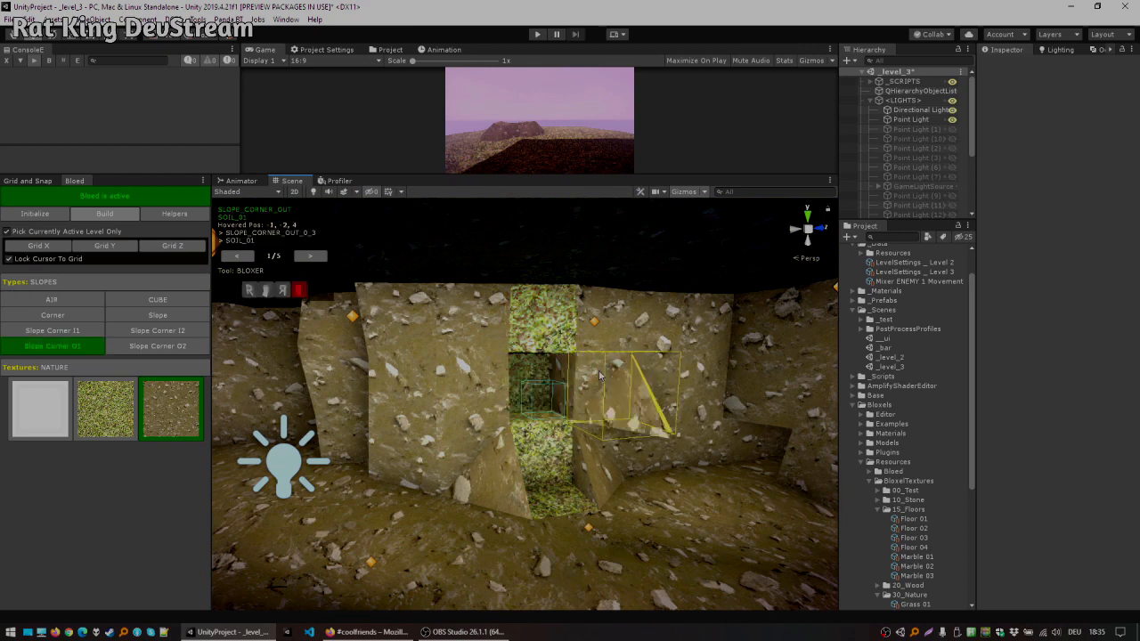
{"action": "left_click", "coordinate": [539, 375]}
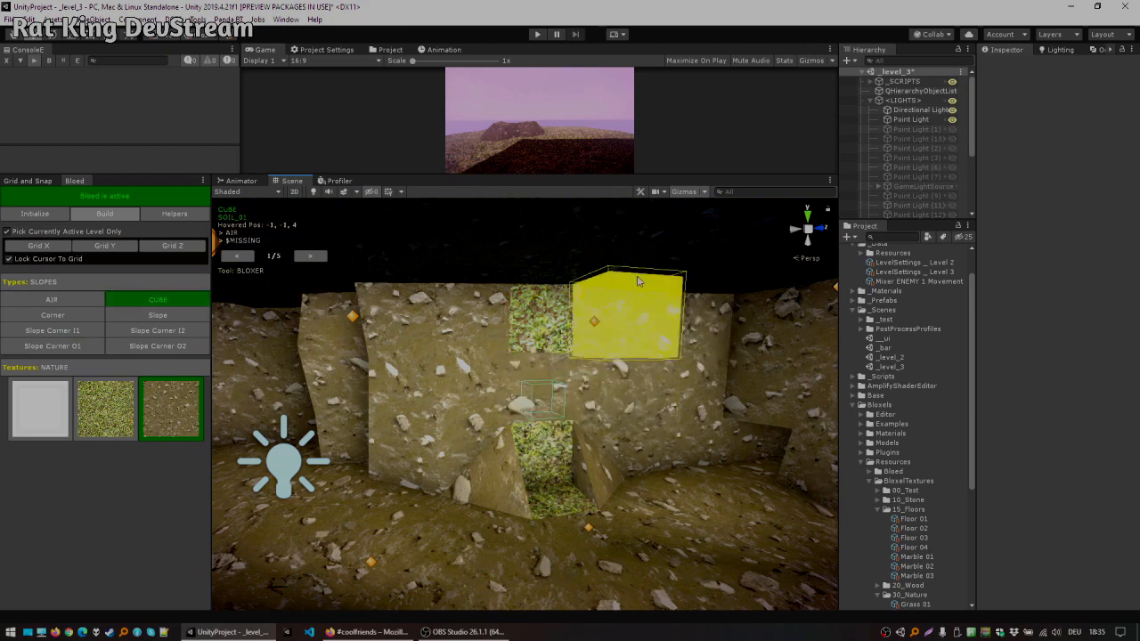
Step: Select the Slope type and place a soil slope at the cave wall base
{"action": "left_click", "coordinate": [168, 317]}
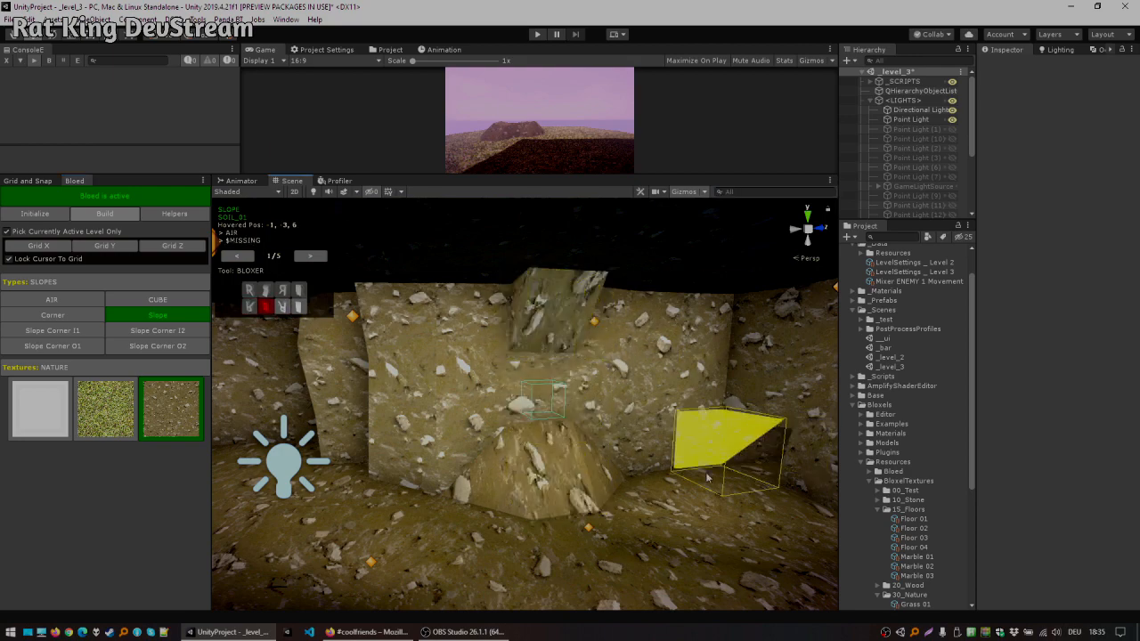
{"action": "right_click_drag", "start_coordinate": [611, 472], "coordinate": [646, 408]}
{"action": "right_click_drag", "start_coordinate": [508, 406], "coordinate": [554, 391]}
{"action": "key", "text": "a"}
{"action": "key", "text": "w"}
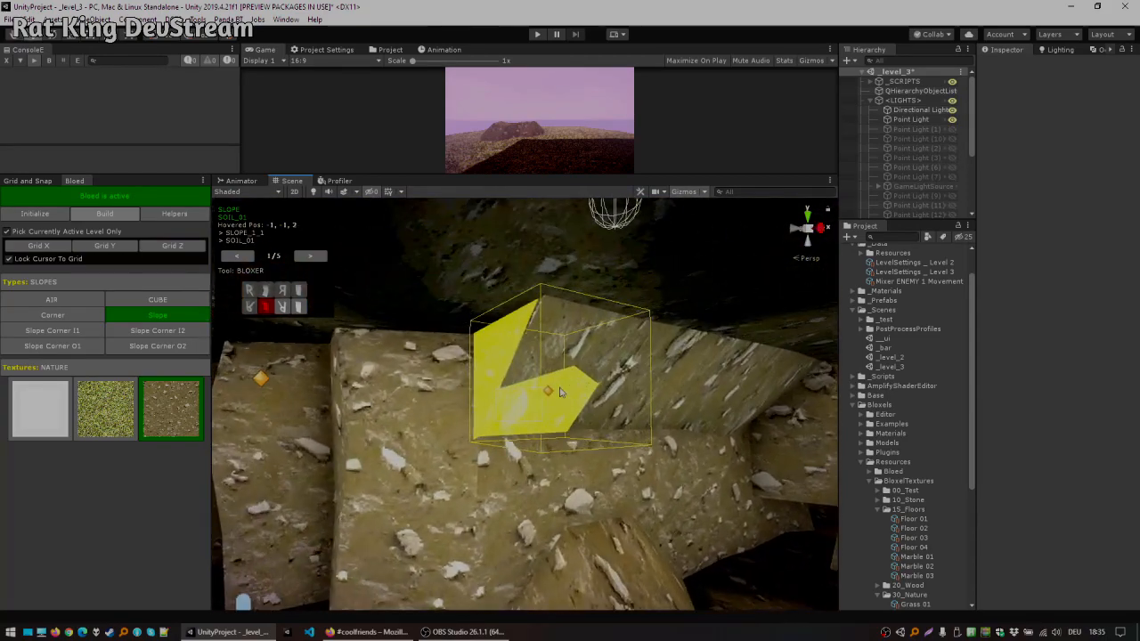
Step: Select the Corner type and place a soil corner block along the cave ceiling edge
{"action": "left_click", "coordinate": [64, 330]}
{"action": "right_click_drag", "start_coordinate": [401, 352], "coordinate": [543, 321]}
{"action": "key", "text": "a"}
{"action": "key", "text": "r"}
{"action": "key", "text": "d"}
{"action": "key", "text": "s"}
{"action": "key", "text": "w"}
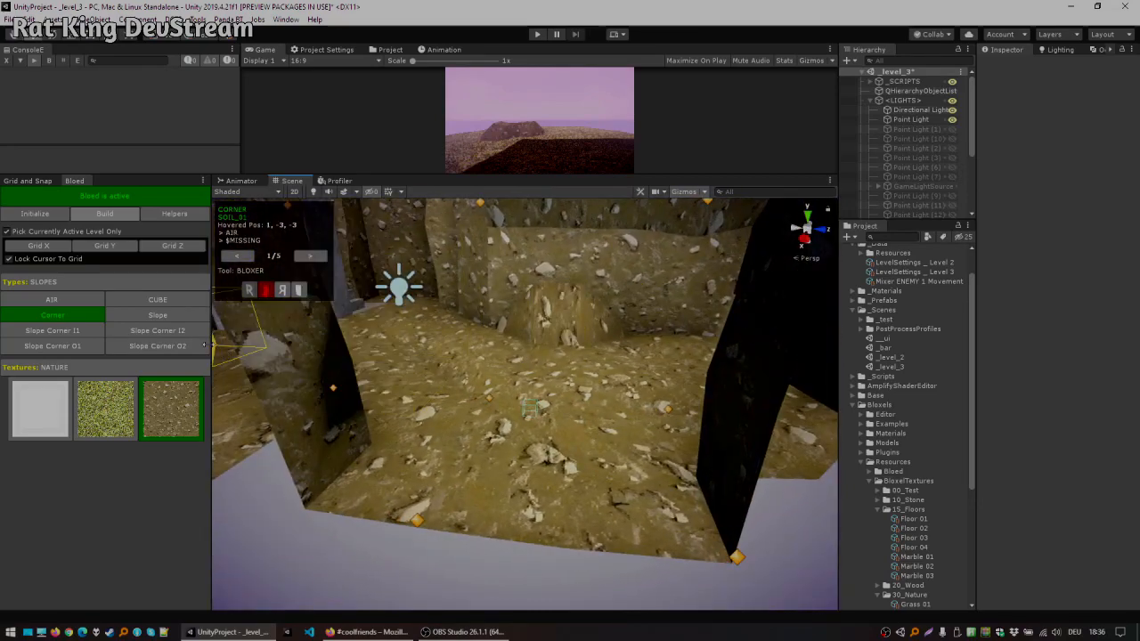
Step: Switch to the Standard types and line the cave floor edges with soil Cube (Half) blocks
{"action": "left_click", "coordinate": [114, 283]}
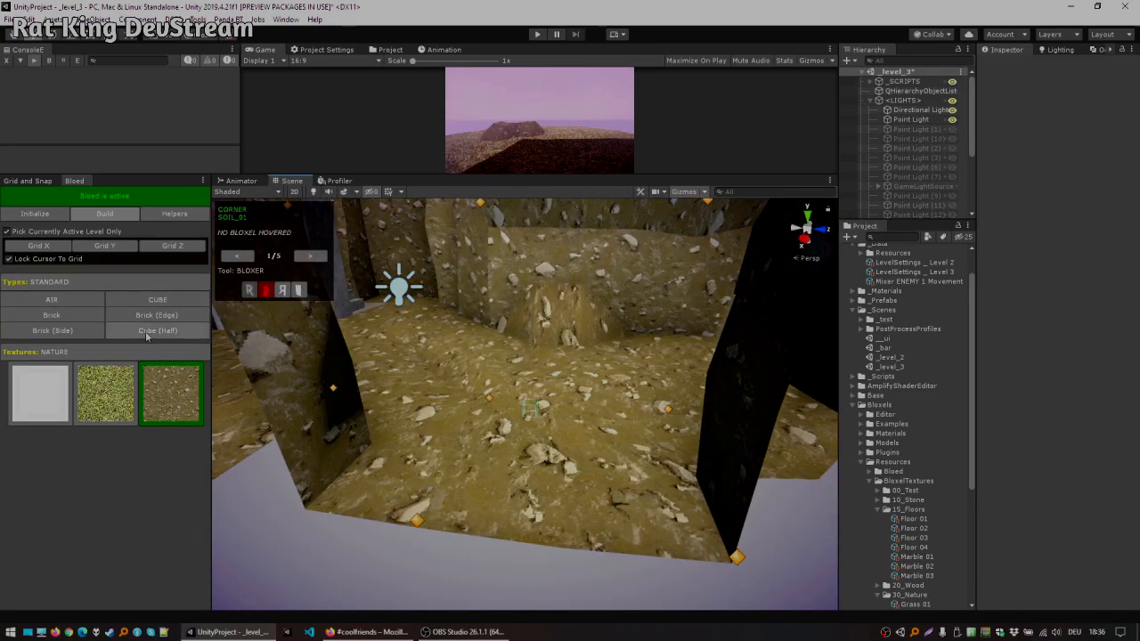
{"action": "left_click", "coordinate": [52, 299]}
{"action": "left_click_drag", "start_coordinate": [594, 435], "coordinate": [427, 433]}
{"action": "left_click", "coordinate": [515, 437], "text": "ctrl"}
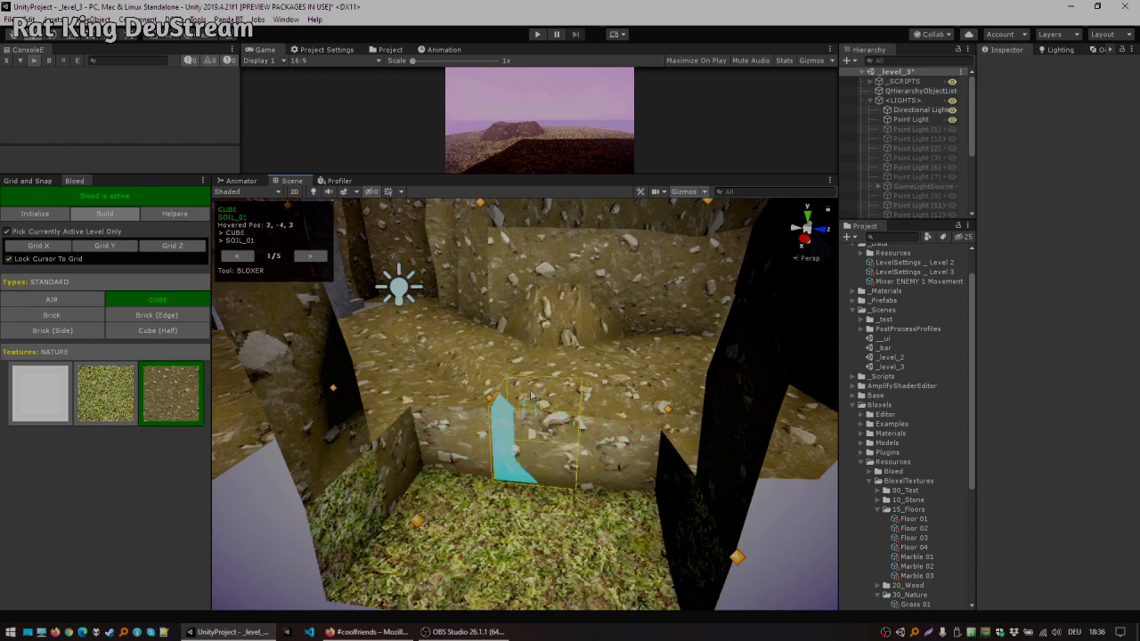
{"action": "left_click", "coordinate": [165, 331]}
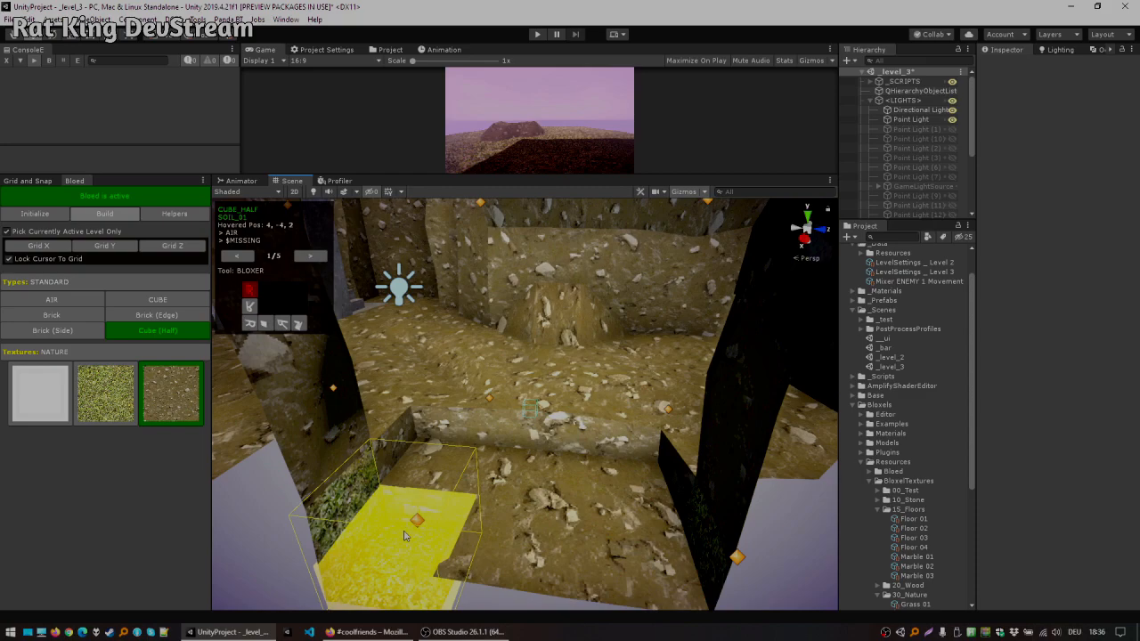
{"action": "right_click_drag", "start_coordinate": [409, 534], "coordinate": [757, 445]}
{"action": "left_click", "coordinate": [607, 422], "text": "ctrl"}
{"action": "left_click", "coordinate": [496, 455]}
{"action": "left_click", "coordinate": [565, 395], "text": "ctrl"}
{"action": "right_click_drag", "start_coordinate": [565, 397], "coordinate": [512, 534]}
{"action": "left_click", "coordinate": [499, 550]}
{"action": "right_click_drag", "start_coordinate": [606, 570], "coordinate": [570, 338]}
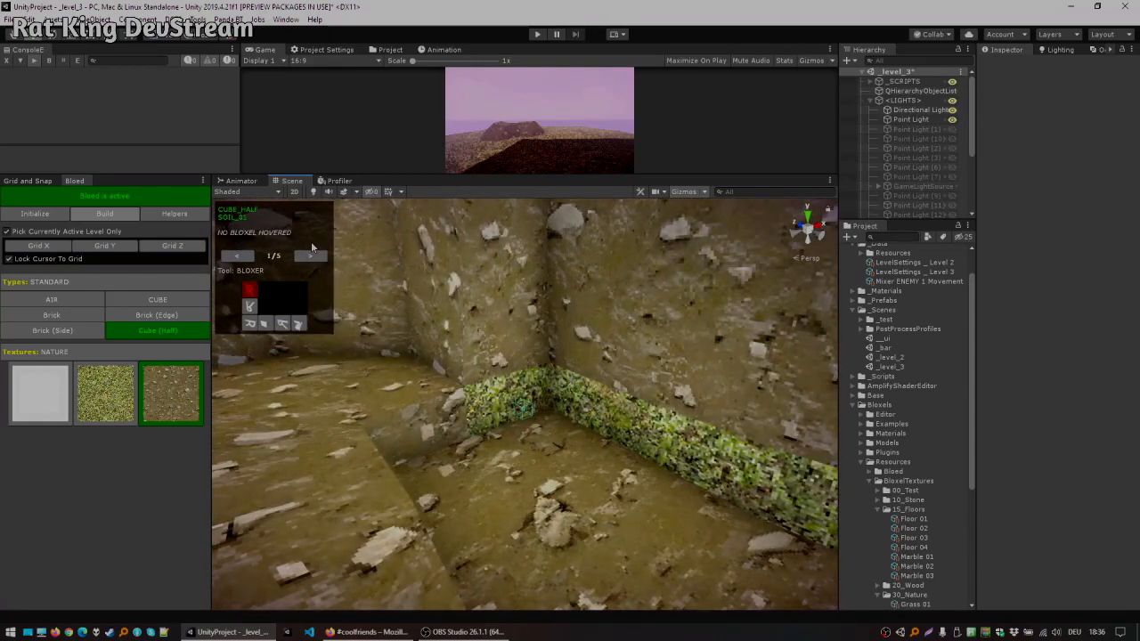
Step: Switch to the Texer tool and retexture the cave wall faces beside the half-cube edging
{"action": "left_click", "coordinate": [311, 256]}
{"action": "left_click", "coordinate": [275, 285]}
{"action": "left_click", "coordinate": [512, 405]}
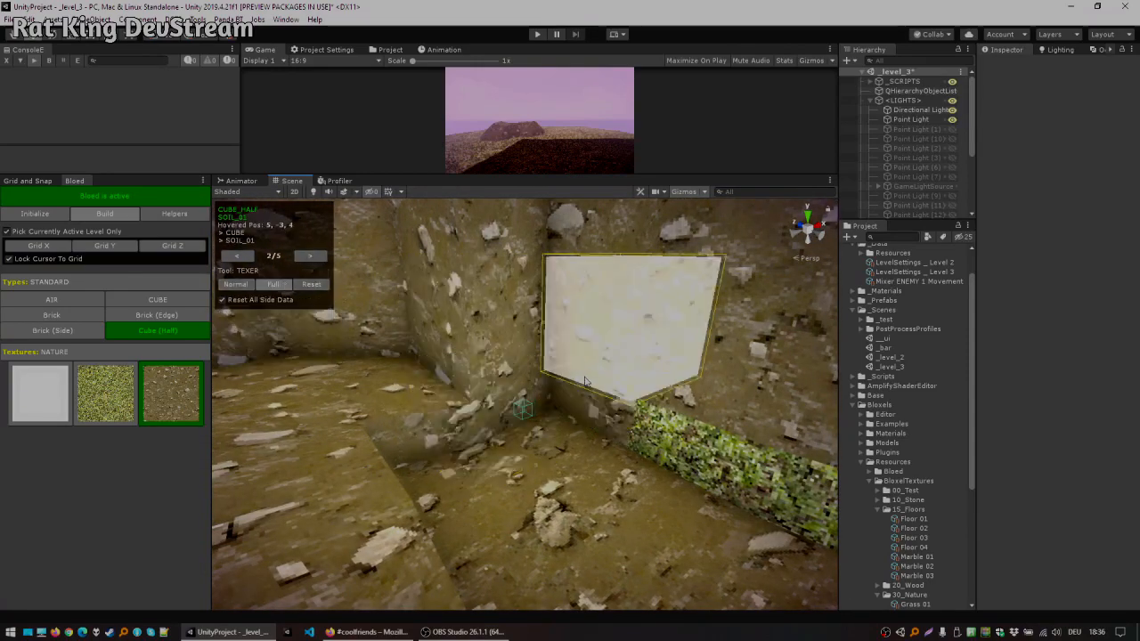
{"action": "left_click", "coordinate": [614, 418]}
{"action": "right_click_drag", "start_coordinate": [663, 431], "coordinate": [687, 424]}
{"action": "left_click", "coordinate": [687, 424]}
{"action": "left_click", "coordinate": [602, 427]}
{"action": "left_click", "coordinate": [477, 419]}
{"action": "right_click_drag", "start_coordinate": [488, 406], "coordinate": [561, 331]}
Step: Deactivate Bloed, select the Directional Light, and set its Y rotation to -460.2
{"action": "left_click", "coordinate": [149, 197]}
{"action": "right_click_drag", "start_coordinate": [472, 334], "coordinate": [388, 392]}
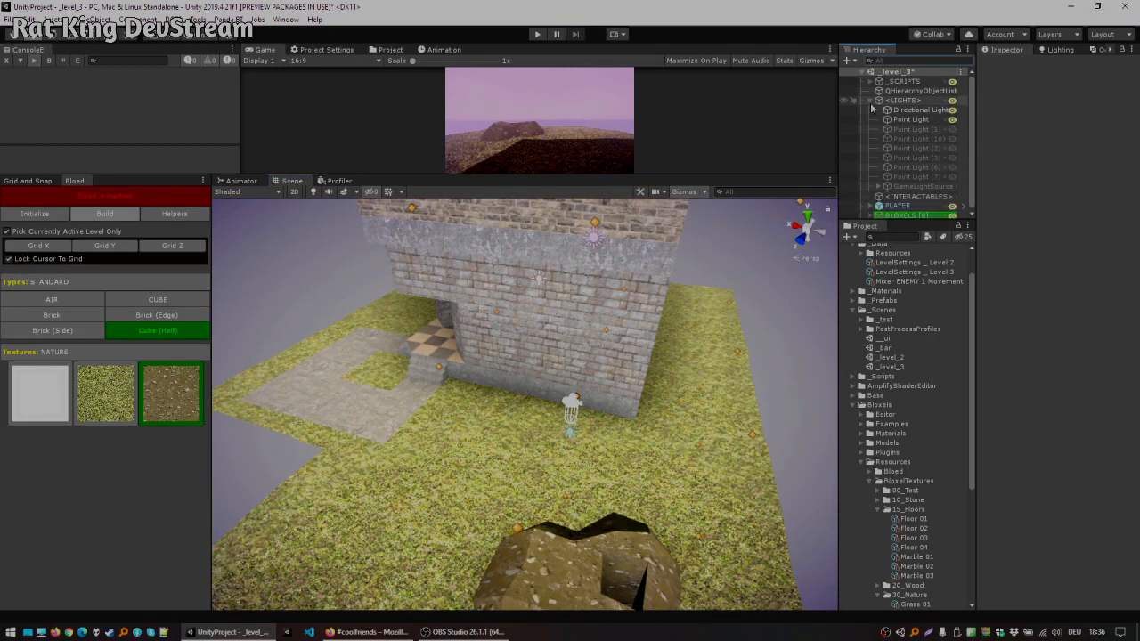
{"action": "left_click", "coordinate": [871, 101]}
{"action": "left_click", "coordinate": [897, 119]}
{"action": "left_click_drag", "start_coordinate": [579, 423], "coordinate": [525, 376]}
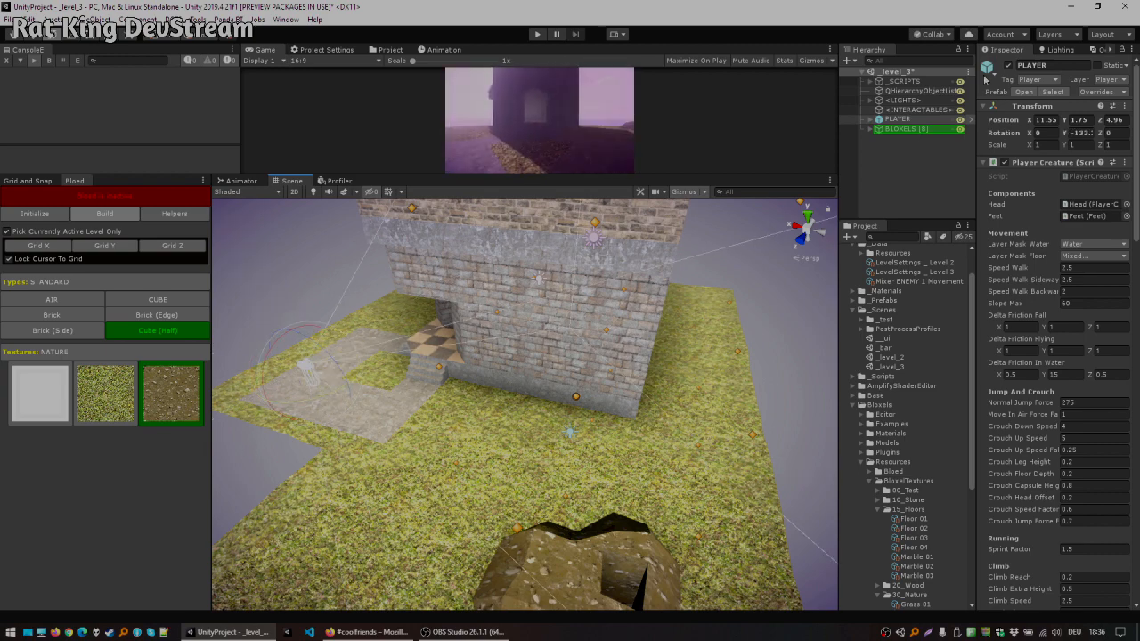
{"action": "left_click", "coordinate": [913, 101]}
{"action": "left_click", "coordinate": [870, 101]}
{"action": "left_click", "coordinate": [922, 110]}
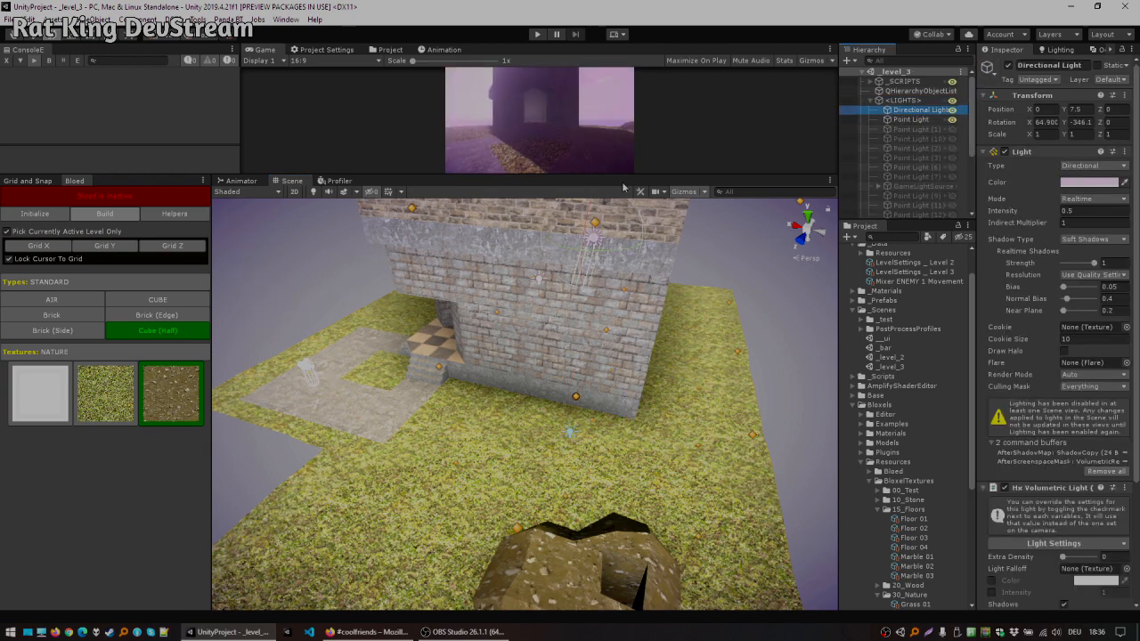
{"action": "left_click_drag", "start_coordinate": [620, 241], "coordinate": [628, 434]}
{"action": "left_click_drag", "start_coordinate": [1065, 124], "coordinate": [535, 290]}
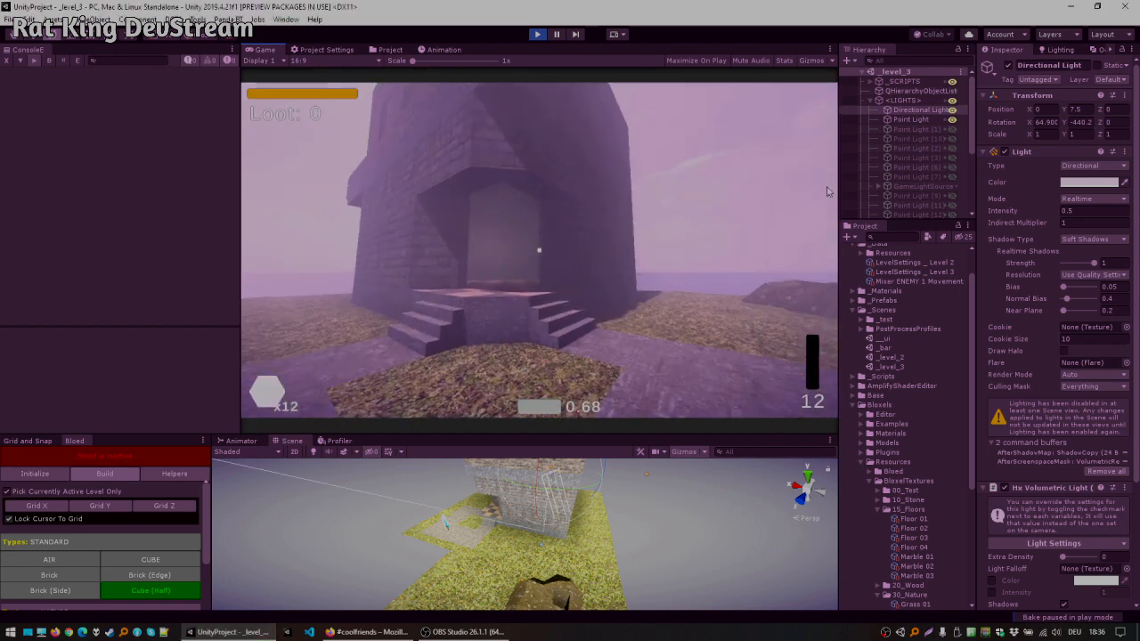
Step: Enlarge the Game view and play-test by walking over the soil mound and into the cave
{"action": "left_click_drag", "start_coordinate": [839, 190], "coordinate": [895, 192]}
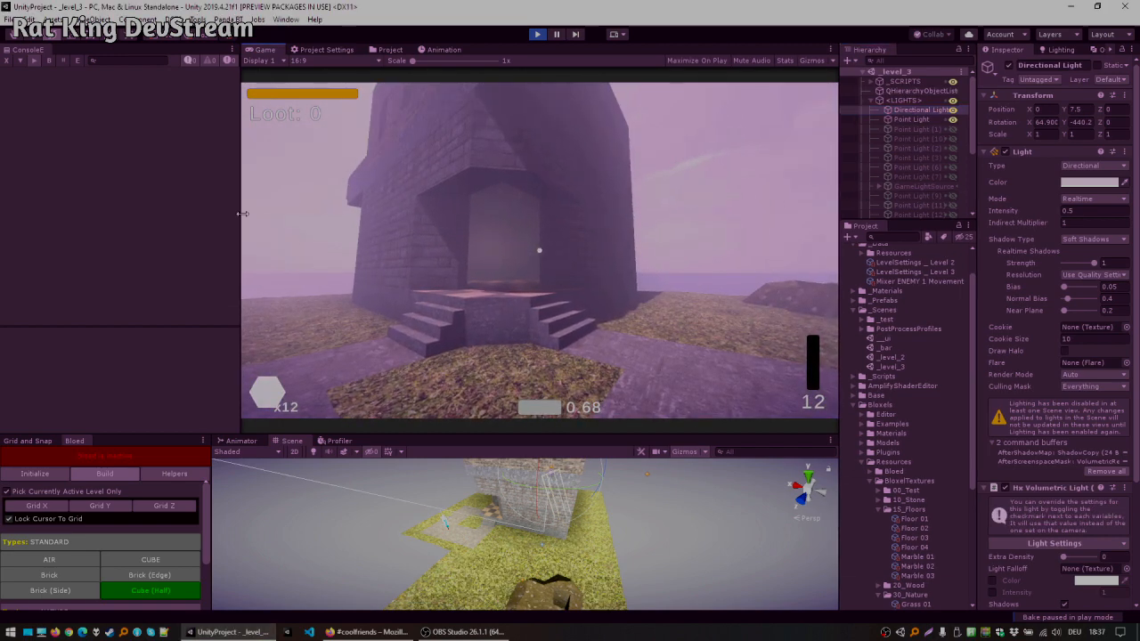
{"action": "left_click_drag", "start_coordinate": [242, 213], "coordinate": [172, 218]}
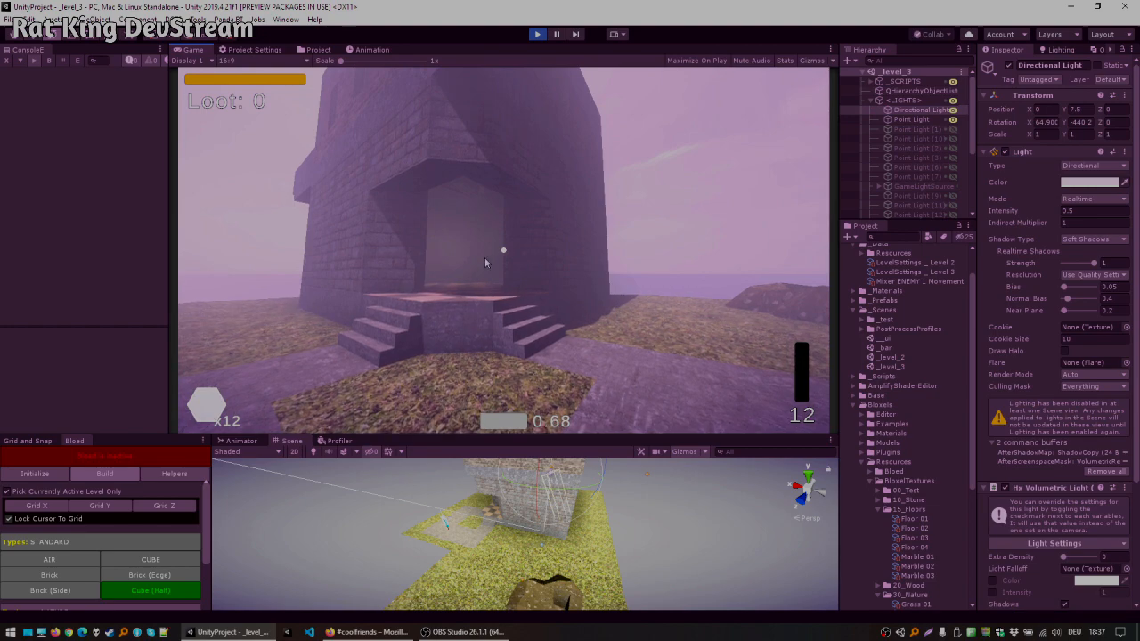
{"action": "left_click", "coordinate": [442, 267]}
{"action": "key", "text": "w"}
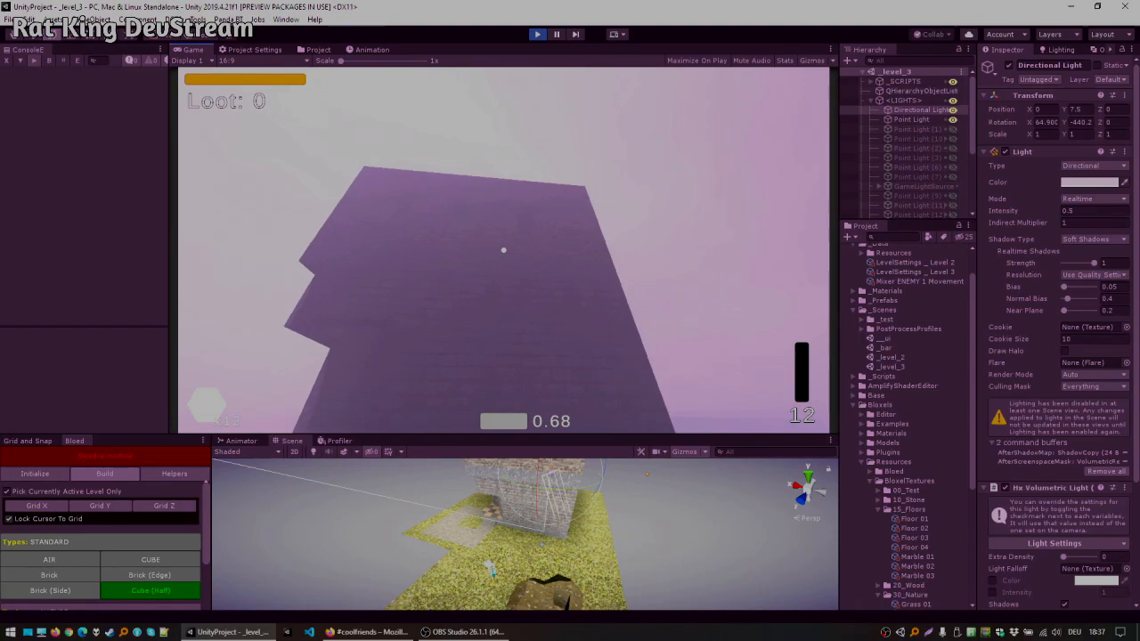
{"action": "key", "text": "w"}
{"action": "key", "text": "w"}
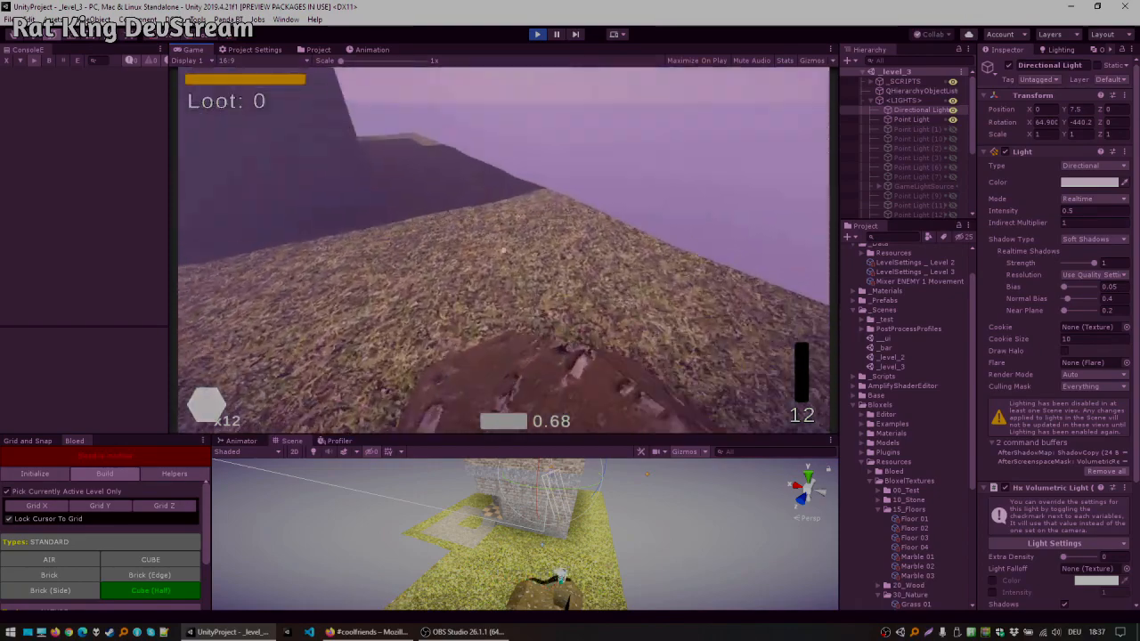
{"action": "key", "text": "w"}
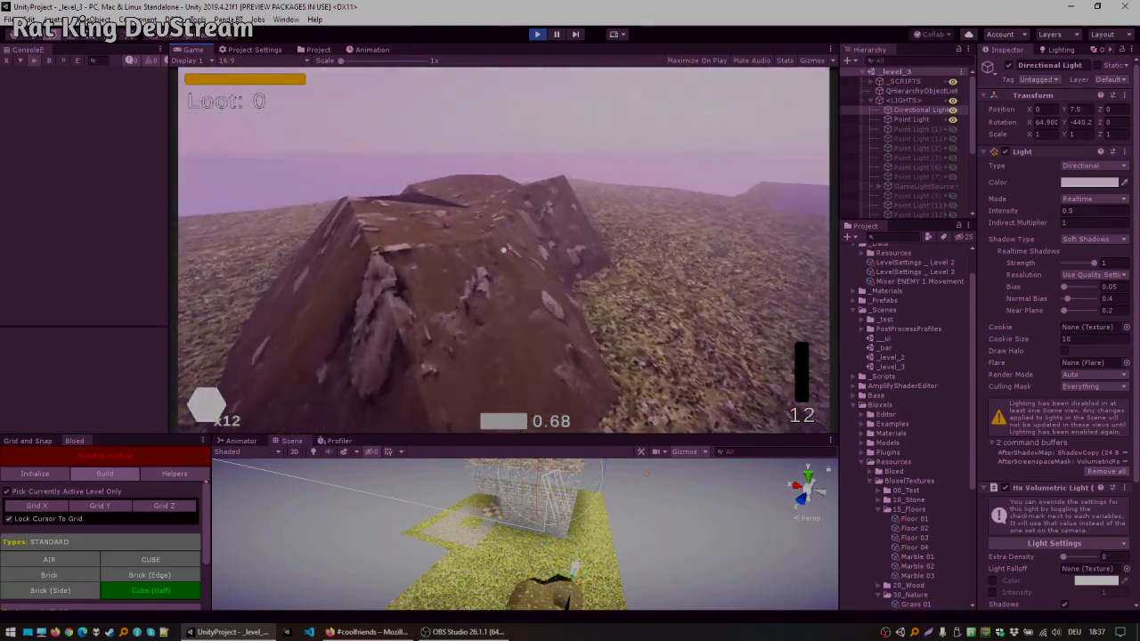
{"action": "key", "text": "w"}
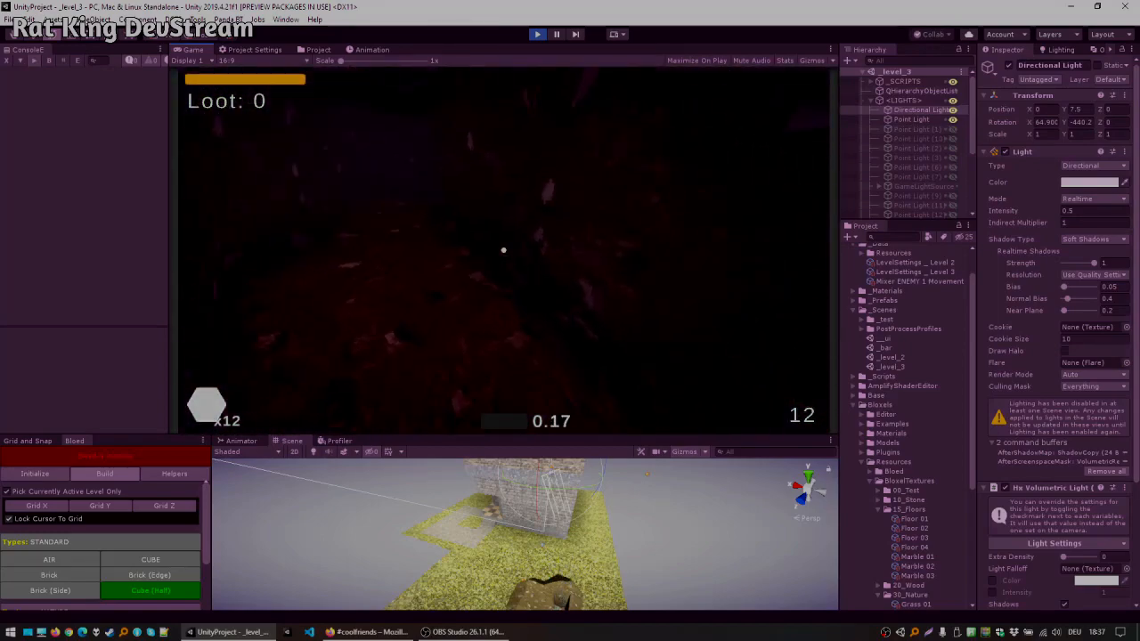
{"action": "key", "text": "w"}
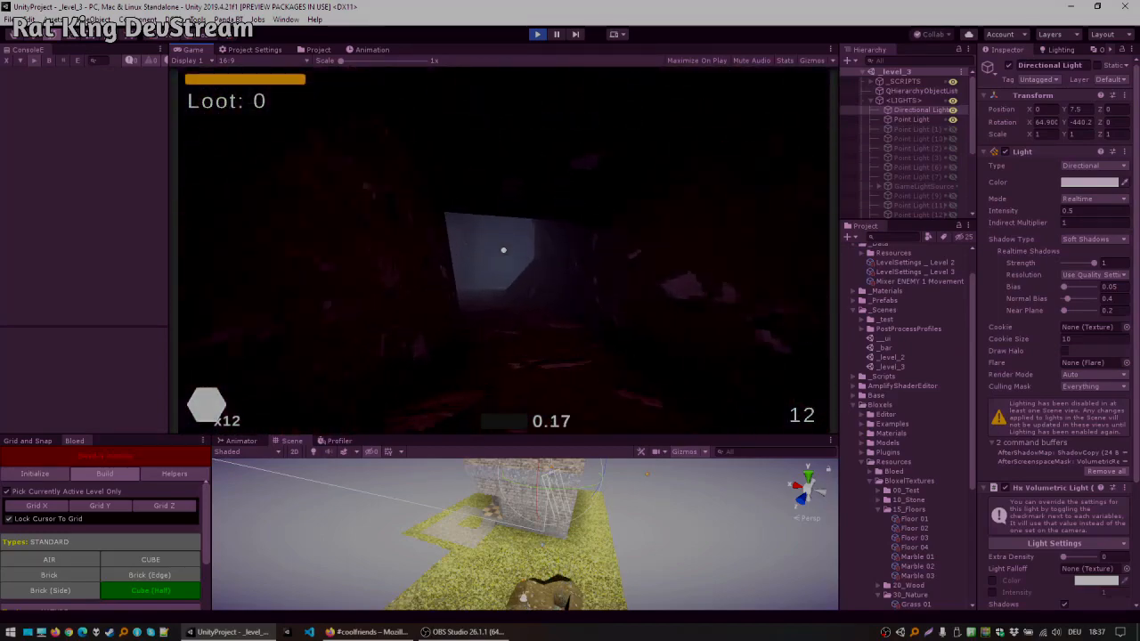
{"action": "key", "text": "w"}
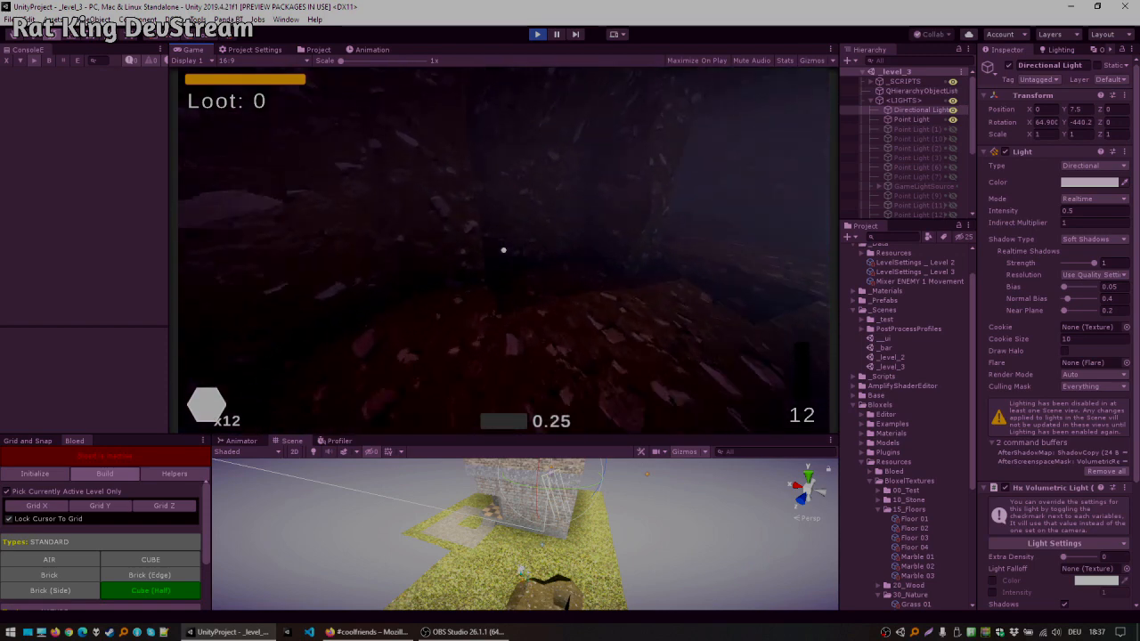
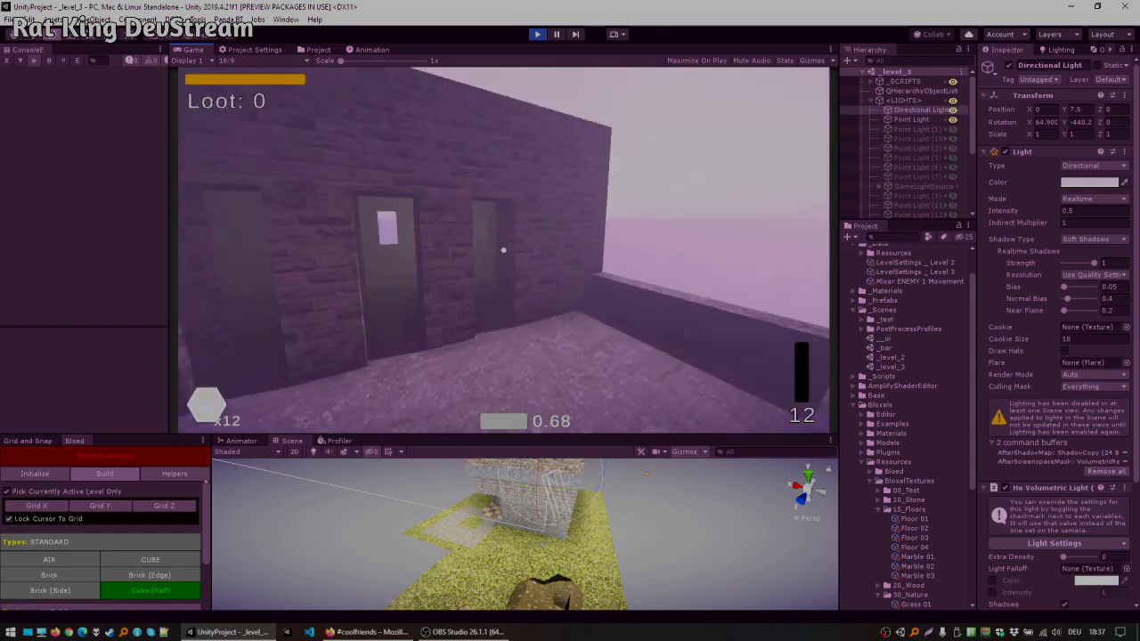
Step: Finish walking through the cave in play mode and stop the play-test
{"action": "key", "text": "w"}
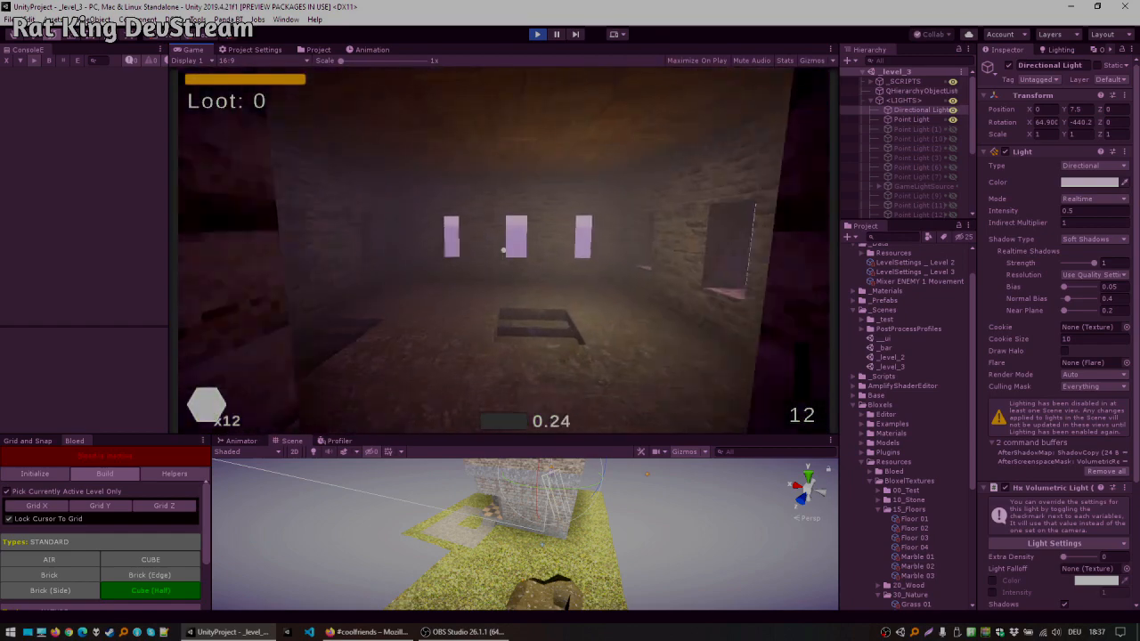
{"action": "key", "text": "w"}
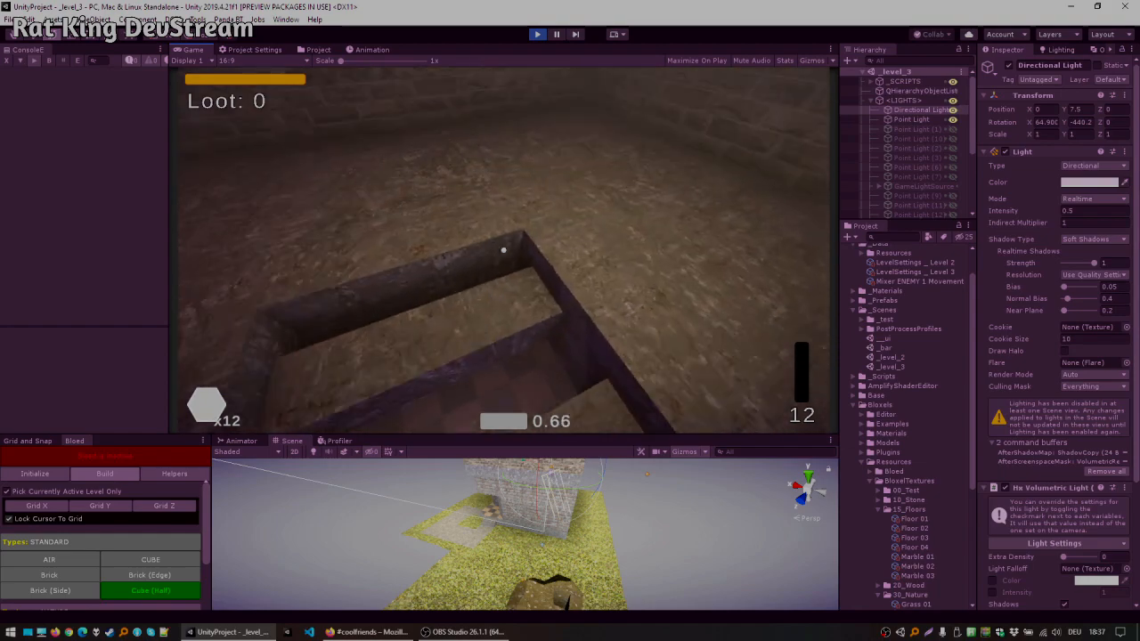
{"action": "key", "text": "w"}
{"action": "key", "text": "Escape"}
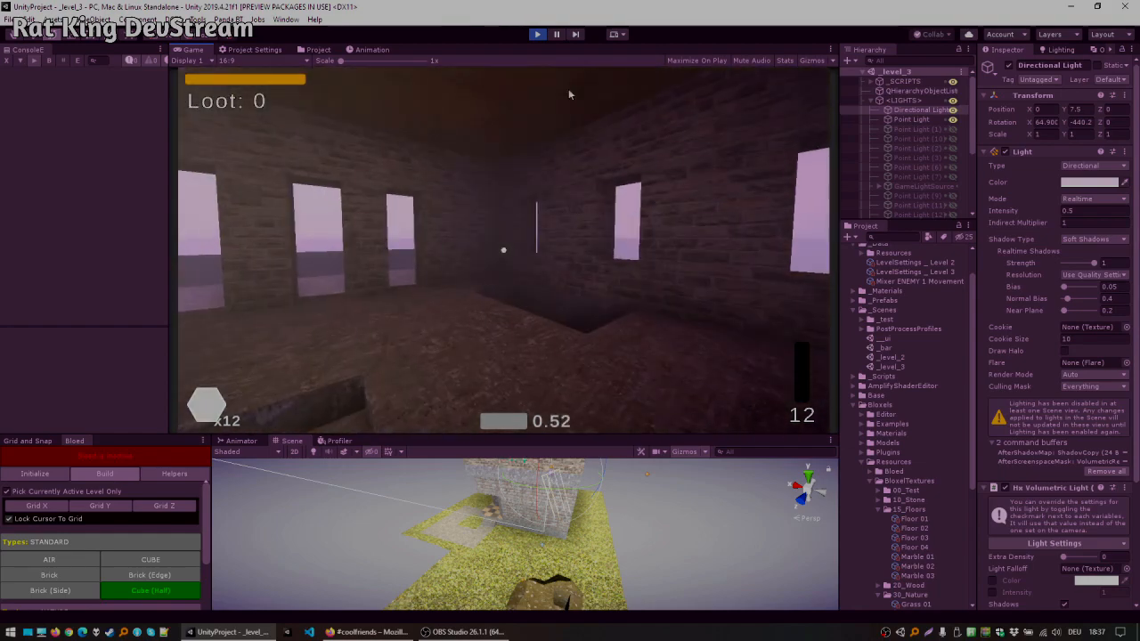
{"action": "left_click", "coordinate": [536, 37]}
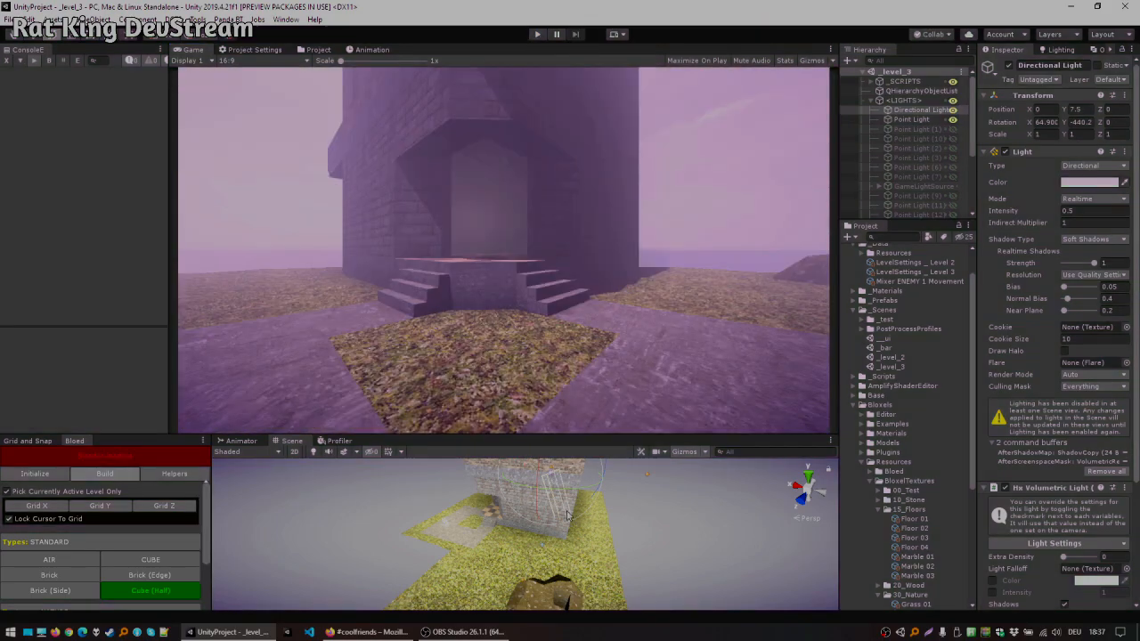
Step: Open the _level_2 scene and look around its contents
{"action": "double_click", "coordinate": [893, 357]}
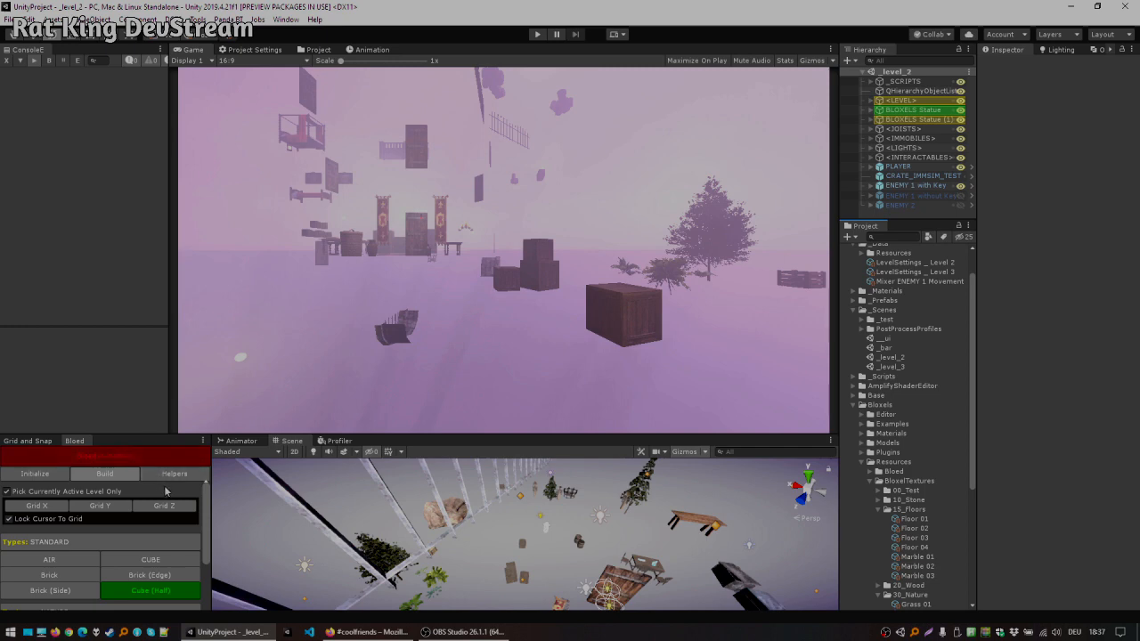
{"action": "left_click_drag", "start_coordinate": [155, 435], "coordinate": [160, 339]}
{"action": "right_click_drag", "start_coordinate": [505, 480], "coordinate": [488, 453]}
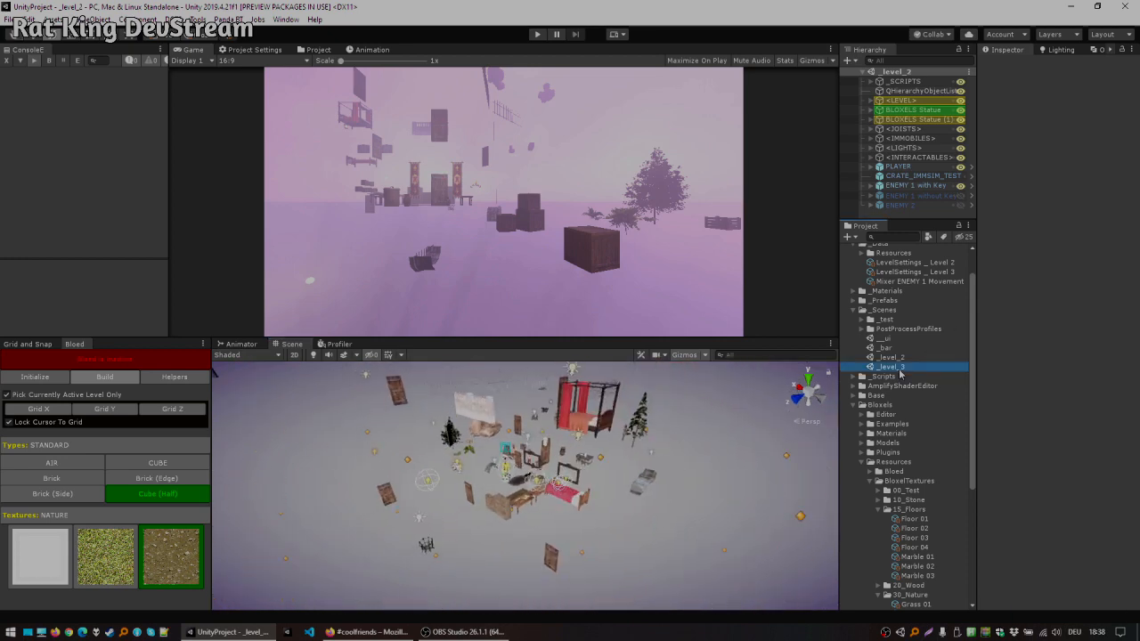
Step: Reopen the _level_3 scene and look over the stone tower's exterior walls
{"action": "double_click", "coordinate": [895, 368]}
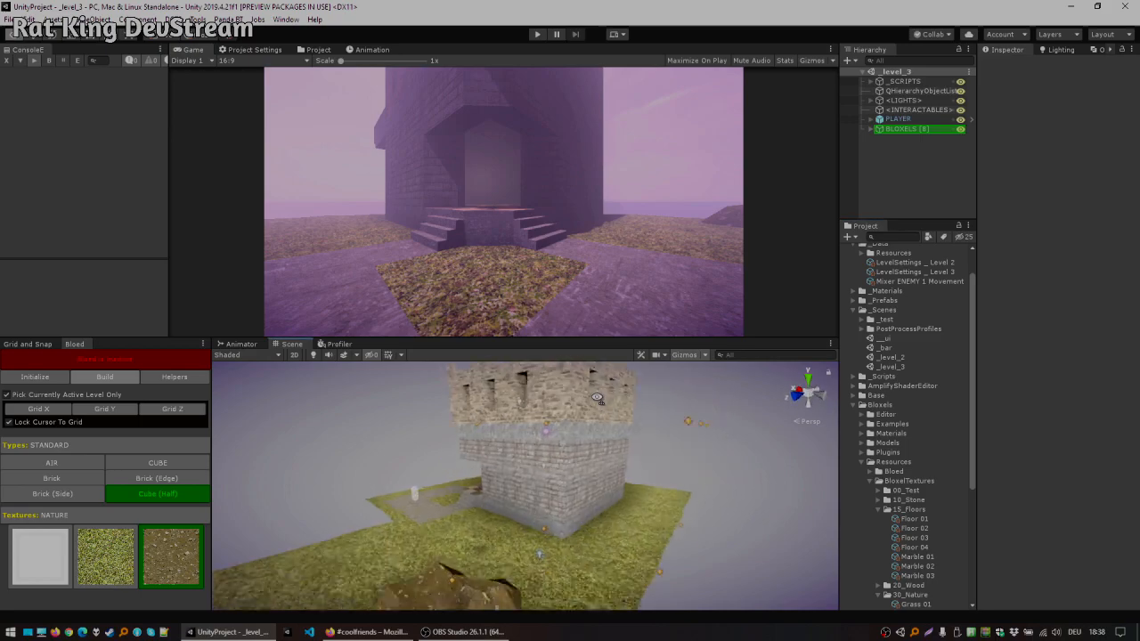
{"action": "left_click", "coordinate": [542, 448]}
{"action": "right_click_drag", "start_coordinate": [543, 448], "coordinate": [810, 443]}
{"action": "left_click", "coordinate": [709, 451]}
{"action": "right_click_drag", "start_coordinate": [707, 451], "coordinate": [614, 396]}
{"action": "left_click", "coordinate": [614, 454]}
{"action": "left_click", "coordinate": [667, 445]}
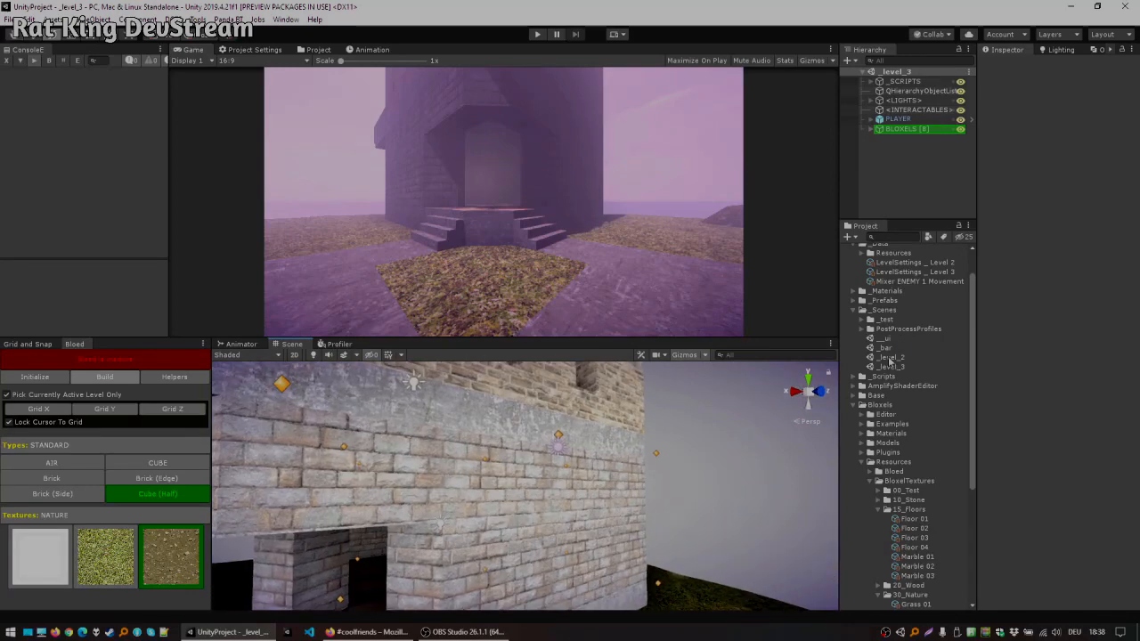
Step: Open the _level_2 scene again and regenerate its Bloxel meshes with Bloed's Helpers tools
{"action": "double_click", "coordinate": [890, 360]}
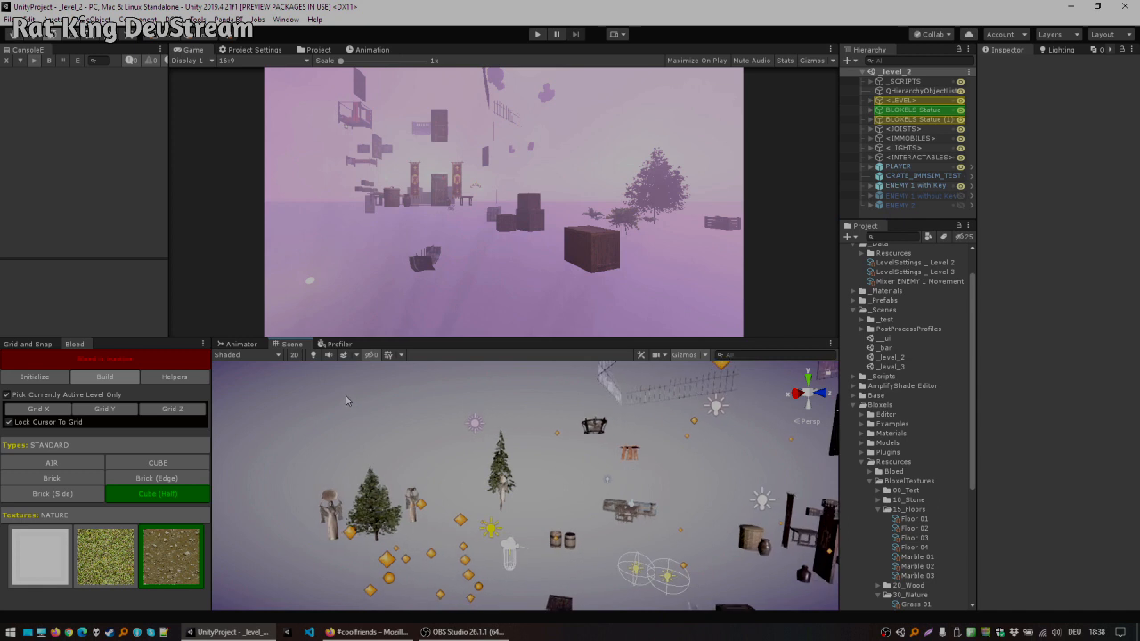
{"action": "right_click_drag", "start_coordinate": [318, 398], "coordinate": [375, 435]}
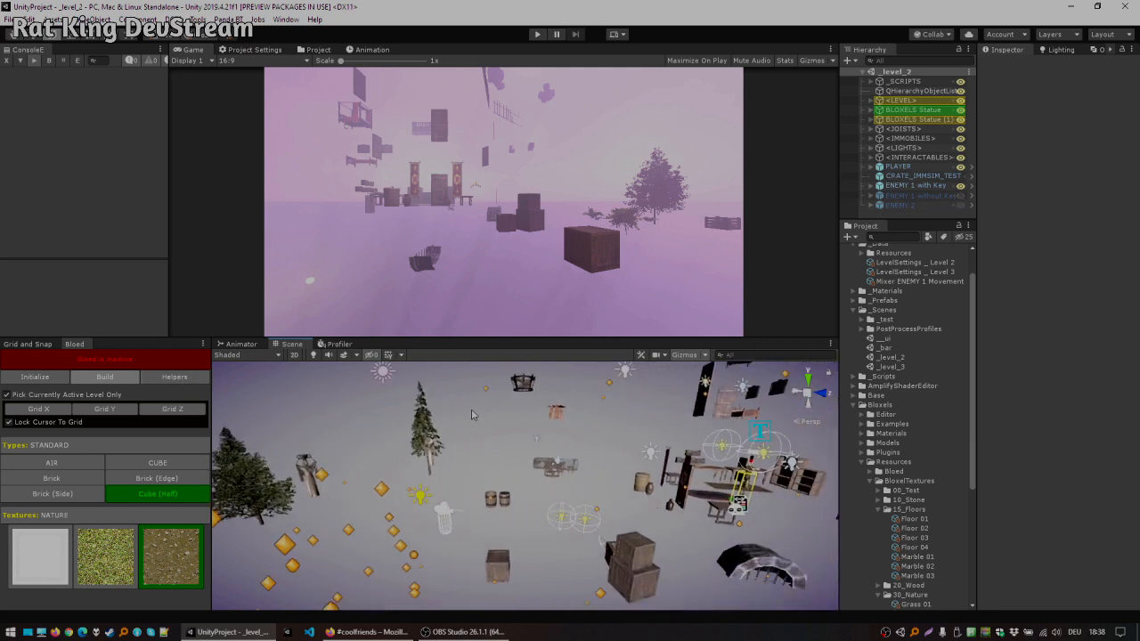
{"action": "left_click", "coordinate": [169, 378]}
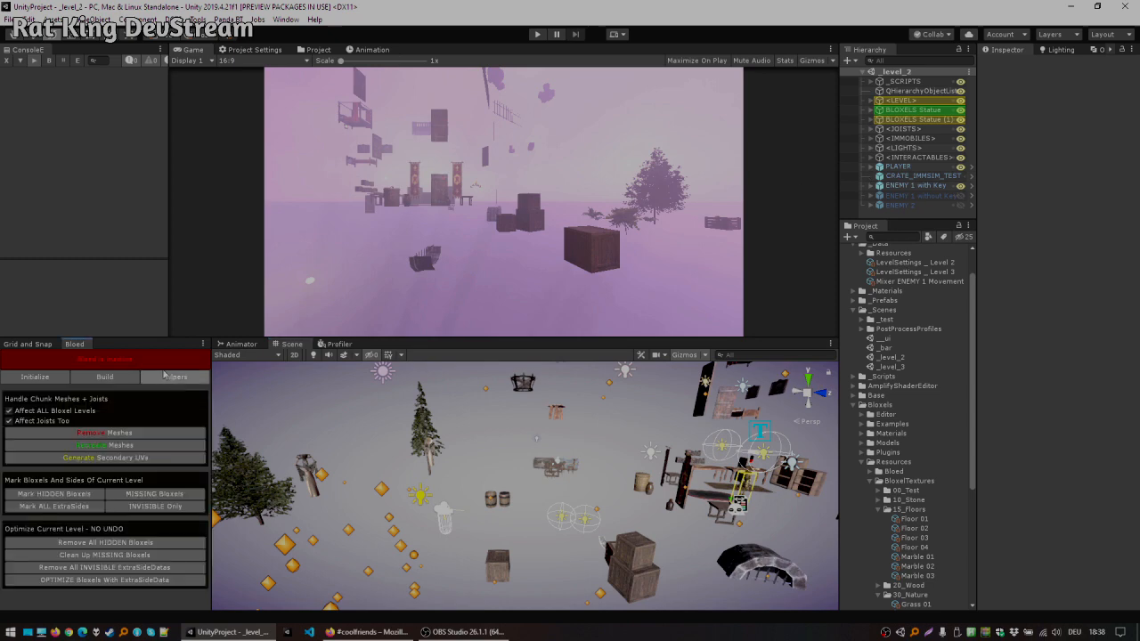
{"action": "left_click", "coordinate": [117, 446]}
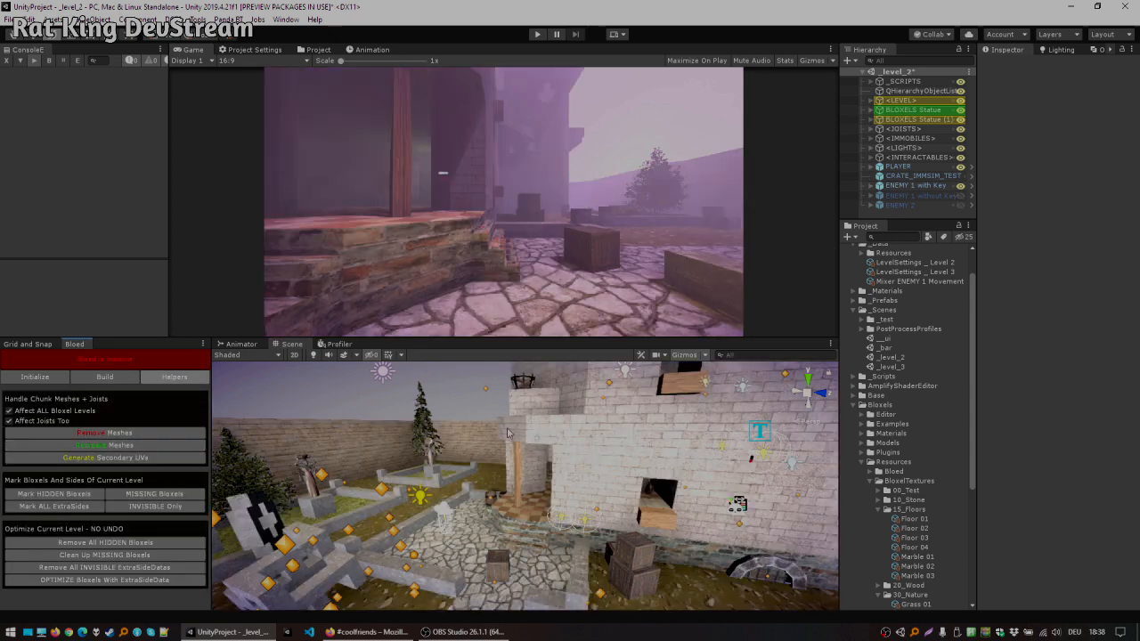
{"action": "left_click", "coordinate": [129, 434]}
{"action": "left_click", "coordinate": [191, 445]}
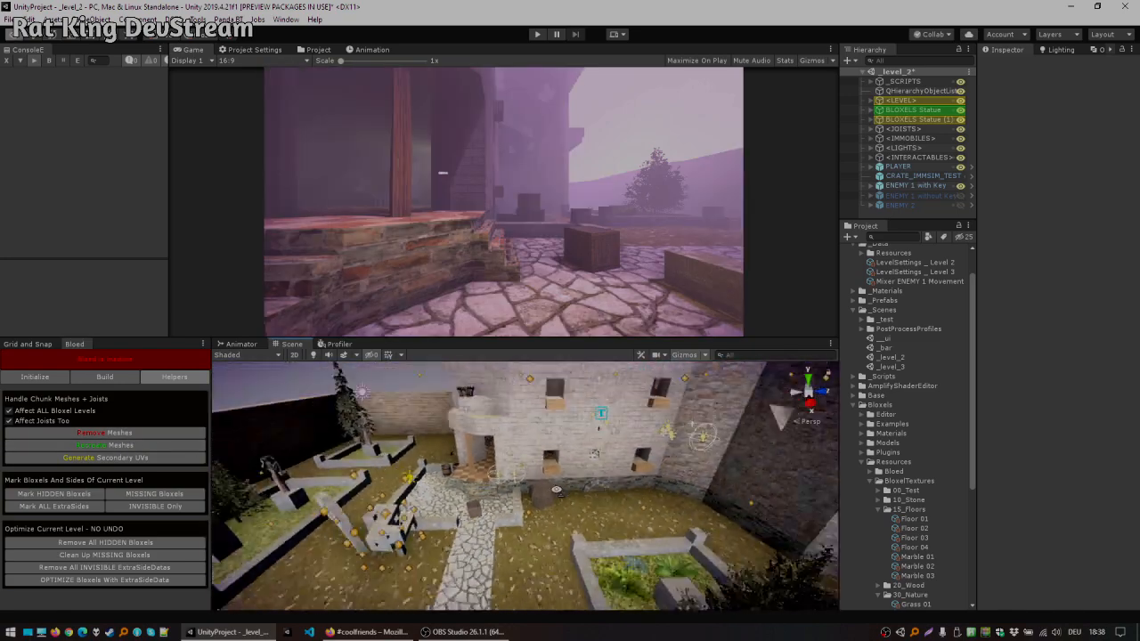
Step: Play-test _level_2 by walking through its courtyard, buildings and stairways, then stop play mode
{"action": "right_click_drag", "start_coordinate": [690, 481], "coordinate": [627, 380]}
{"action": "left_click_drag", "start_coordinate": [516, 341], "coordinate": [517, 472]}
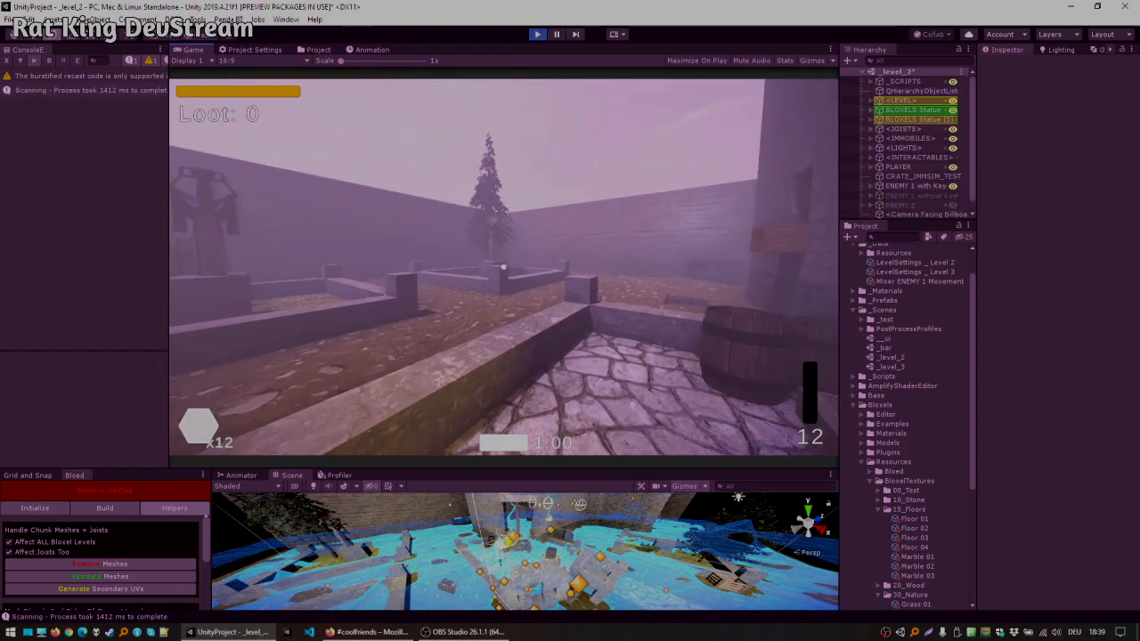
{"action": "key", "text": "w"}
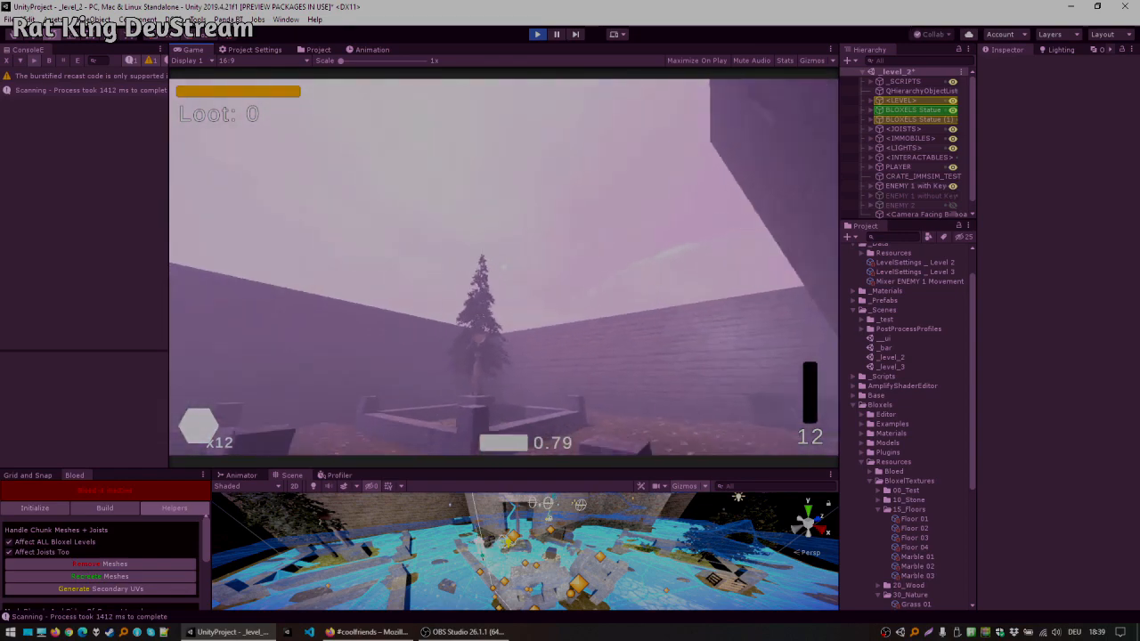
{"action": "key", "text": "w"}
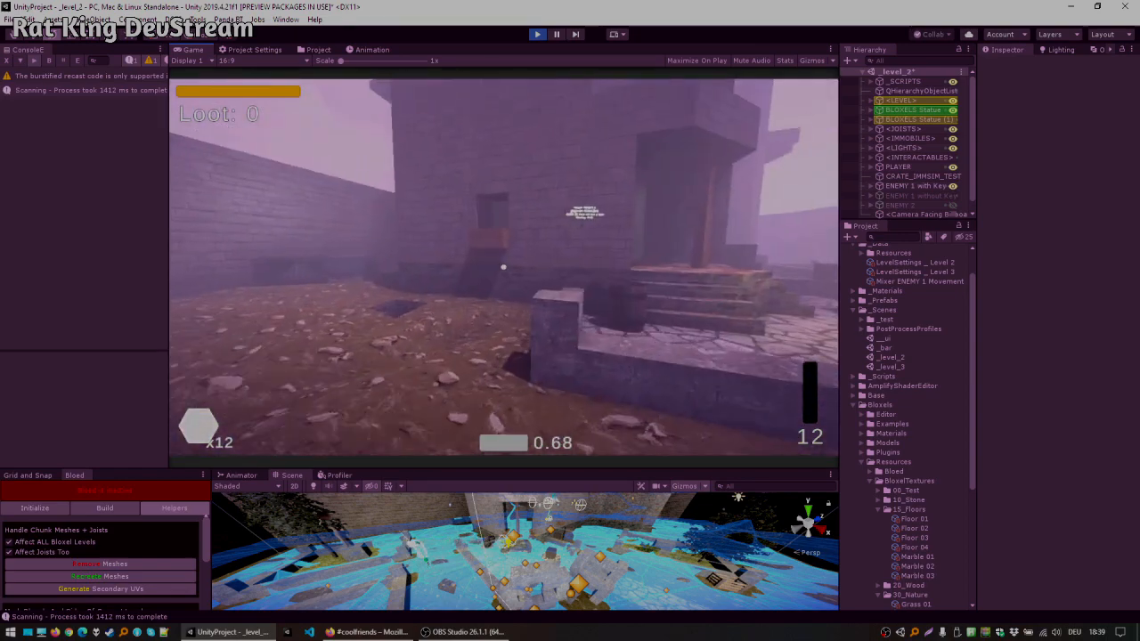
{"action": "key", "text": "w"}
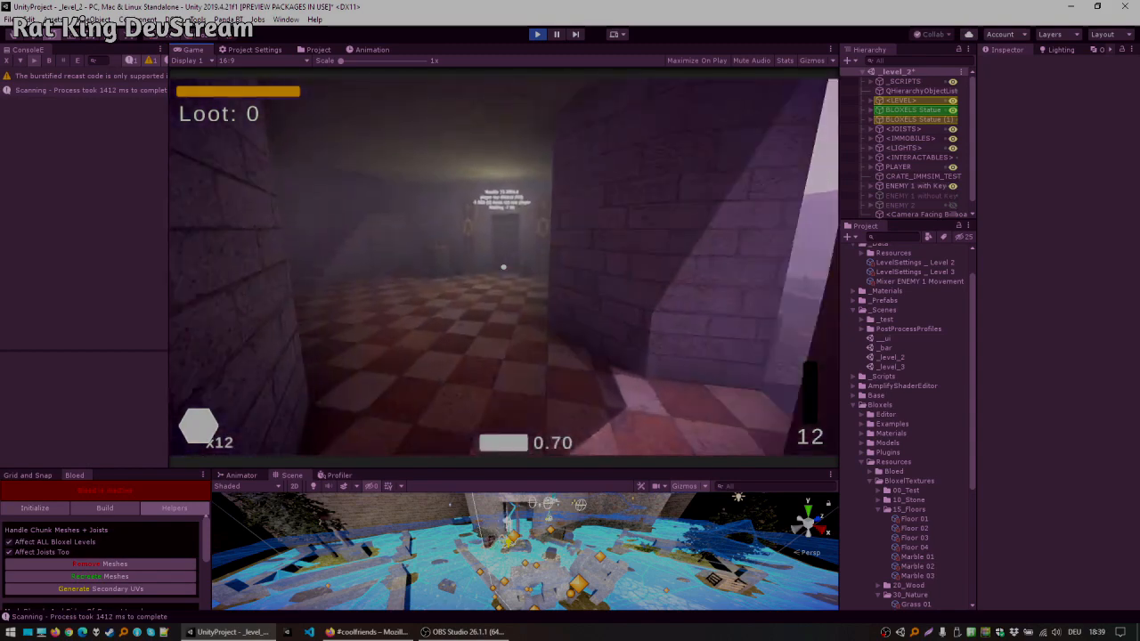
{"action": "key", "text": "w"}
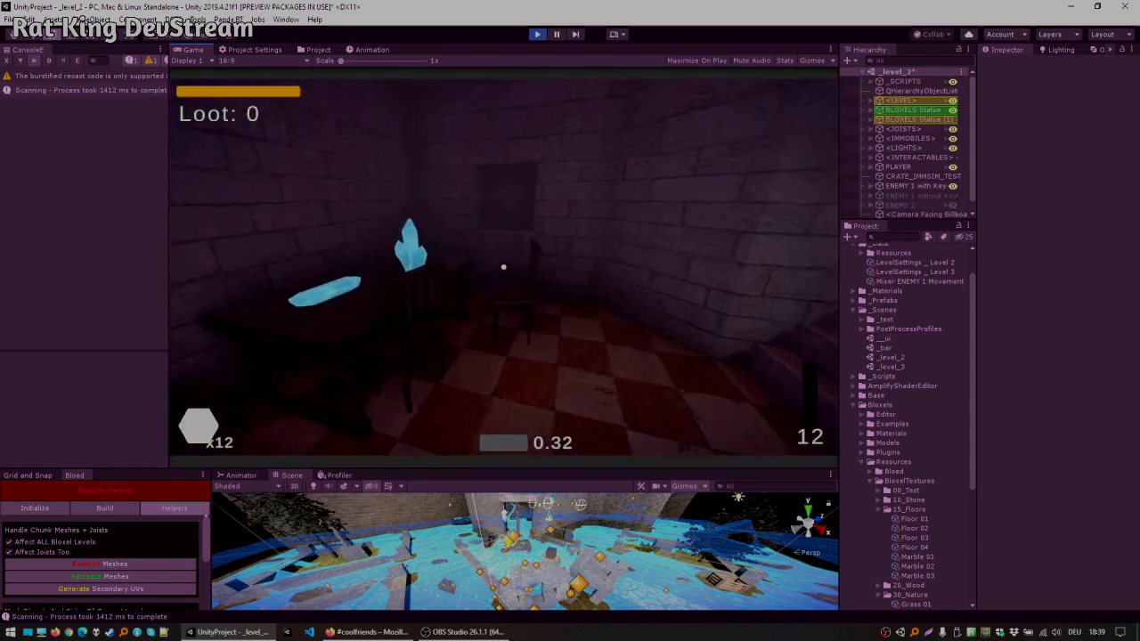
{"action": "key", "text": "w"}
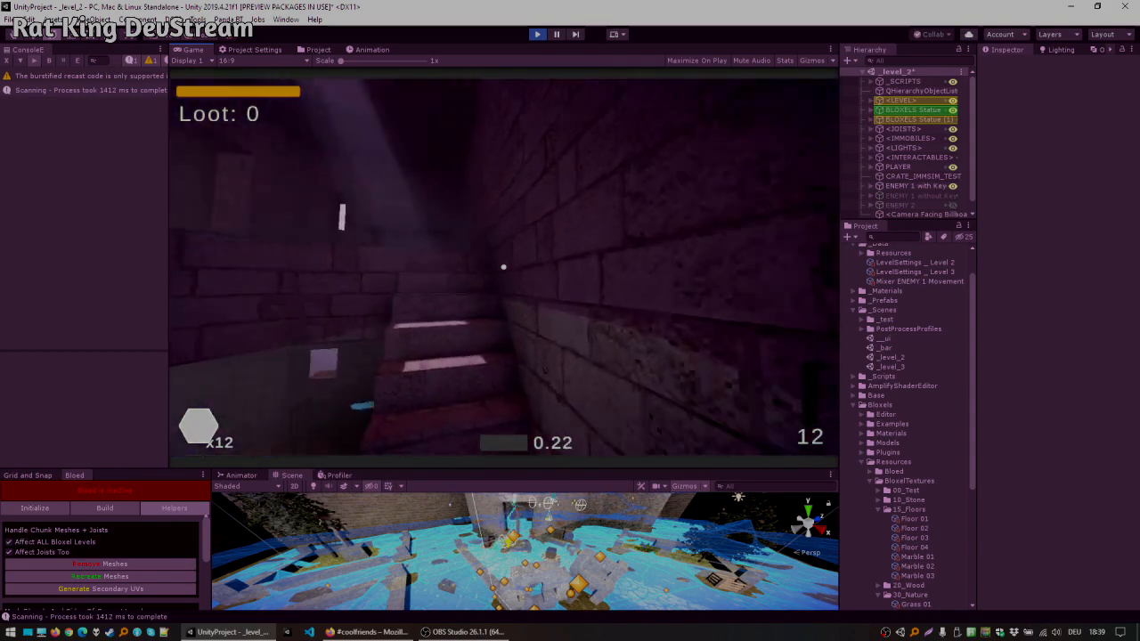
{"action": "key", "text": "w"}
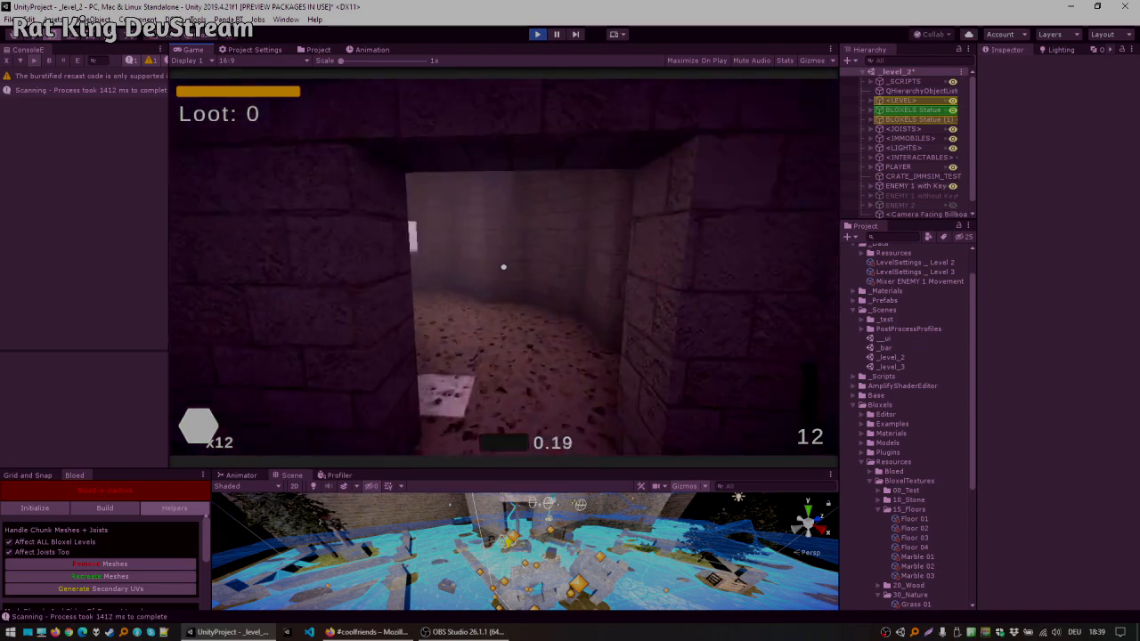
{"action": "key", "text": "w"}
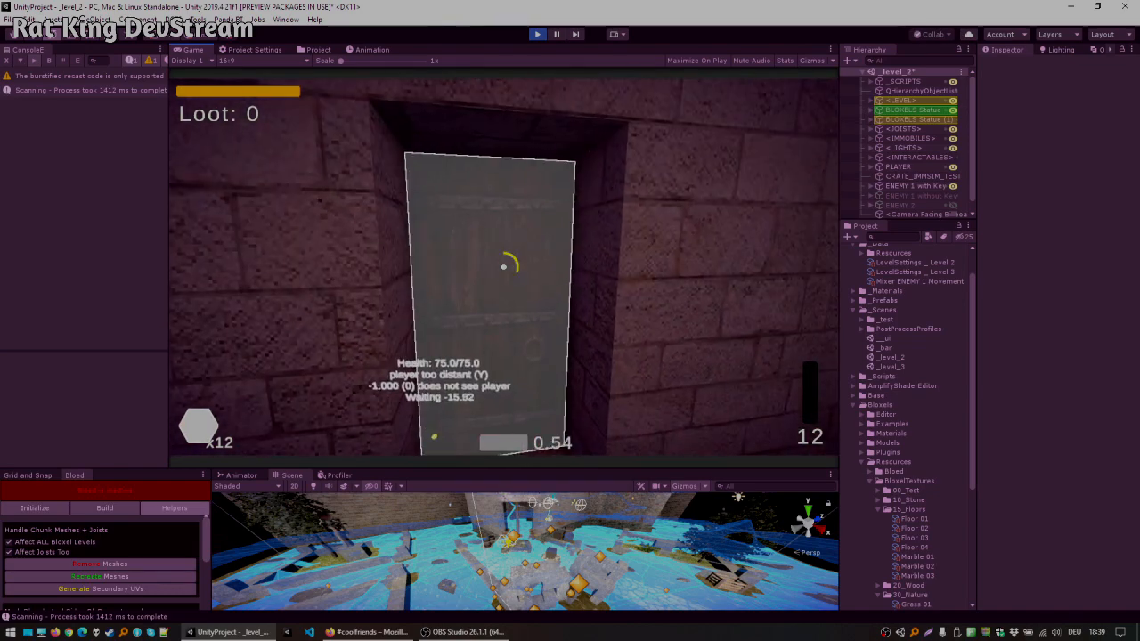
{"action": "key", "text": "w"}
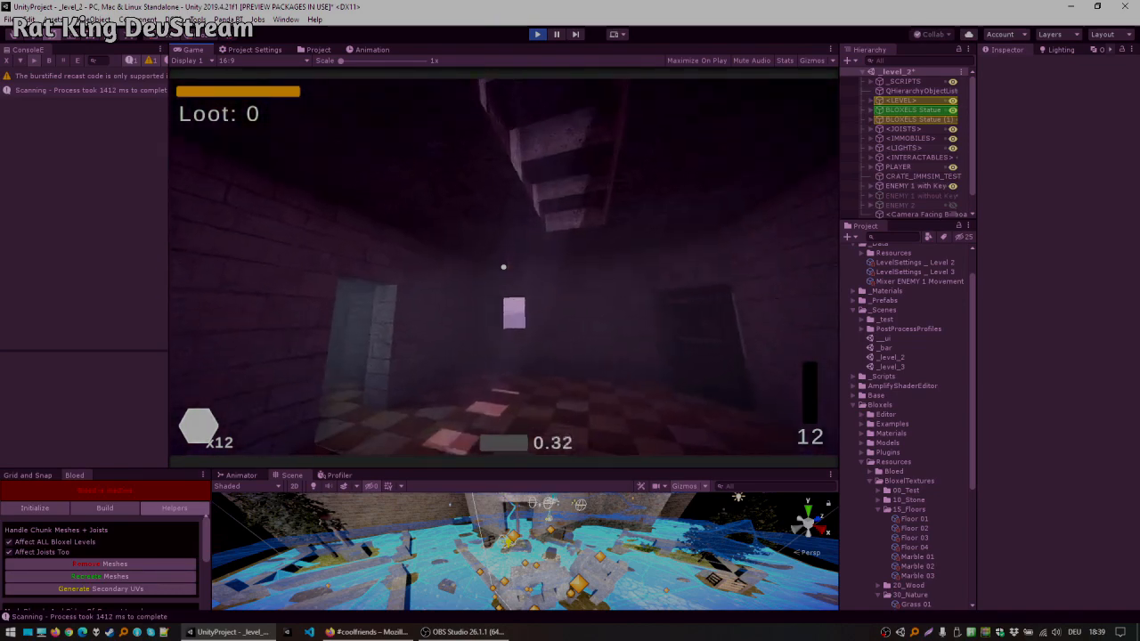
{"action": "key", "text": "w"}
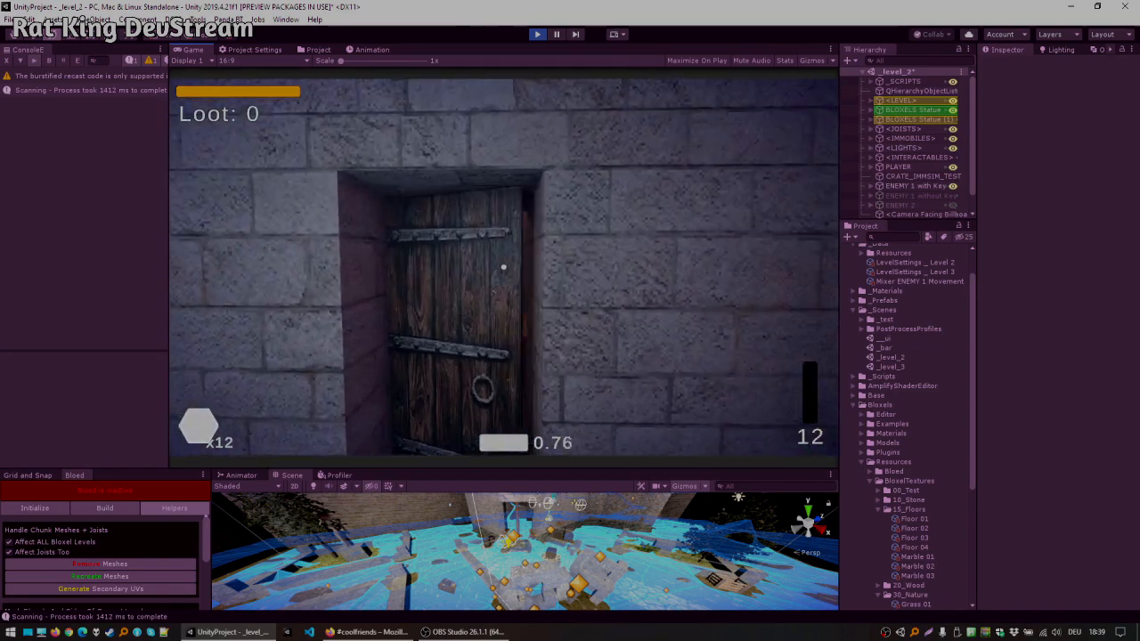
{"action": "key", "text": "w"}
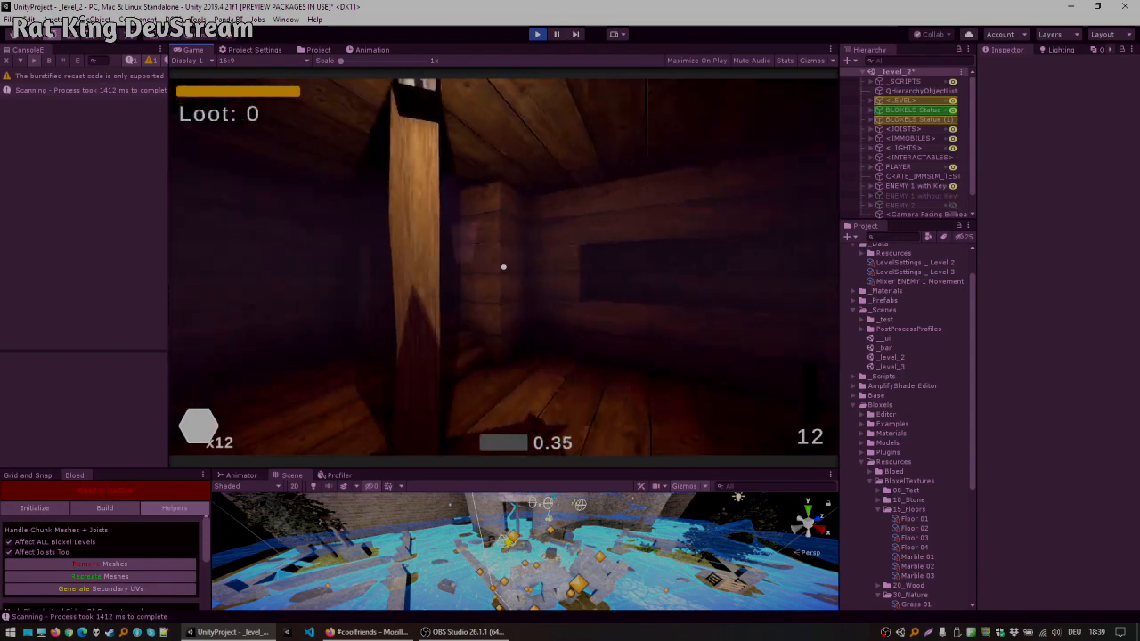
{"action": "key", "text": "w"}
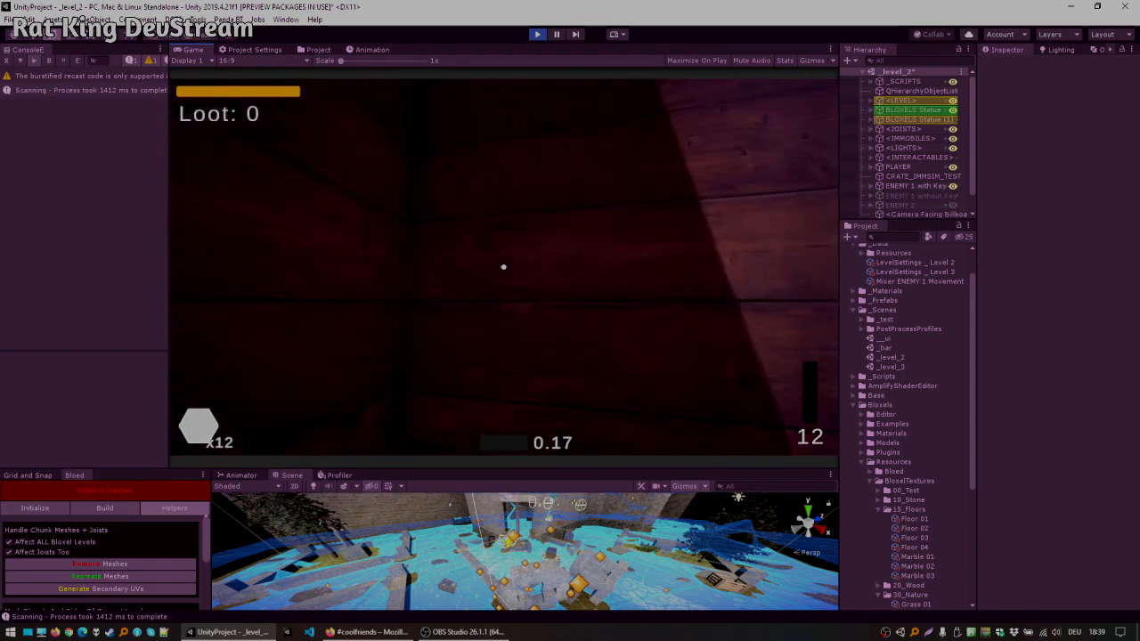
{"action": "key", "text": "w"}
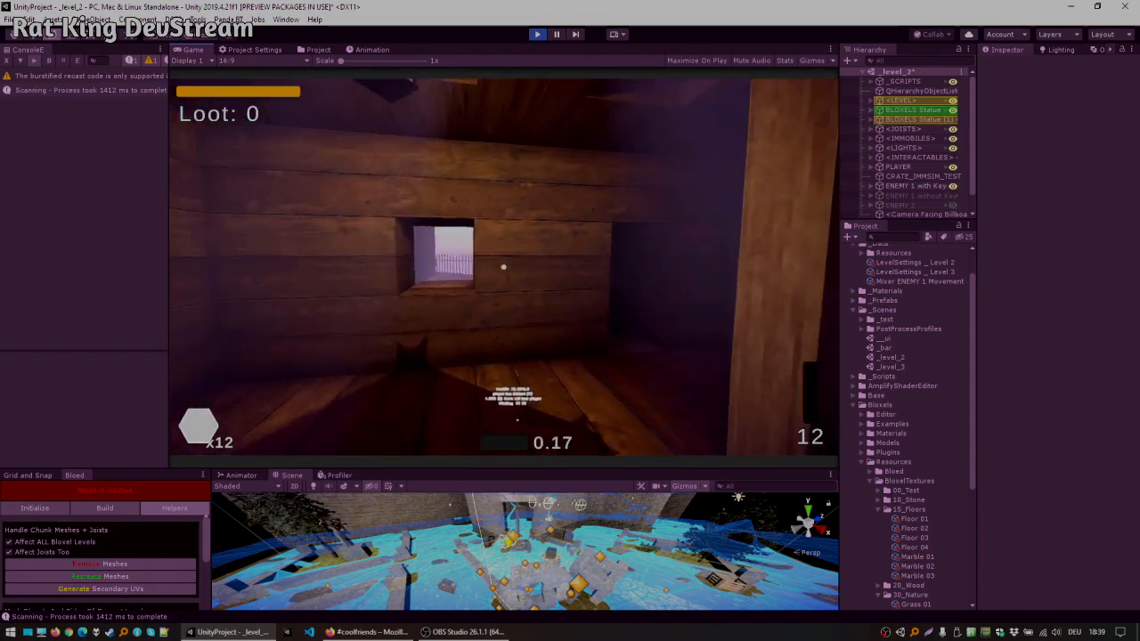
{"action": "key", "text": "w"}
{"action": "key", "text": "e"}
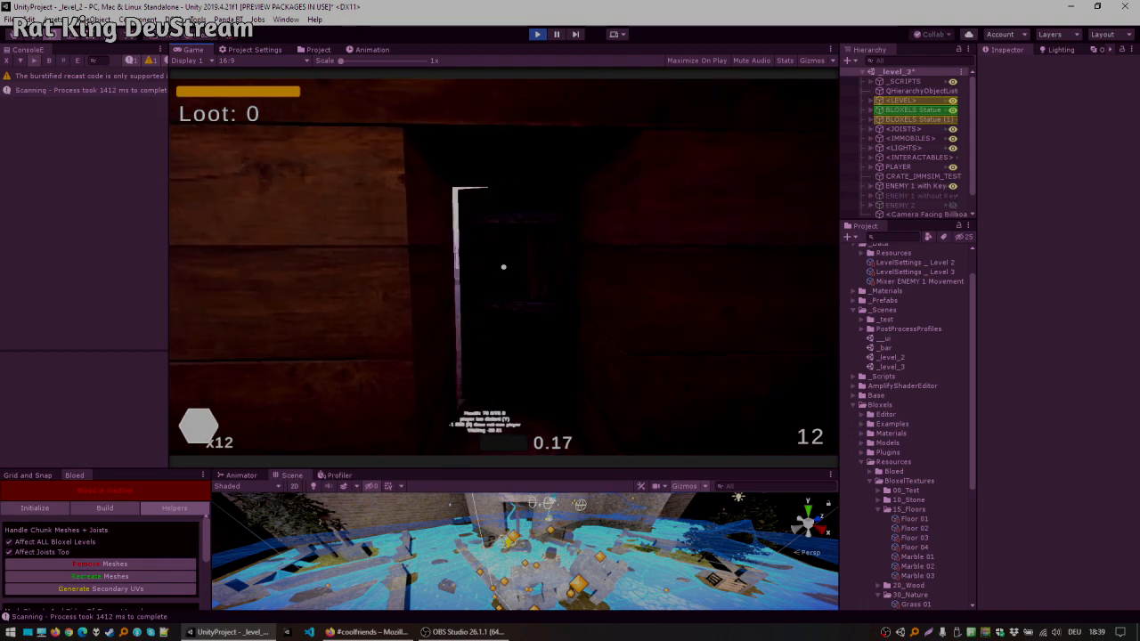
{"action": "key", "text": "w"}
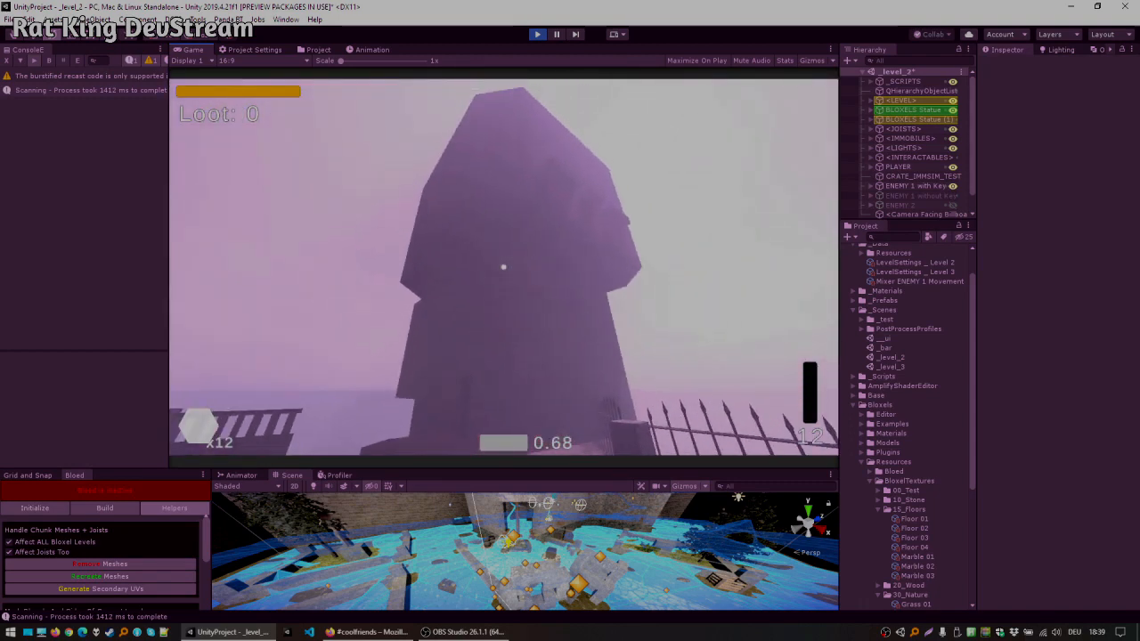
{"action": "key", "text": "w"}
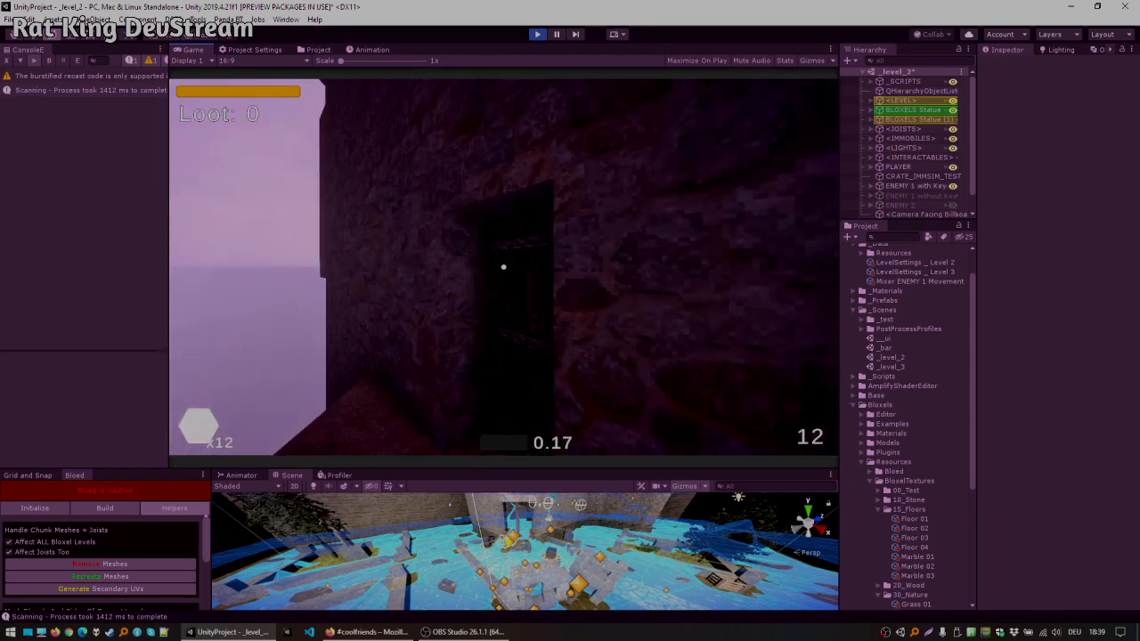
{"action": "key", "text": "w"}
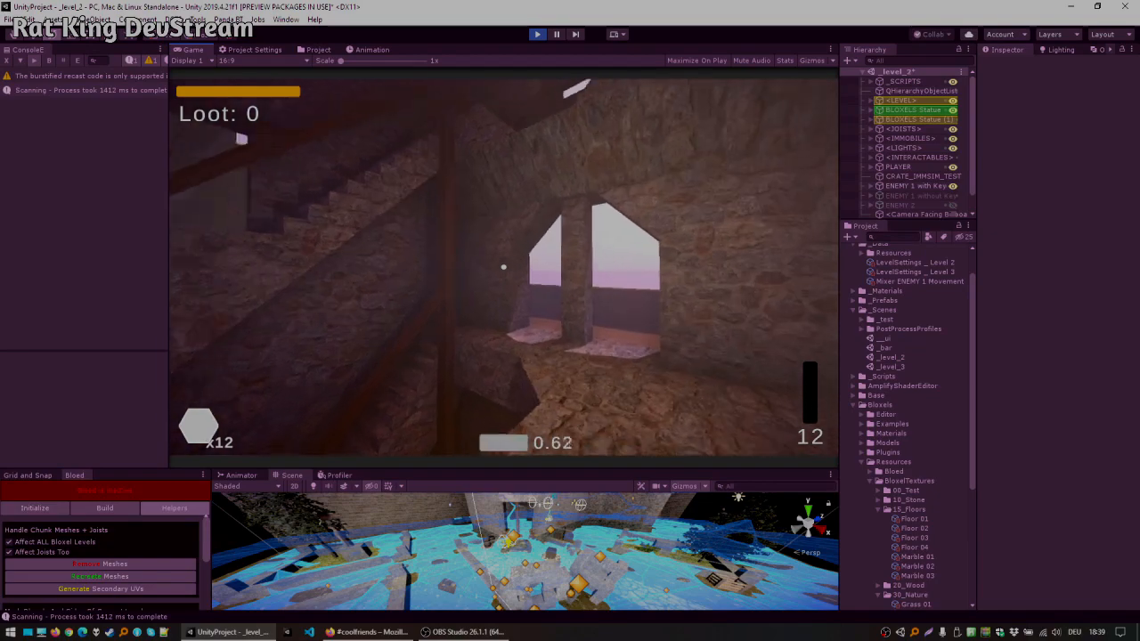
{"action": "key", "text": "w"}
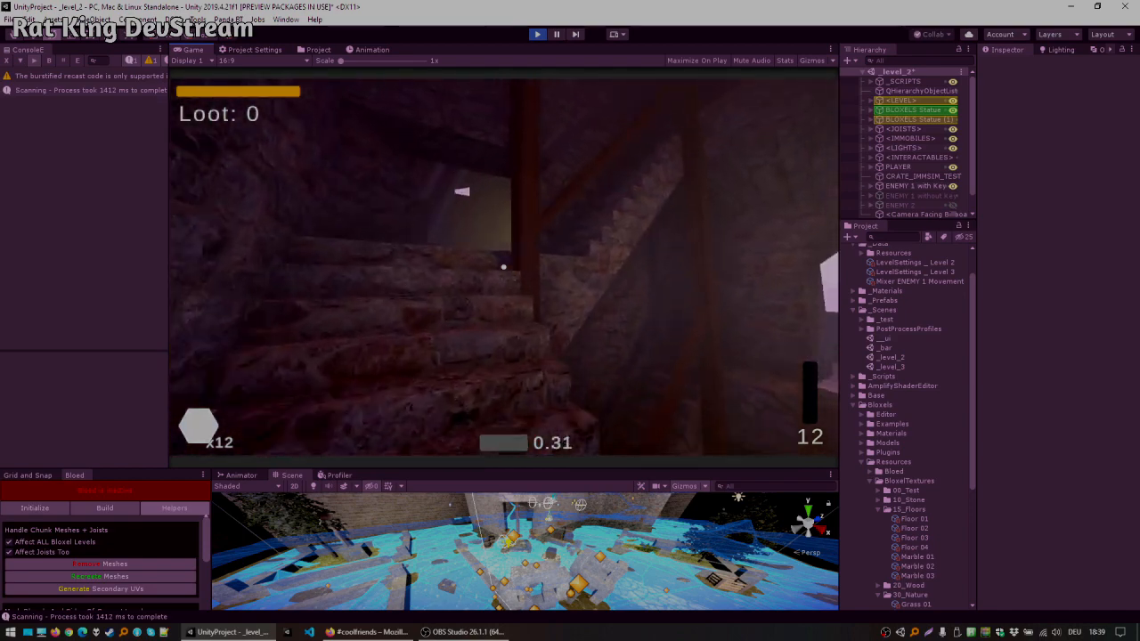
{"action": "key", "text": "w"}
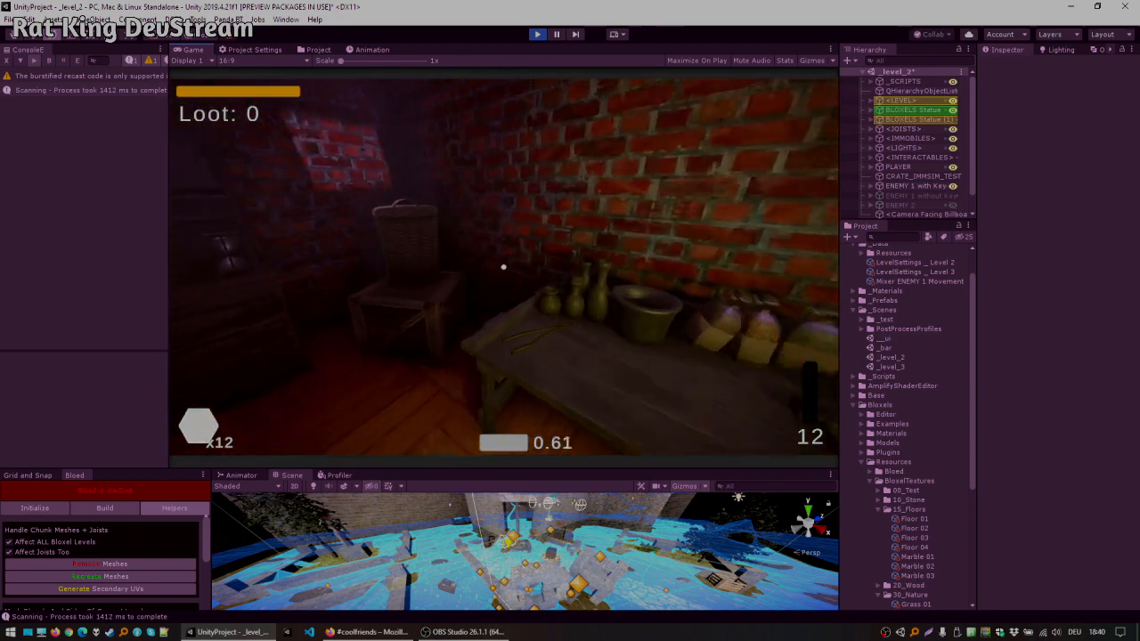
{"action": "key", "text": "w"}
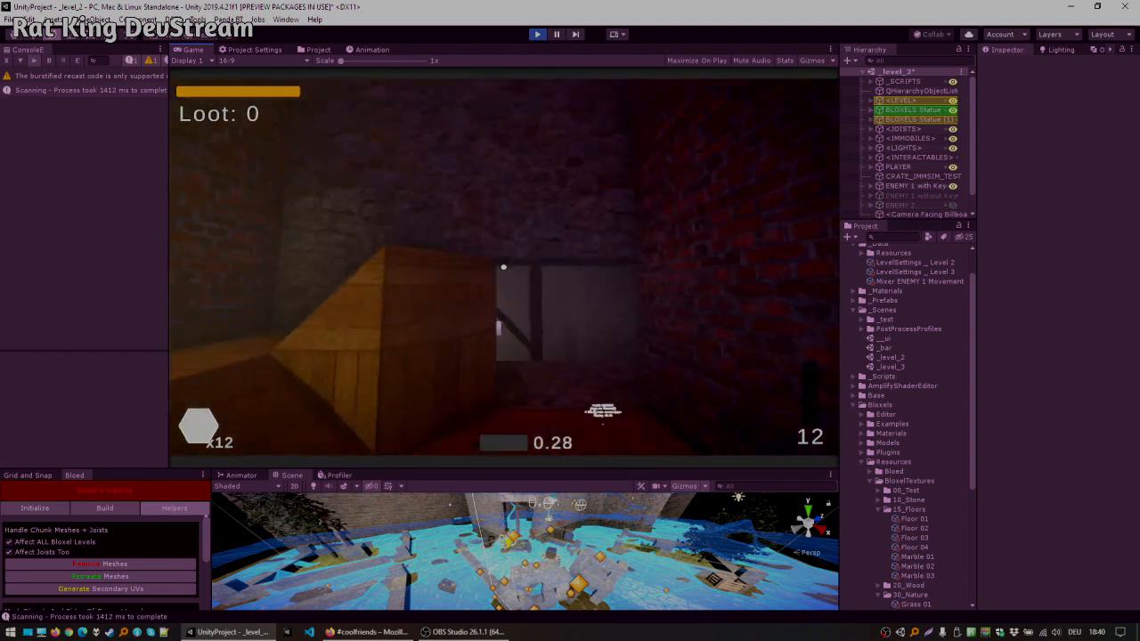
{"action": "key", "text": "w"}
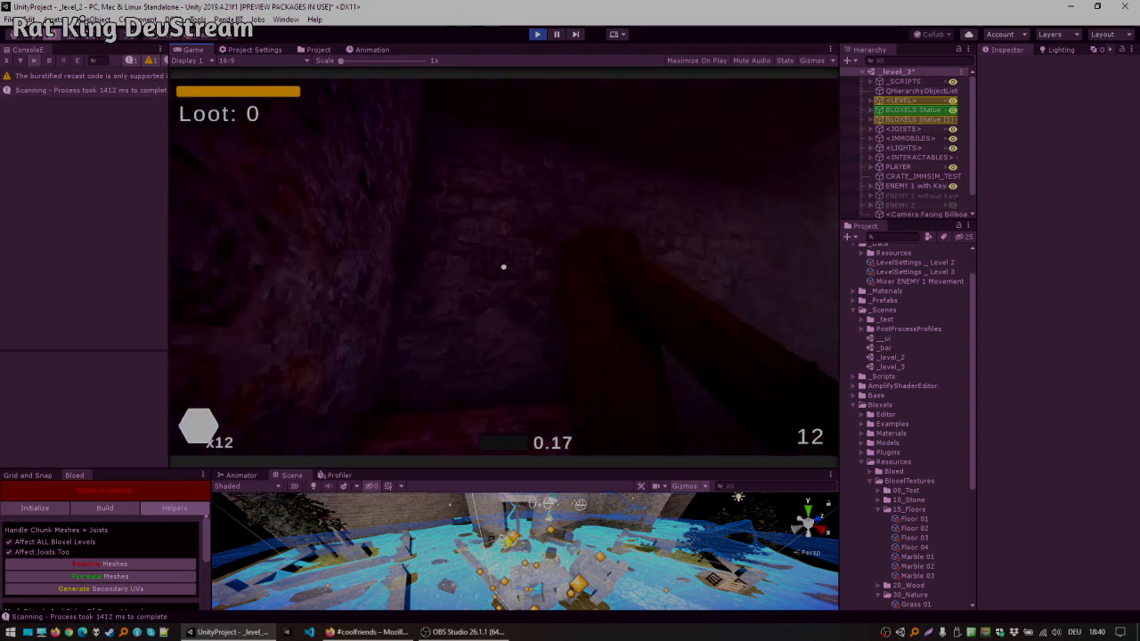
{"action": "key", "text": "w"}
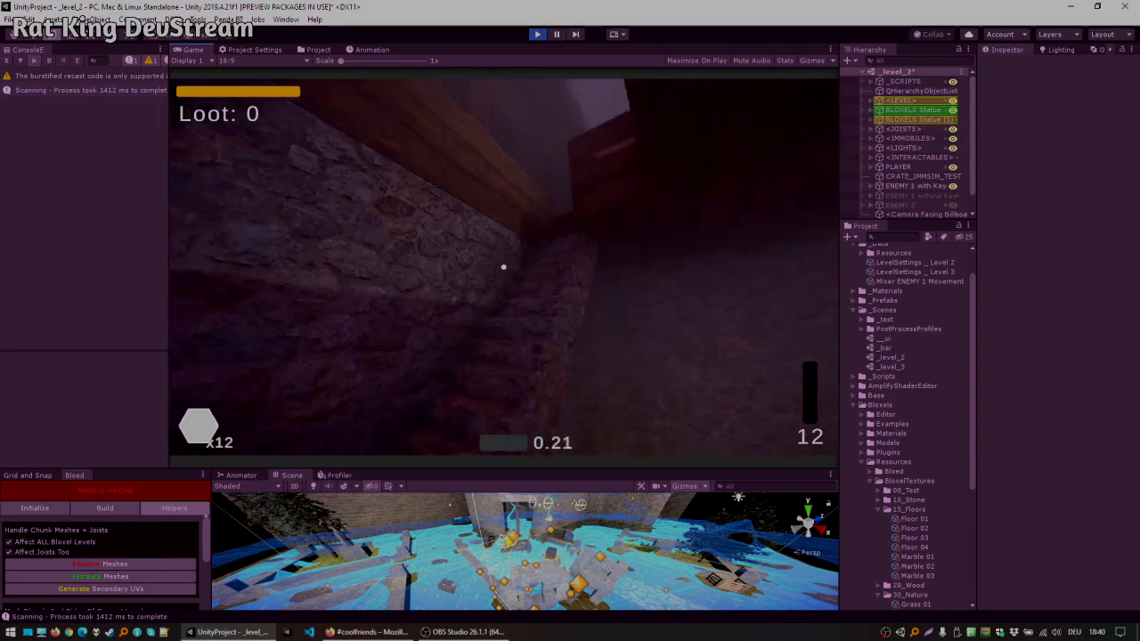
{"action": "key", "text": "w"}
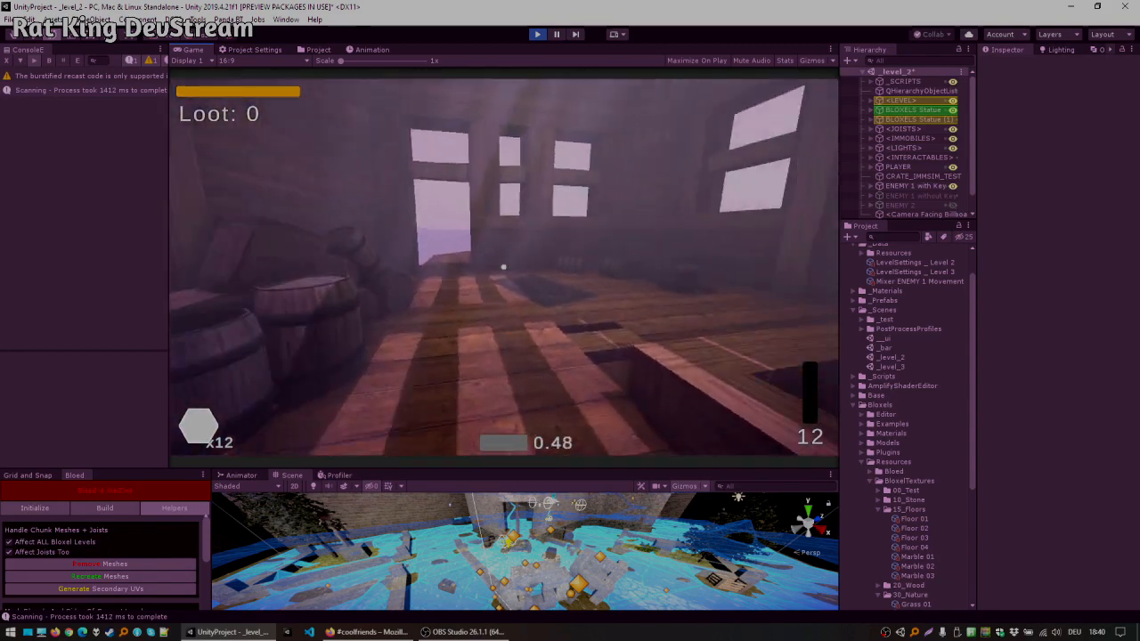
{"action": "key", "text": "w"}
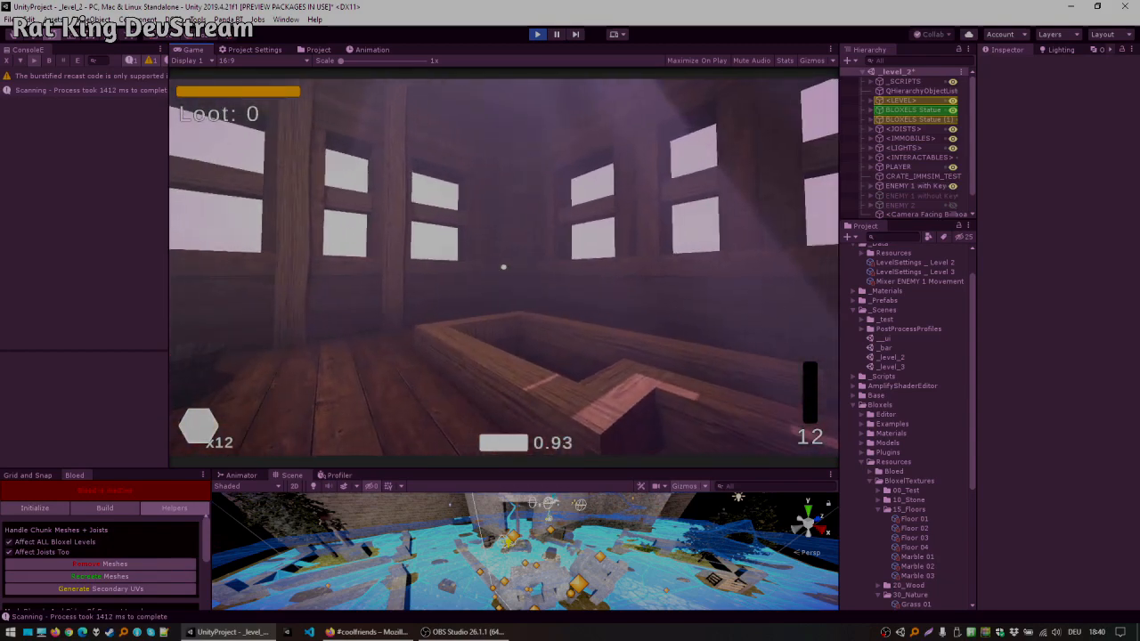
{"action": "key", "text": "w"}
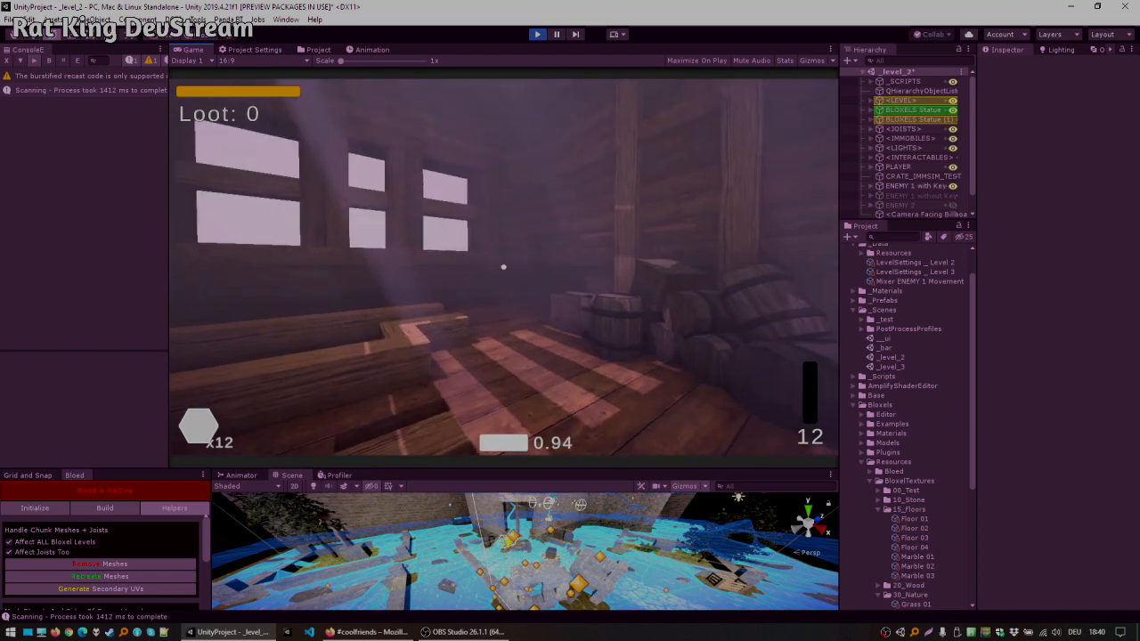
{"action": "left_click", "coordinate": [537, 34]}
{"action": "left_click_drag", "start_coordinate": [515, 465], "coordinate": [515, 320]}
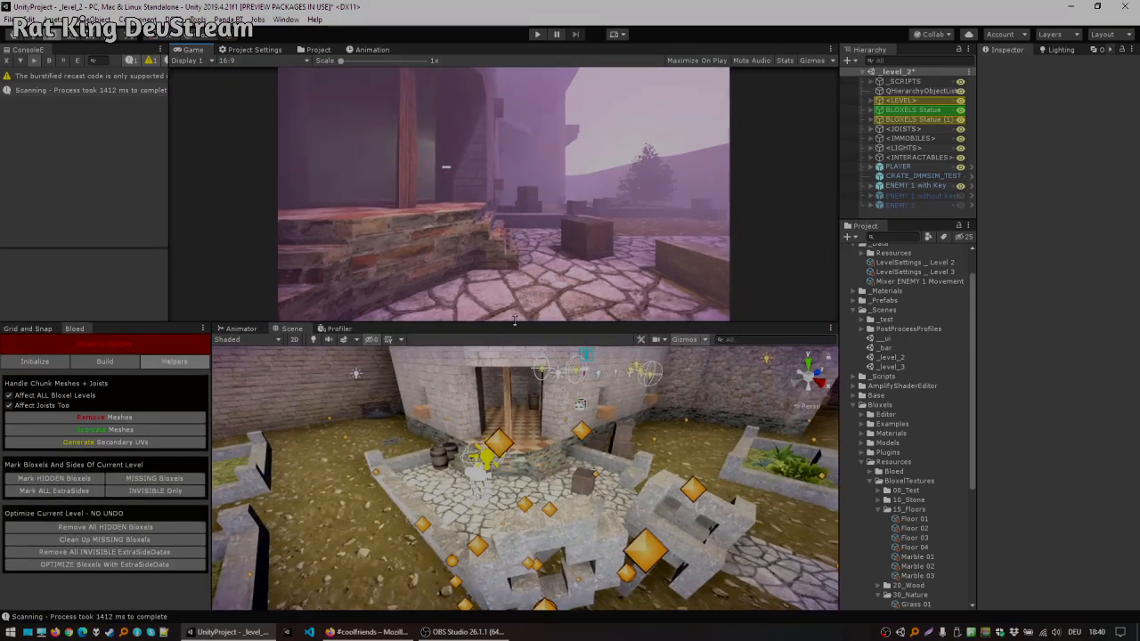